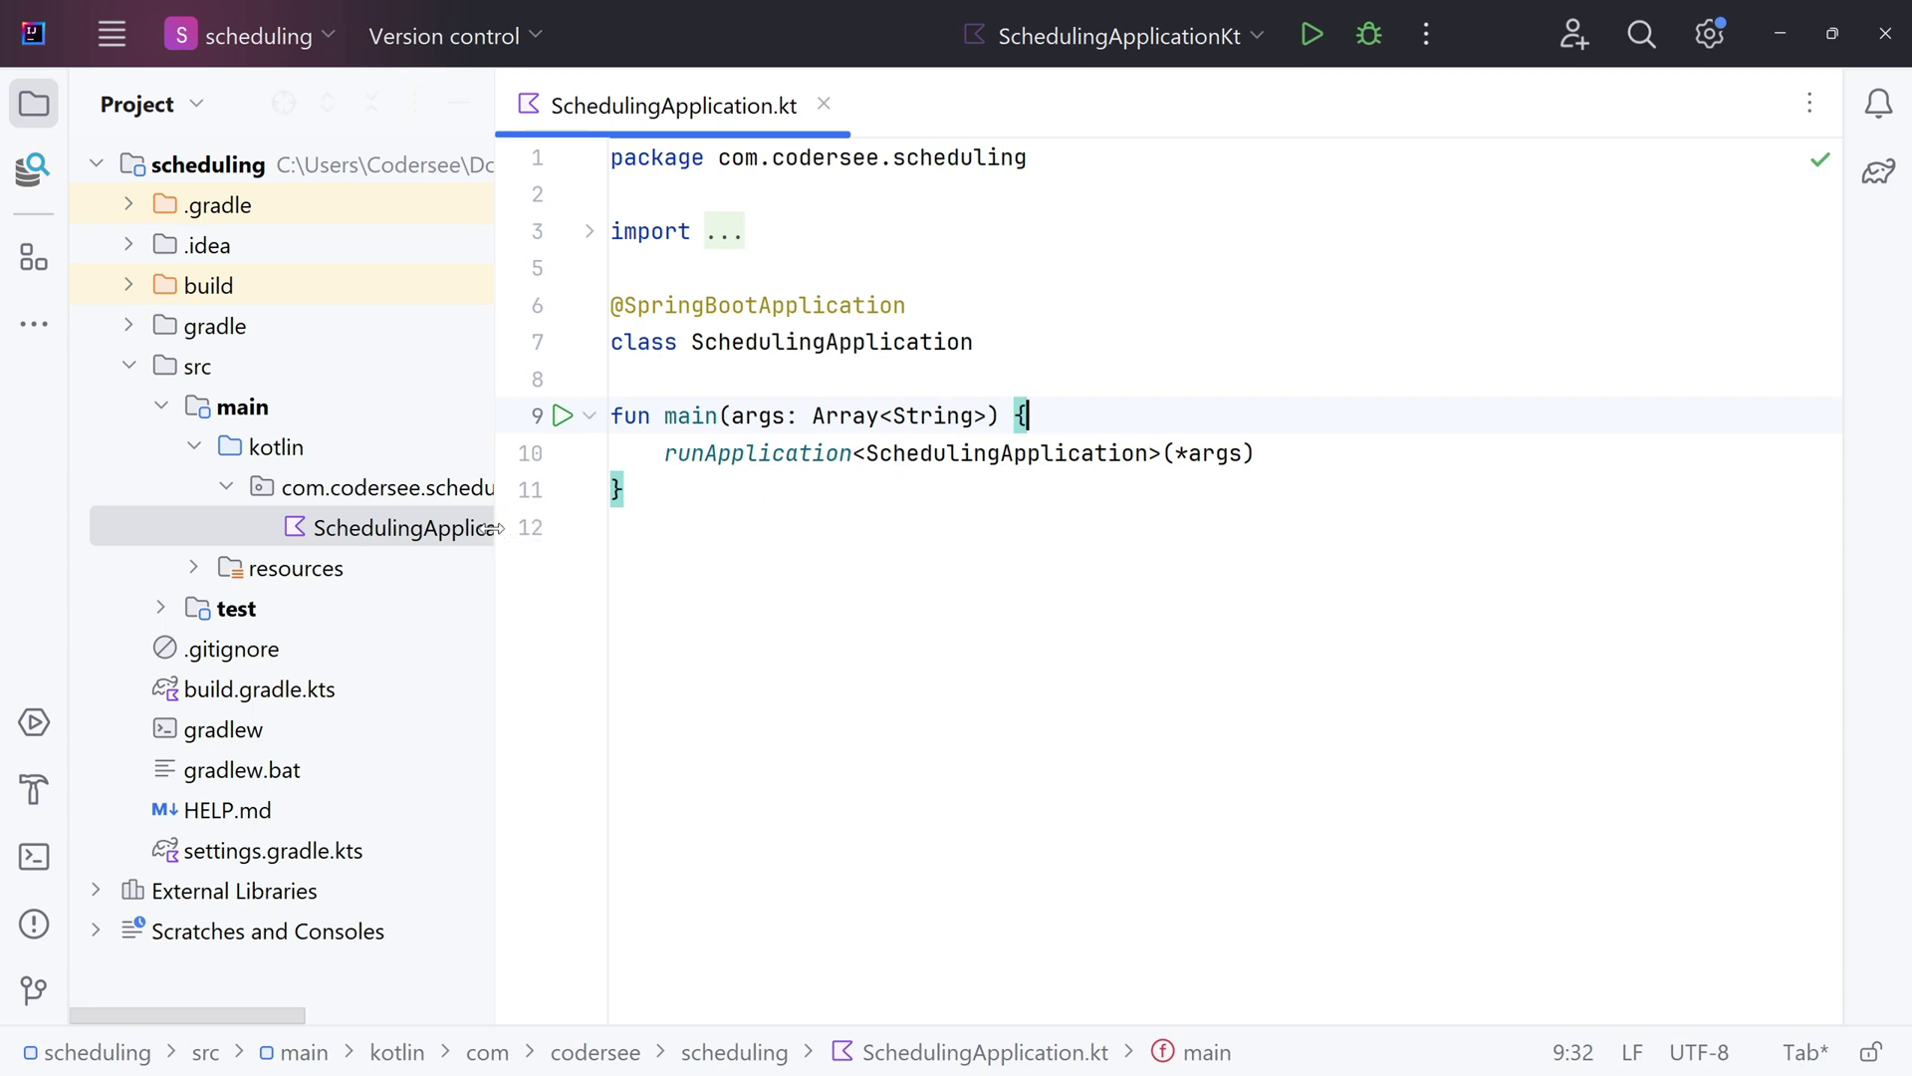
Step: Widen the Project tool window so the com.codersee.scheduling package name is fully readable
{"action": "left_click_drag", "start_coordinate": [498, 529], "coordinate": [569, 526]}
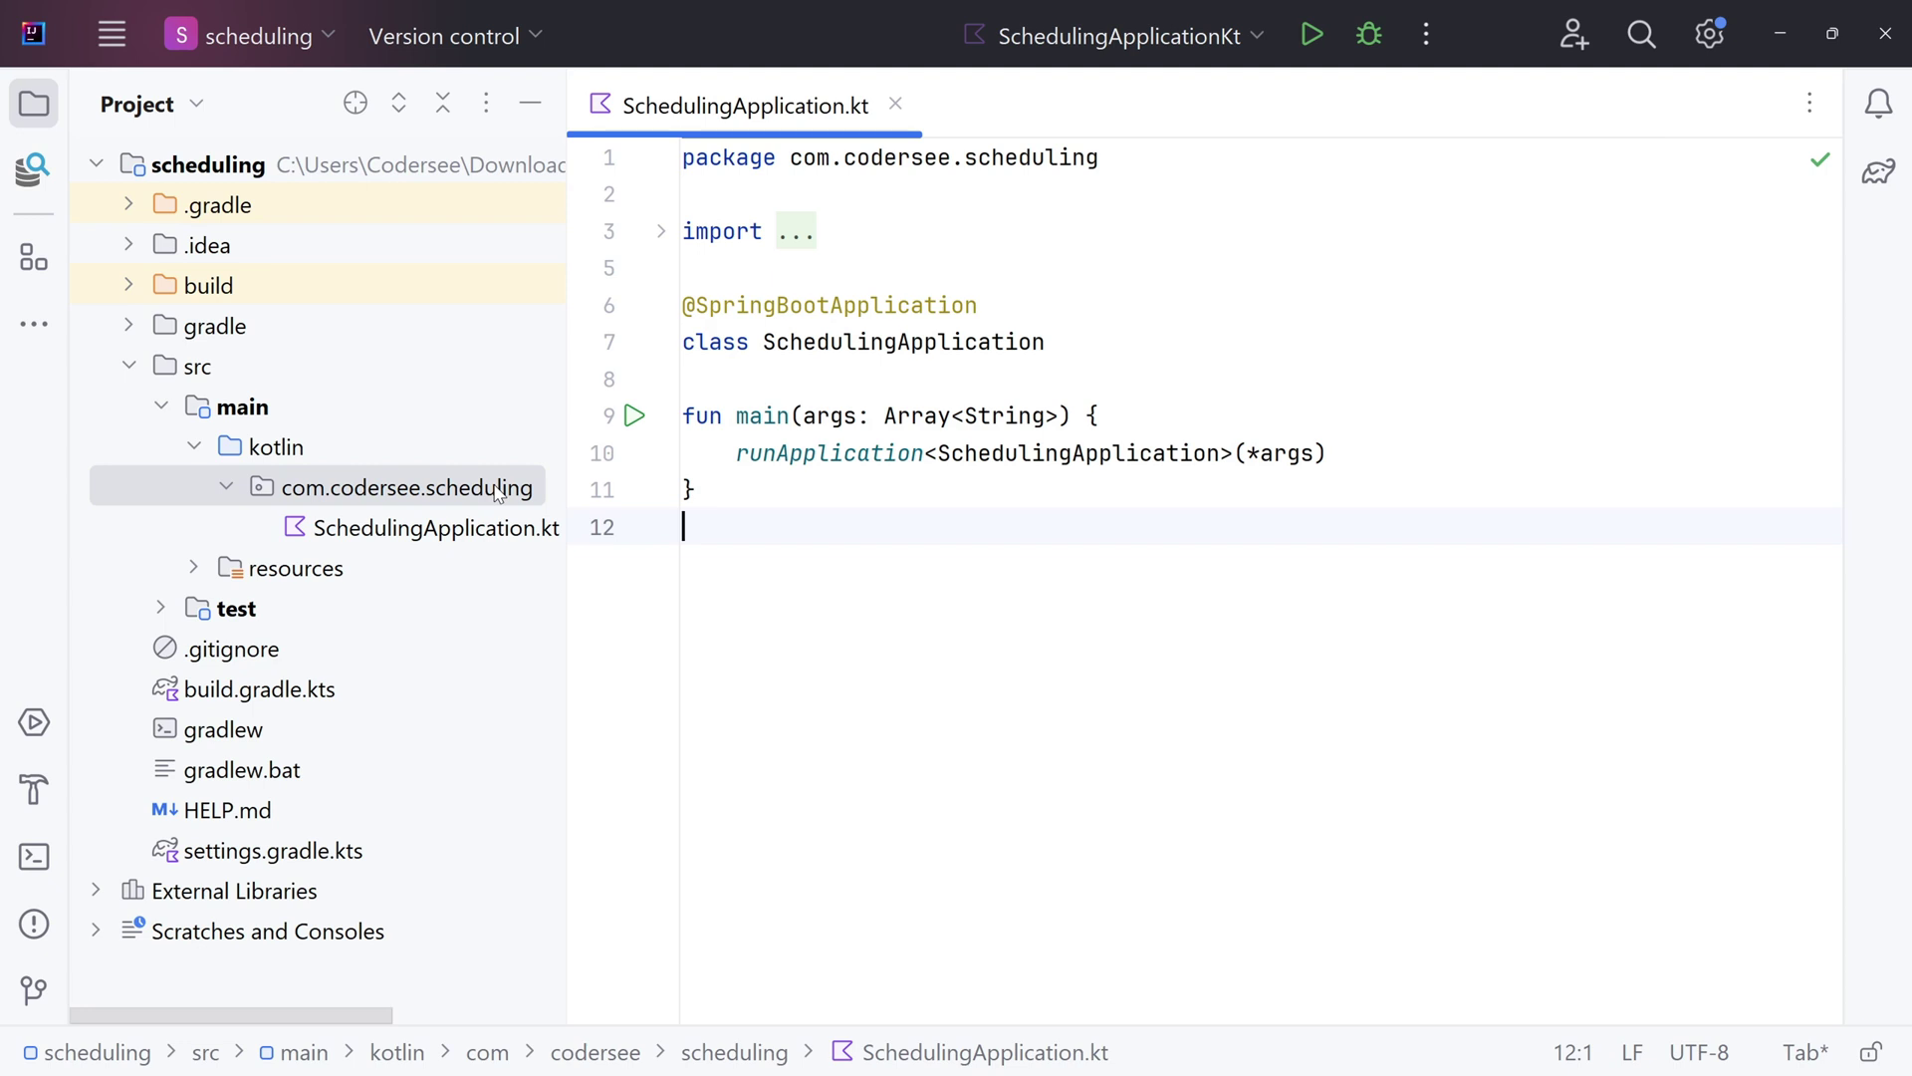
Step: Create a new 'config' subpackage under com.codersee.scheduling
{"action": "left_click", "coordinate": [353, 493]}
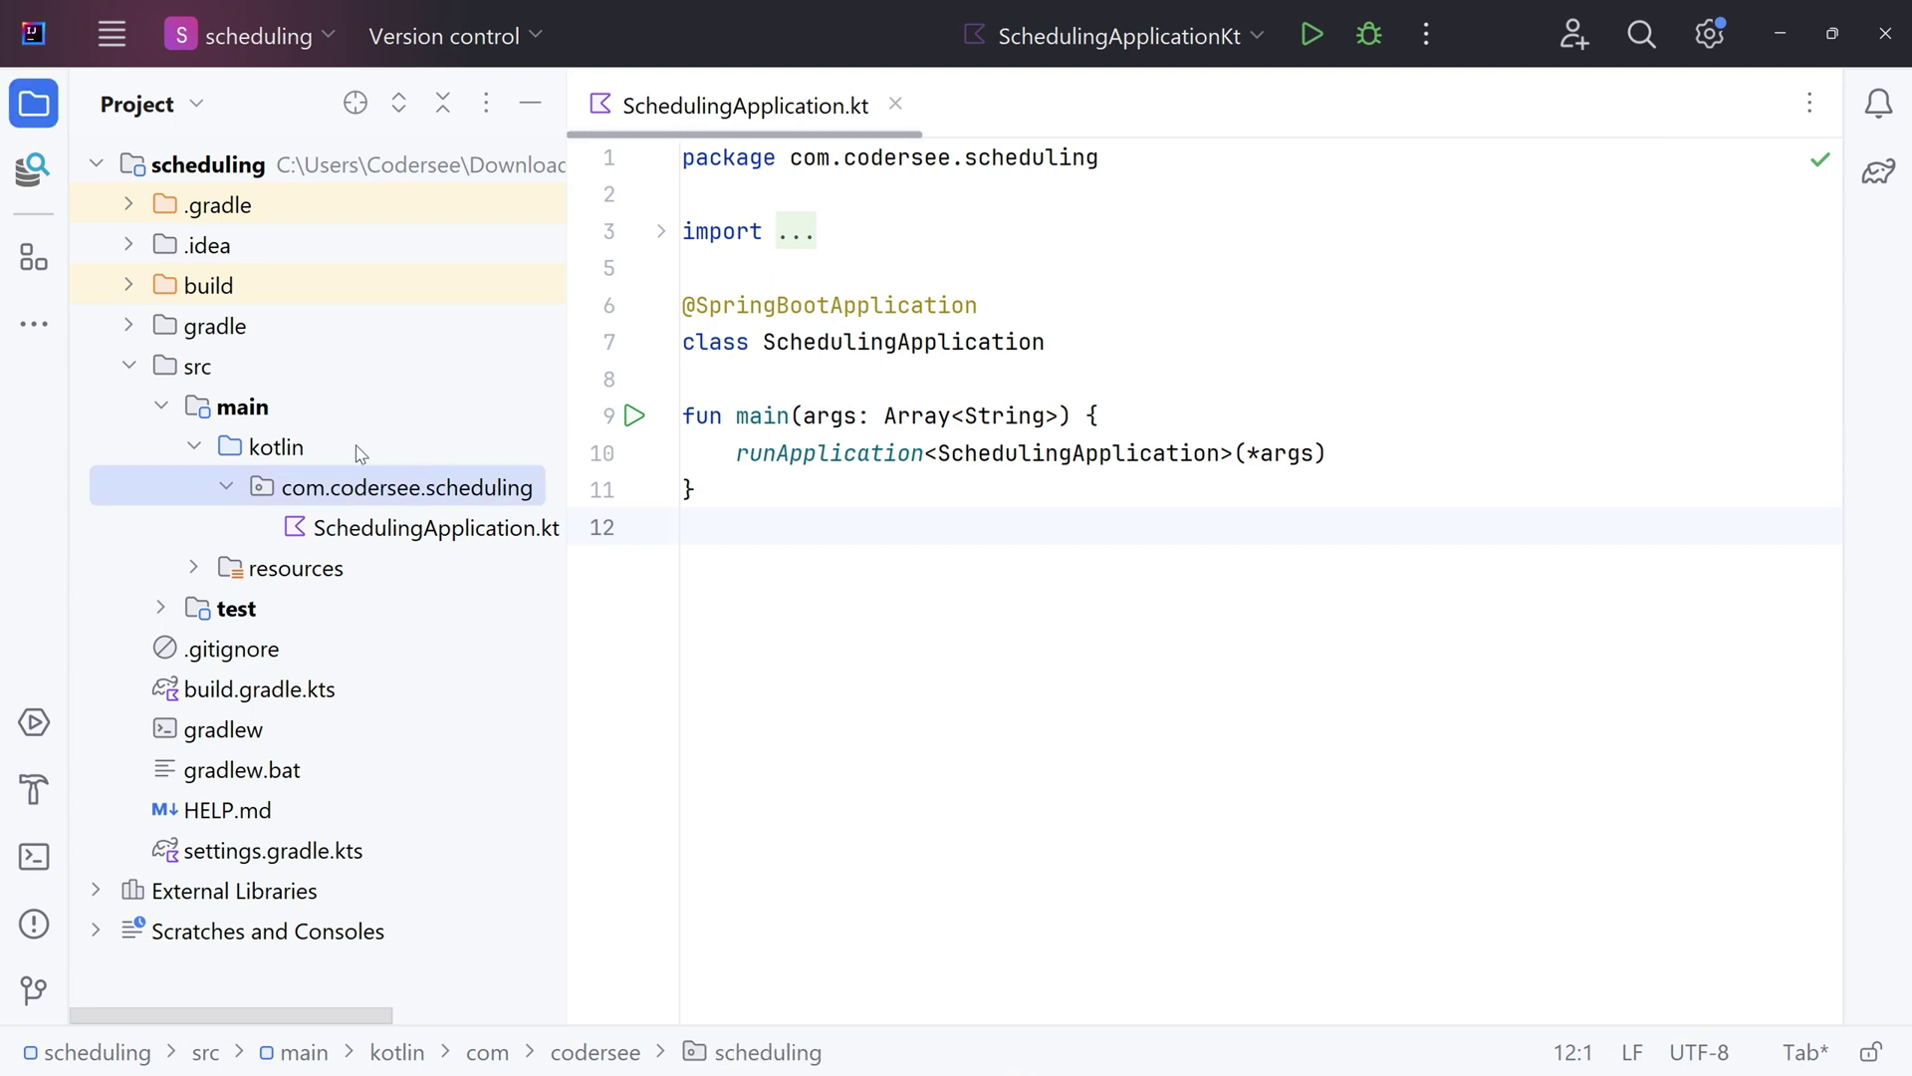
{"action": "right_click", "coordinate": [376, 499]}
{"action": "mouse_move", "coordinate": [450, 23]}
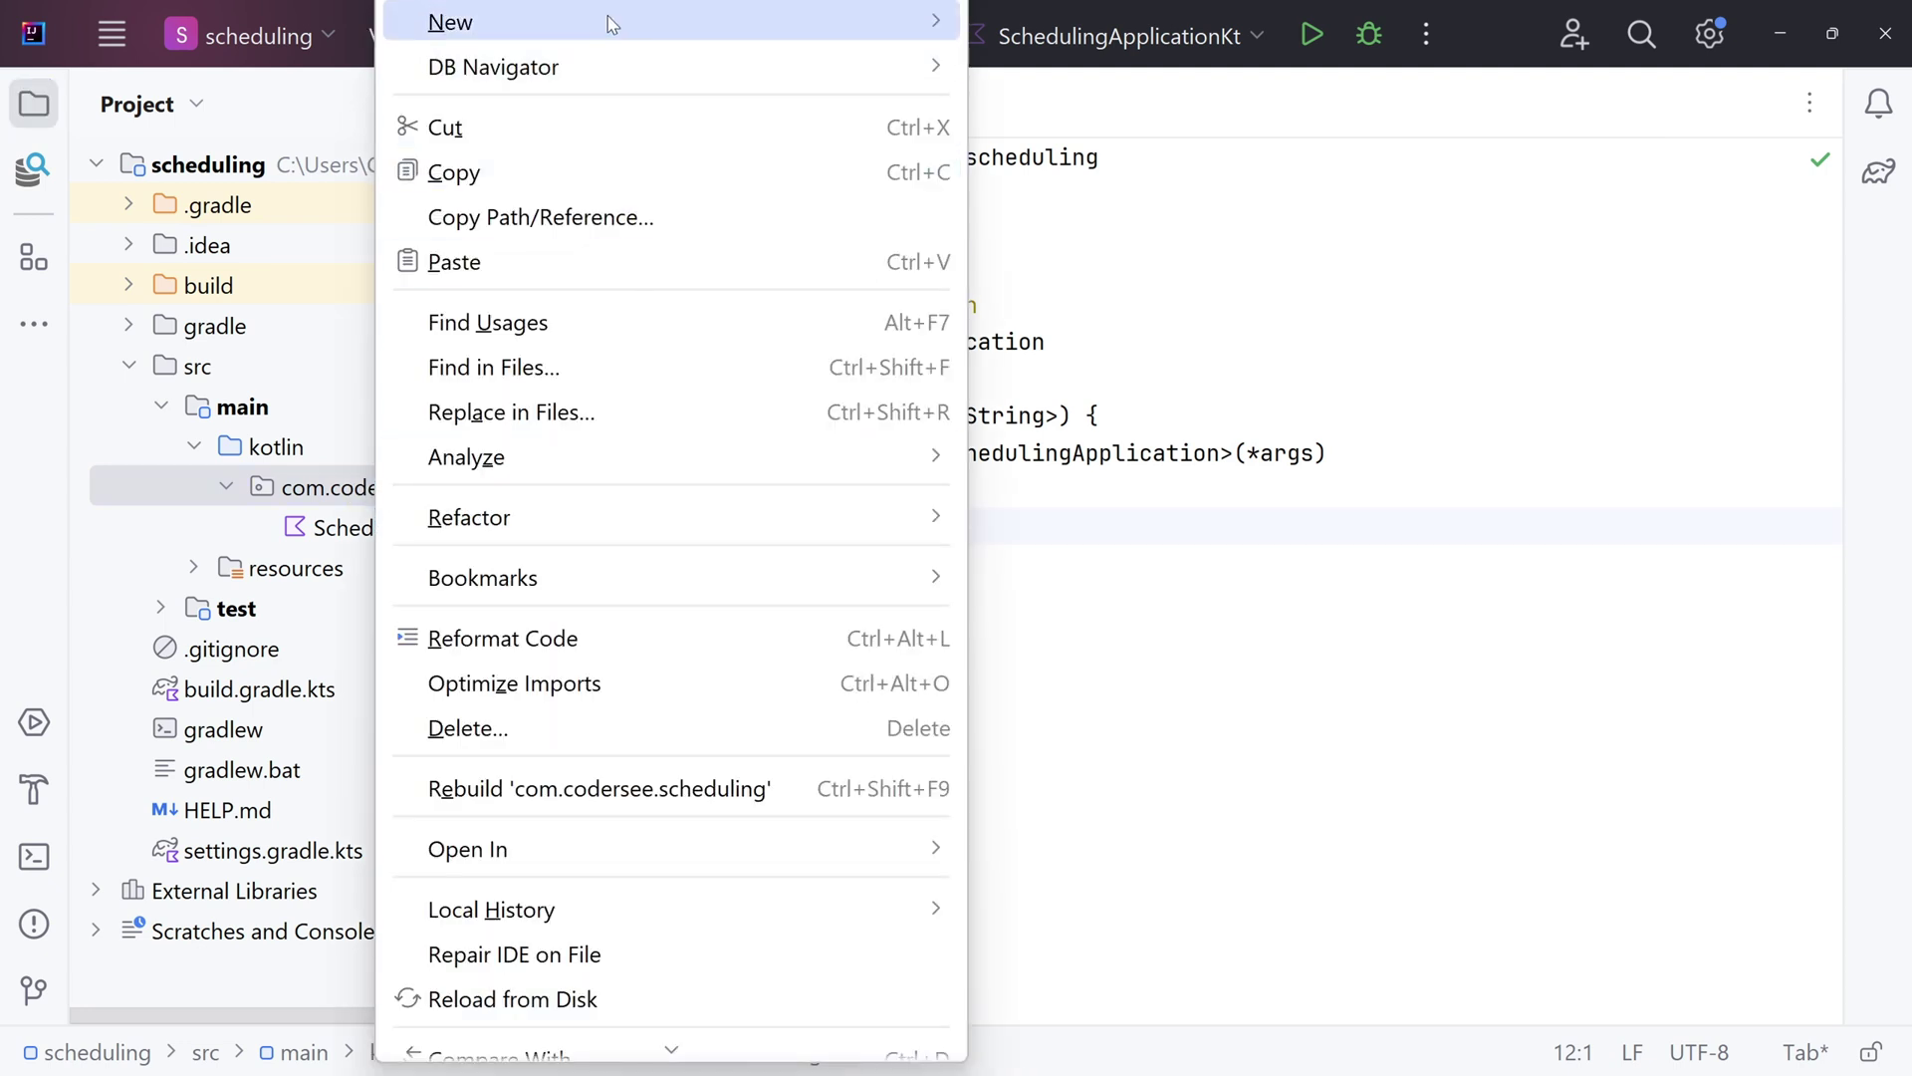
{"action": "left_click", "coordinate": [1060, 210]}
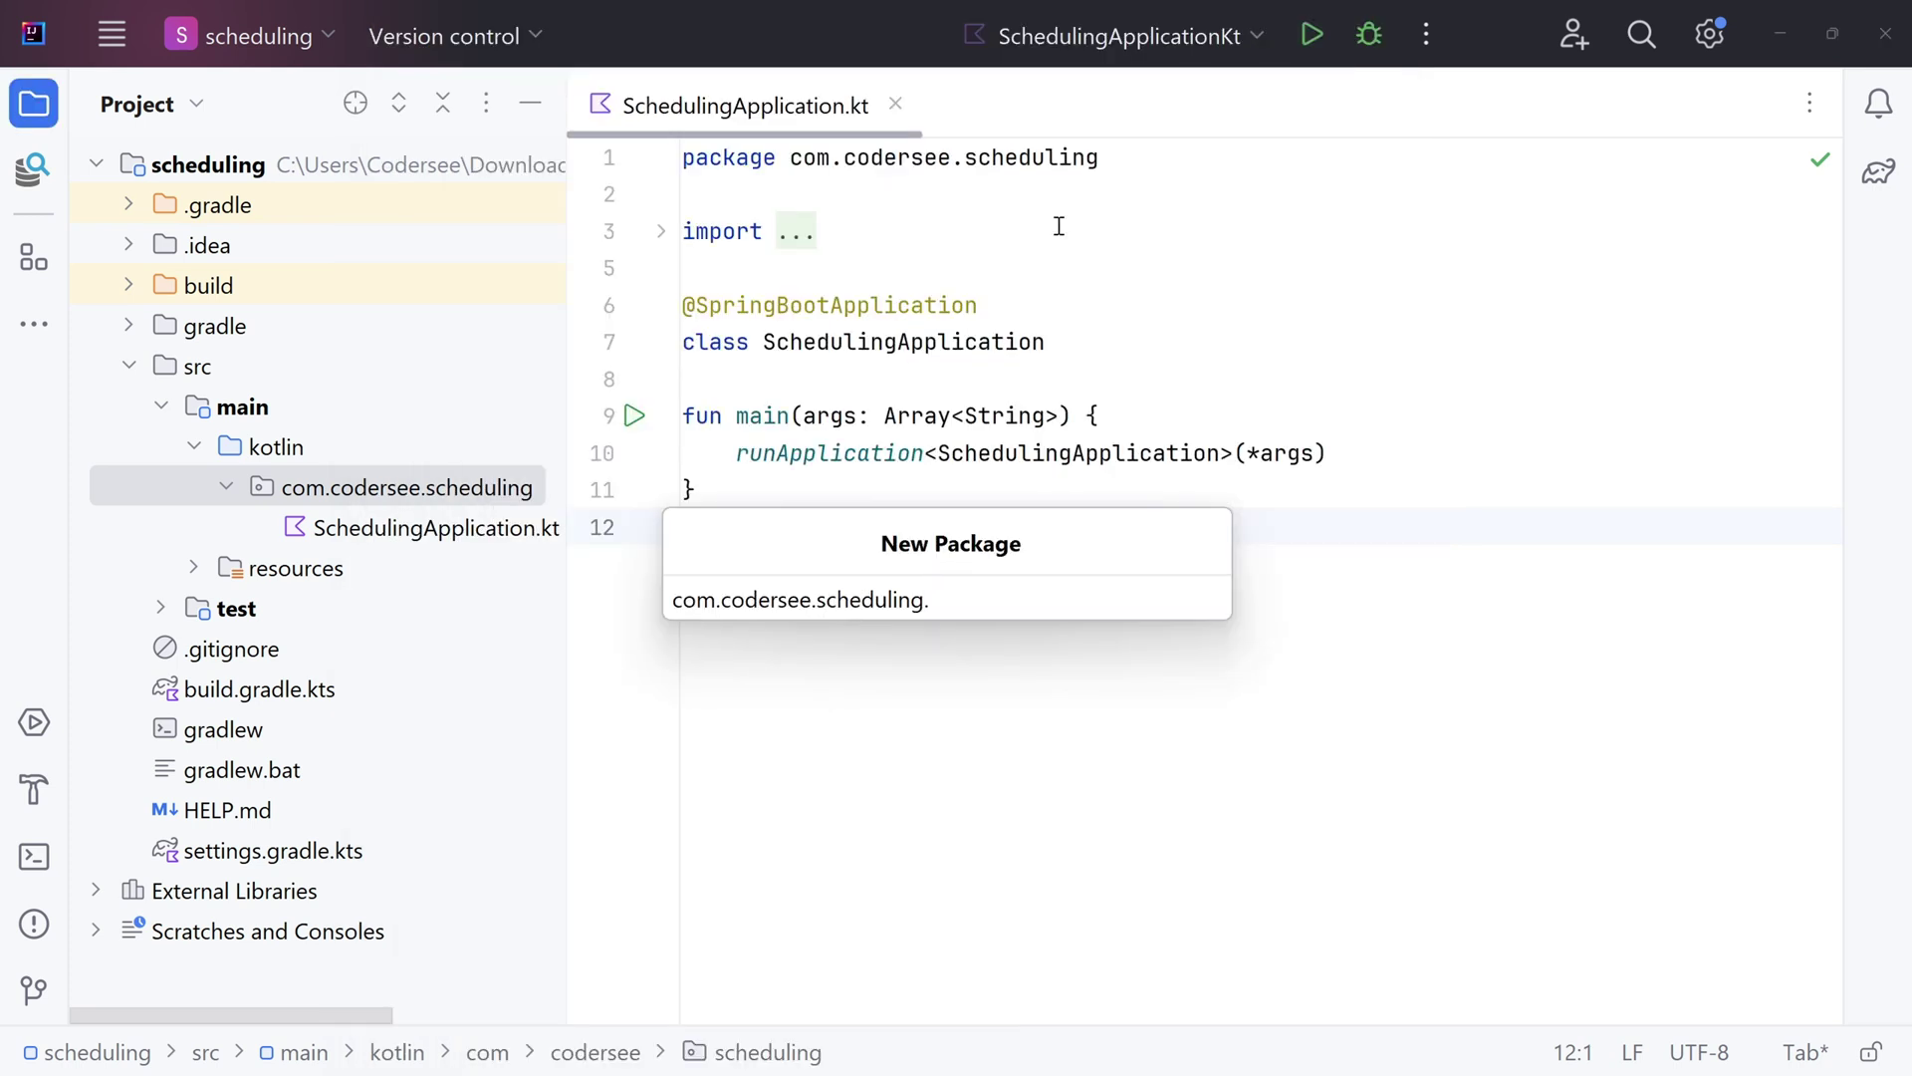
{"action": "type", "text": "conf"}
{"action": "type", "text": "ig"}
{"action": "key", "text": "Return"}
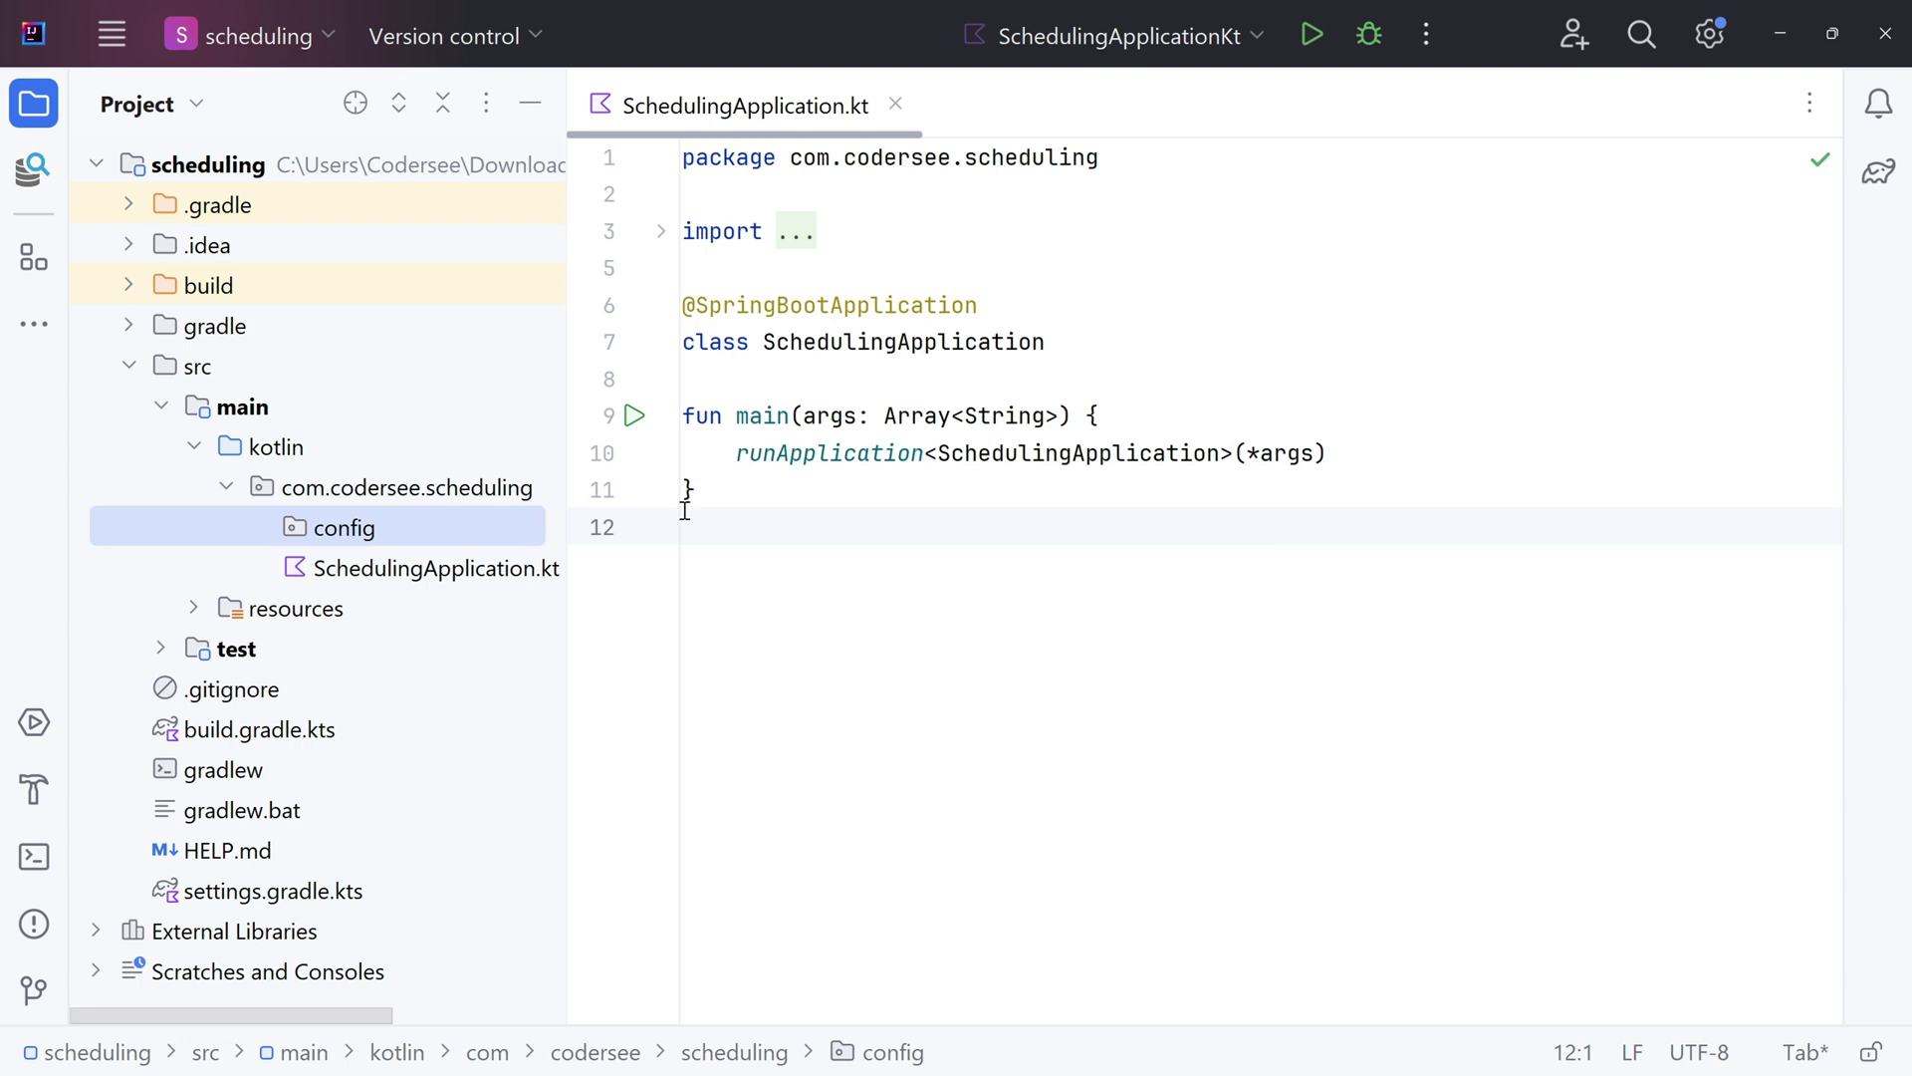
Step: Create a Kotlin class 'Config' in the config package, without an empty body
{"action": "right_click", "coordinate": [504, 502]}
{"action": "right_click", "coordinate": [435, 535]}
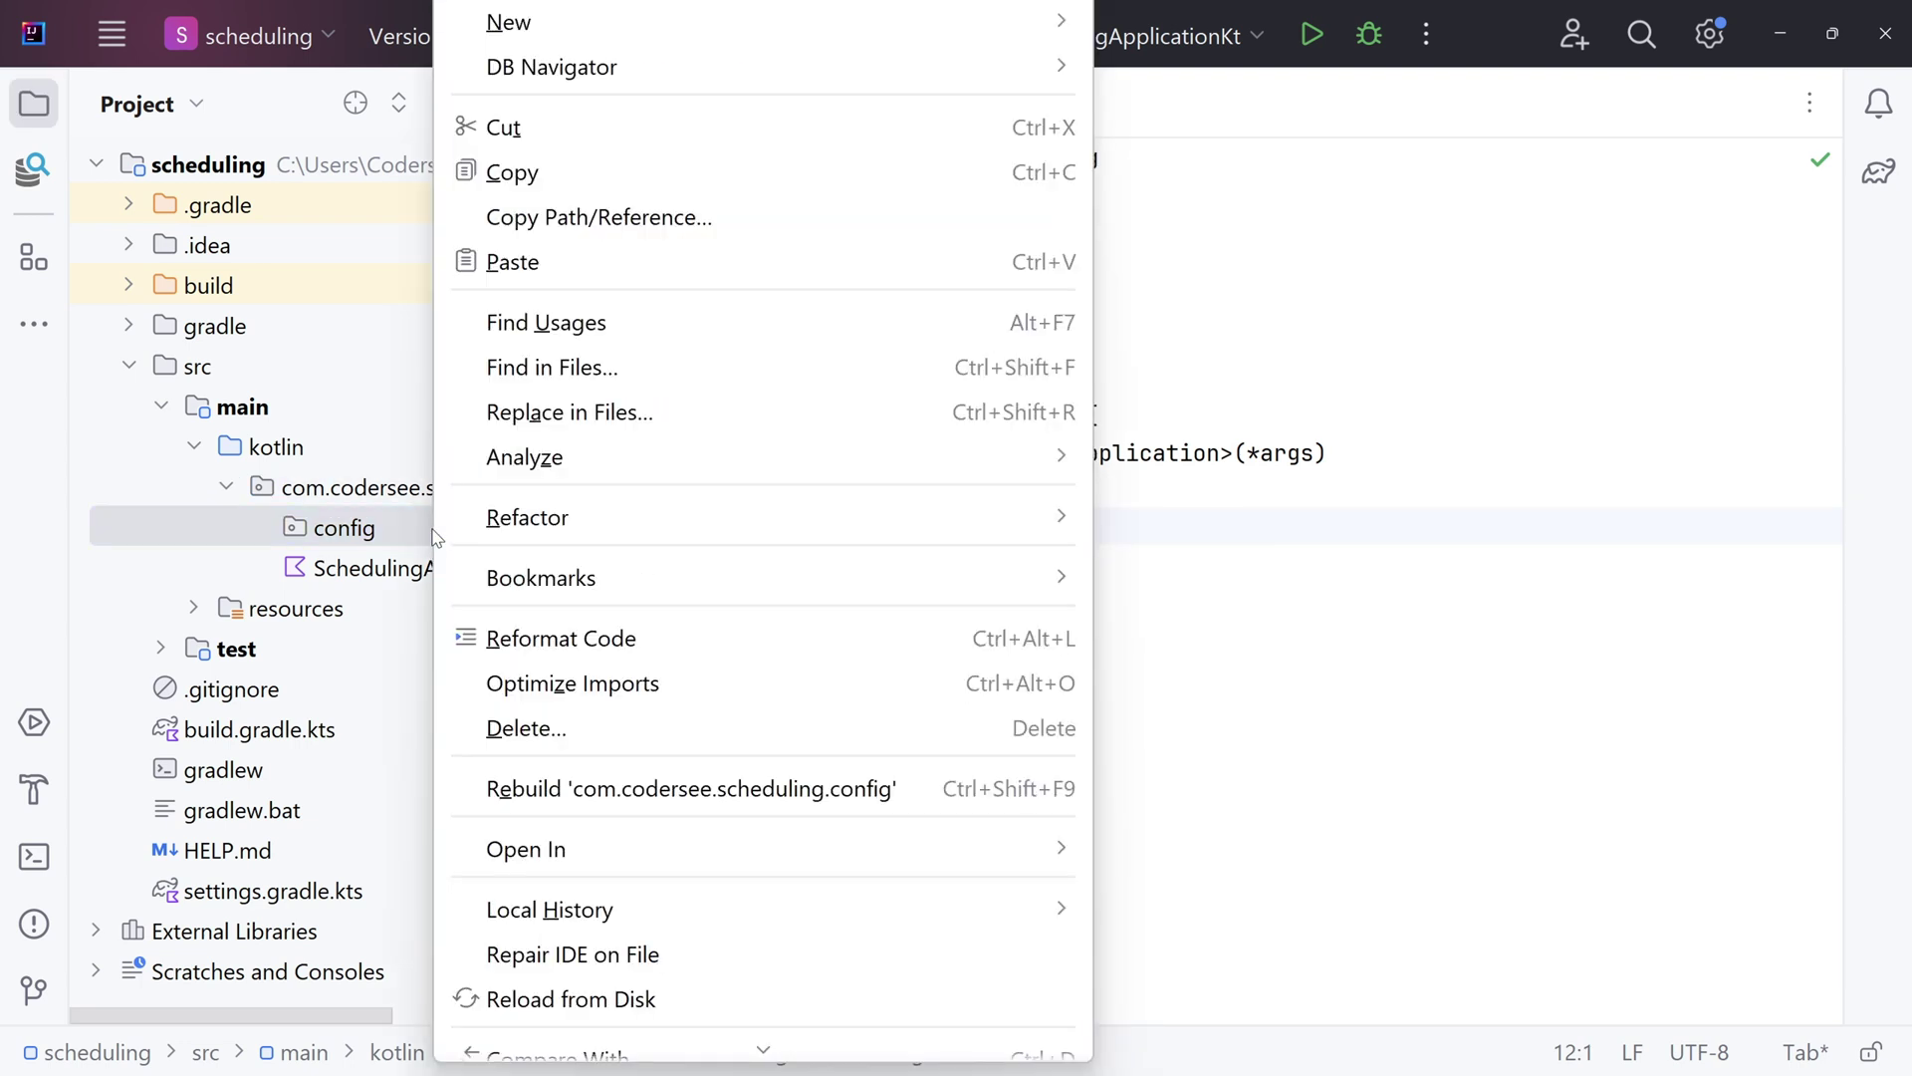
{"action": "left_click", "coordinate": [1258, 72]}
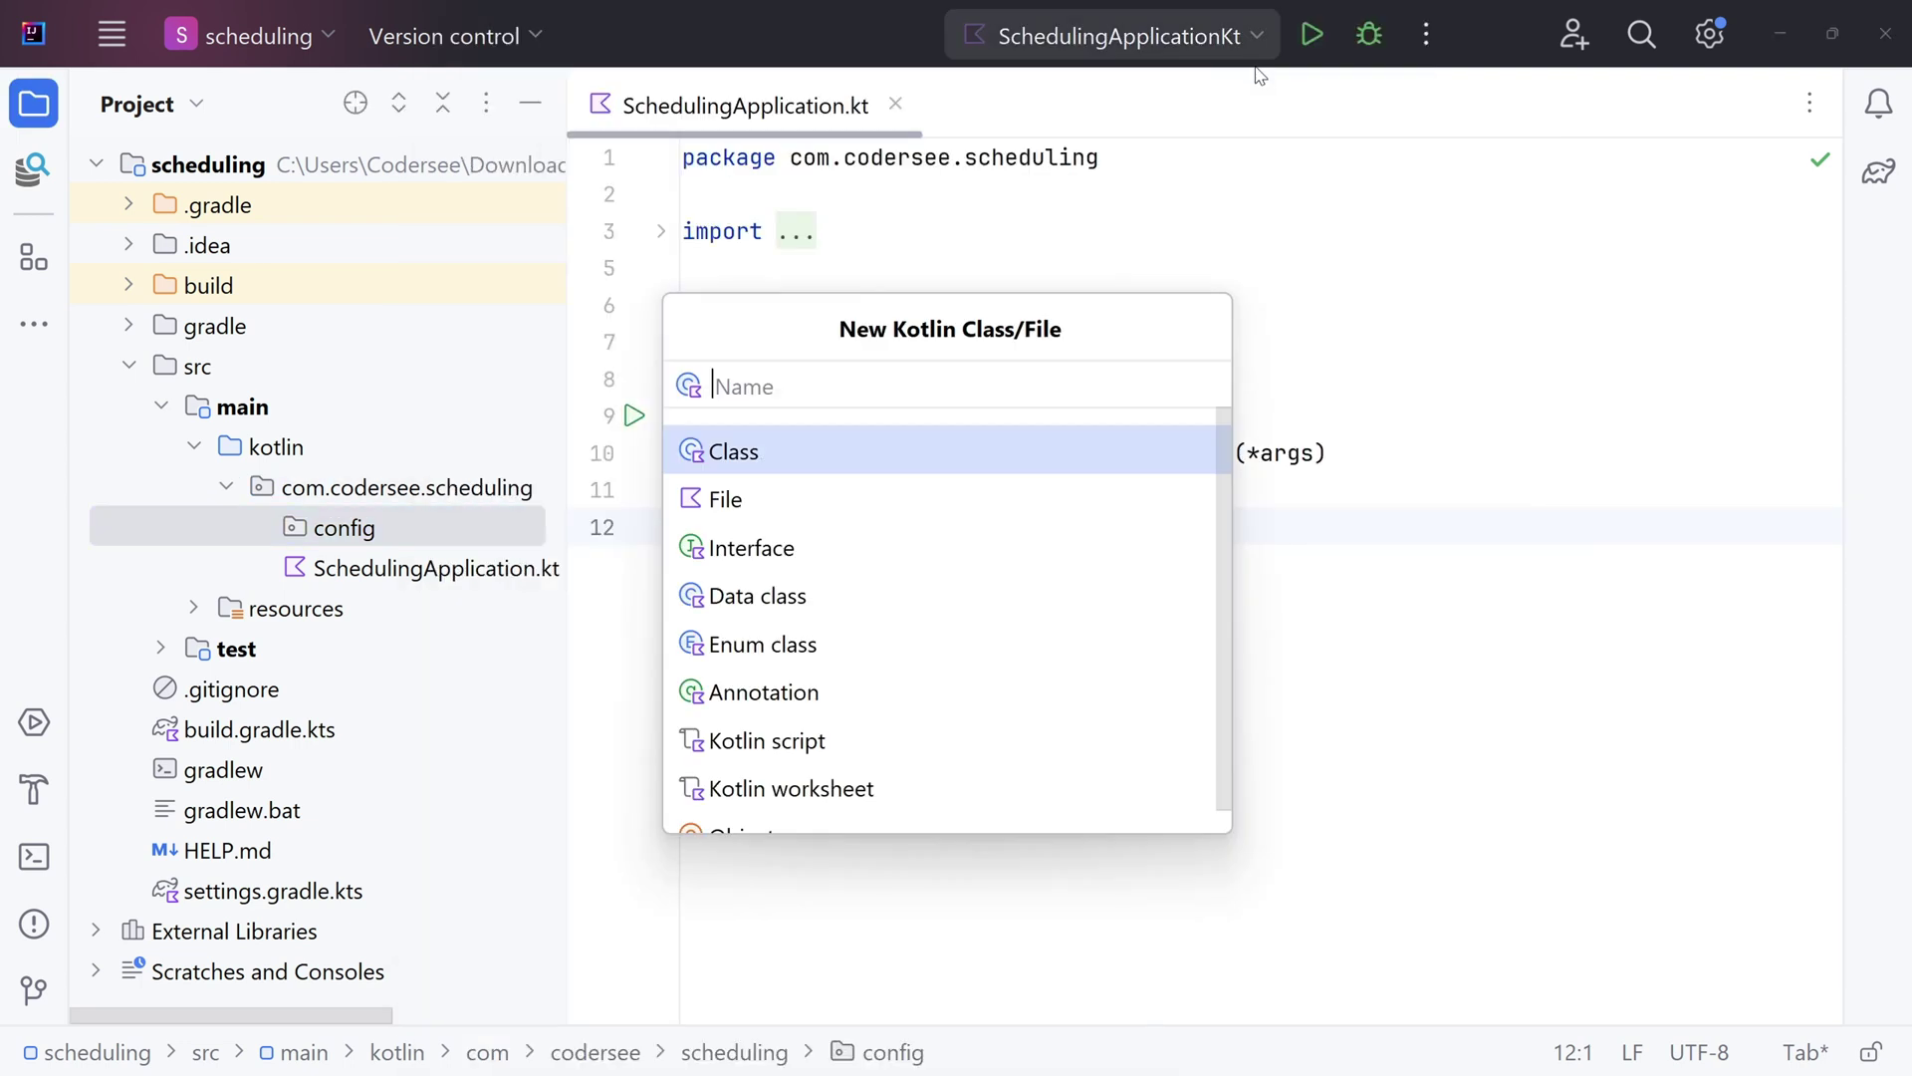
{"action": "type", "text": "Config"}
{"action": "key", "text": "Return"}
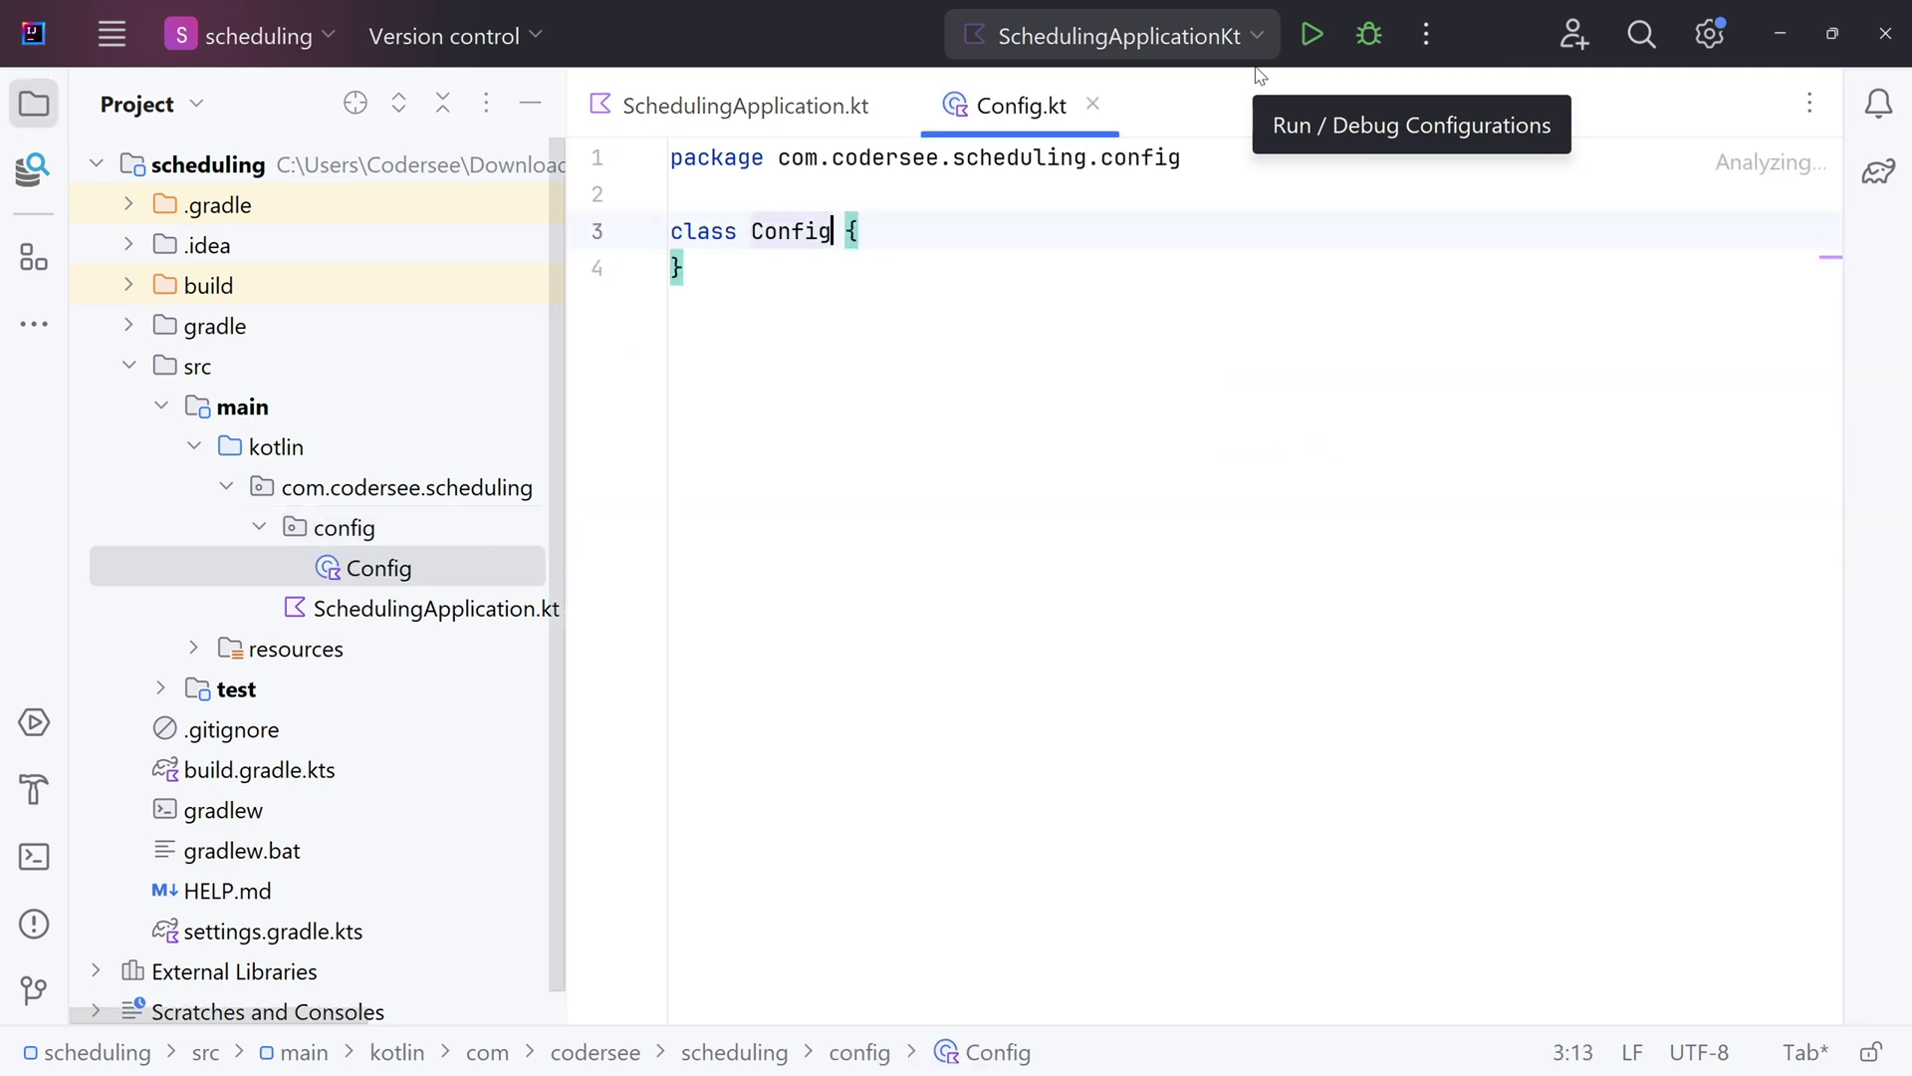
{"action": "key", "text": "shift+Down"}
{"action": "key", "text": "Delete"}
{"action": "key", "text": "Up"}
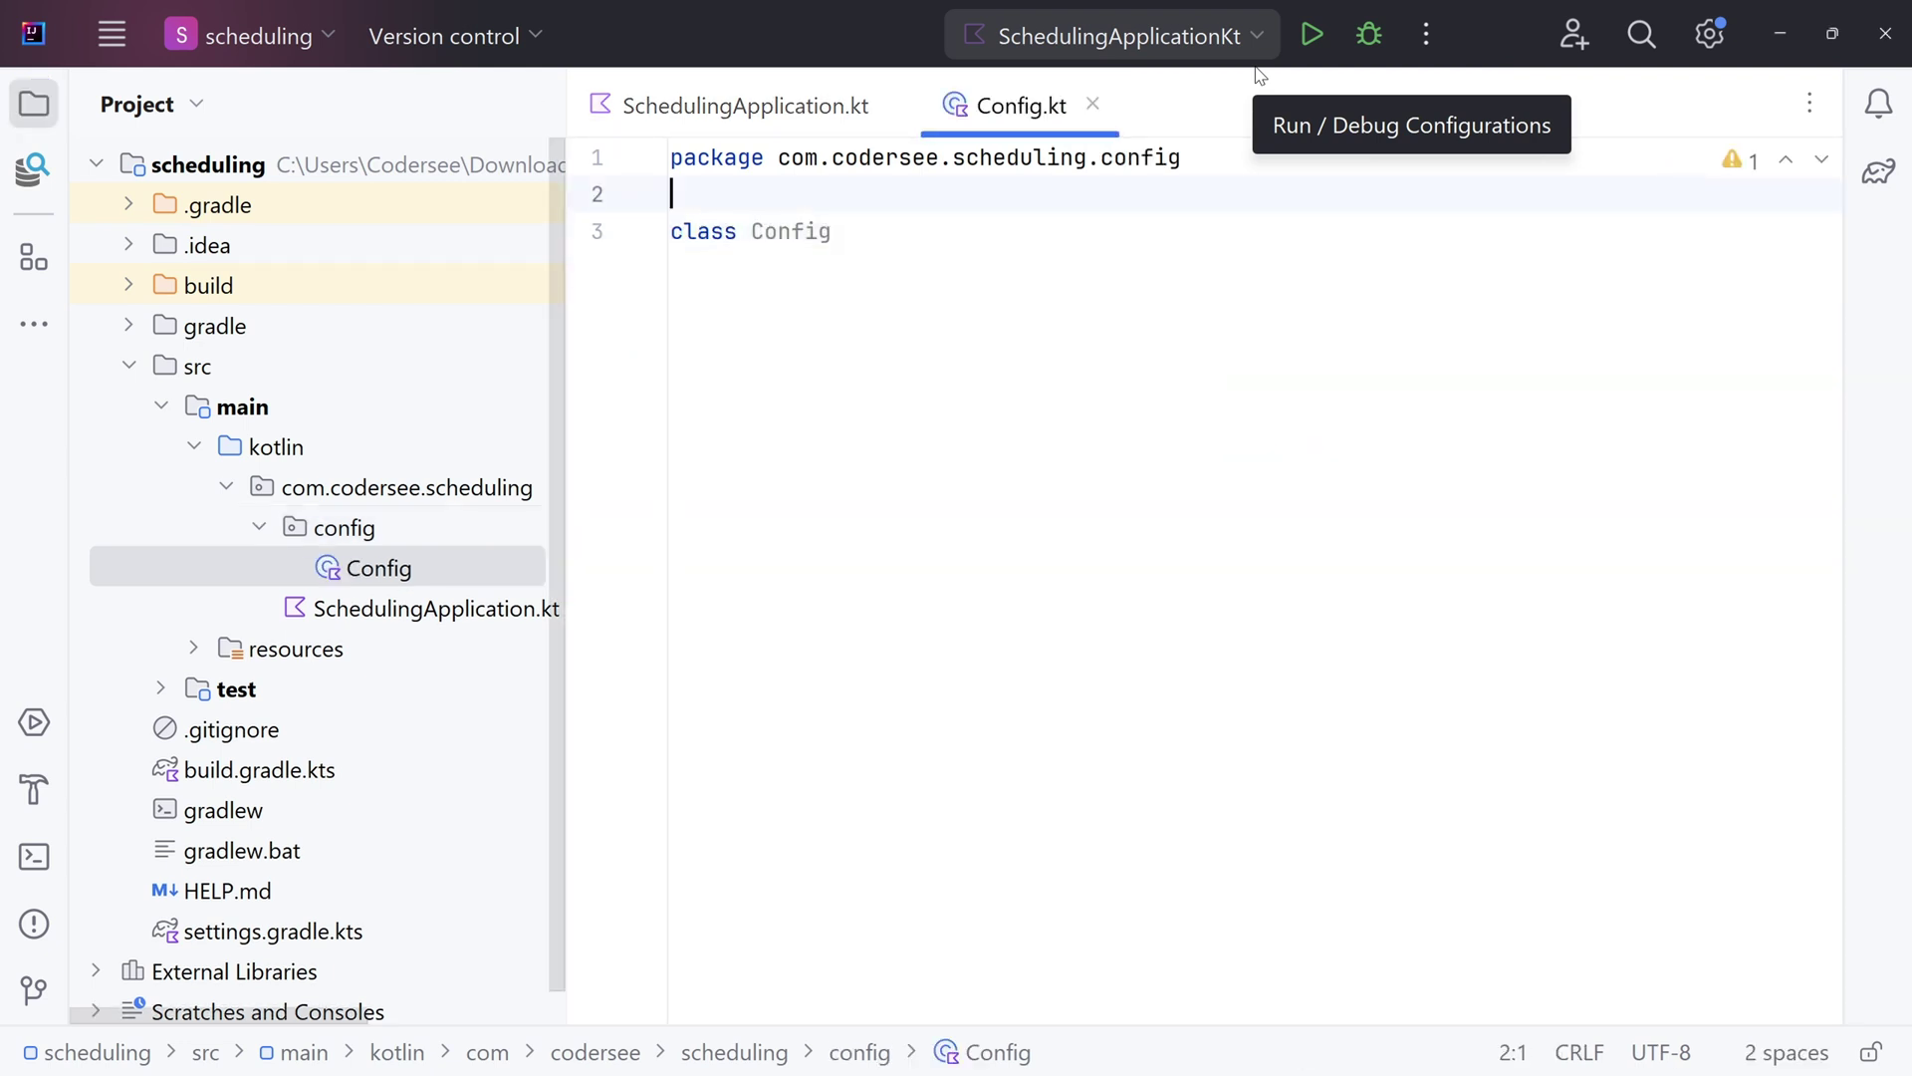
{"action": "key", "text": "Return"}
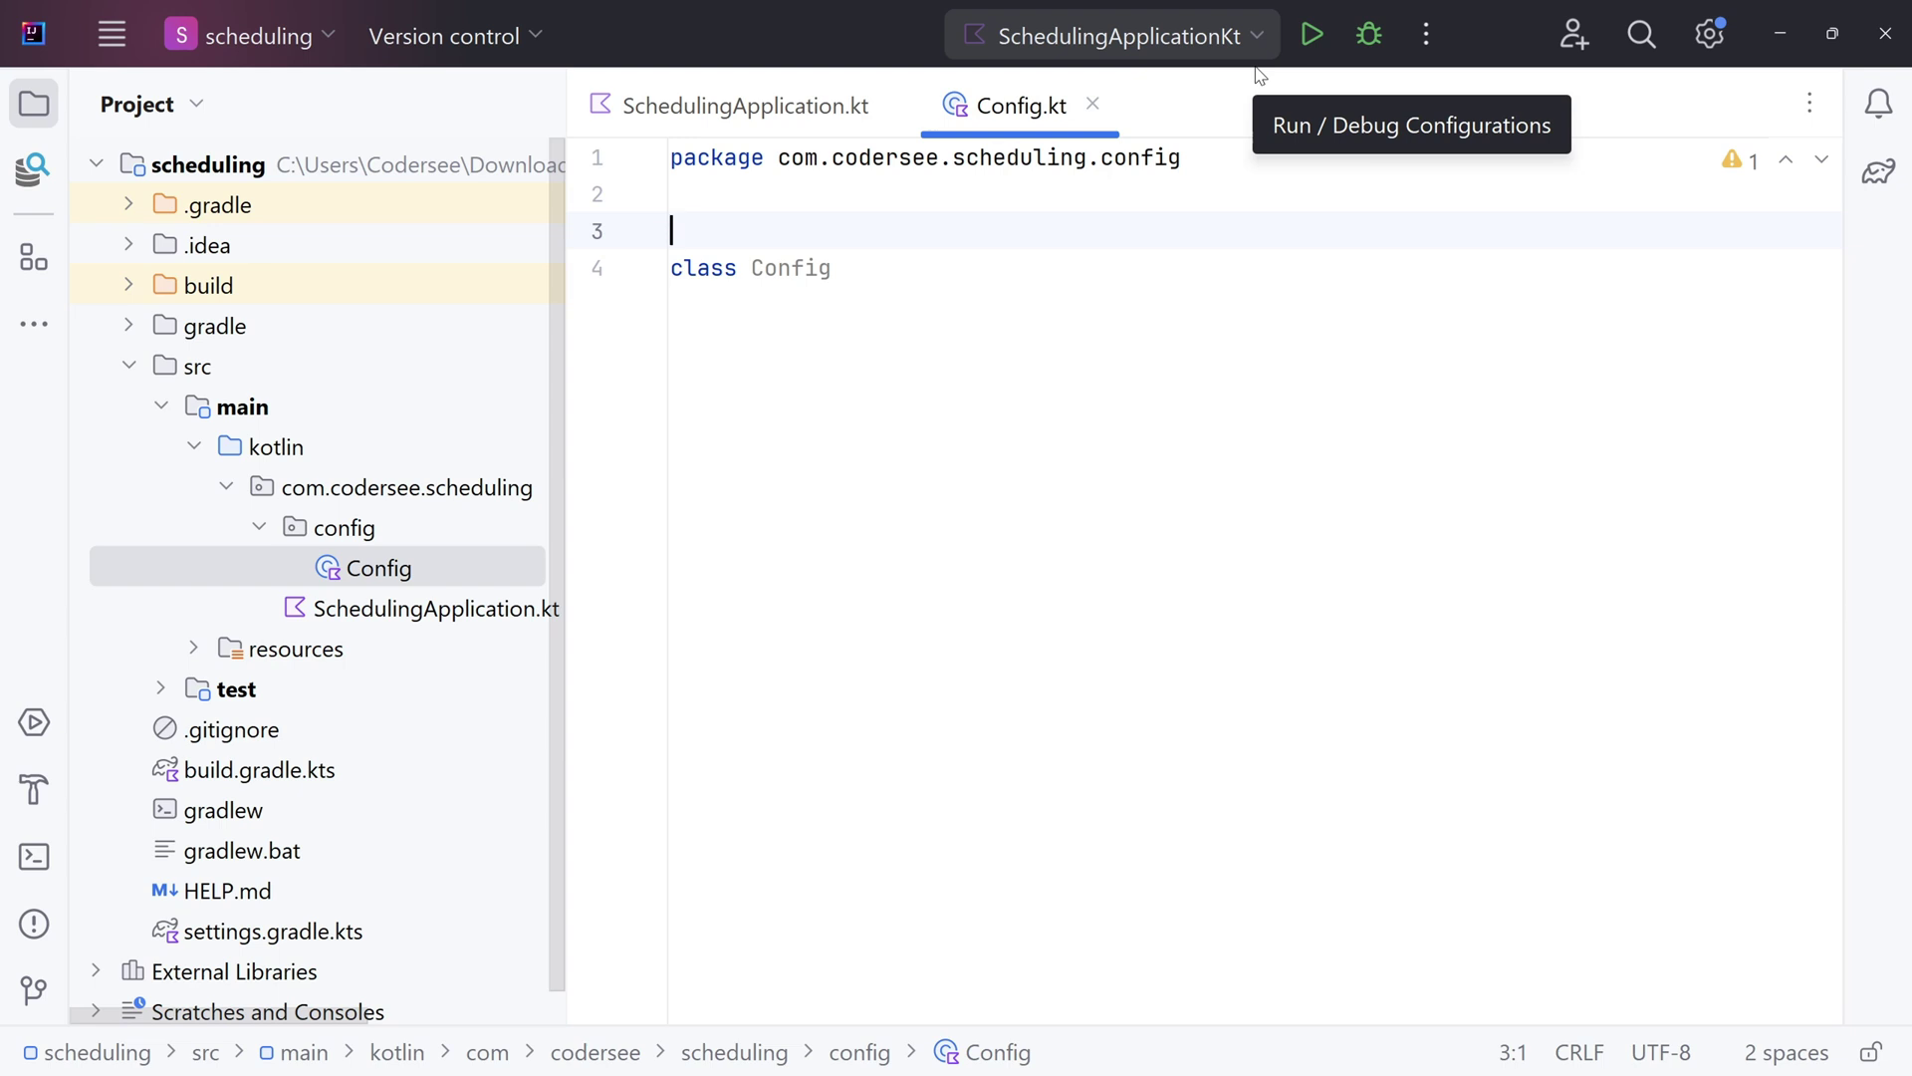
{"action": "type", "text": "@Con"}
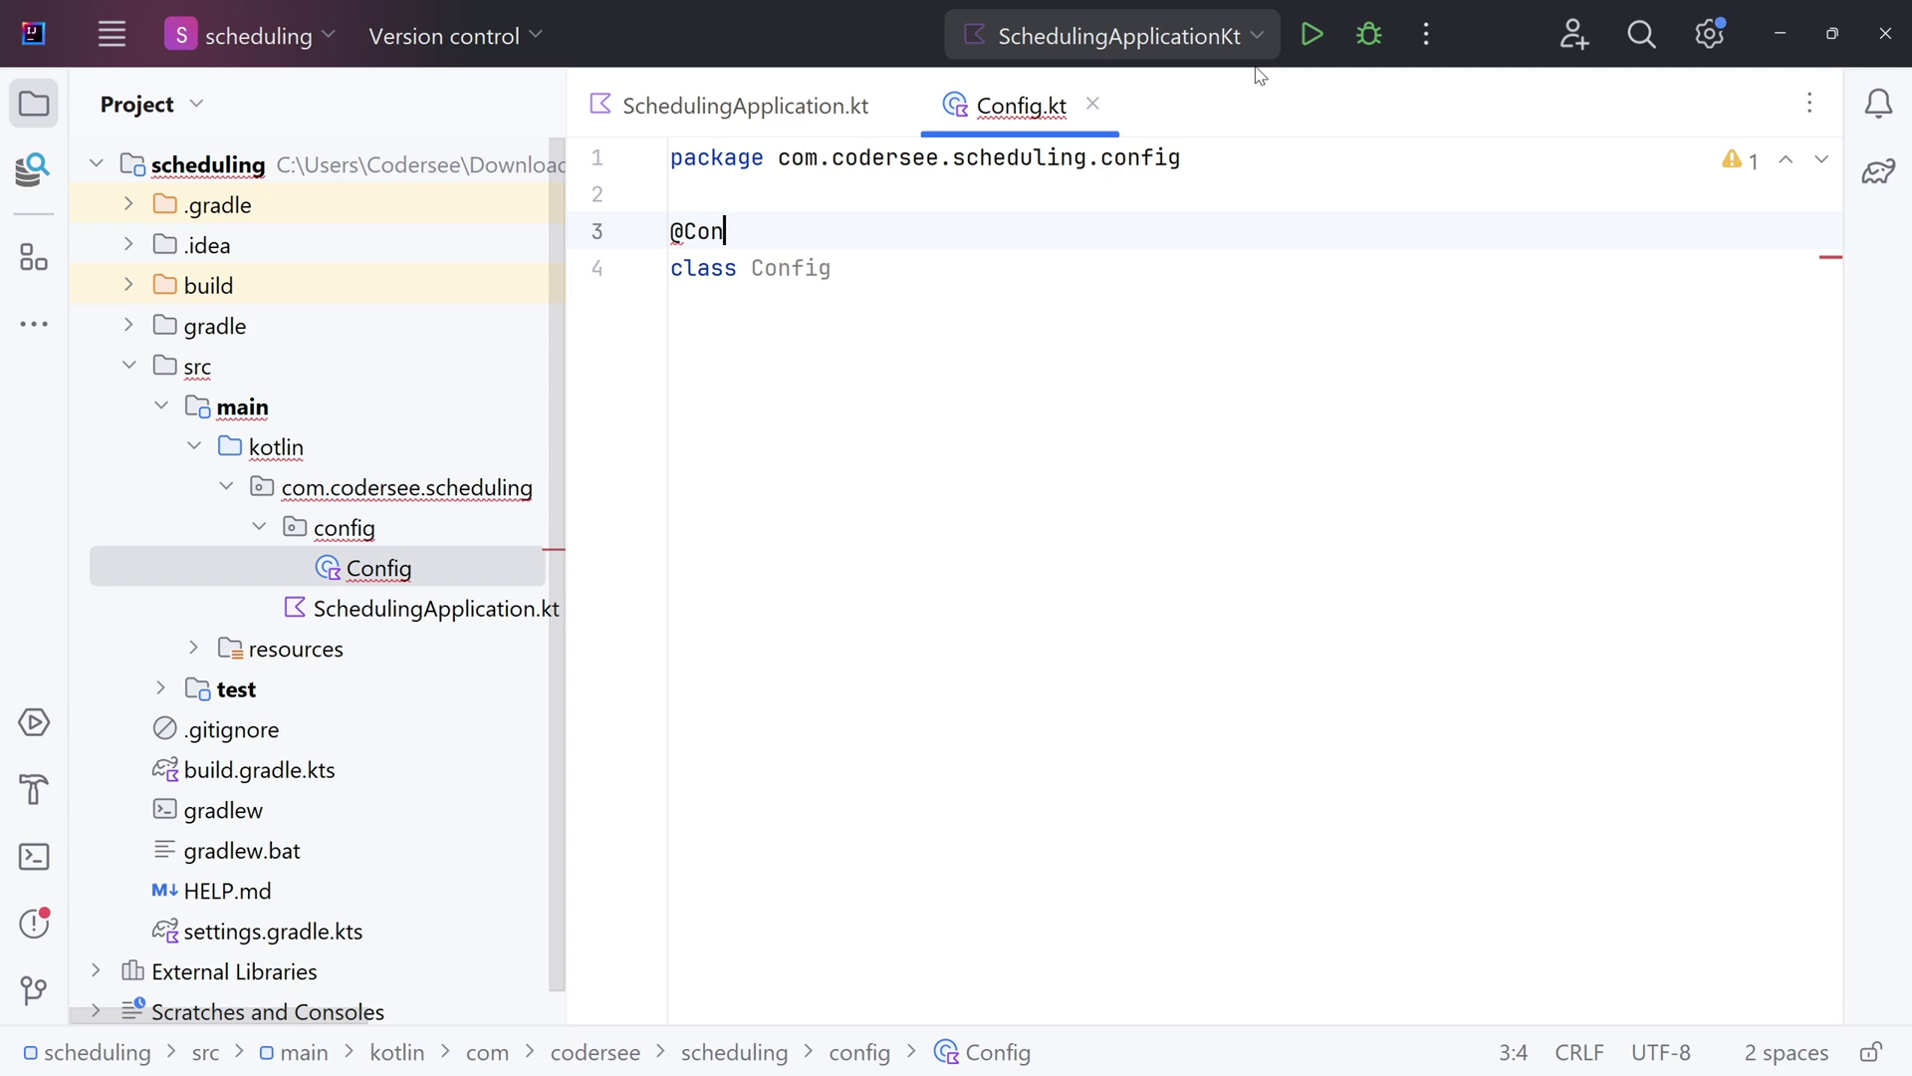
{"action": "type", "text": "figura"}
{"action": "key", "text": "Return"}
{"action": "key", "text": "Return"}
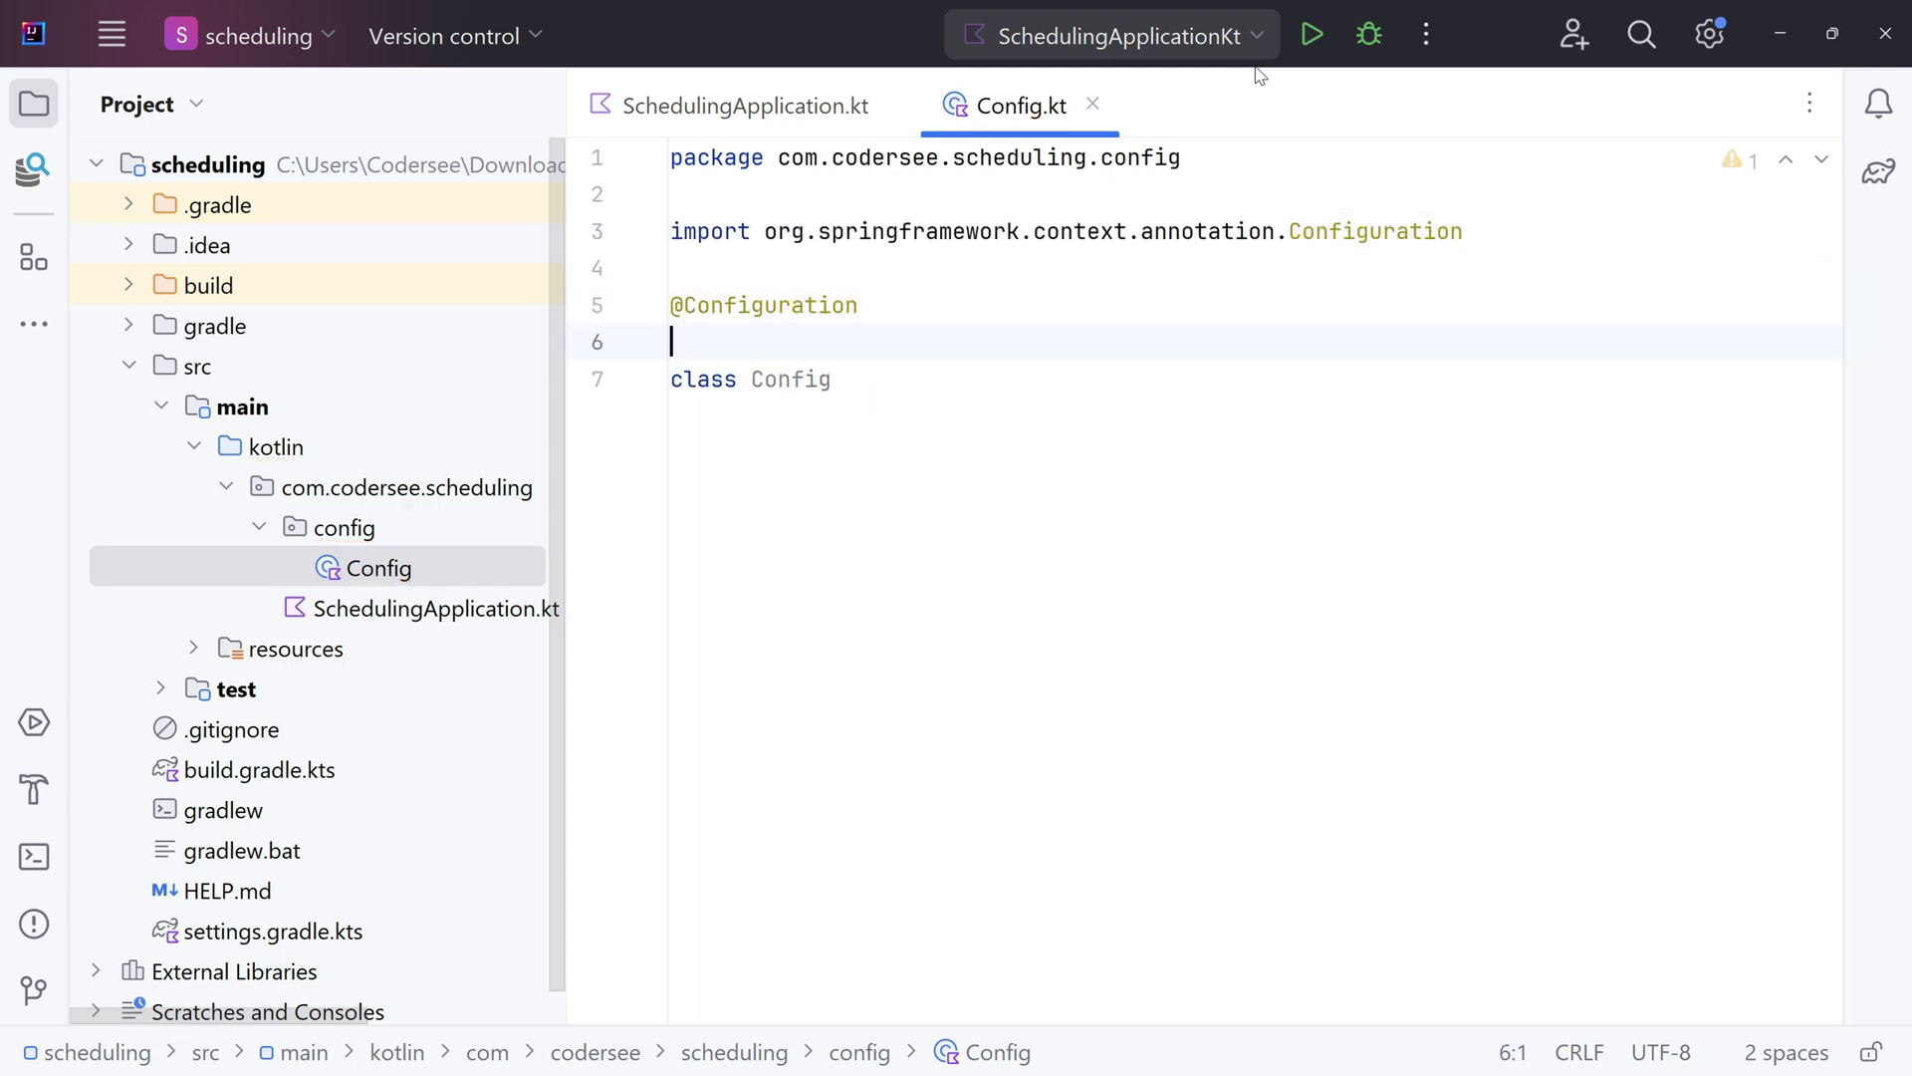
{"action": "type", "text": "@ena"}
{"action": "key", "text": "BackSpace"}
{"action": "key", "text": "BackSpace"}
{"action": "key", "text": "BackSpace"}
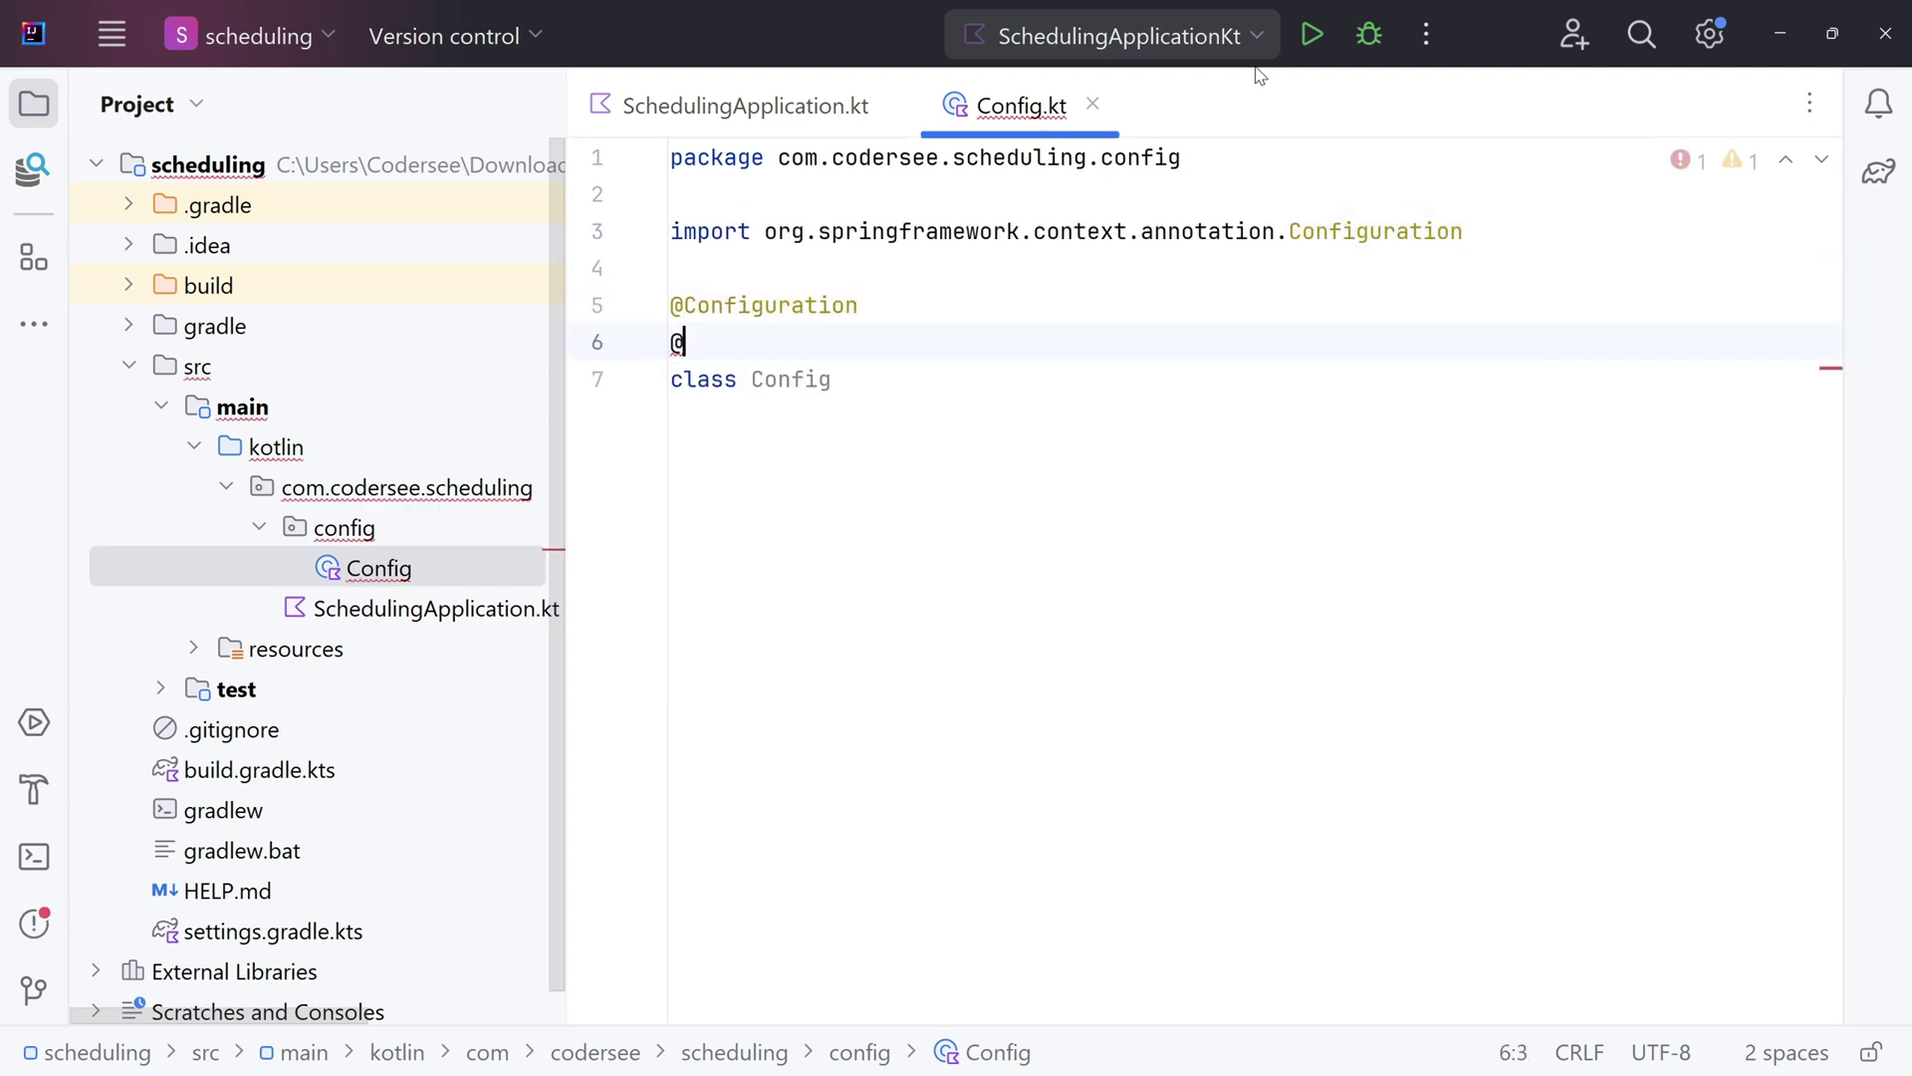
{"action": "type", "text": "EnableSc"}
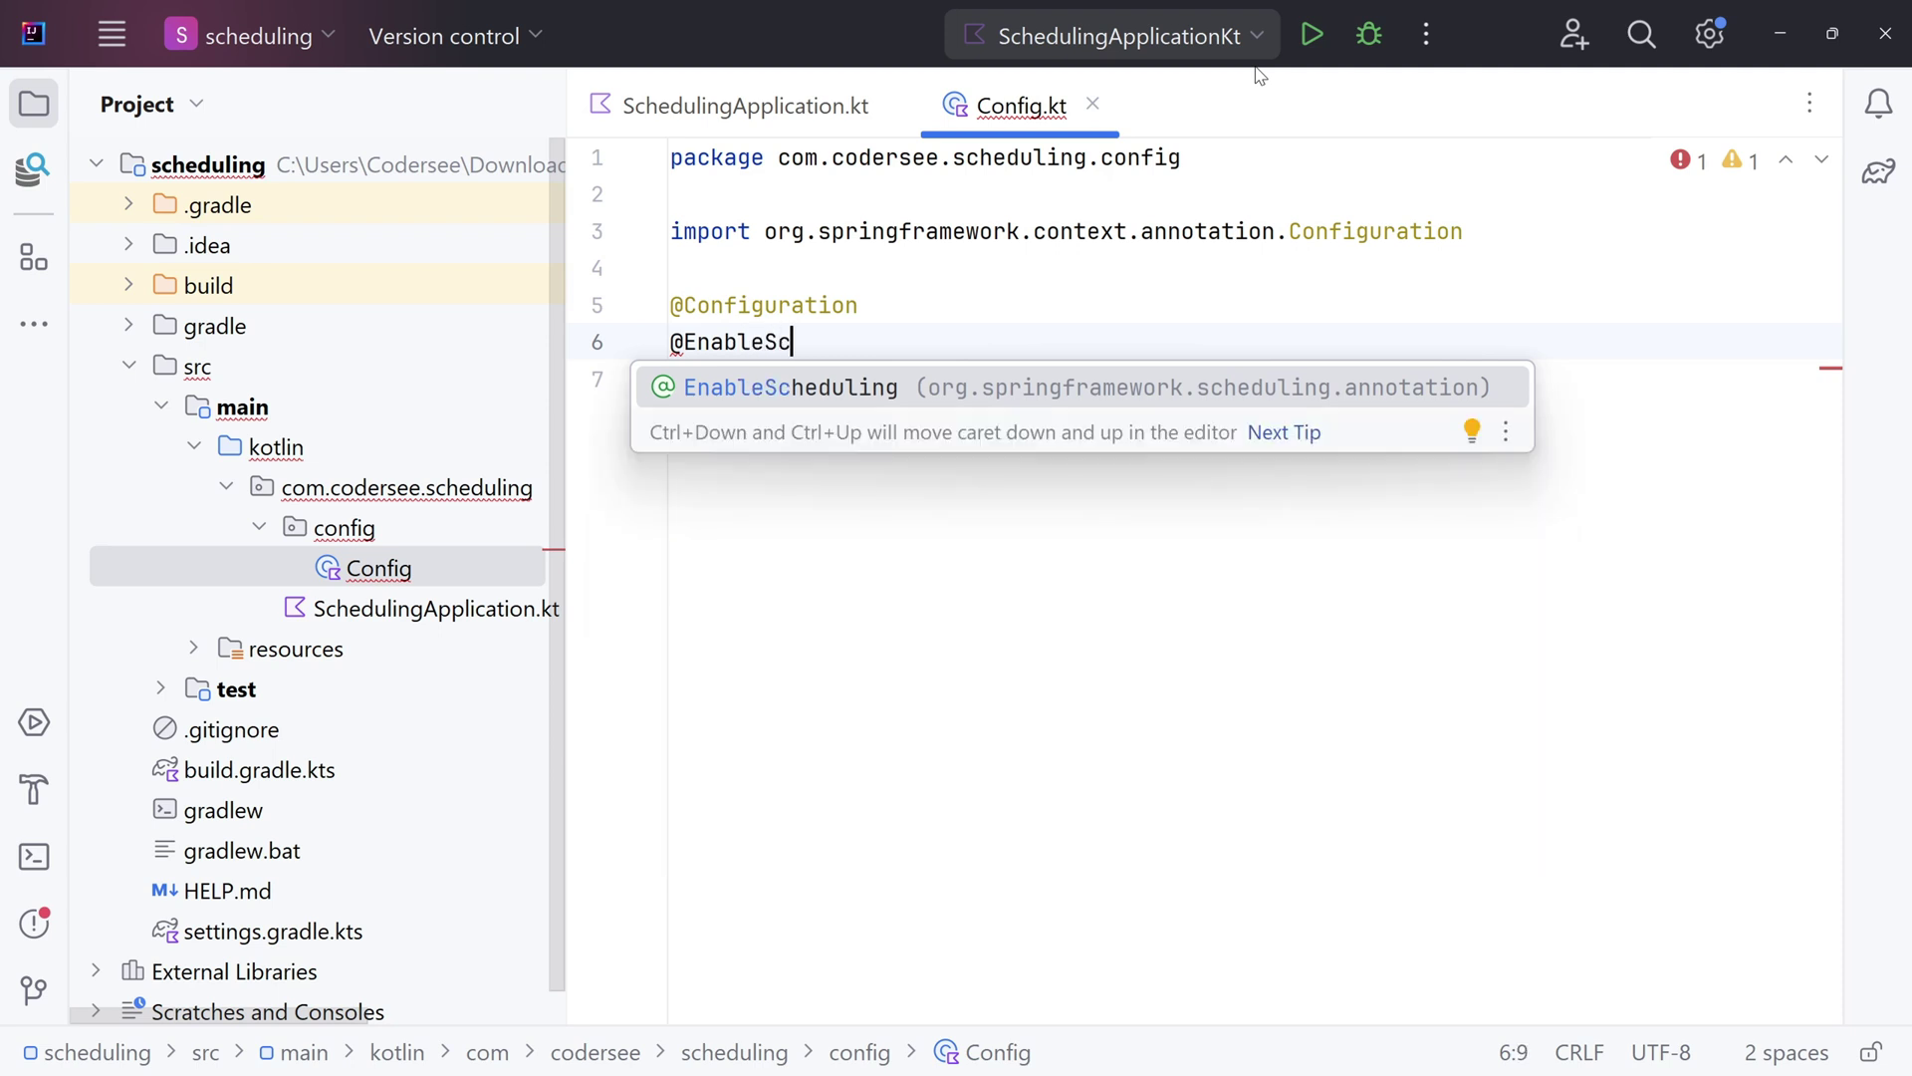
{"action": "type", "text": "heduling"}
{"action": "key", "text": "Return"}
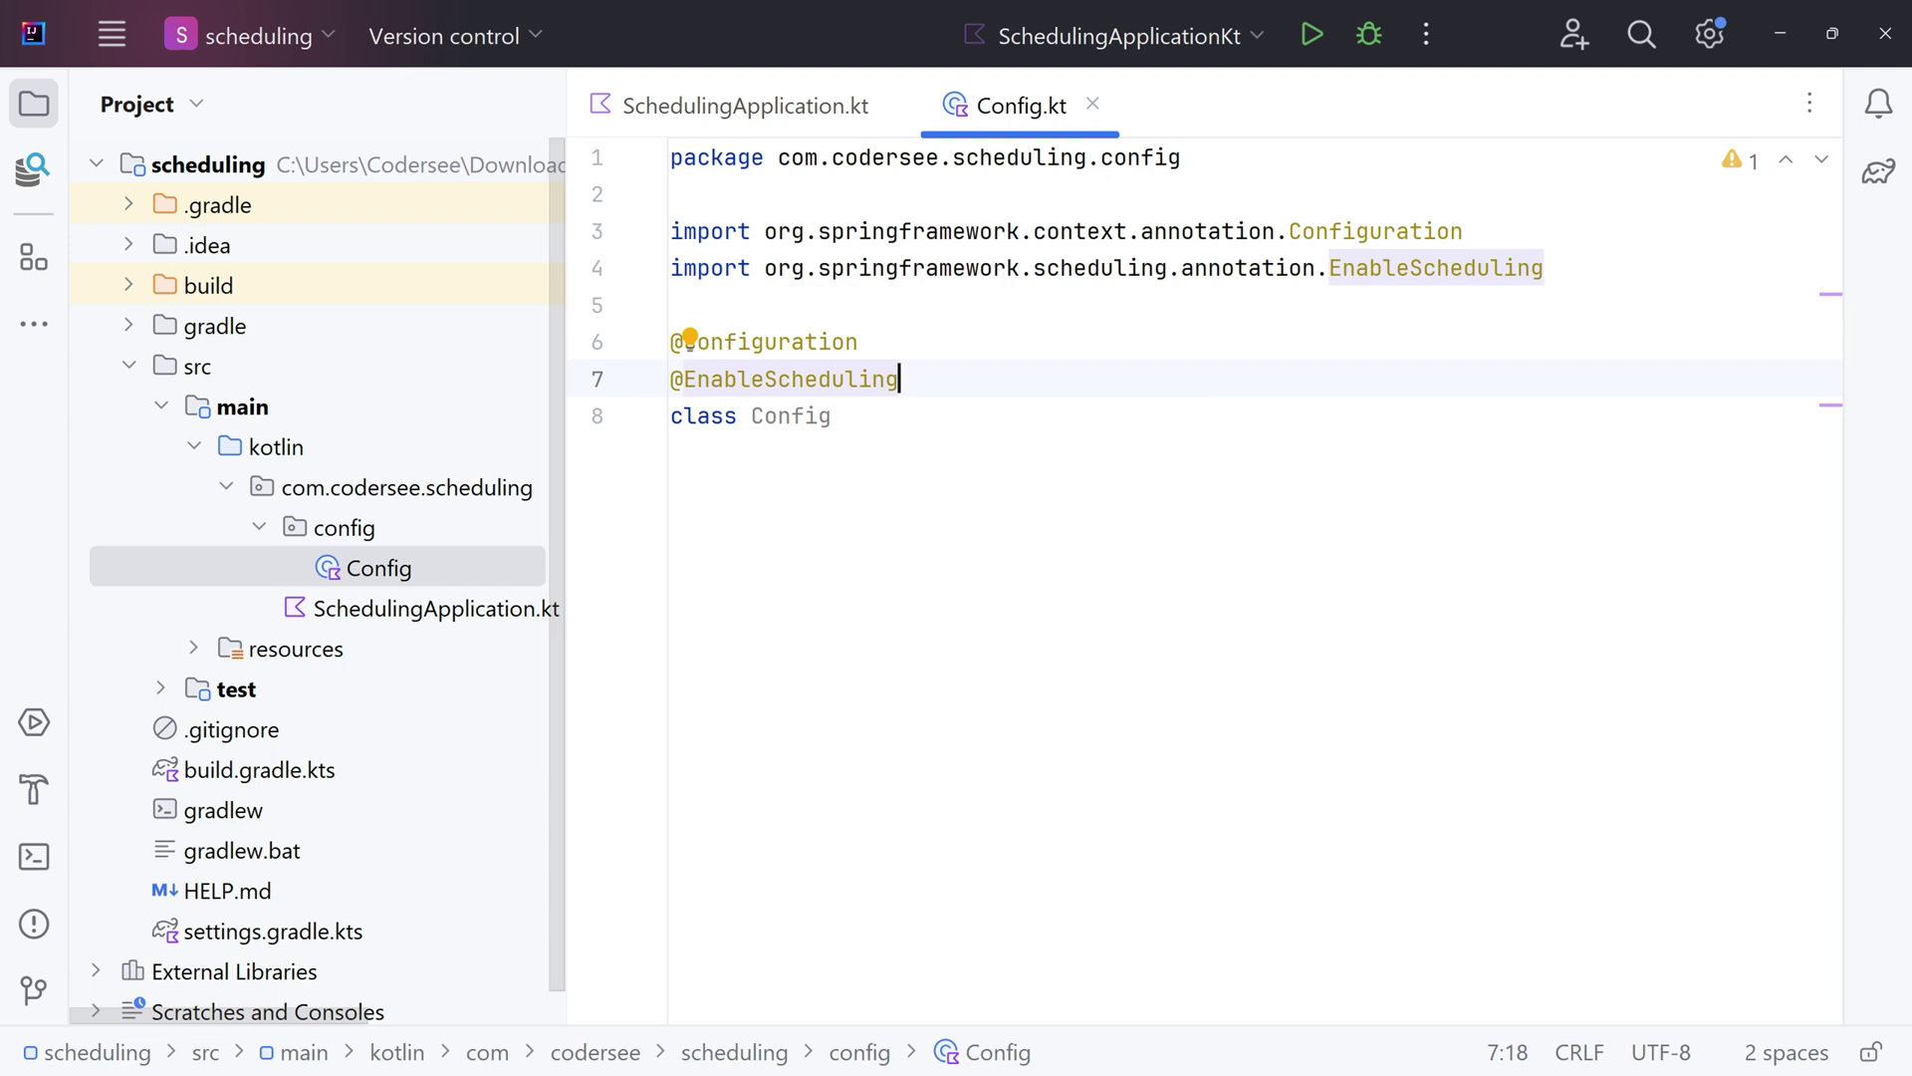
Step: Create a new 'scheduler' subpackage under com.codersee.scheduling
{"action": "mouse_move", "coordinate": [342, 541]}
{"action": "left_click", "coordinate": [367, 496]}
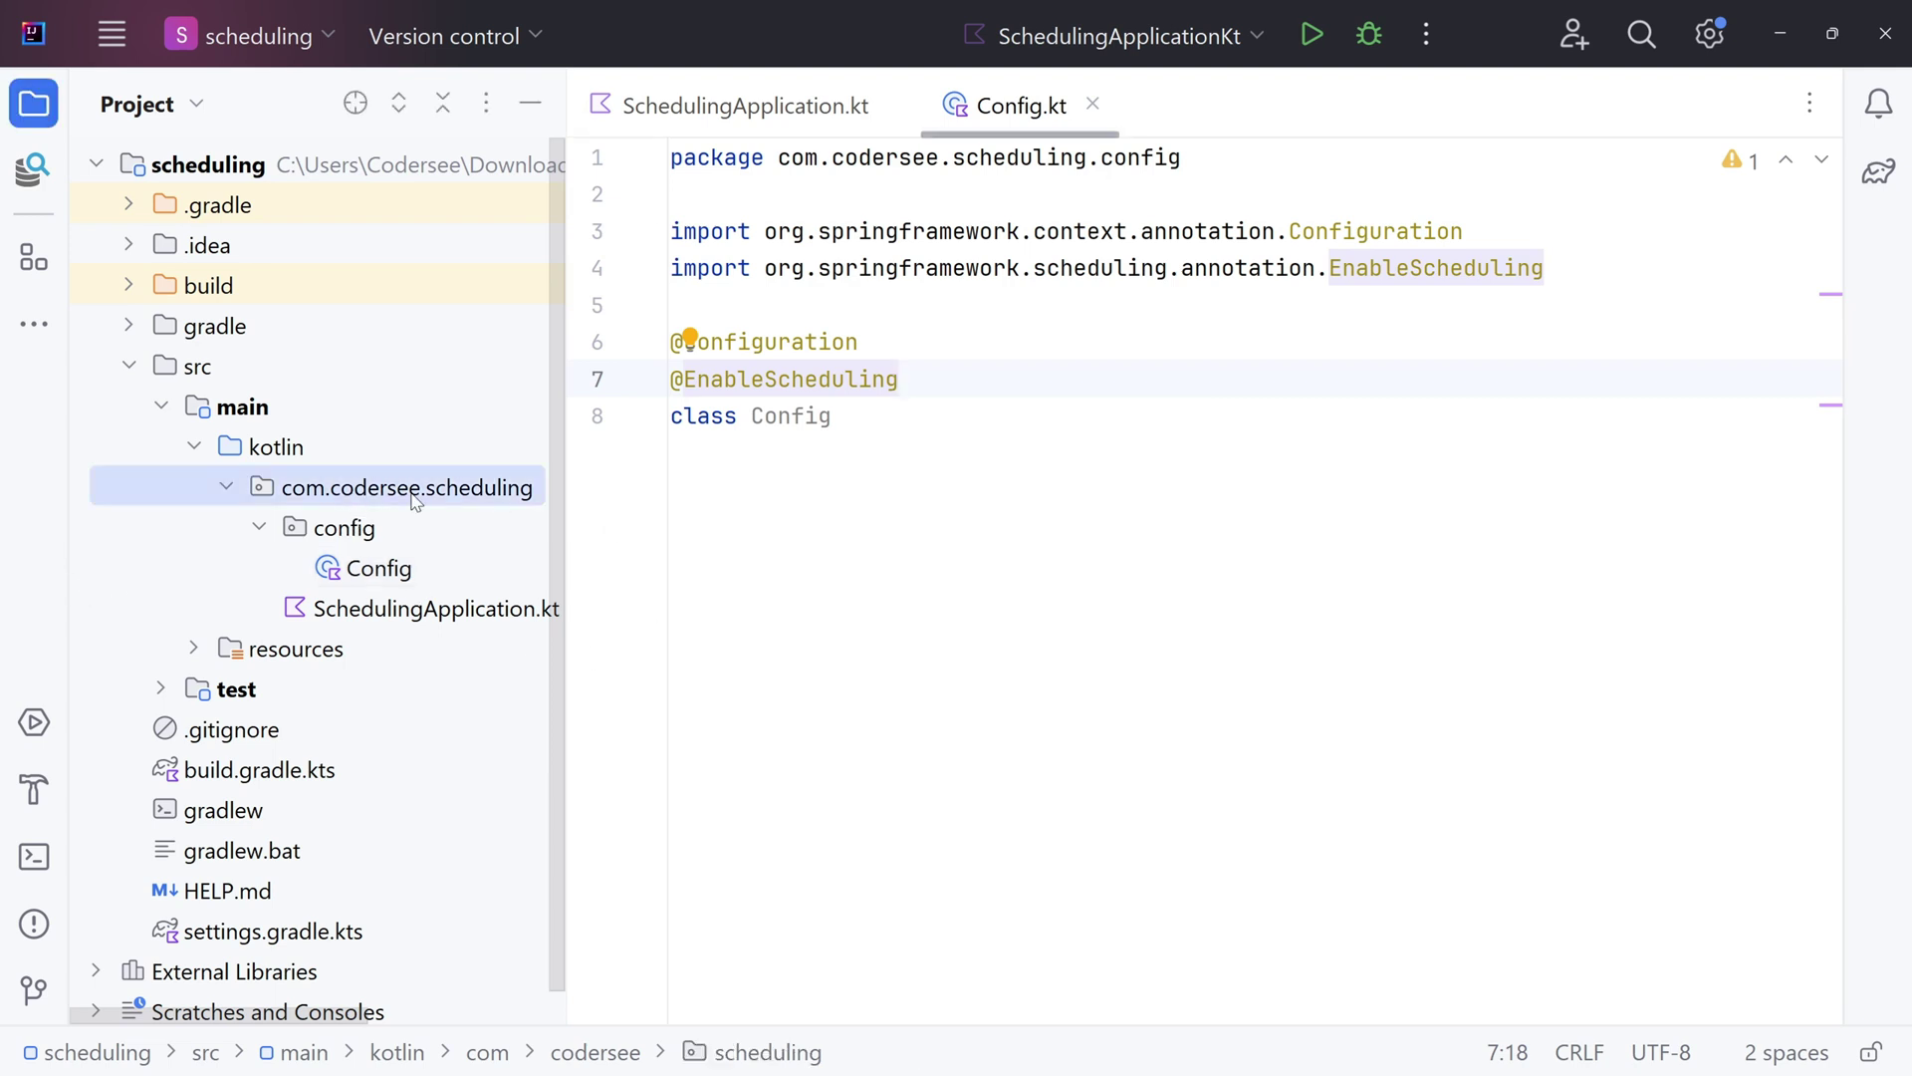
{"action": "right_click", "coordinate": [360, 493]}
{"action": "mouse_move", "coordinate": [434, 23]}
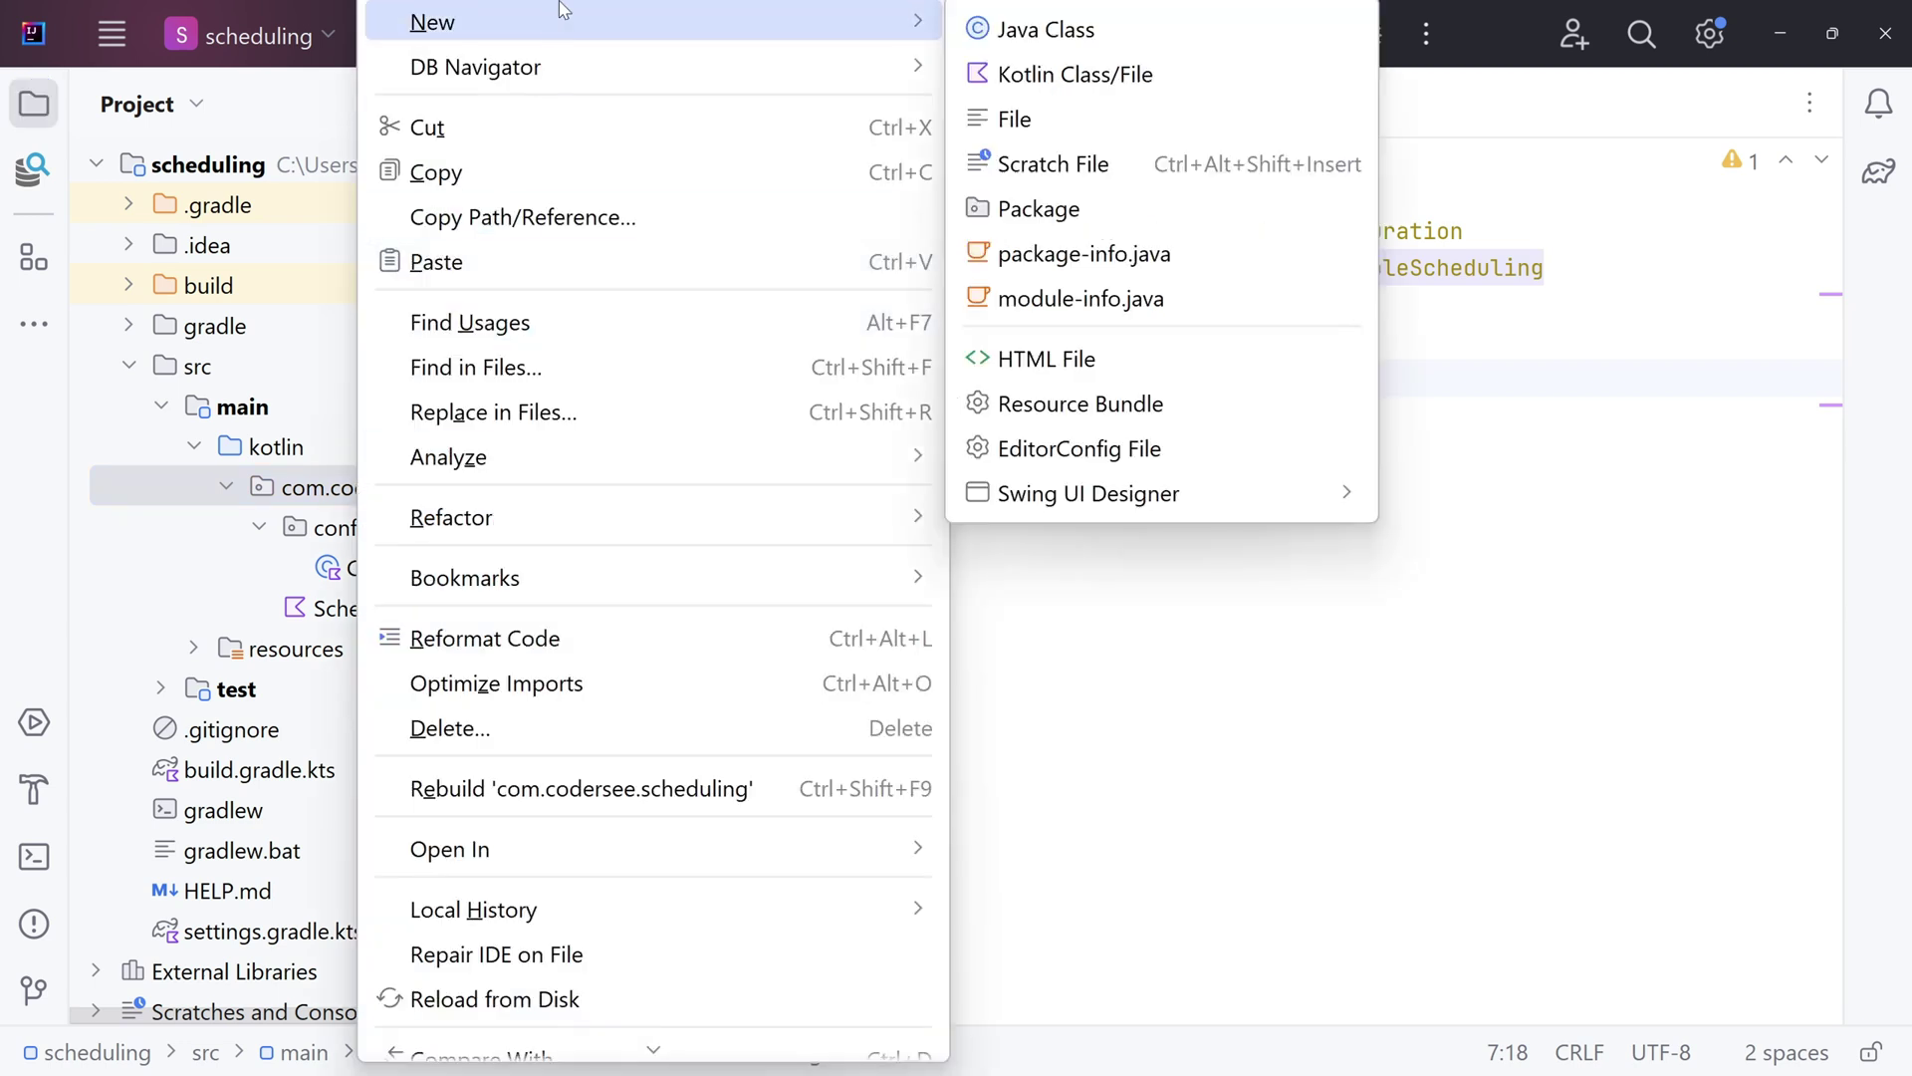
{"action": "left_click", "coordinate": [1160, 209]}
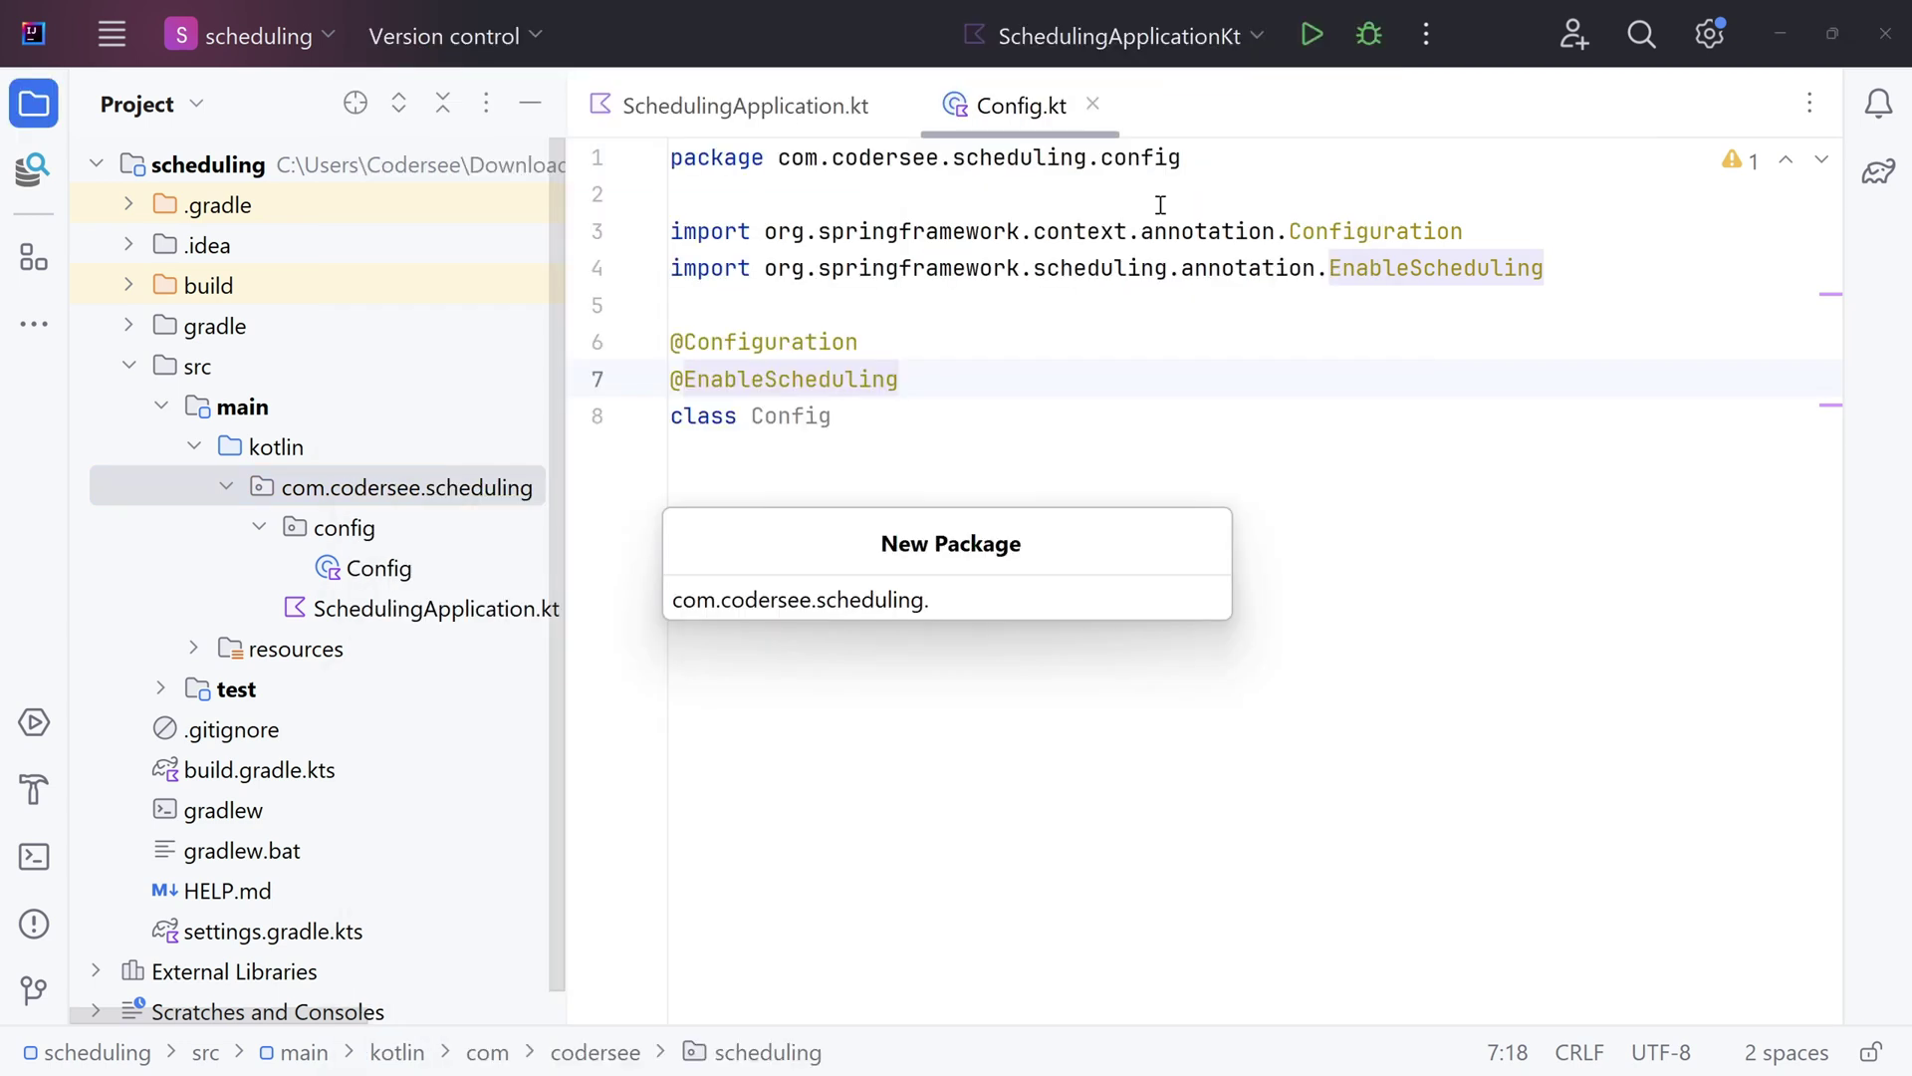
{"action": "type", "text": "che"}
{"action": "type", "text": "duler"}
{"action": "key", "text": "Return"}
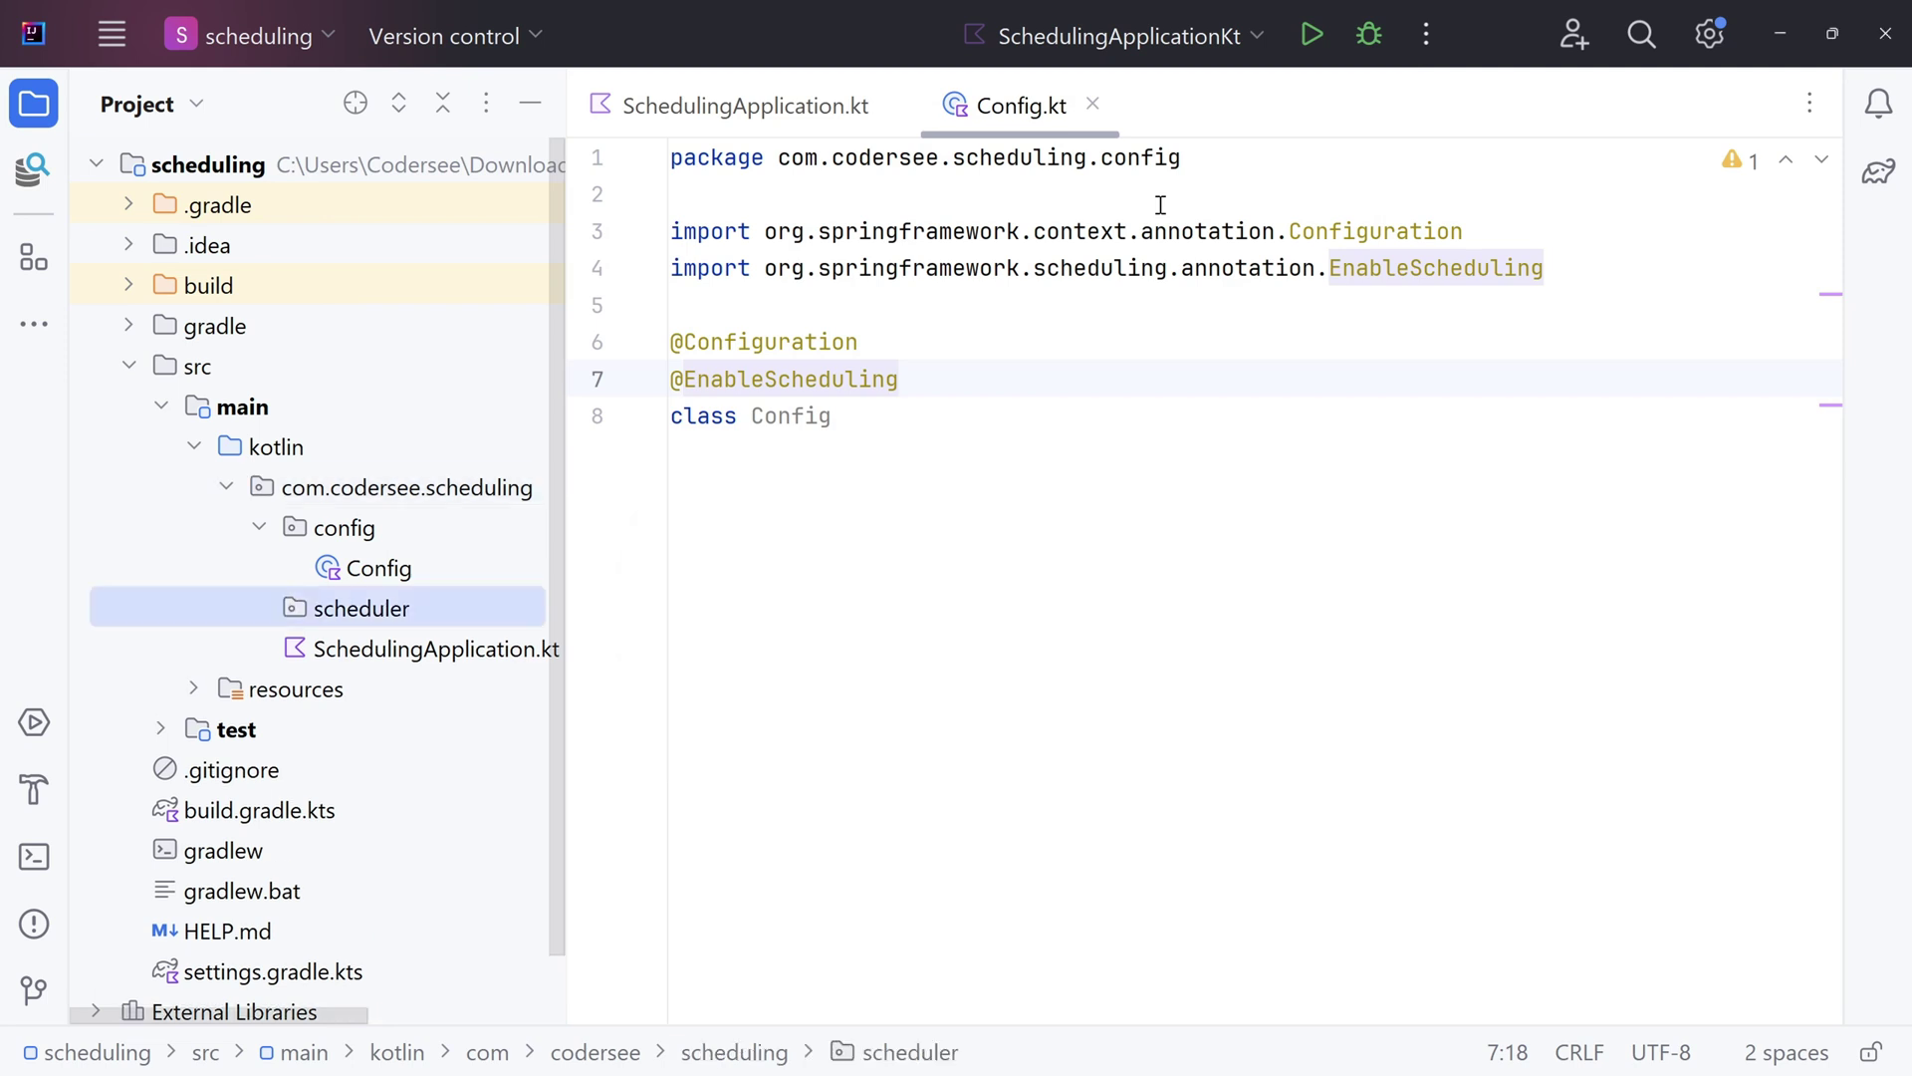
Step: Create an empty Kotlin class 'SchedulingService' in the scheduler package
{"action": "right_click", "coordinate": [335, 613]}
{"action": "mouse_move", "coordinate": [449, 23]}
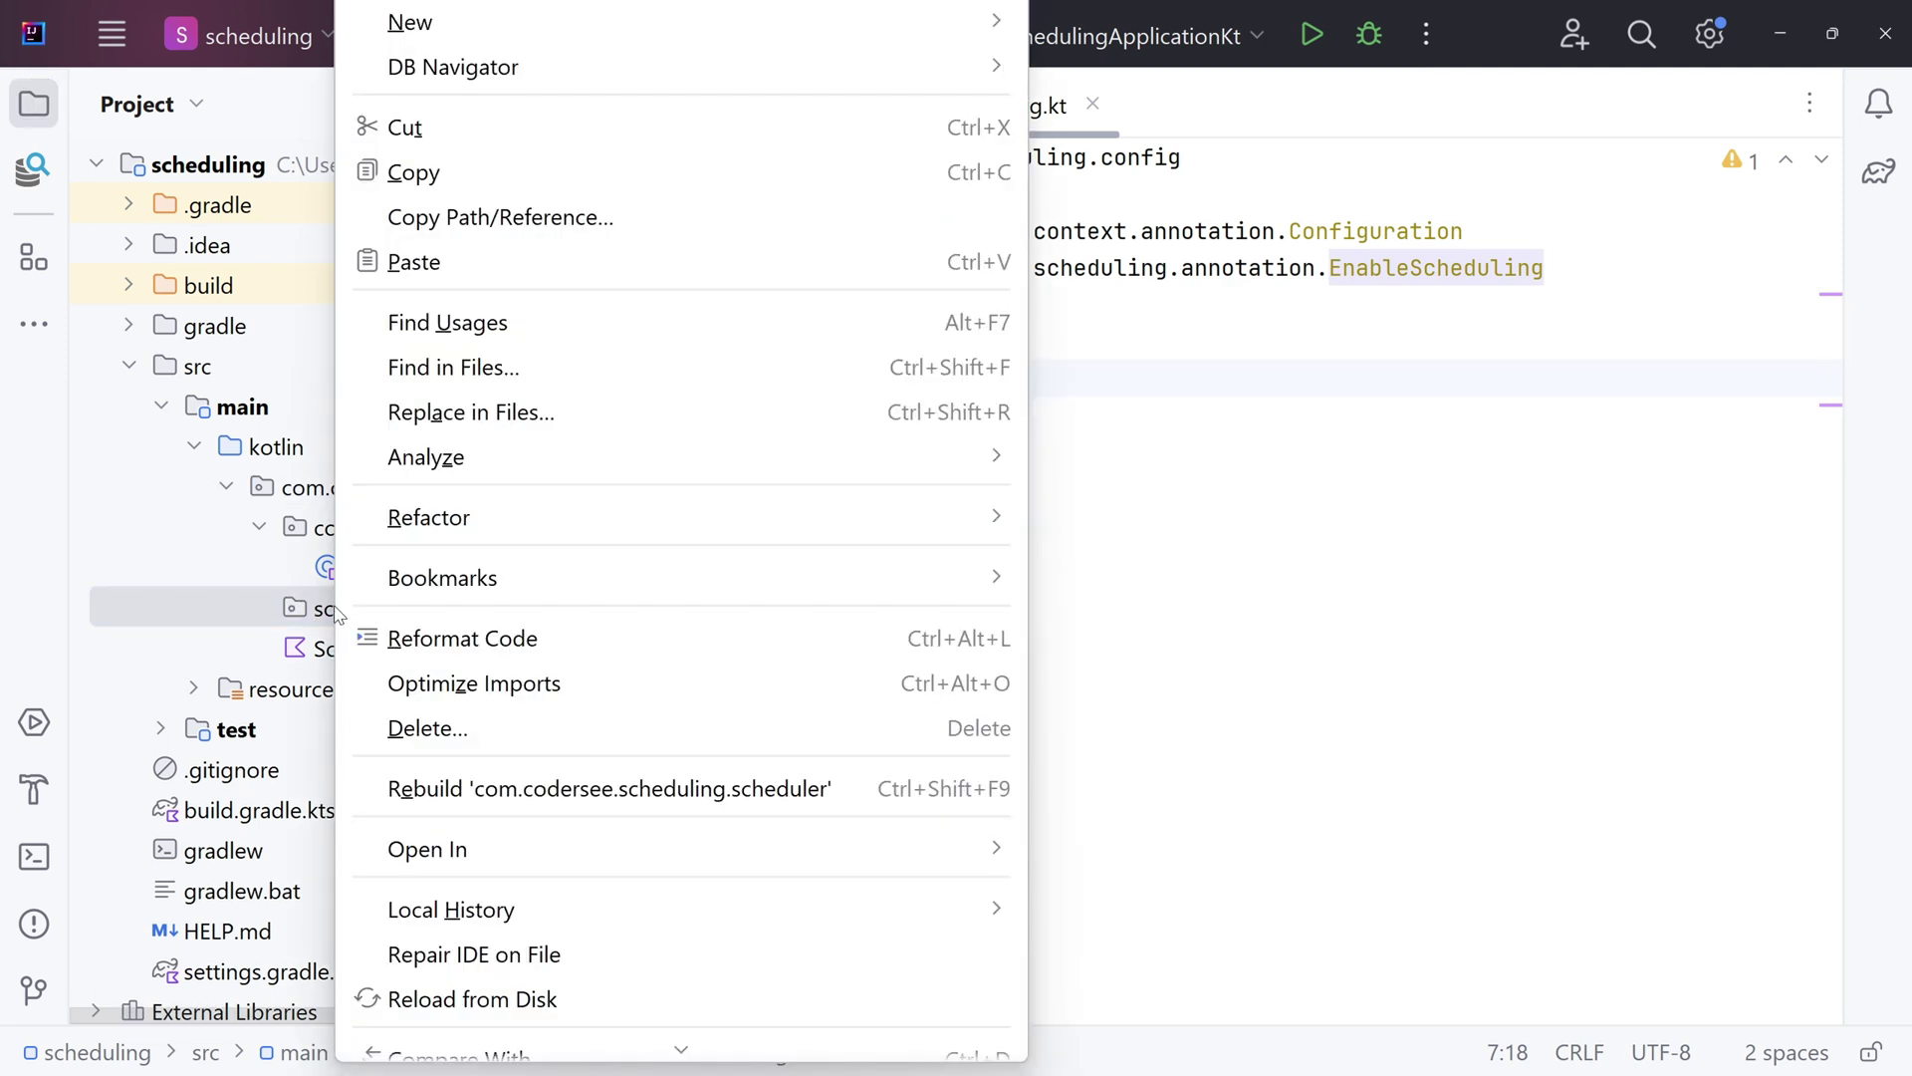
{"action": "left_click", "coordinate": [1250, 78]}
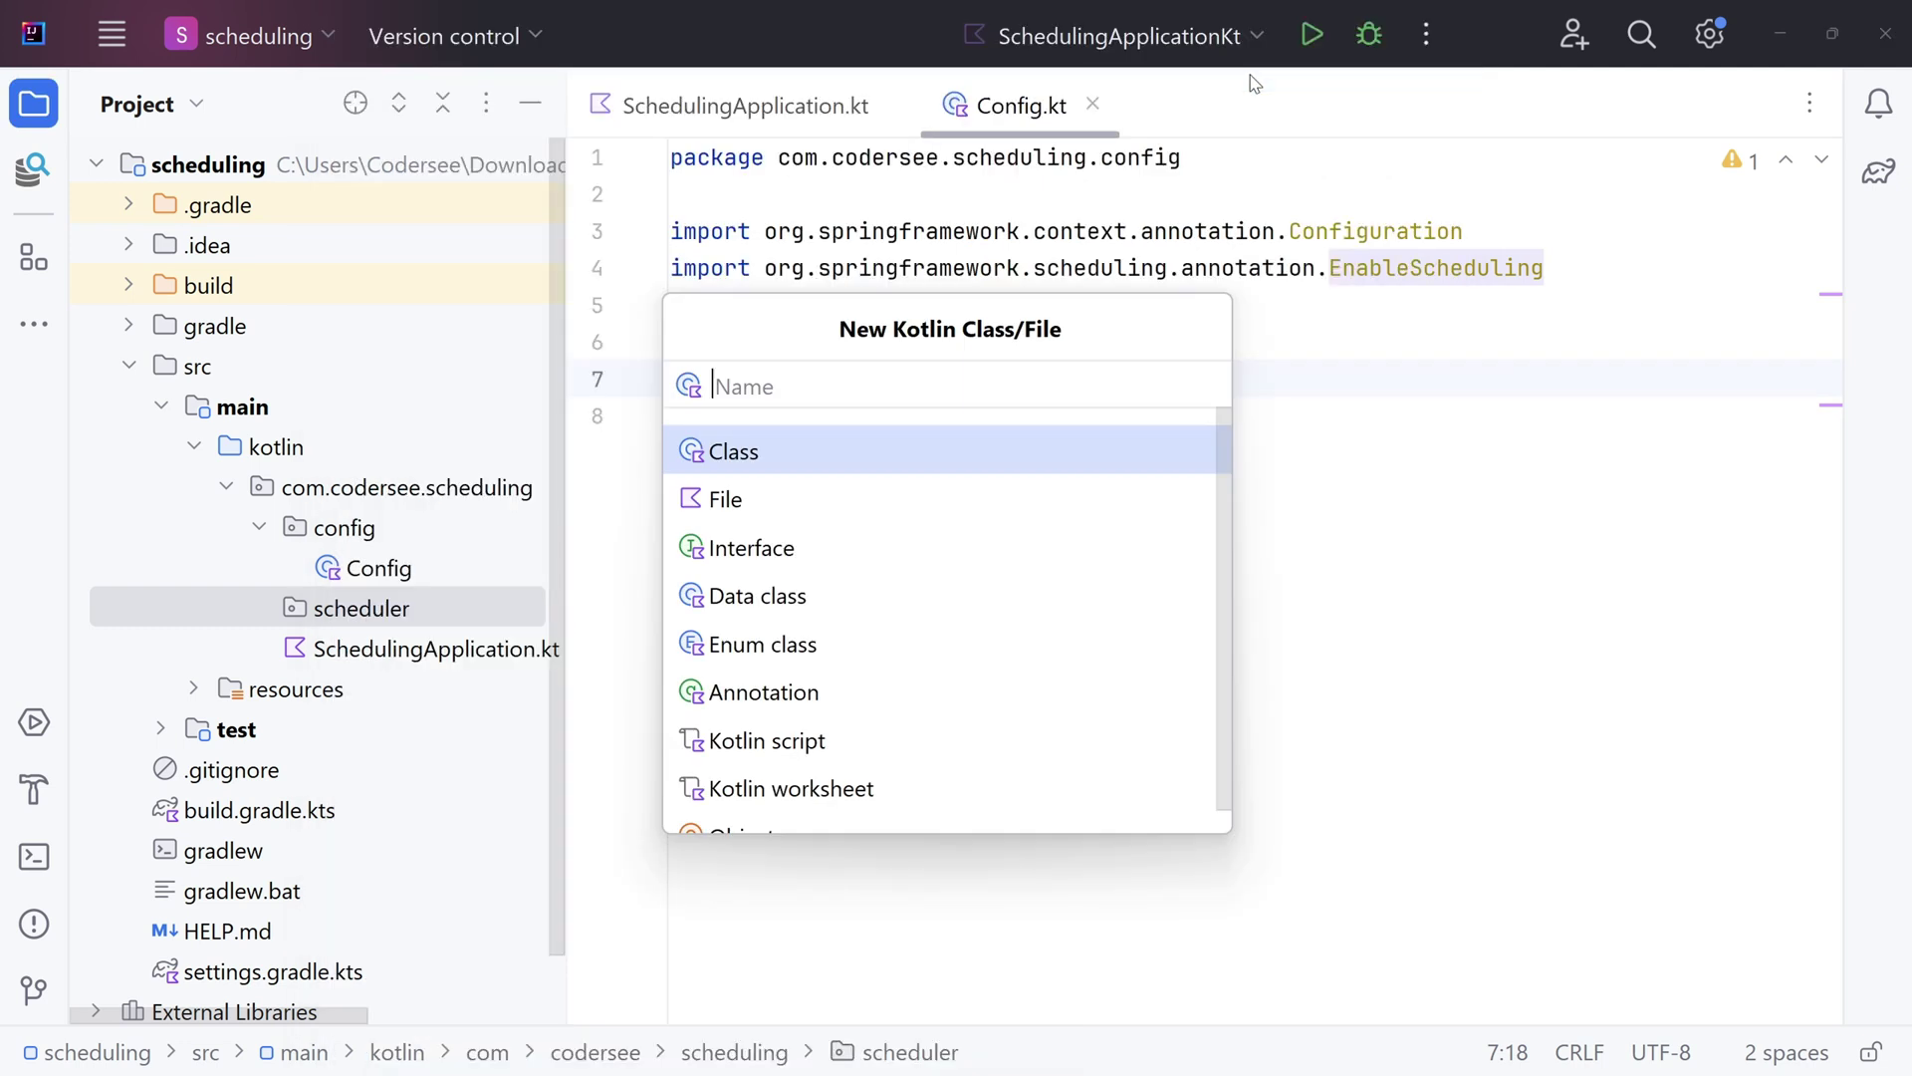
{"action": "type", "text": "S"}
{"action": "type", "text": "chedulingSer"}
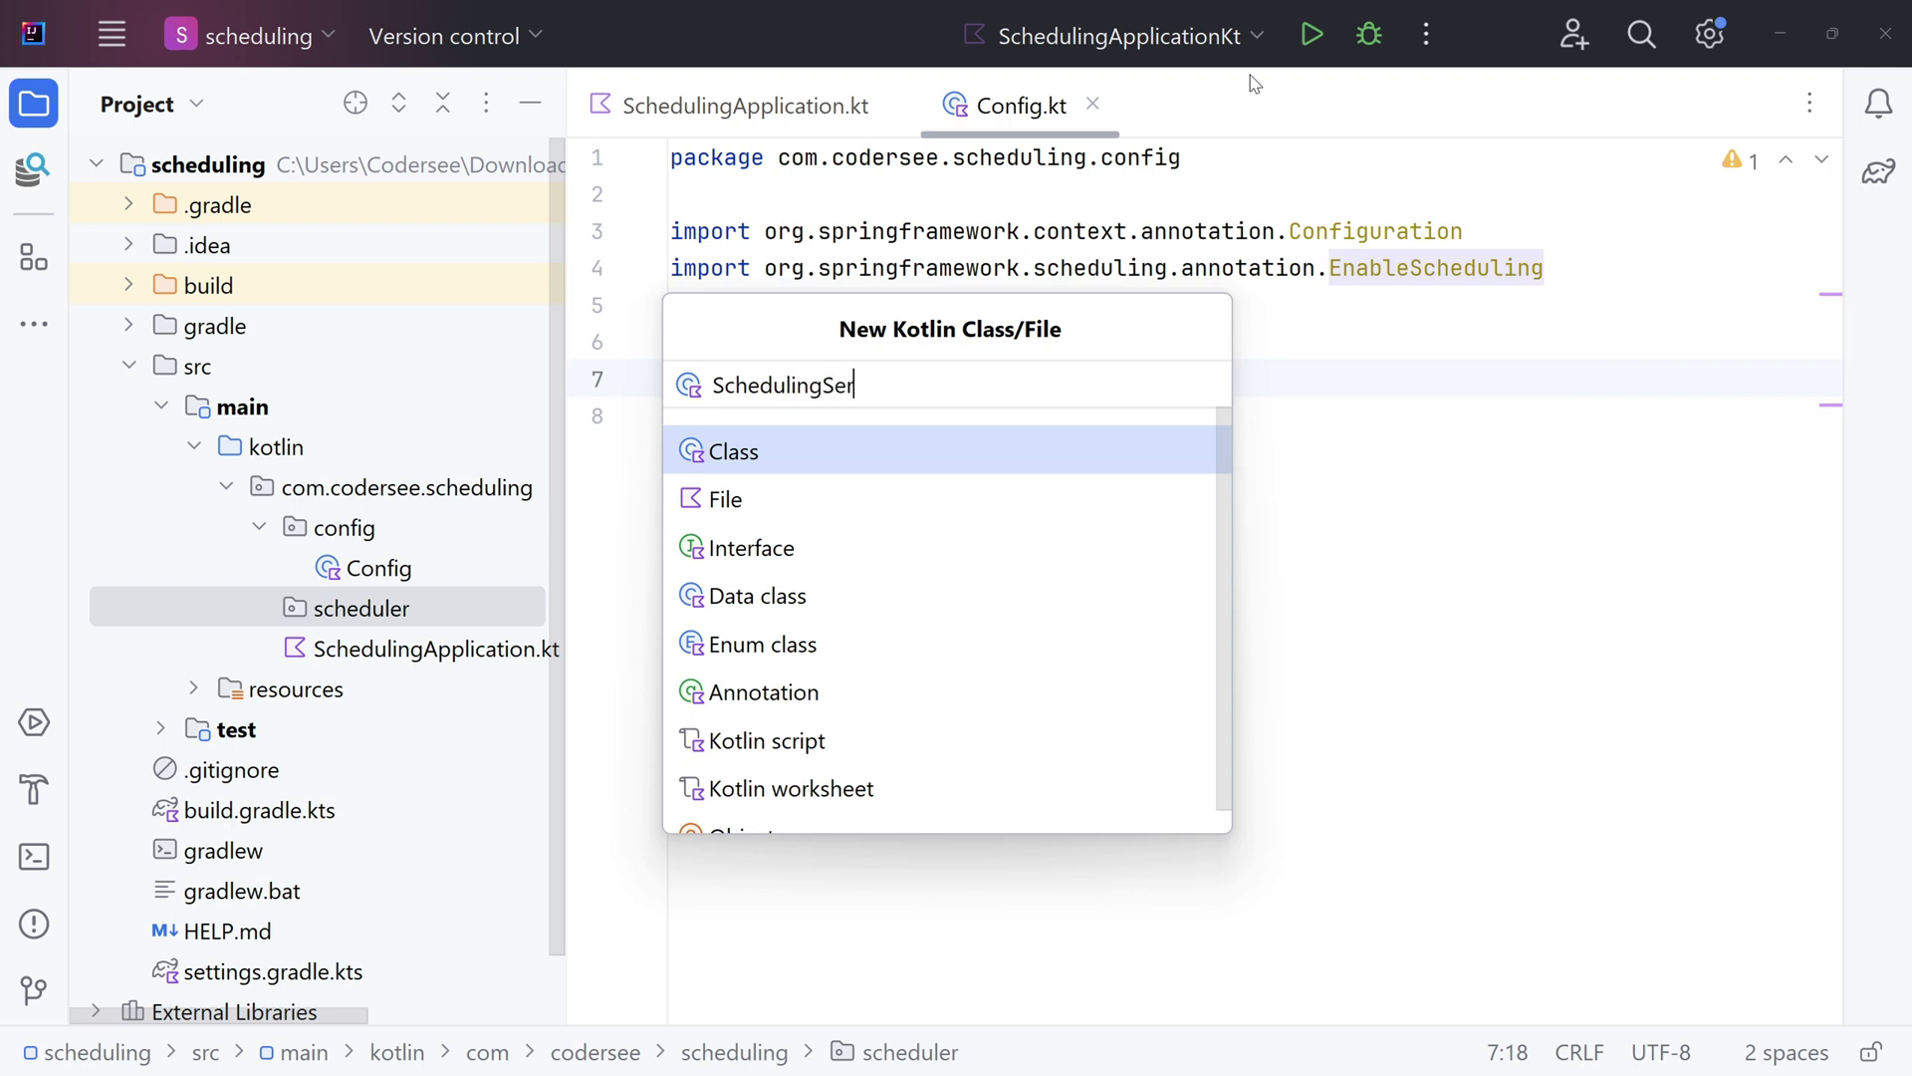
{"action": "type", "text": "vice"}
{"action": "key", "text": "Return"}
{"action": "key", "text": "ctrl+alt+Return"}
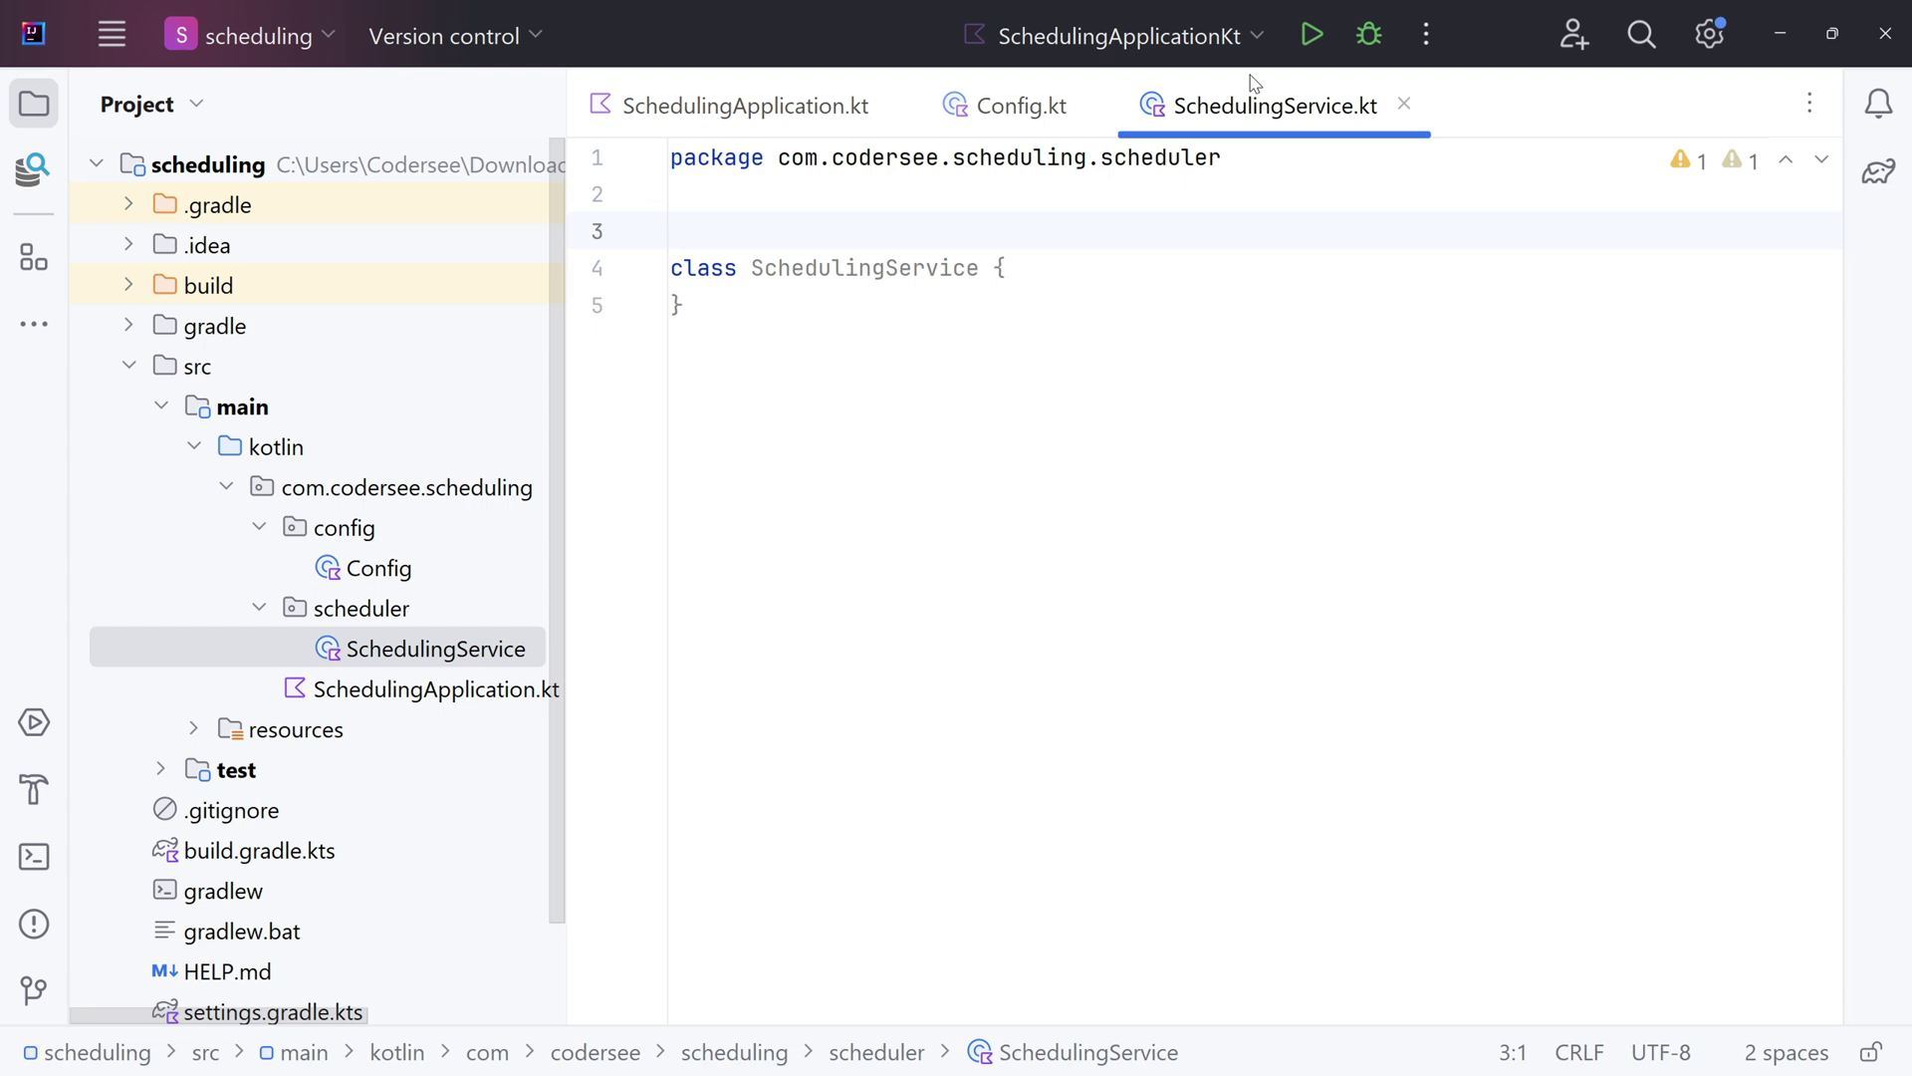
{"action": "type", "text": "@"}
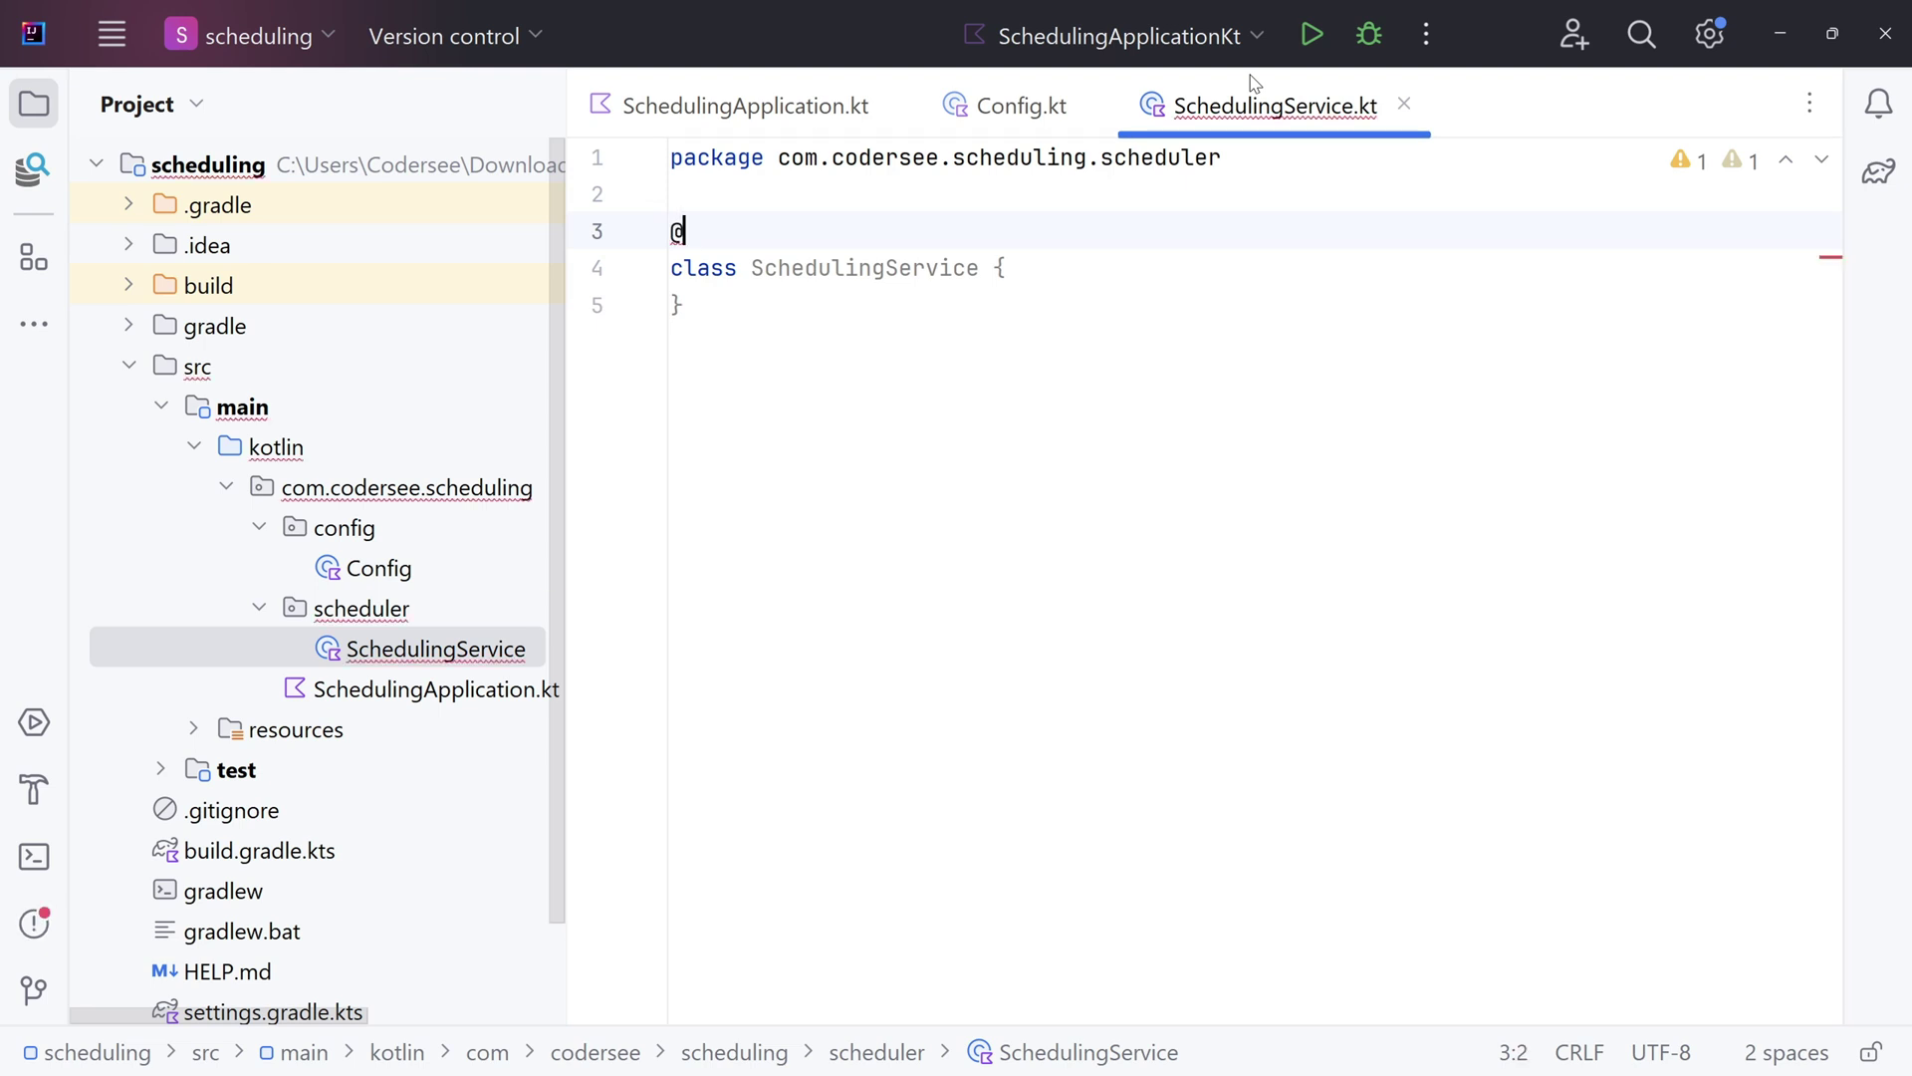
{"action": "type", "text": "C"}
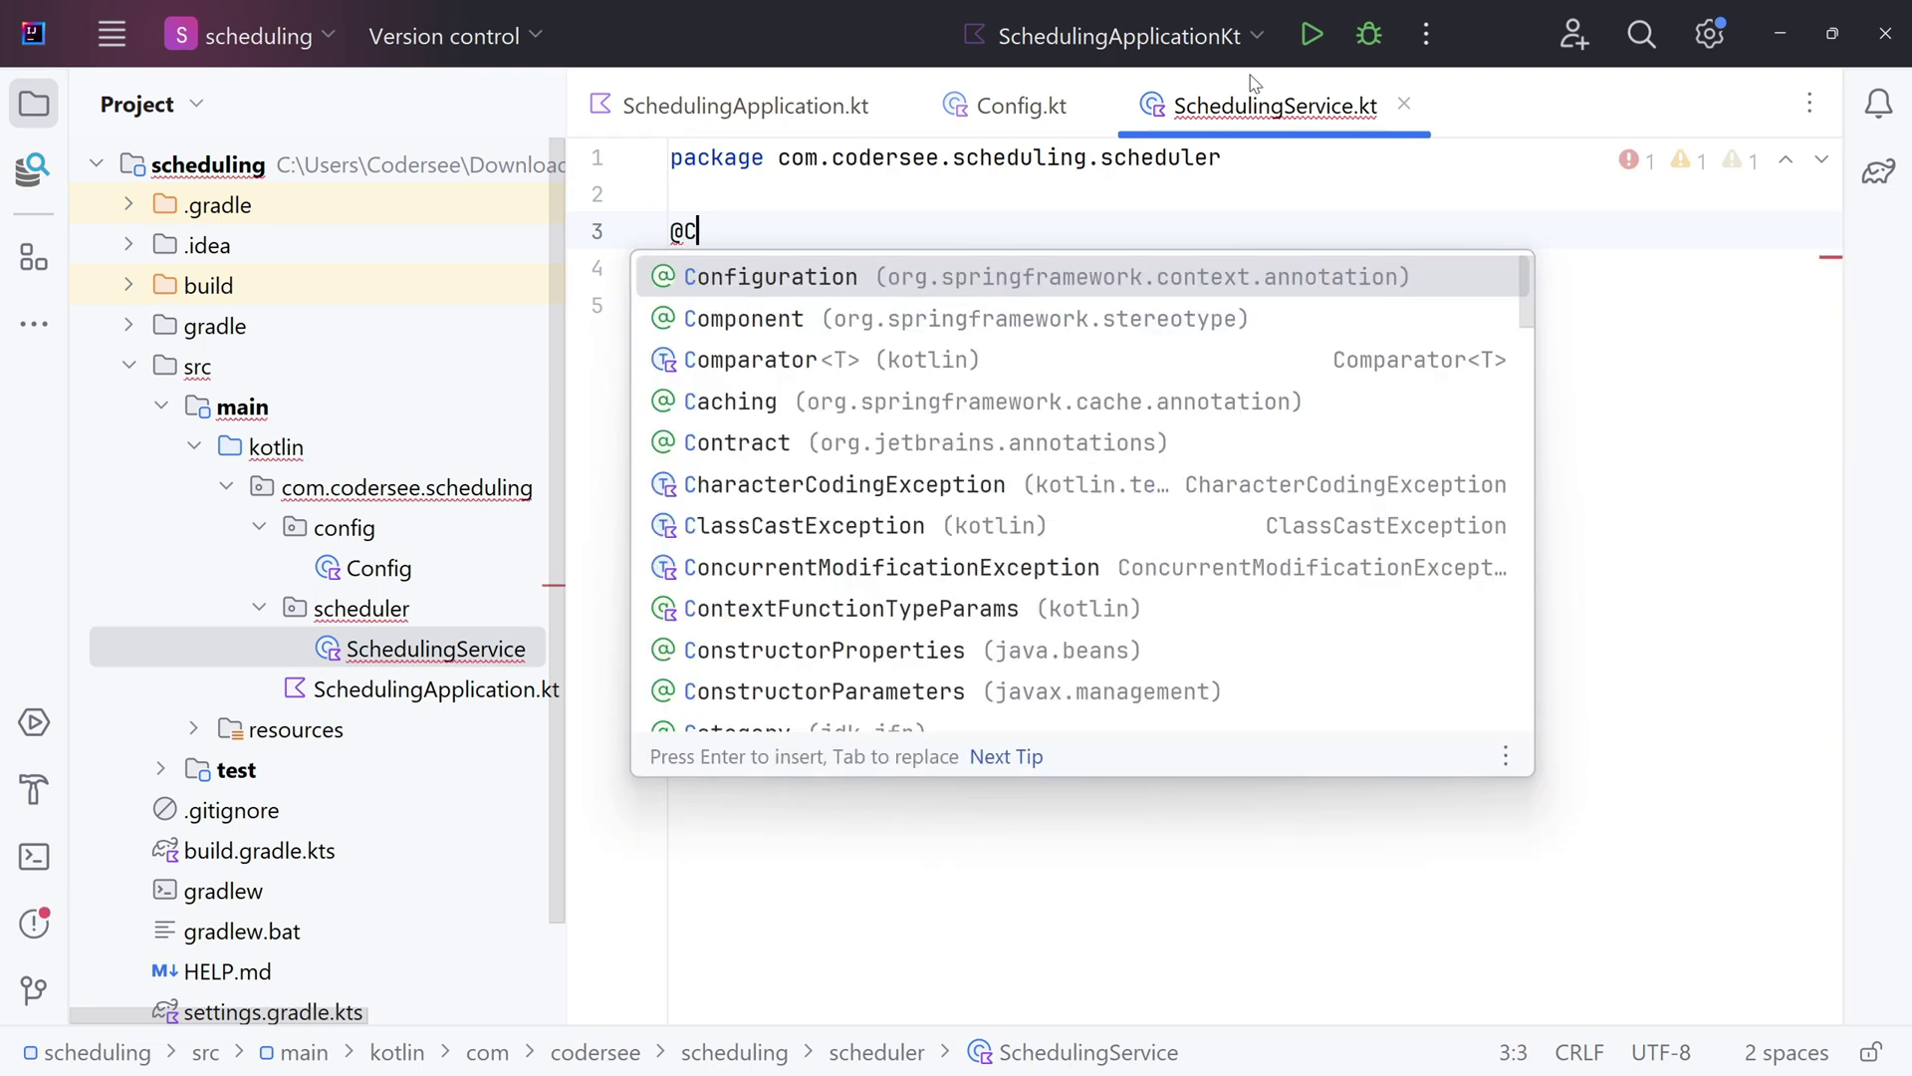
{"action": "type", "text": "ompone"}
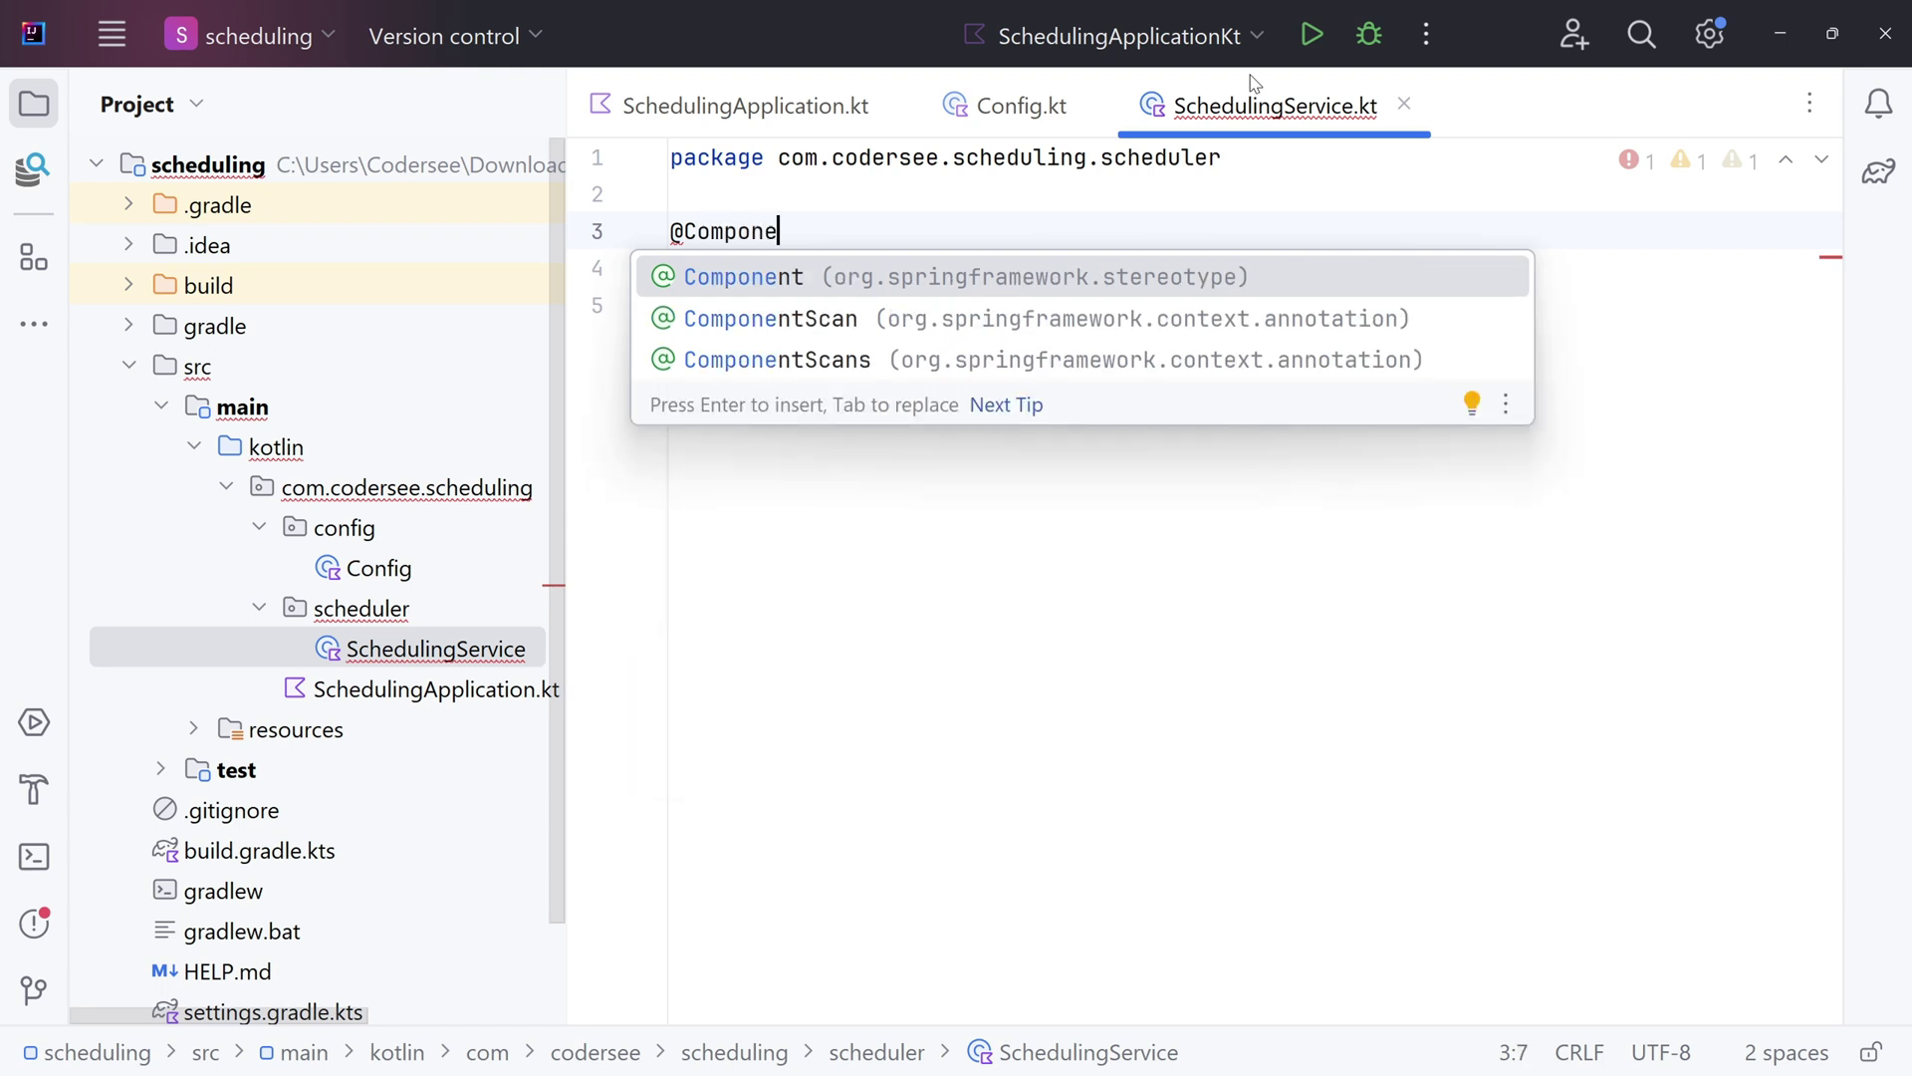
{"action": "key", "text": "Return"}
{"action": "key", "text": "Down"}
{"action": "key", "text": "End"}
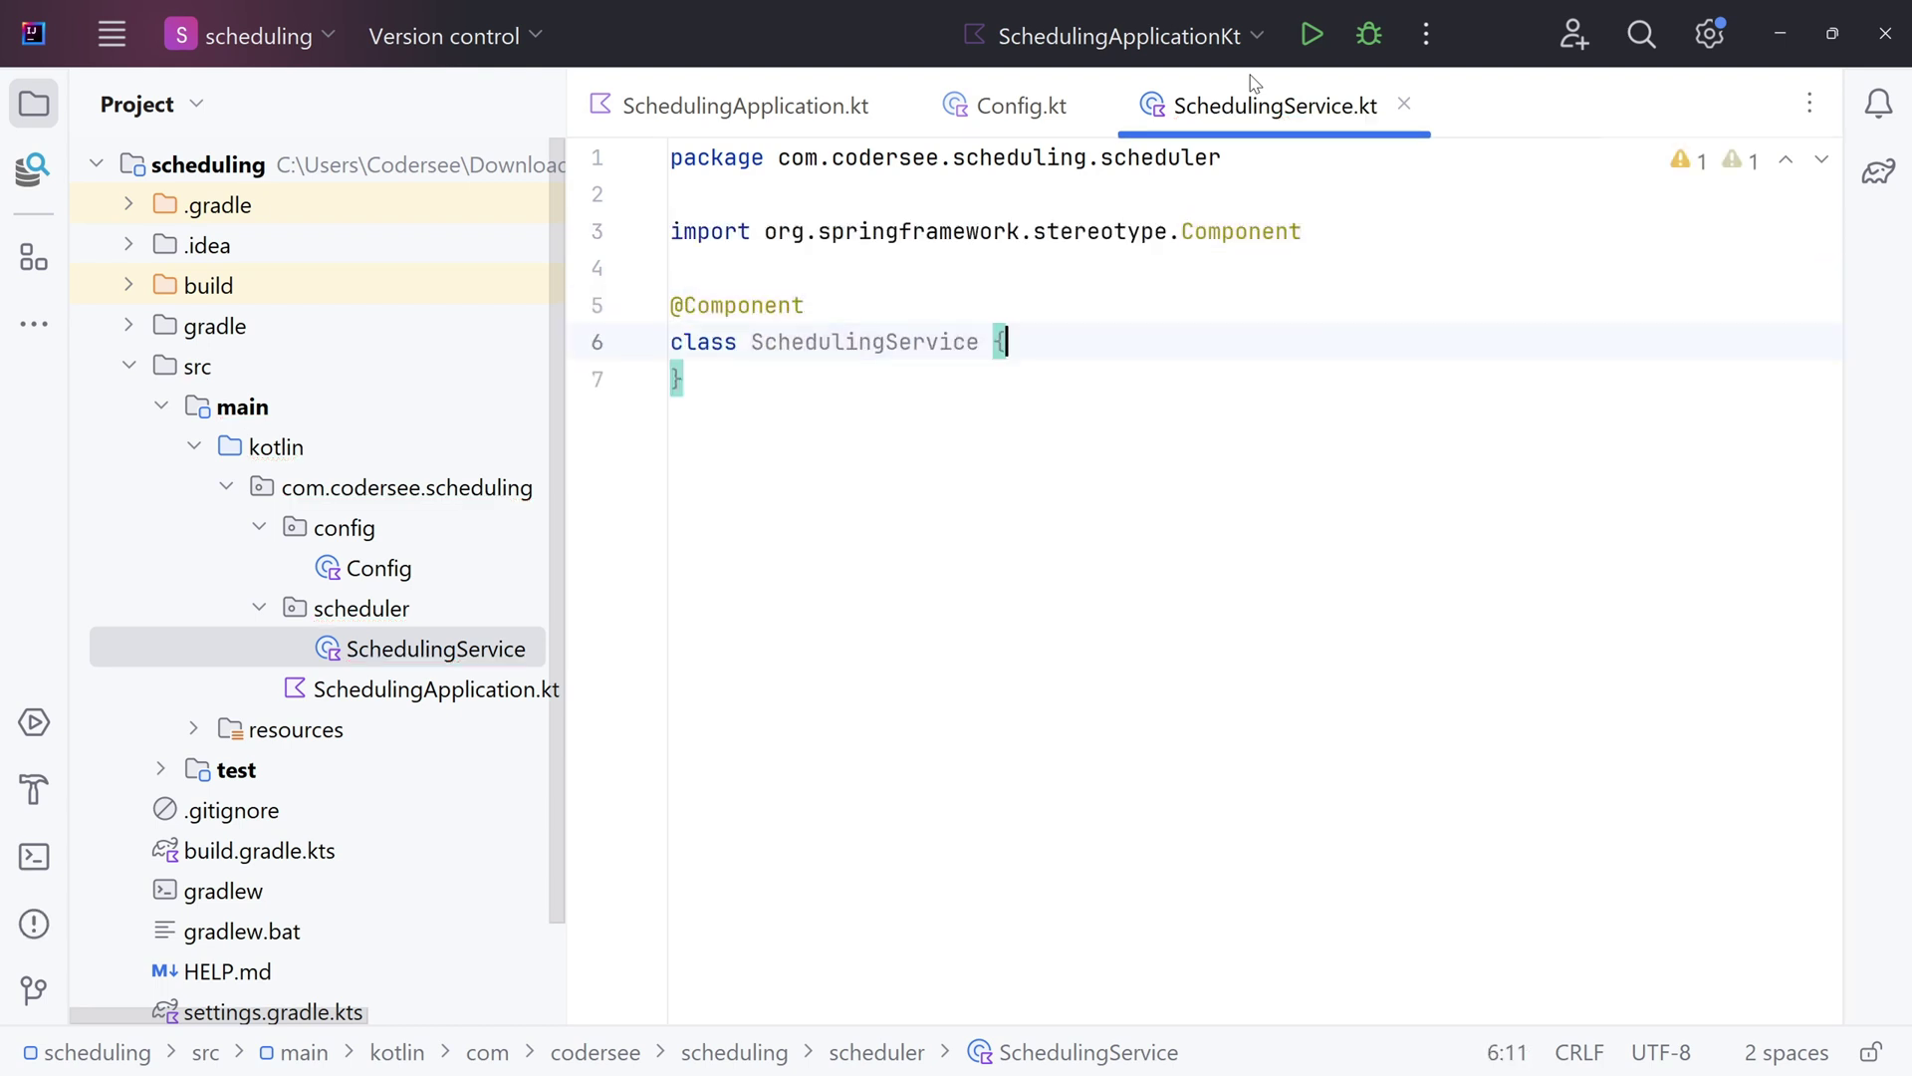
{"action": "key", "text": "Return"}
{"action": "key", "text": "Return"}
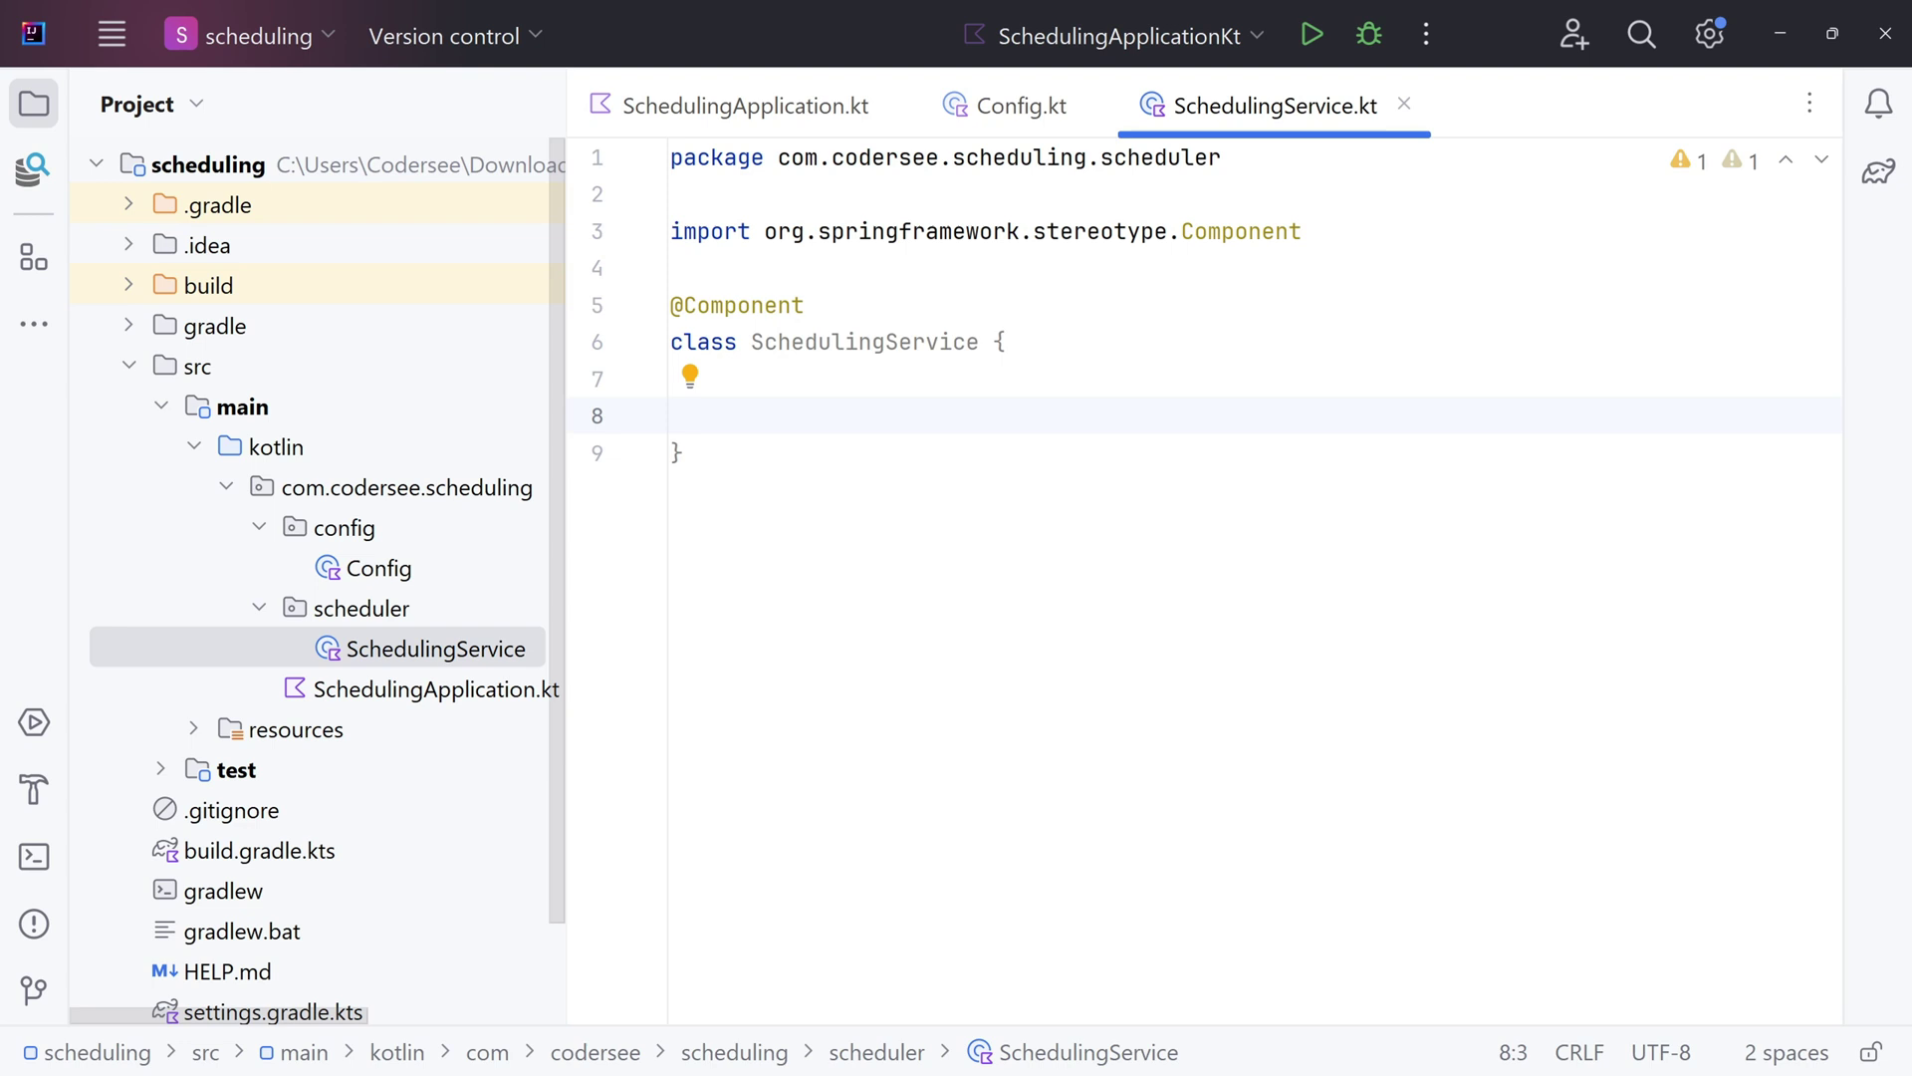
{"action": "type", "text": "private "}
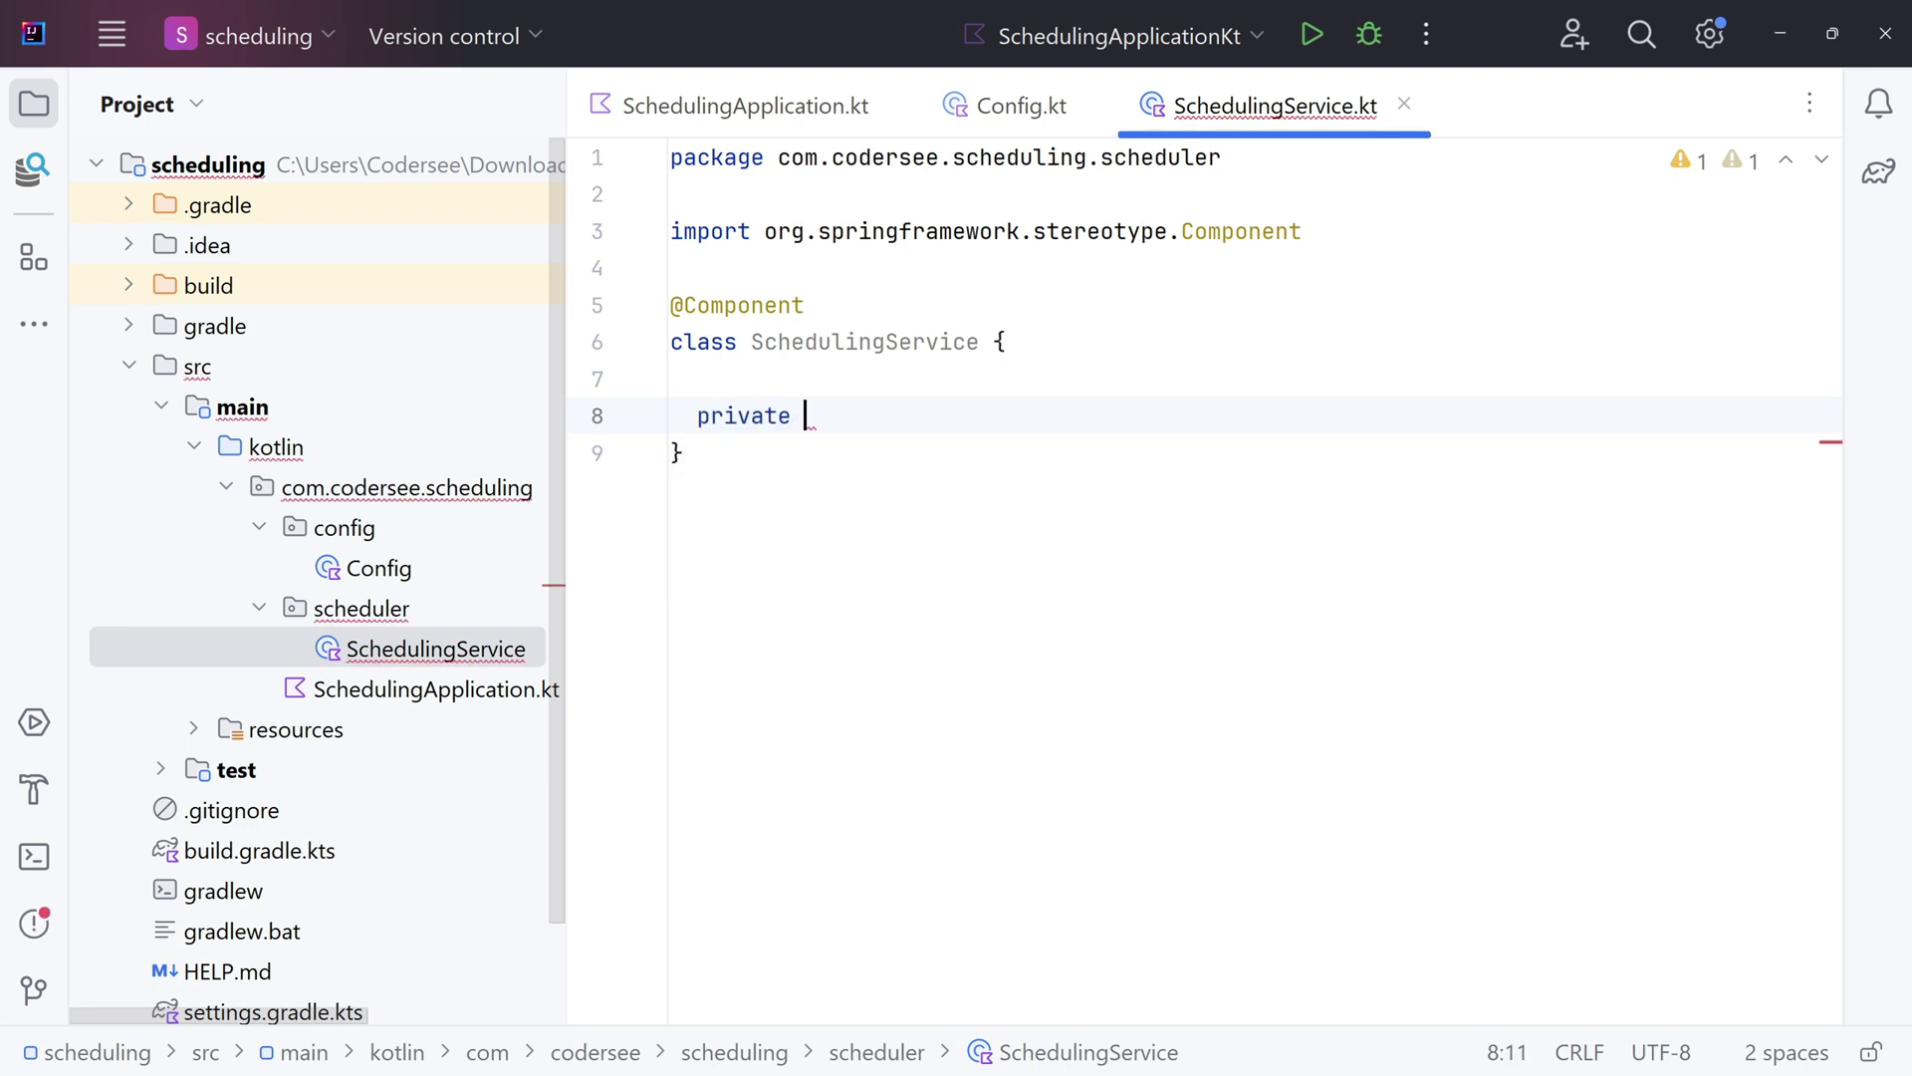
{"action": "type", "text": "val logger "}
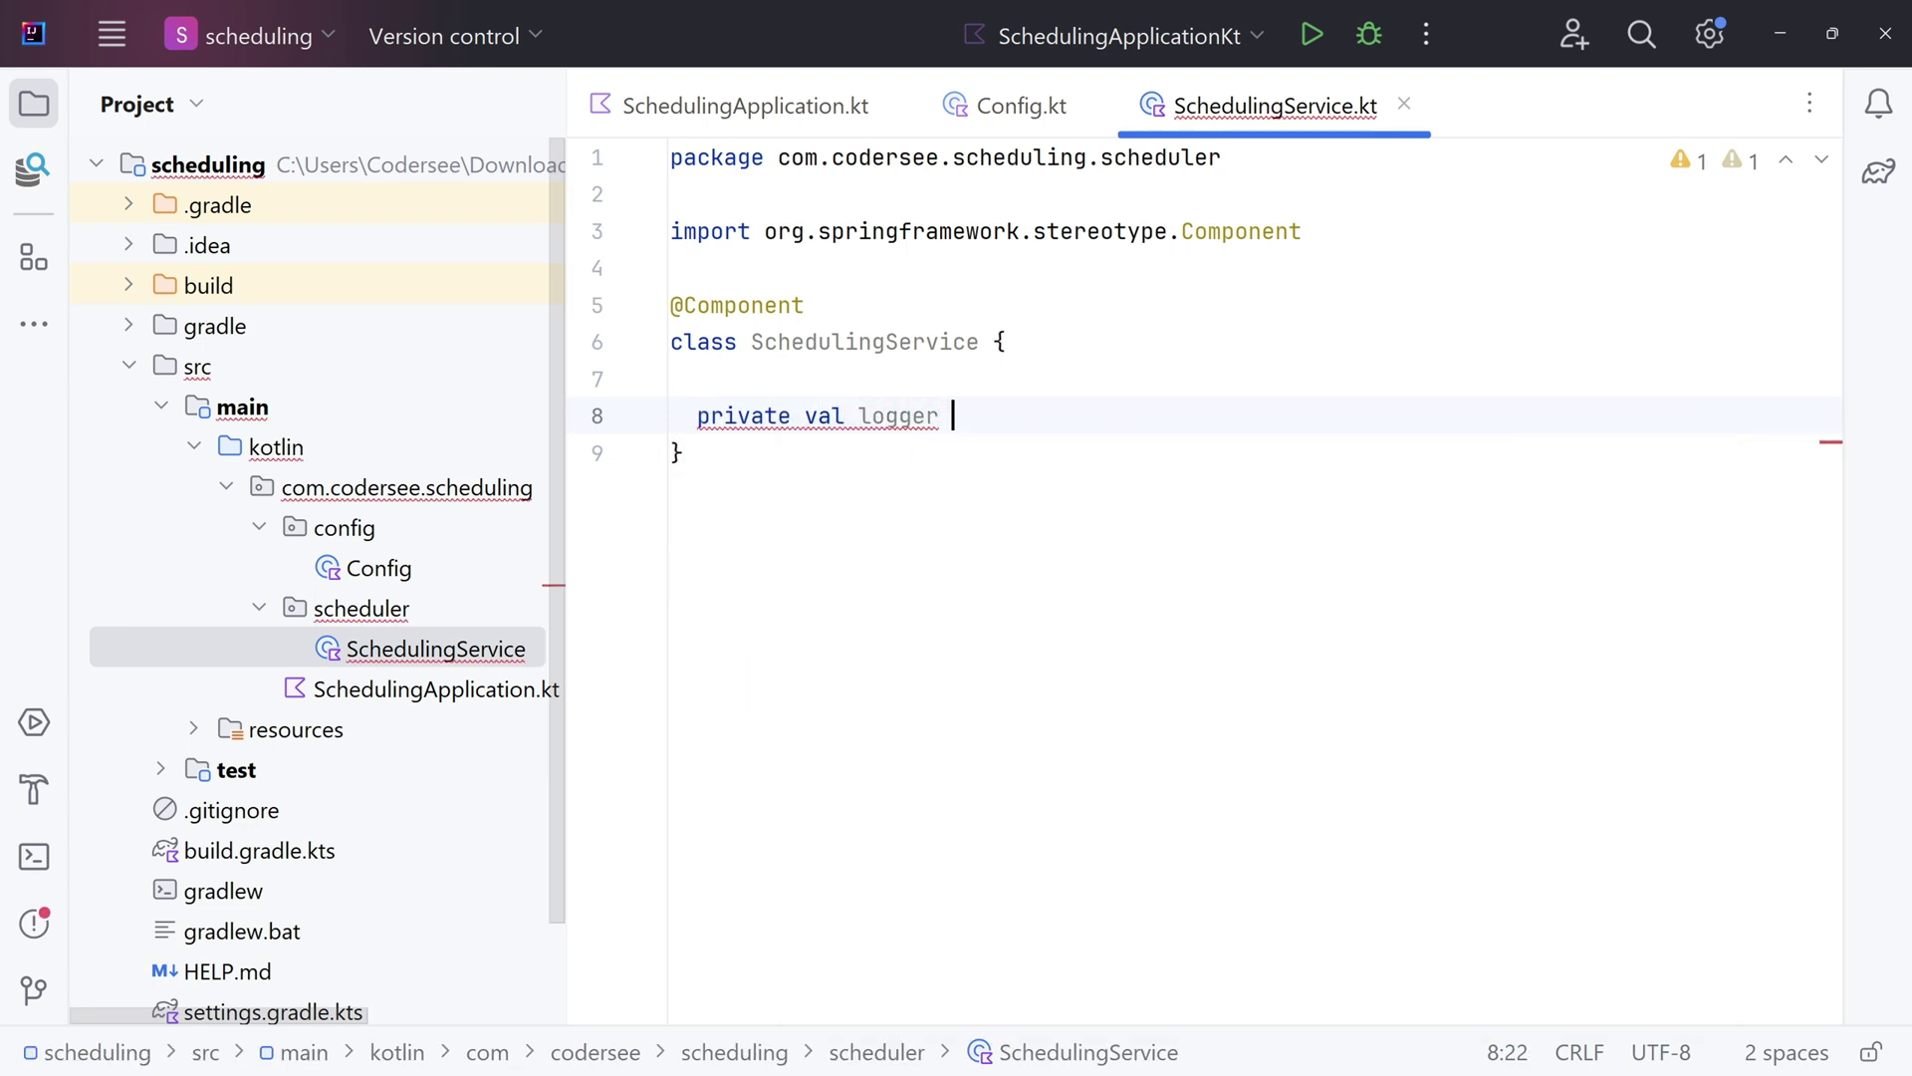
{"action": "type", "text": "= Loo"}
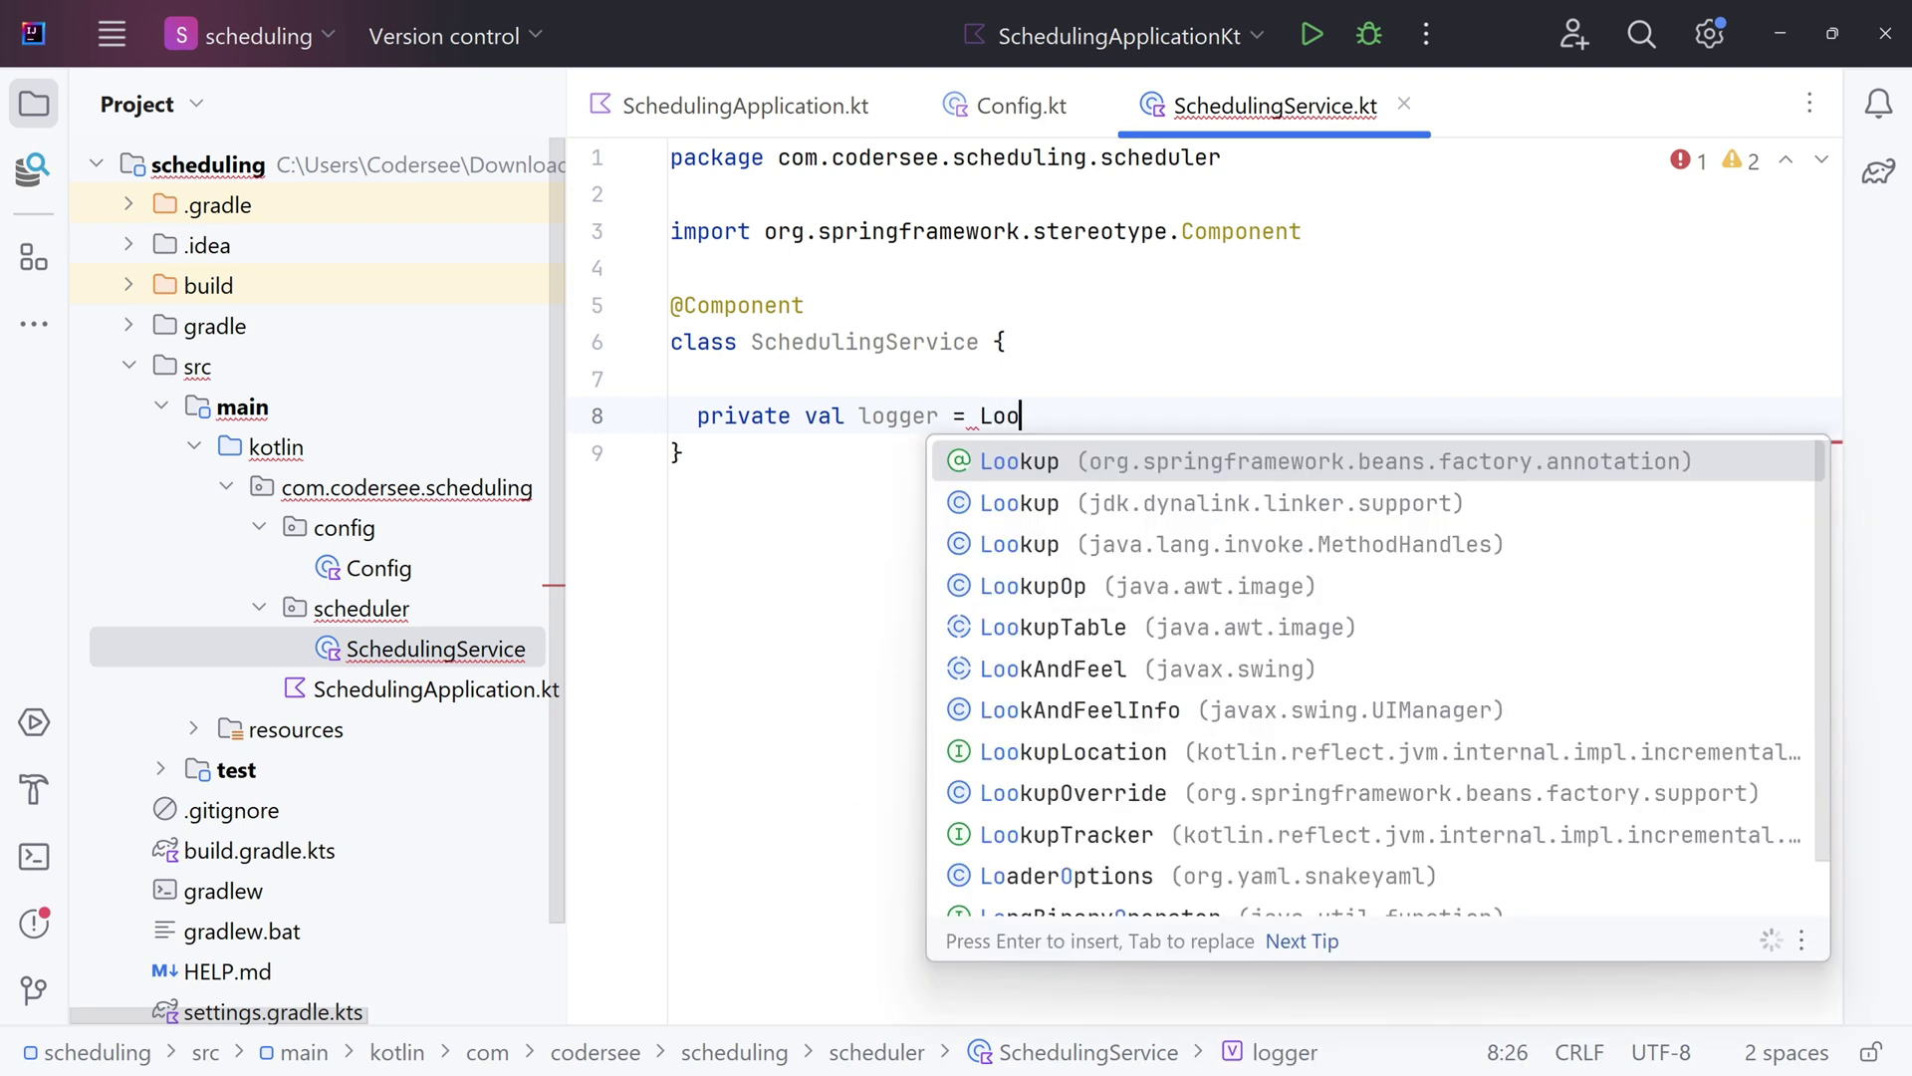
{"action": "key", "text": "BackSpace"}
{"action": "type", "text": "ggerFa"}
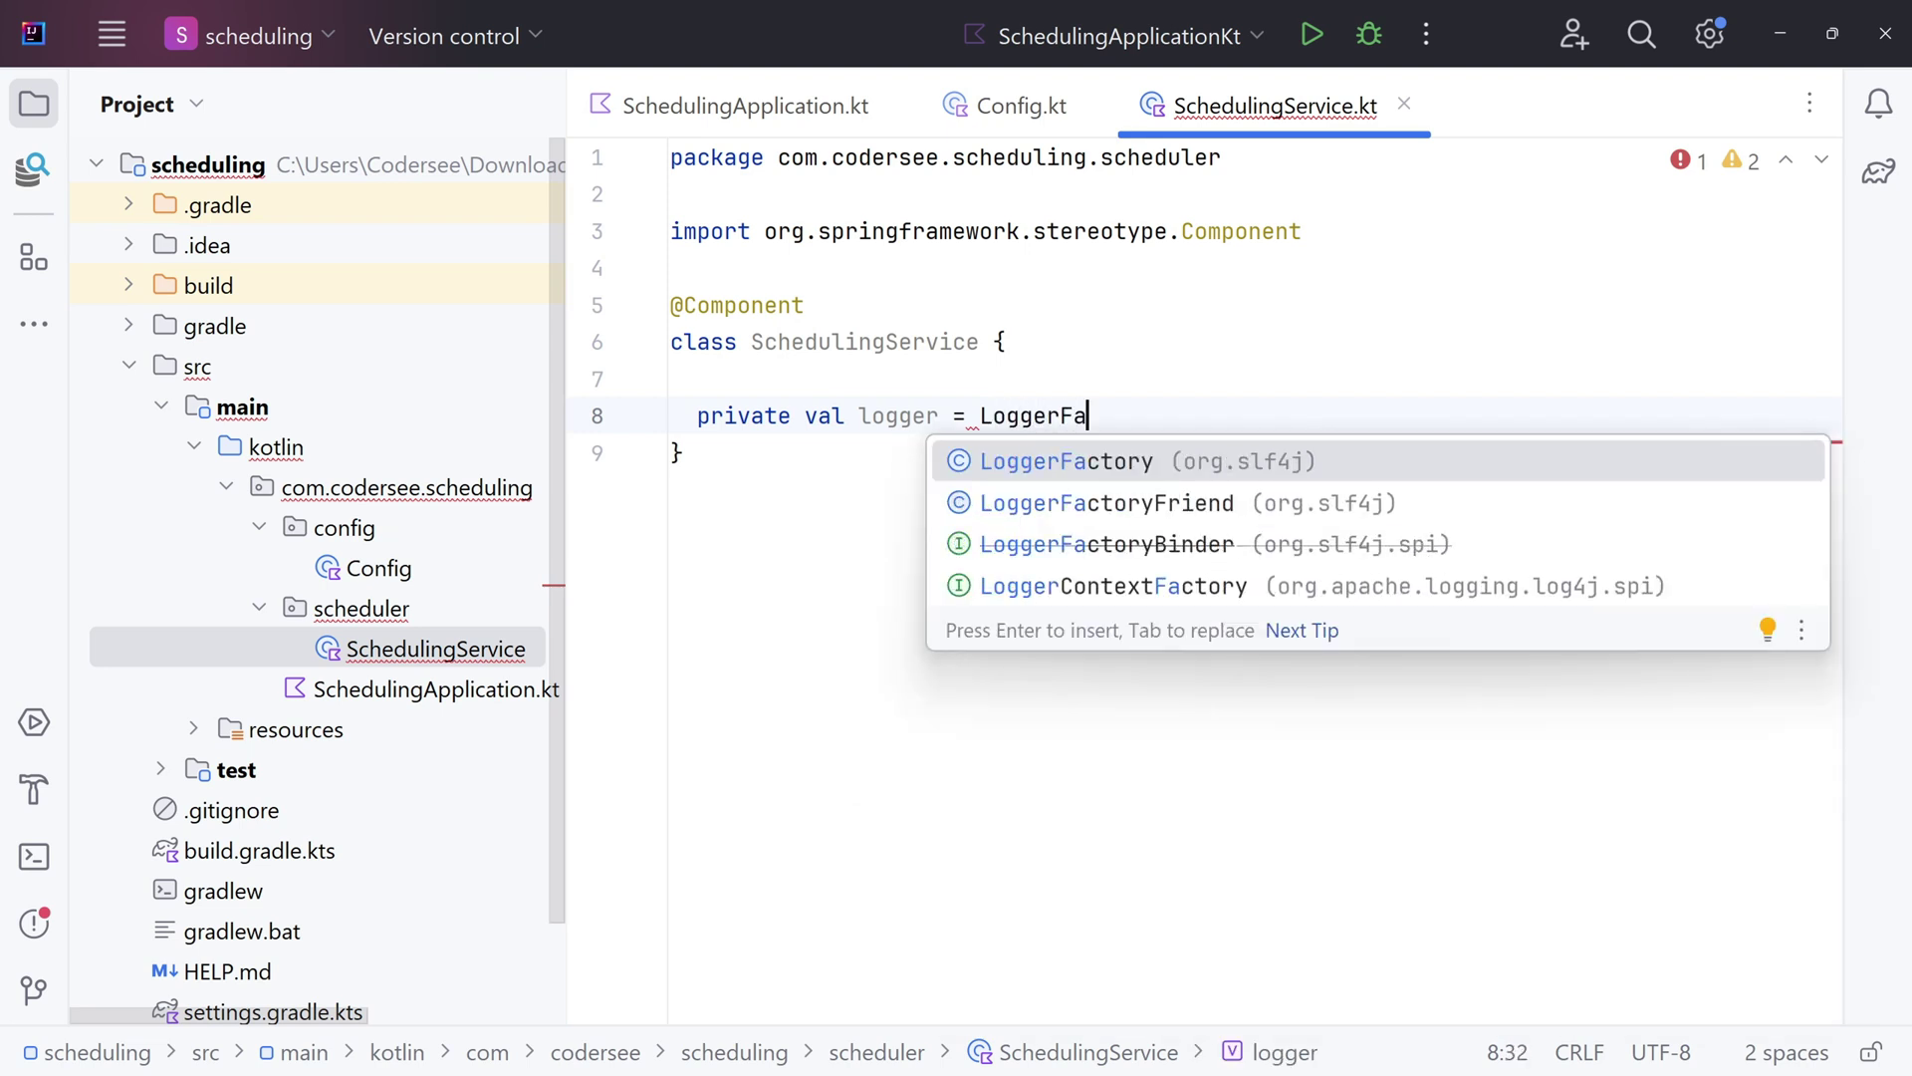
{"action": "type", "text": "cto"}
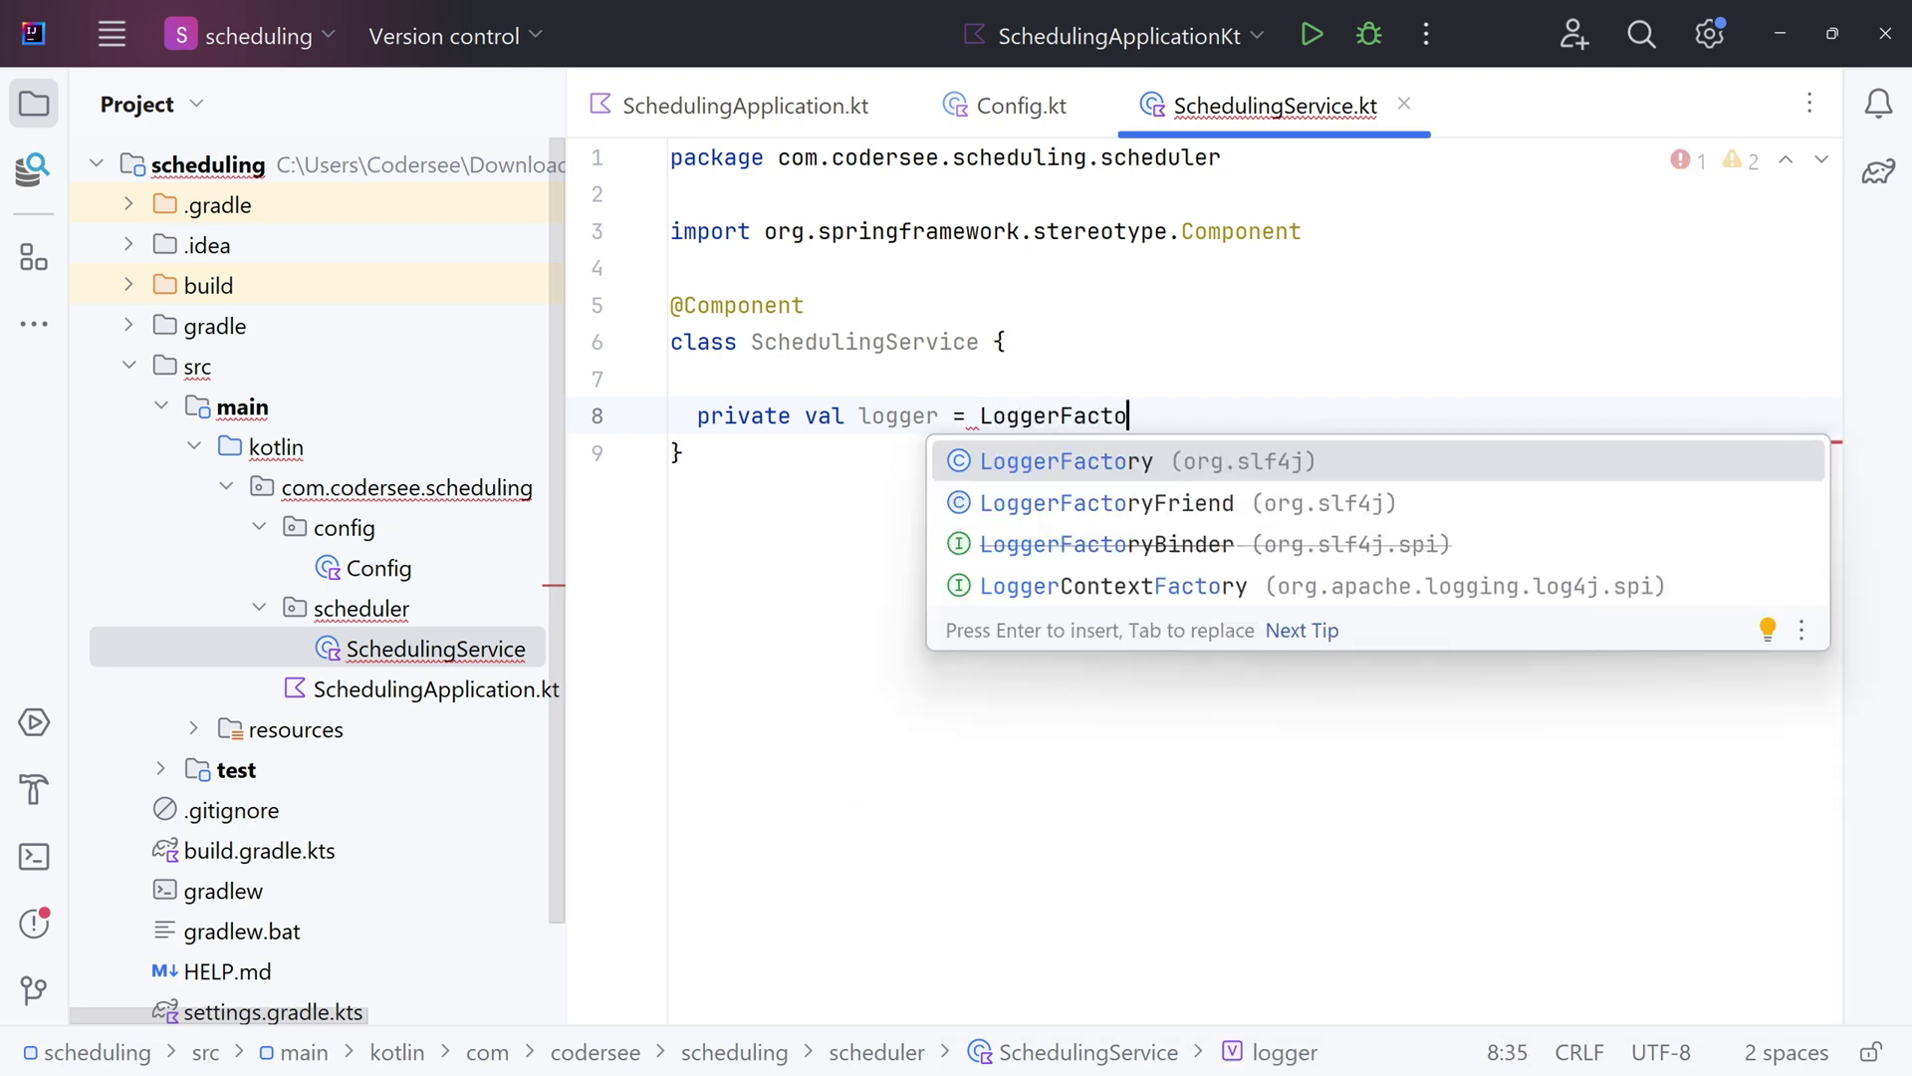
{"action": "key", "text": "Return"}
{"action": "type", "text": "."}
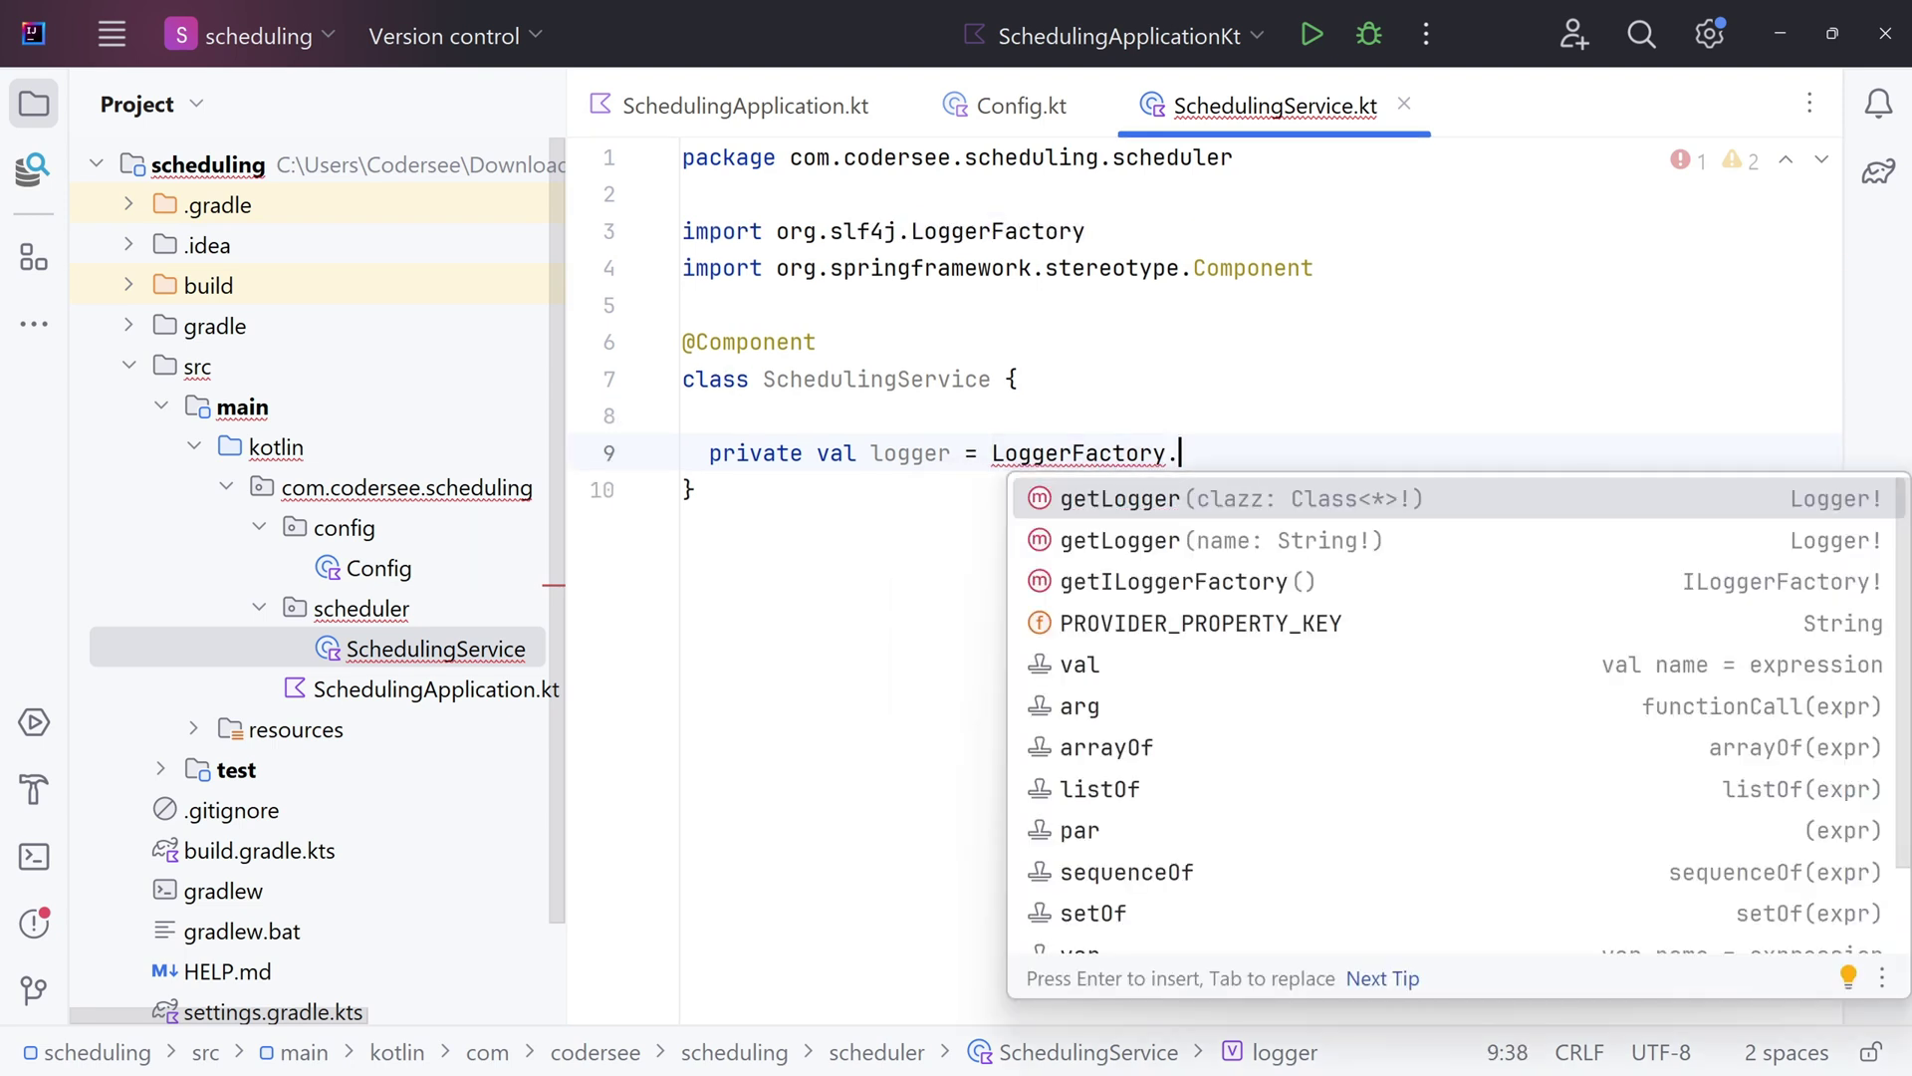
{"action": "key", "text": "Return"}
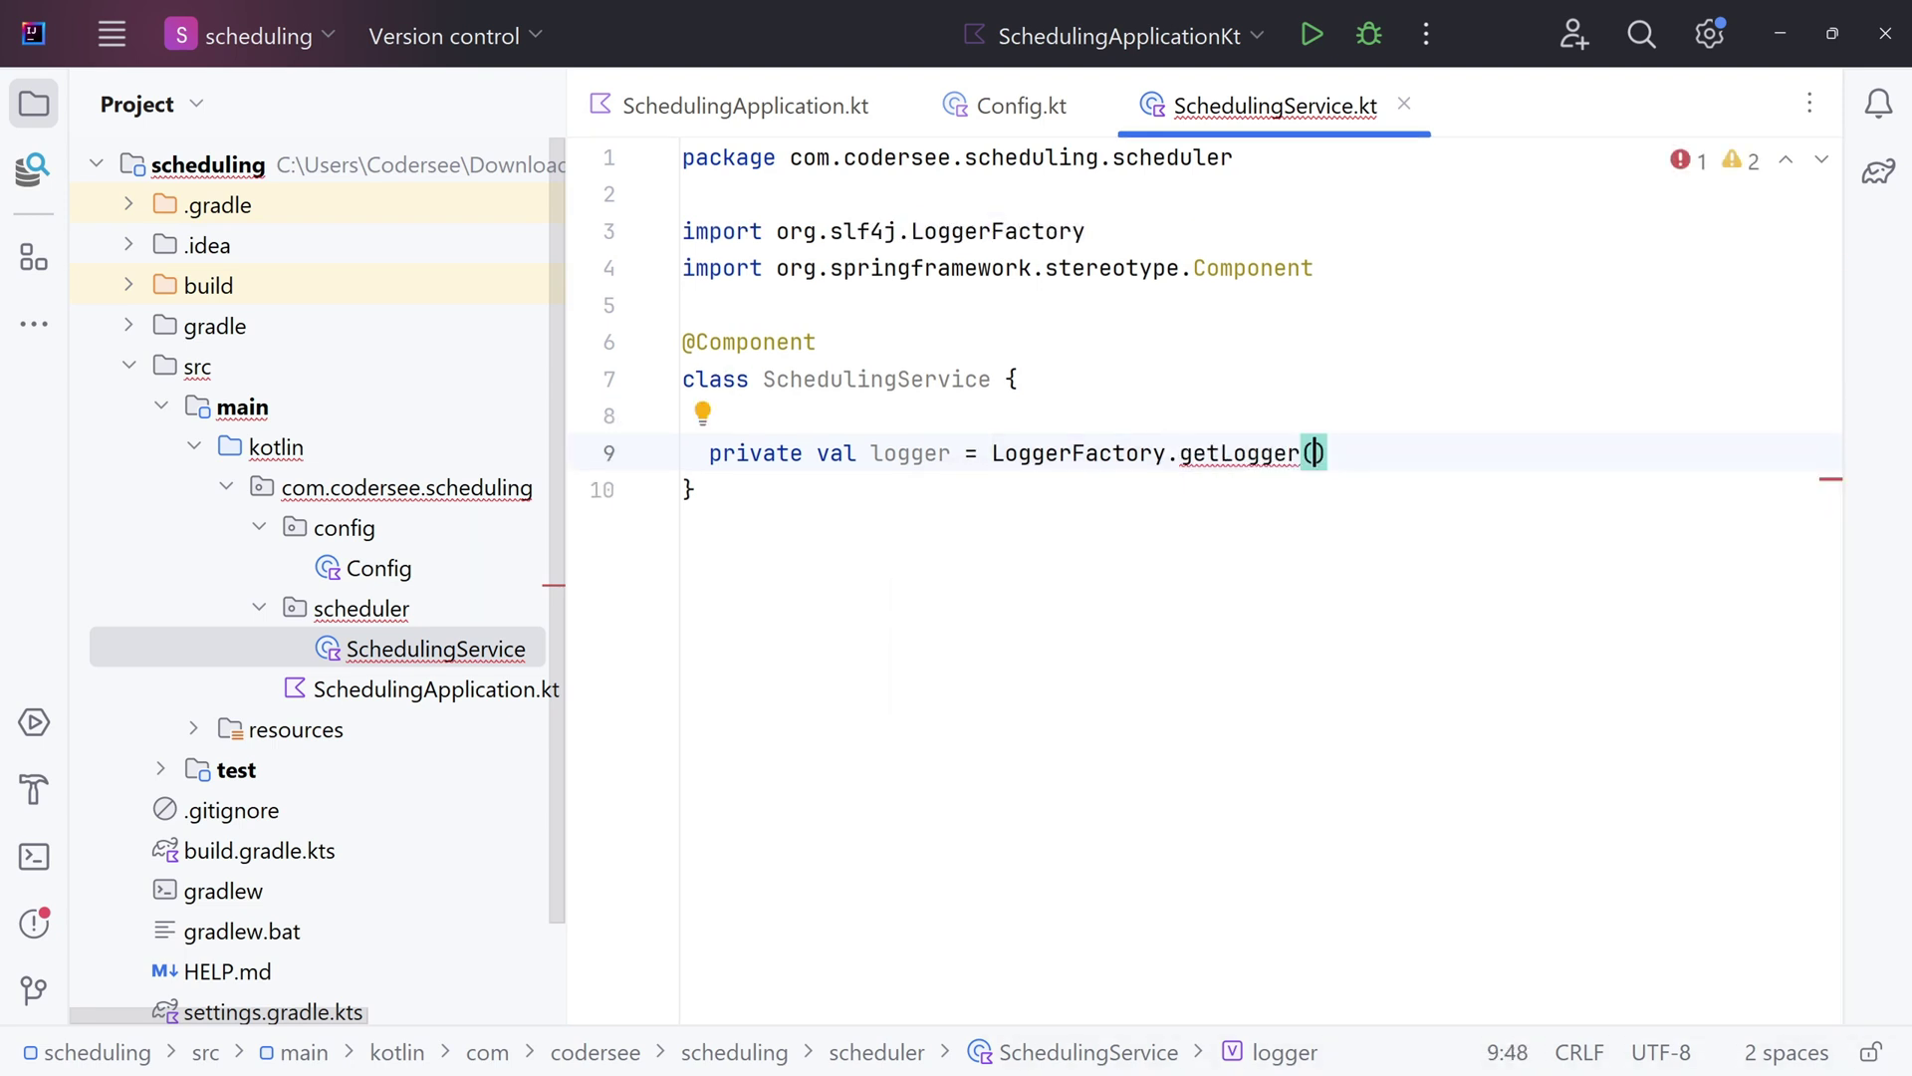
{"action": "type", "text": "this."}
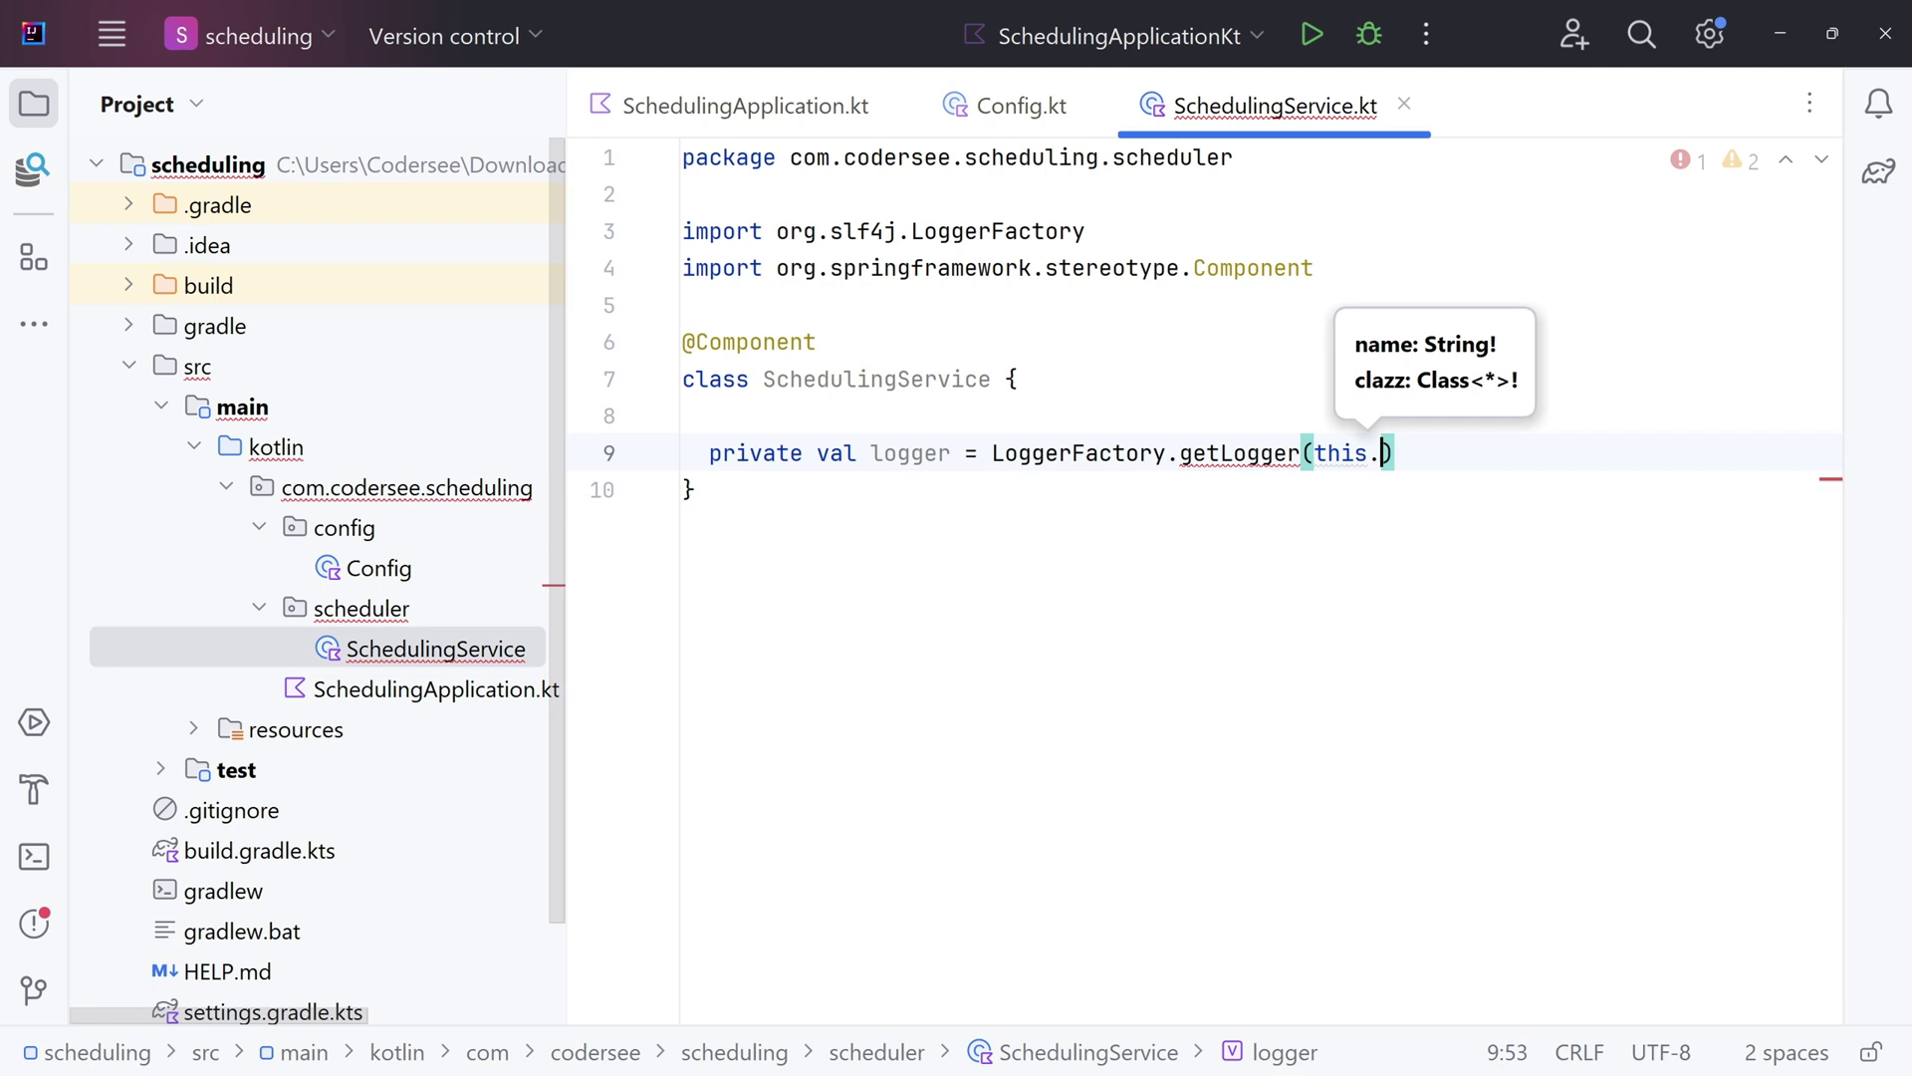
{"action": "key", "text": "Return"}
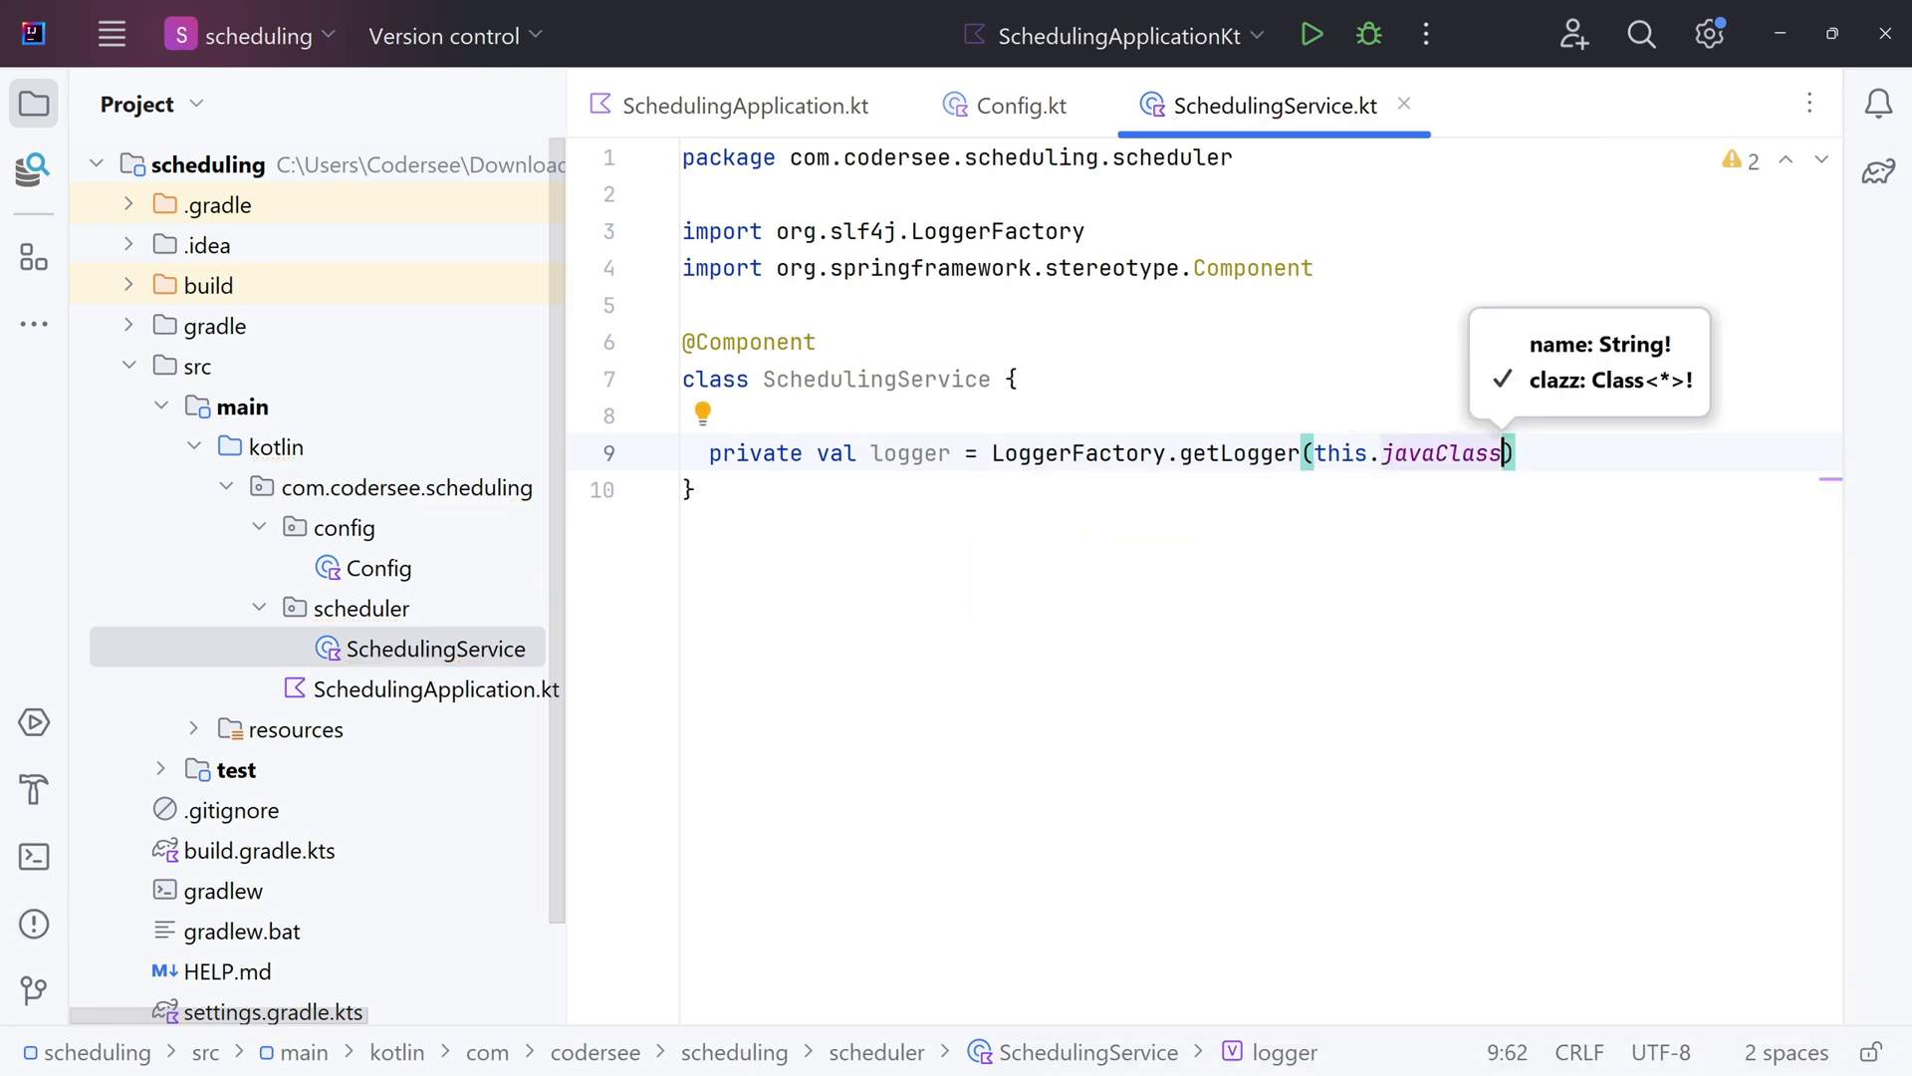
{"action": "key", "text": "End"}
{"action": "key", "text": "Return"}
{"action": "key", "text": "Return"}
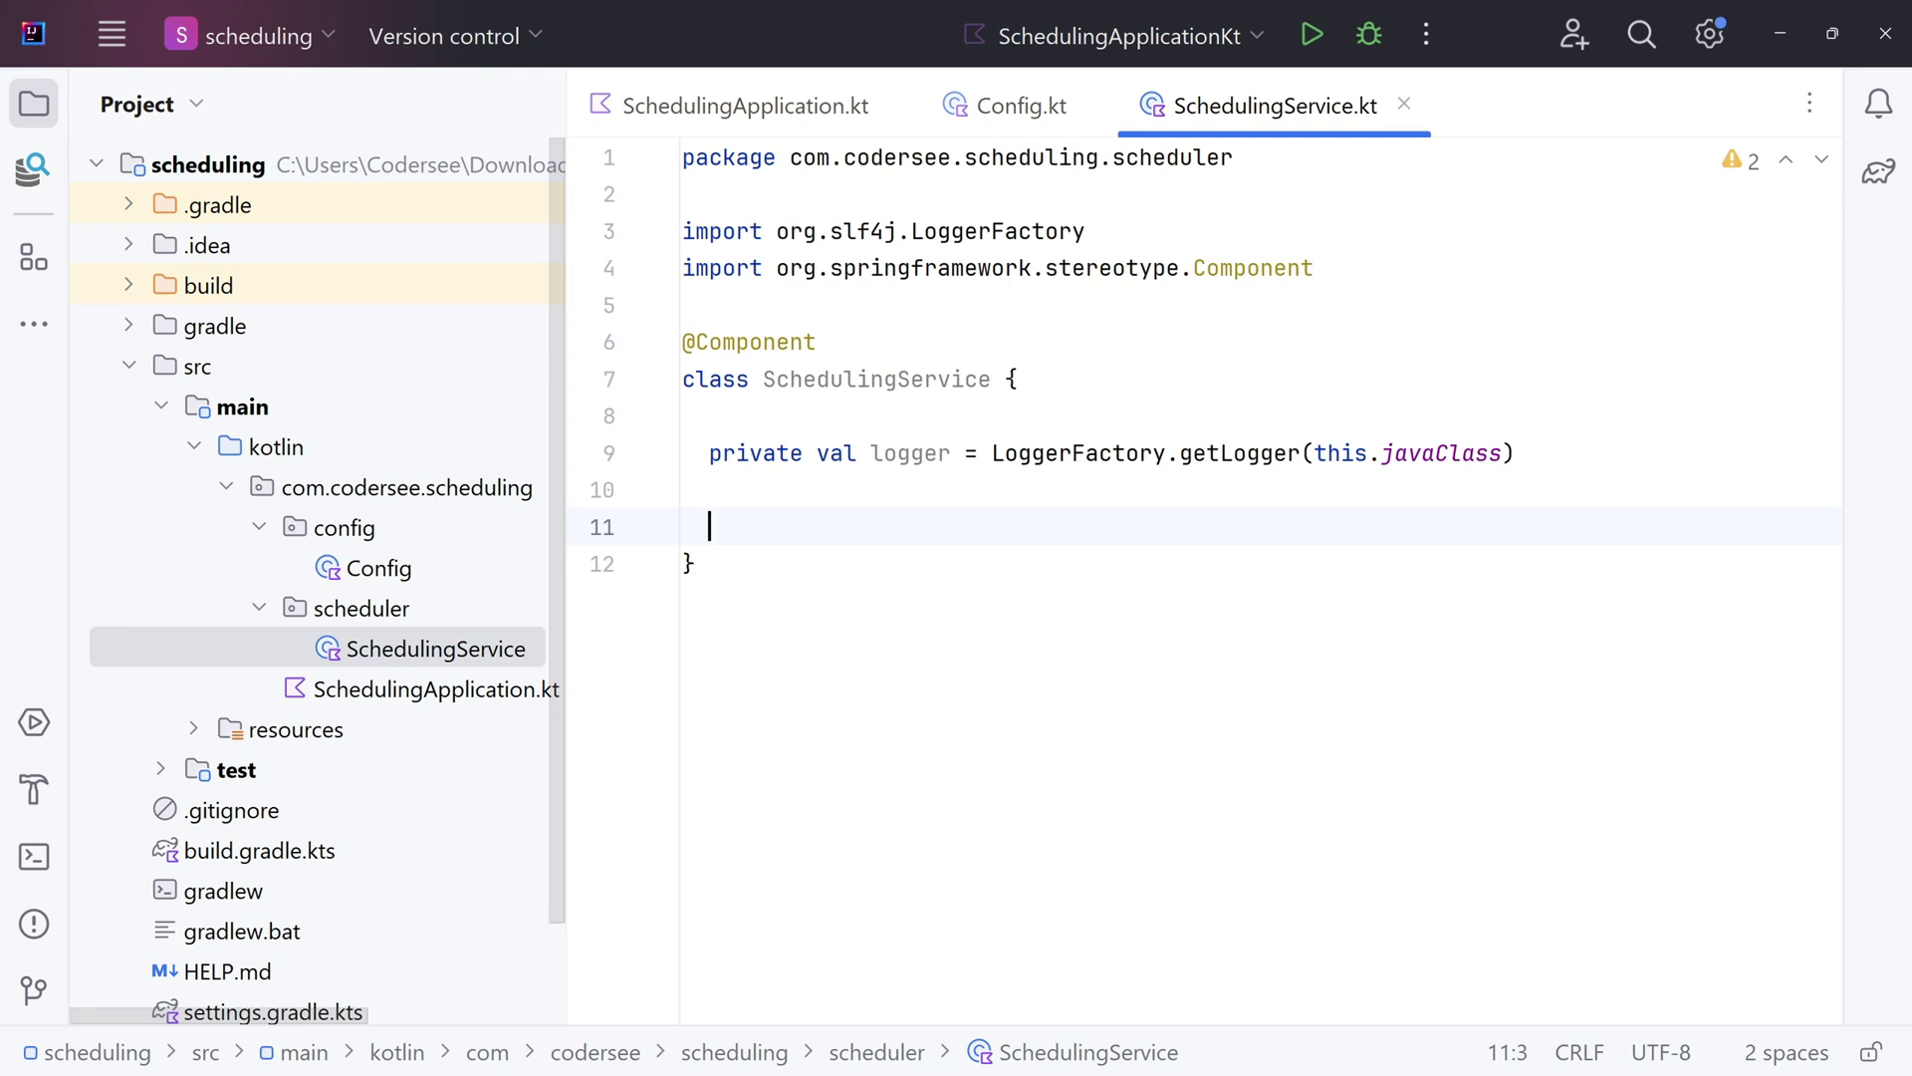
{"action": "type", "text": "fun "}
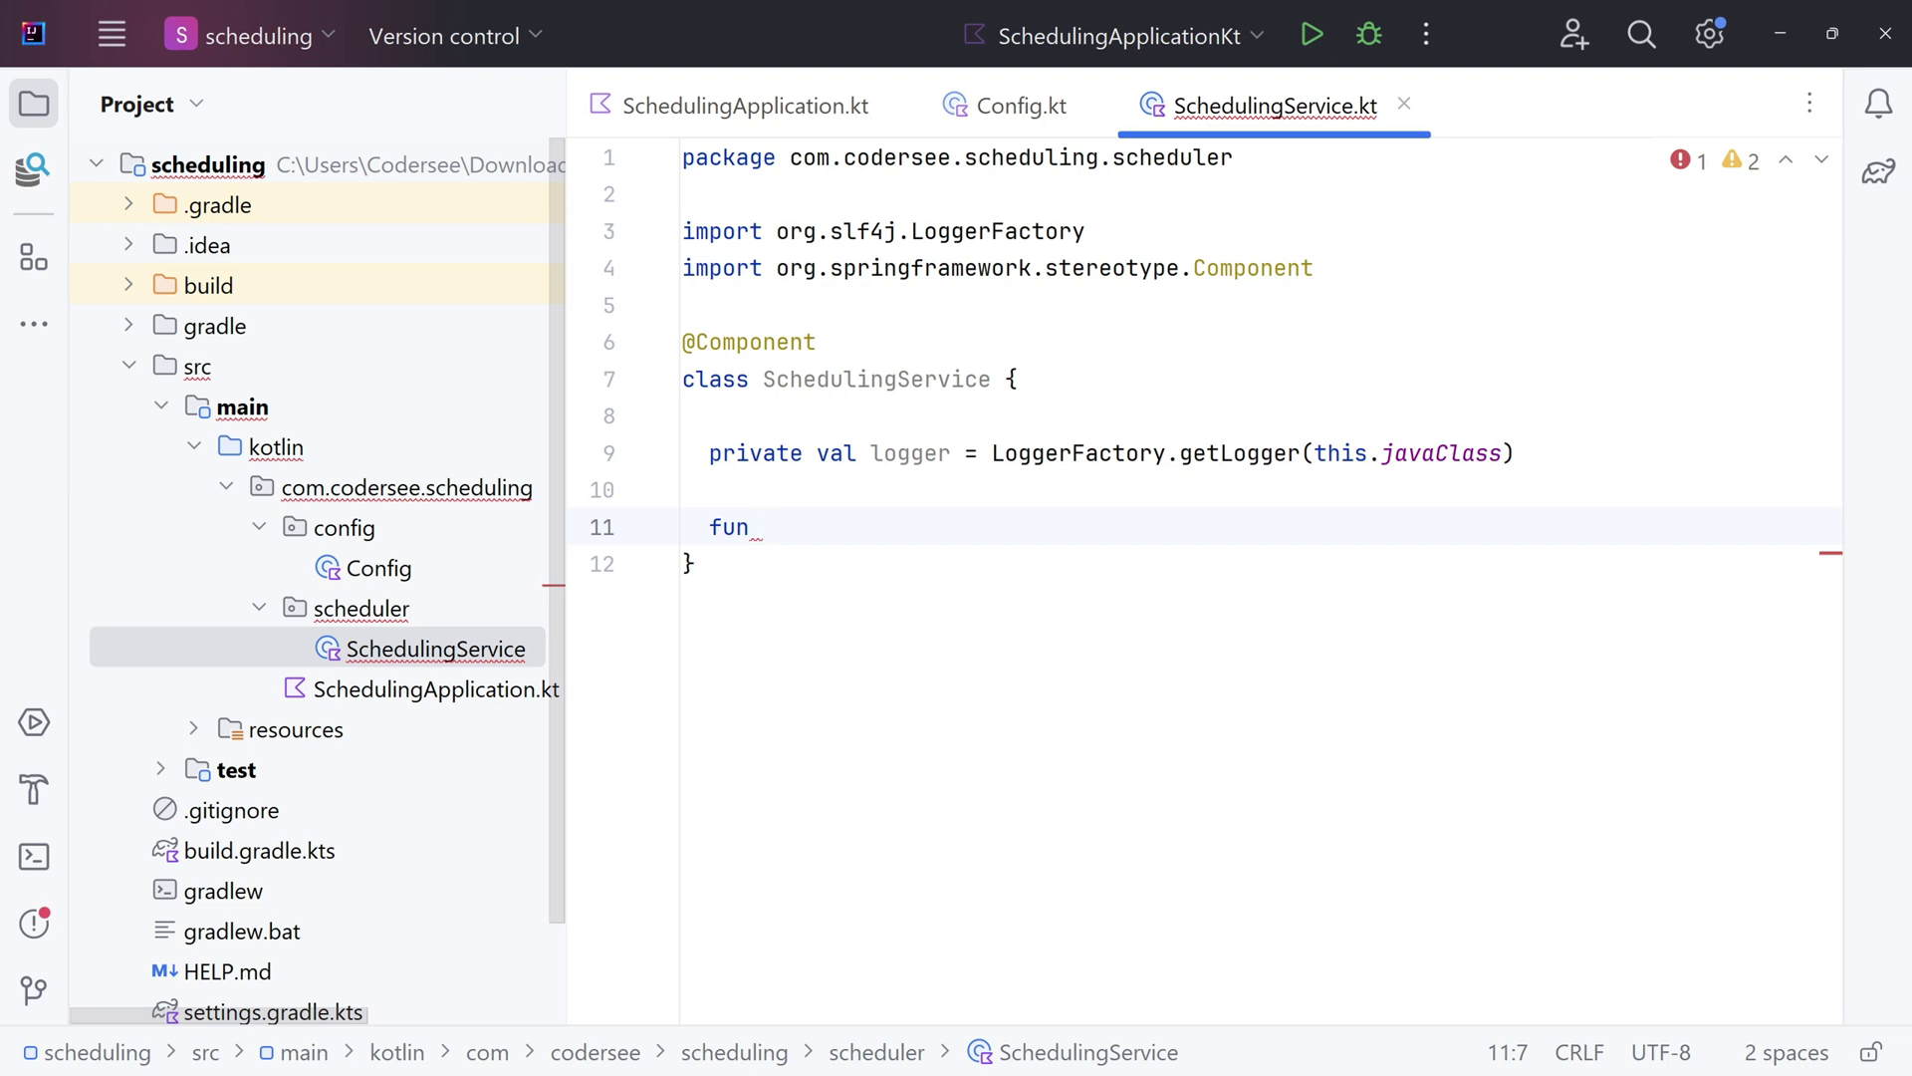
{"action": "type", "text": "fixedRateS"}
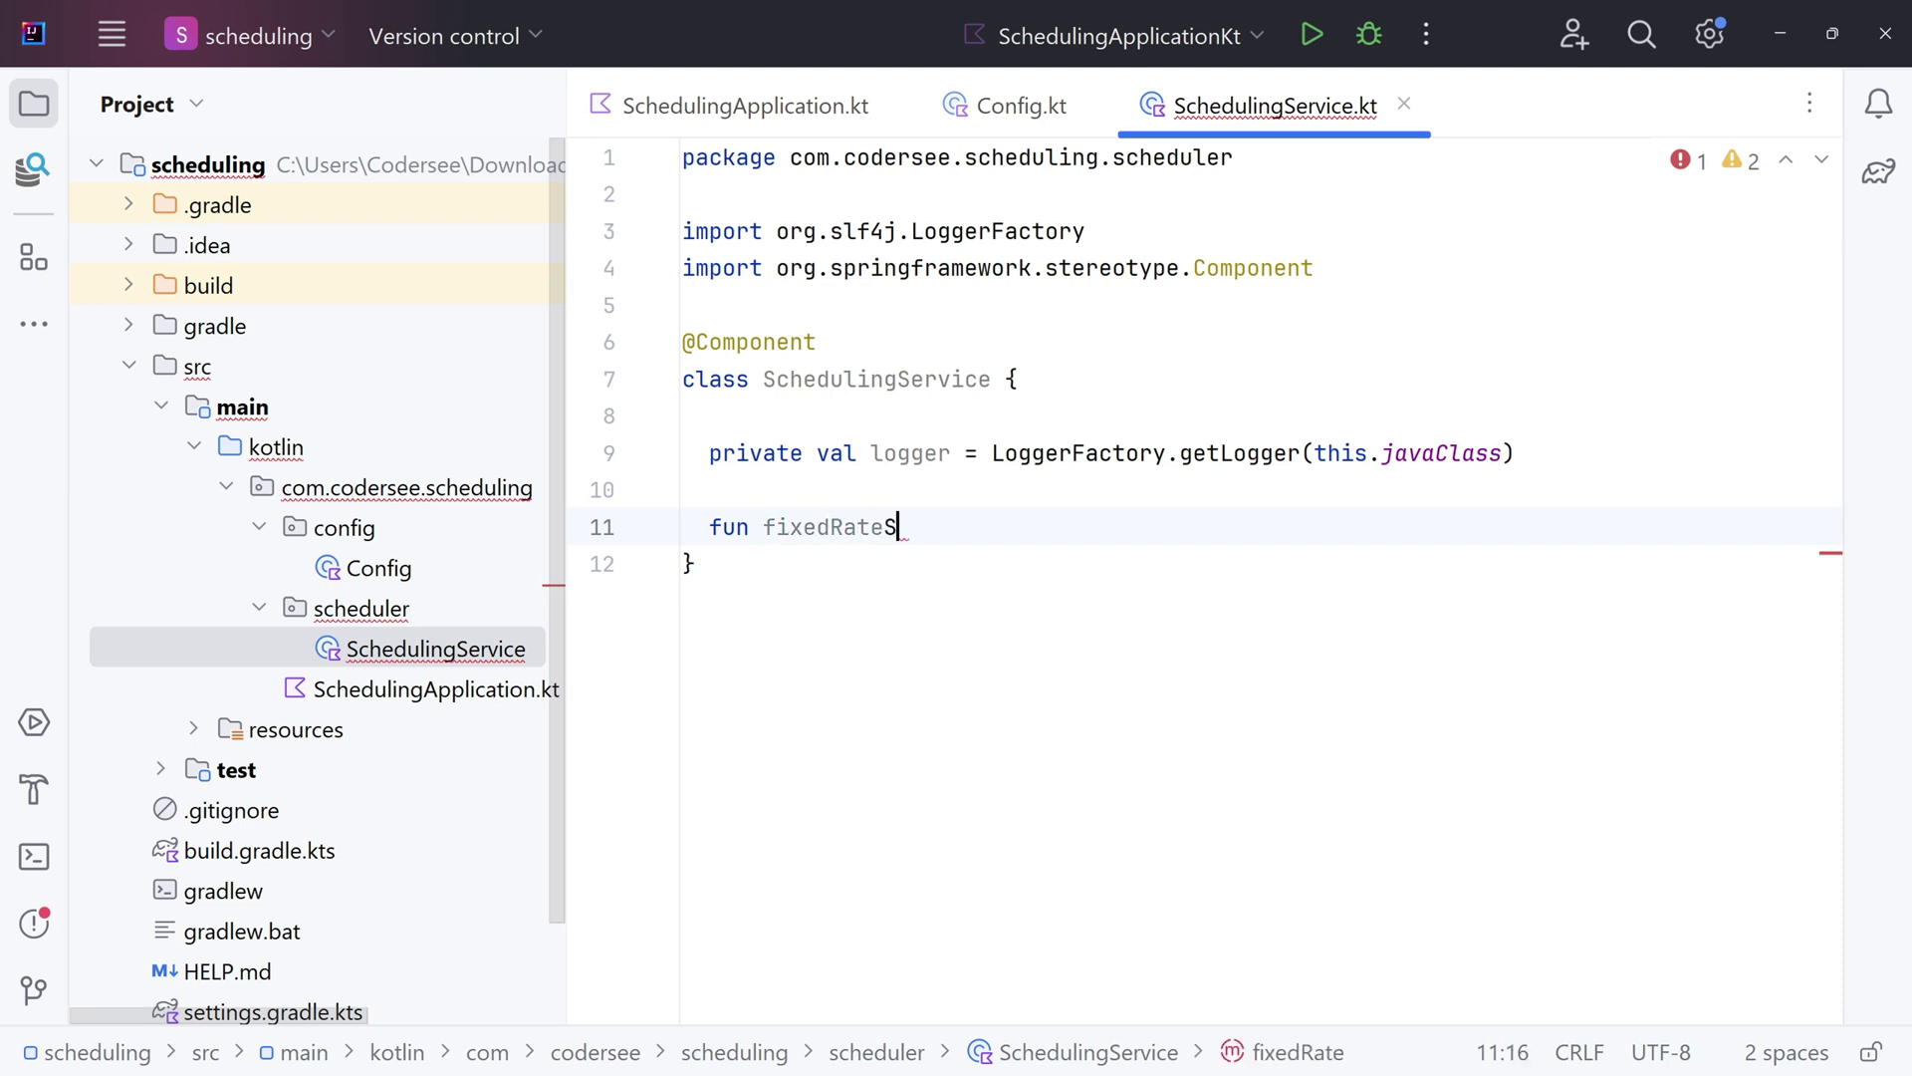
{"action": "type", "text": "cheduledTask"}
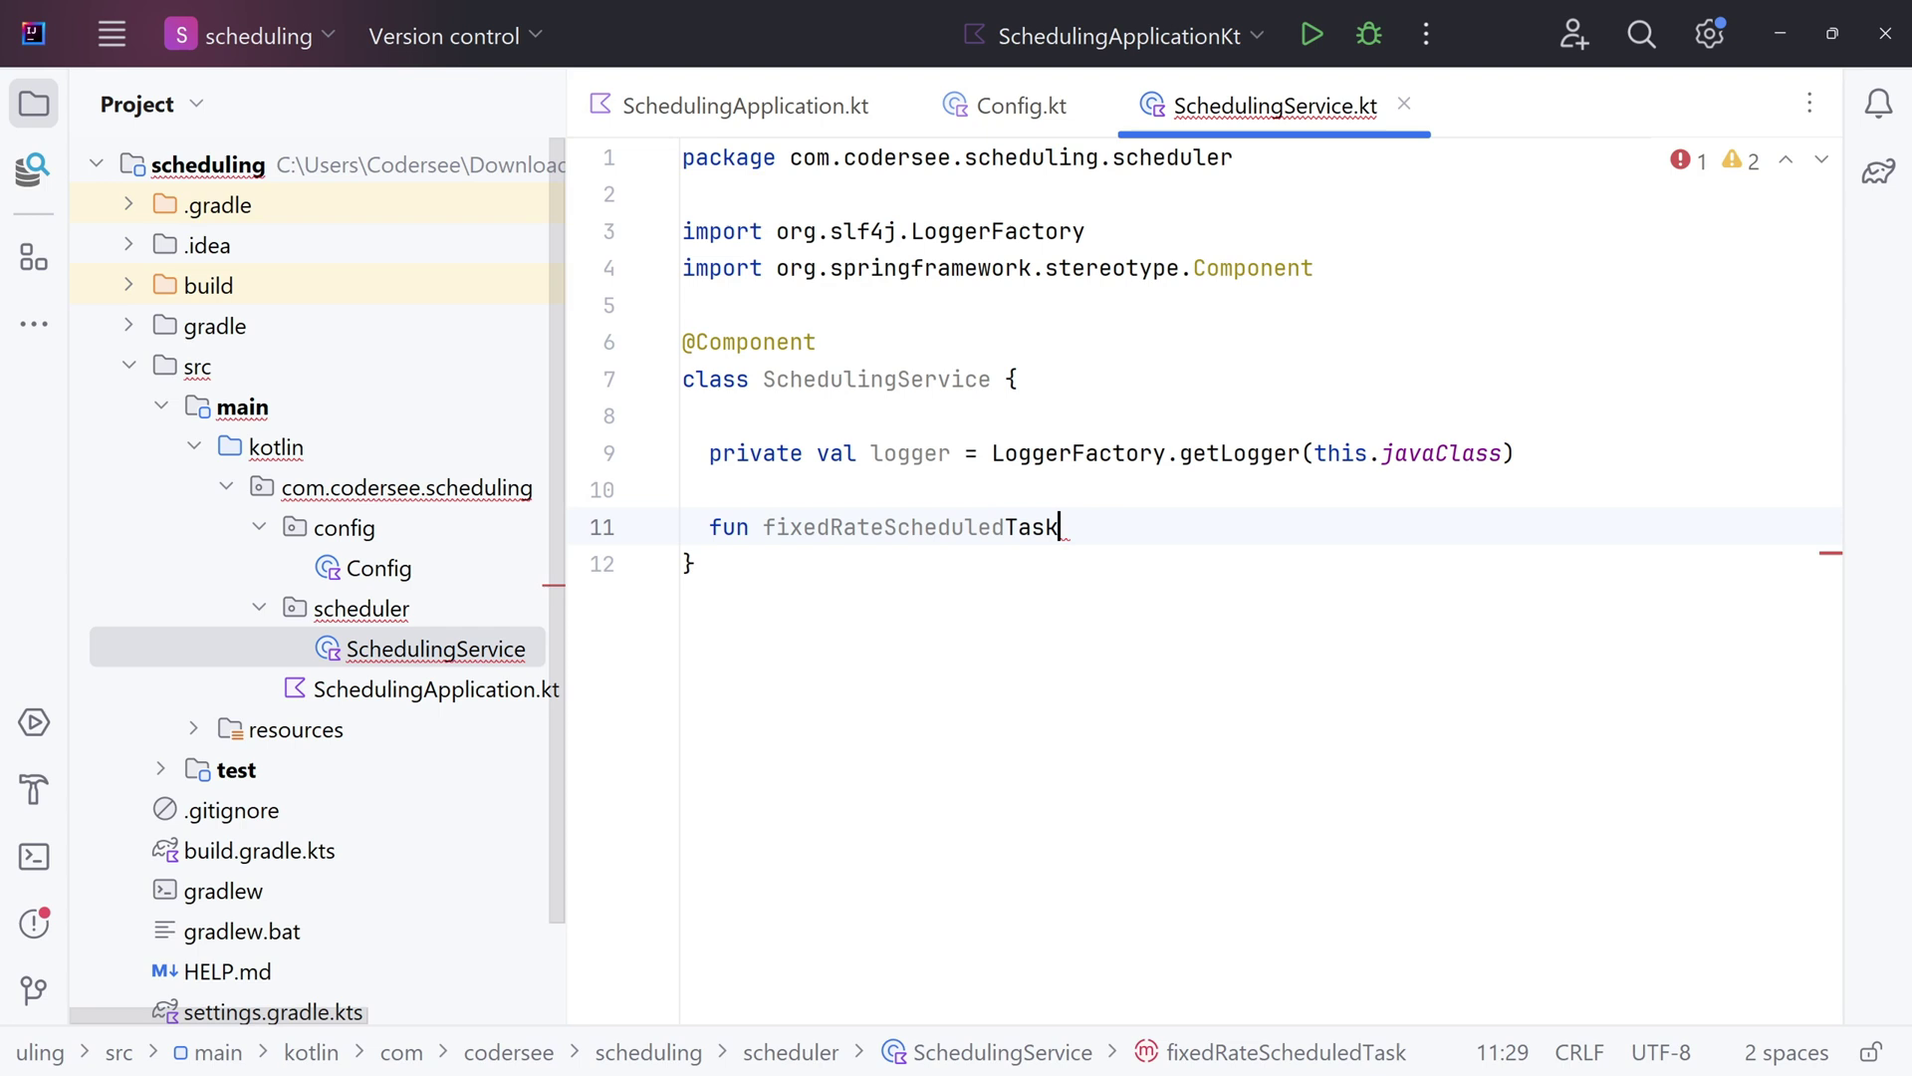
{"action": "type", "text": "() {"}
{"action": "key", "text": "Return"}
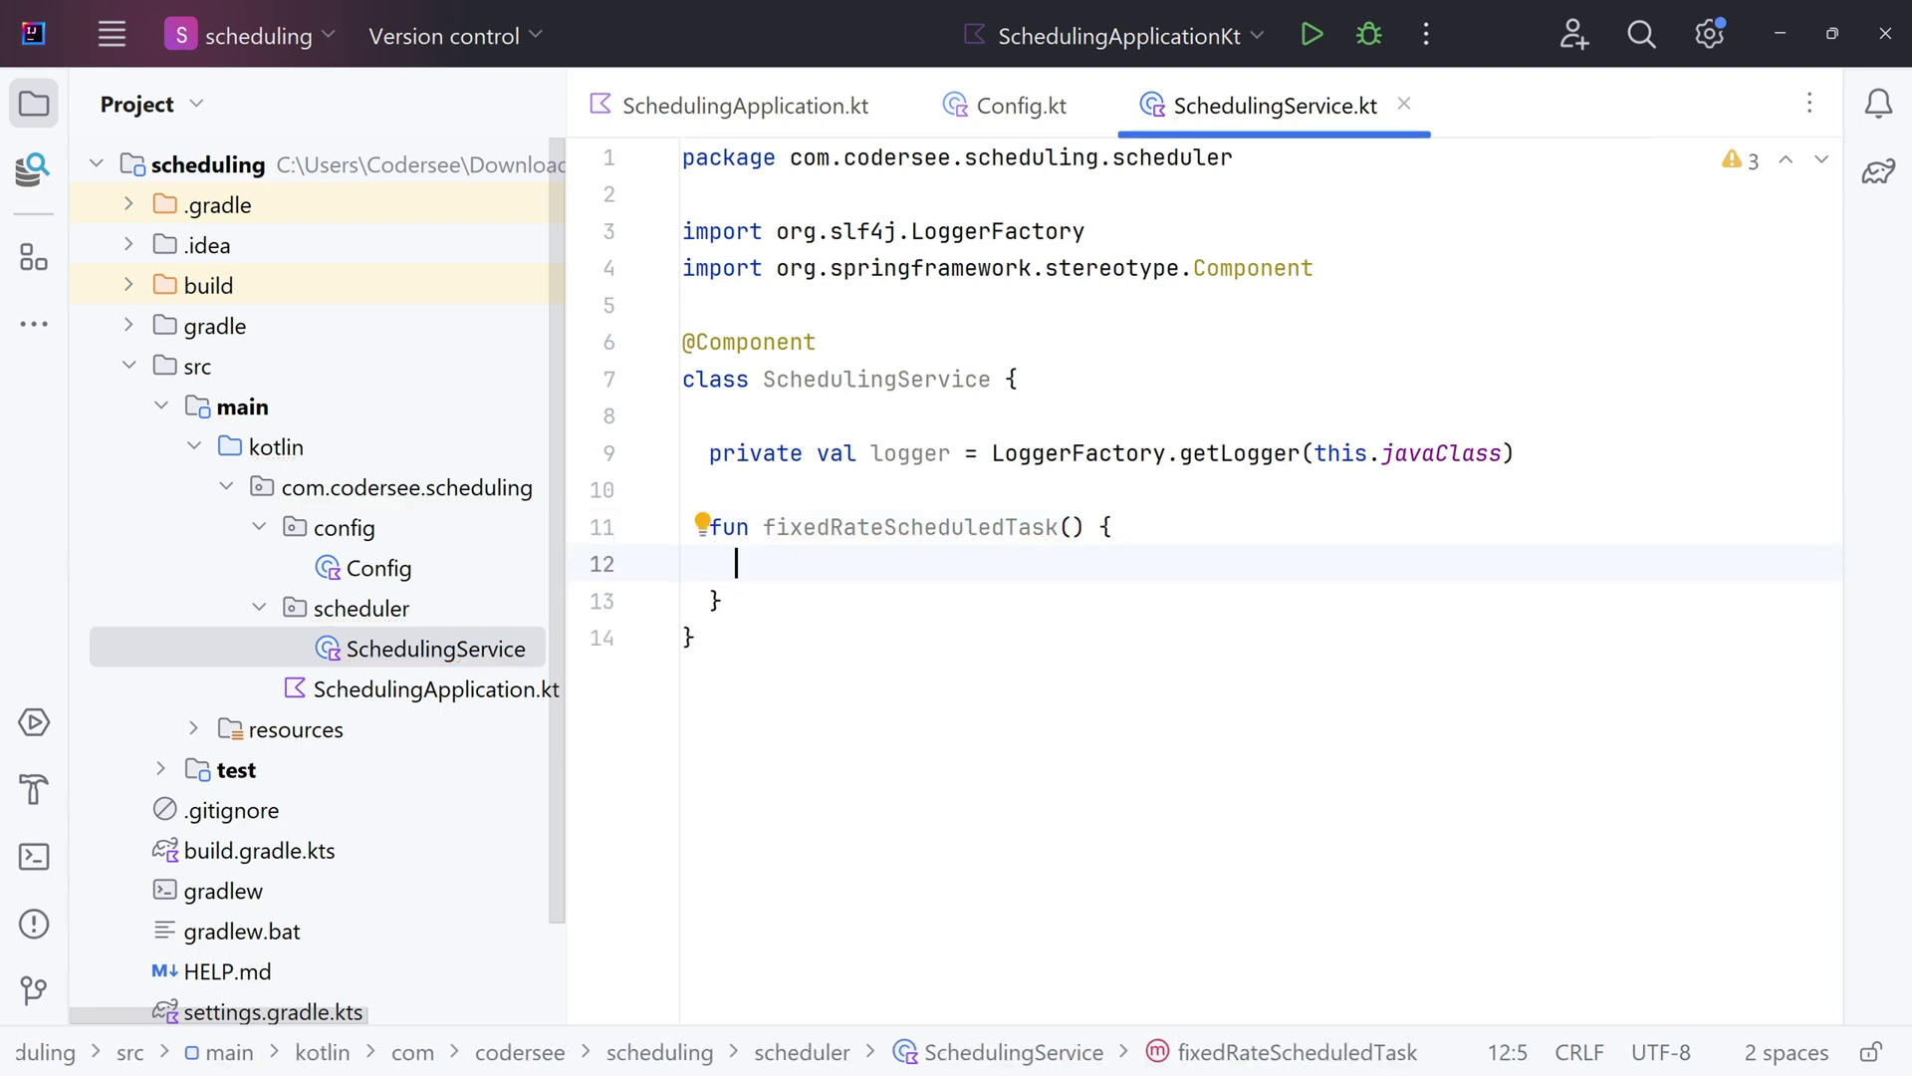
{"action": "type", "text": "log"}
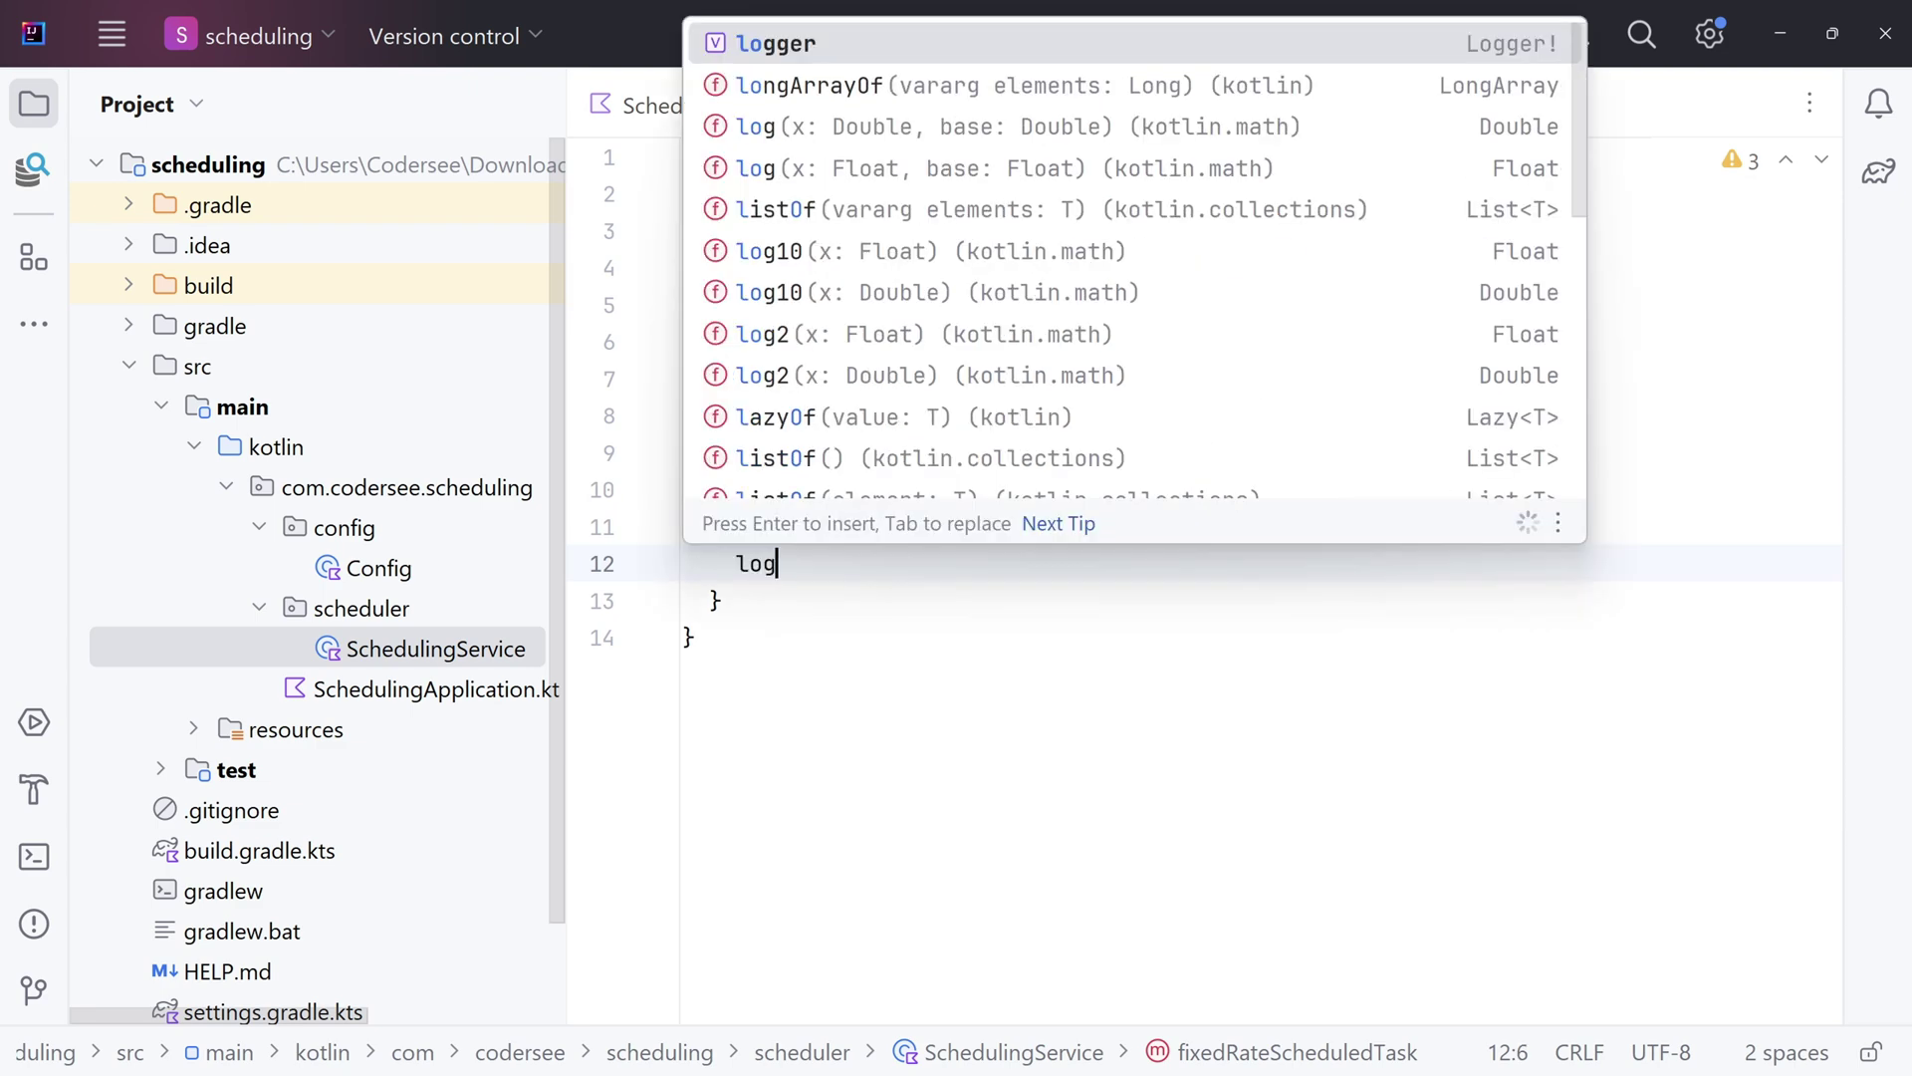
{"action": "type", "text": "ger.in"}
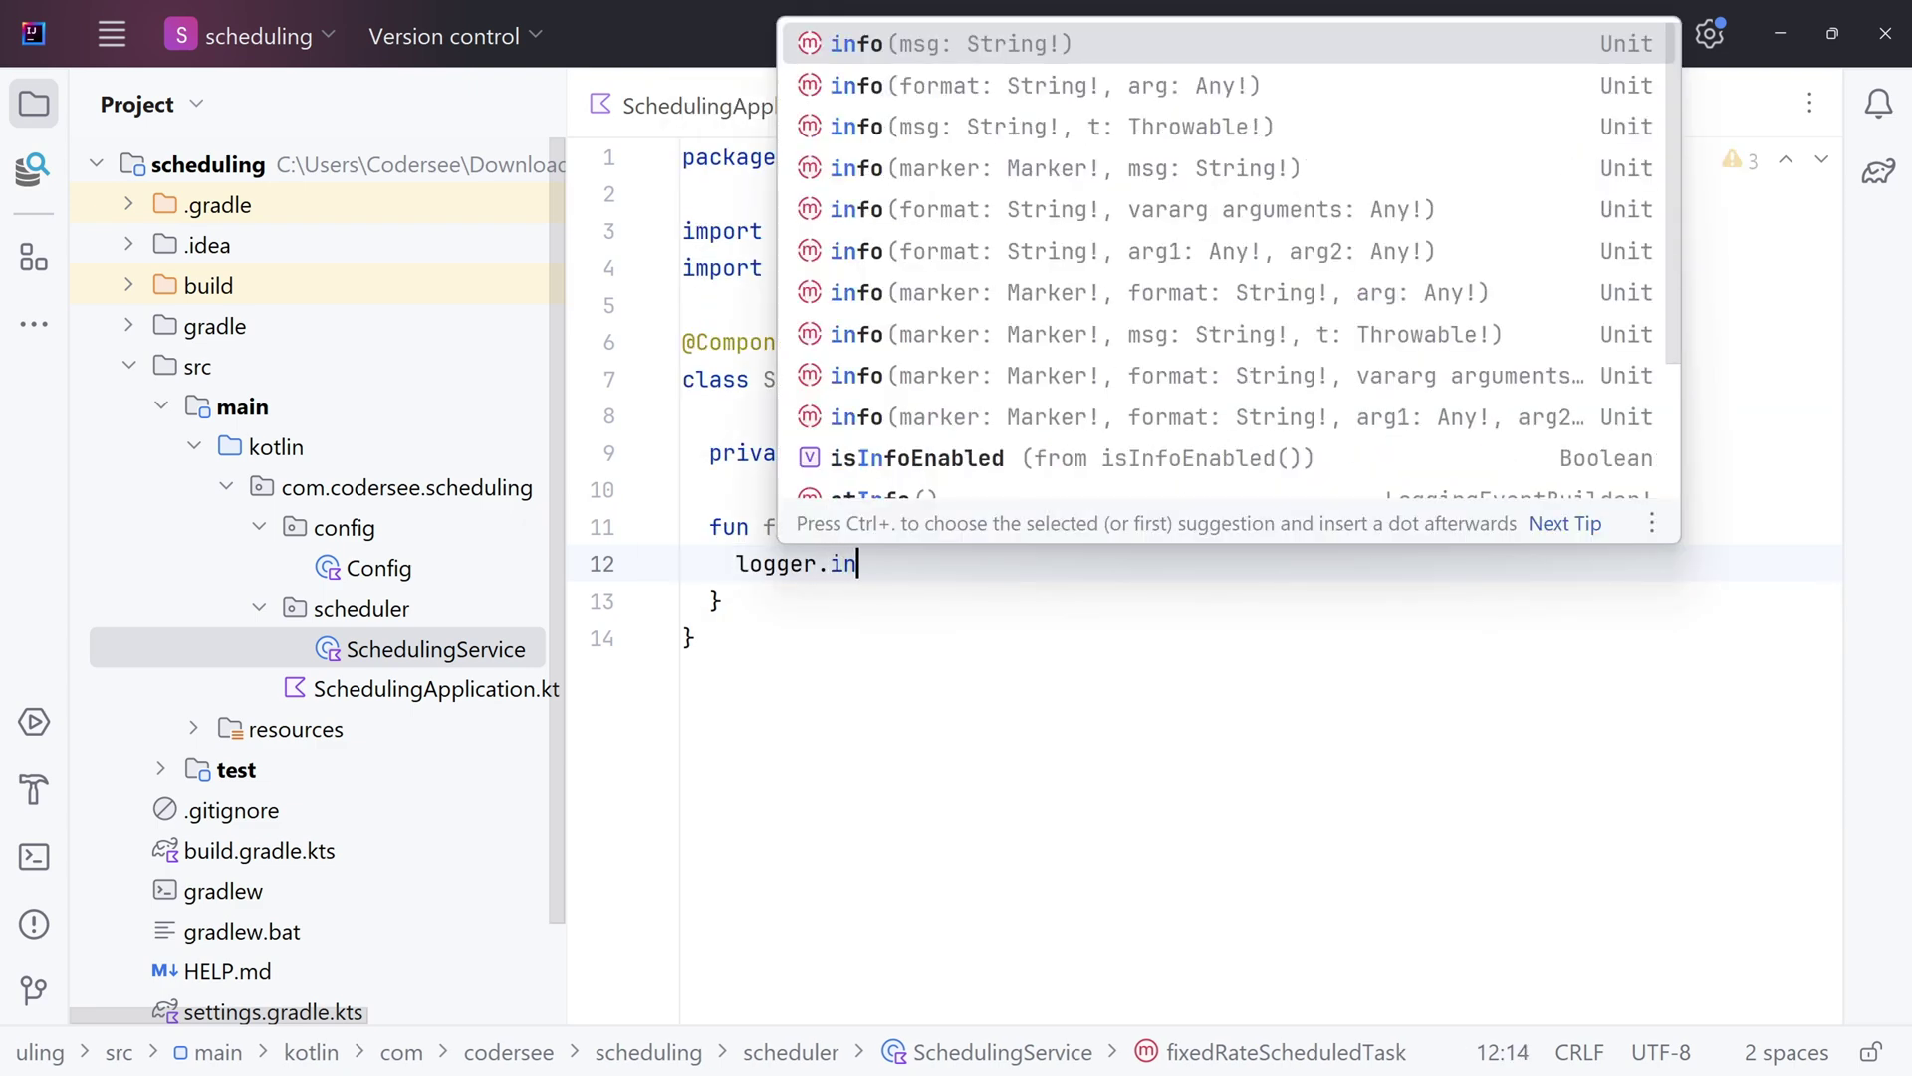
{"action": "key", "text": "Return"}
{"action": "type", "text": "\"Hi!"}
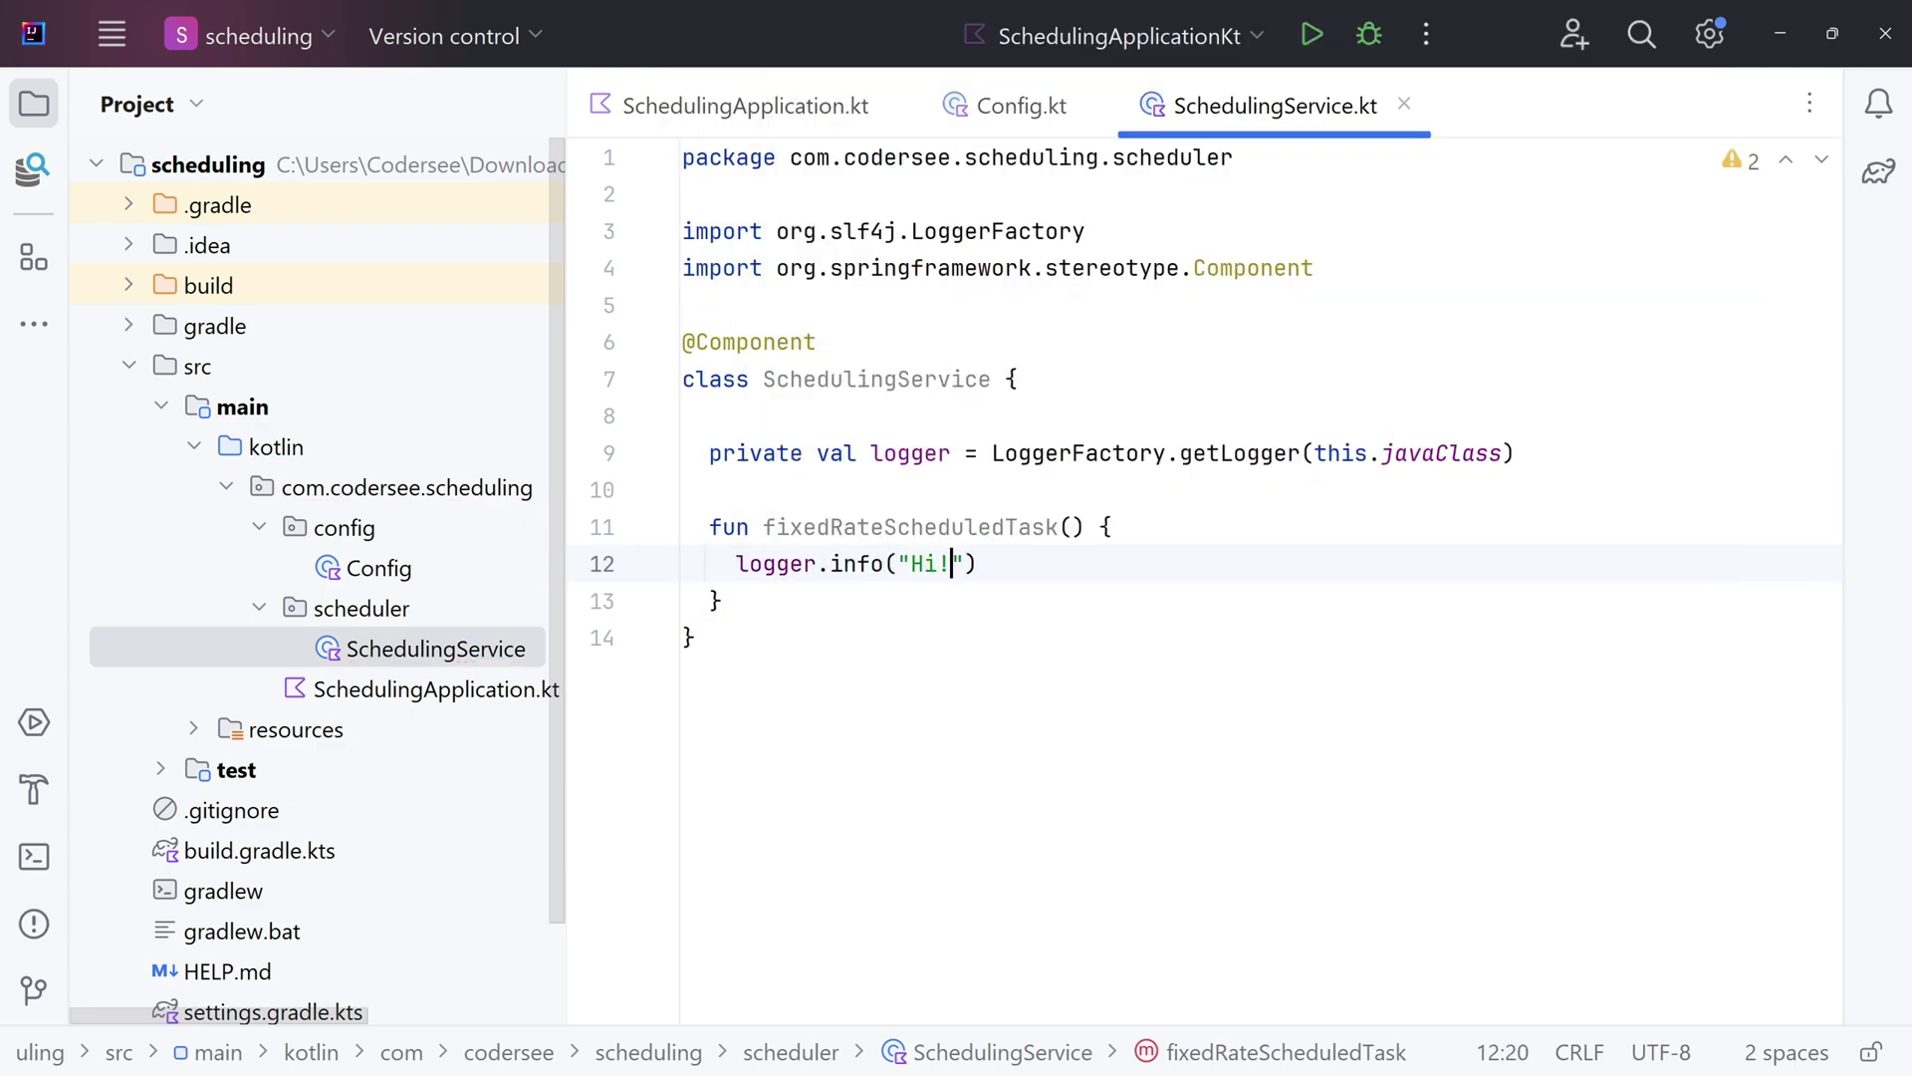
{"action": "key", "text": "Up"}
{"action": "key", "text": "ctrl+alt+Return"}
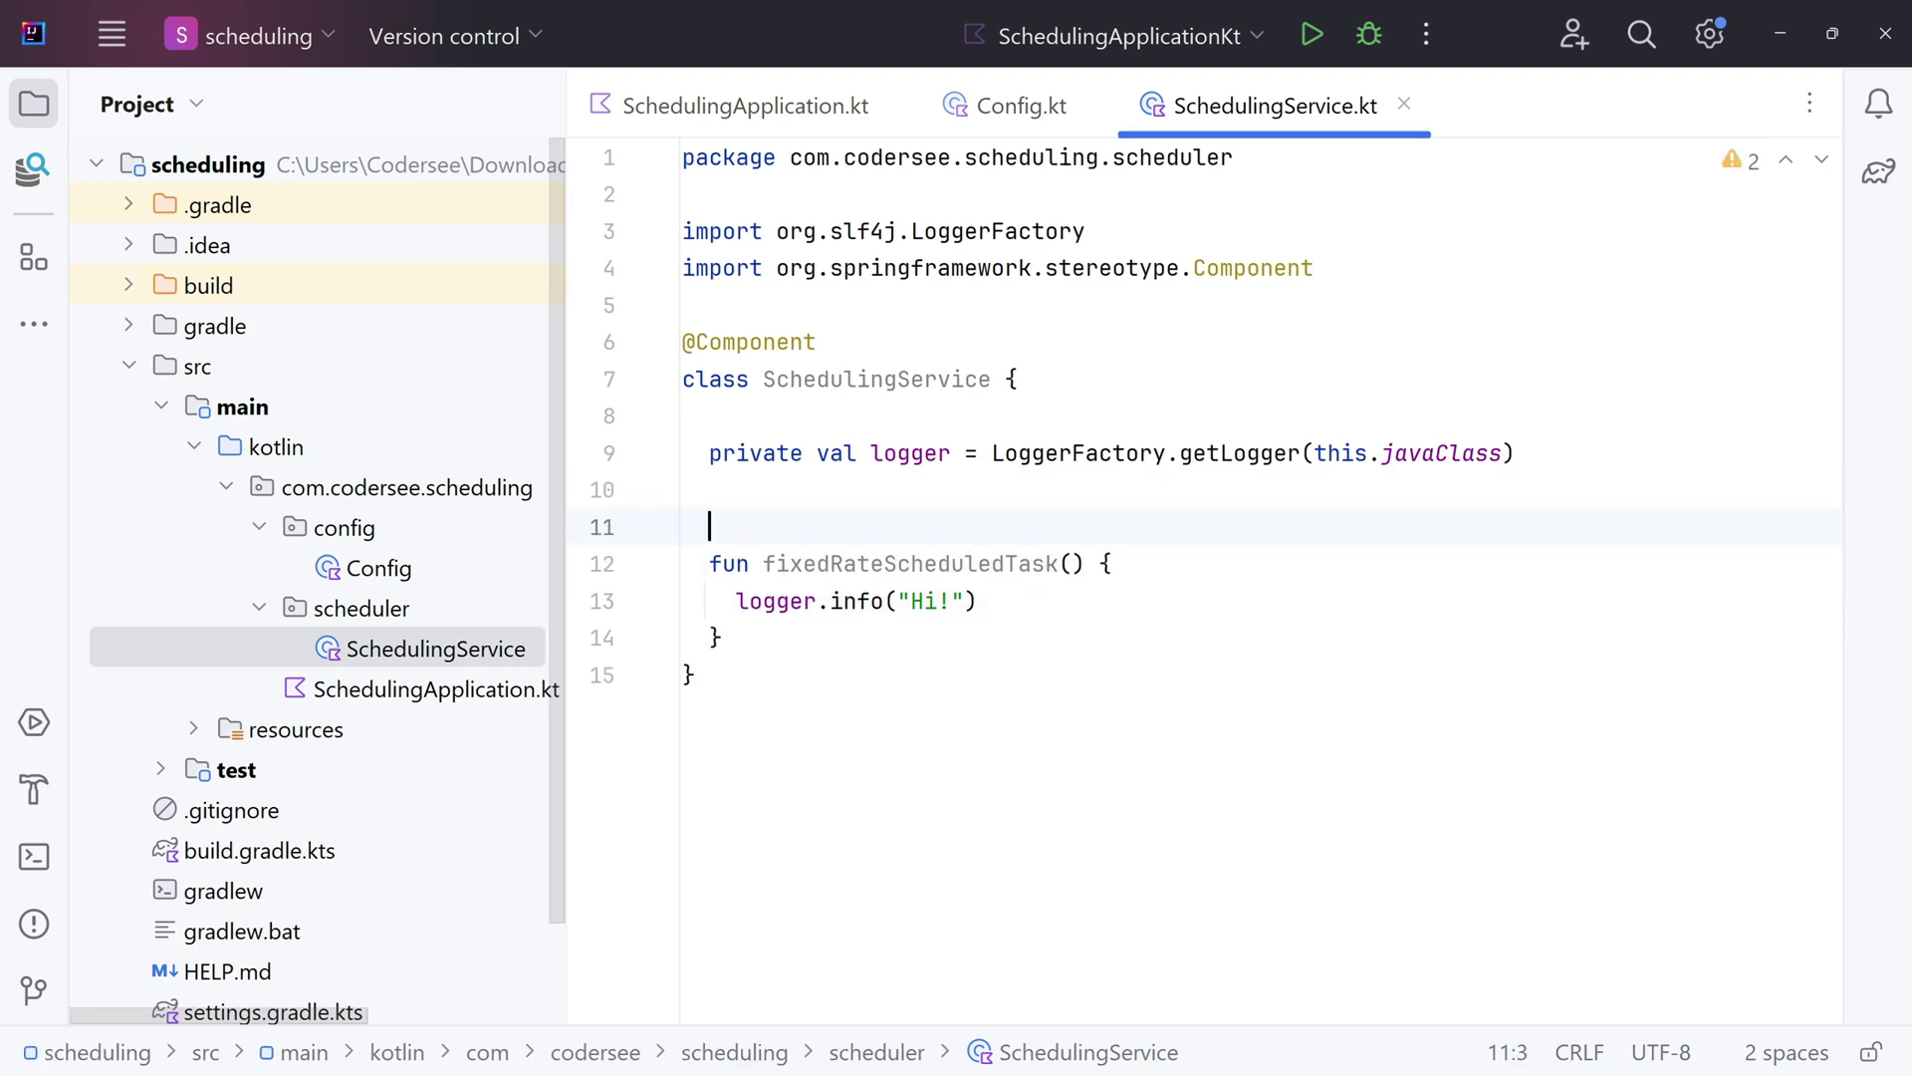
{"action": "type", "text": "@Schedu"}
{"action": "key", "text": "Return"}
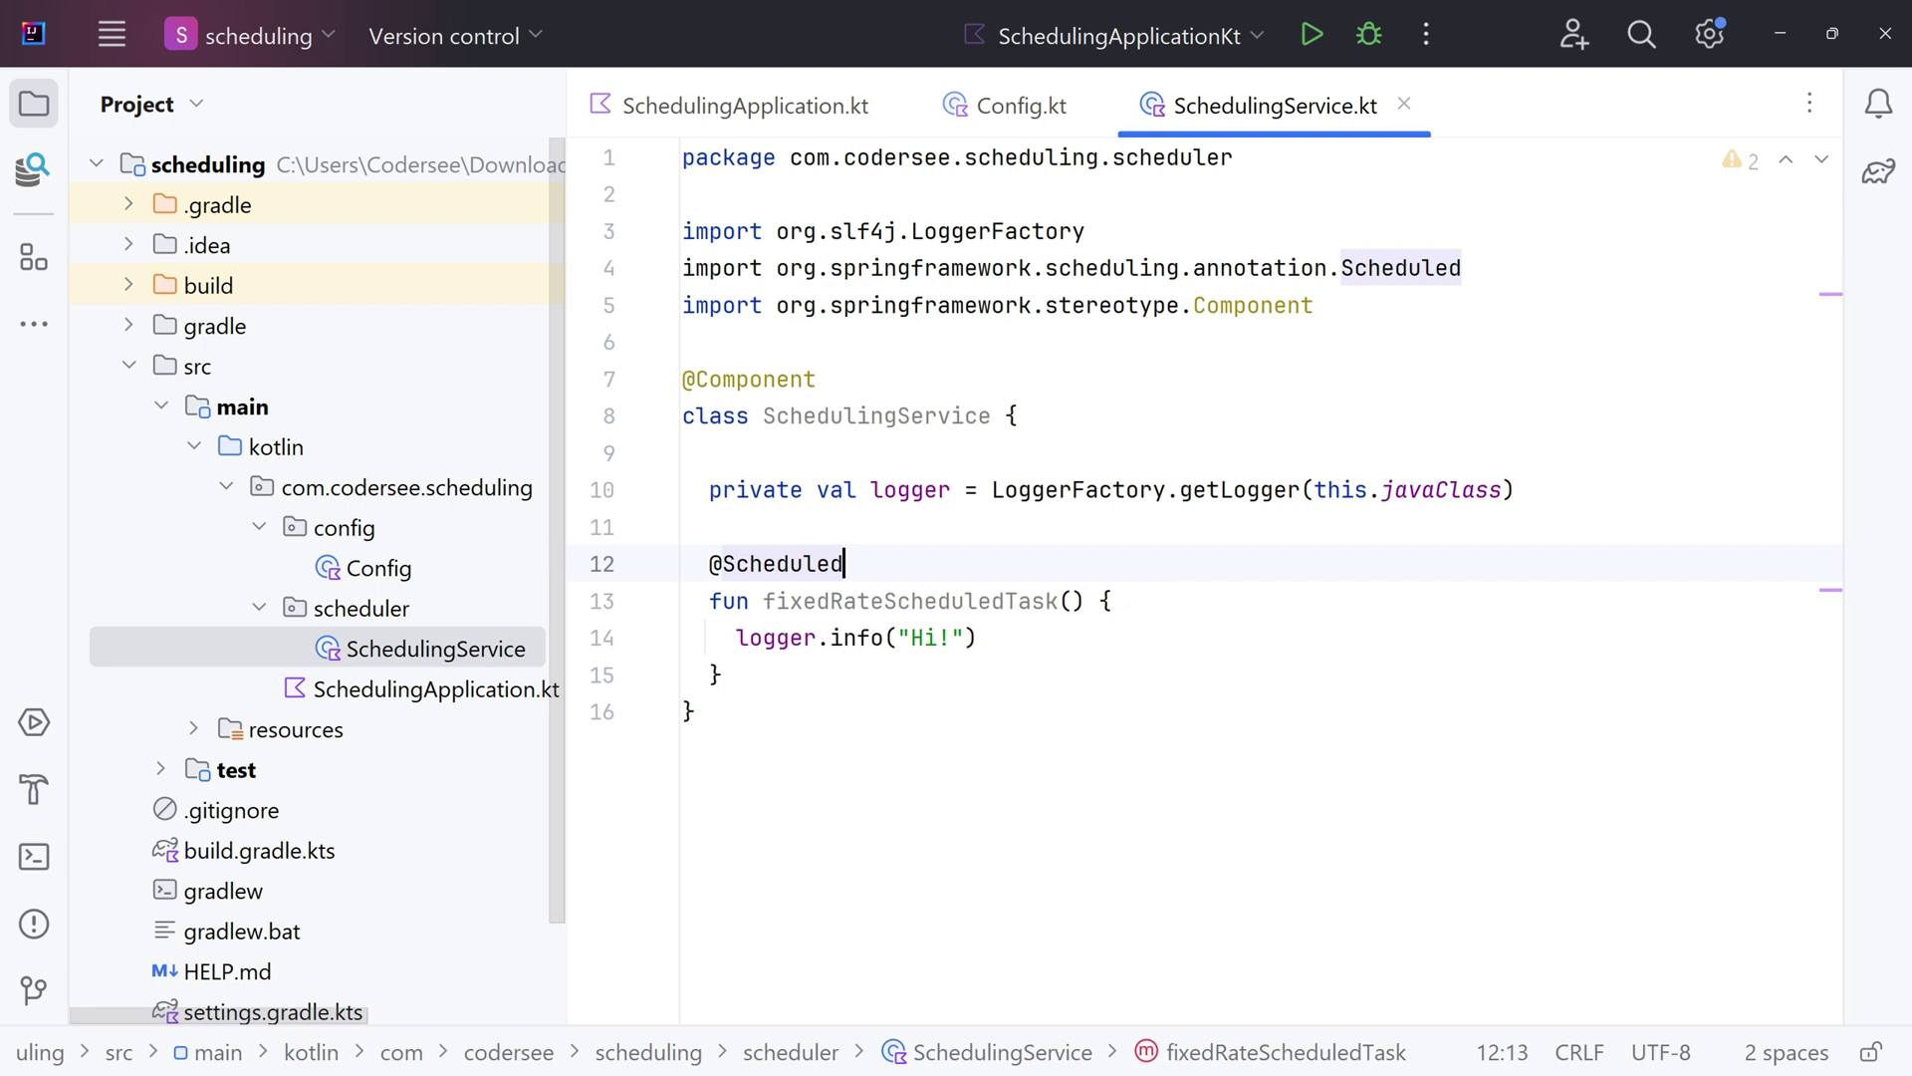
{"action": "type", "text": "(fixed"}
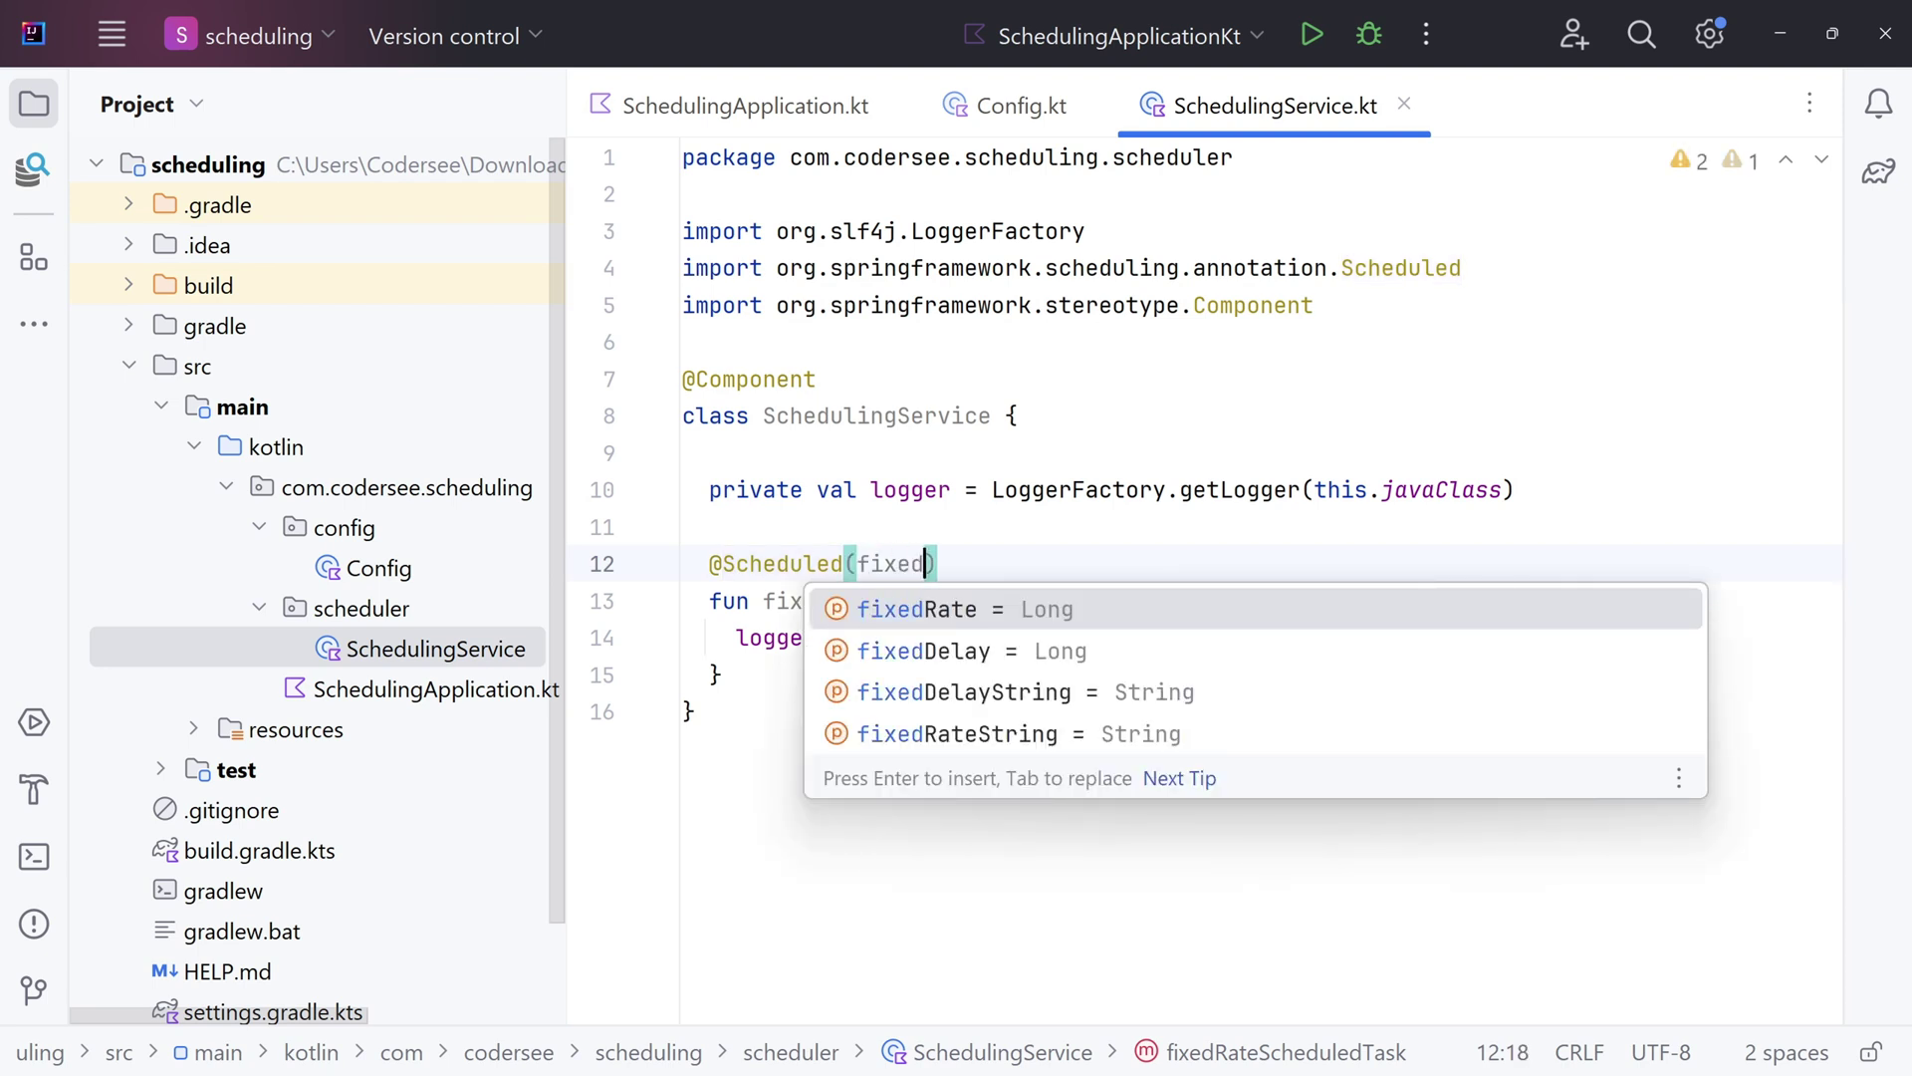
{"action": "type", "text": "Rate"}
{"action": "key", "text": "Return"}
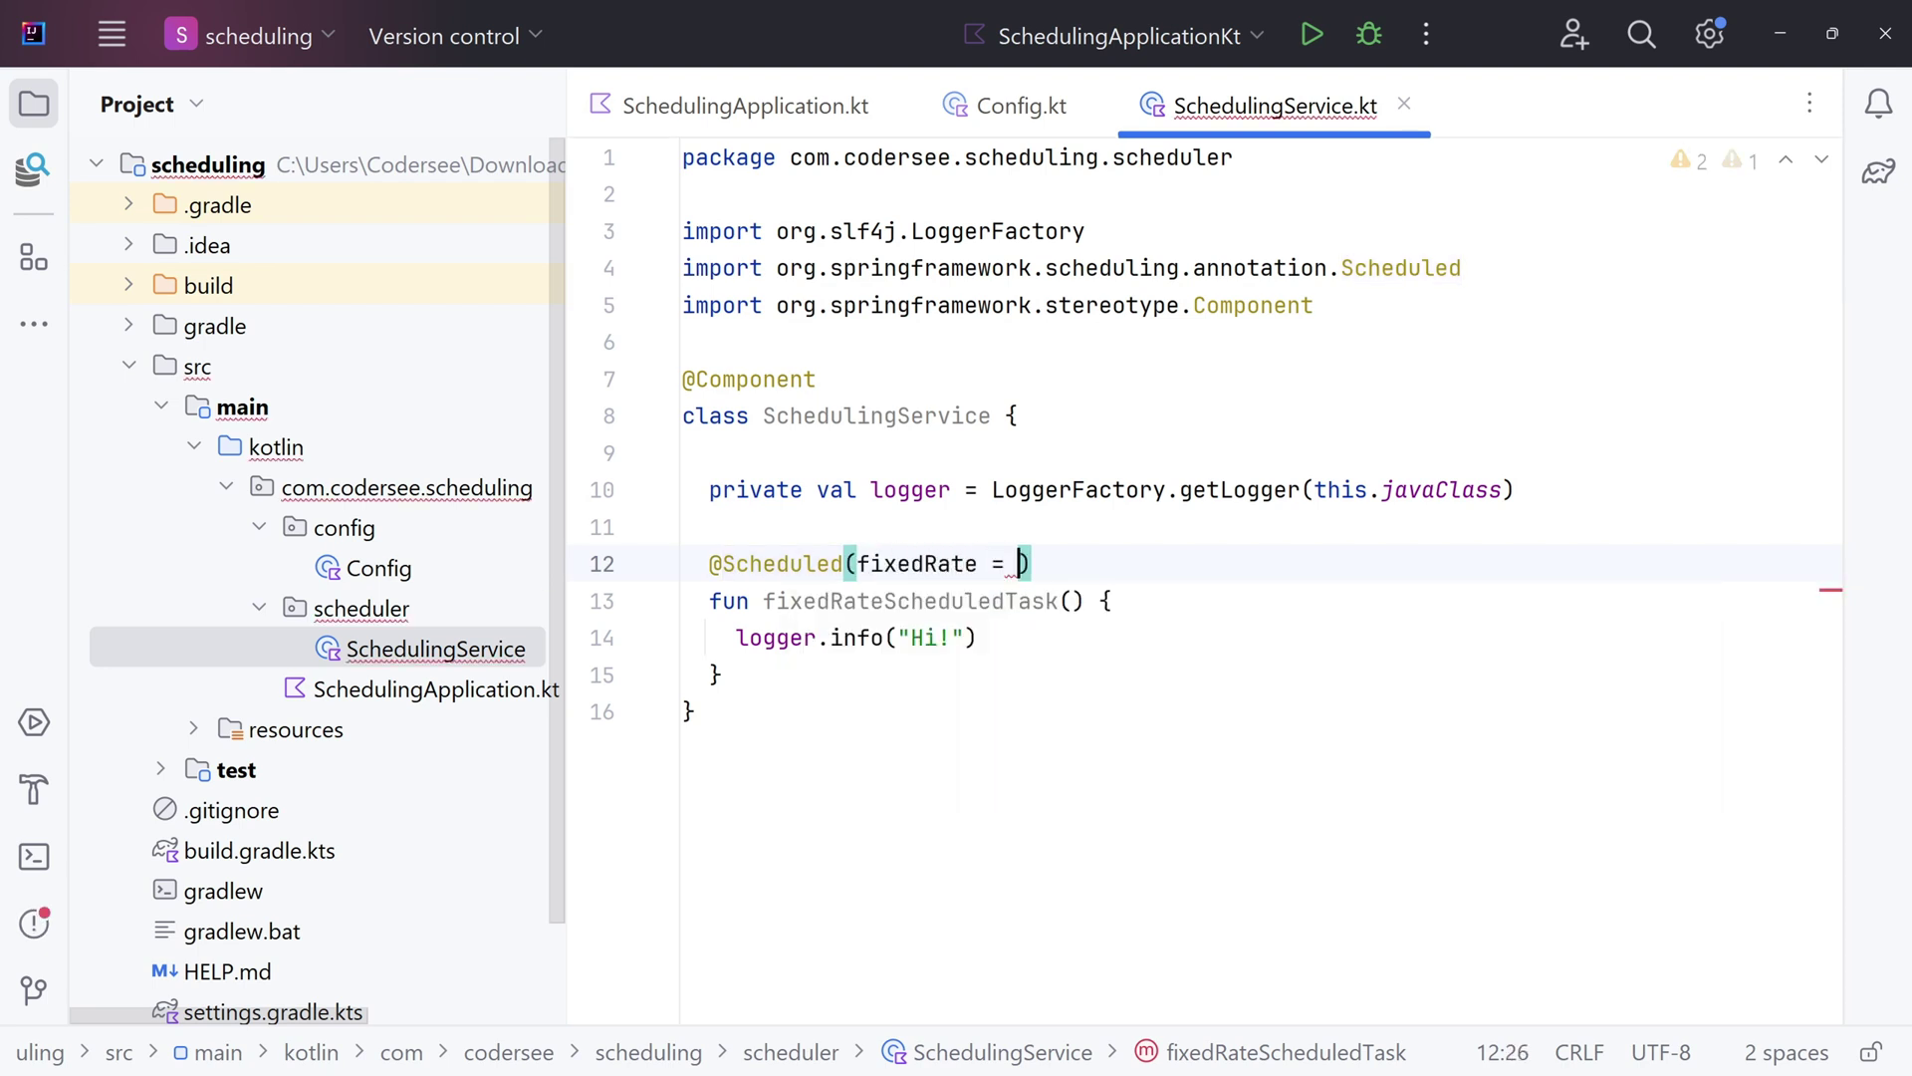
{"action": "type", "text": "3"}
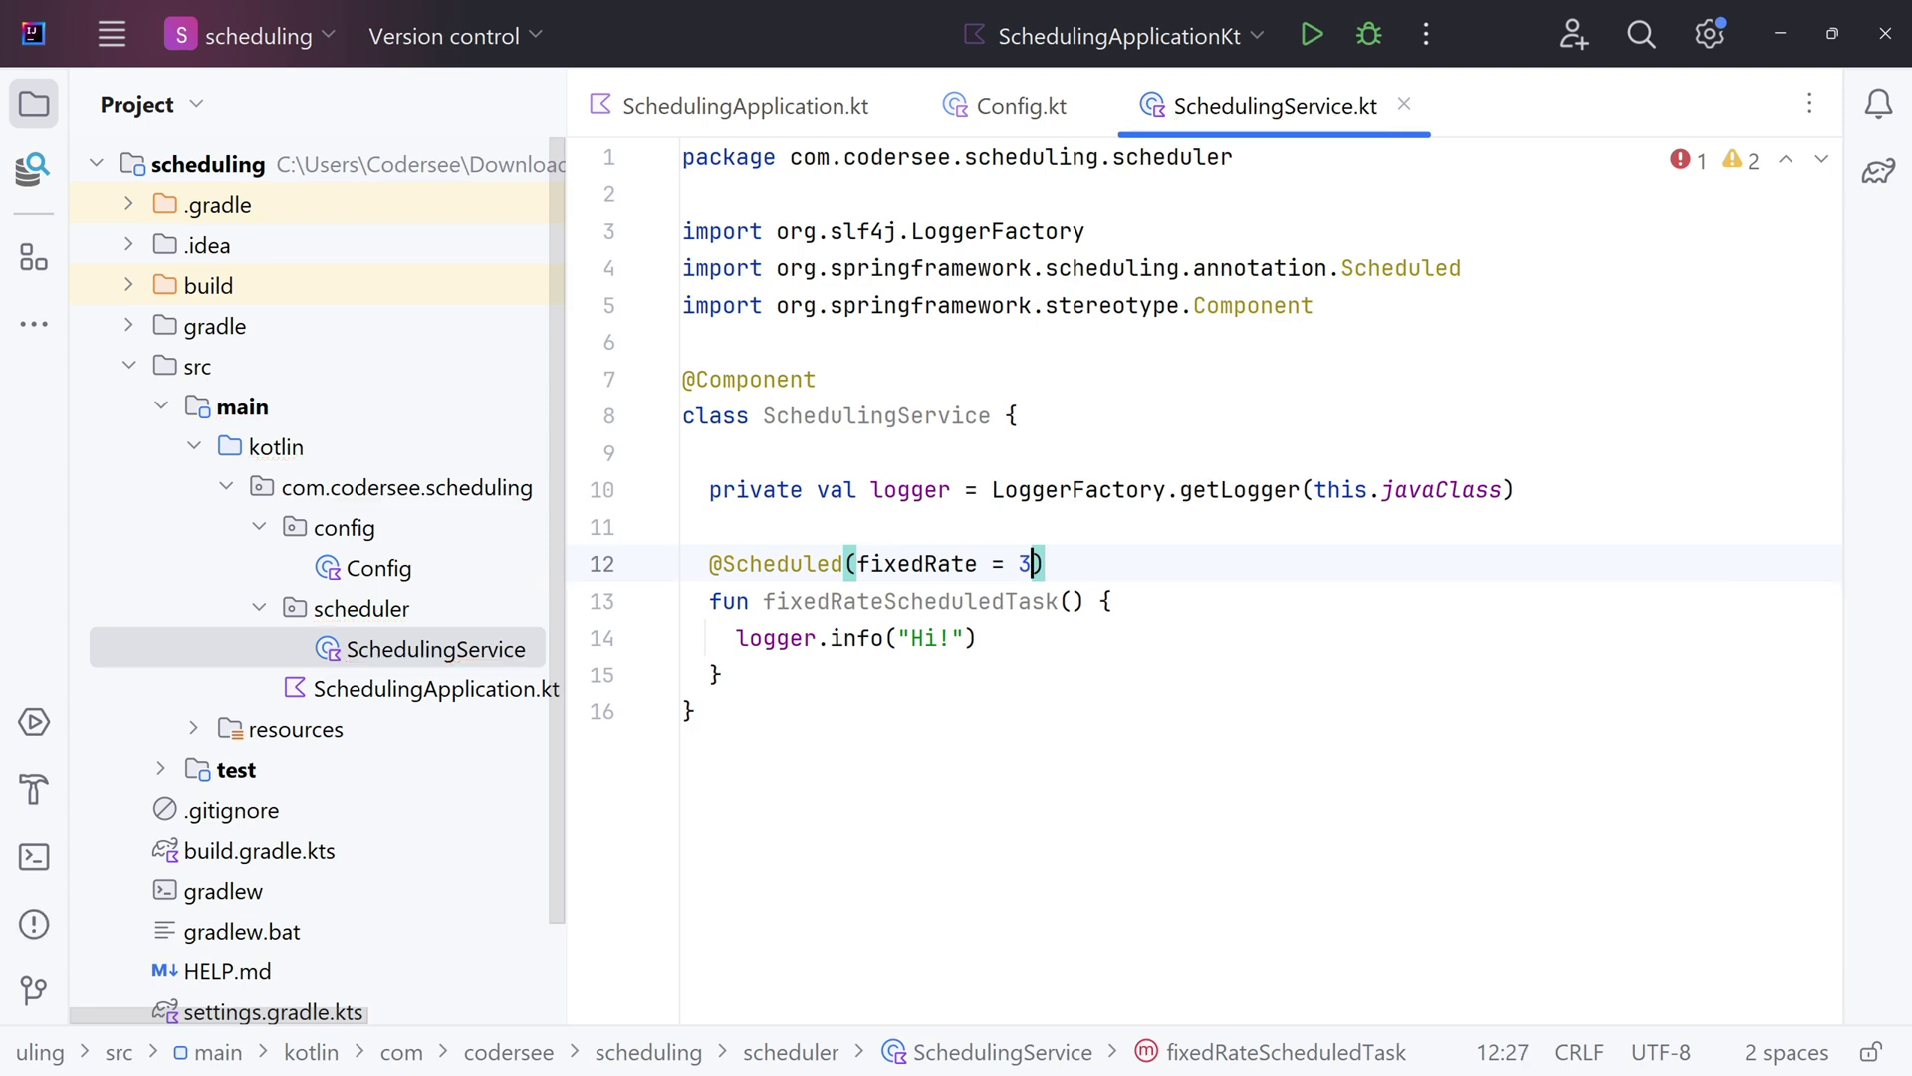
{"action": "type", "text": "_00"}
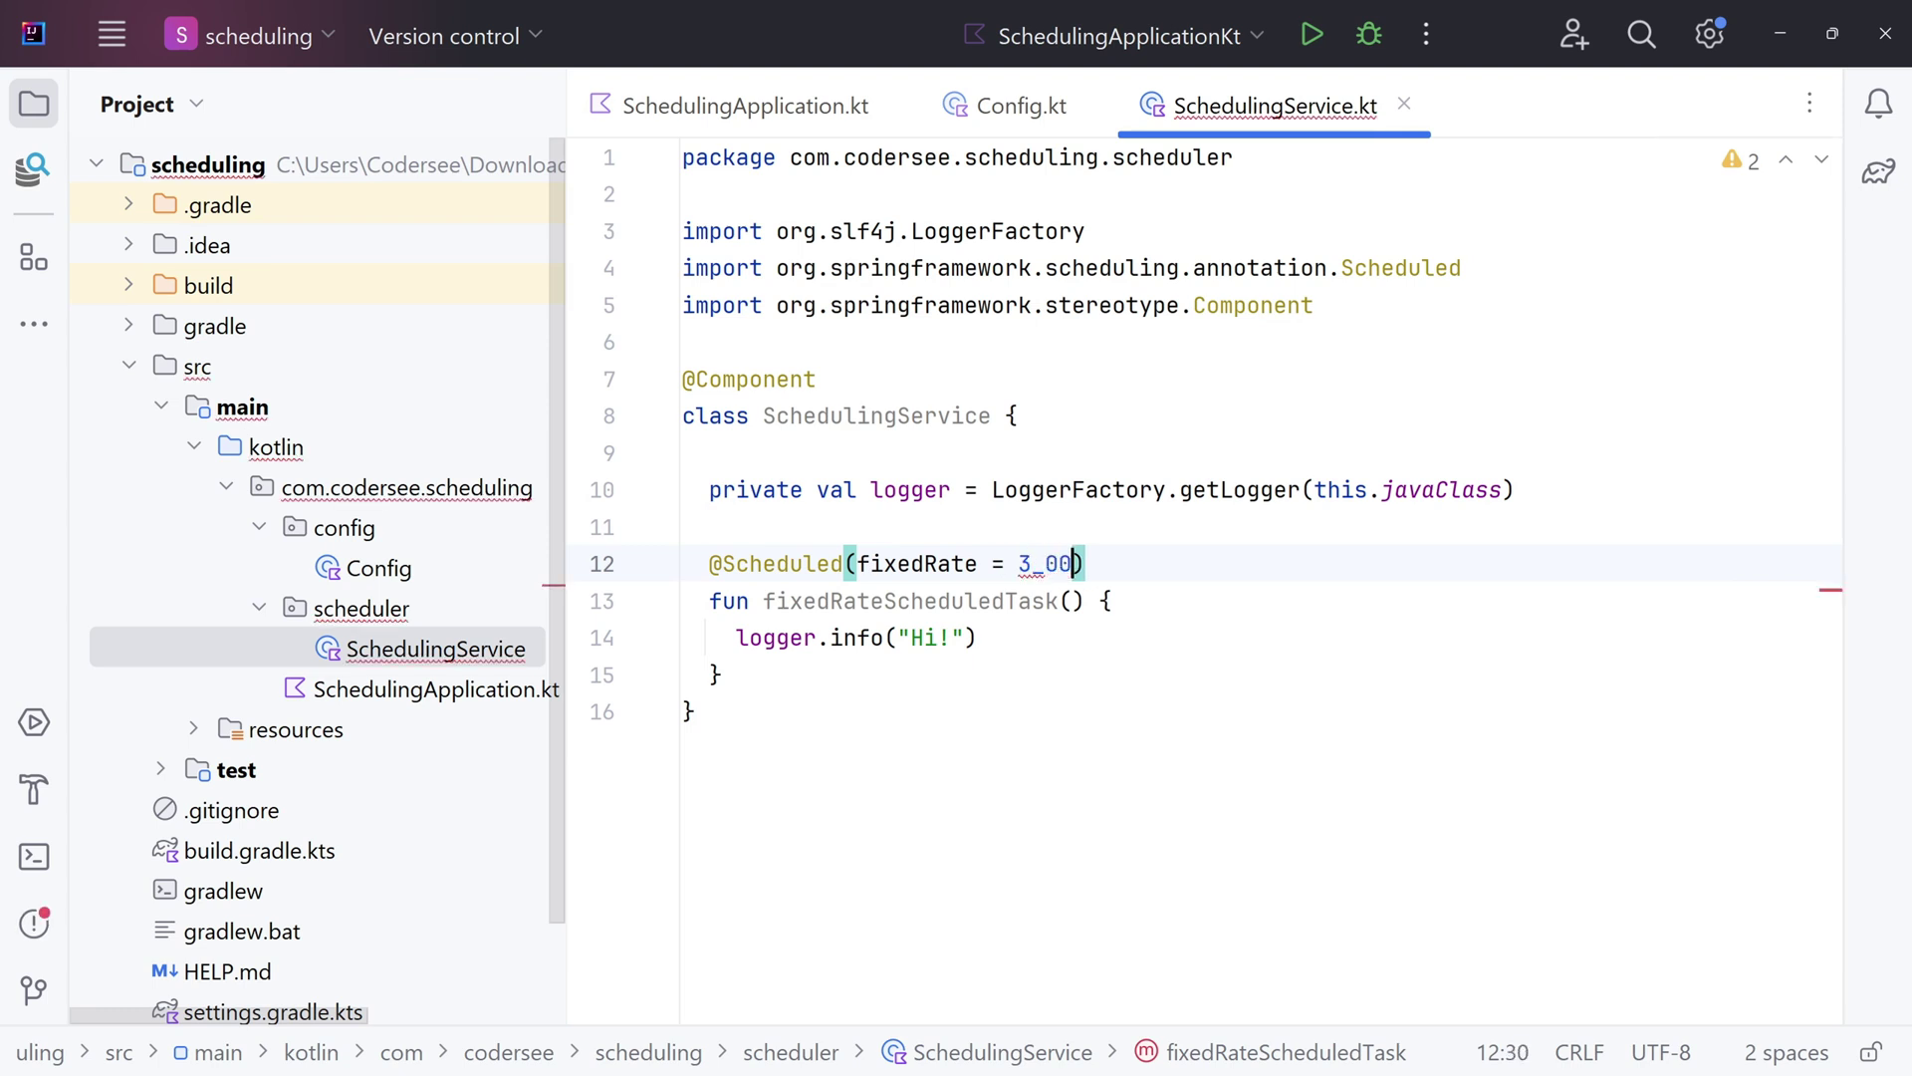
{"action": "type", "text": "0"}
{"action": "key", "text": "ctrl+alt+l"}
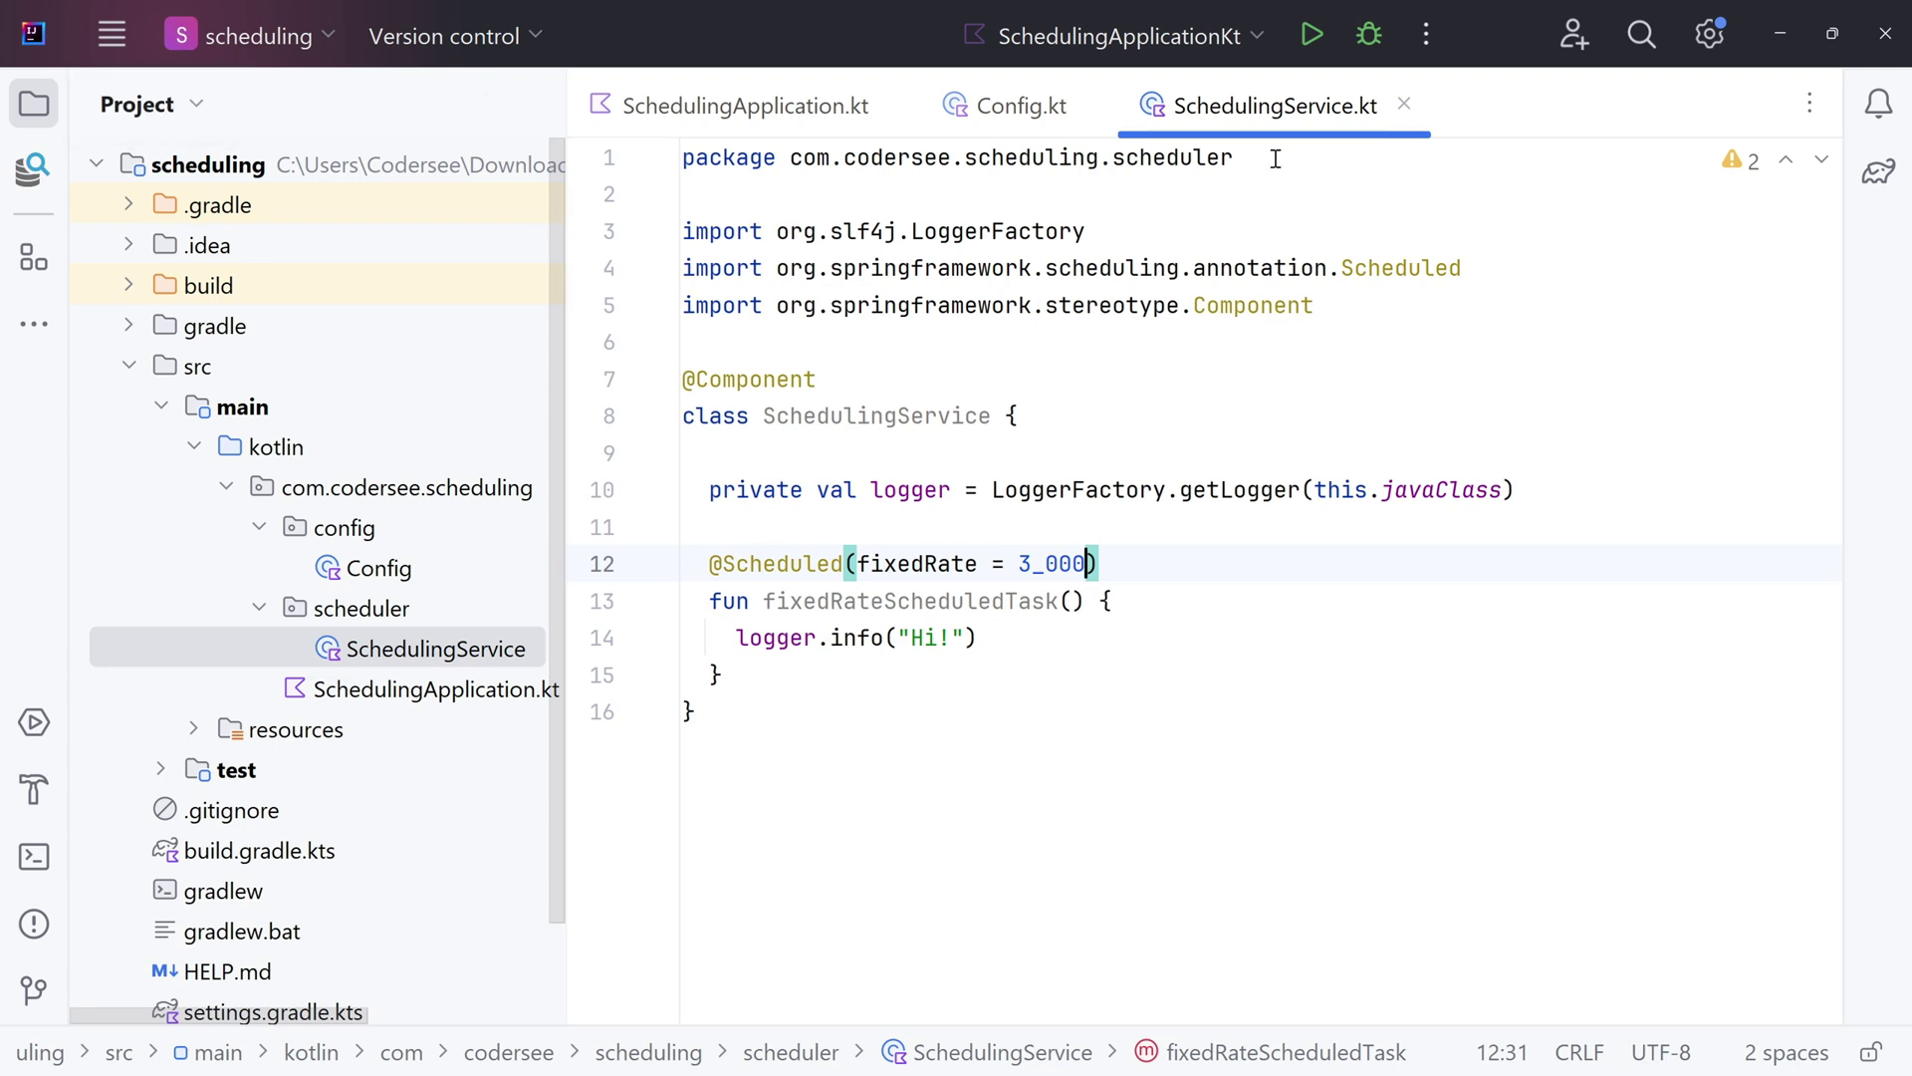
Step: Run the application from SchedulingApplication.kt's main and enlarge the run log
{"action": "double_click", "coordinate": [433, 688]}
{"action": "left_click", "coordinate": [634, 415]}
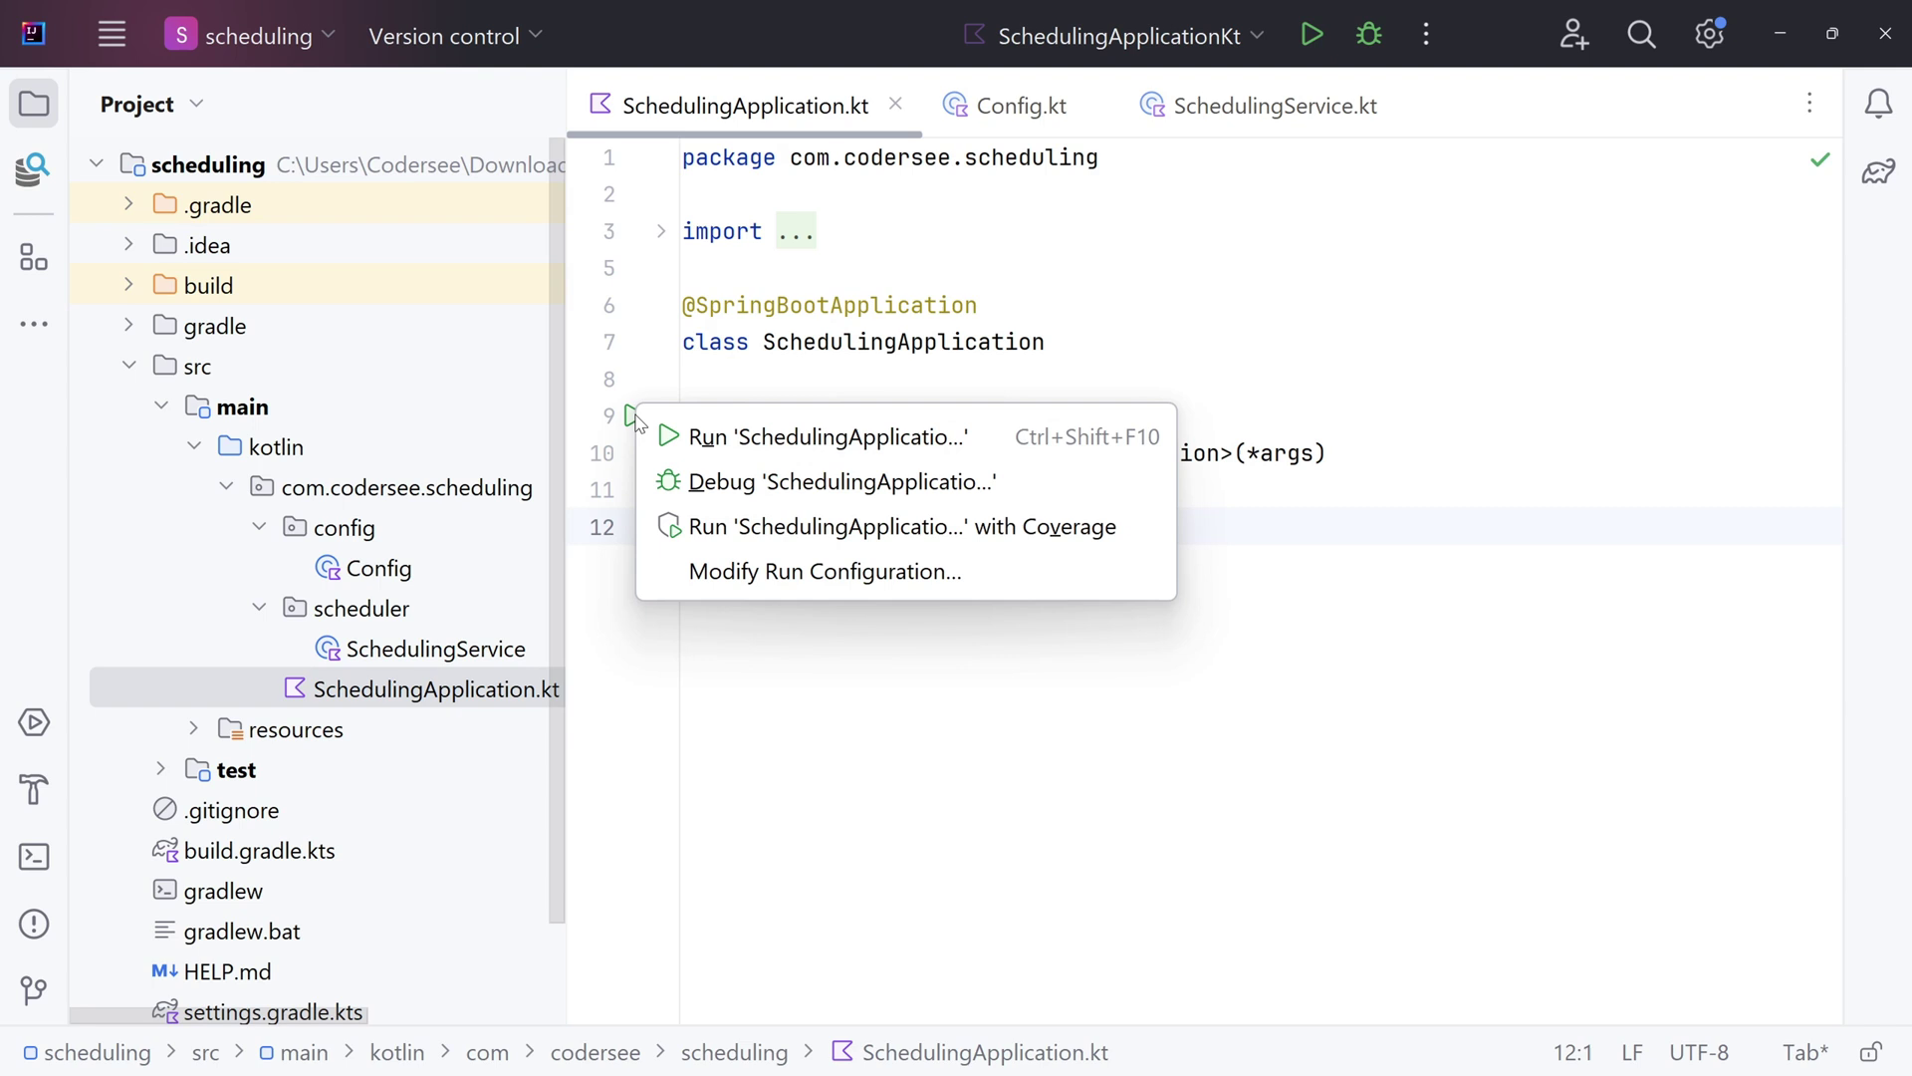
{"action": "left_click", "coordinate": [748, 434]}
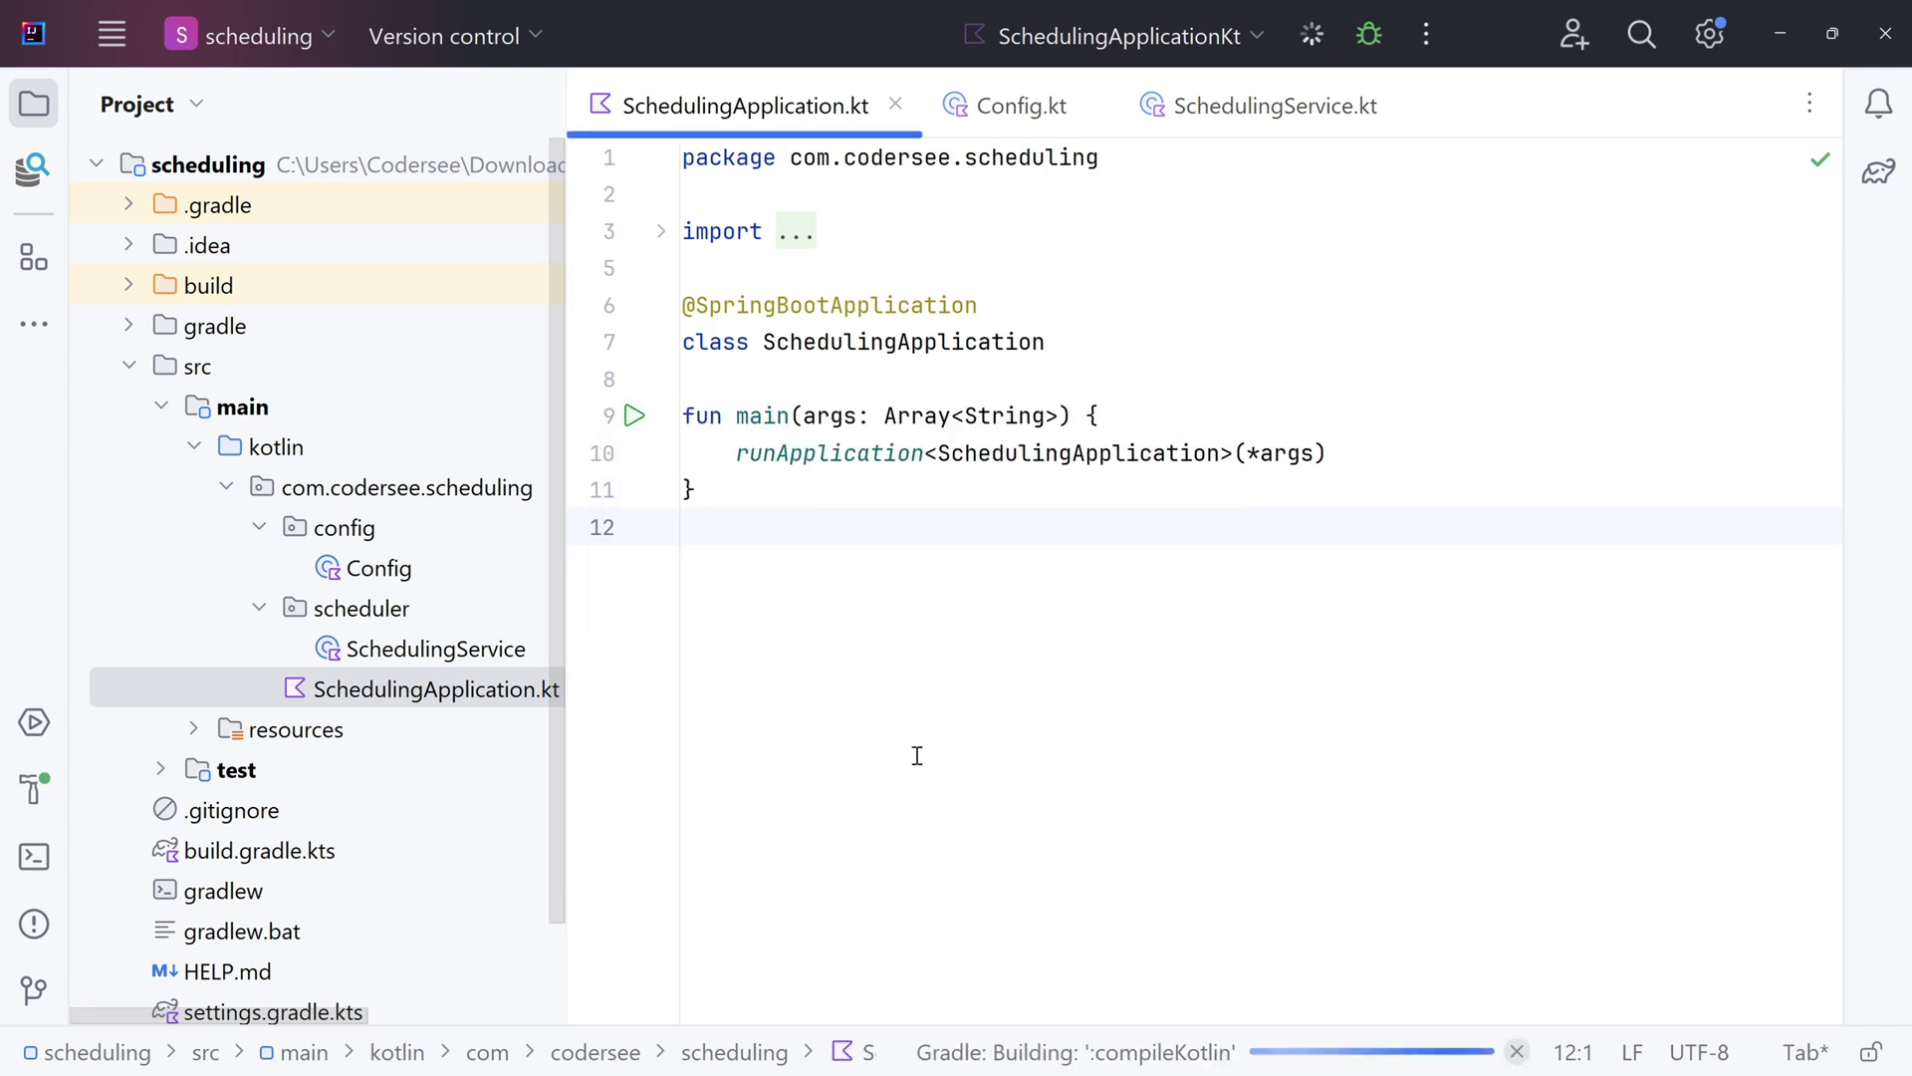
{"action": "left_click_drag", "start_coordinate": [686, 548], "coordinate": [686, 511]}
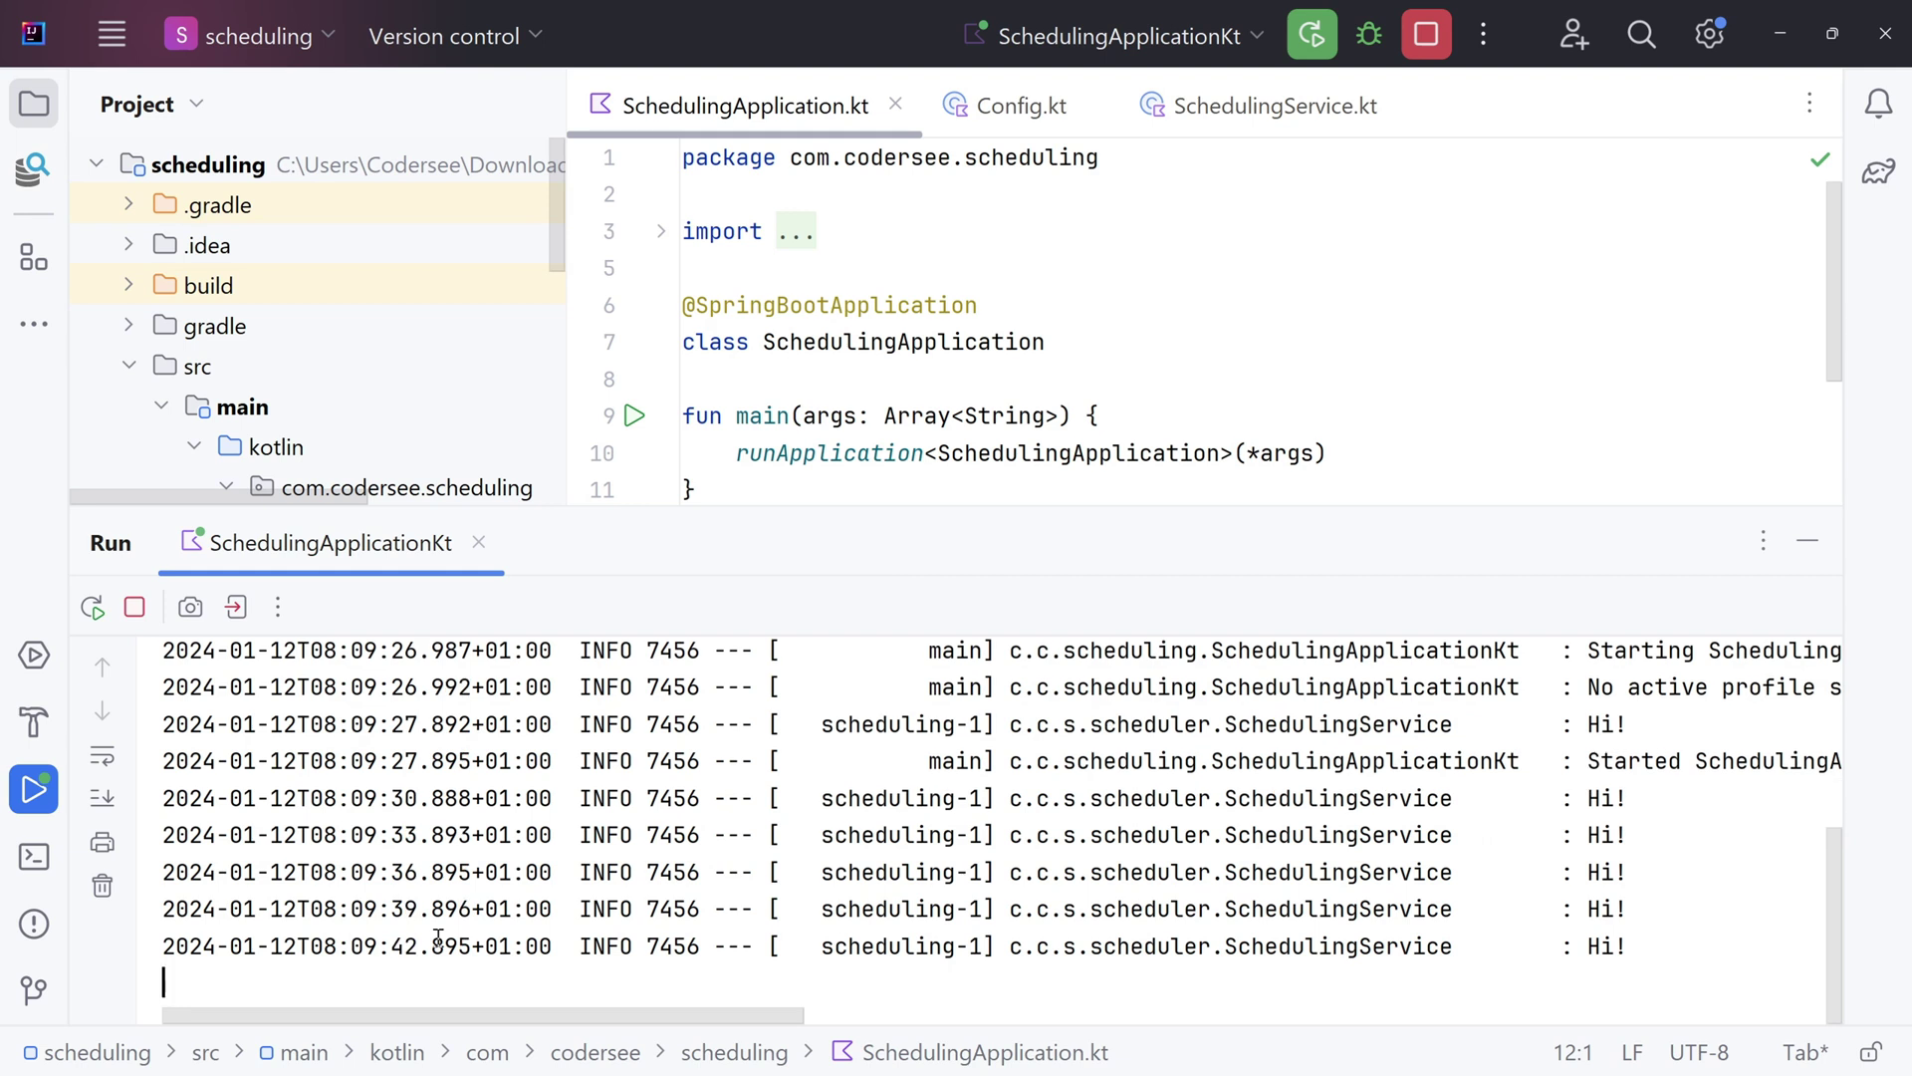
Step: Stop the application and highlight a "Hi!" message in the log
{"action": "left_click", "coordinate": [1420, 47]}
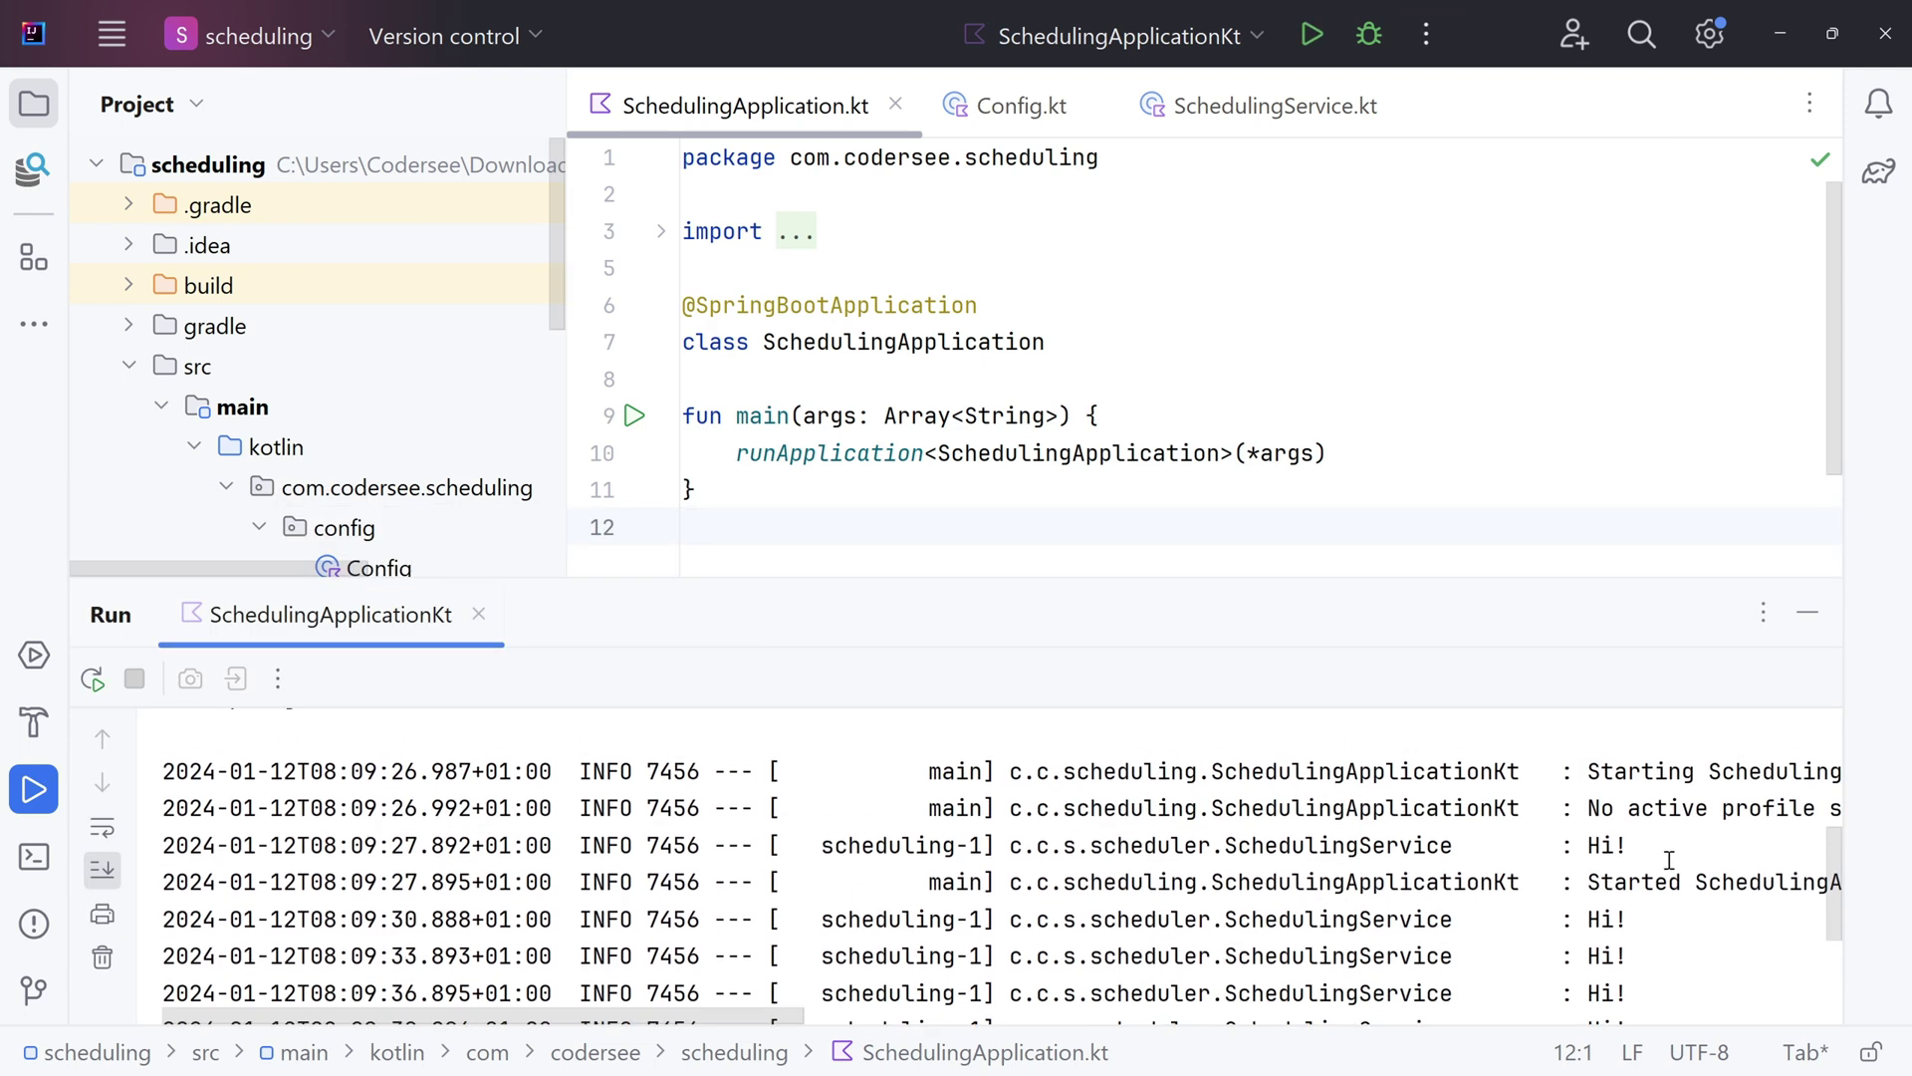
{"action": "left_click_drag", "start_coordinate": [1640, 847], "coordinate": [1587, 847]}
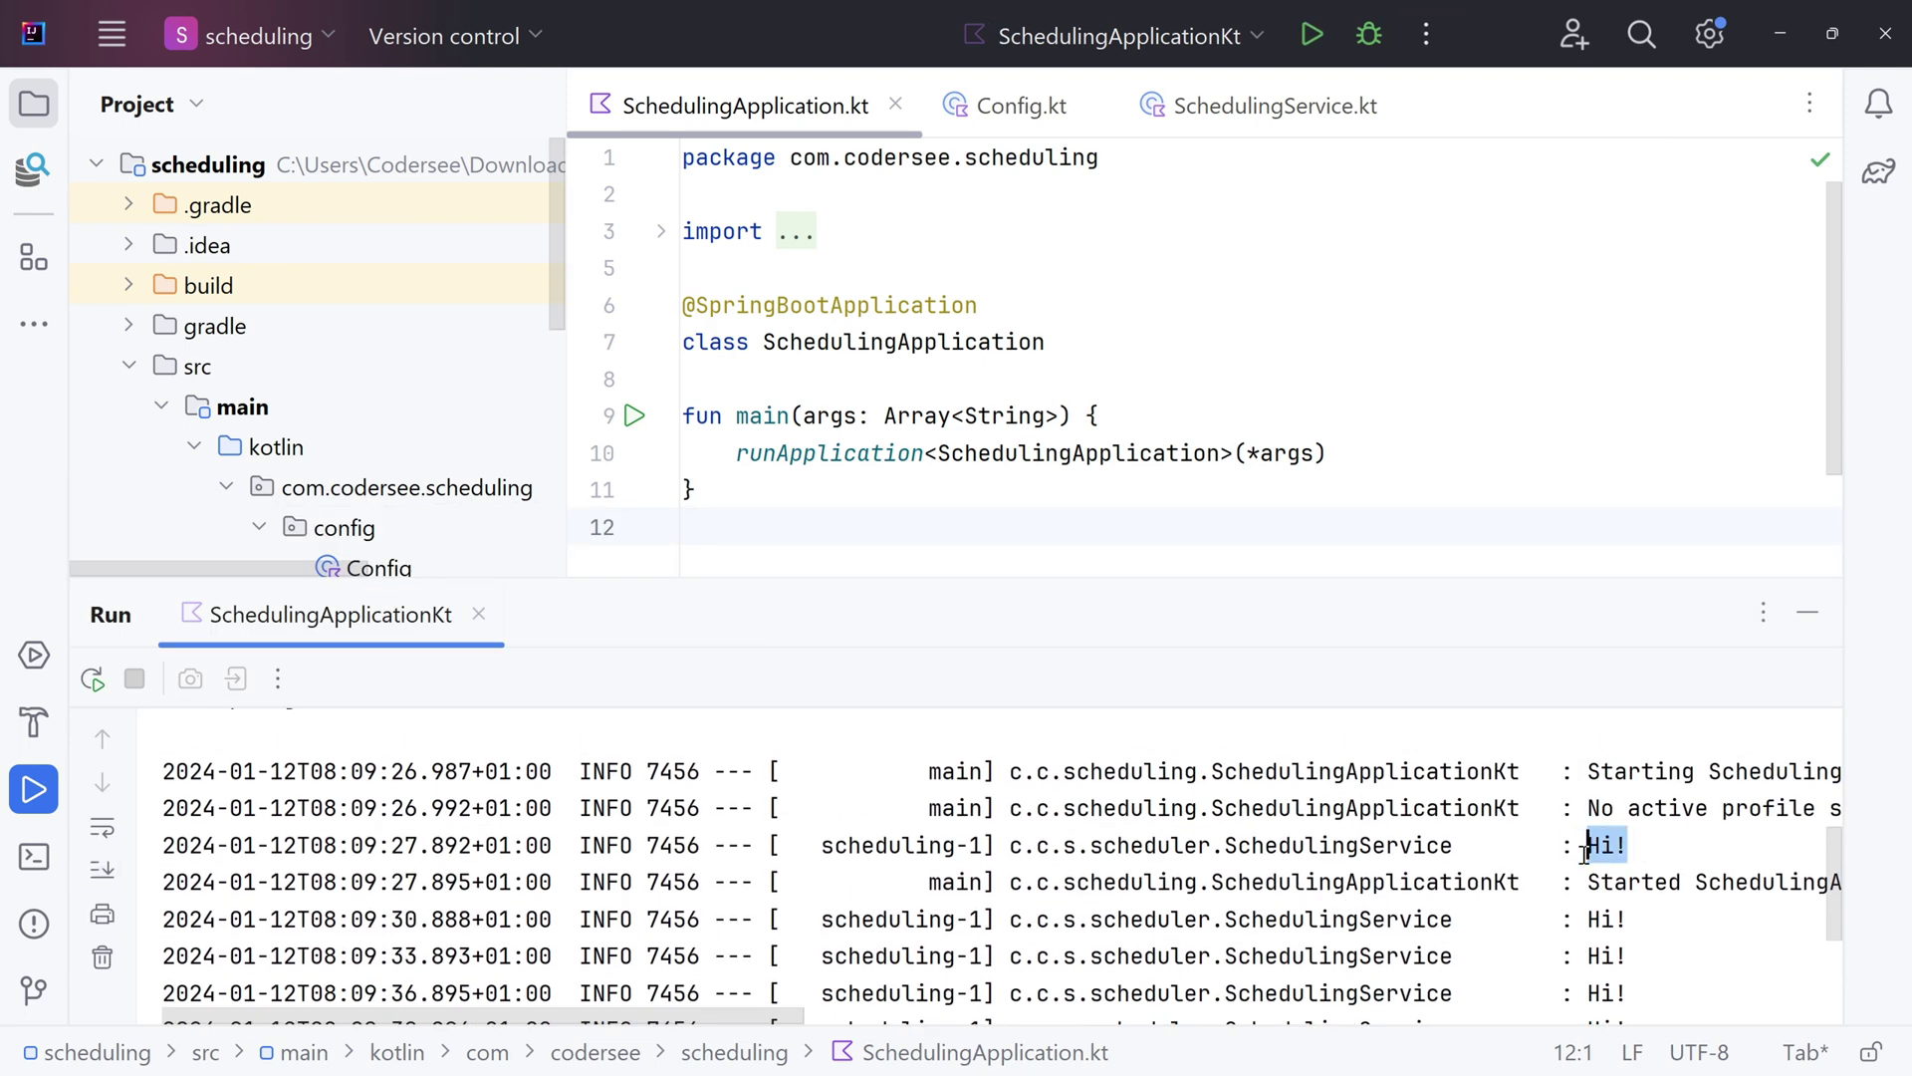
{"action": "left_click_drag", "start_coordinate": [506, 1023], "coordinate": [768, 1028]}
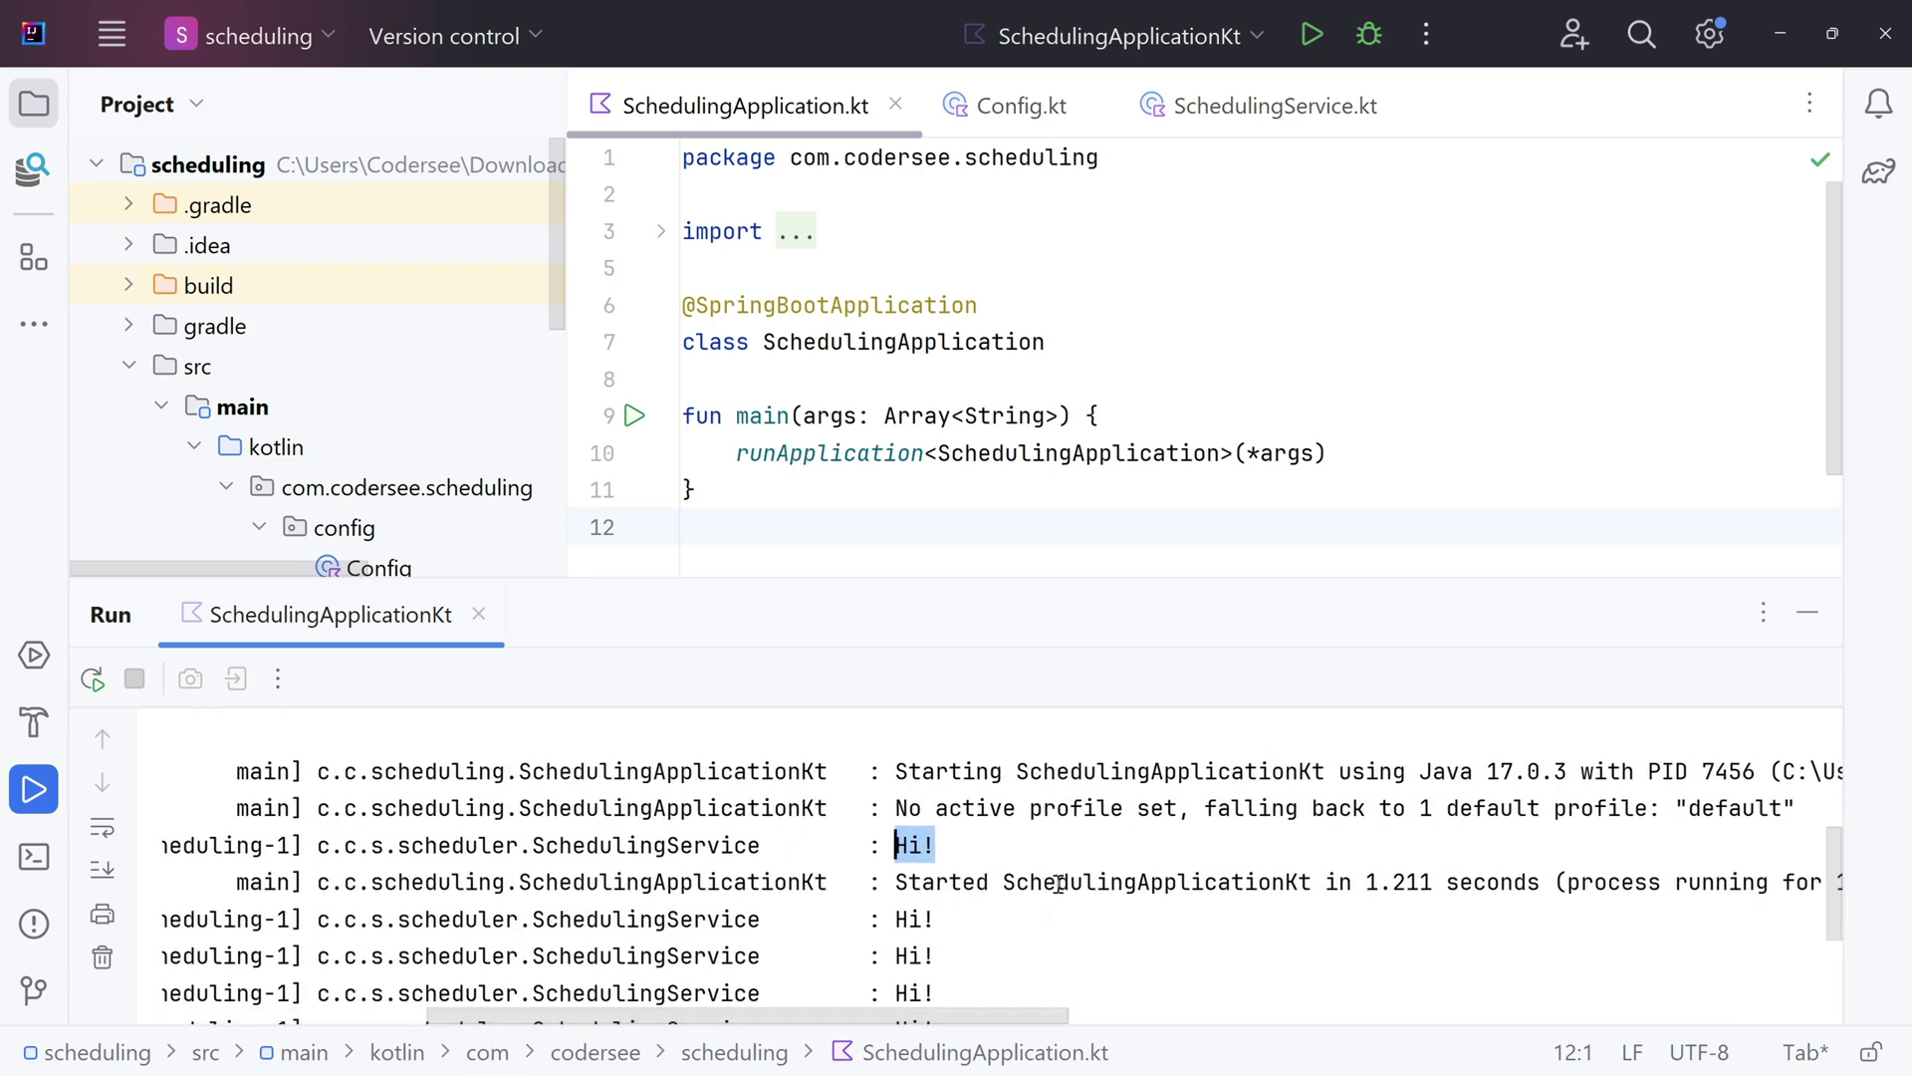
{"action": "left_click_drag", "start_coordinate": [931, 1027], "coordinate": [712, 1026]}
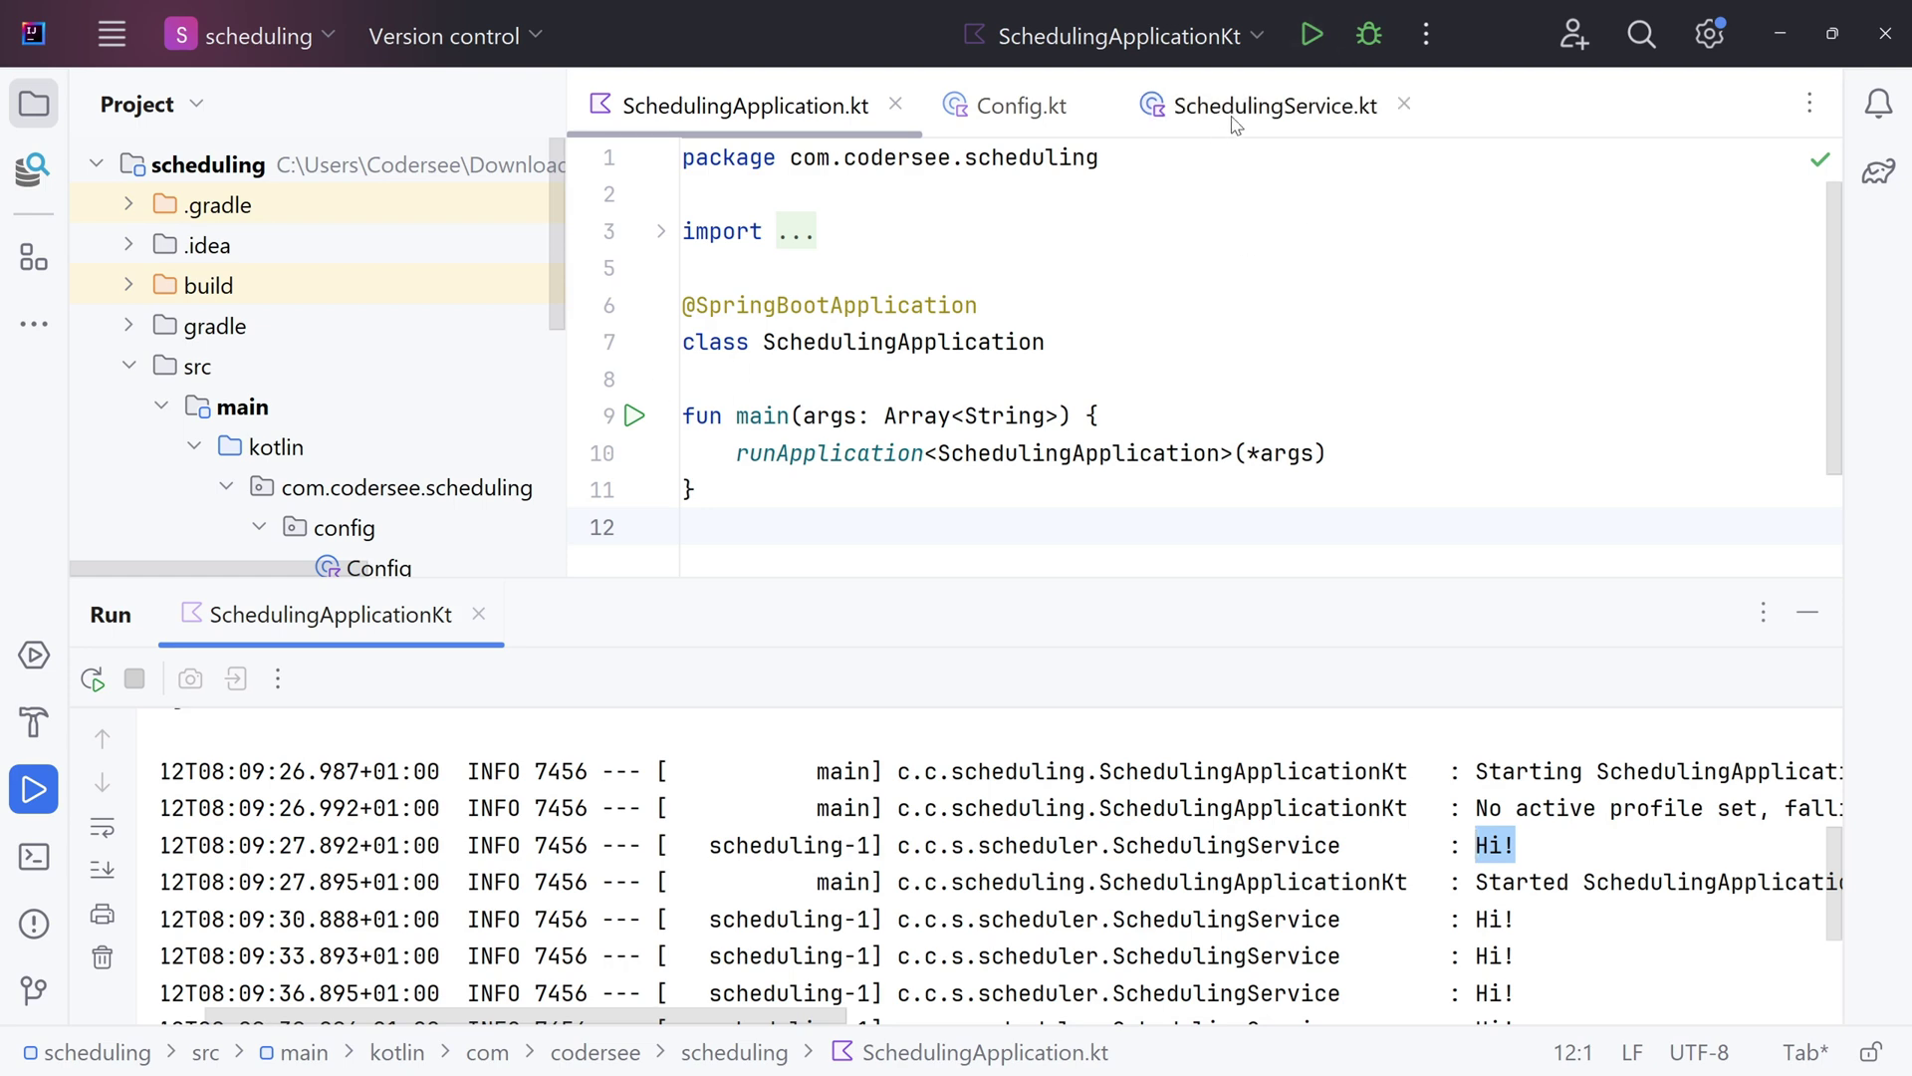
{"action": "left_click", "coordinate": [1270, 106]}
{"action": "left_click", "coordinate": [1813, 618]}
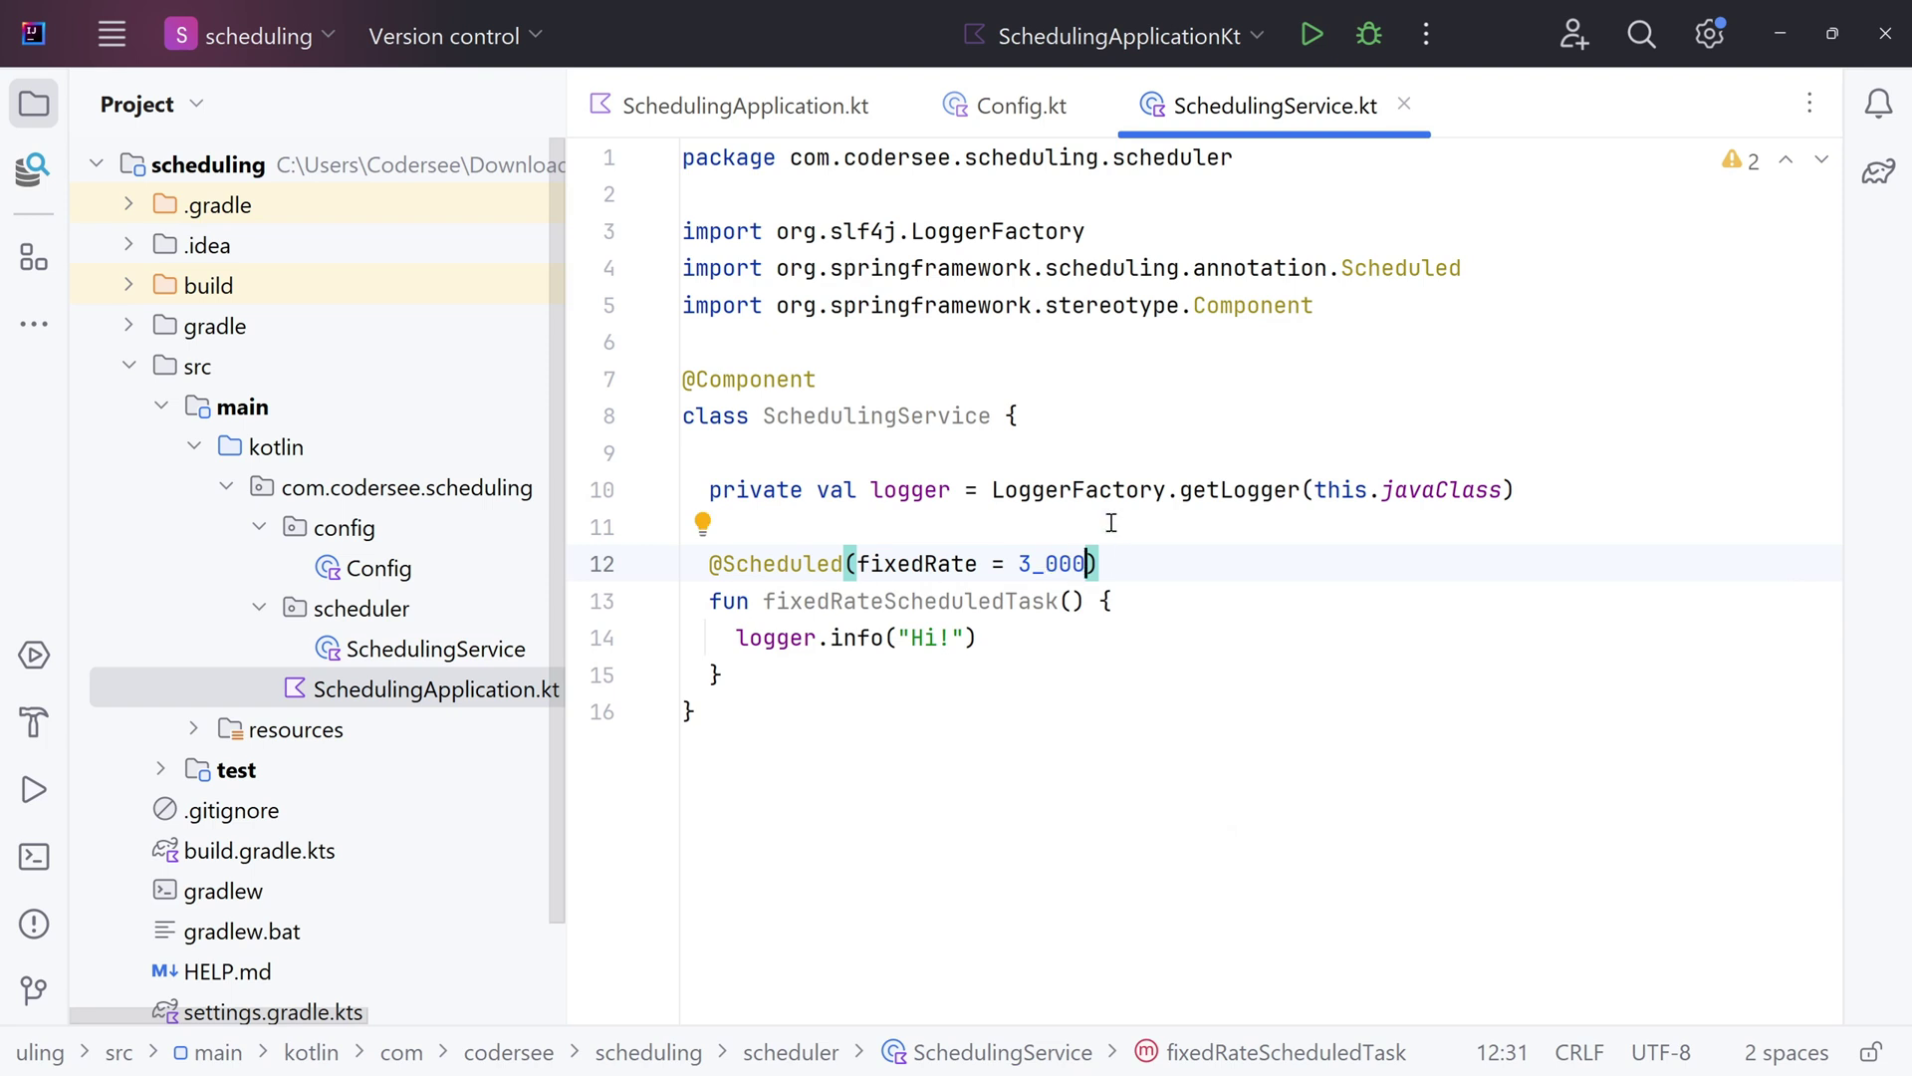
{"action": "type", "text": ", "}
{"action": "type", "text": "initialDel"}
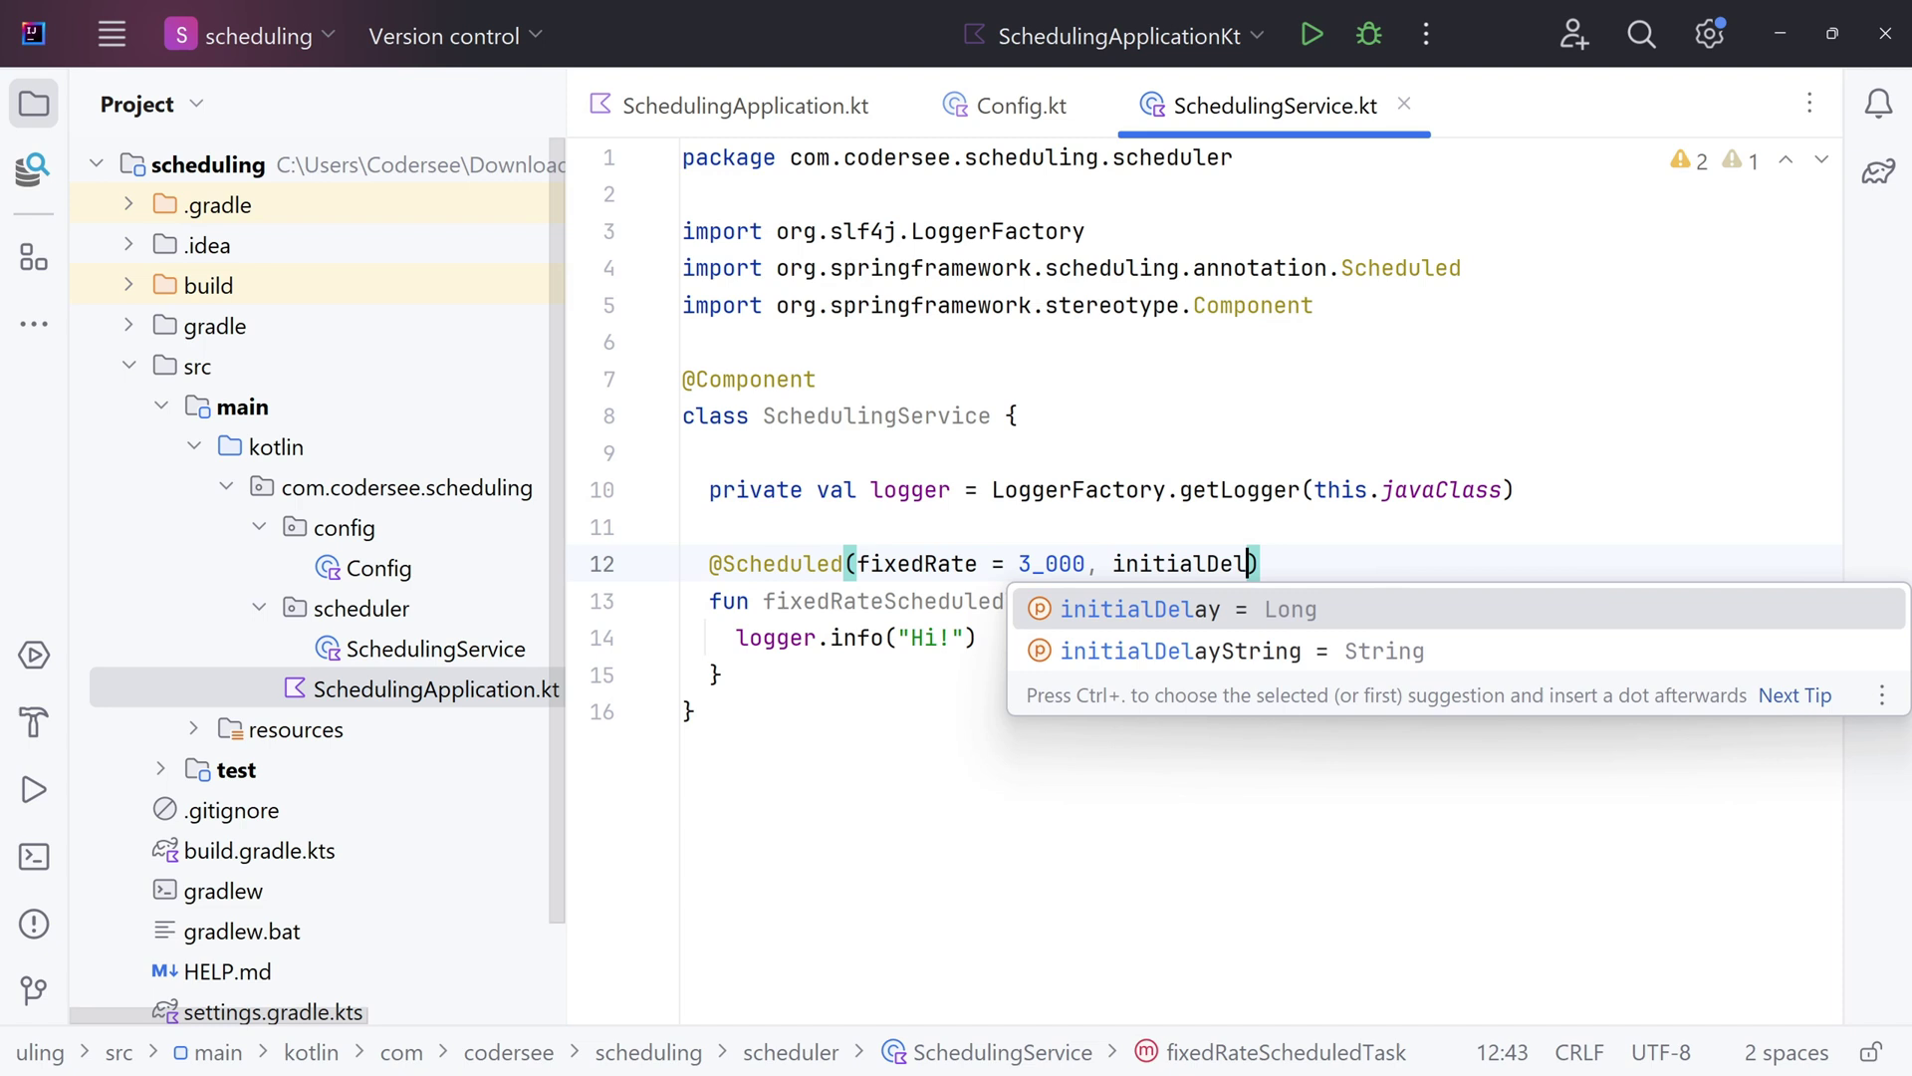
{"action": "type", "text": "ay "}
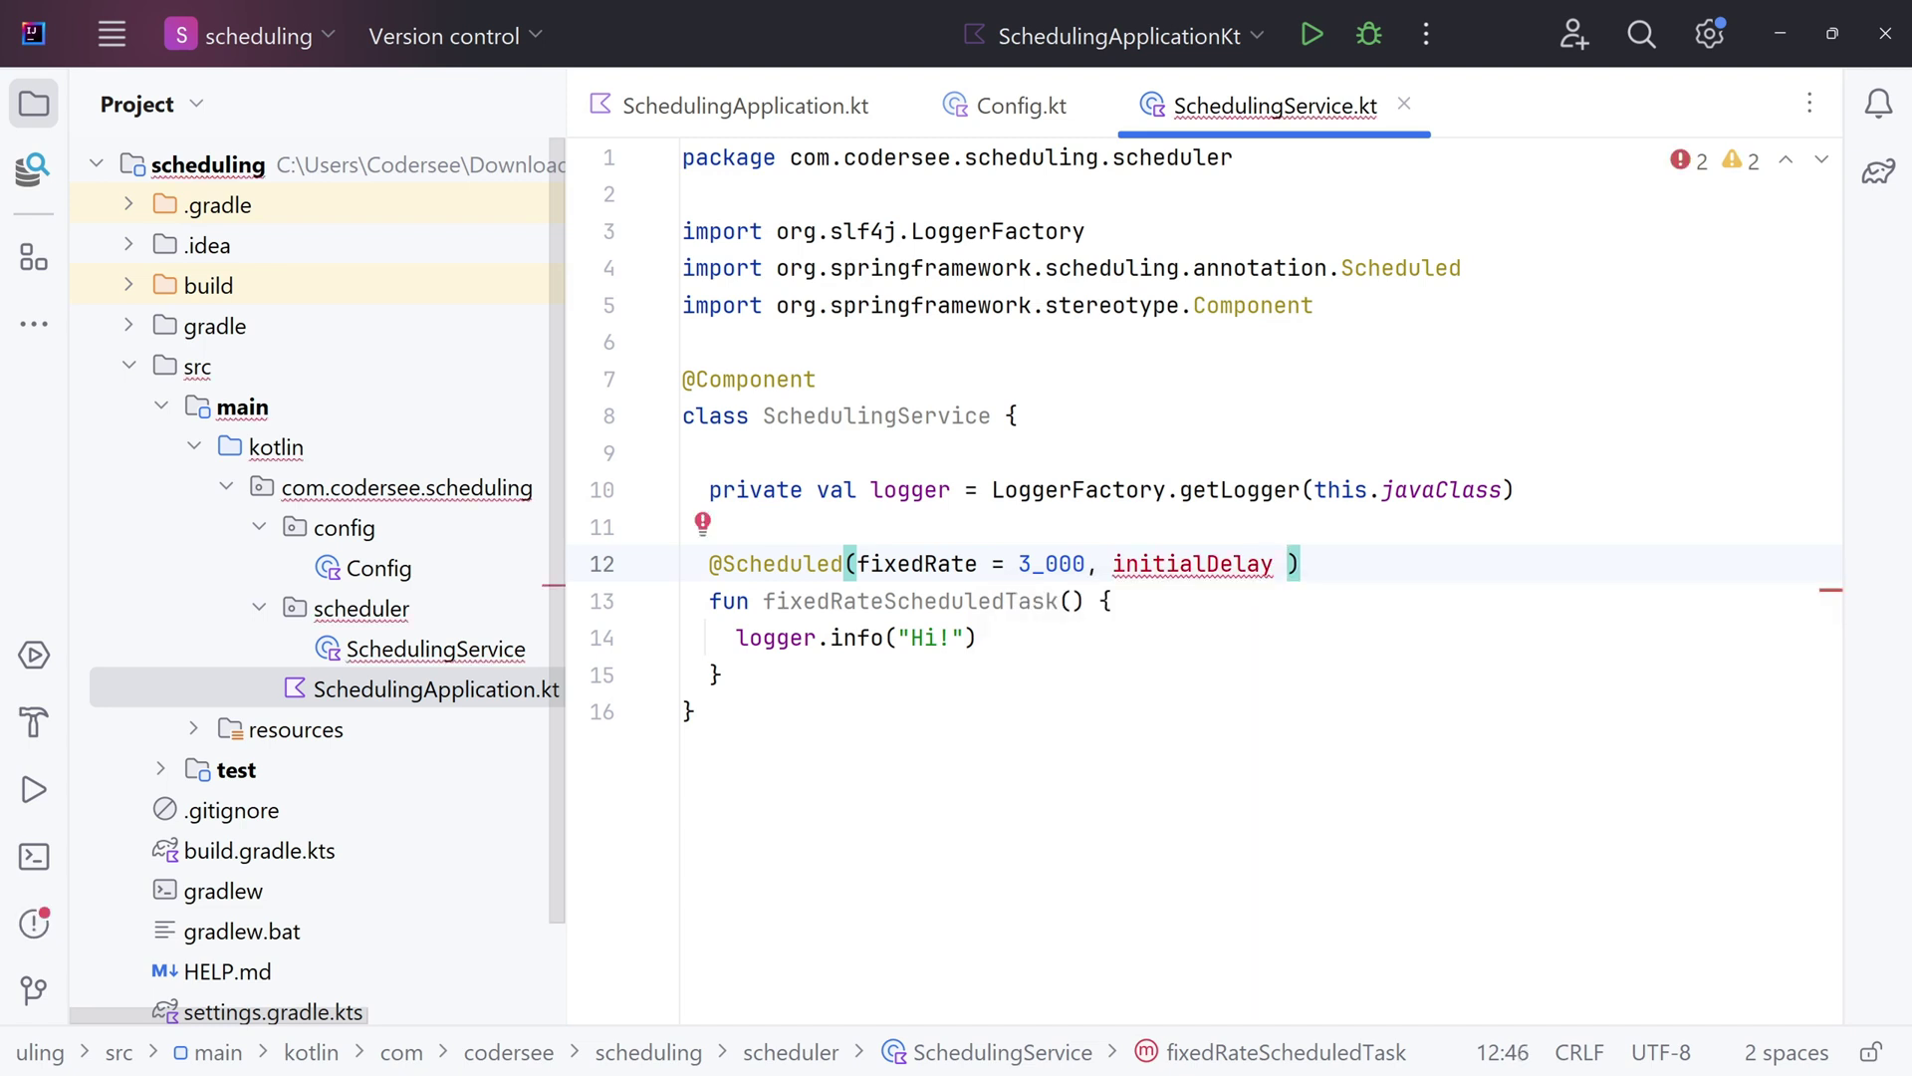
{"action": "type", "text": "= 2"}
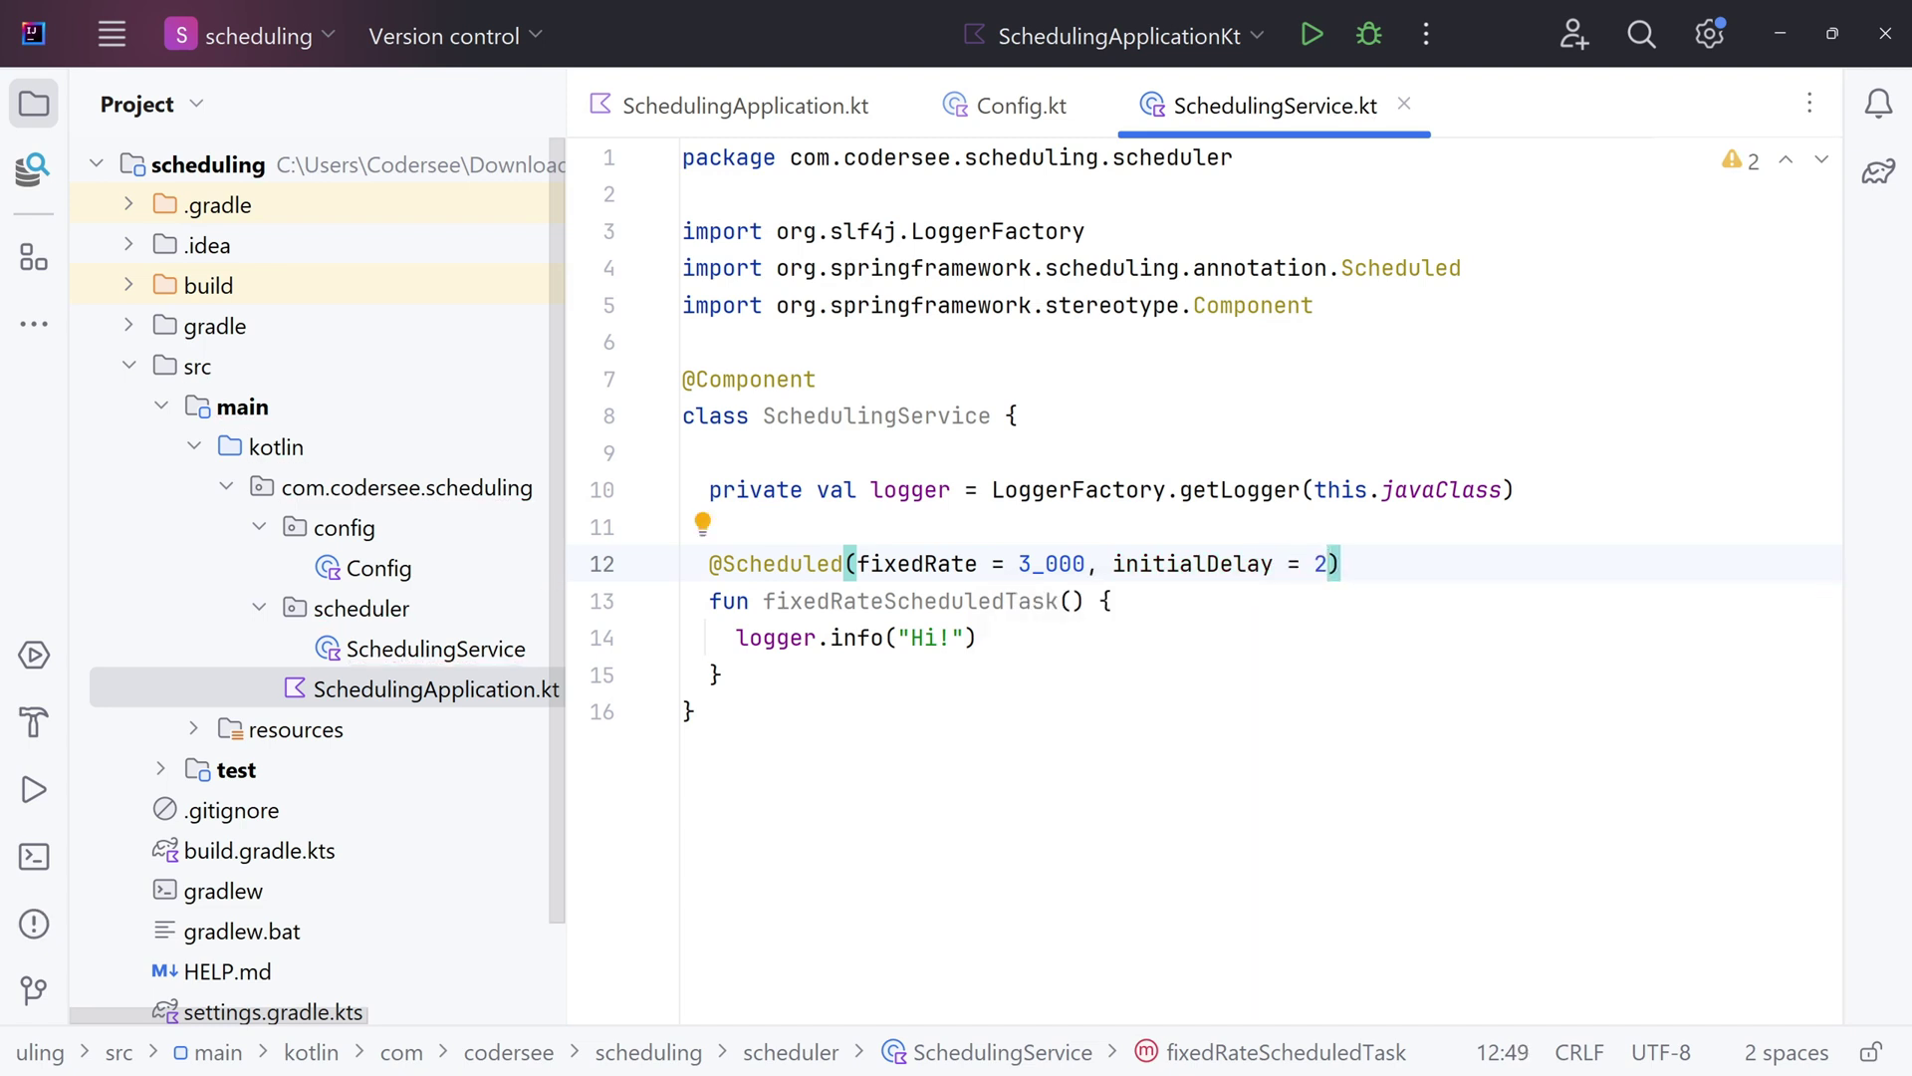
{"action": "type", "text": "_000"}
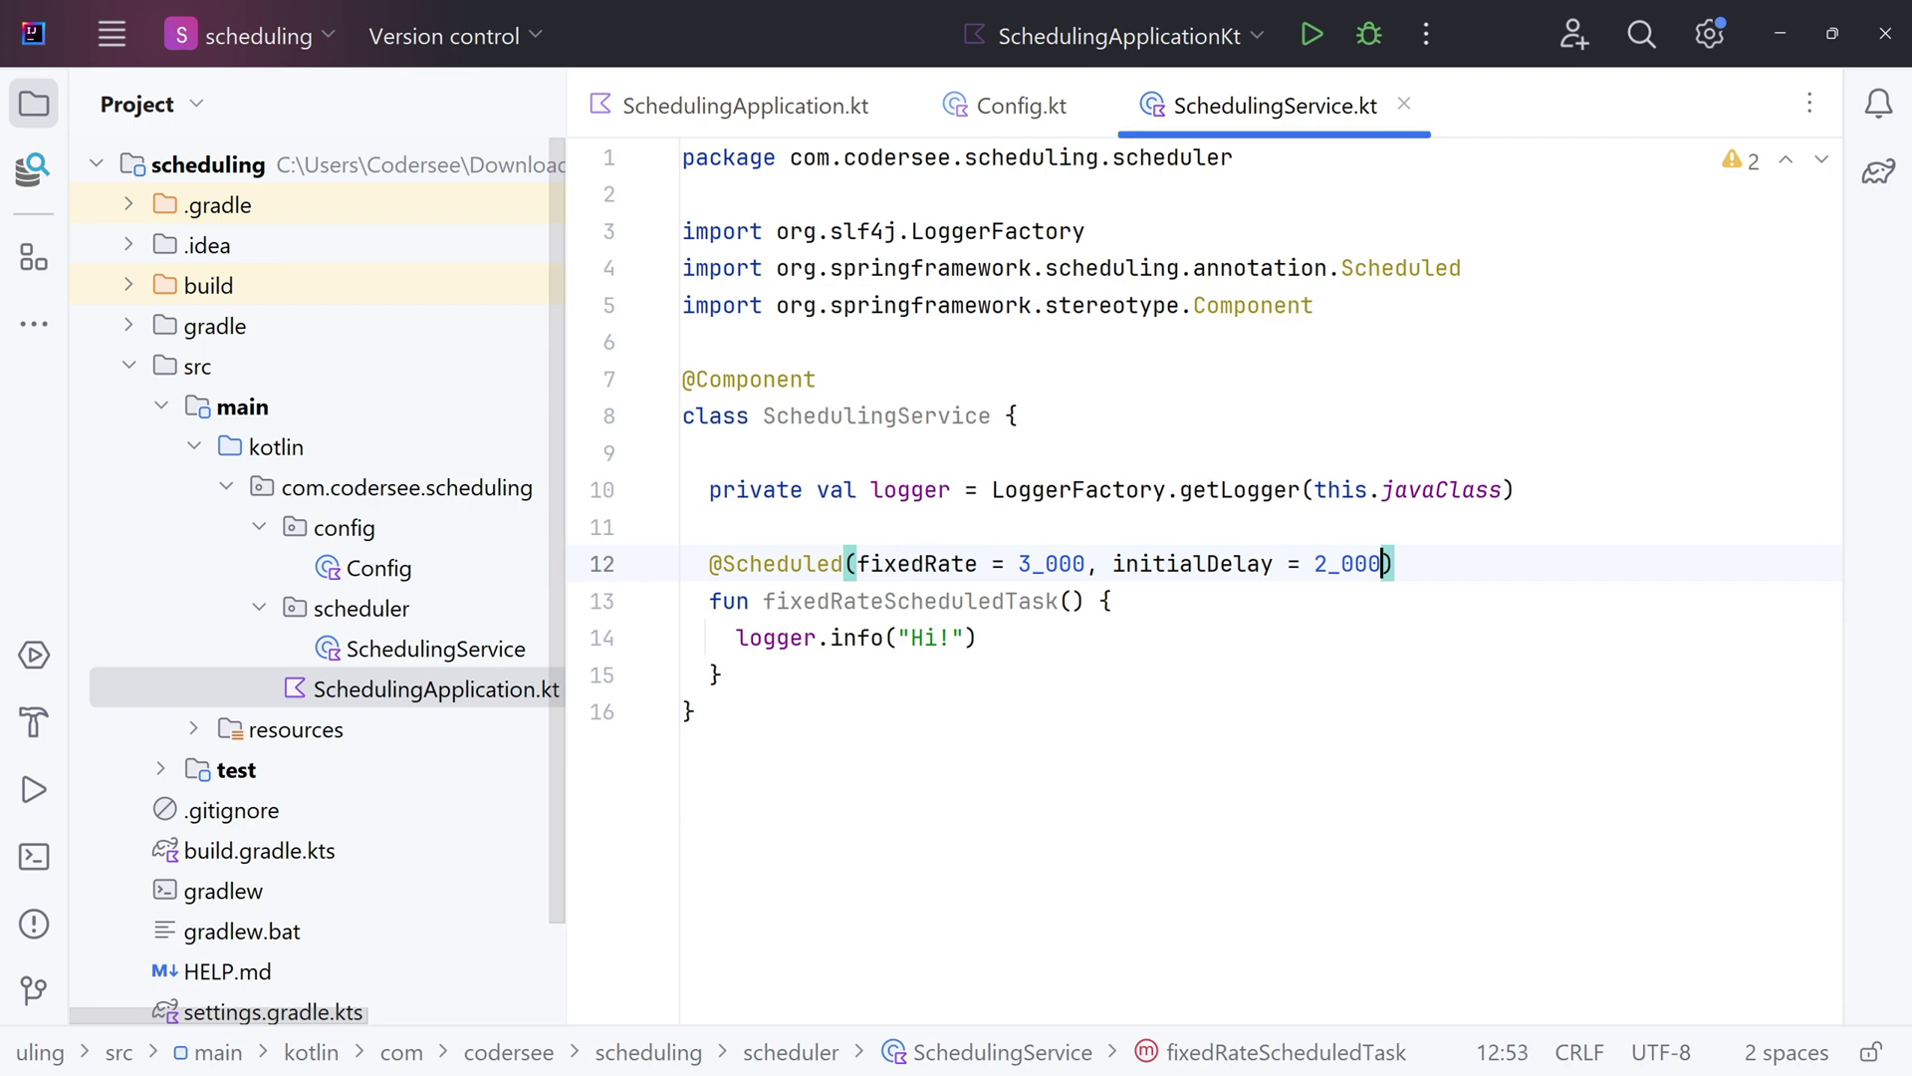
{"action": "key", "text": "Left"}
{"action": "key", "text": "Left"}
{"action": "key", "text": "Left"}
{"action": "key", "text": "BackSpace"}
{"action": "type", "text": "5"}
Step: Run the app, check the Hi! lines appear three seconds apart after a five-second delay, then stop it
{"action": "left_click", "coordinate": [1312, 35]}
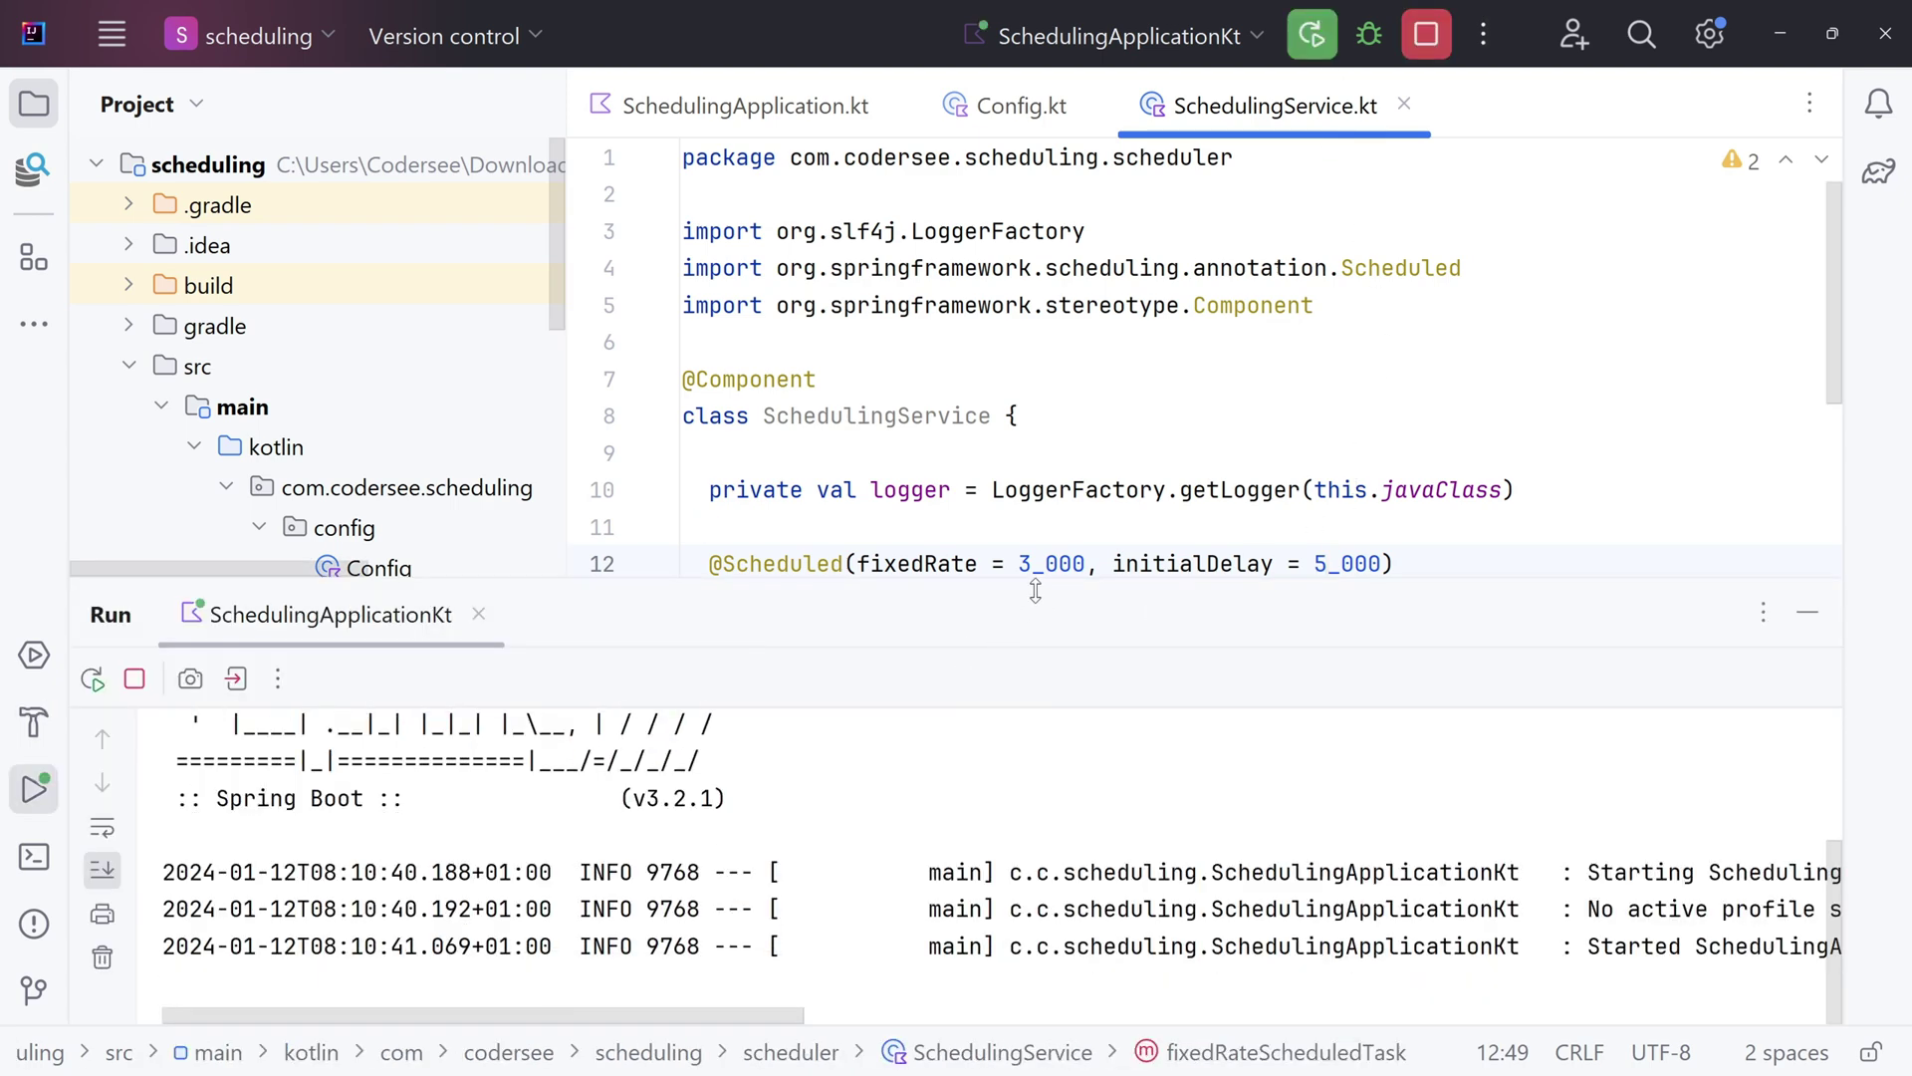
{"action": "left_click_drag", "start_coordinate": [1036, 591], "coordinate": [1091, 448]}
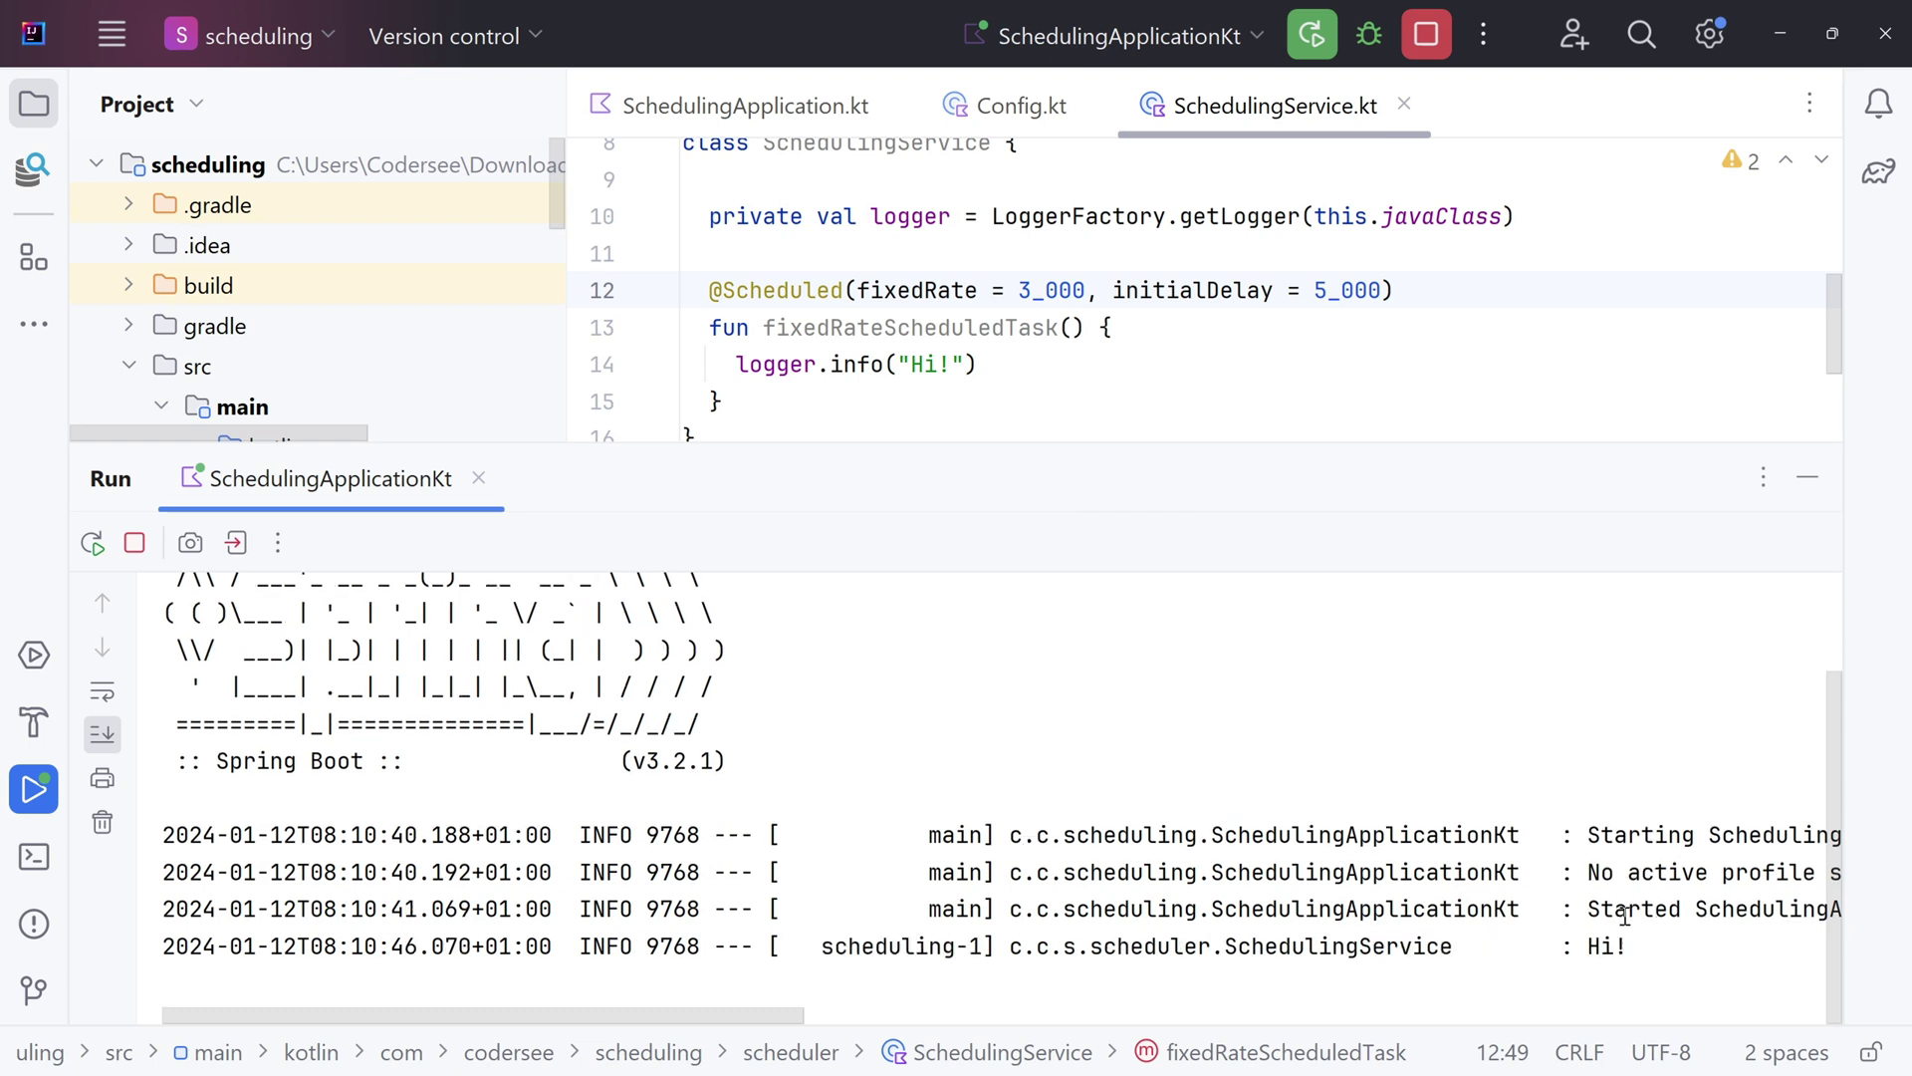
{"action": "left_click_drag", "start_coordinate": [392, 908], "coordinate": [419, 911]}
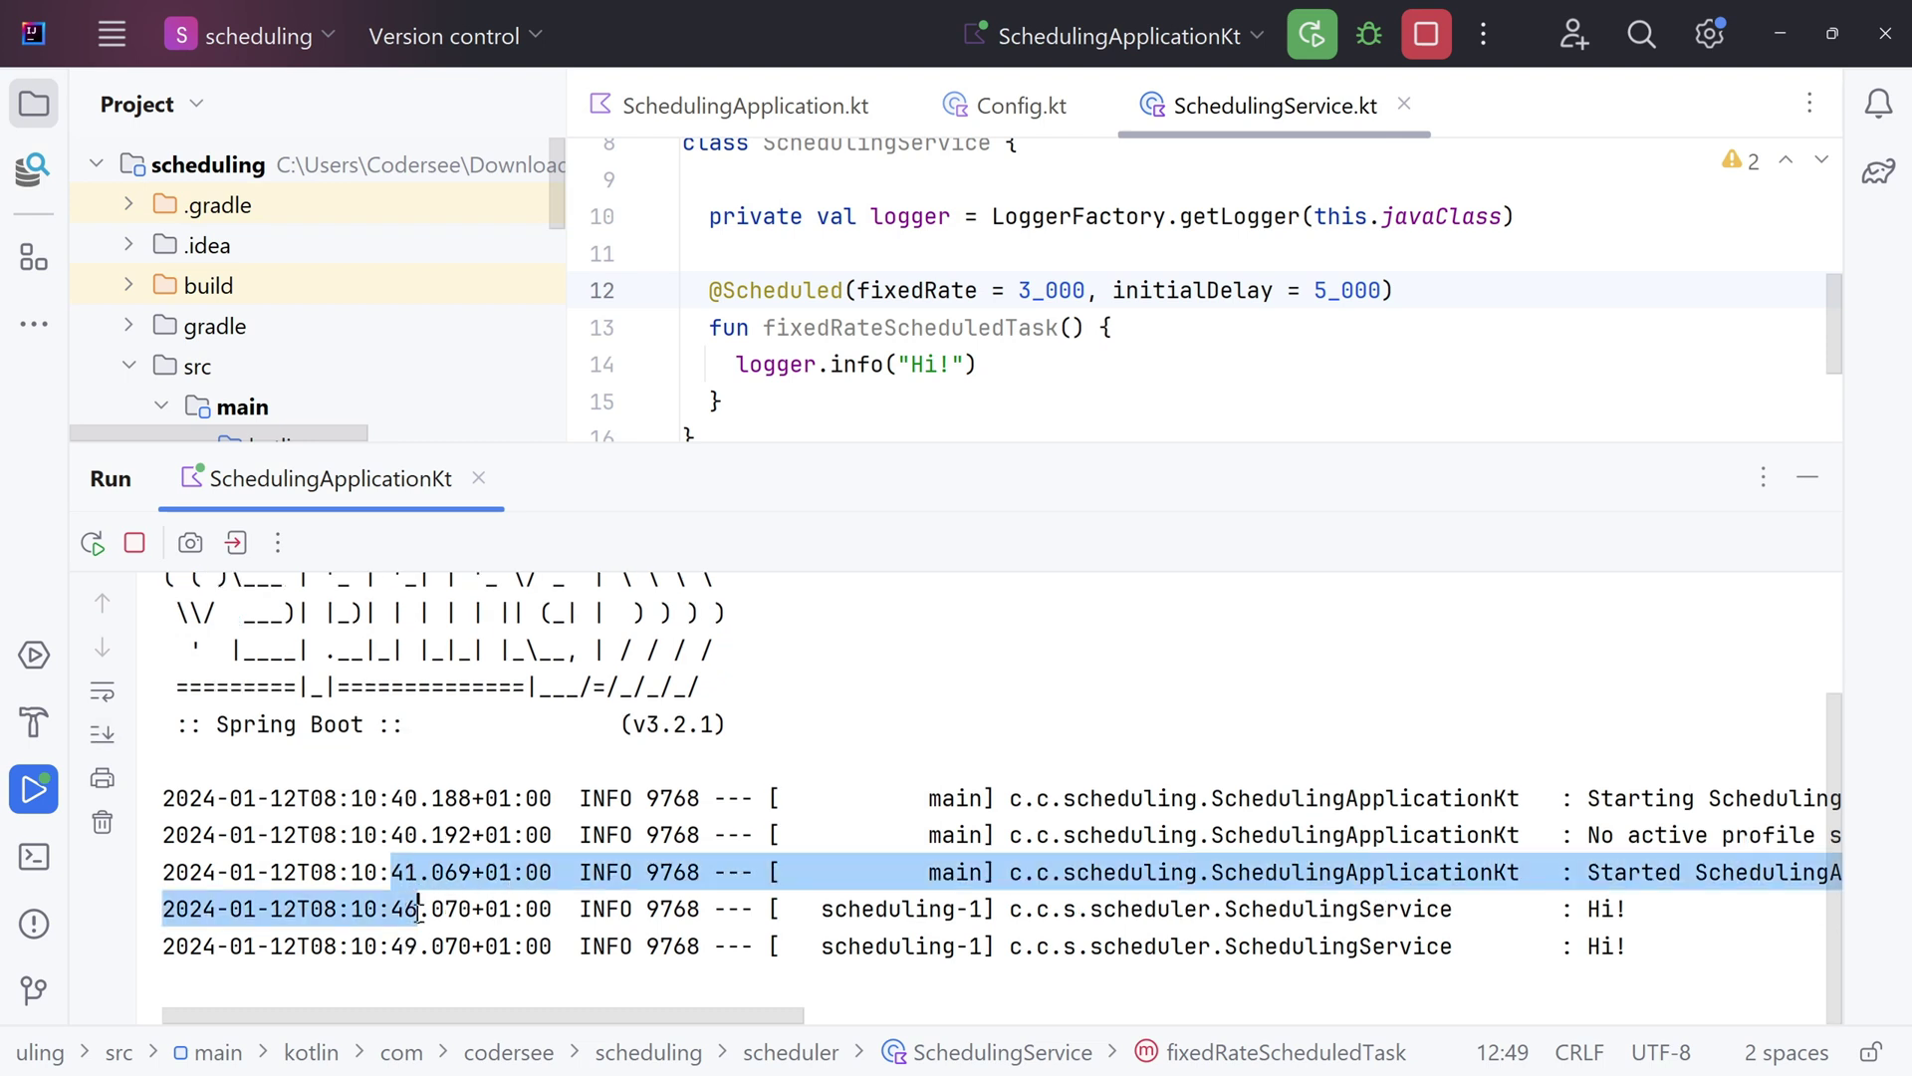
{"action": "left_click", "coordinate": [406, 871]}
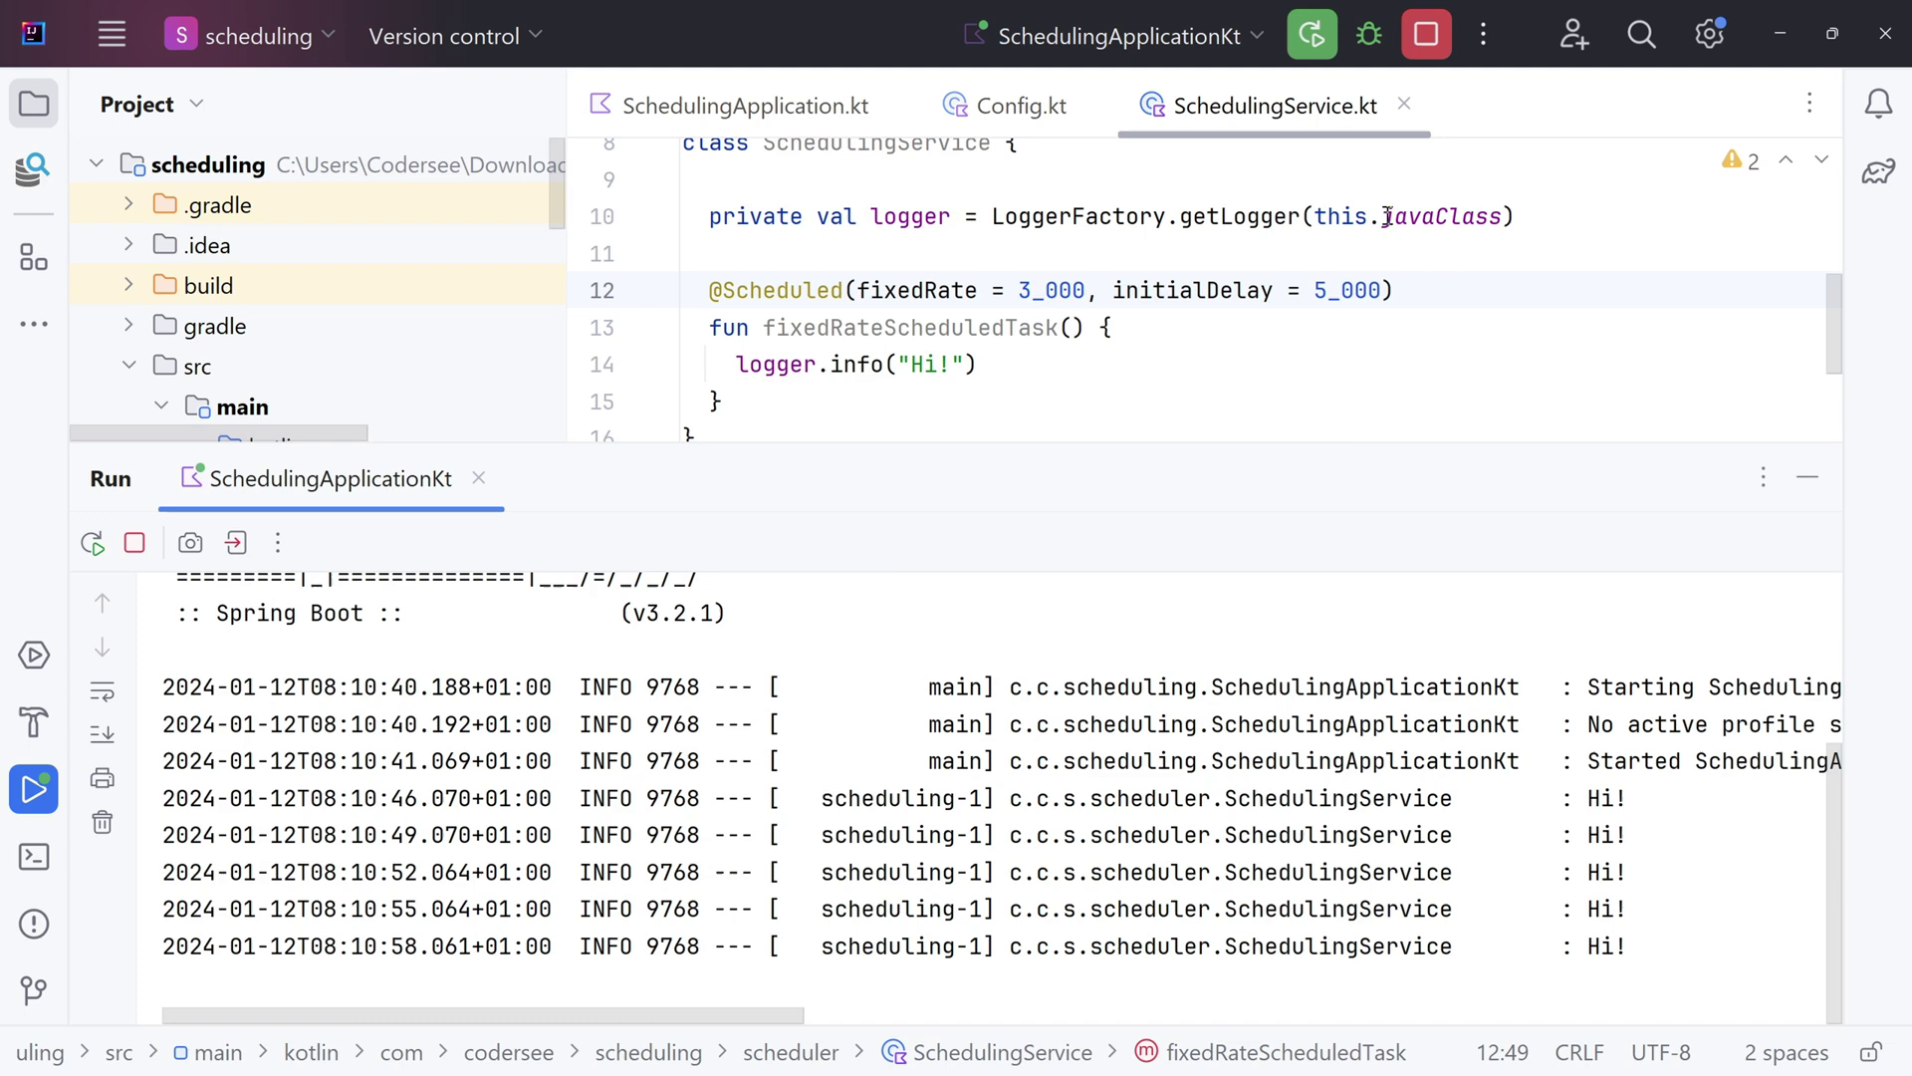
{"action": "left_click", "coordinate": [1427, 37]}
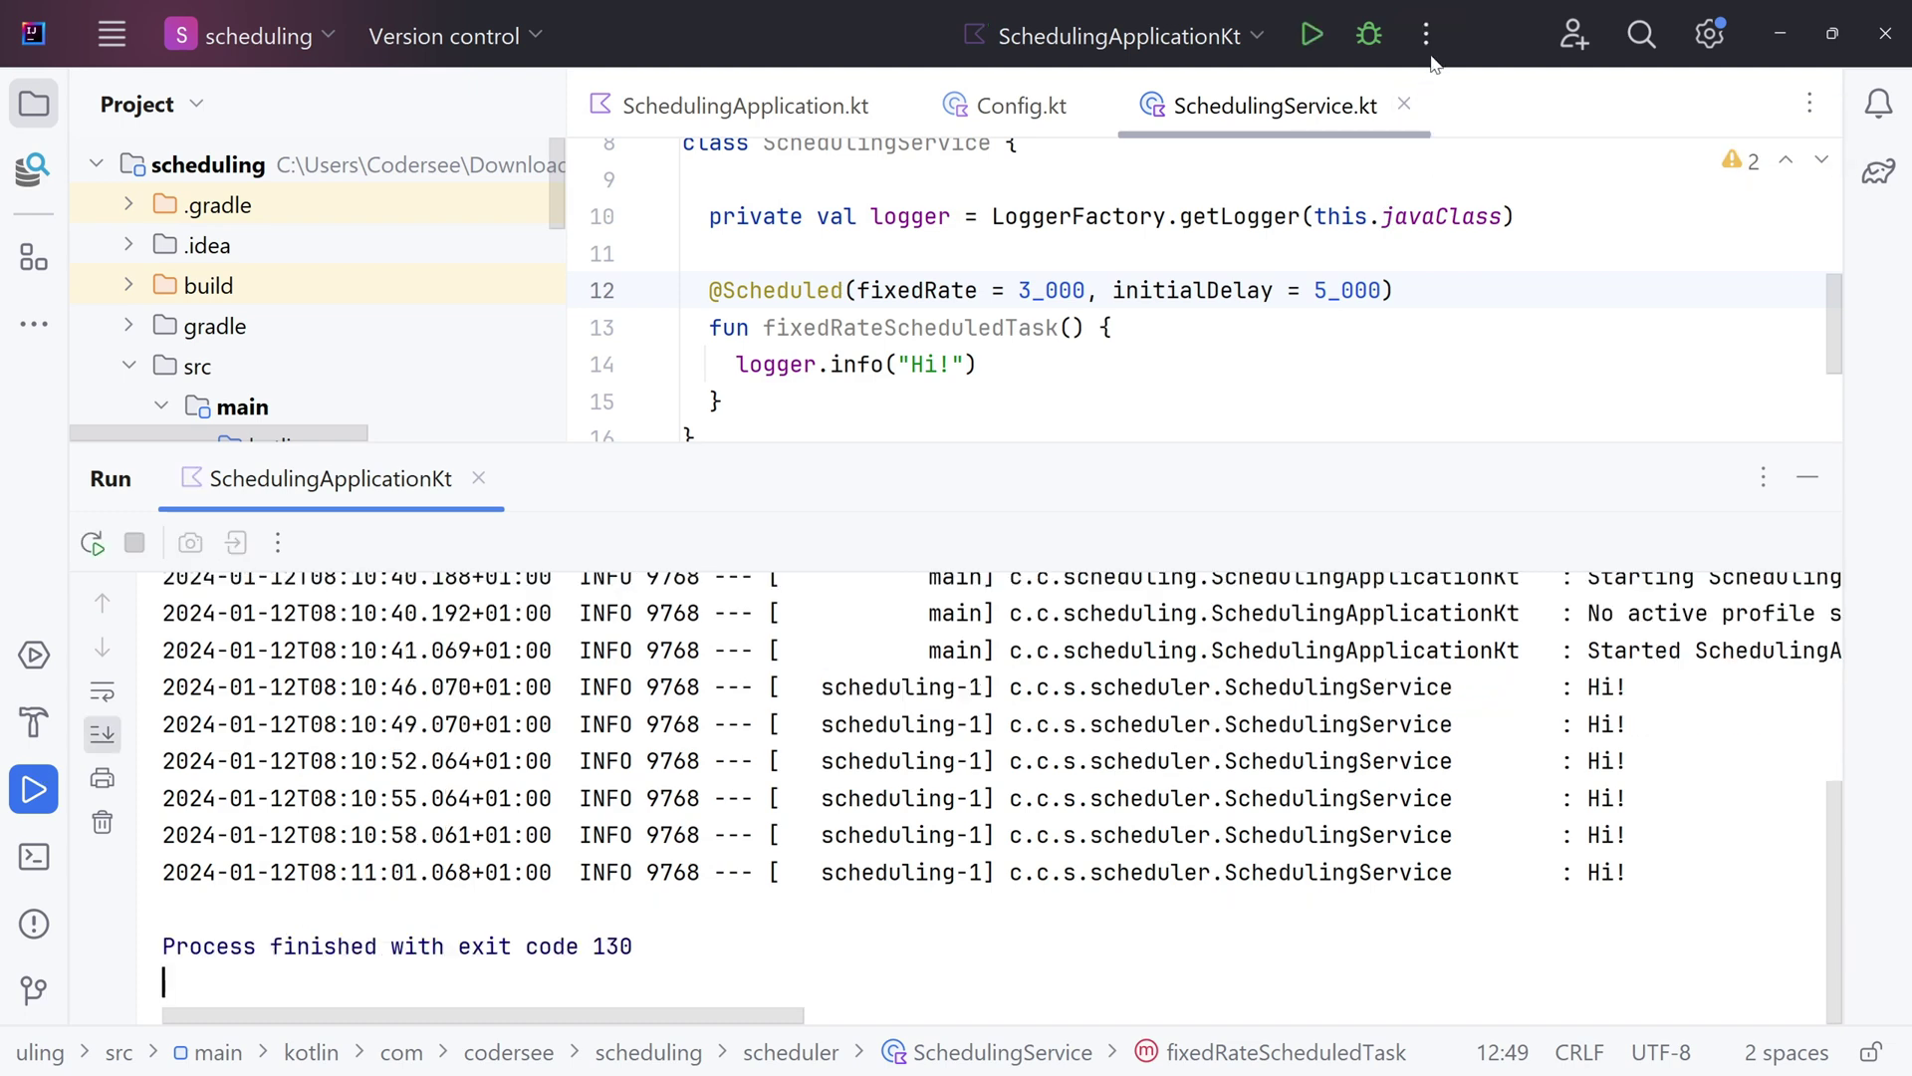
Step: Close the run output and navigate to the source of the Scheduled annotation
{"action": "left_click", "coordinate": [1806, 476]}
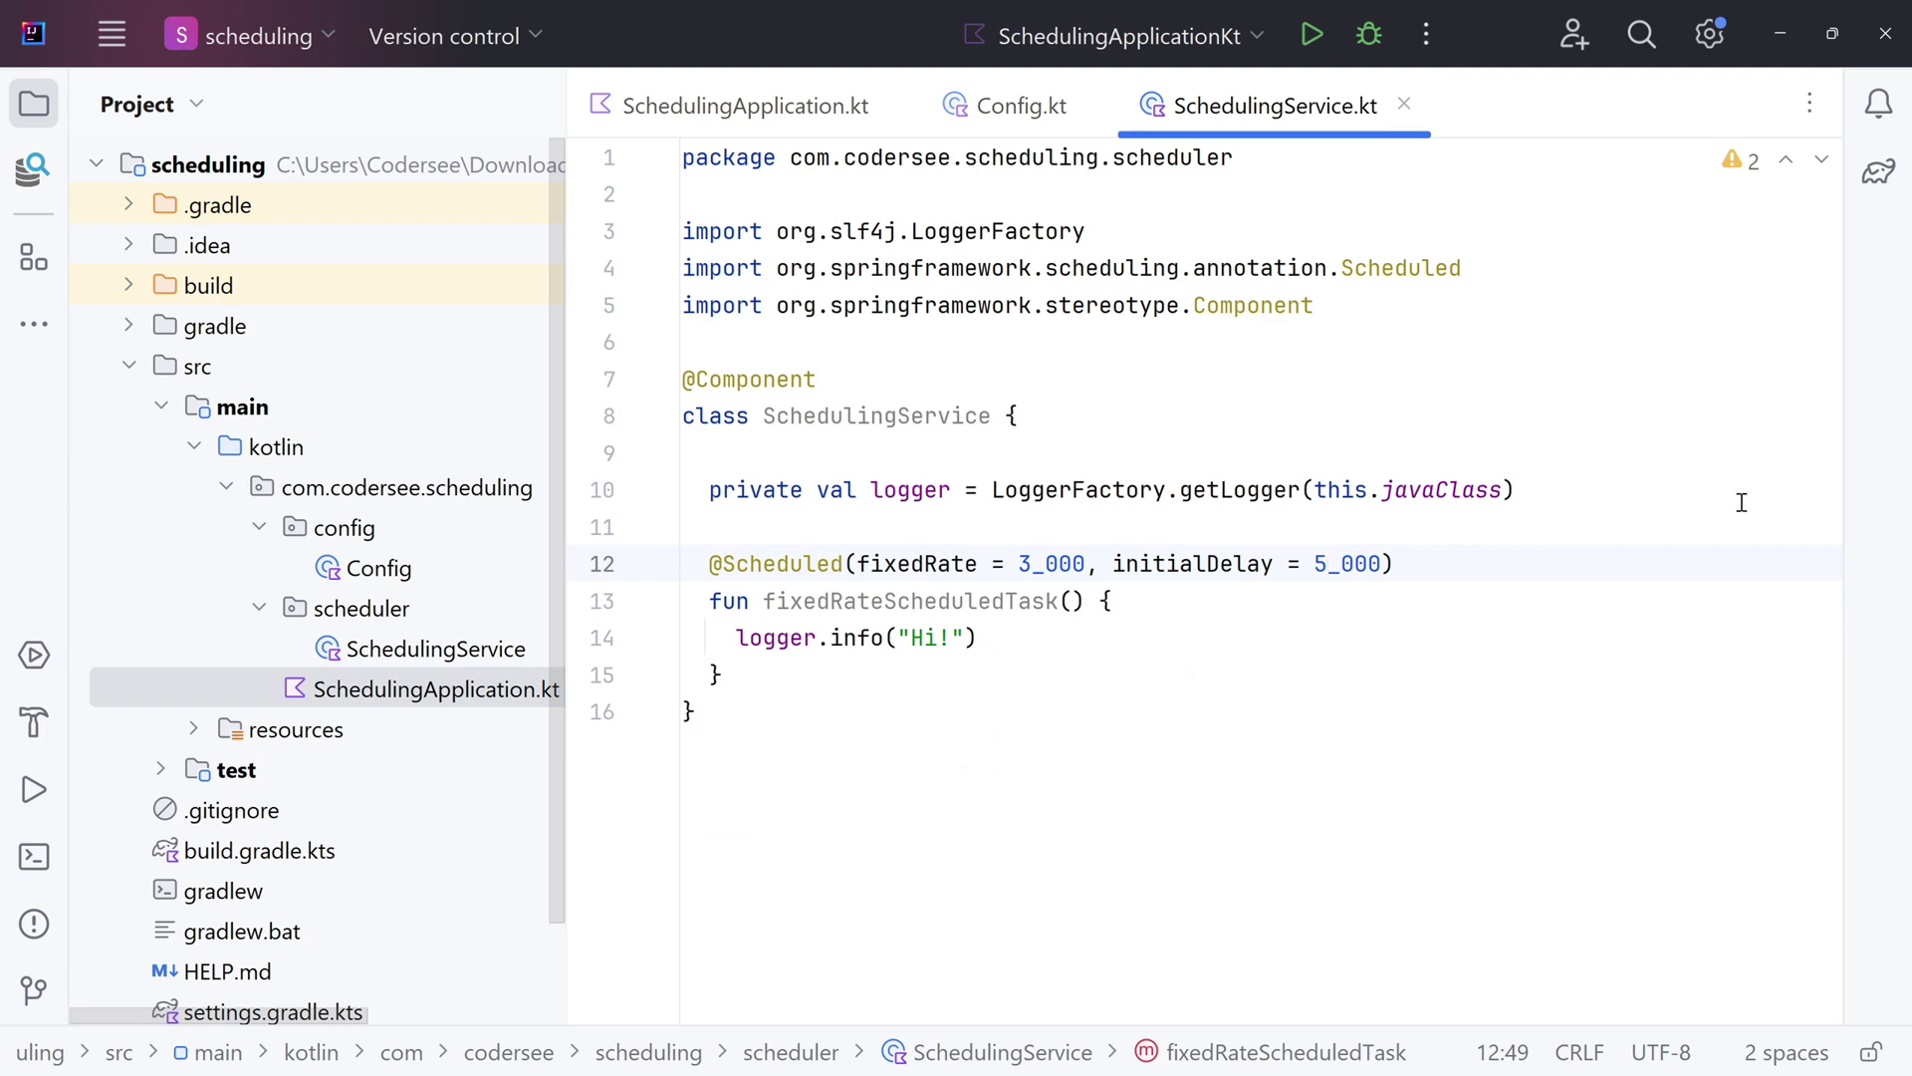
{"action": "left_click", "coordinate": [776, 563], "text": "ctrl"}
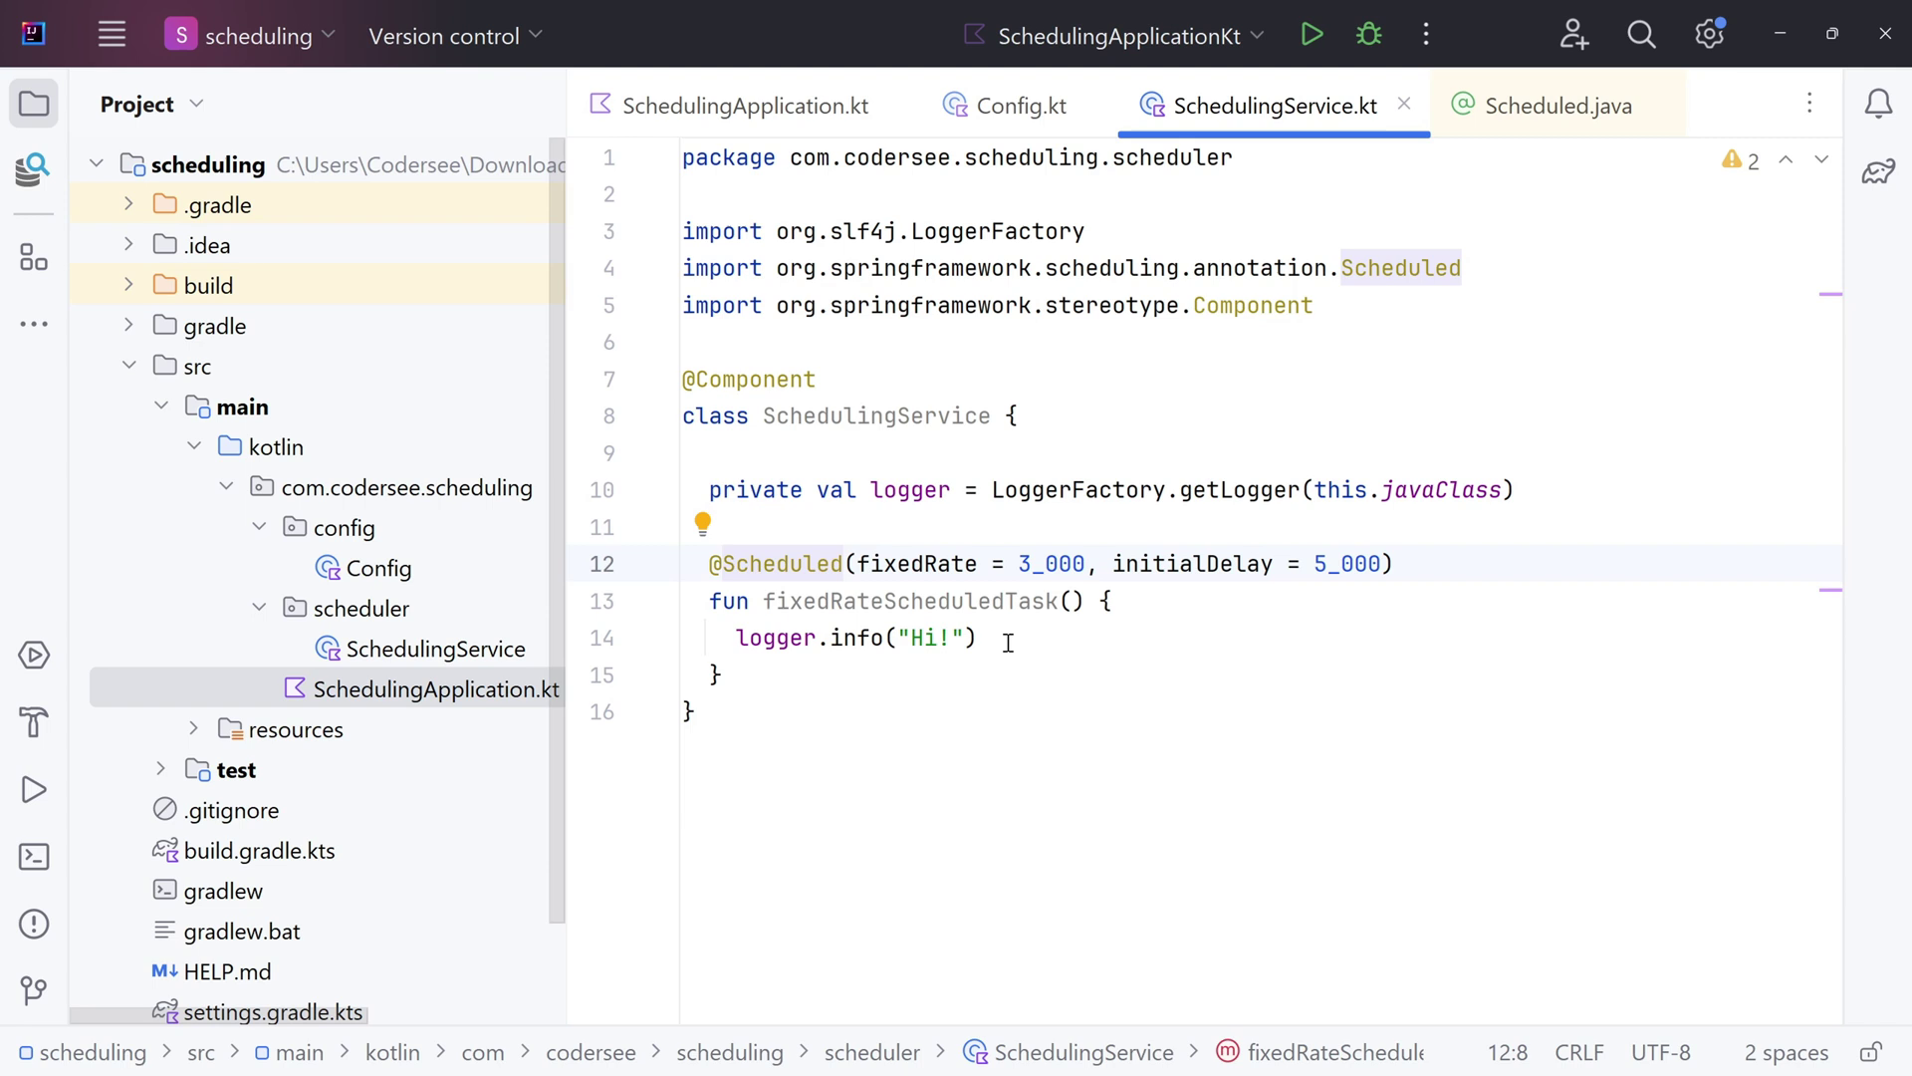
Step: Change the log message to "Before!" and duplicate the line as an "After!" log
{"action": "left_click_drag", "start_coordinate": [1008, 643], "coordinate": [737, 638]}
{"action": "left_click_drag", "start_coordinate": [913, 638], "coordinate": [939, 636]}
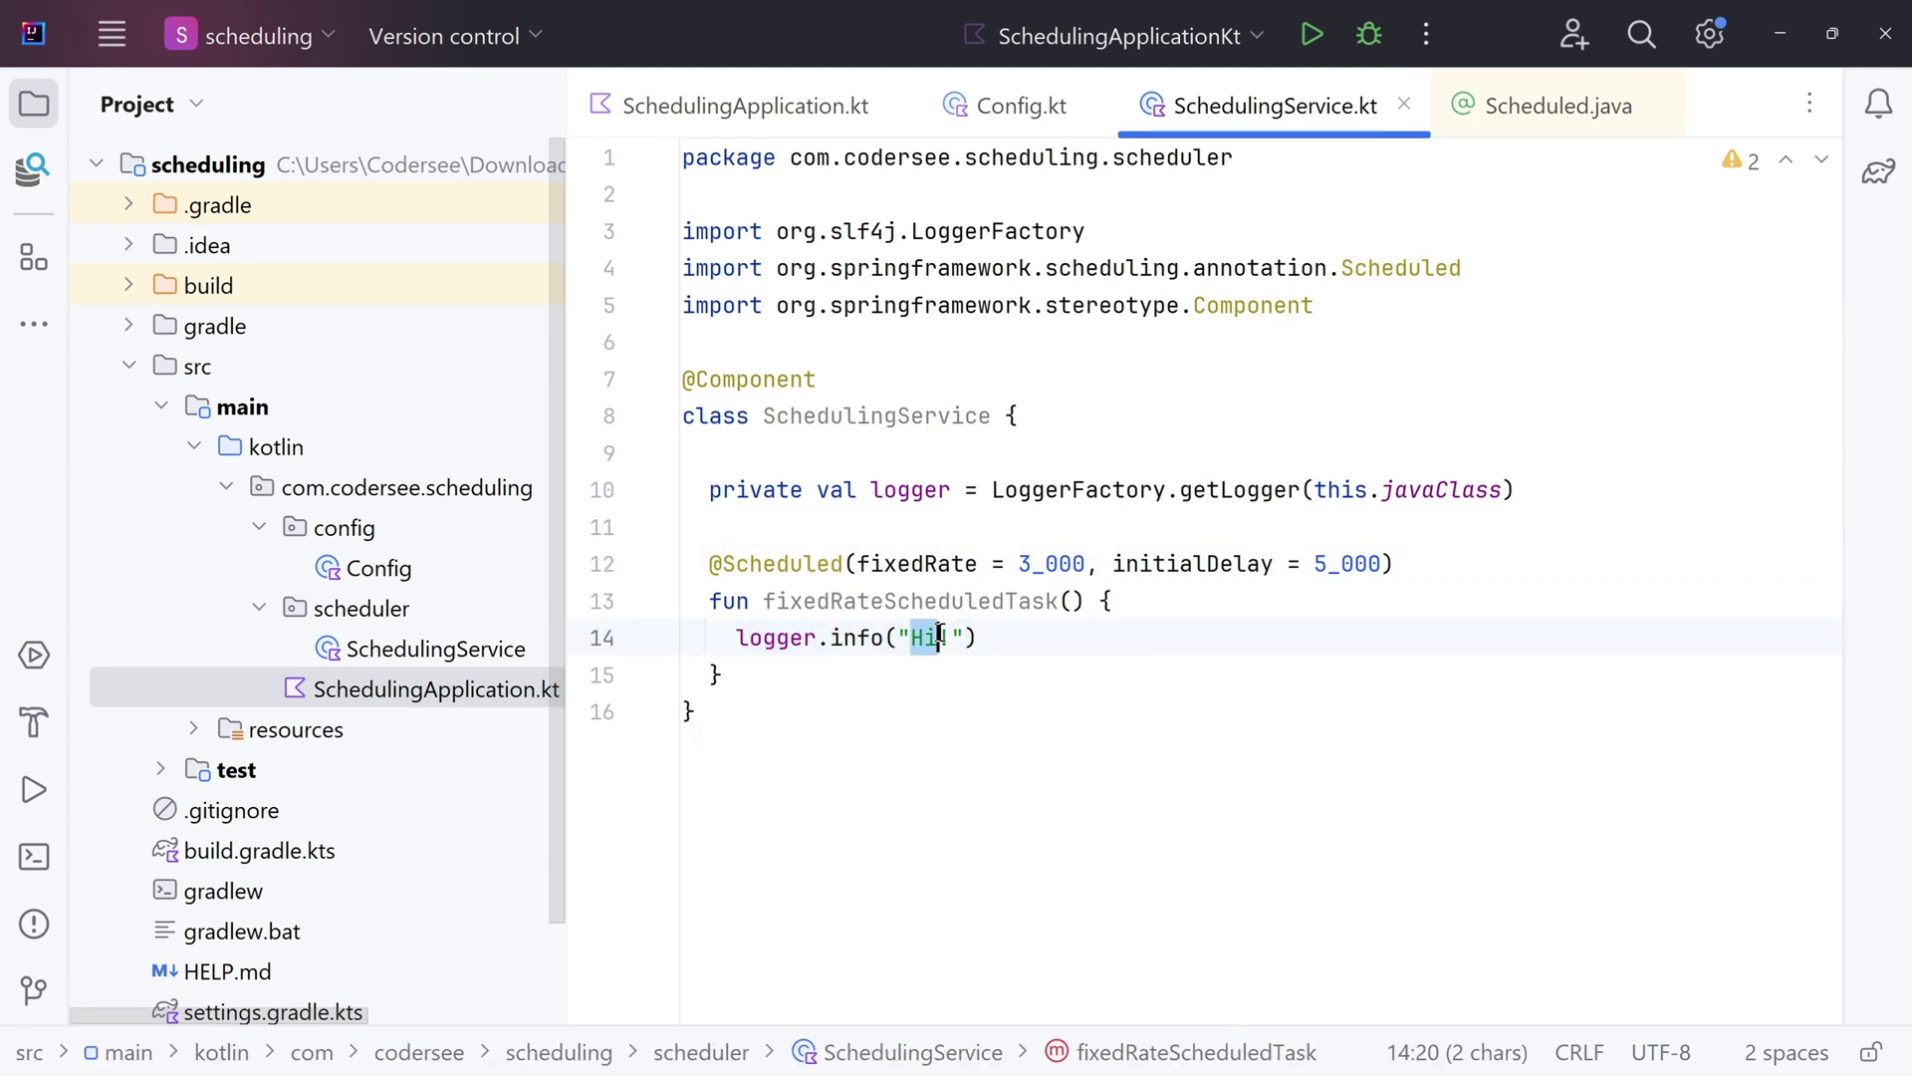
{"action": "type", "text": "Before"}
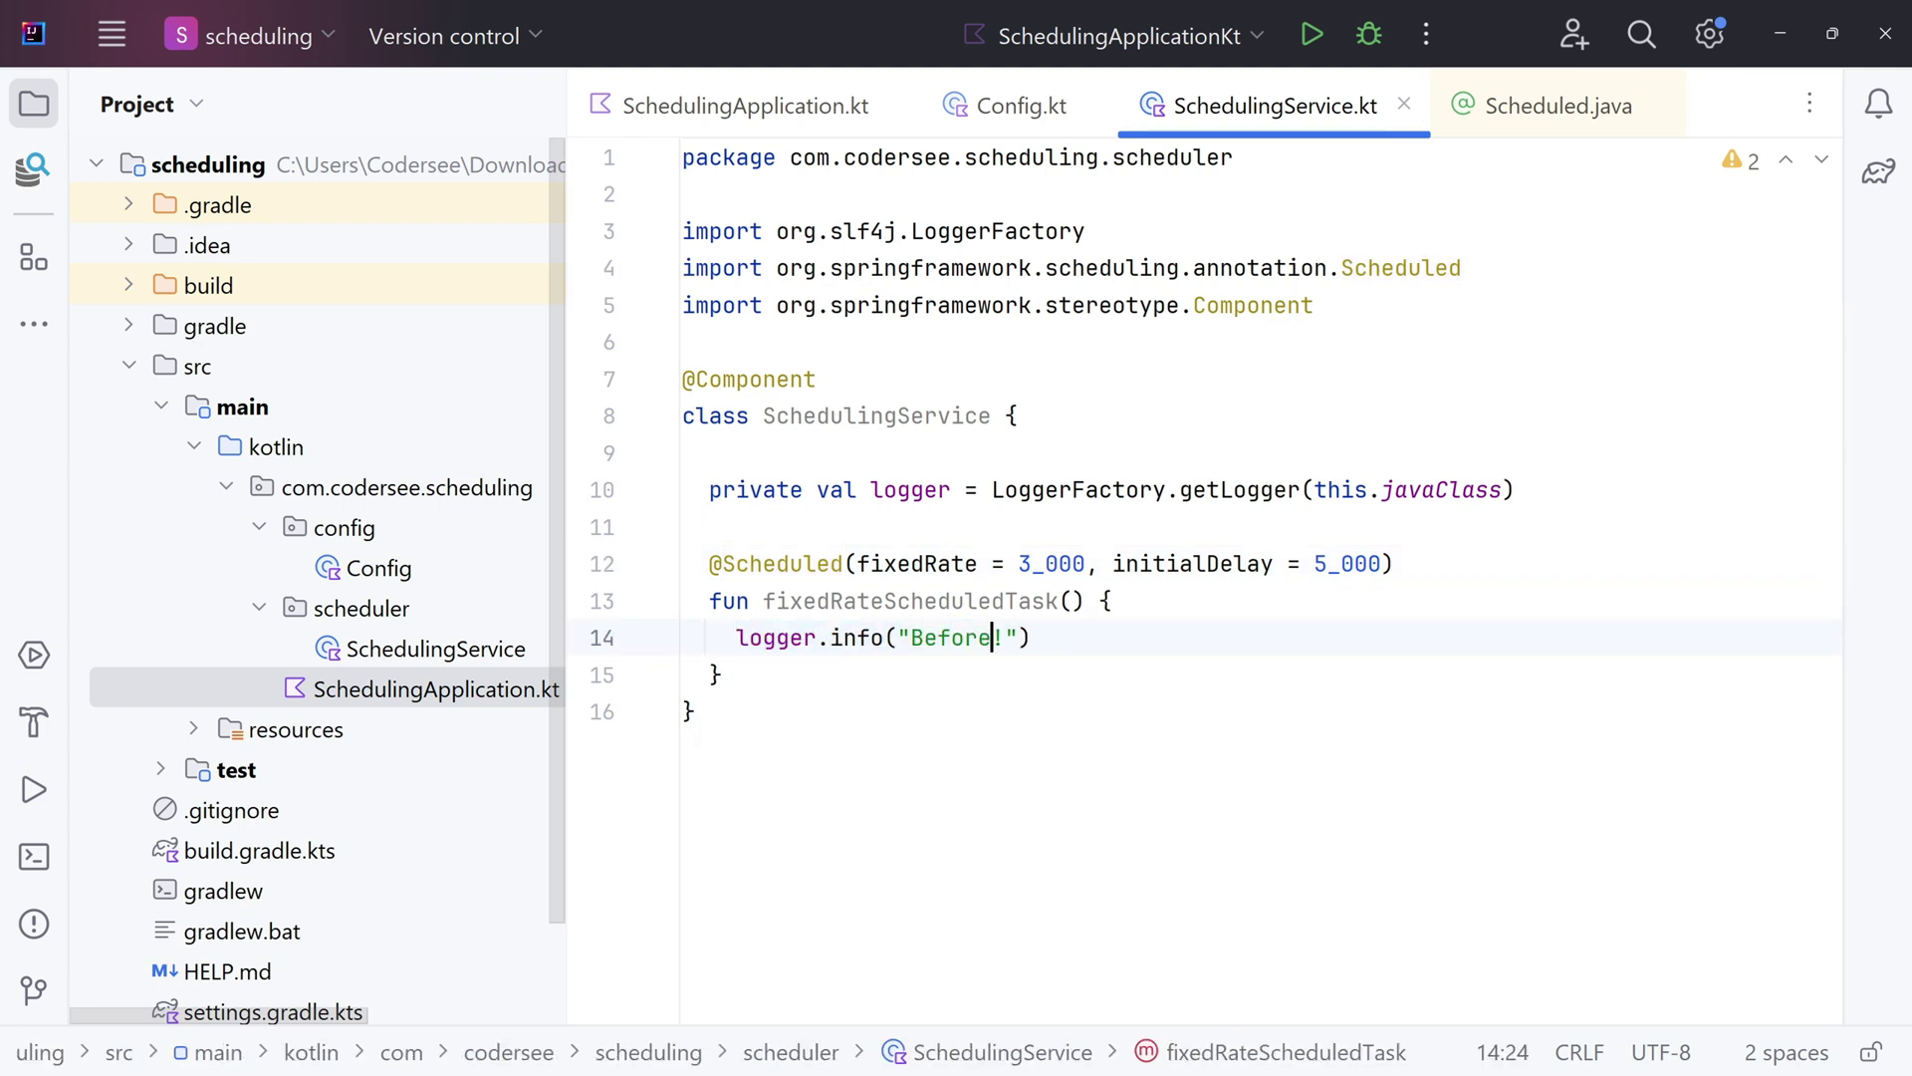
{"action": "key", "text": "ctrl+d"}
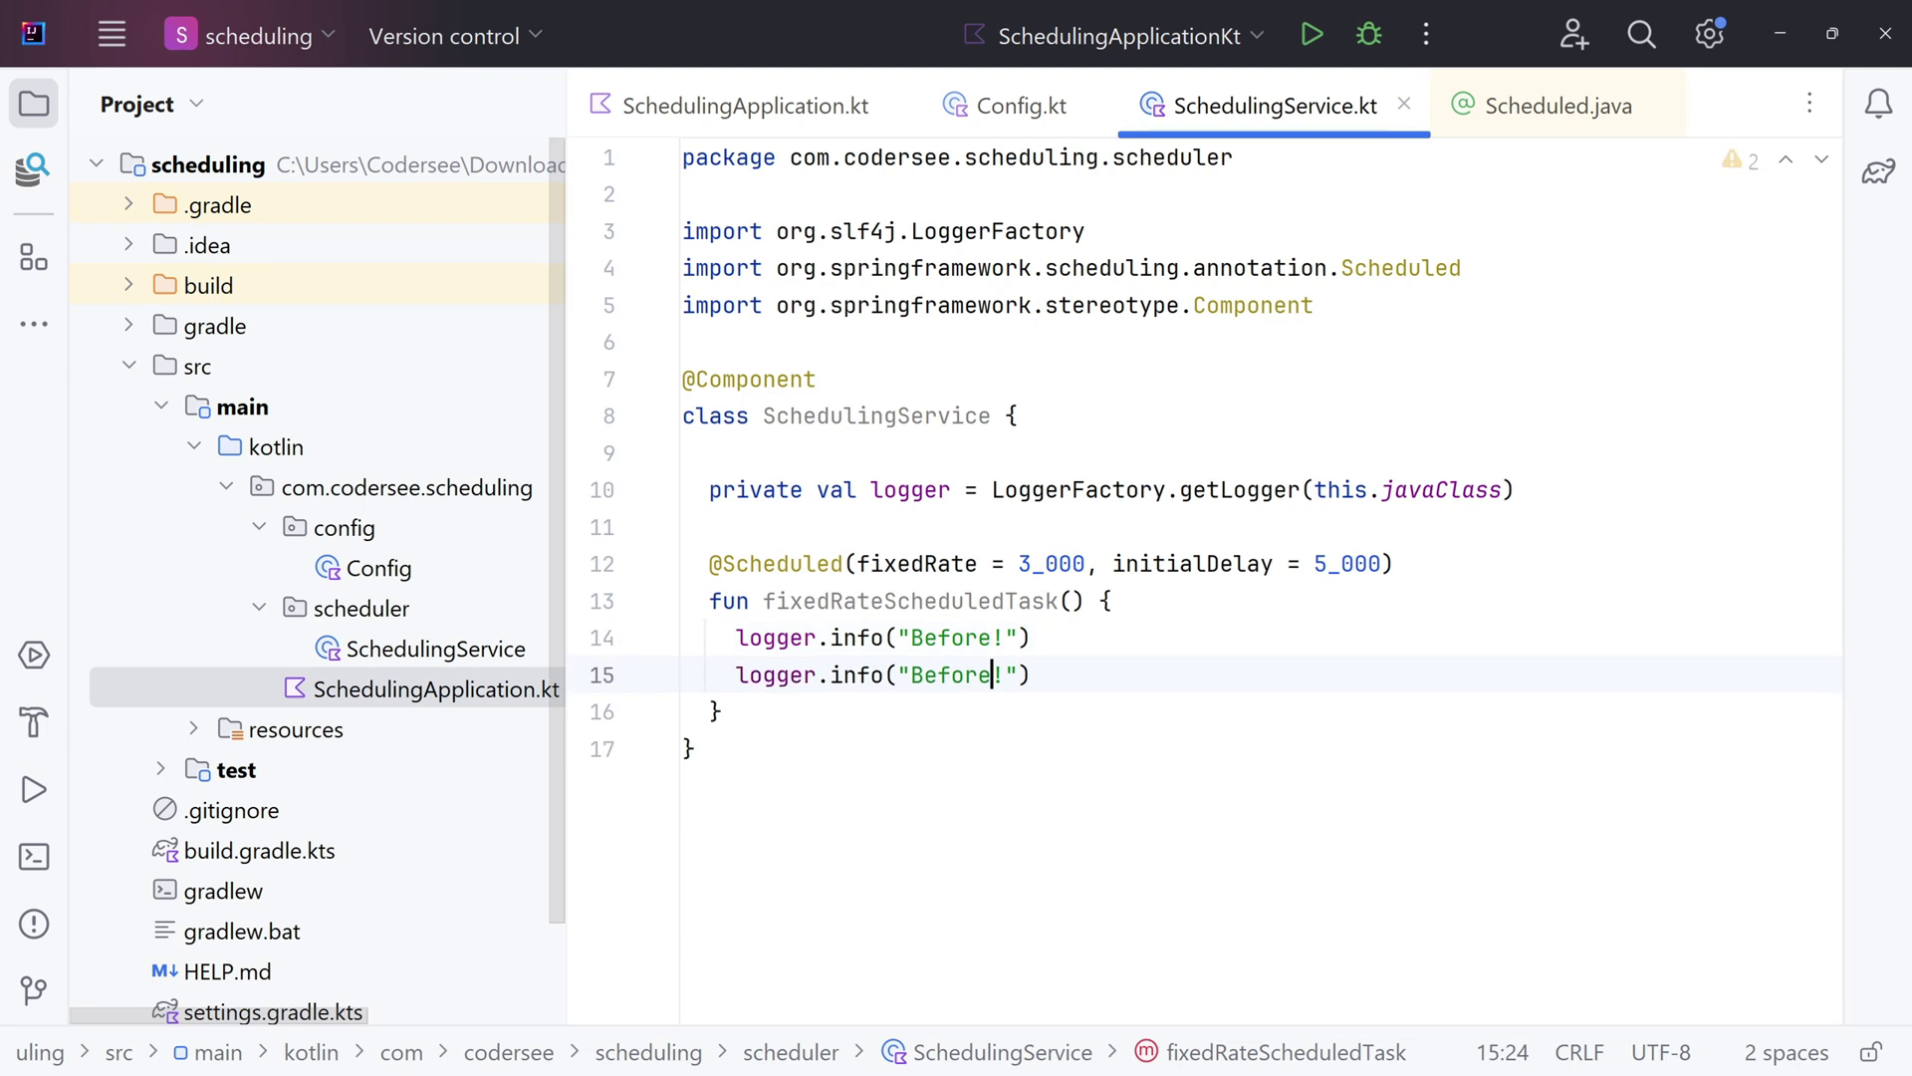
{"action": "key", "text": "ctrl+shift+Left"}
{"action": "type", "text": "After"}
Step: Insert Thread.sleep(6_000) between the Before! and After! log statements
{"action": "key", "text": "Up"}
{"action": "key", "text": "End"}
{"action": "key", "text": "Return"}
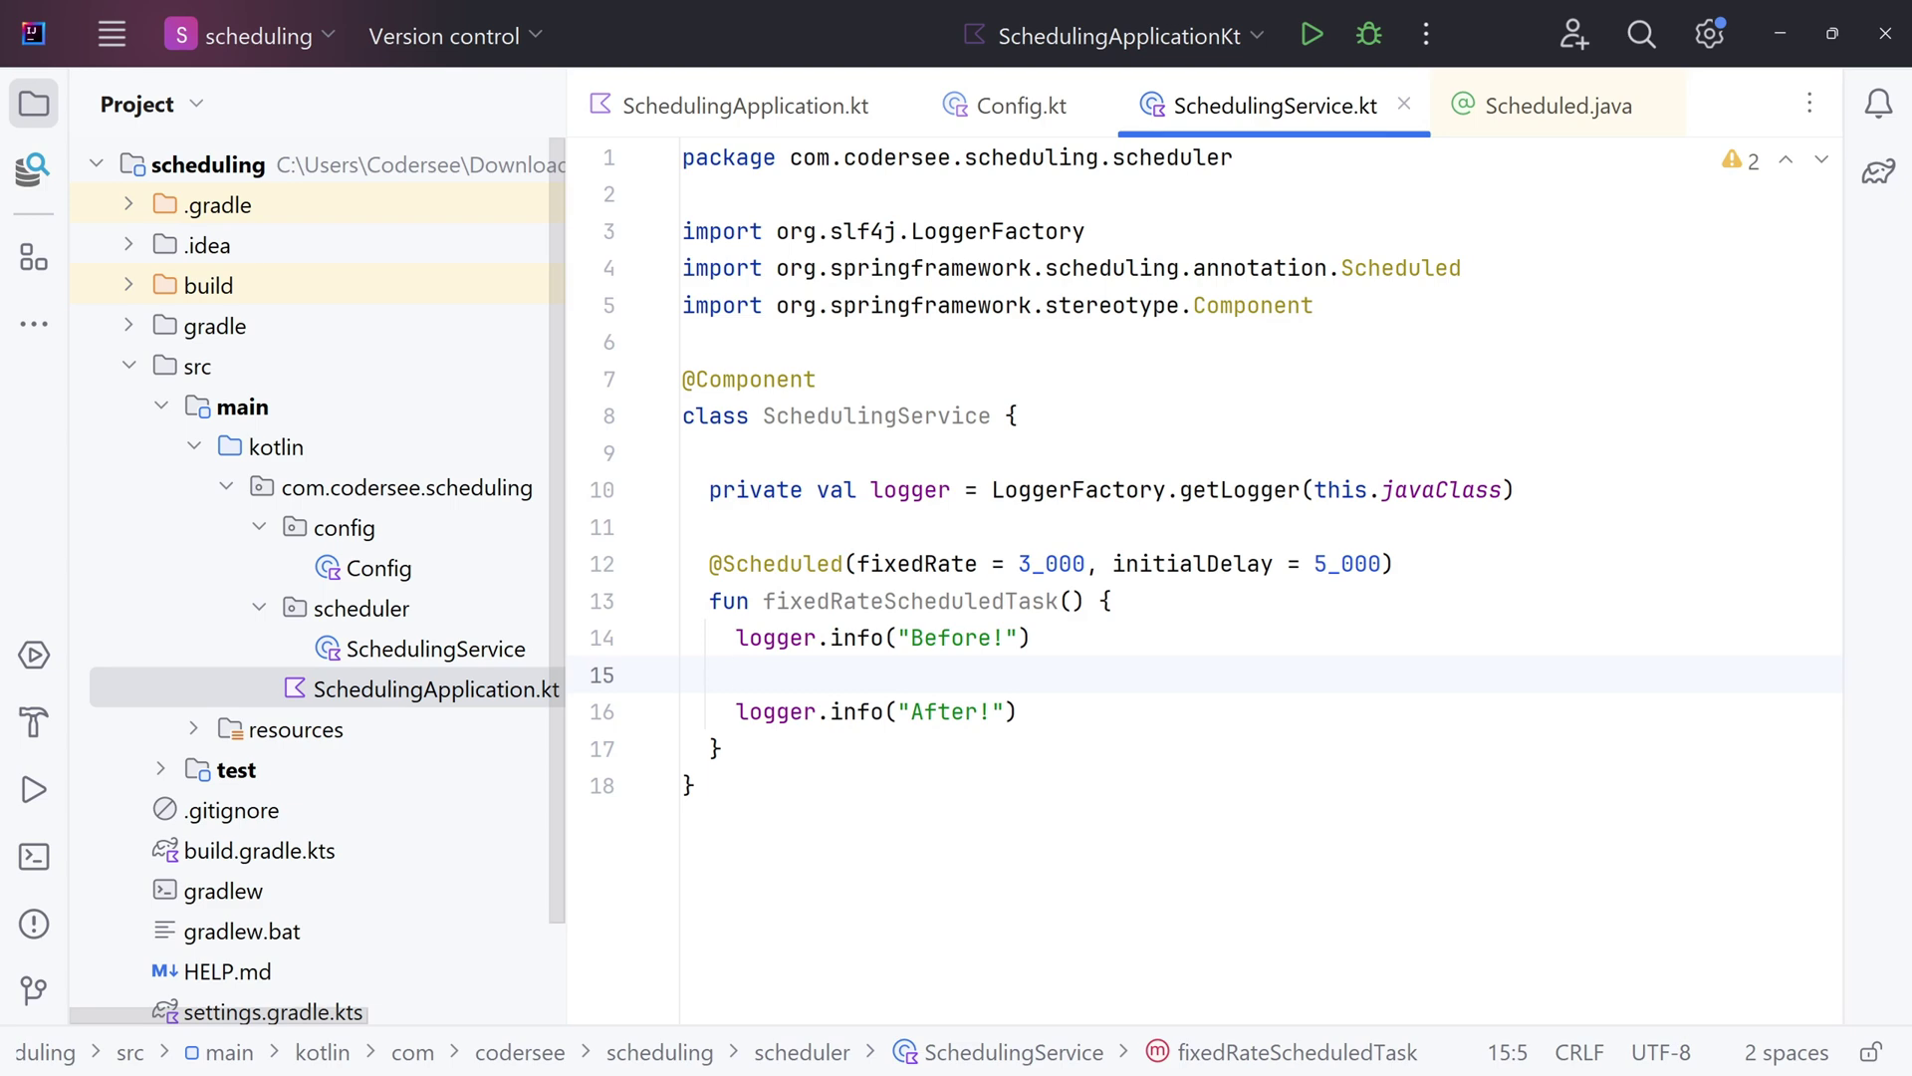
{"action": "type", "text": "Threa"}
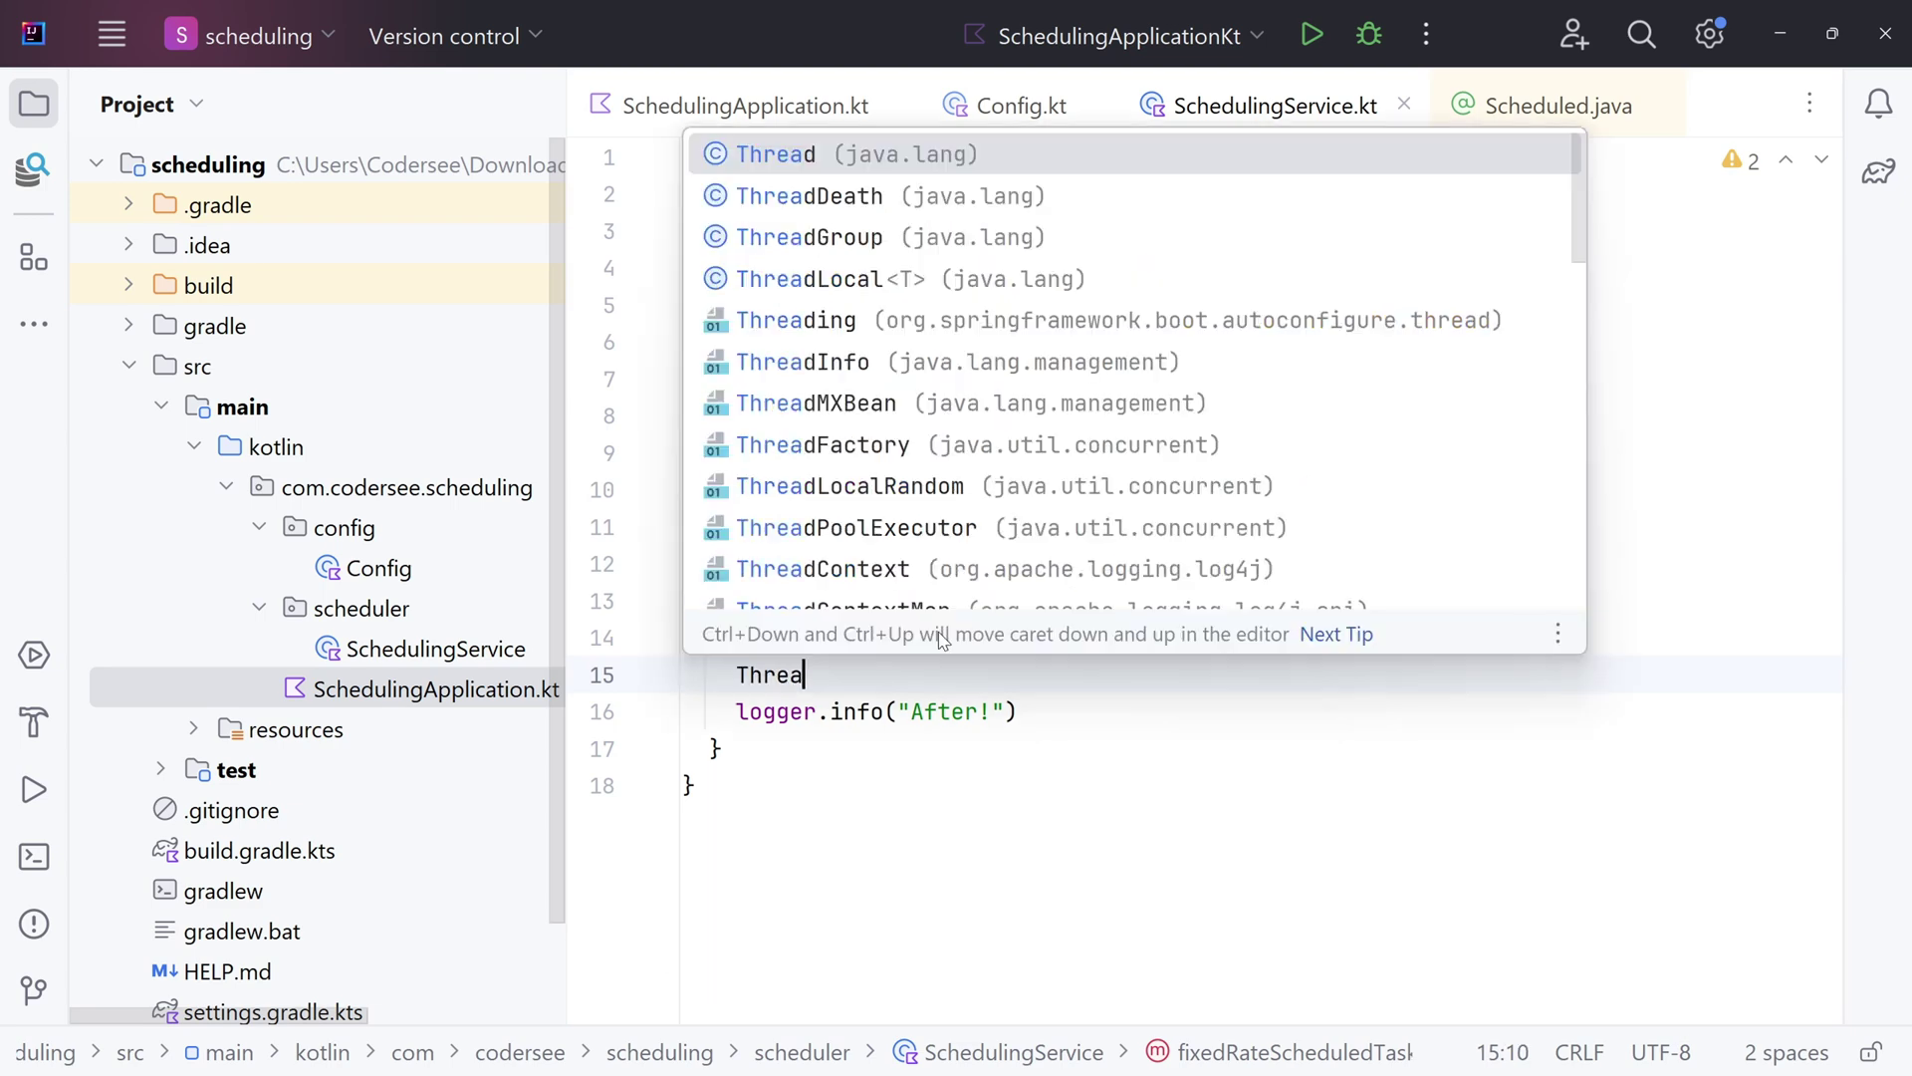
{"action": "type", "text": "d.sle"}
{"action": "key", "text": "Return"}
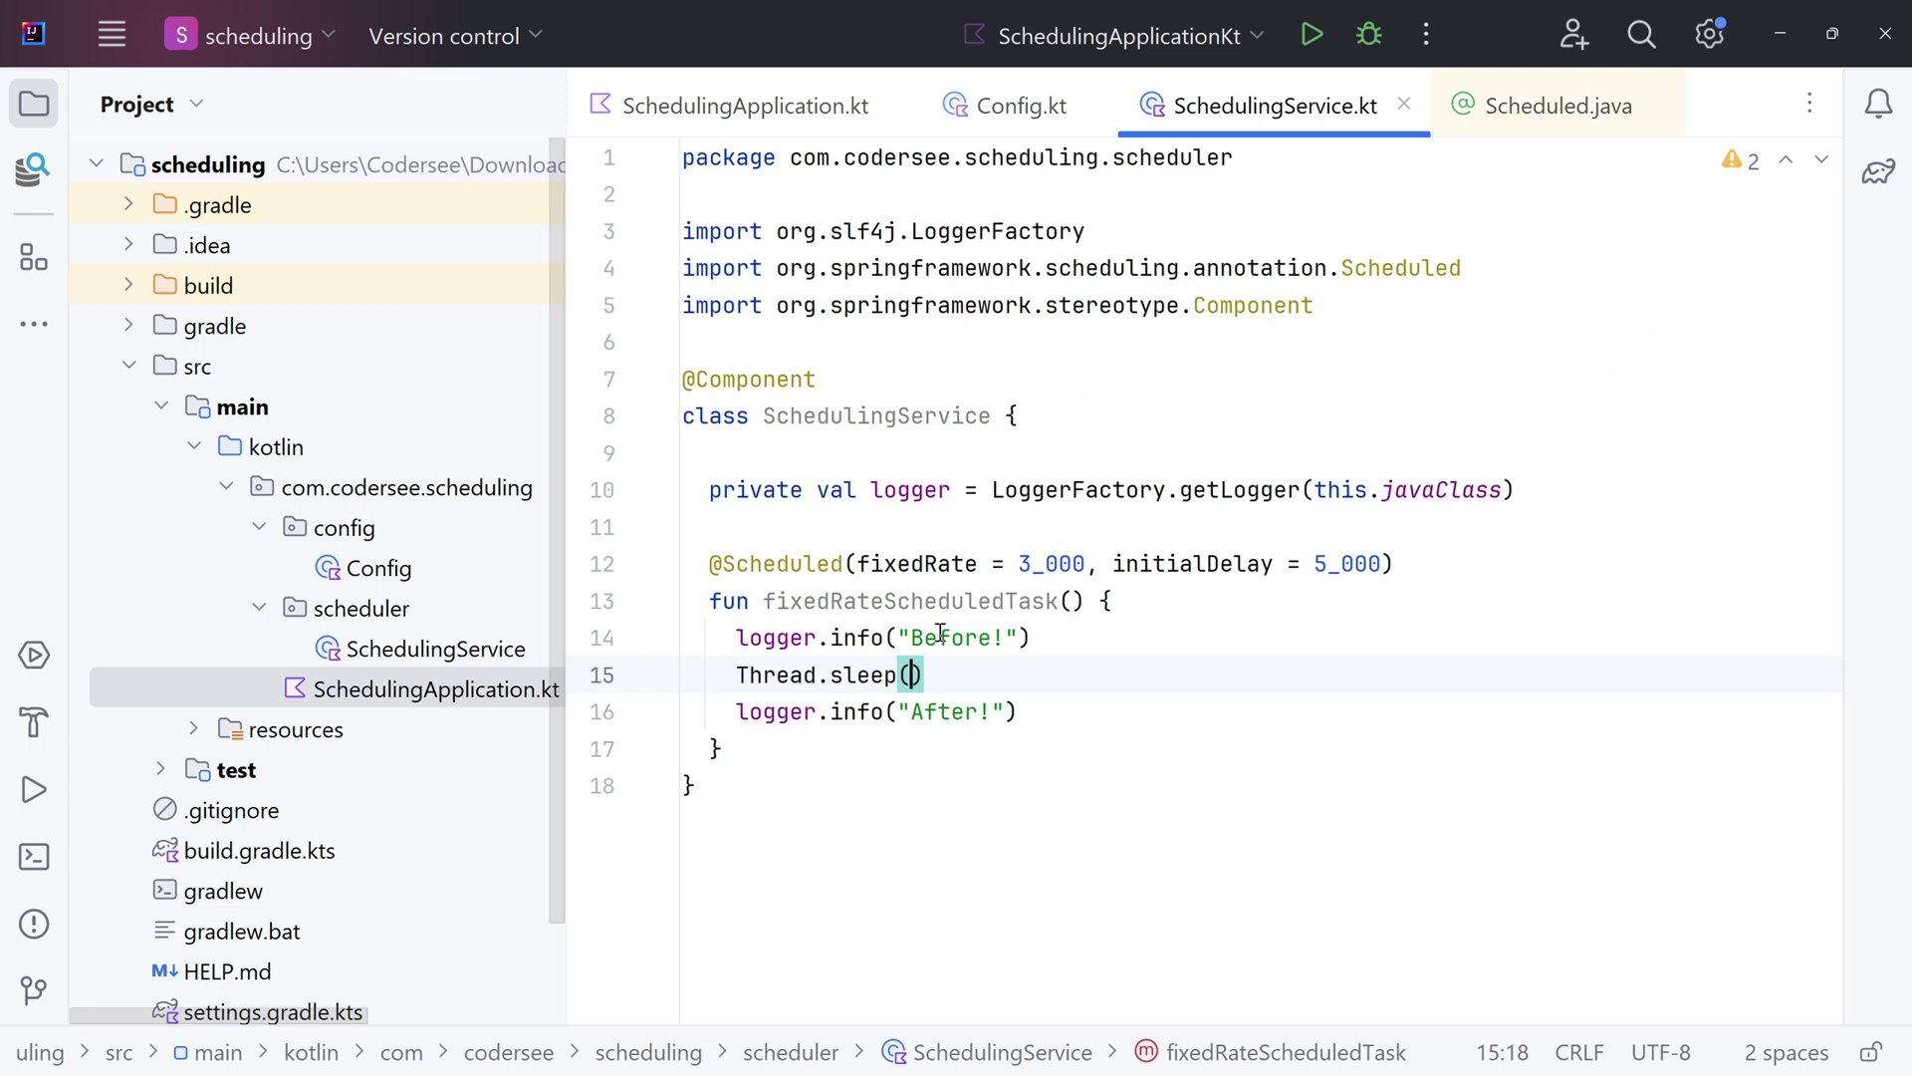
{"action": "type", "text": "6_00"}
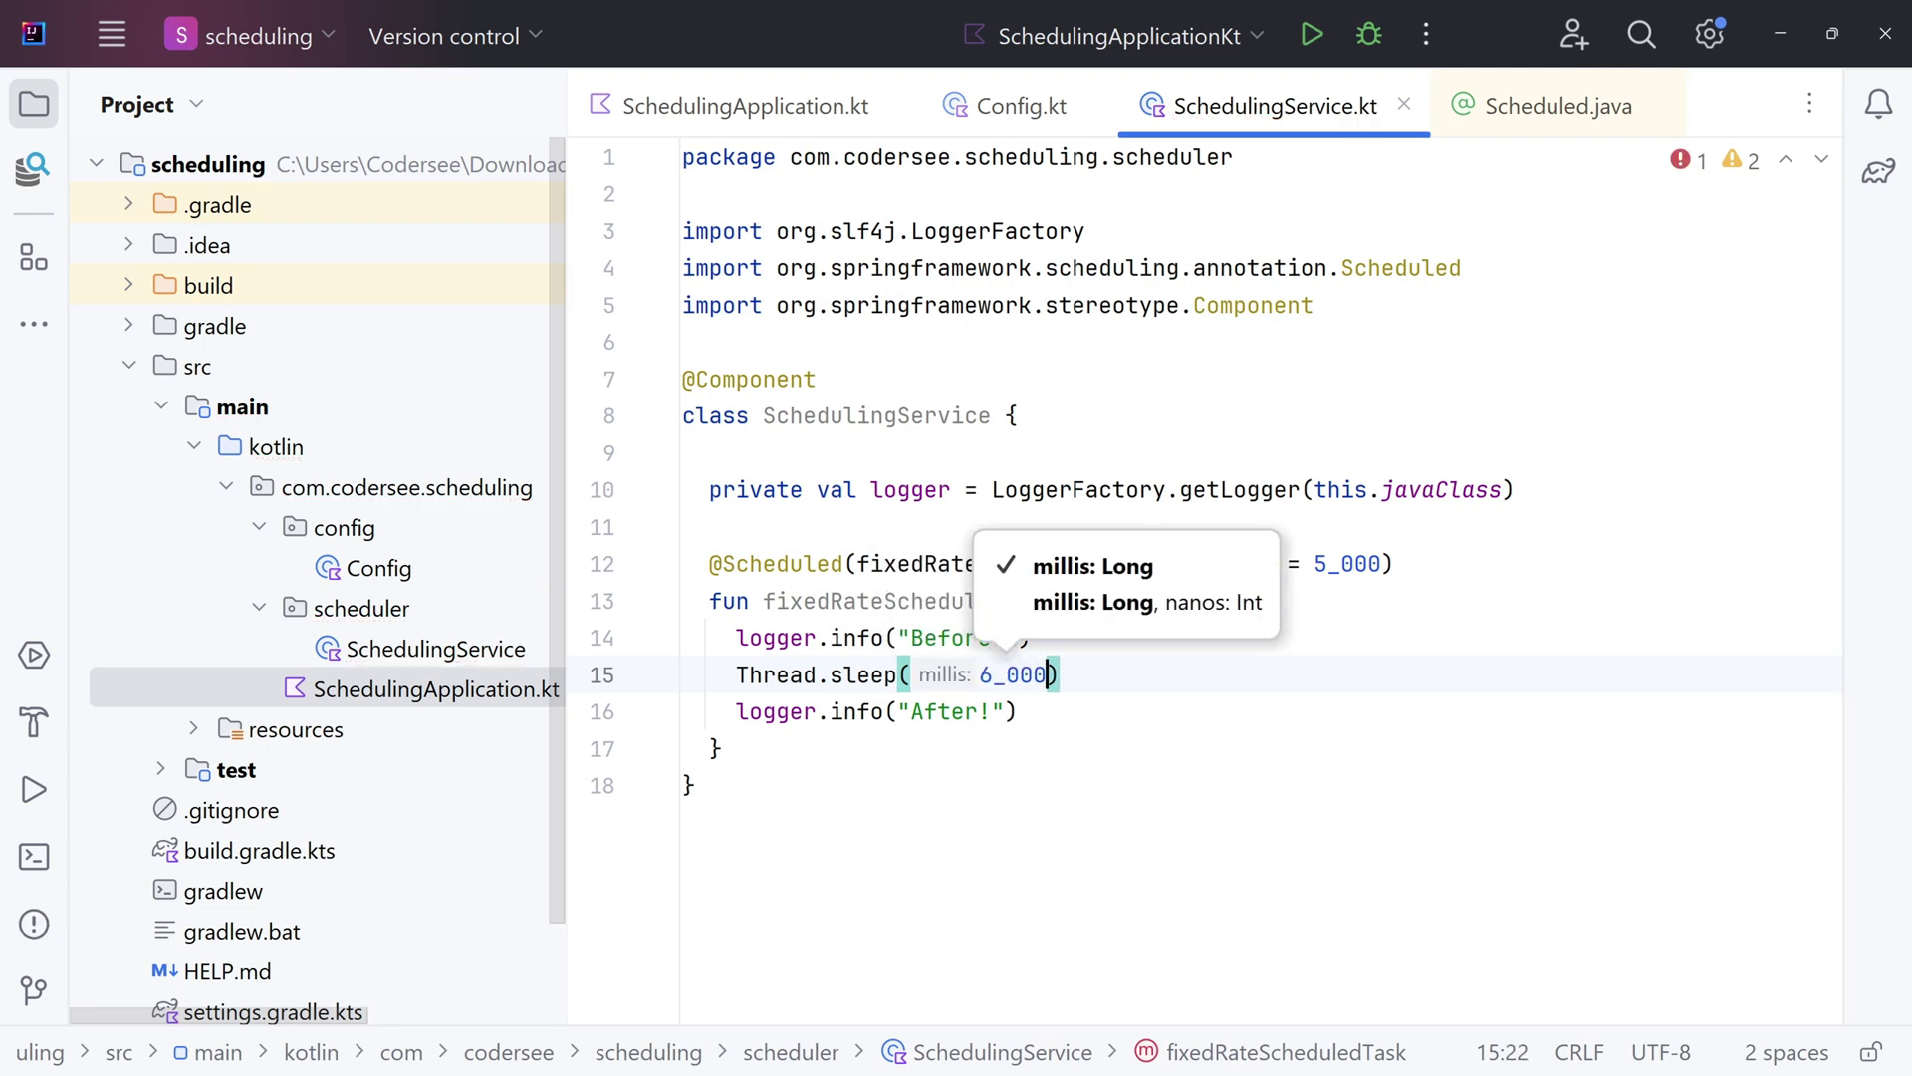
{"action": "type", "text": "0"}
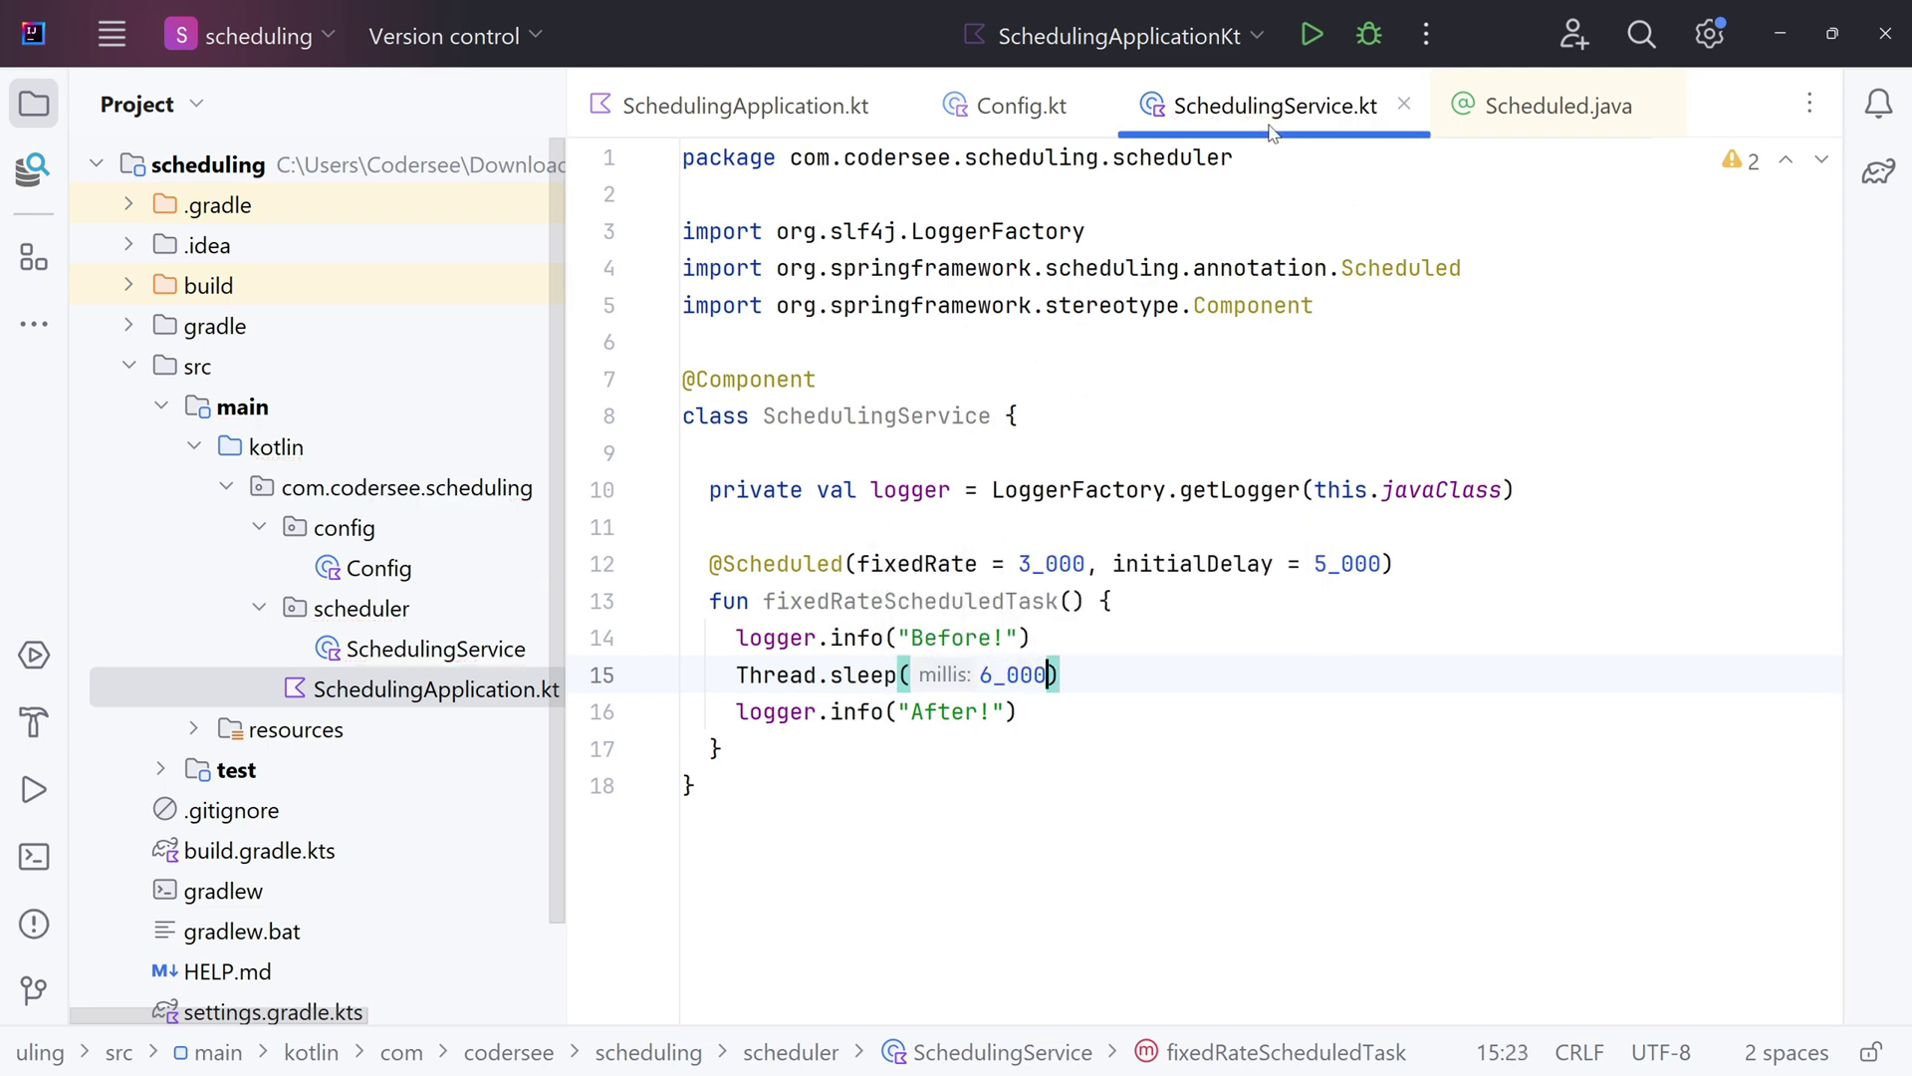
Step: Run the app, observe Before! and After! lines in the log, then stop it
{"action": "left_click", "coordinate": [1304, 52]}
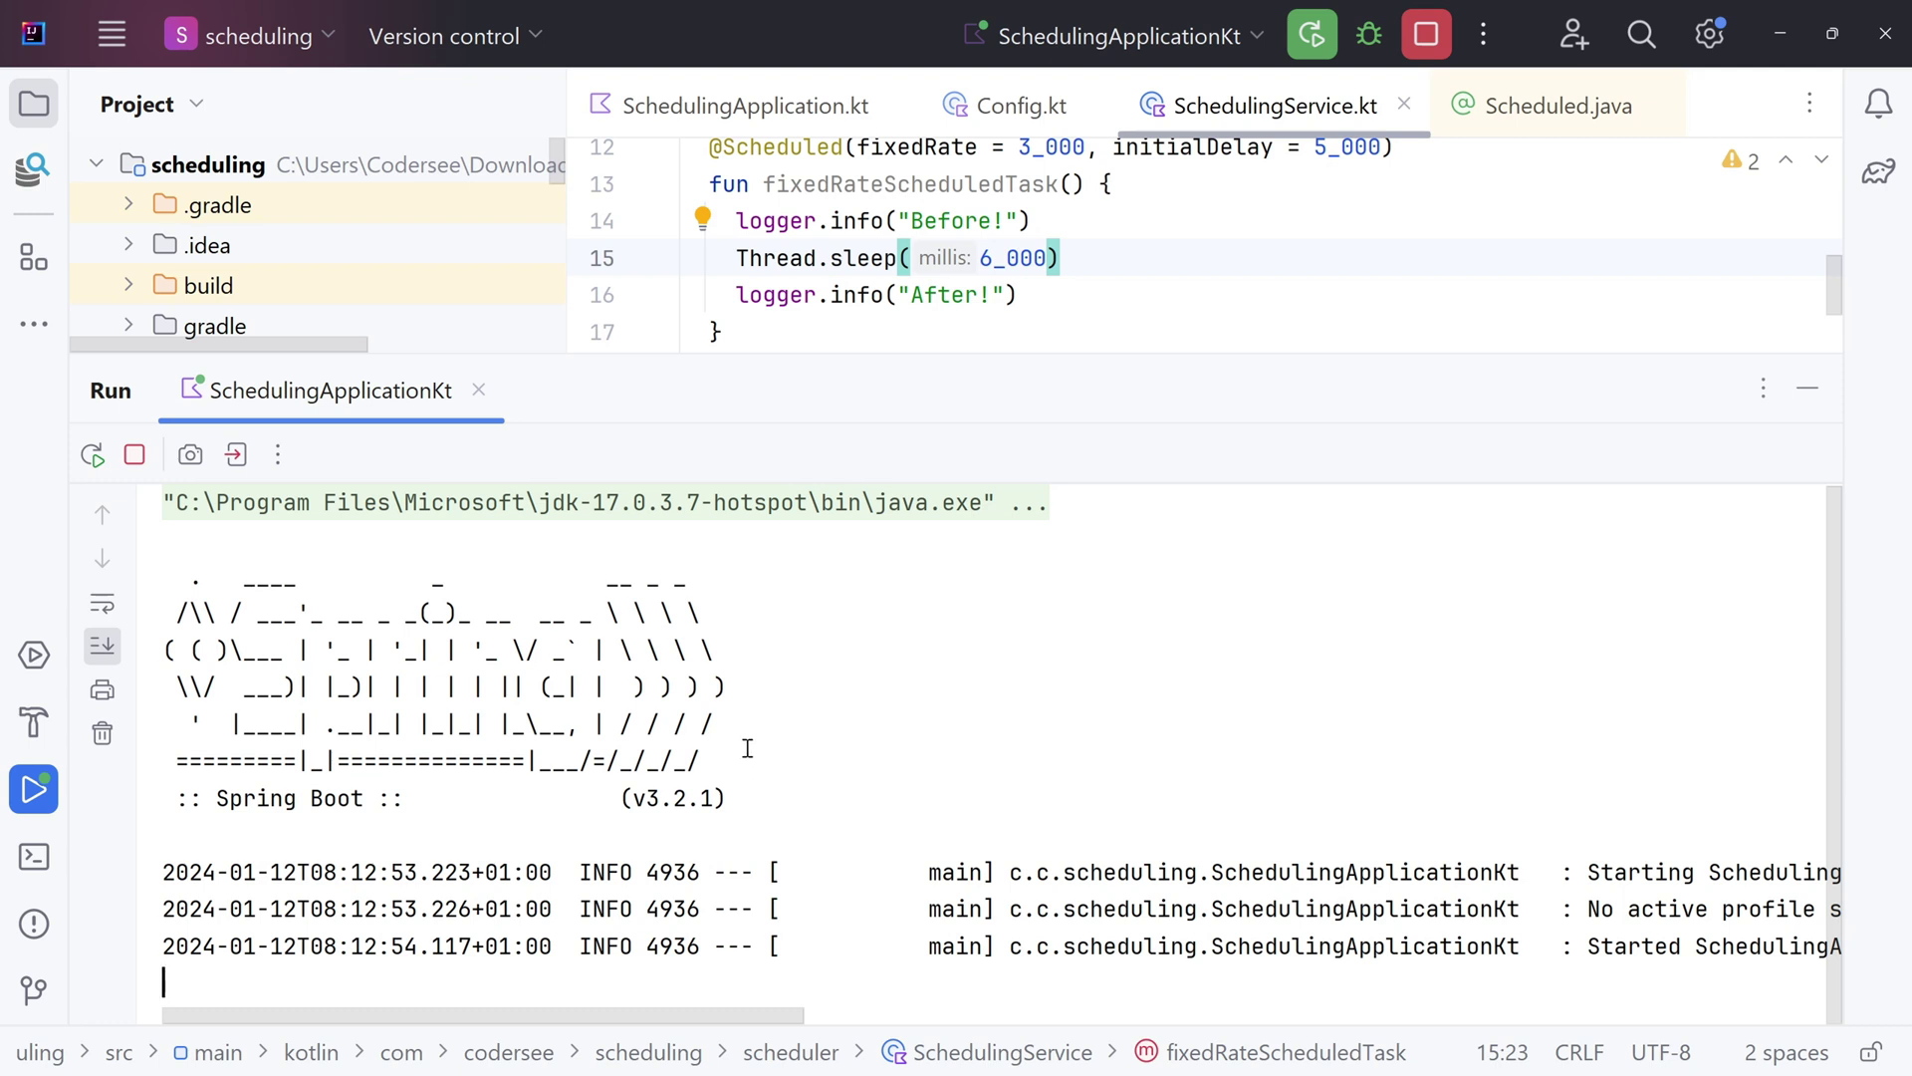
{"action": "left_click_drag", "start_coordinate": [1587, 945], "coordinate": [1685, 945]}
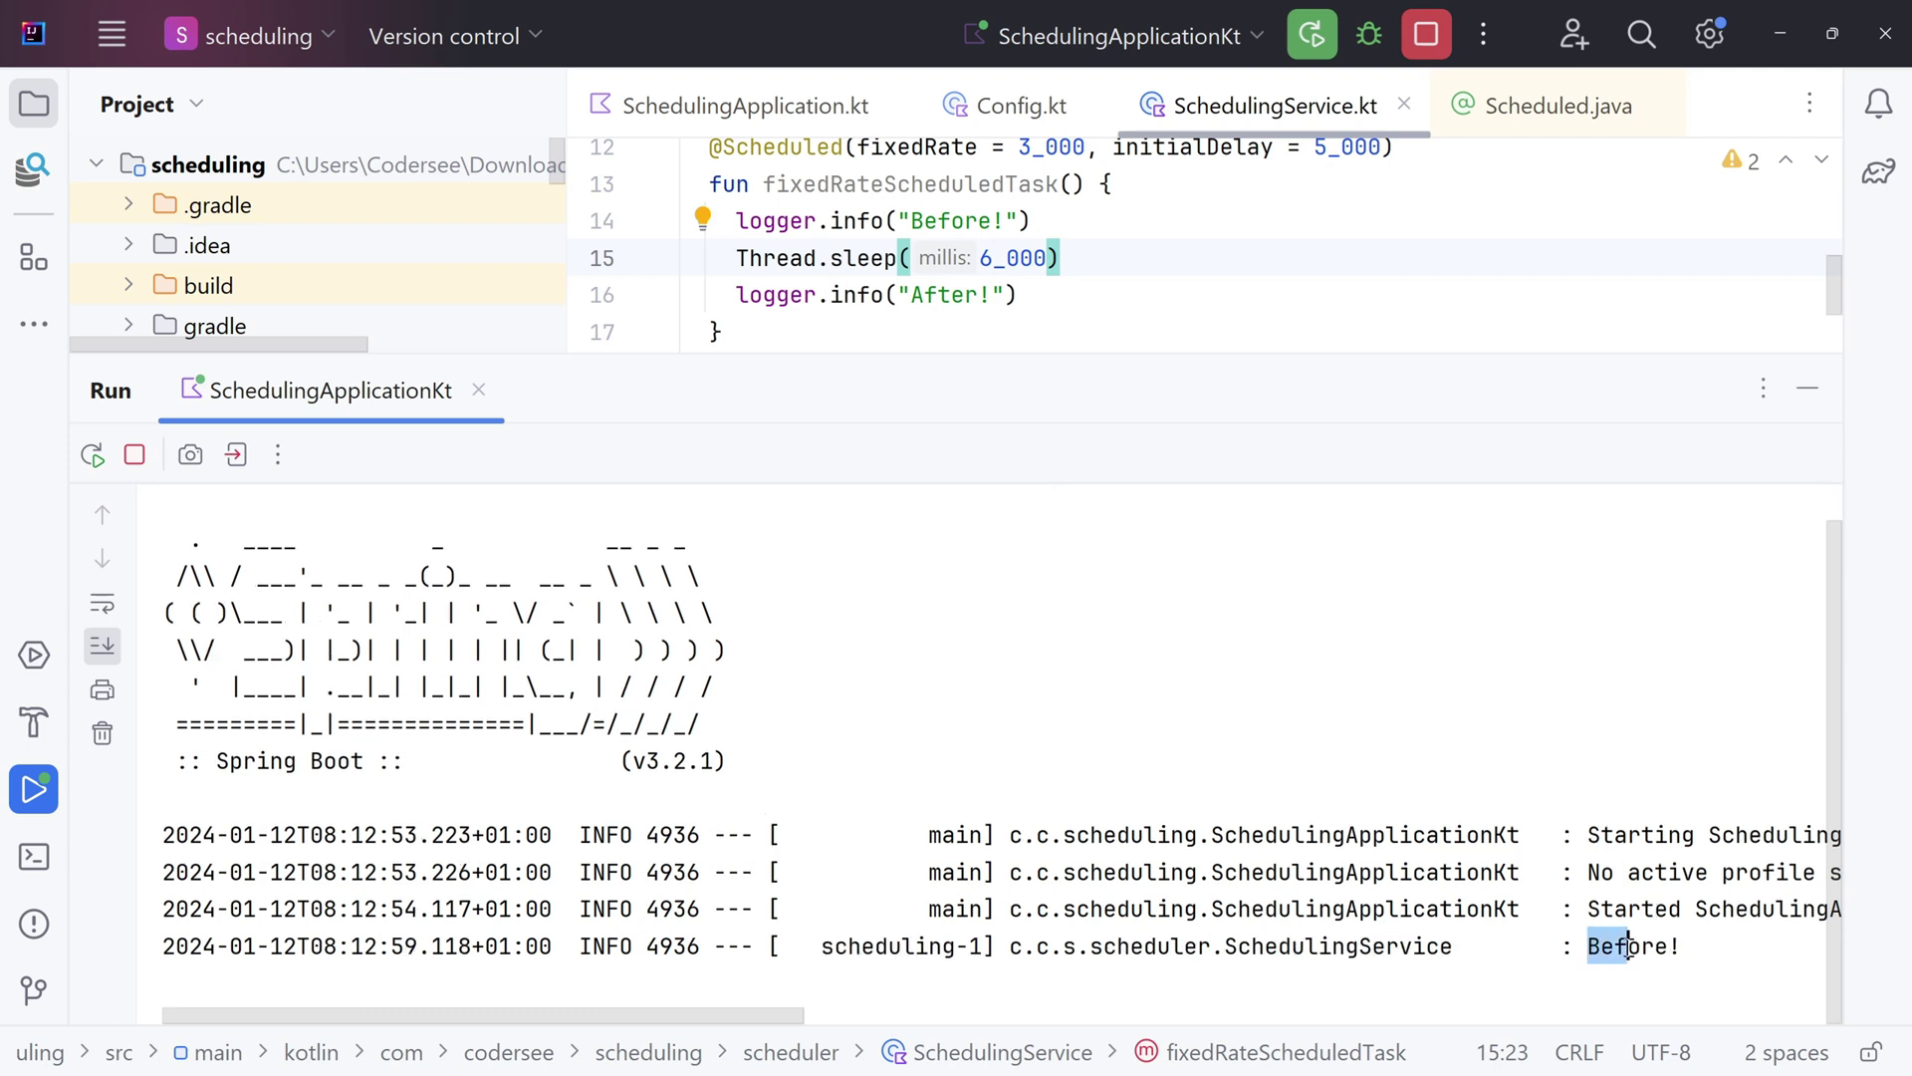
{"action": "left_click", "coordinate": [1701, 954]}
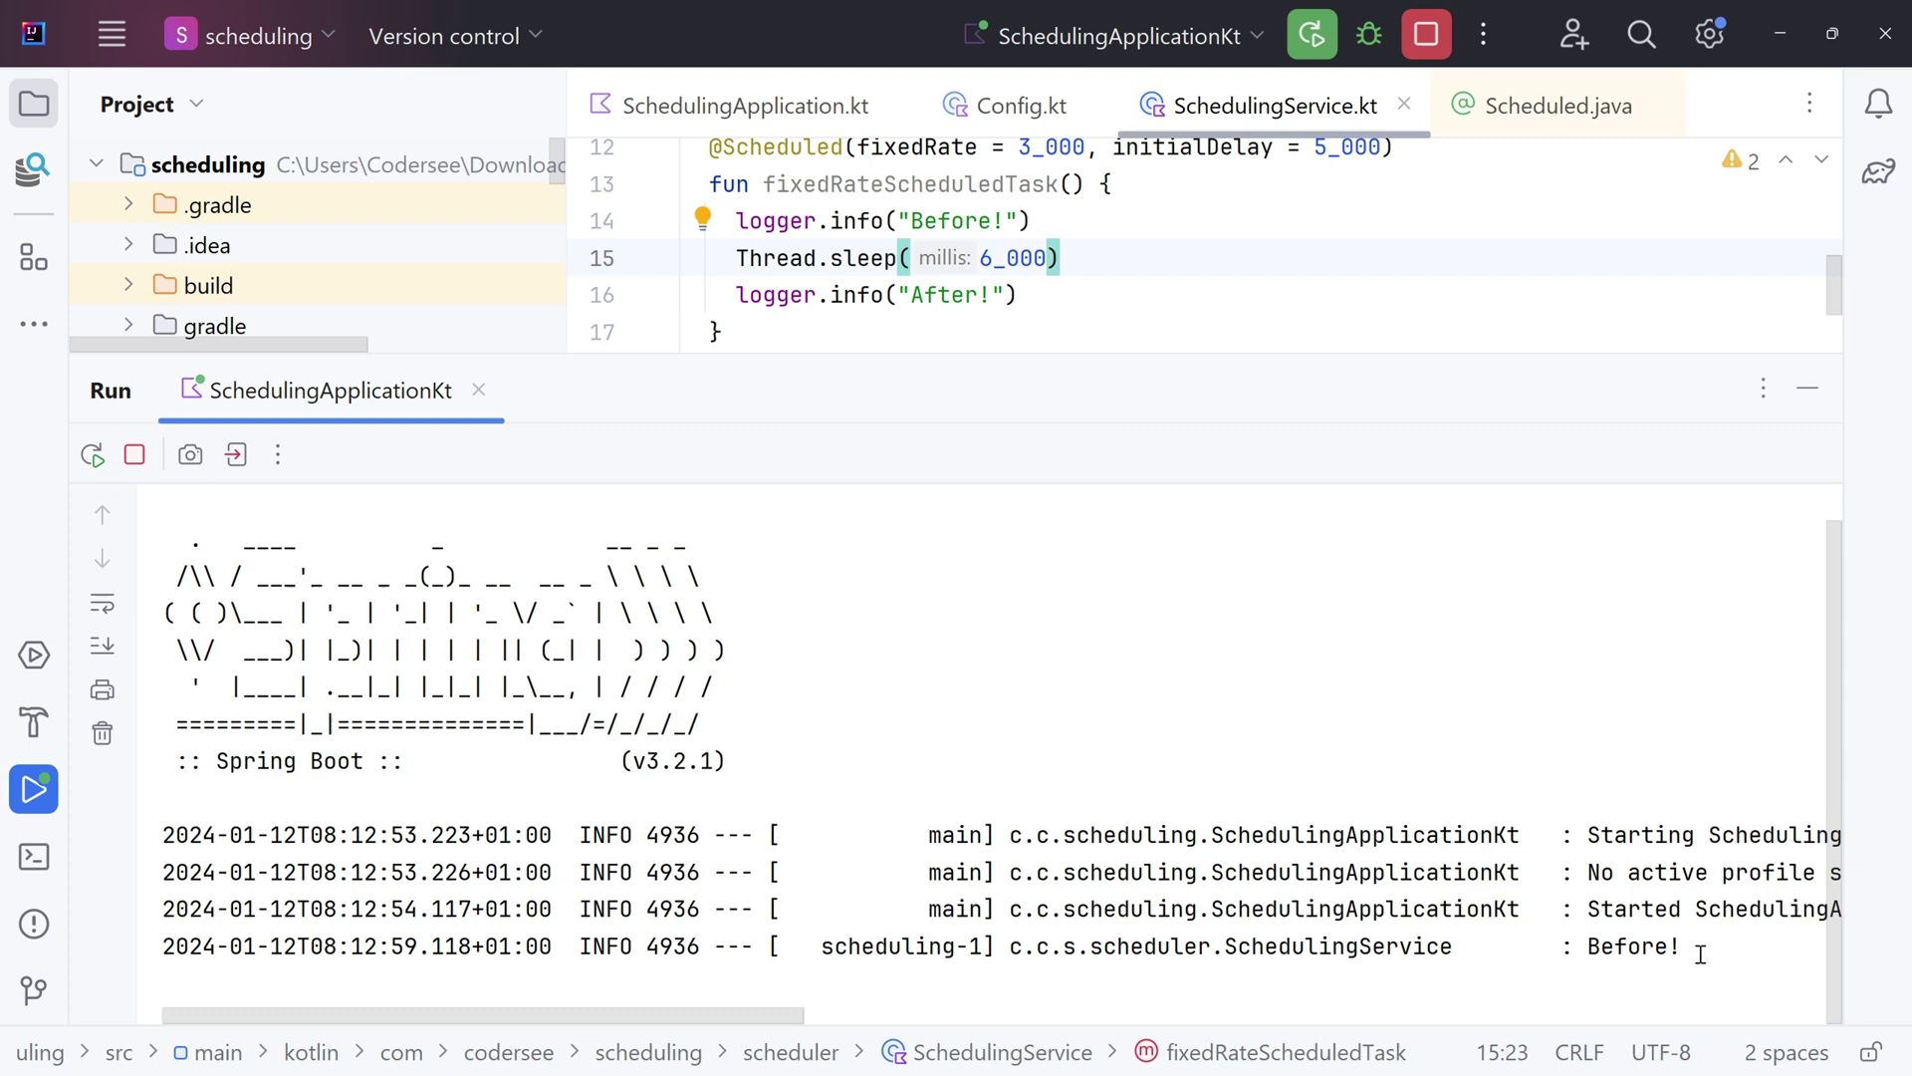
{"action": "left_click", "coordinate": [1590, 909]}
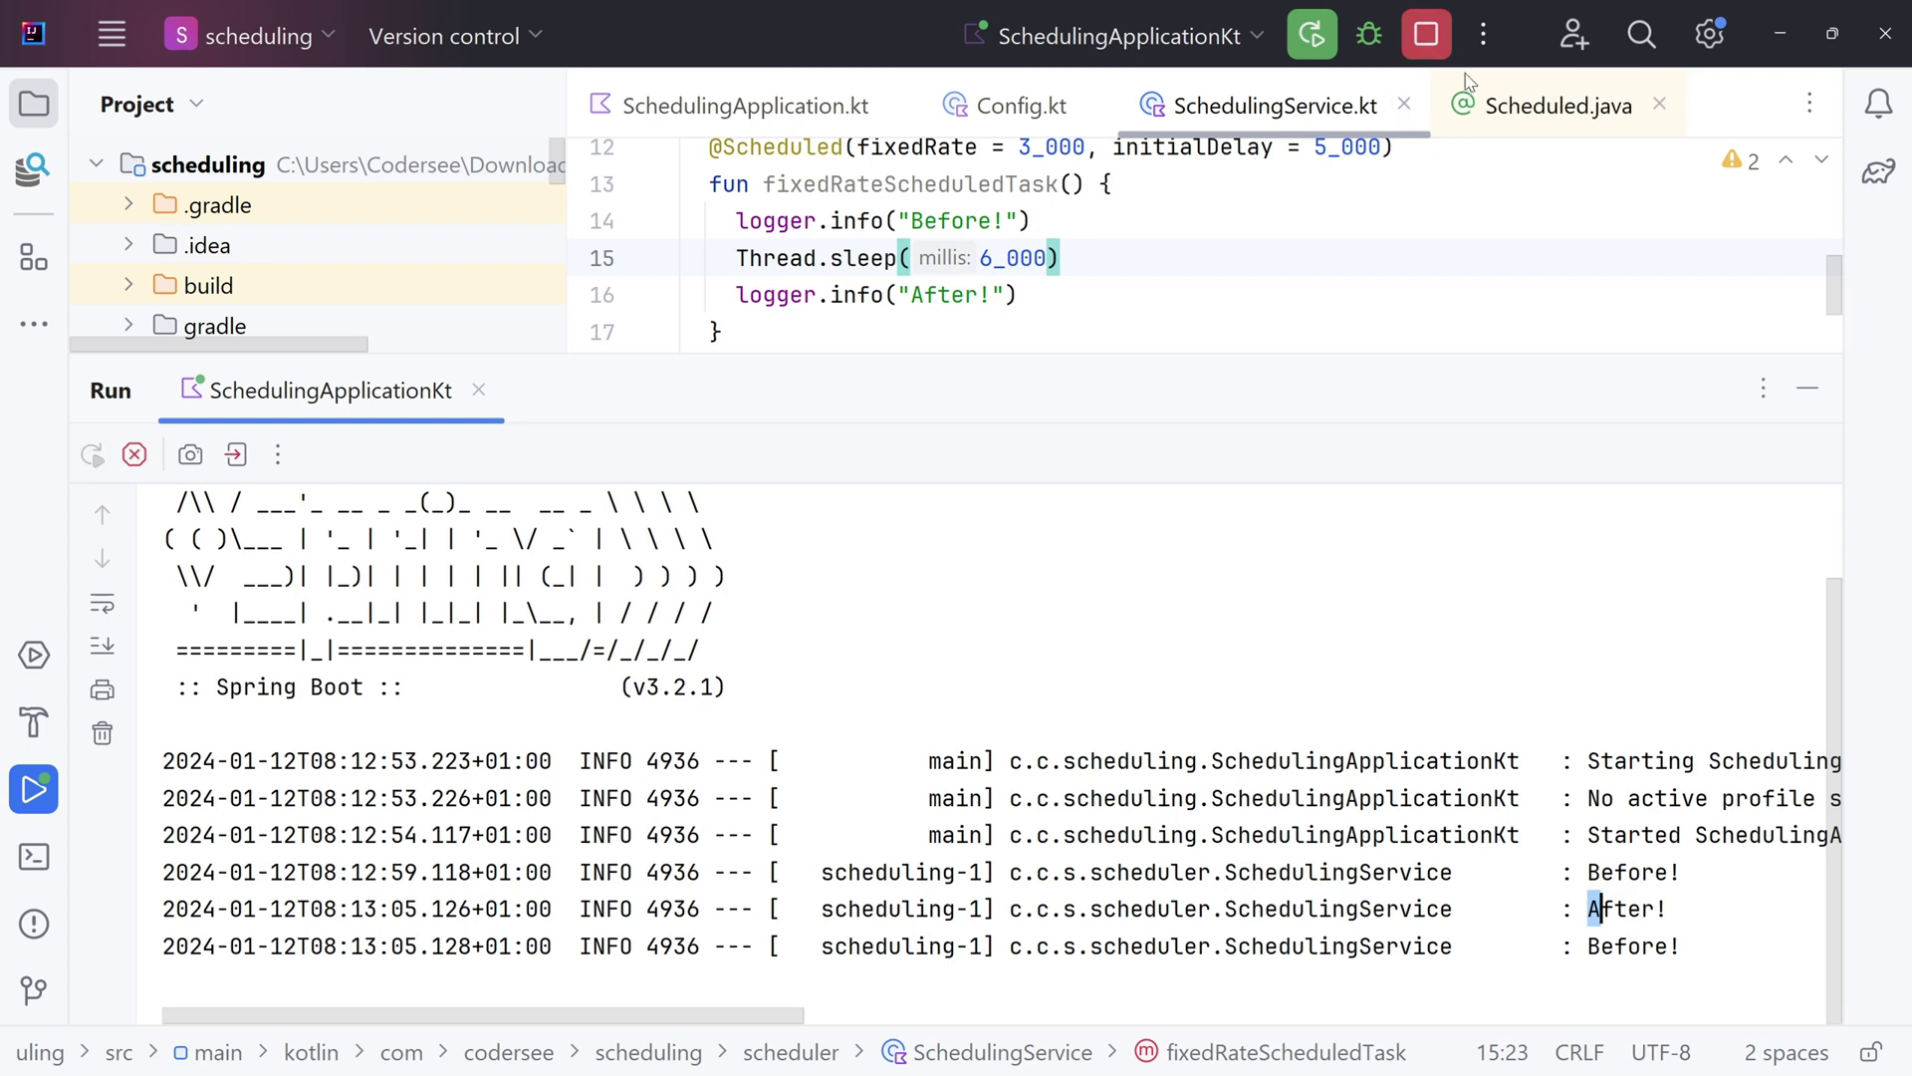
{"action": "left_click", "coordinate": [1427, 35]}
Step: Highlight the After! entry and the immediately following Before! entry in the log
{"action": "left_click", "coordinate": [1639, 846]}
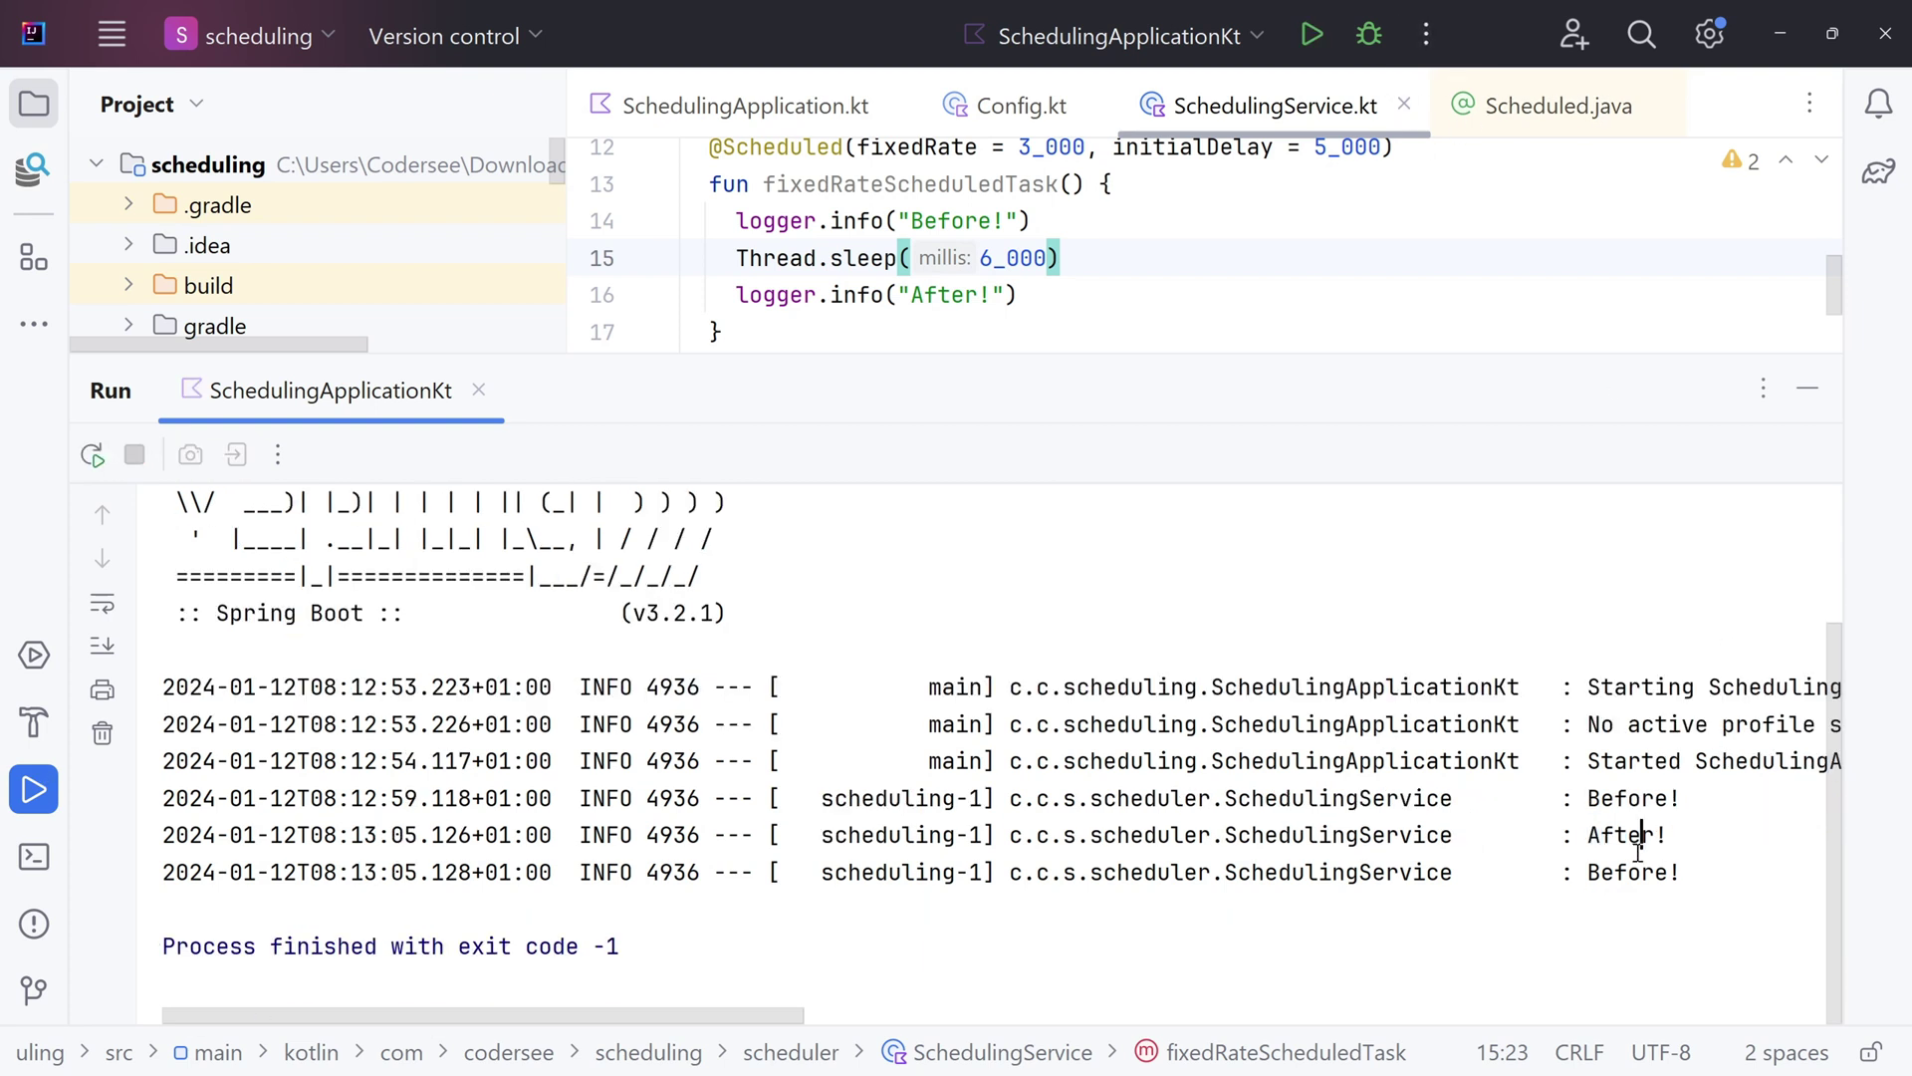
{"action": "double_click", "coordinate": [1591, 834]}
{"action": "left_click", "coordinate": [1588, 875]}
{"action": "left_click_drag", "start_coordinate": [1590, 879], "coordinate": [1684, 878]}
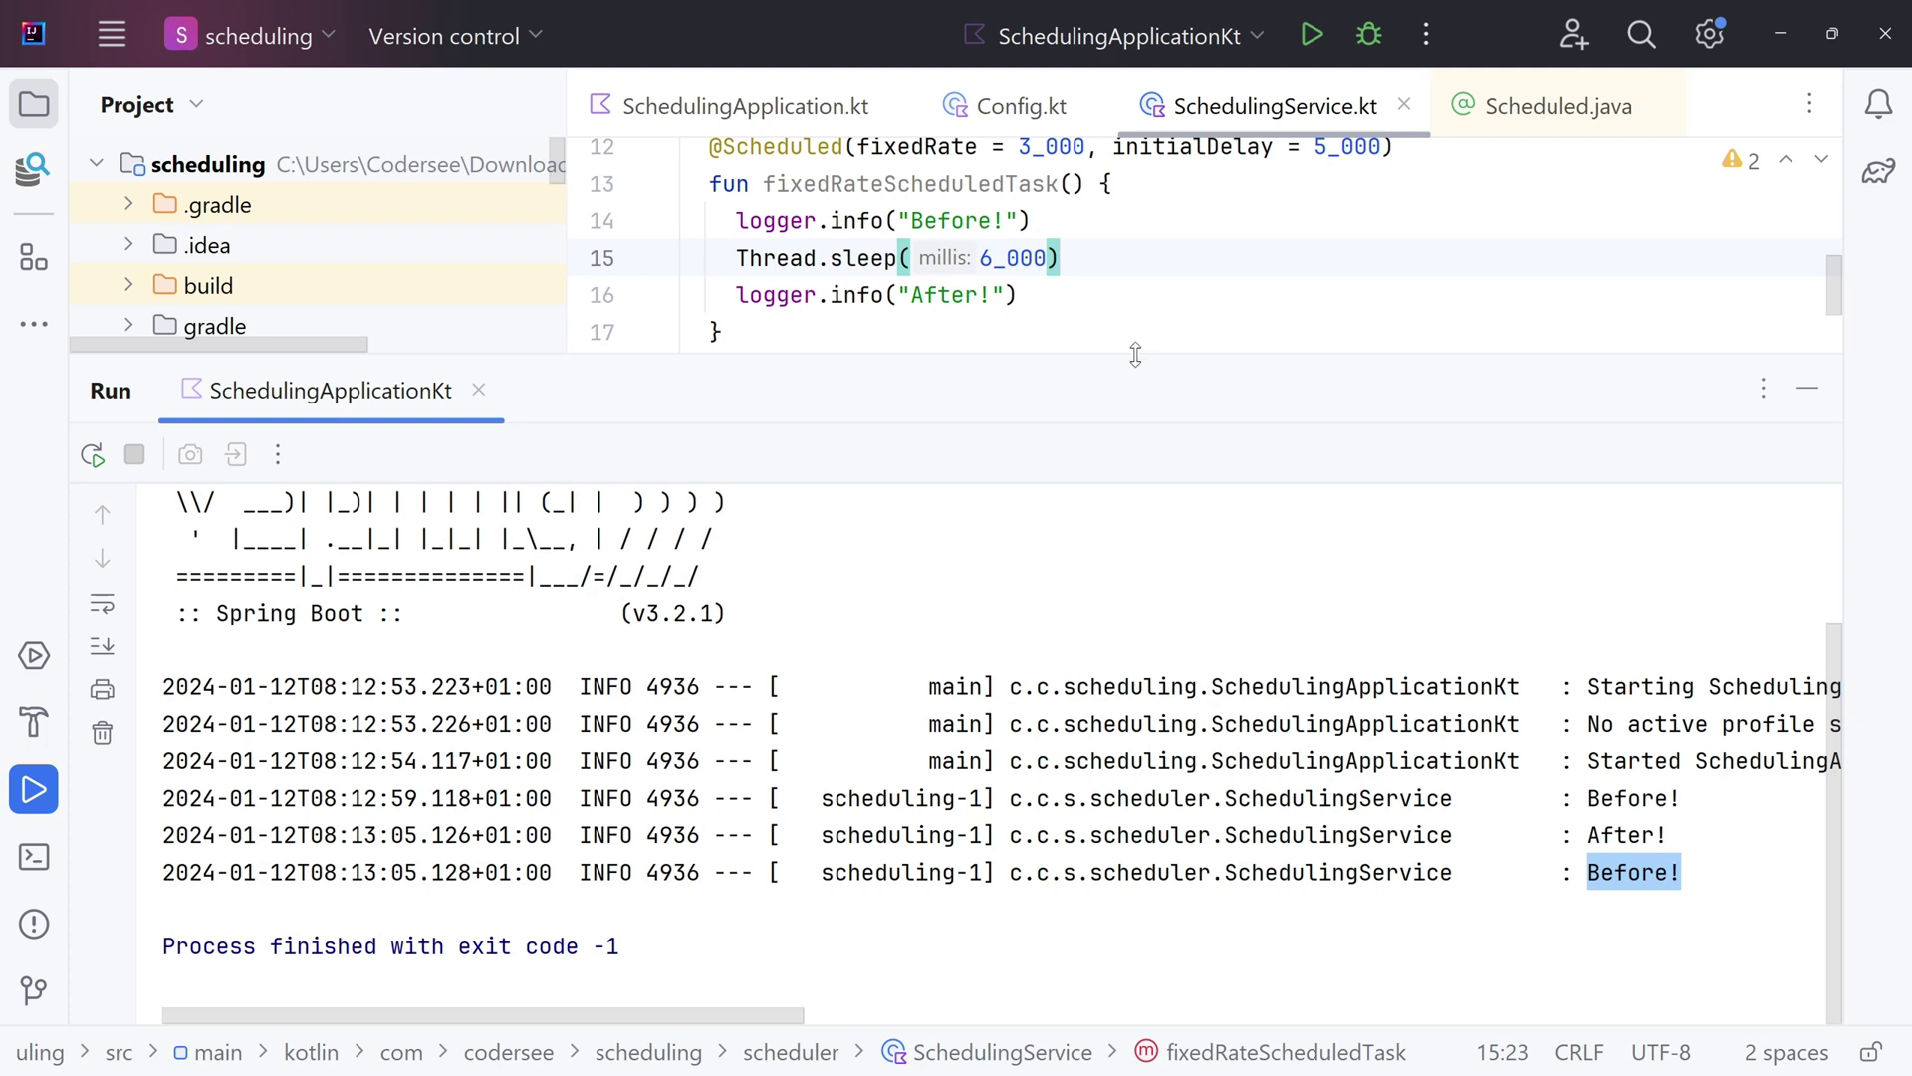
{"action": "left_click_drag", "start_coordinate": [1143, 365], "coordinate": [1143, 391]}
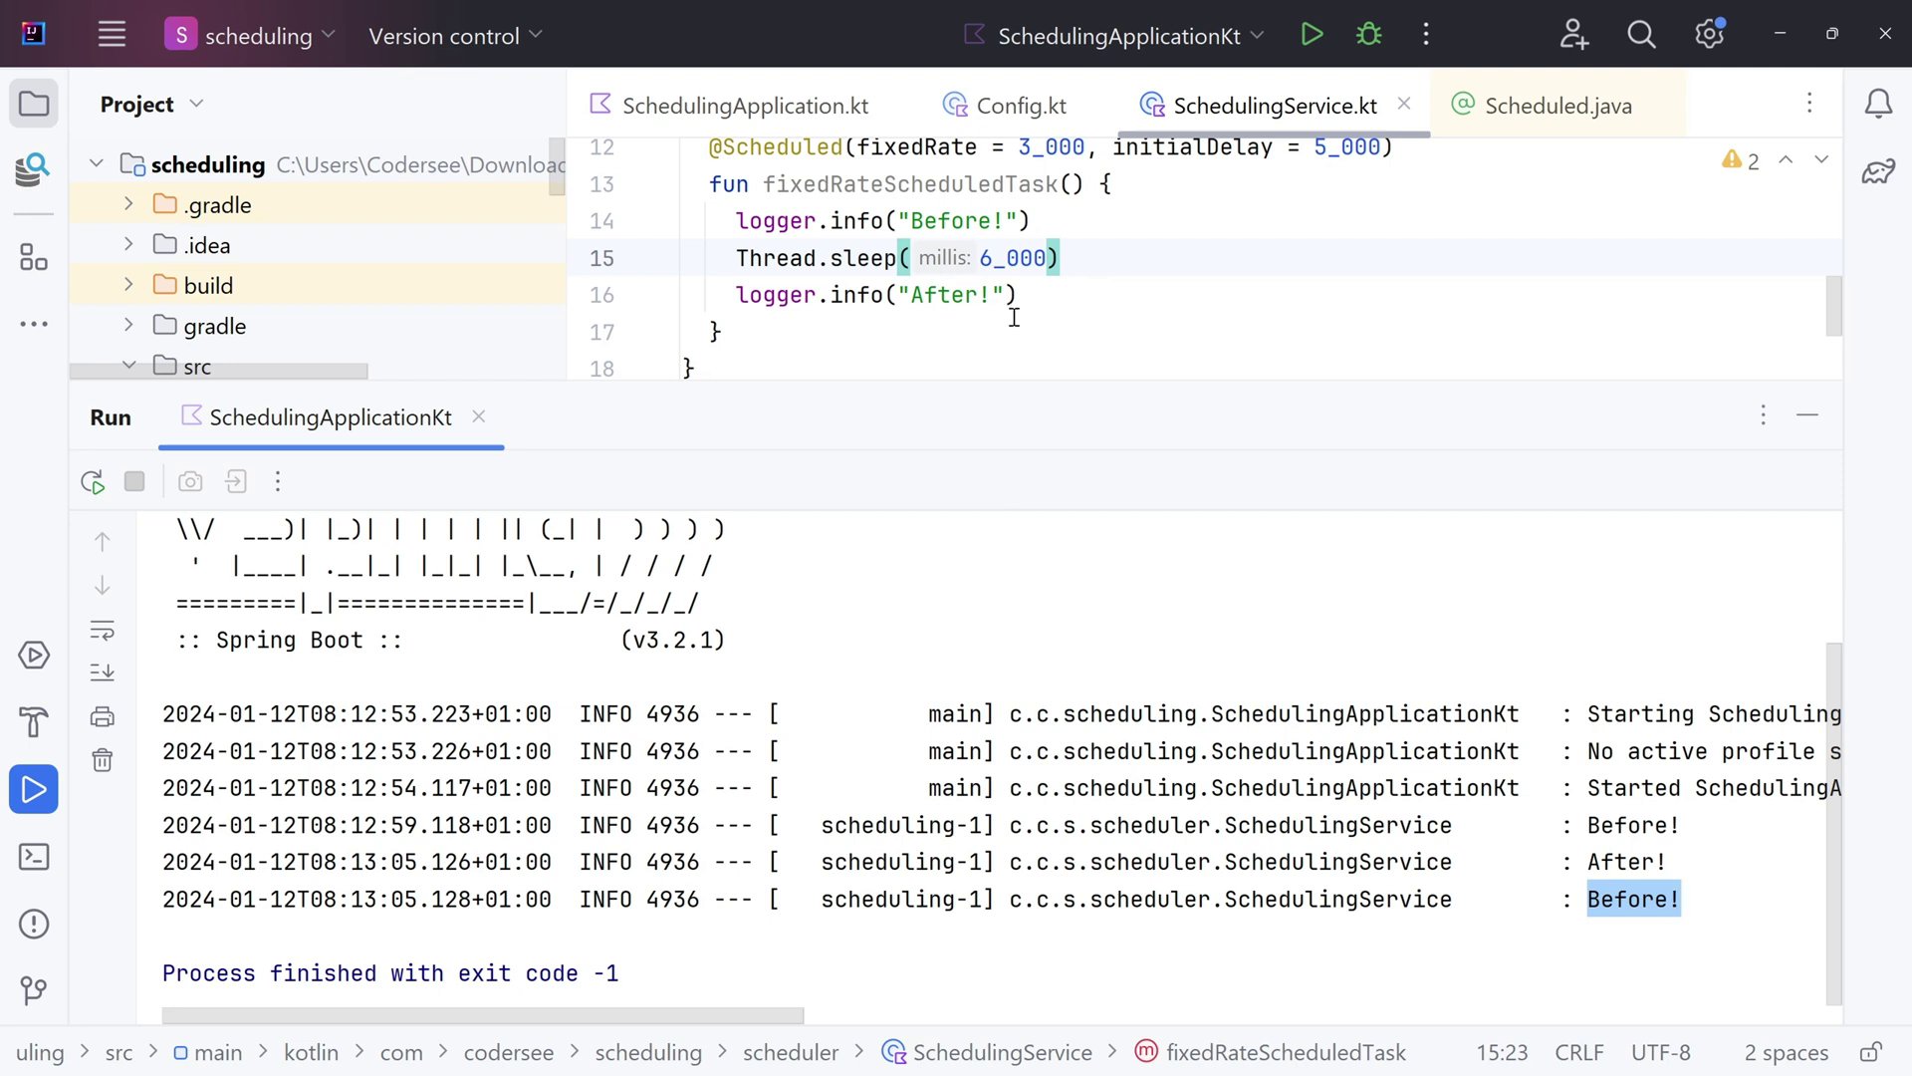
{"action": "scroll", "coordinate": [1013, 316], "scroll_direction": "up", "scroll_amount": 2}
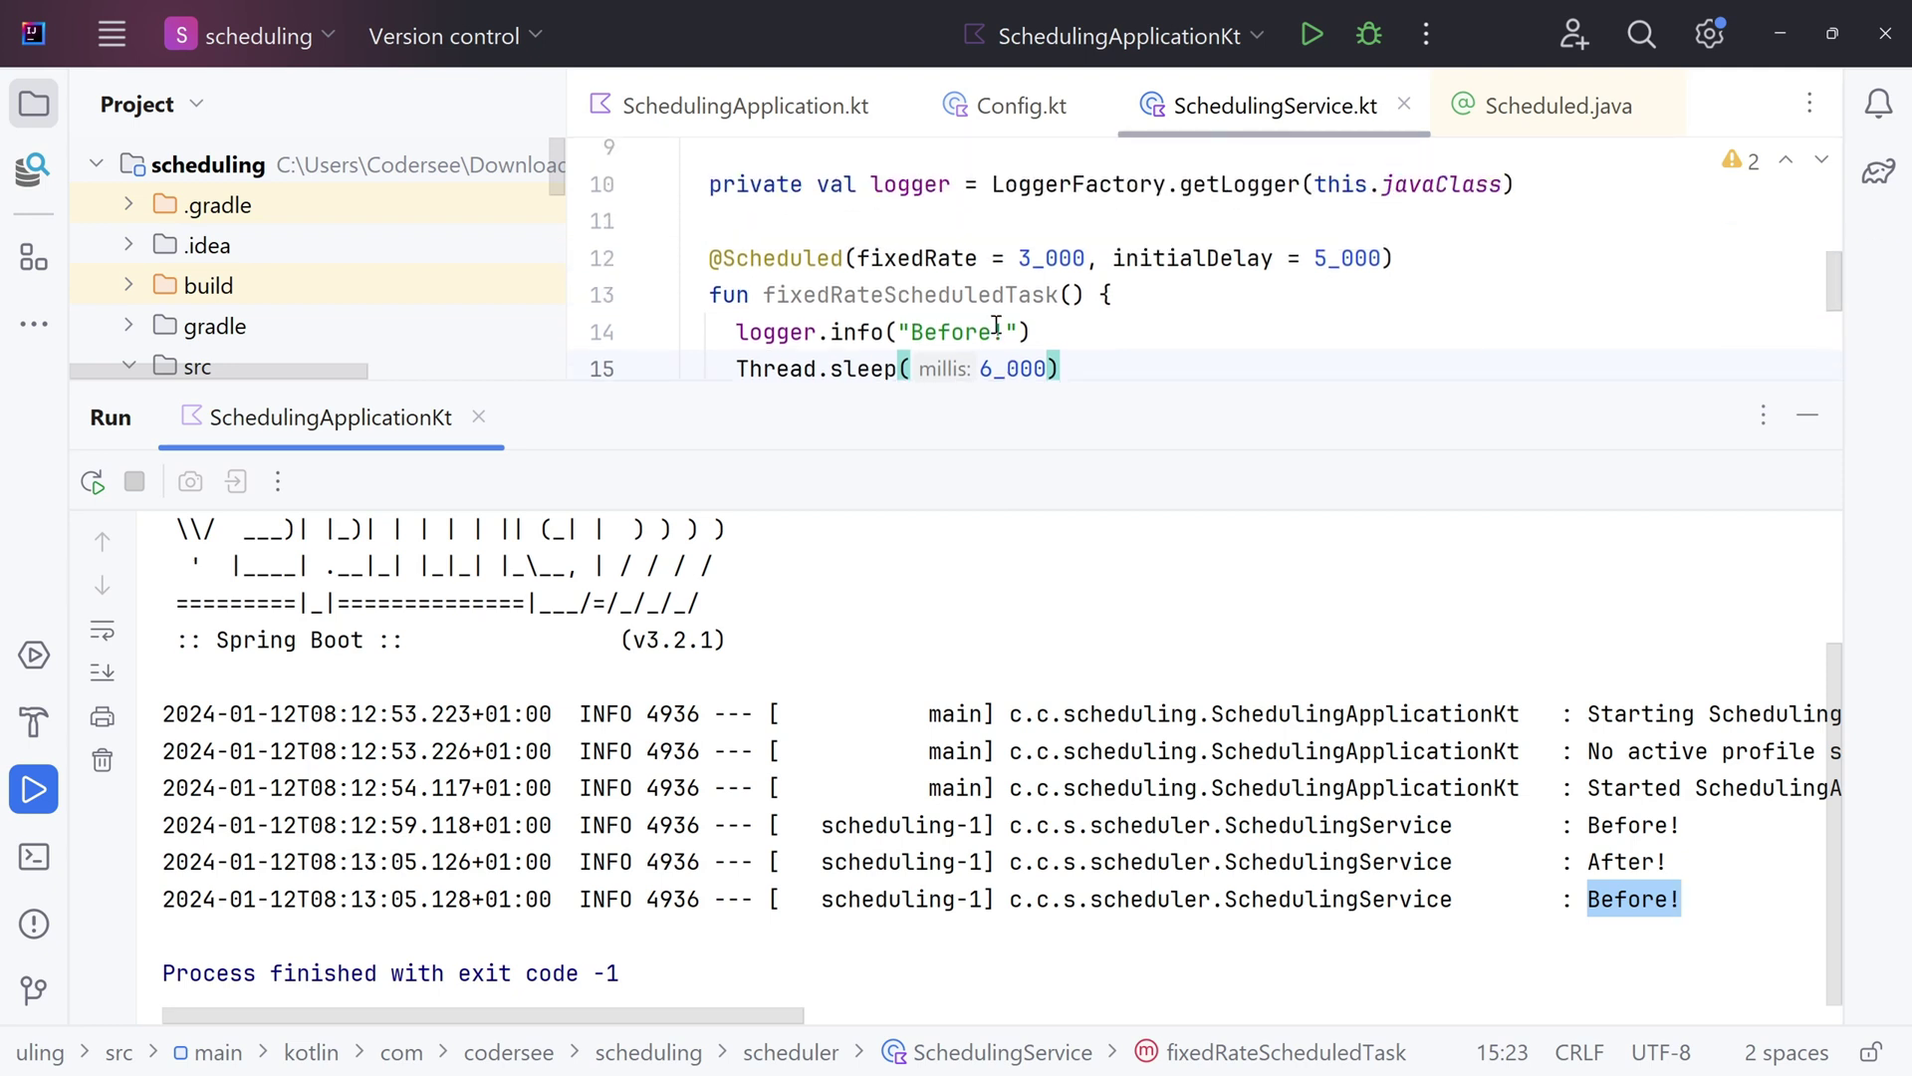
{"action": "double_click", "coordinate": [948, 261]}
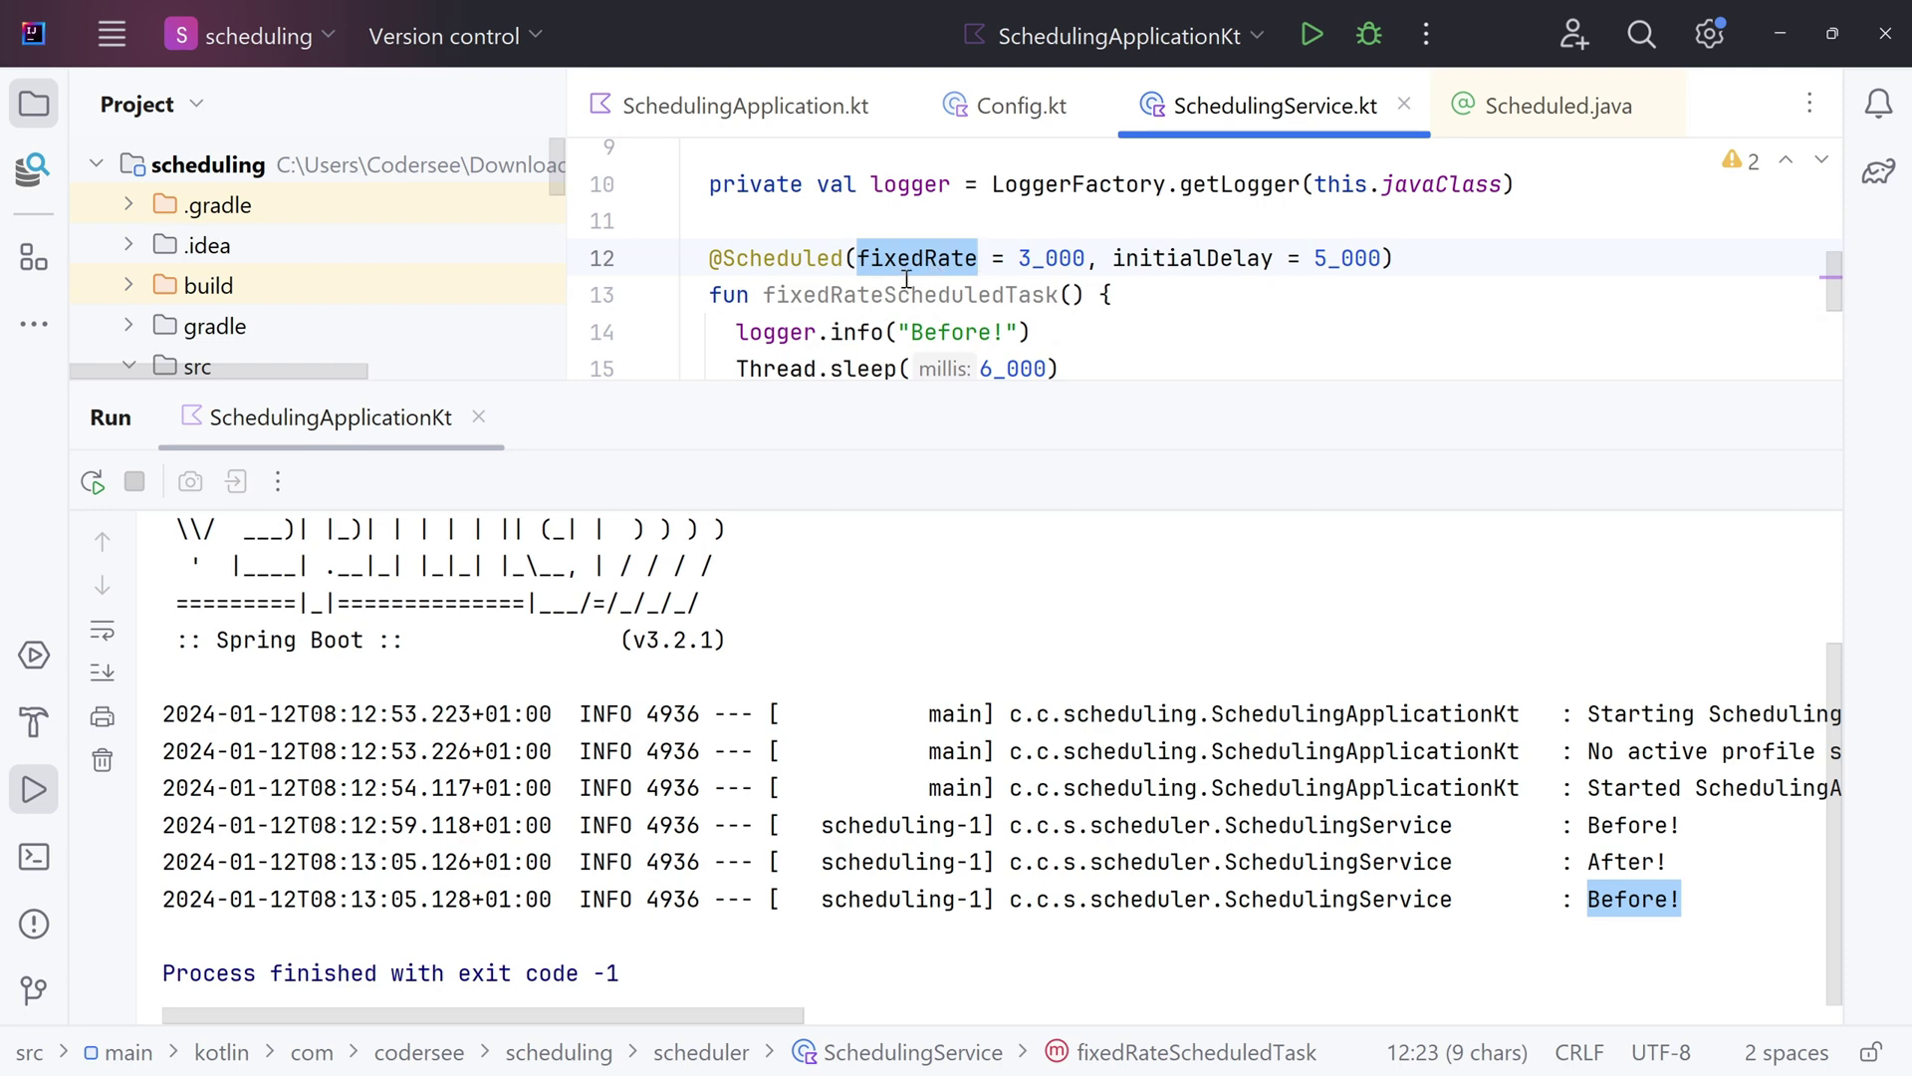
{"action": "mouse_move", "coordinate": [911, 295]}
{"action": "type", "text": "fixe"}
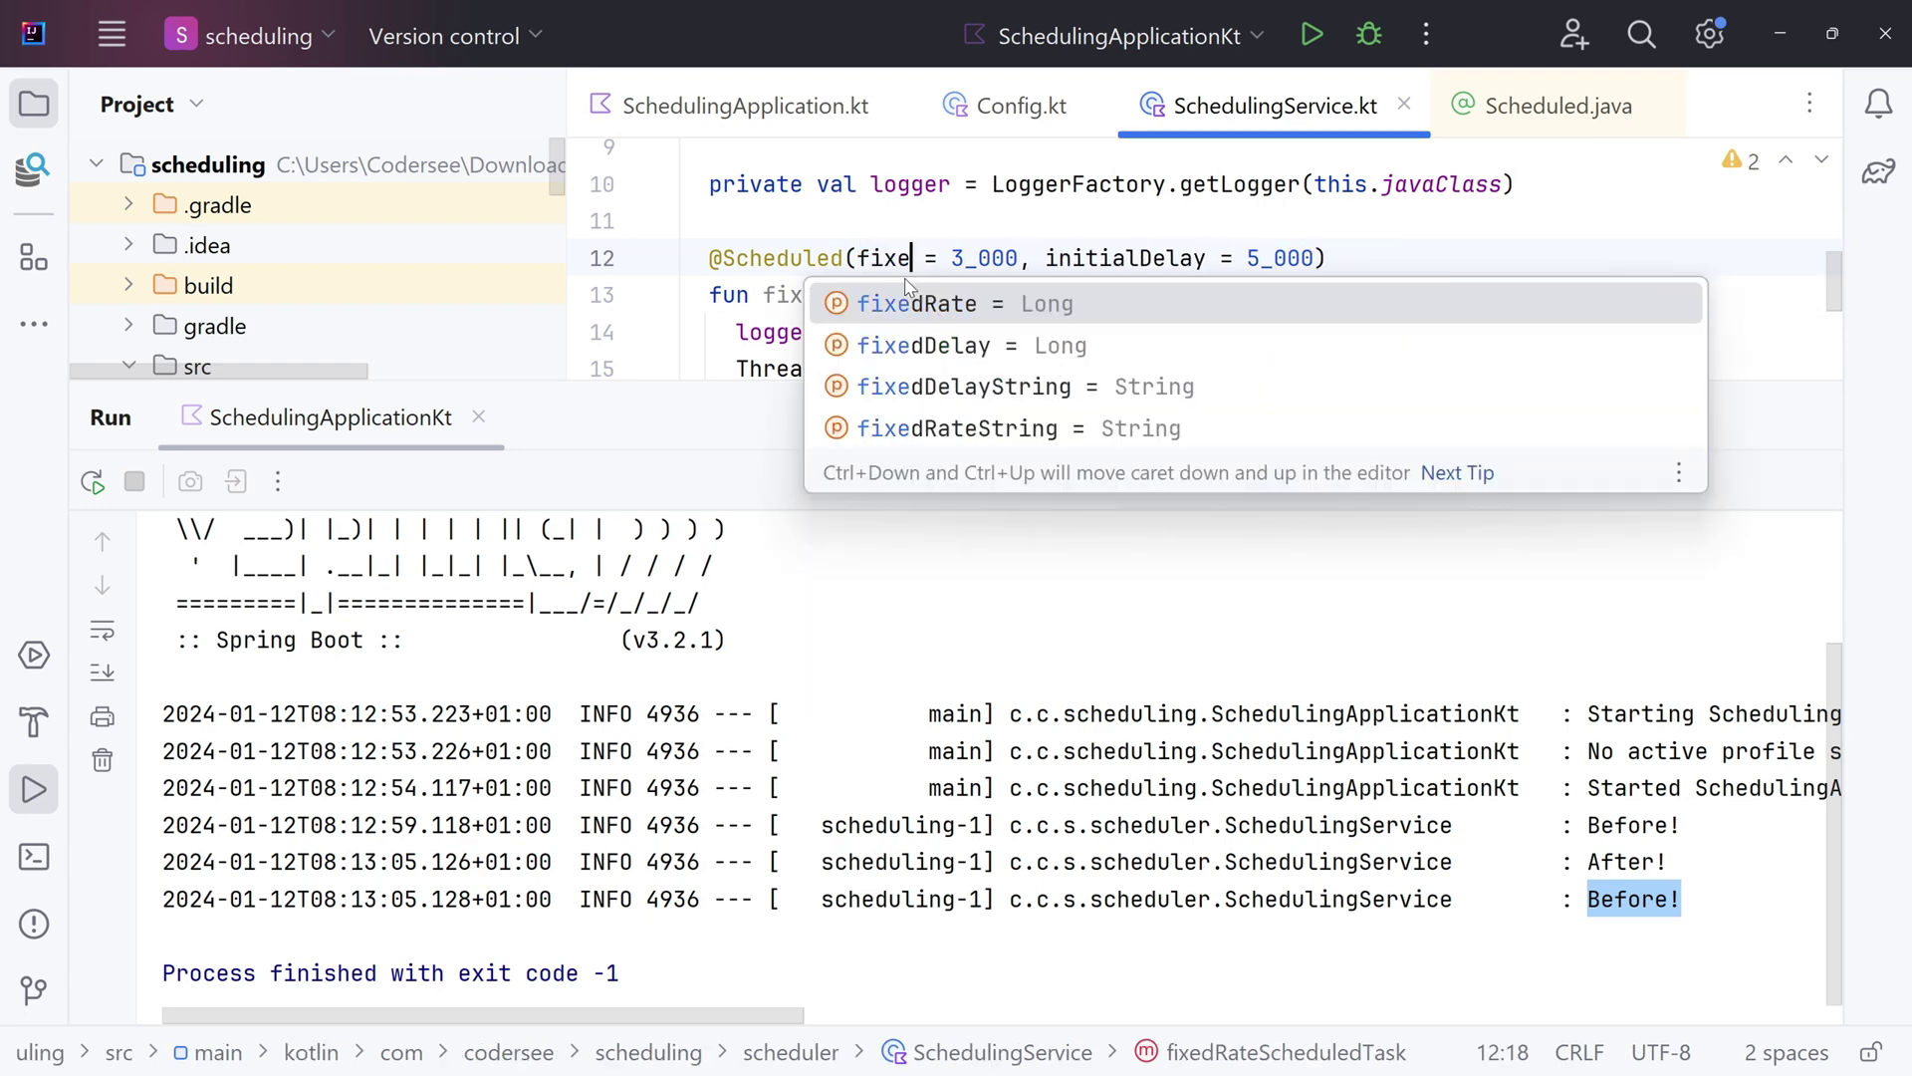
{"action": "type", "text": "dD"}
{"action": "key", "text": "Return"}
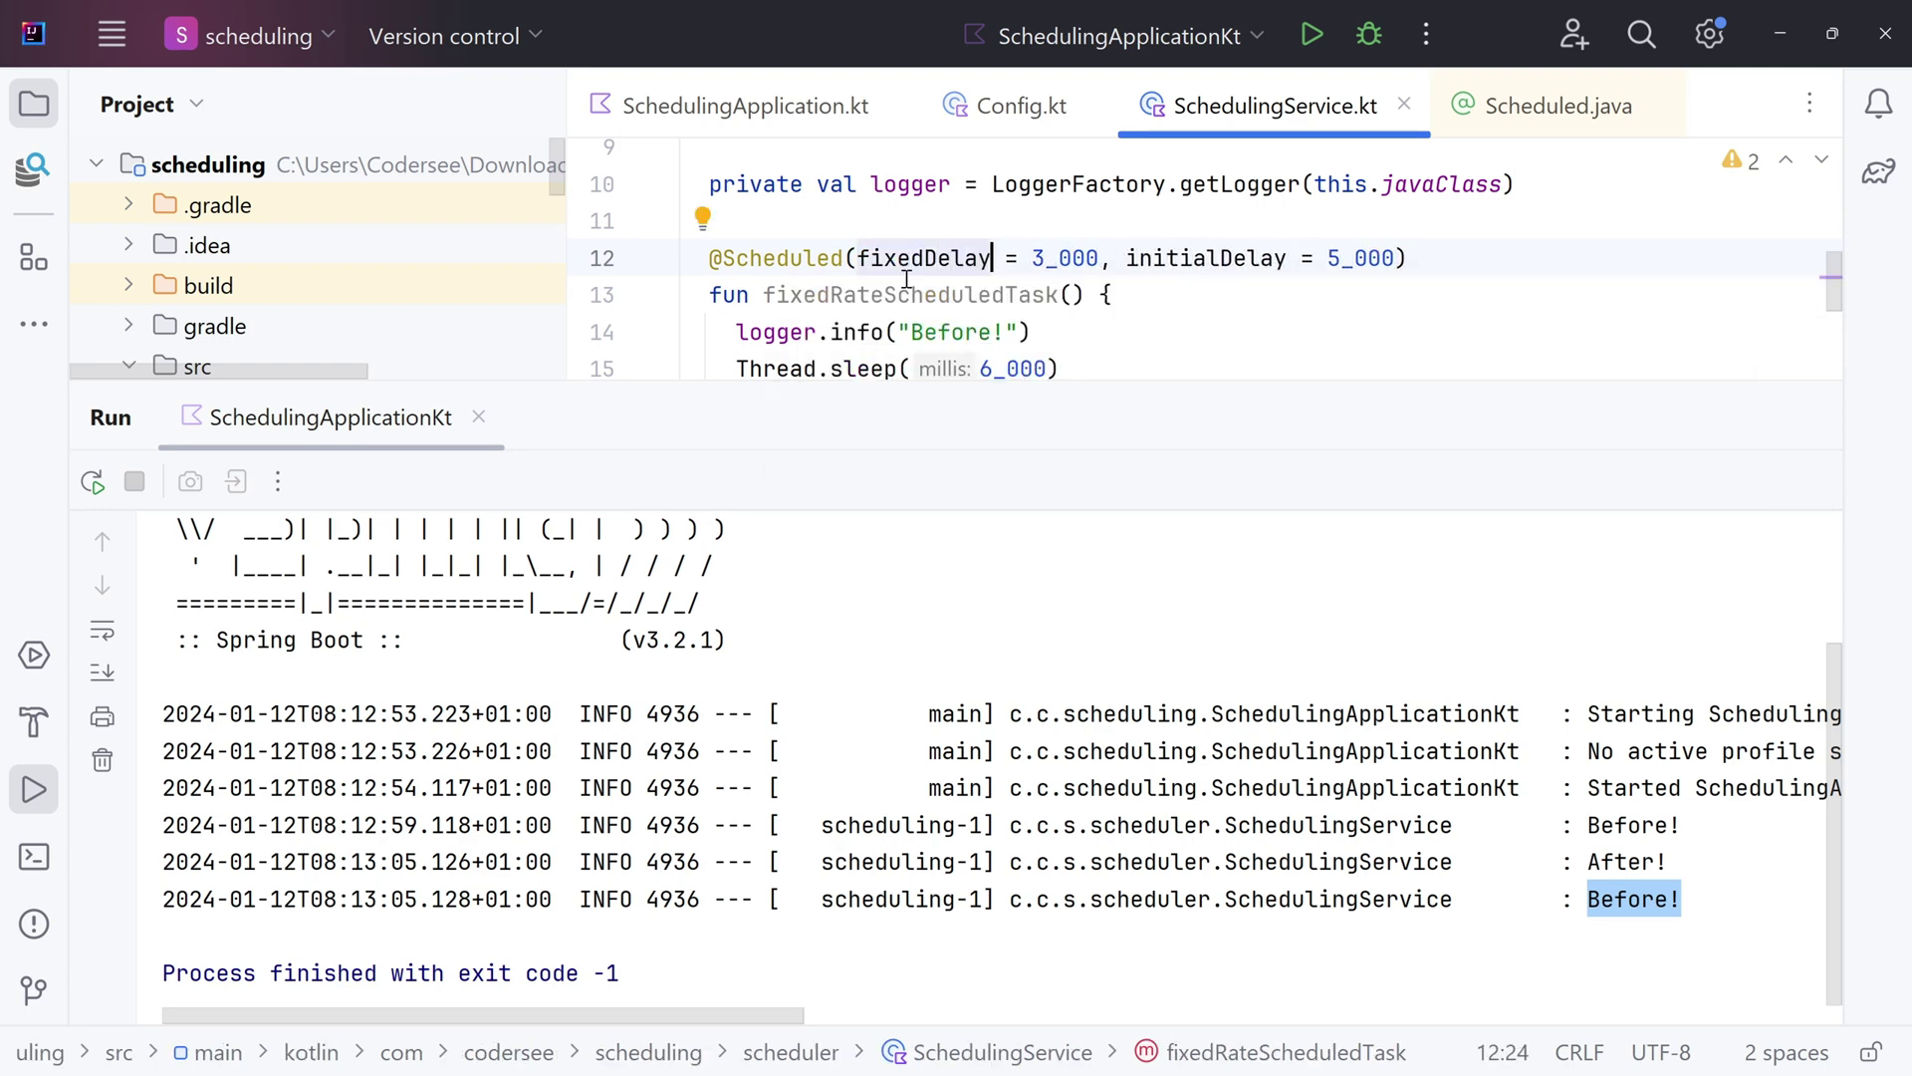
{"action": "key", "text": "shift+F10"}
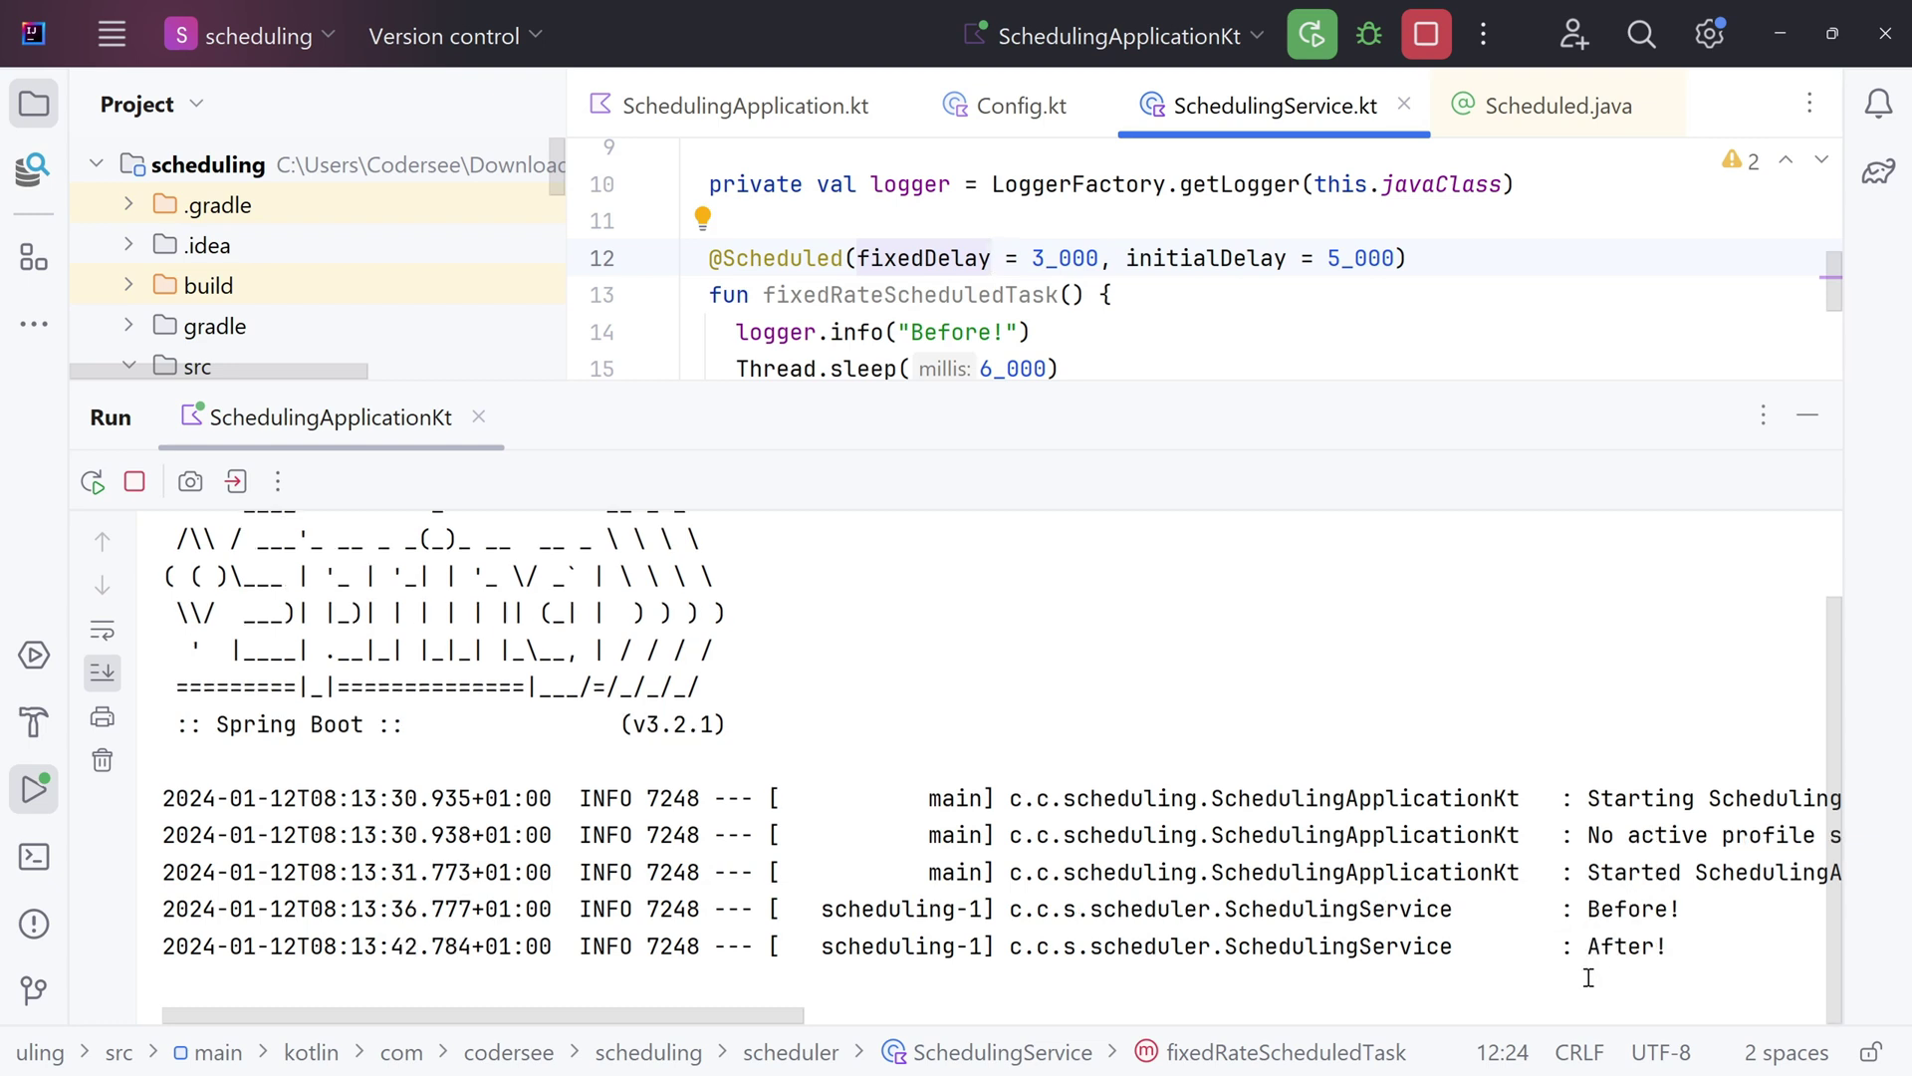
Step: Inspect the After! entry timing in the run log, then stop the application
{"action": "left_click_drag", "start_coordinate": [1588, 946], "coordinate": [1660, 952]}
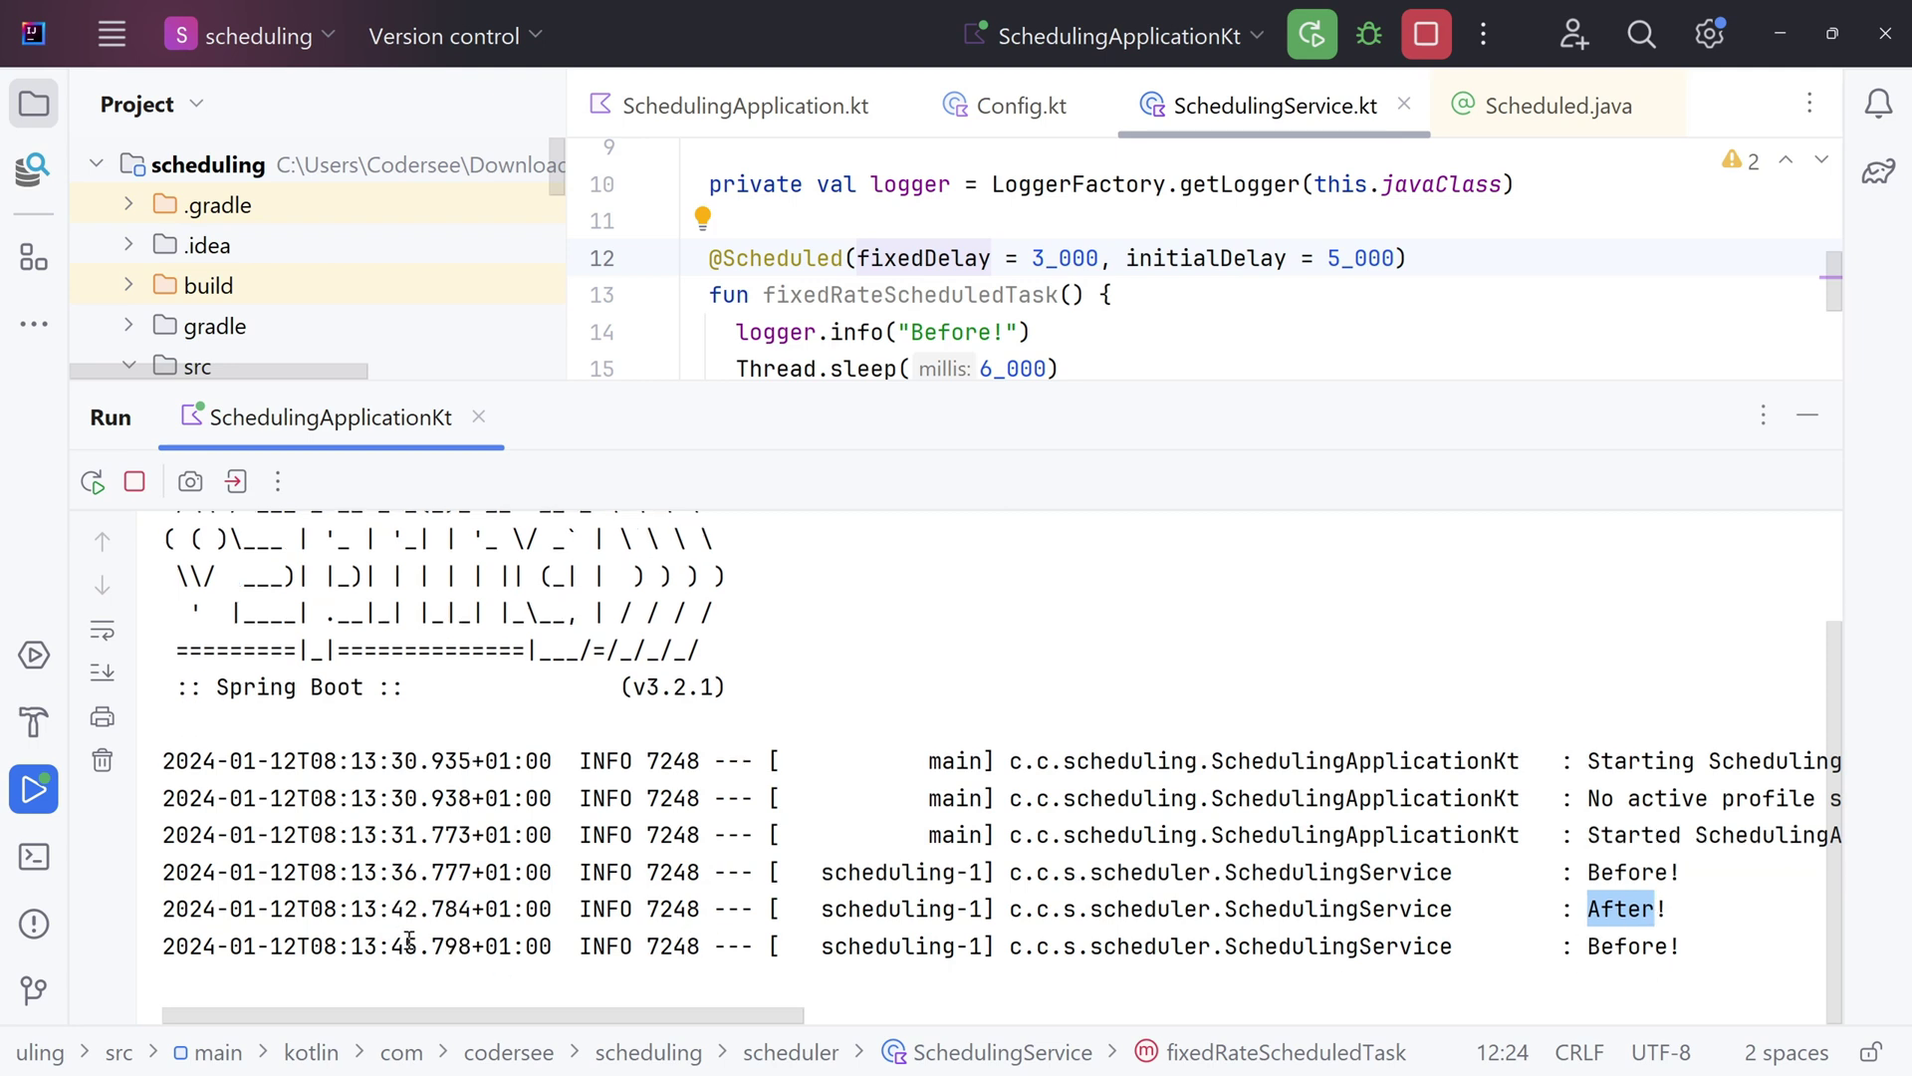
{"action": "left_click", "coordinate": [1428, 43]}
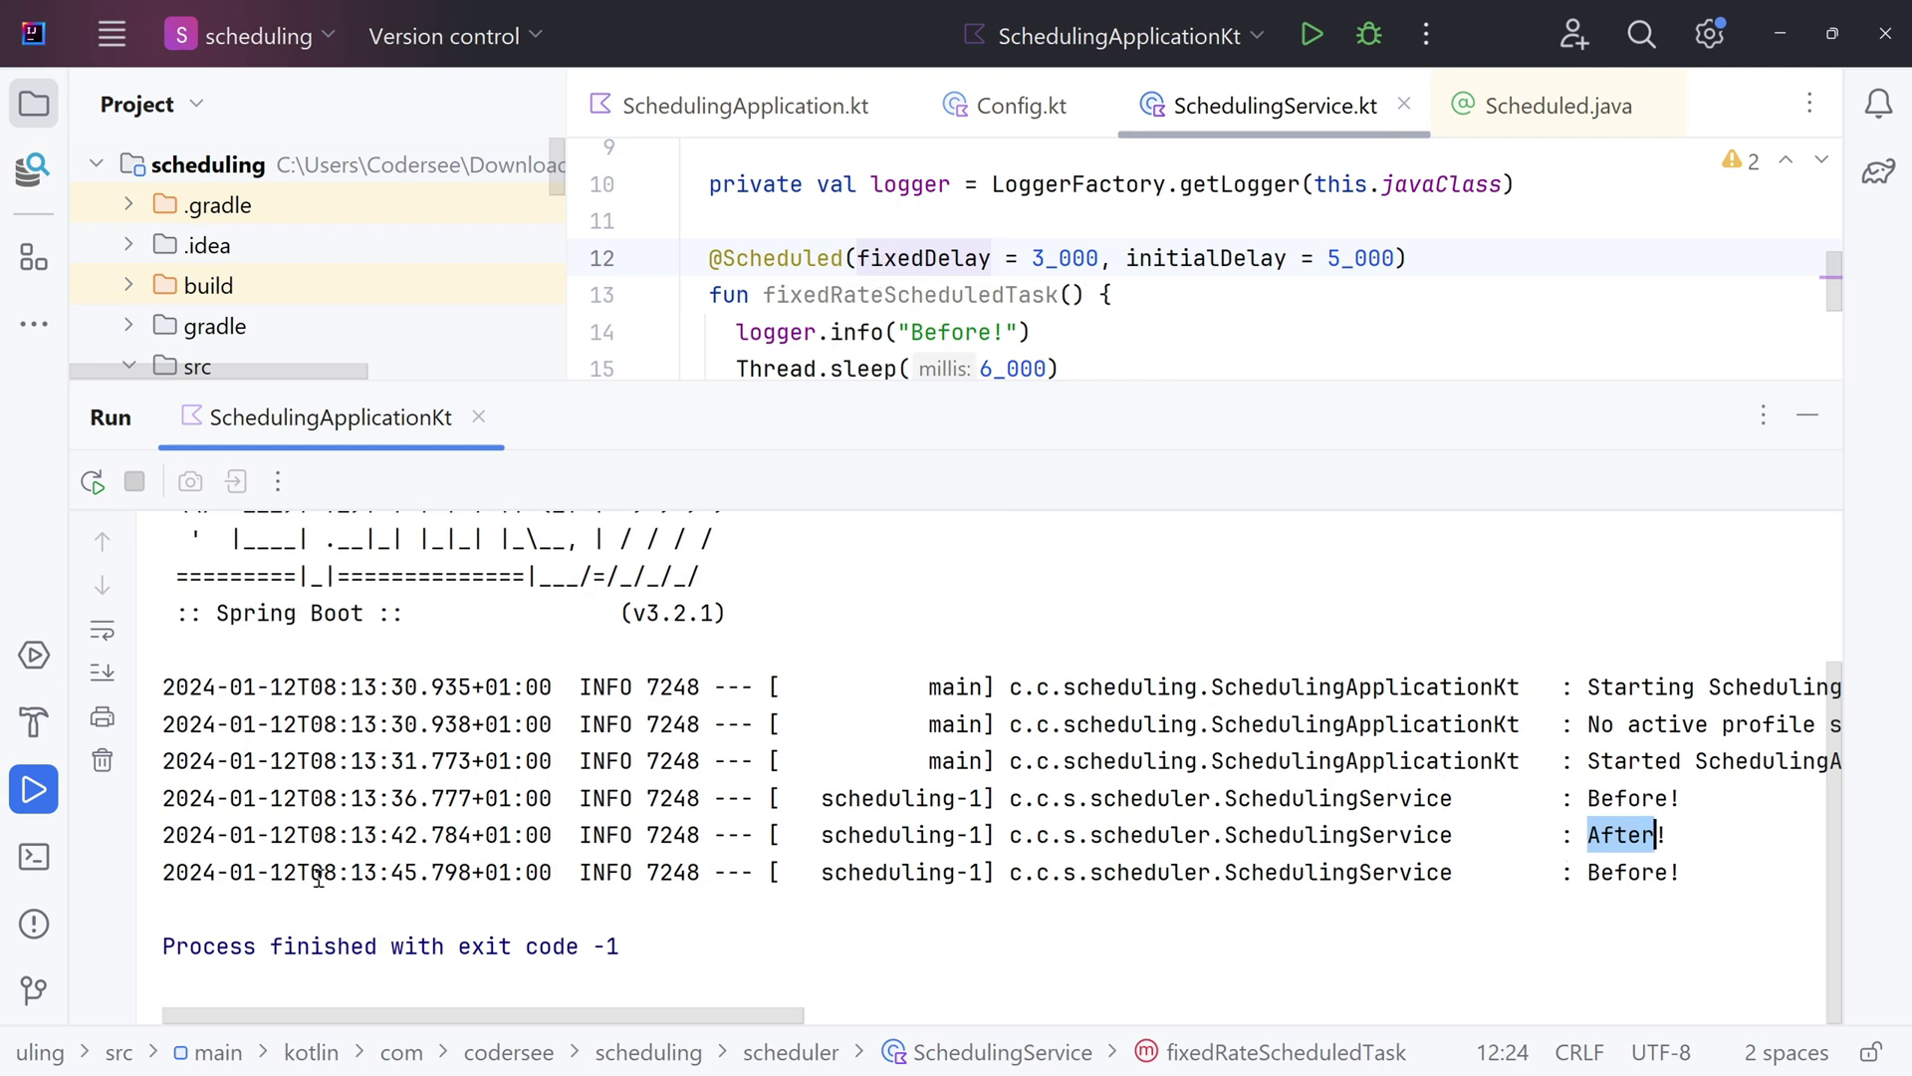
{"action": "left_click", "coordinate": [394, 872]}
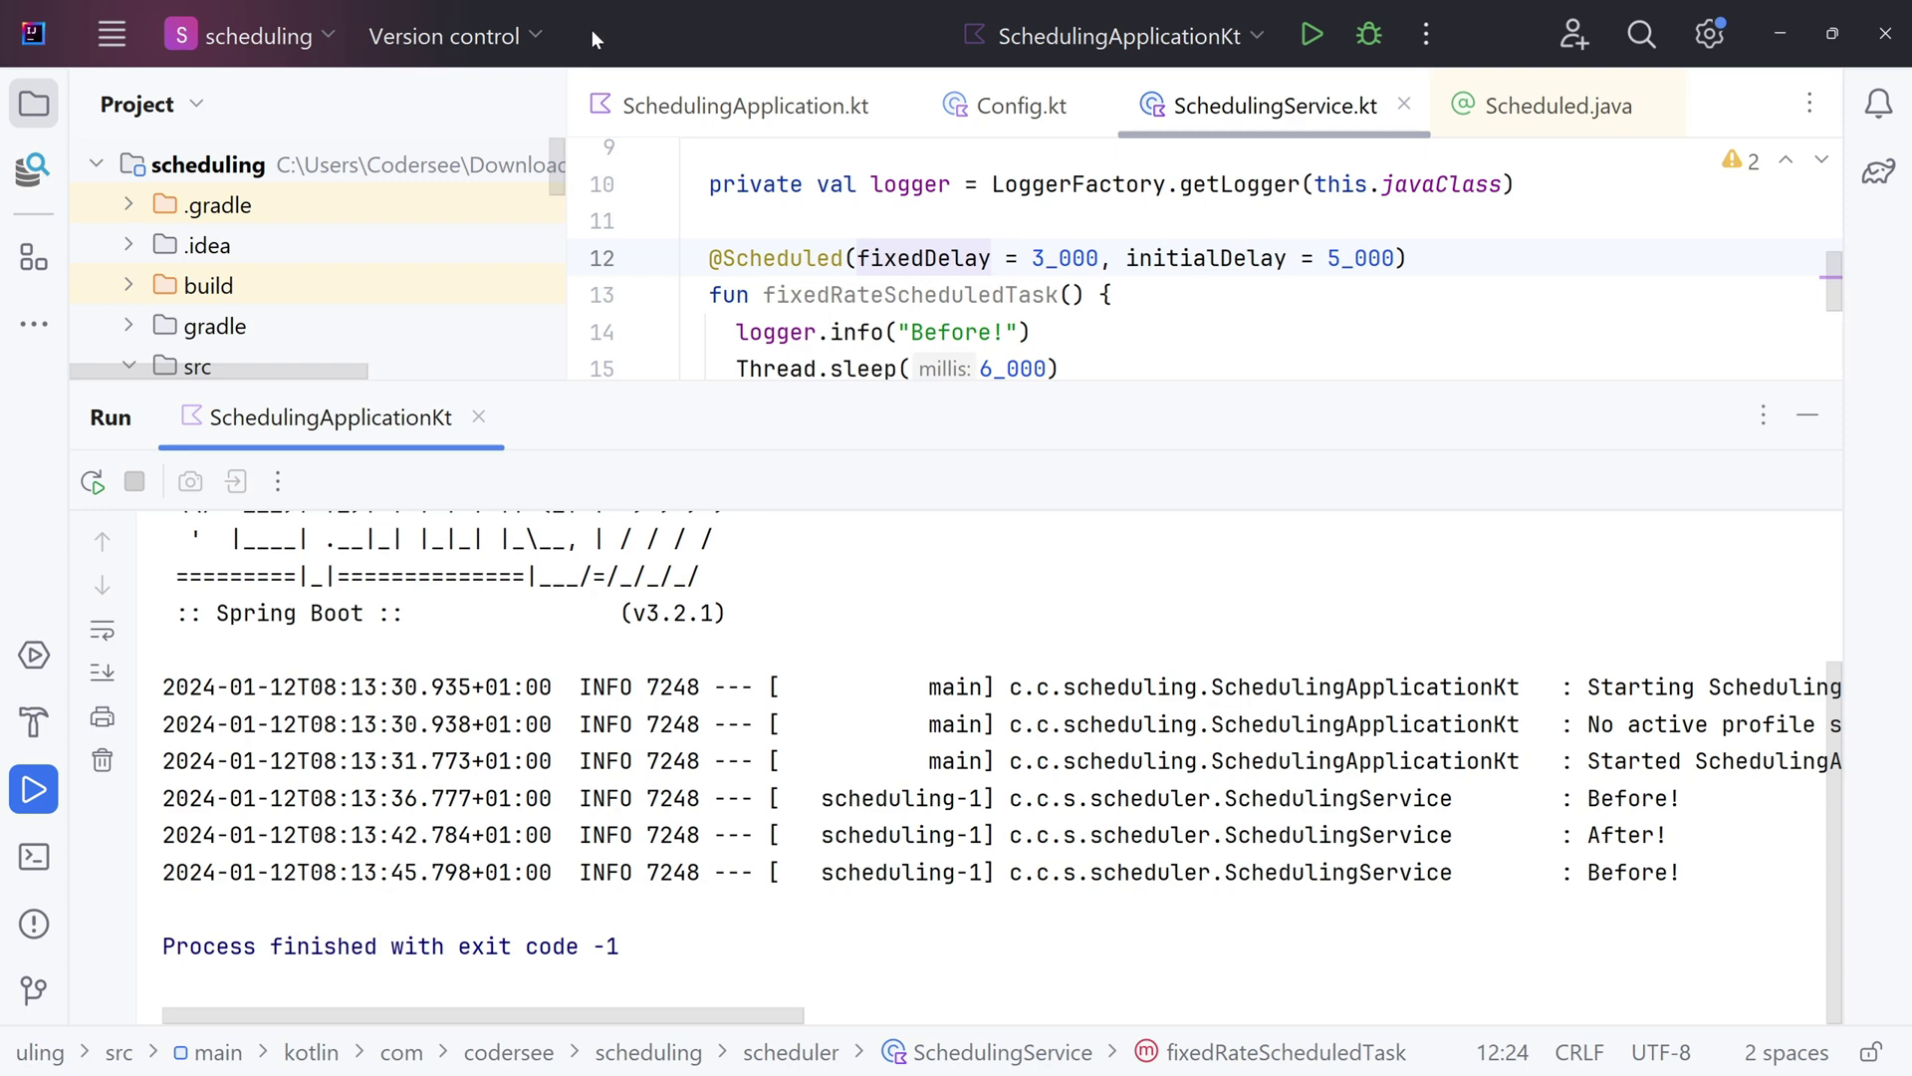
{"action": "scroll", "coordinate": [1032, 285], "scroll_direction": "down", "scroll_amount": 1}
Step: Remove the Thread.sleep and After! log lines from the scheduled task
{"action": "left_click", "coordinate": [1101, 257]}
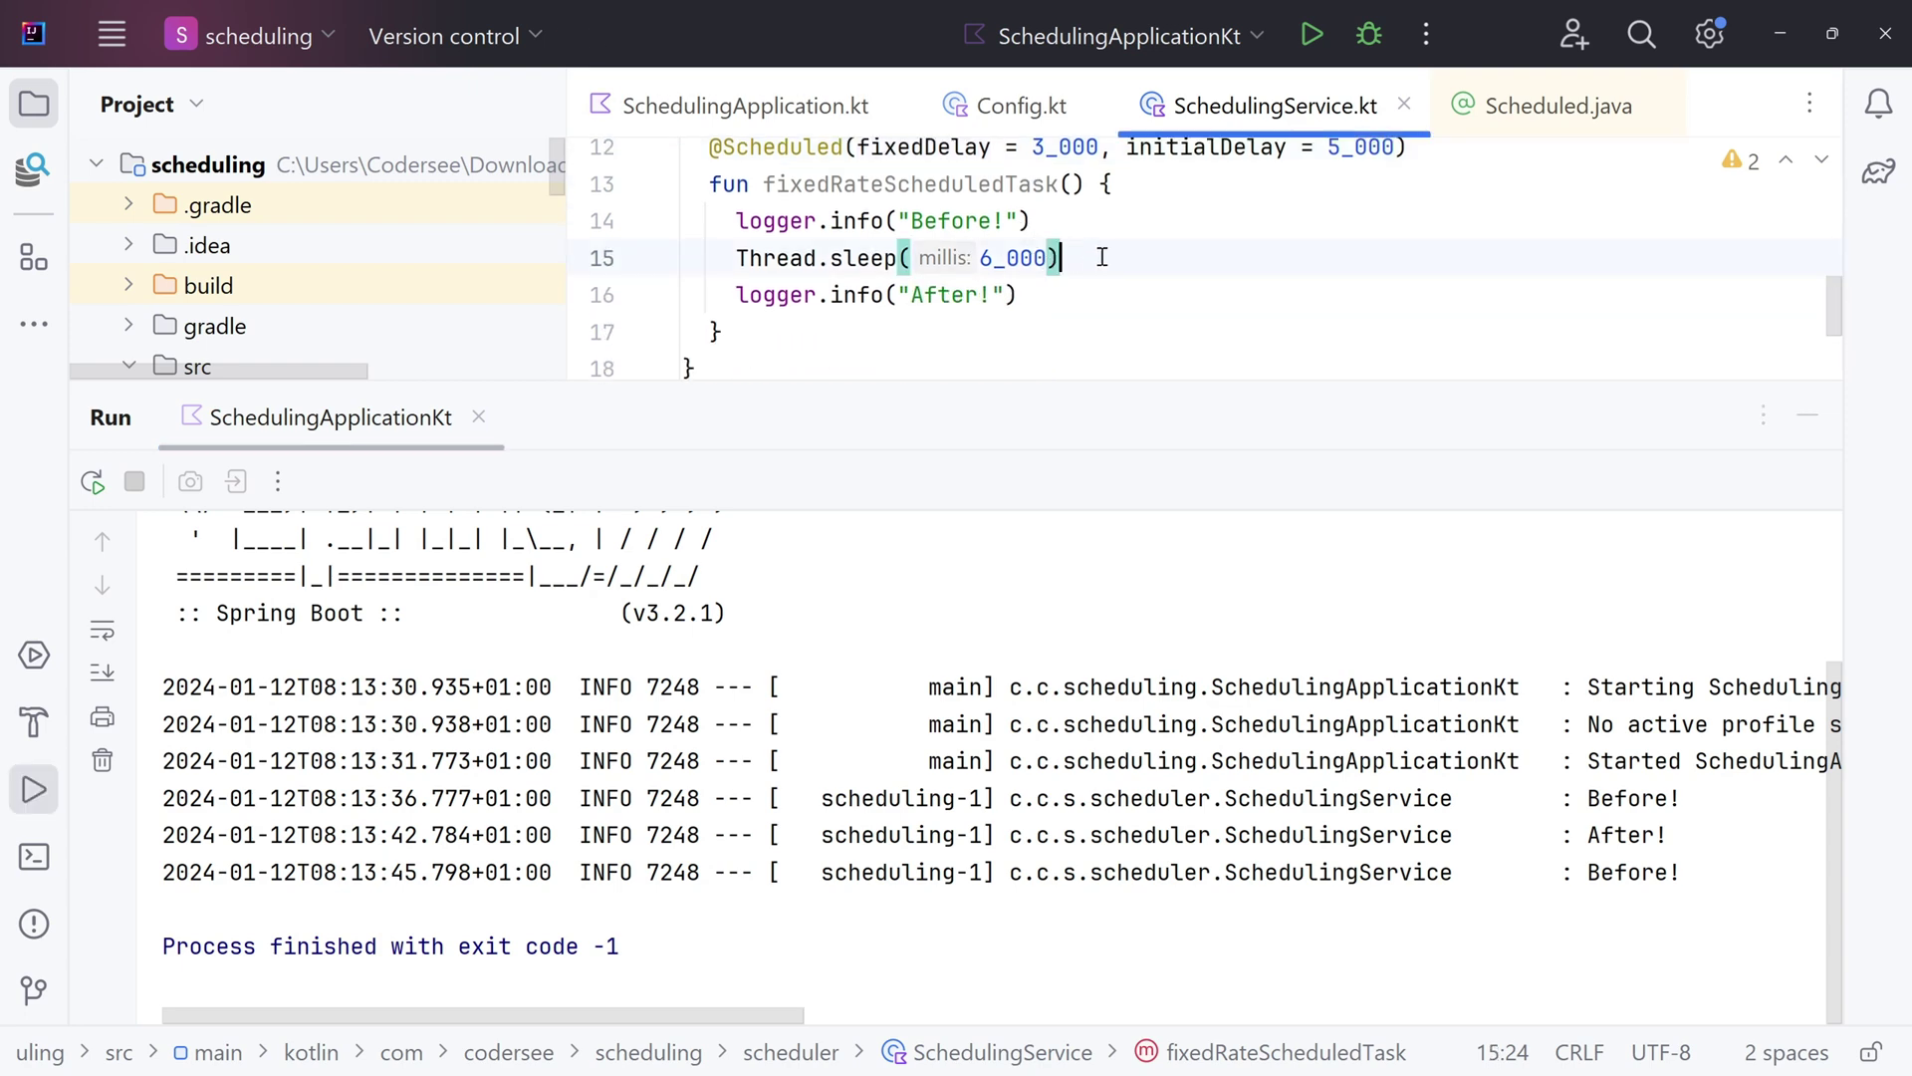
{"action": "scroll", "coordinate": [1100, 257], "scroll_direction": "up", "scroll_amount": 1}
{"action": "left_click_drag", "start_coordinate": [1229, 389], "coordinate": [1218, 581]}
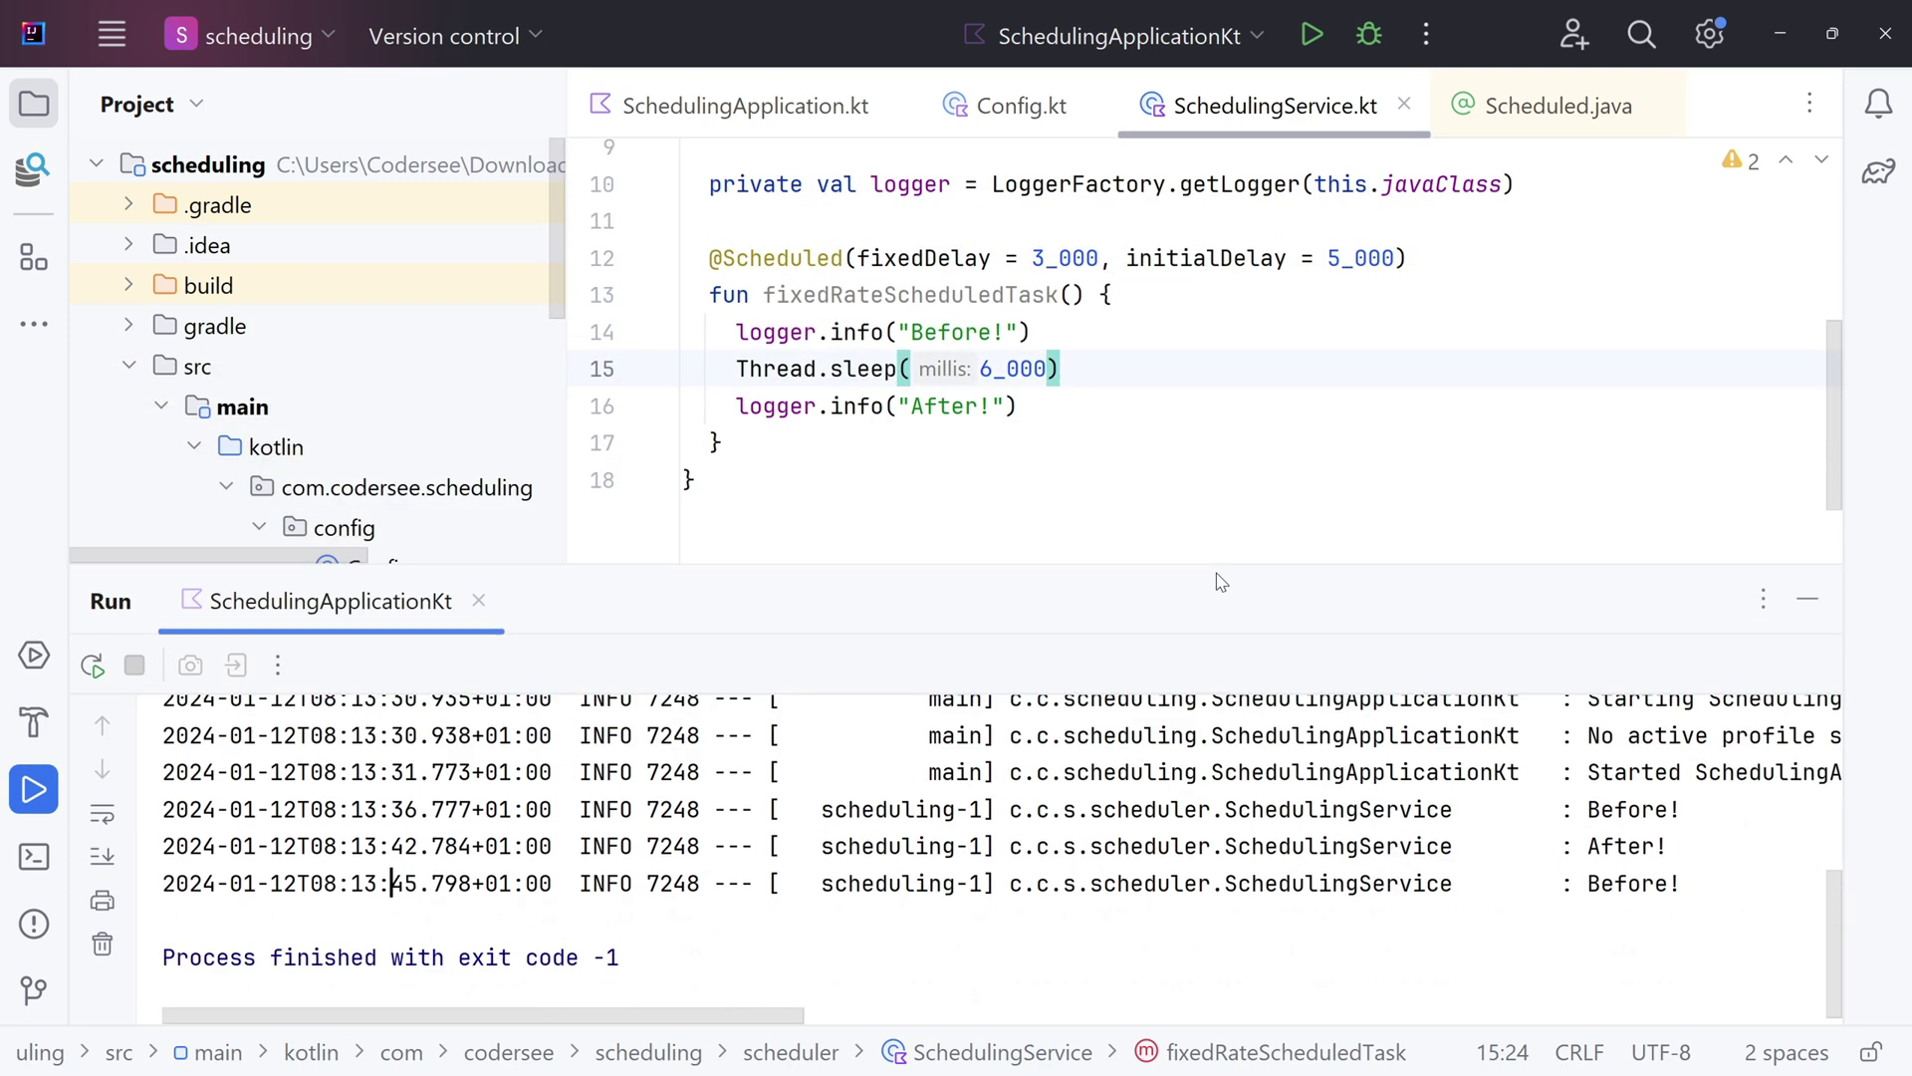
{"action": "left_click", "coordinate": [1004, 368]}
{"action": "key", "text": "ctrl+y"}
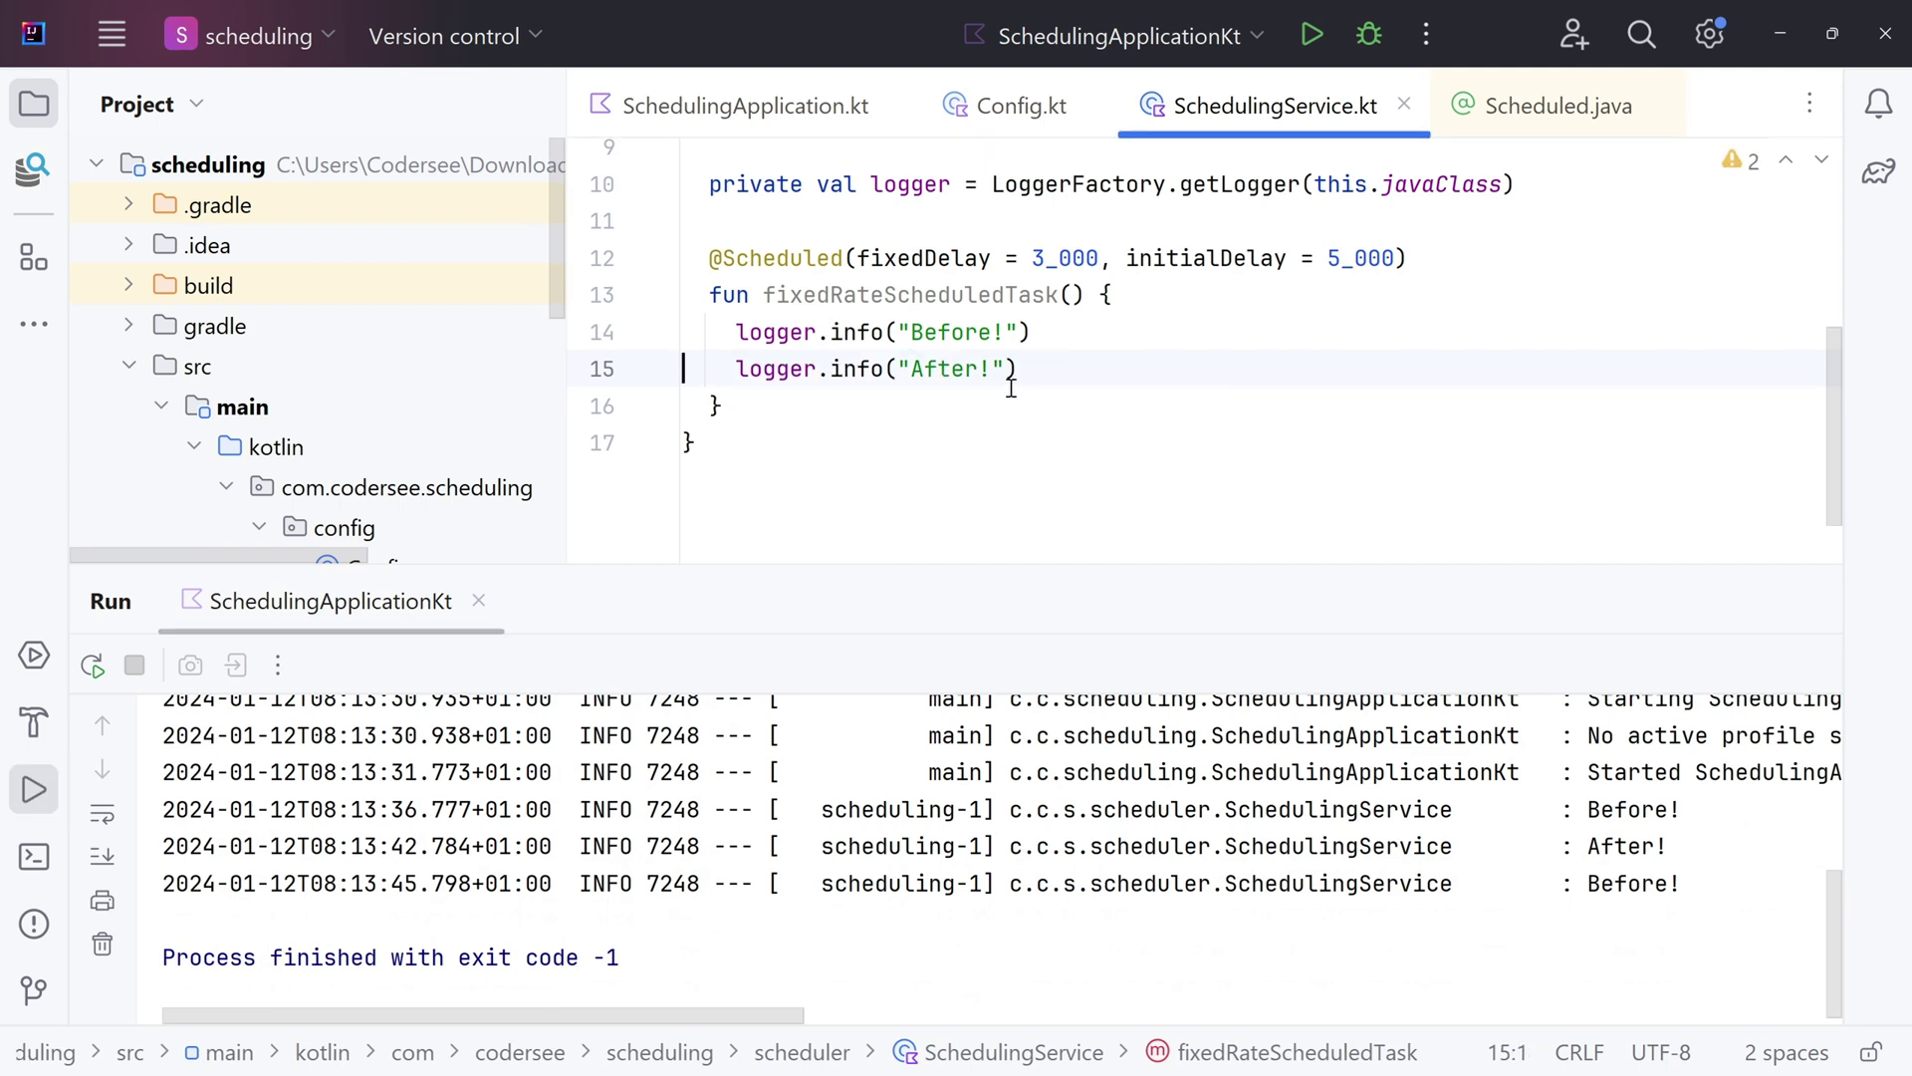
{"action": "key", "text": "ctrl+y"}
{"action": "double_click", "coordinate": [945, 333]}
{"action": "type", "text": "H"}
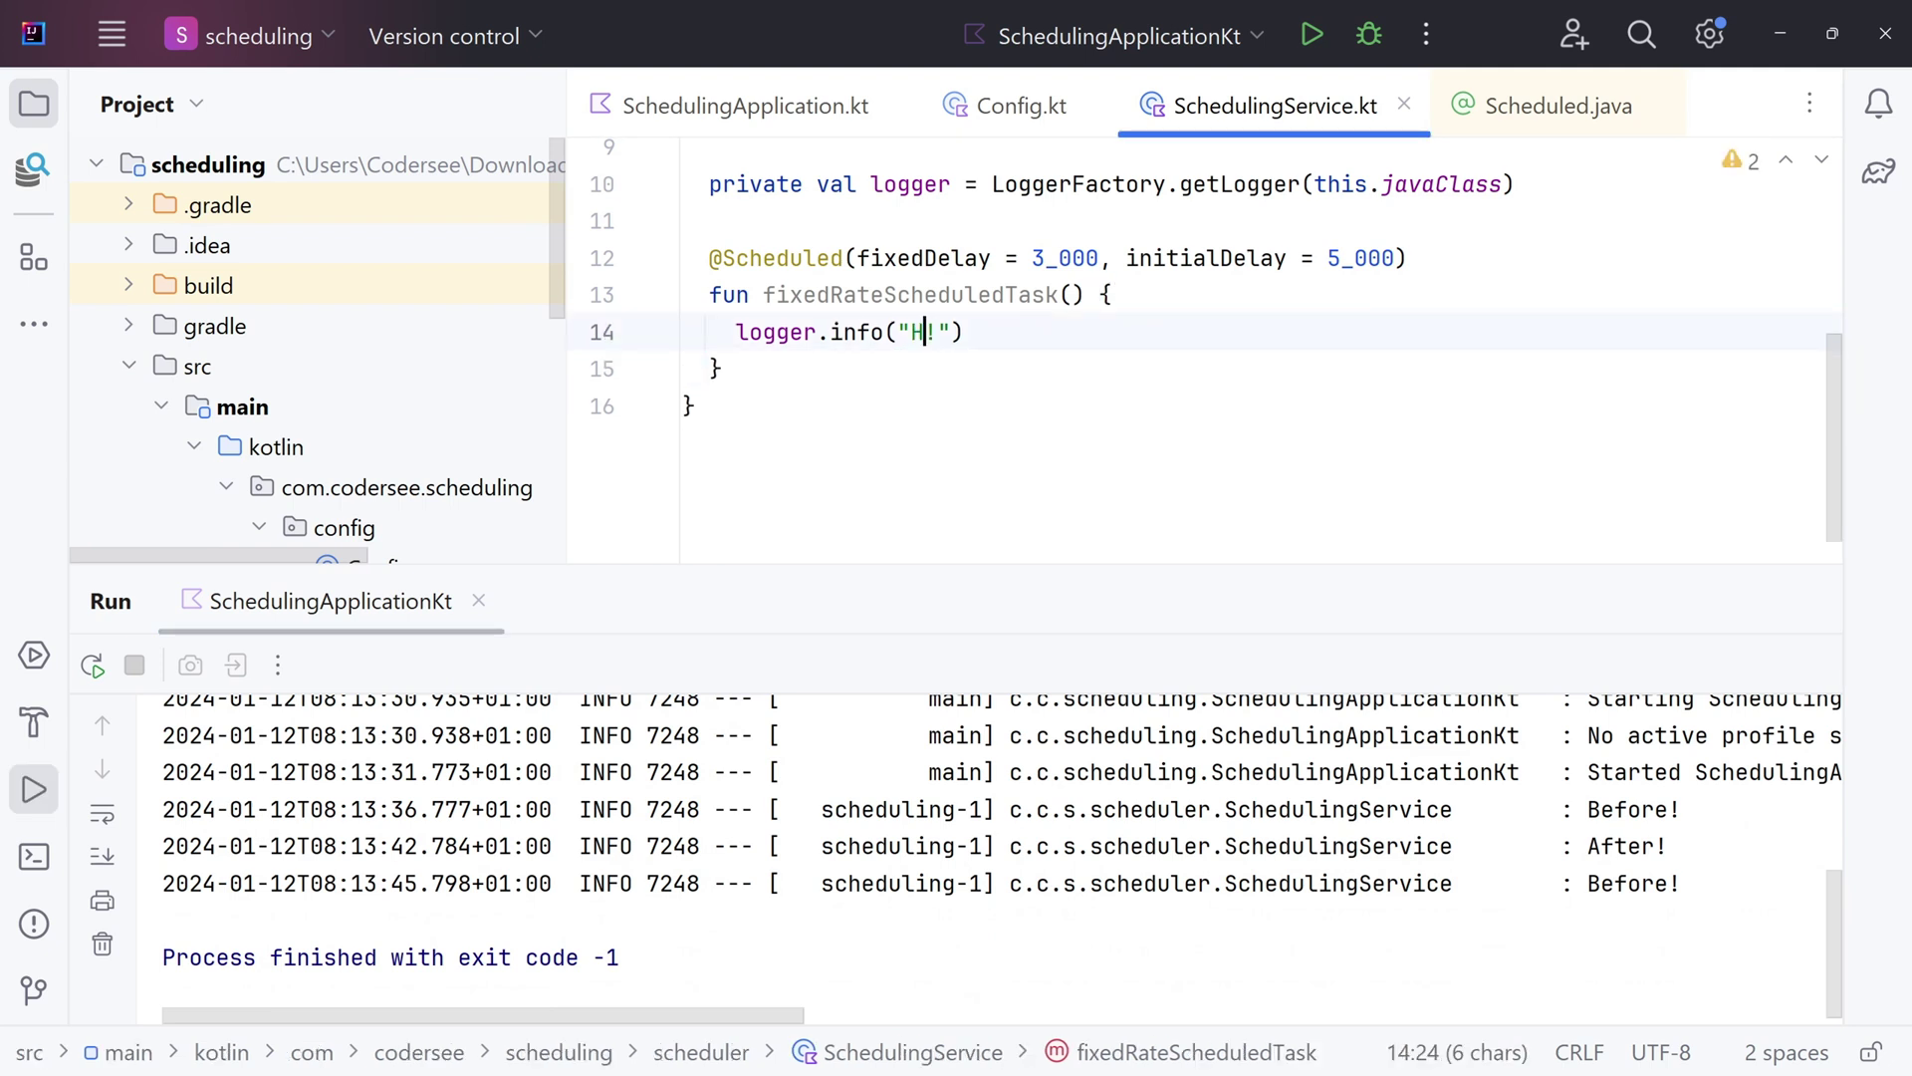
{"action": "type", "text": "i"}
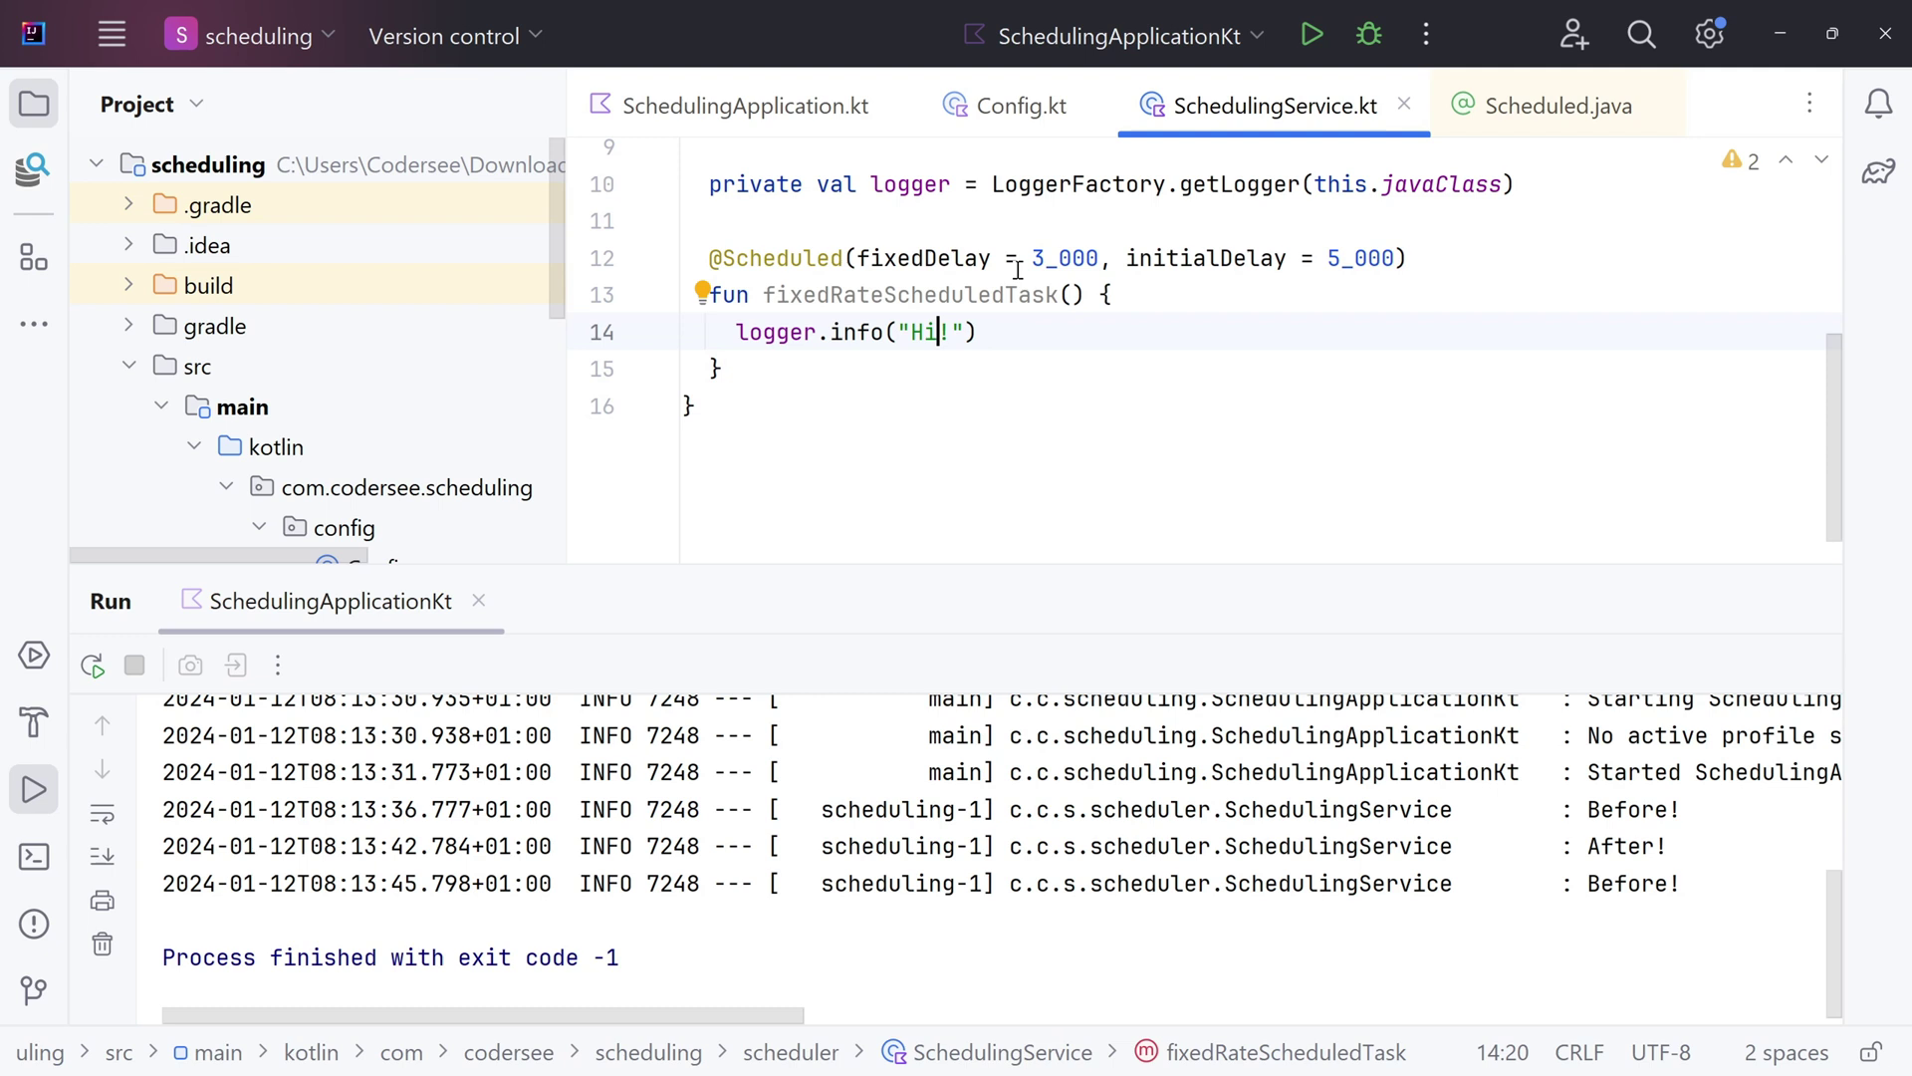
{"action": "mouse_move", "coordinate": [857, 267]}
{"action": "left_mouse_down"}
{"action": "mouse_move", "coordinate": [1456, 273]}
{"action": "mouse_move", "coordinate": [1113, 295]}
{"action": "mouse_move", "coordinate": [1400, 270]}
{"action": "left_mouse_up"}
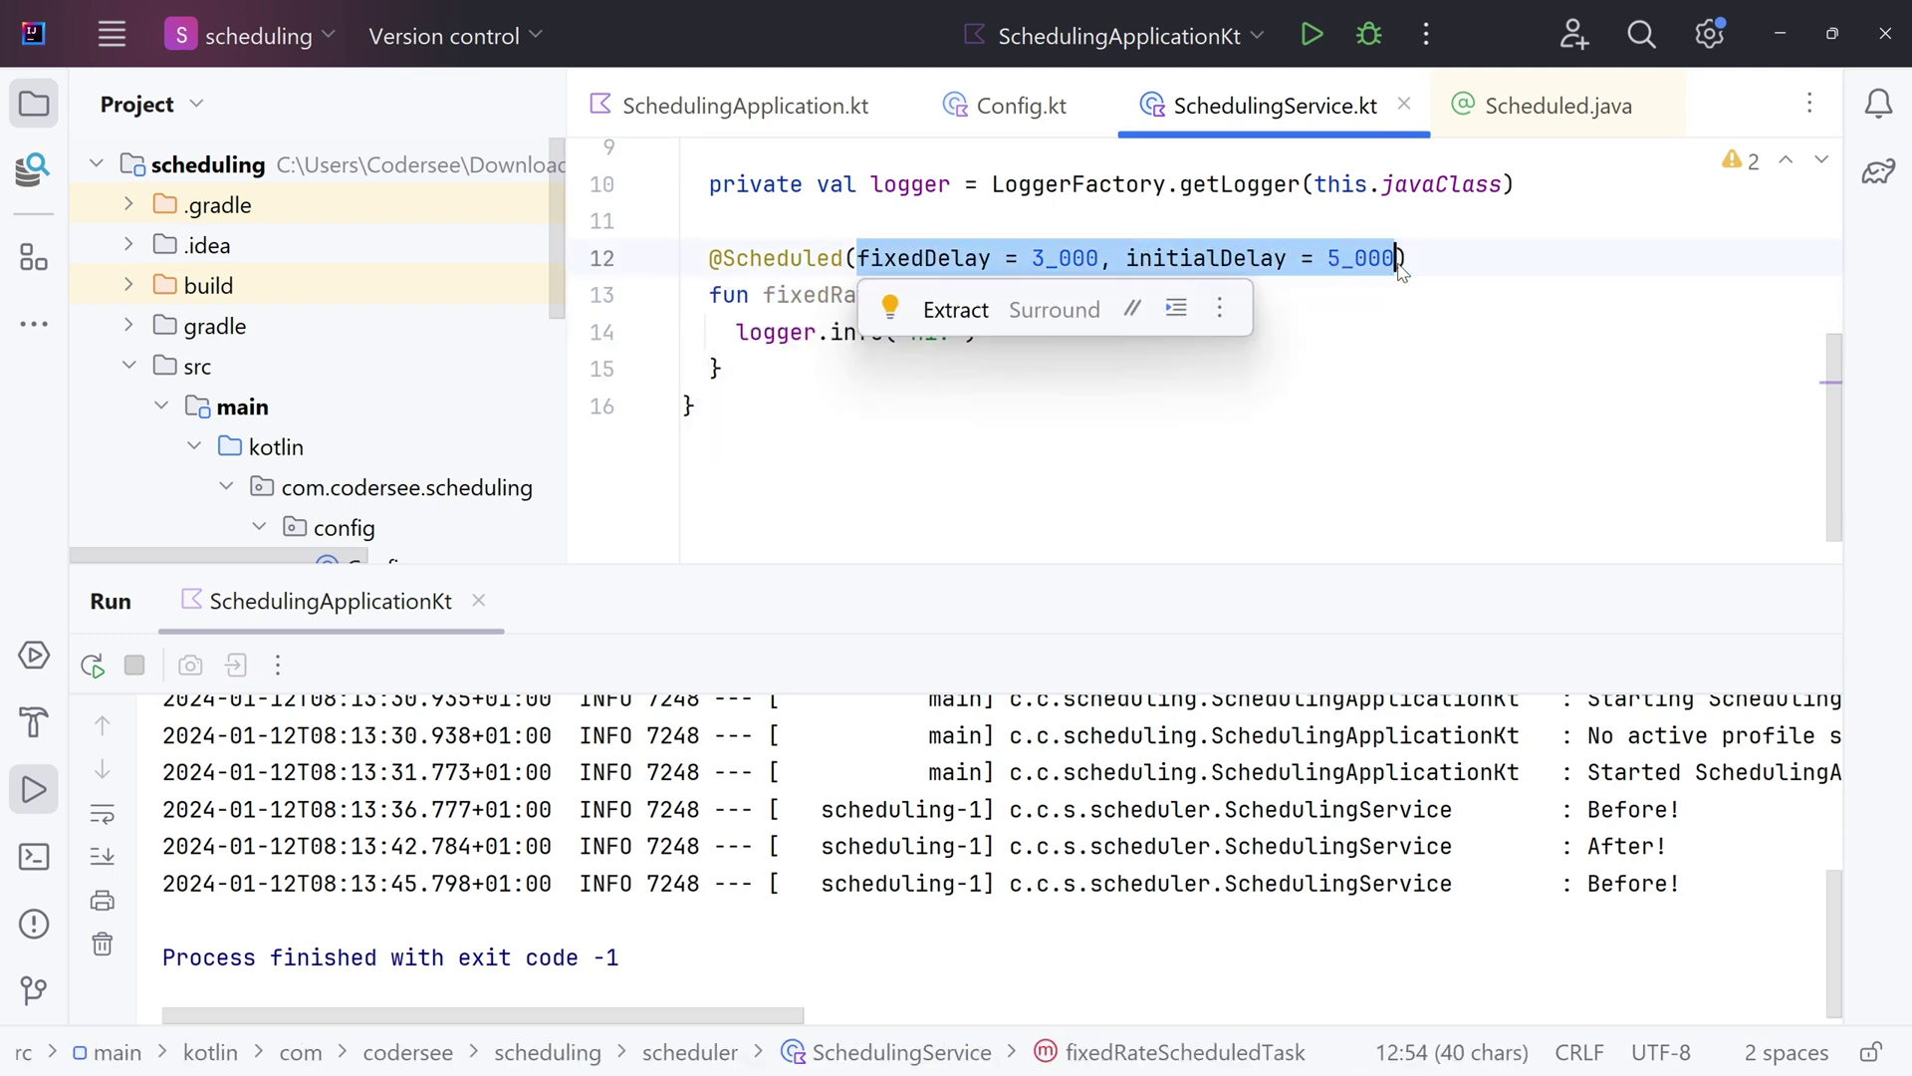
{"action": "type", "text": "cron = "}
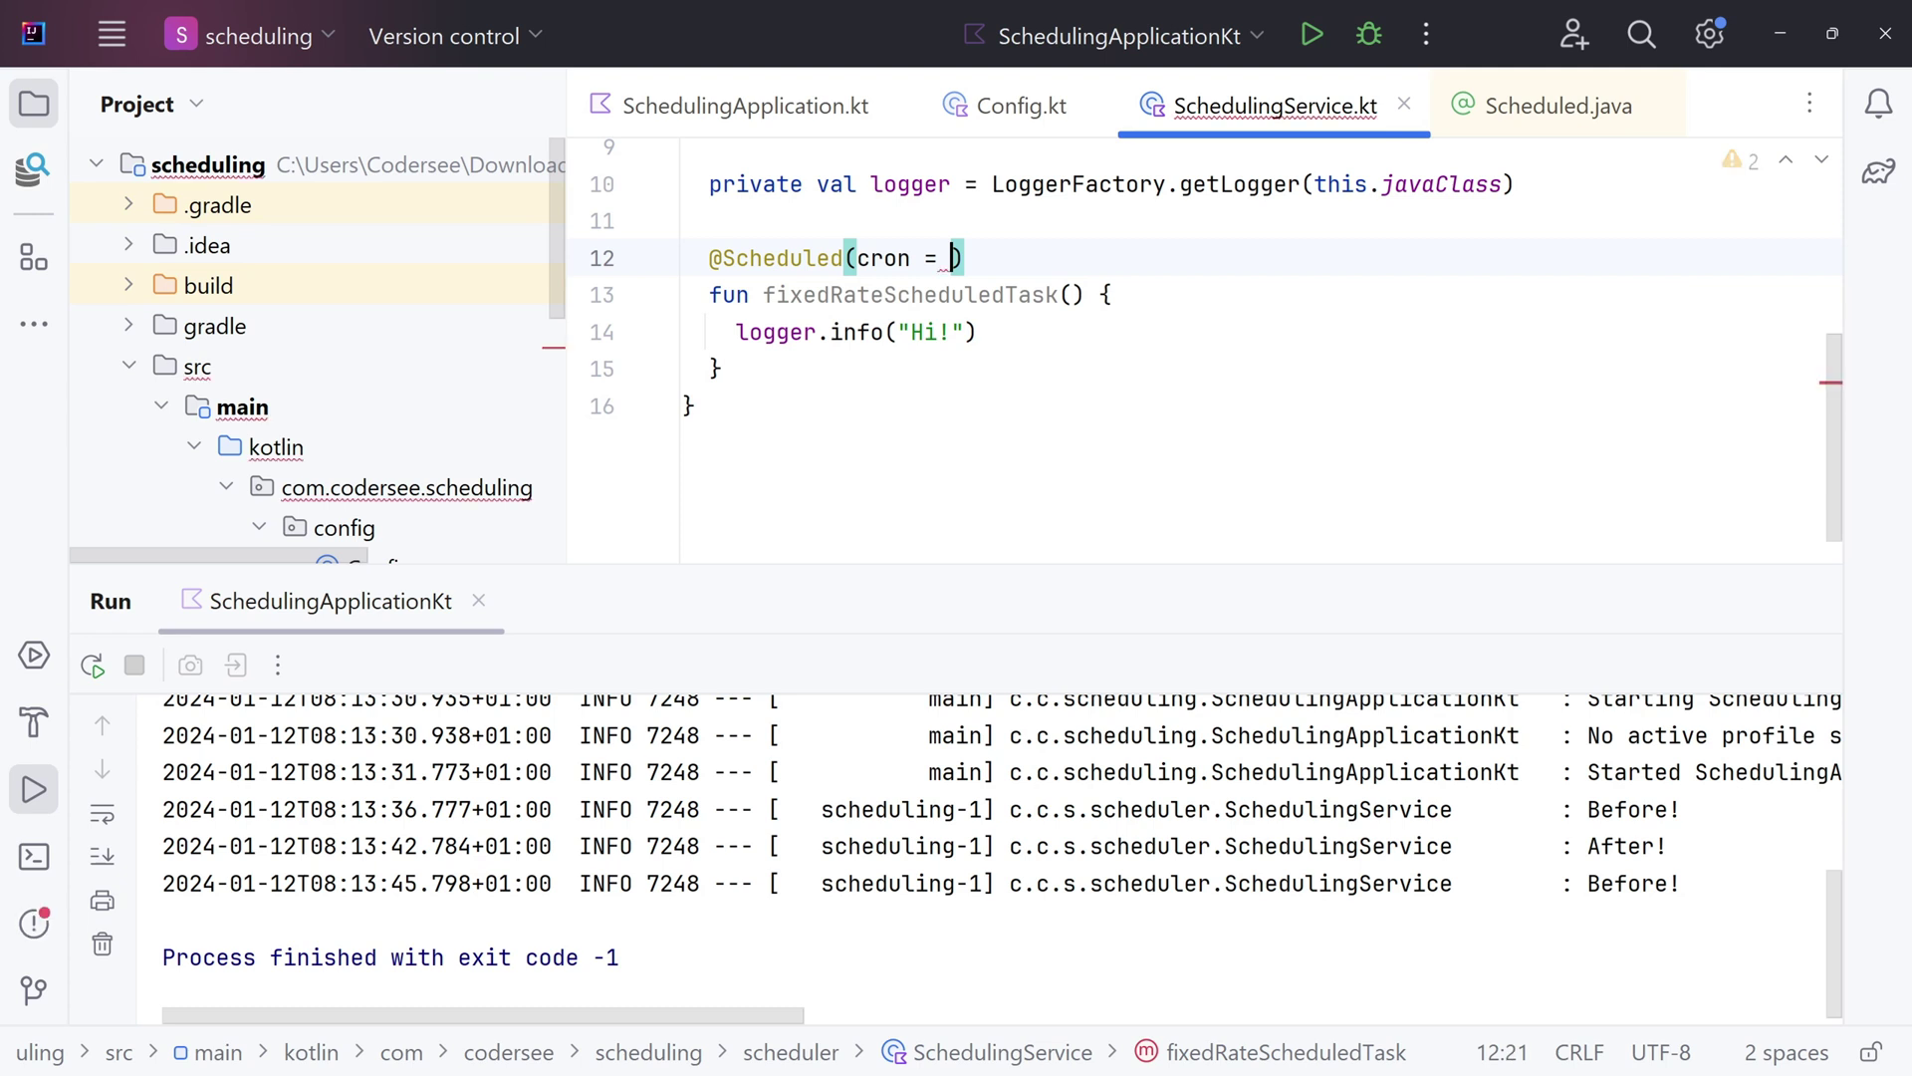
{"action": "type", "text": "\""}
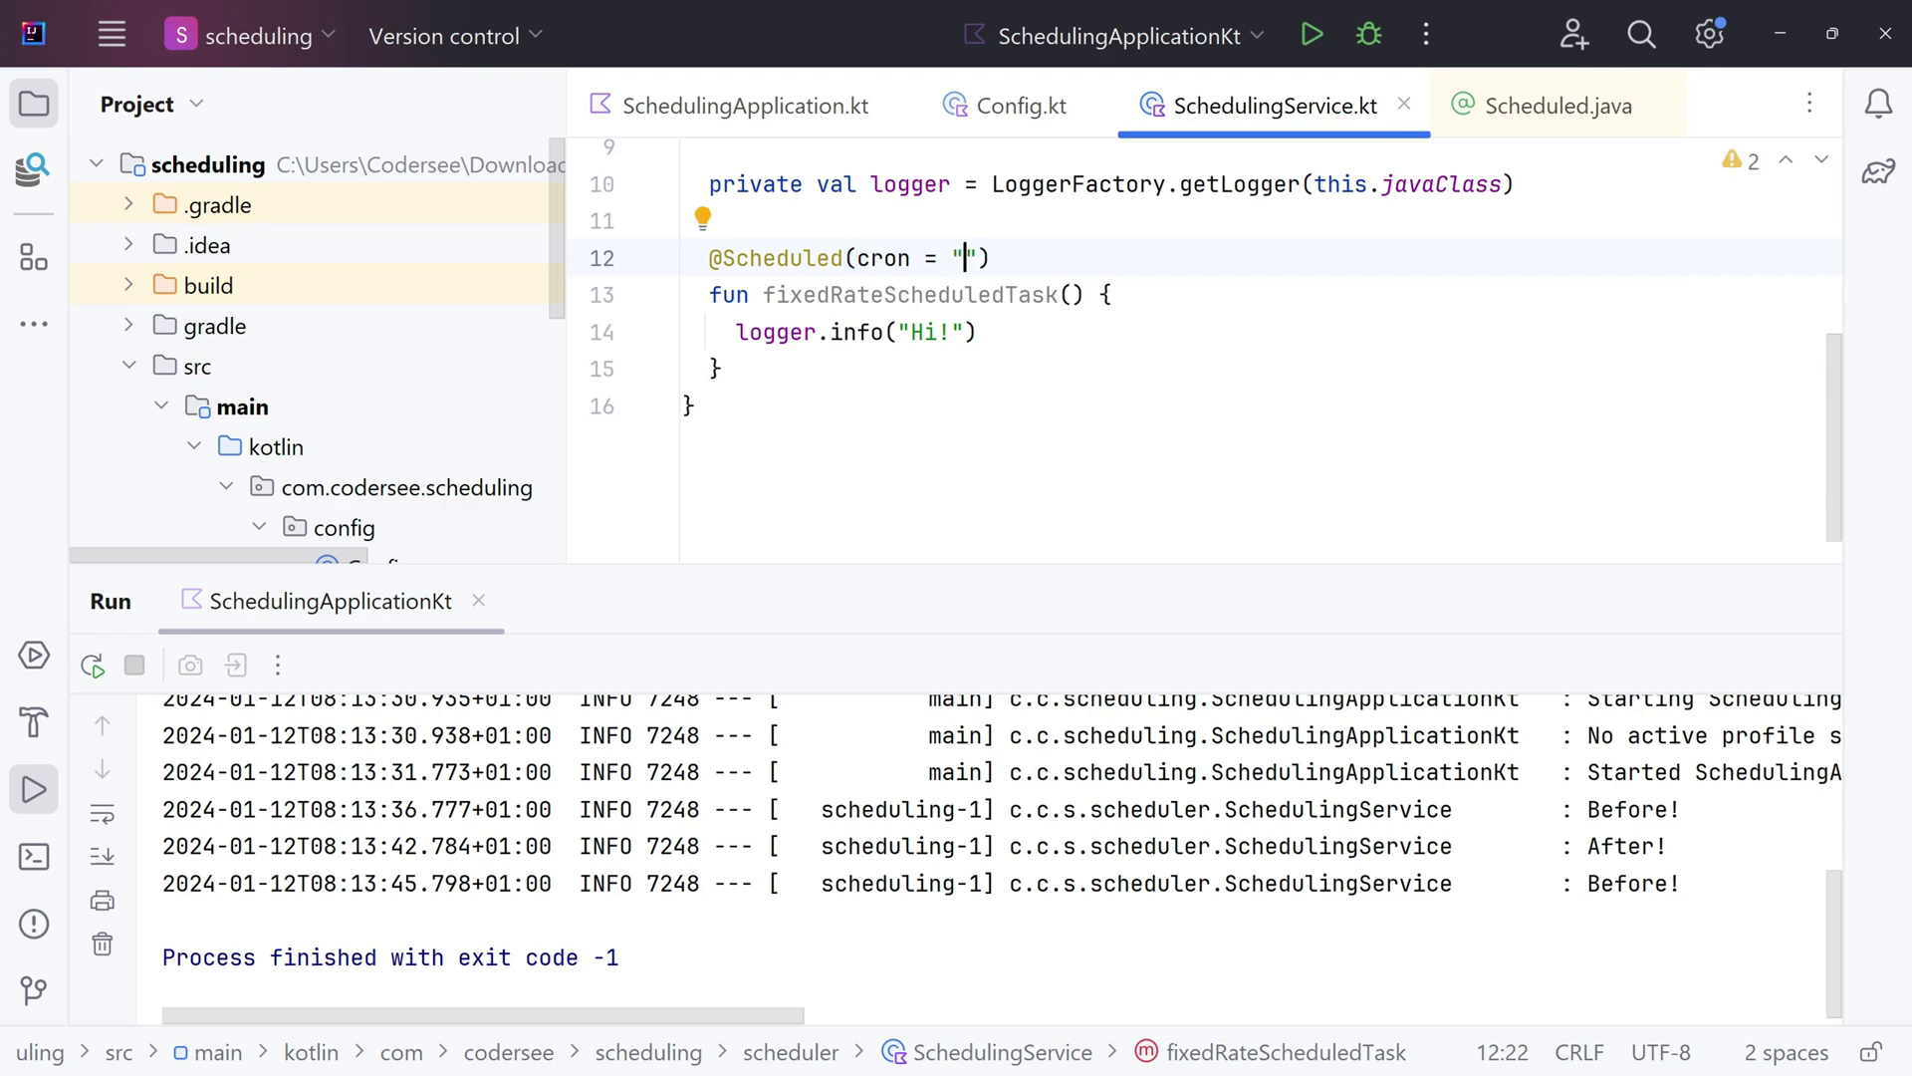
{"action": "type", "text": "0 0 "}
{"action": "type", "text": "6,1"}
{"action": "type", "text": "5 * "}
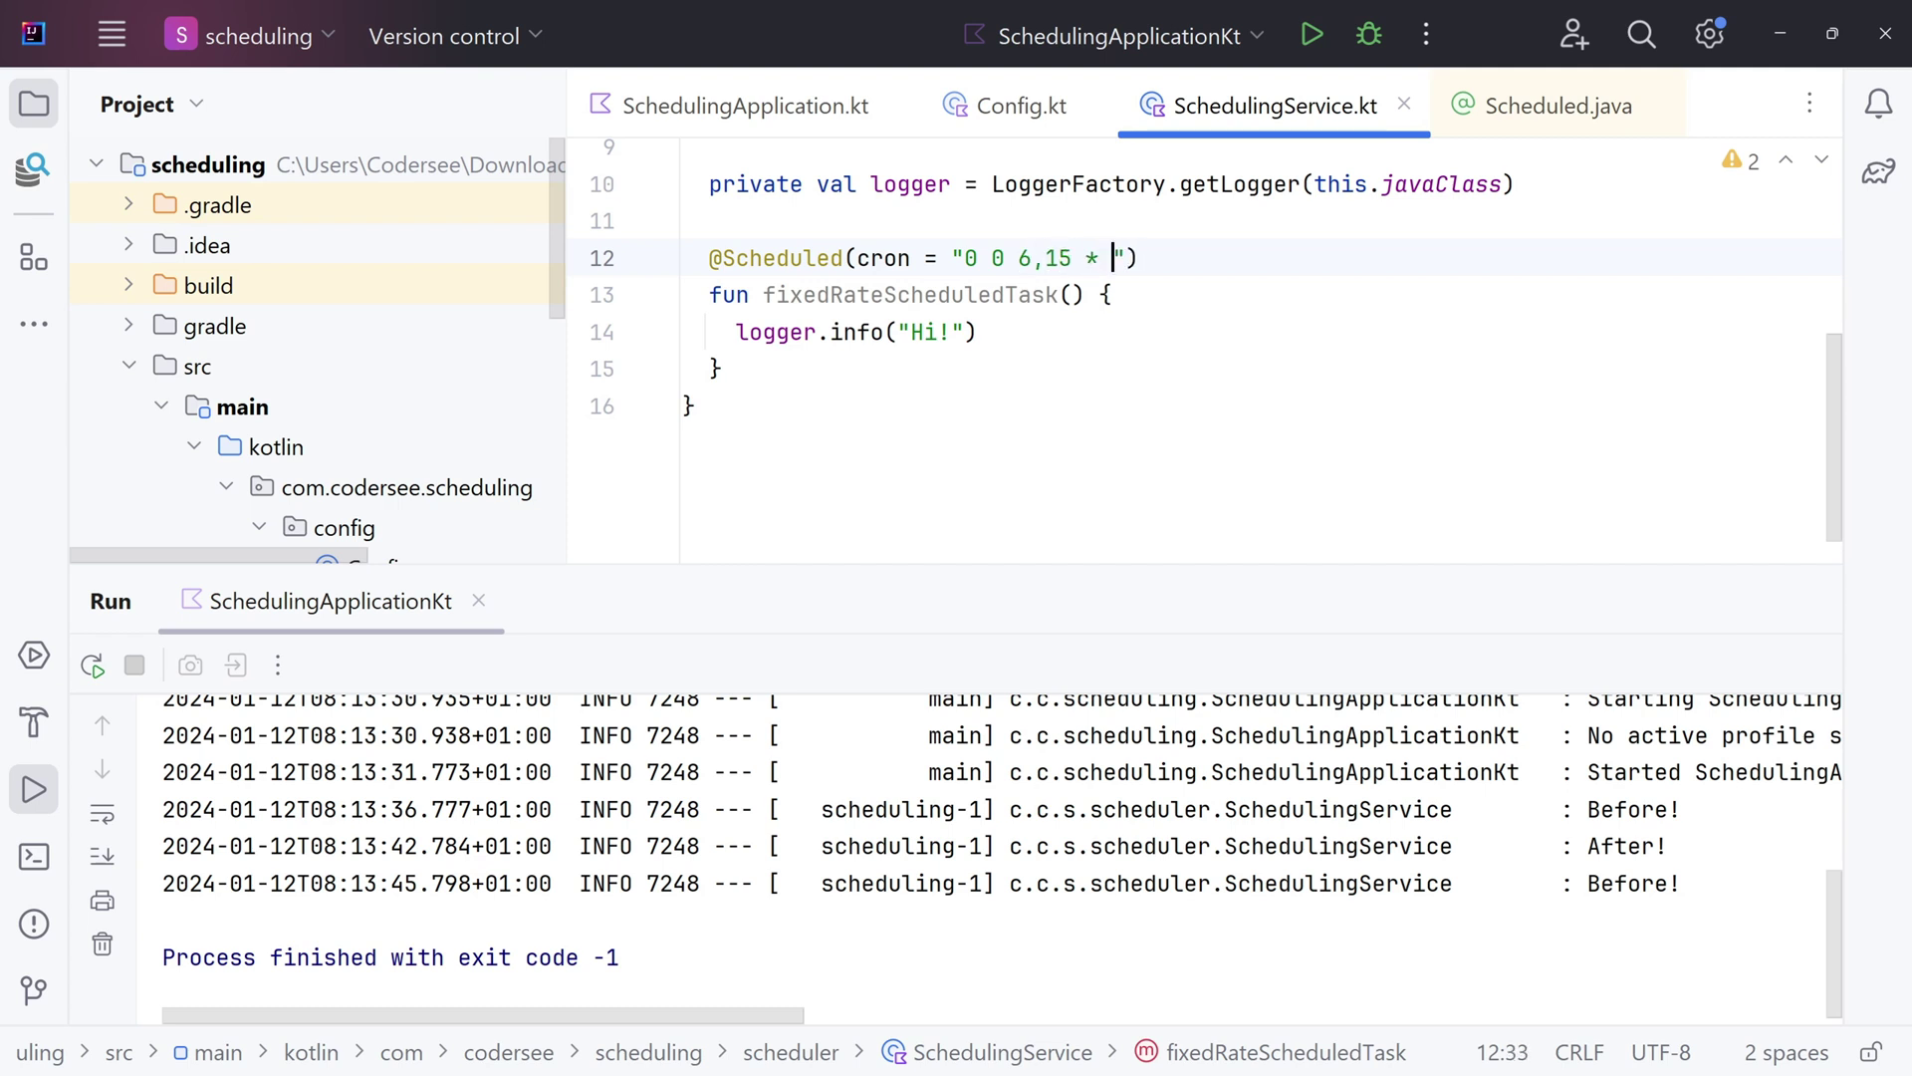
{"action": "type", "text": "* MON-"}
{"action": "type", "text": "FRI"}
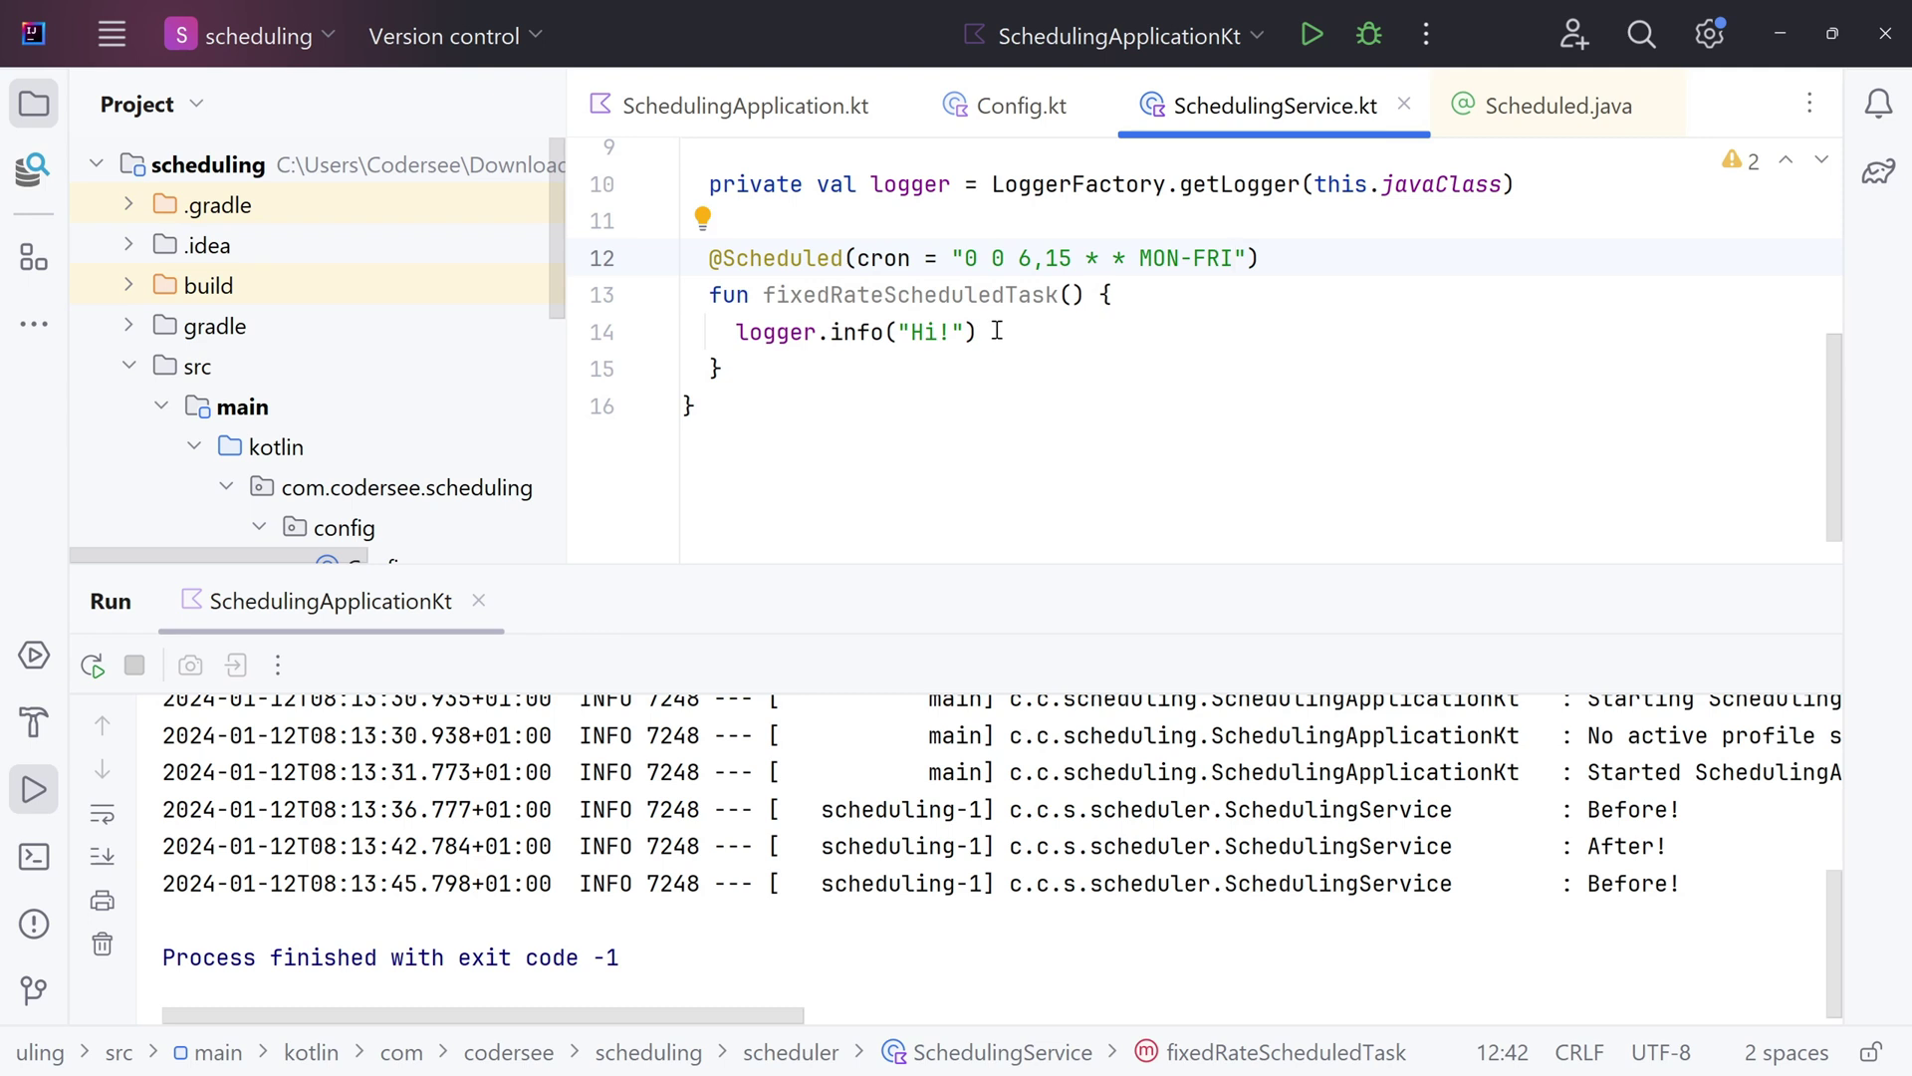
Step: Replace the hard-coded cron expression with the \${my.cron.value} property placeholder
{"action": "left_click_drag", "start_coordinate": [964, 258], "coordinate": [1234, 257]}
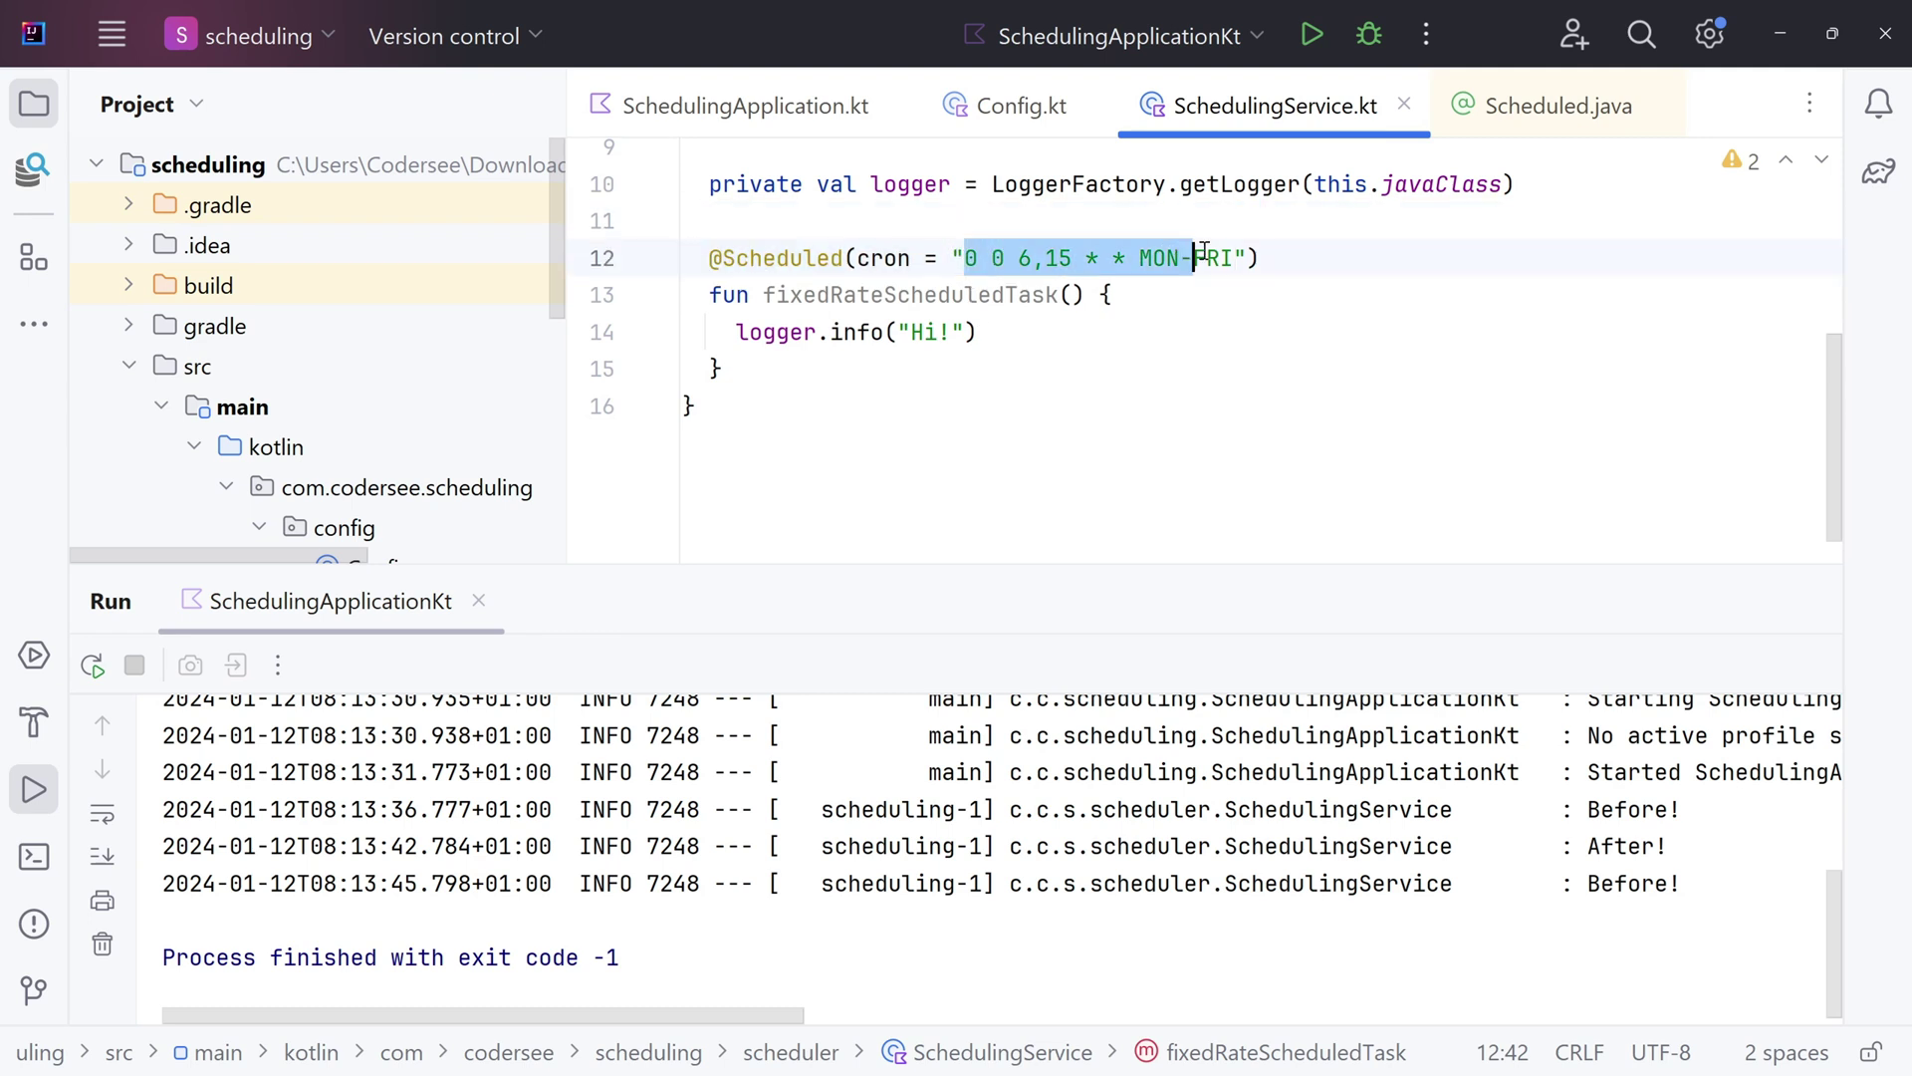
{"action": "key", "text": "BackSpace"}
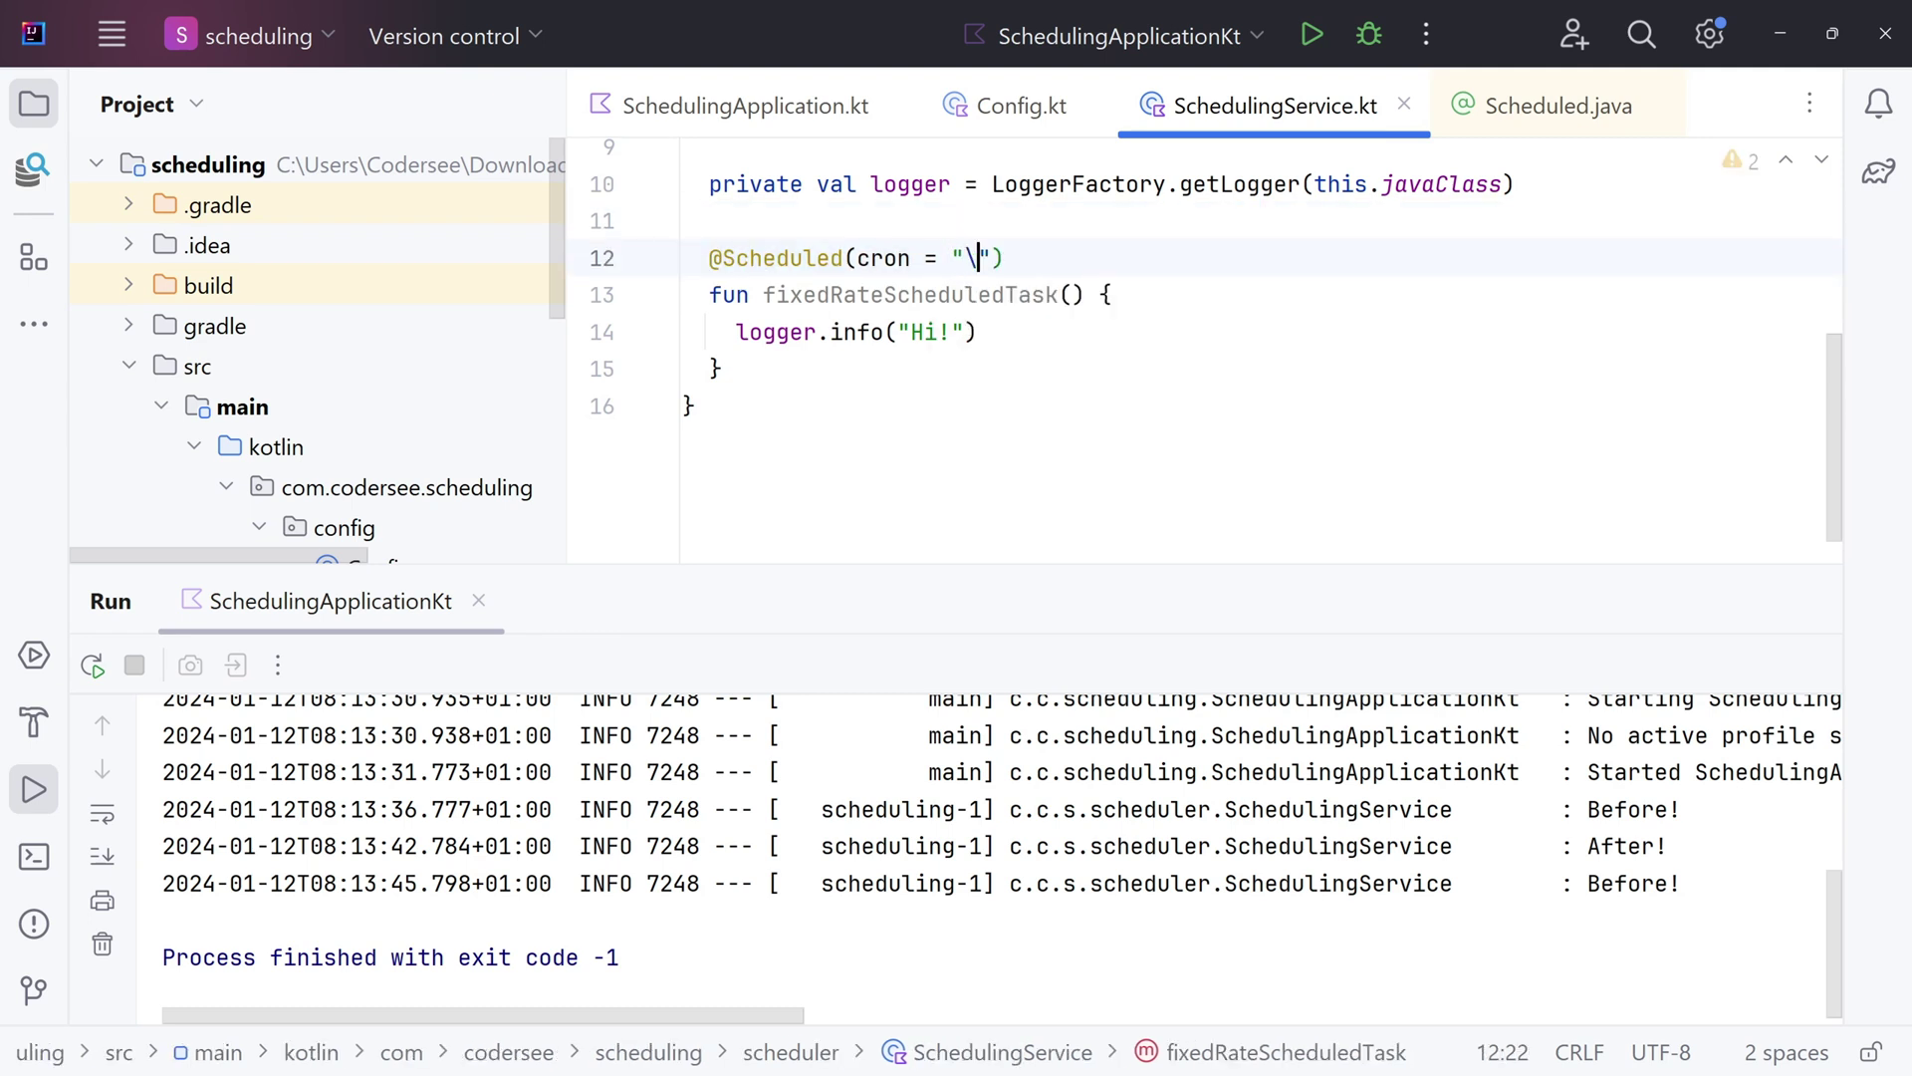
{"action": "type", "text": "\\"}
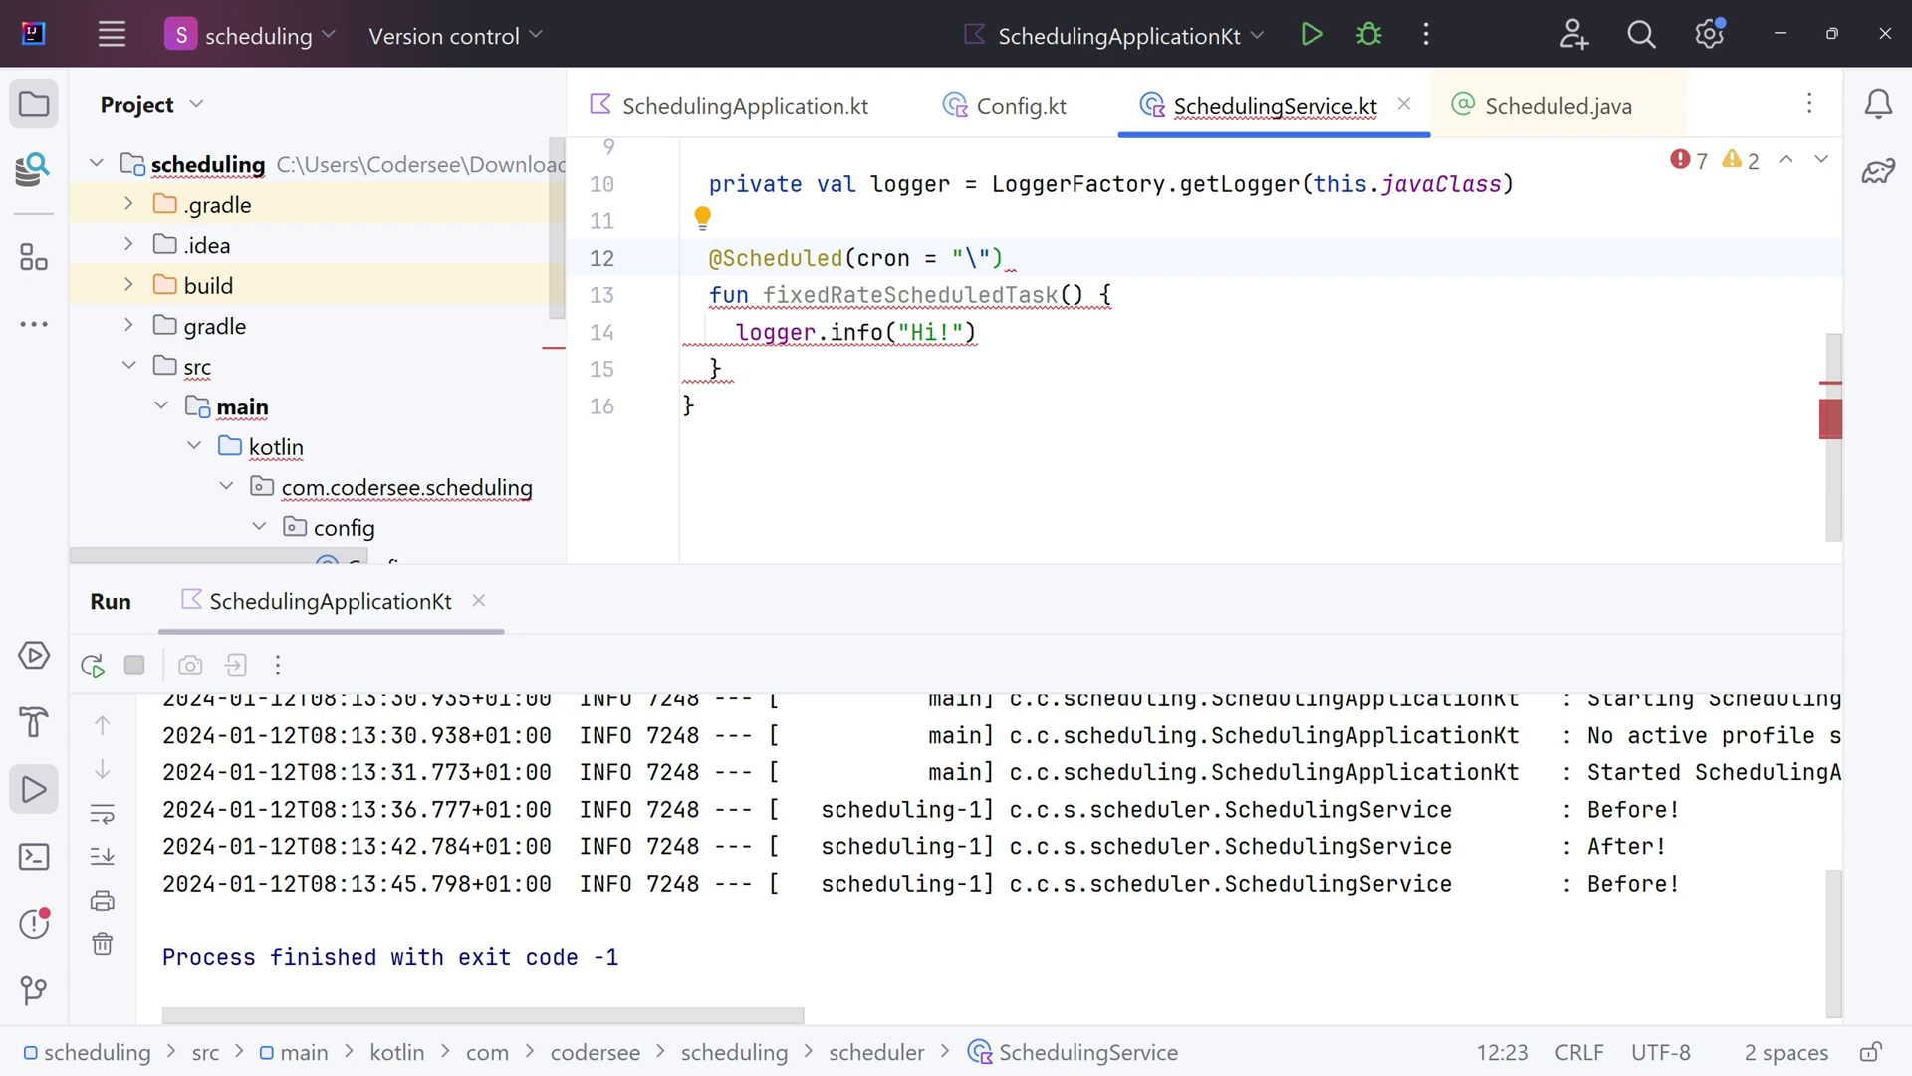
{"action": "type", "text": "${"}
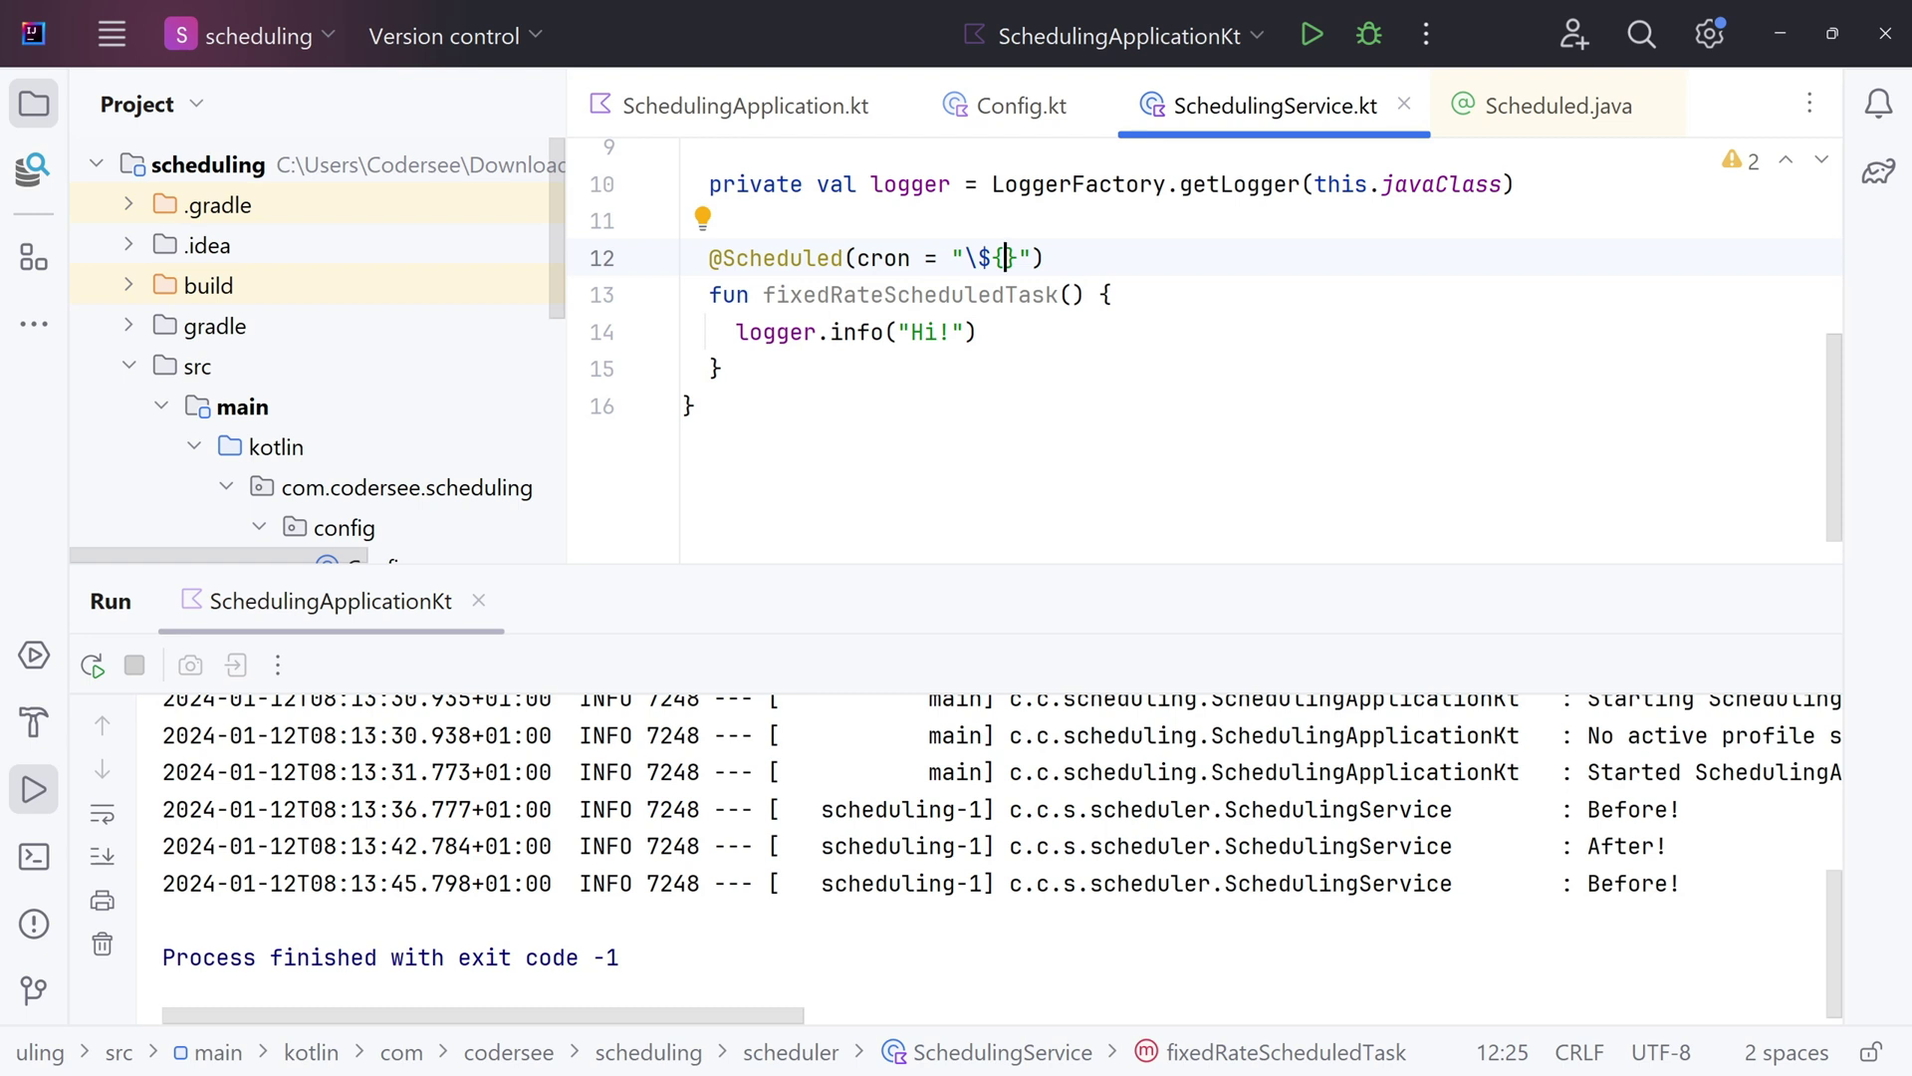
{"action": "type", "text": "my"}
{"action": "type", "text": ".cron.val"}
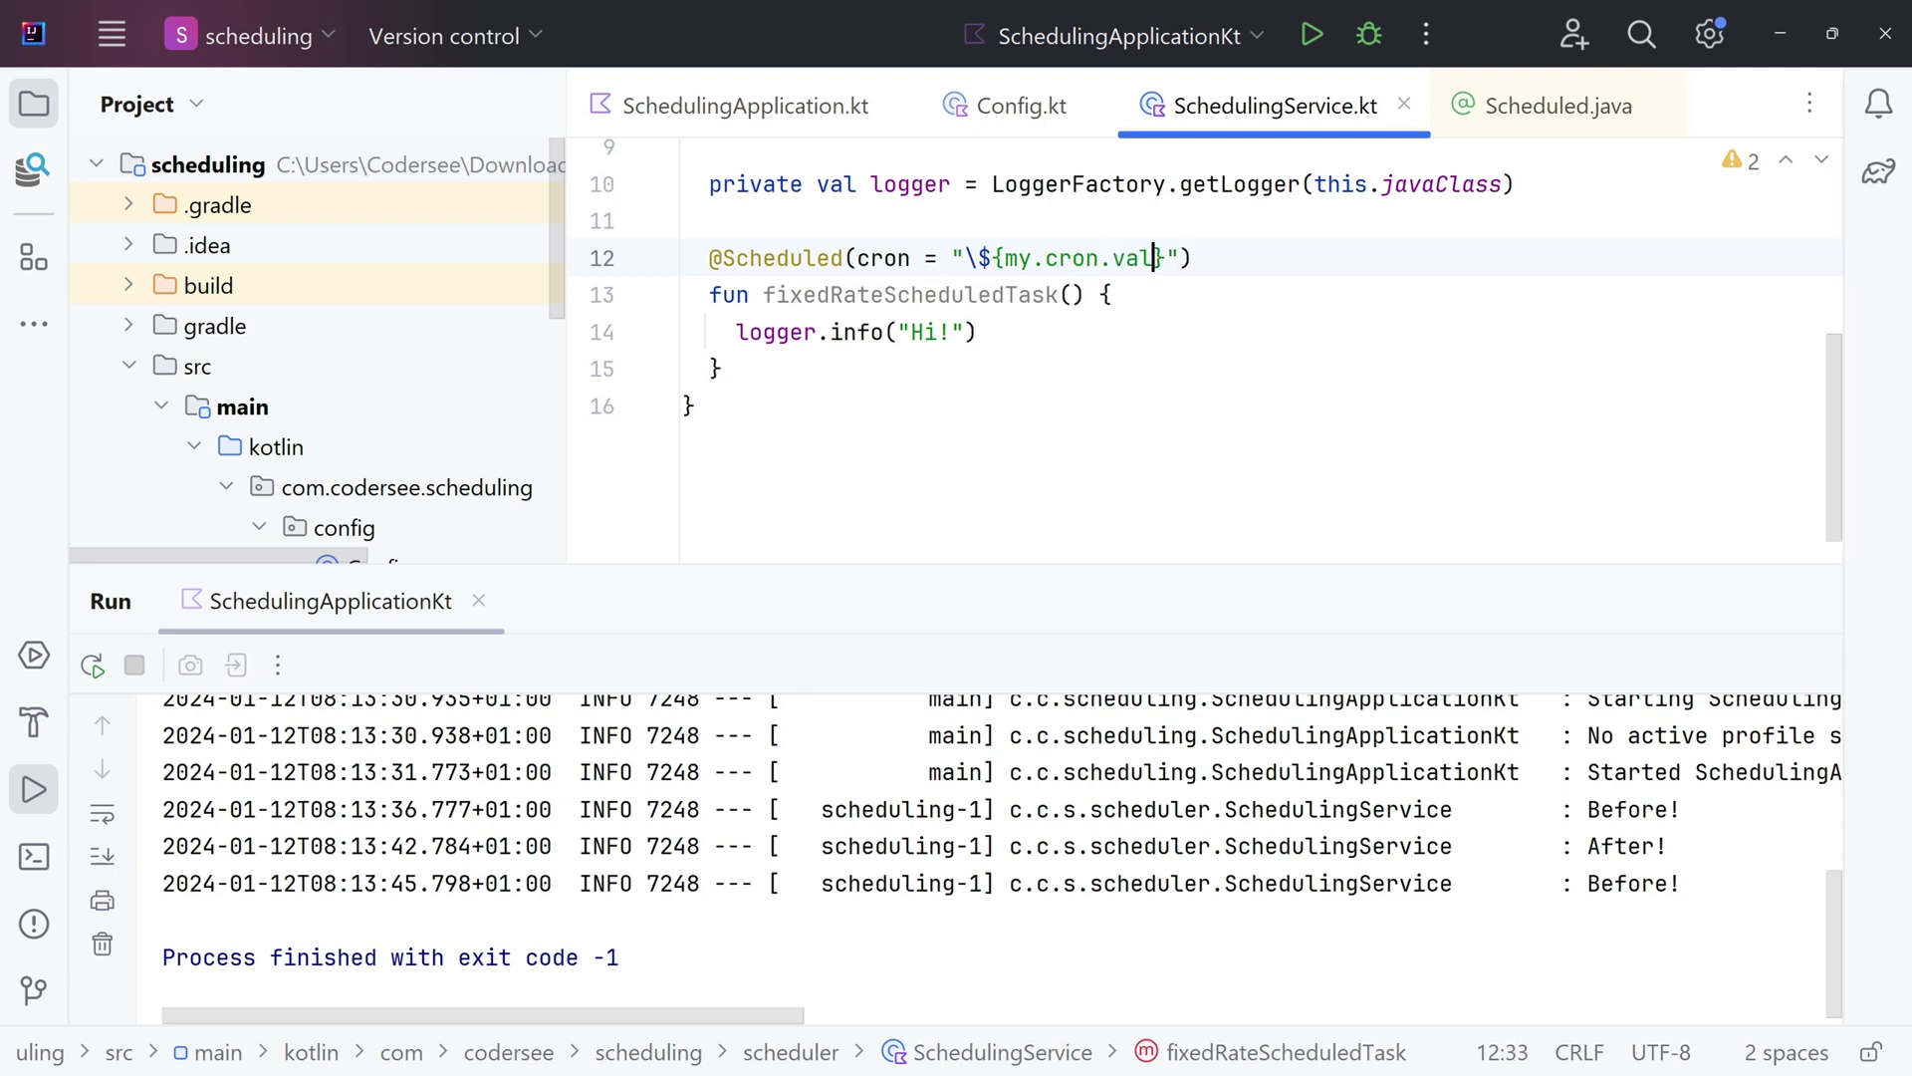
{"action": "type", "text": "ue"}
{"action": "left_click_drag", "start_coordinate": [1012, 571], "coordinate": [1030, 582]}
{"action": "scroll", "coordinate": [114, 294], "scroll_direction": "down", "scroll_amount": 1}
{"action": "scroll", "coordinate": [164, 306], "scroll_direction": "down", "scroll_amount": 3}
{"action": "scroll", "coordinate": [299, 360], "scroll_direction": "down", "scroll_amount": 2}
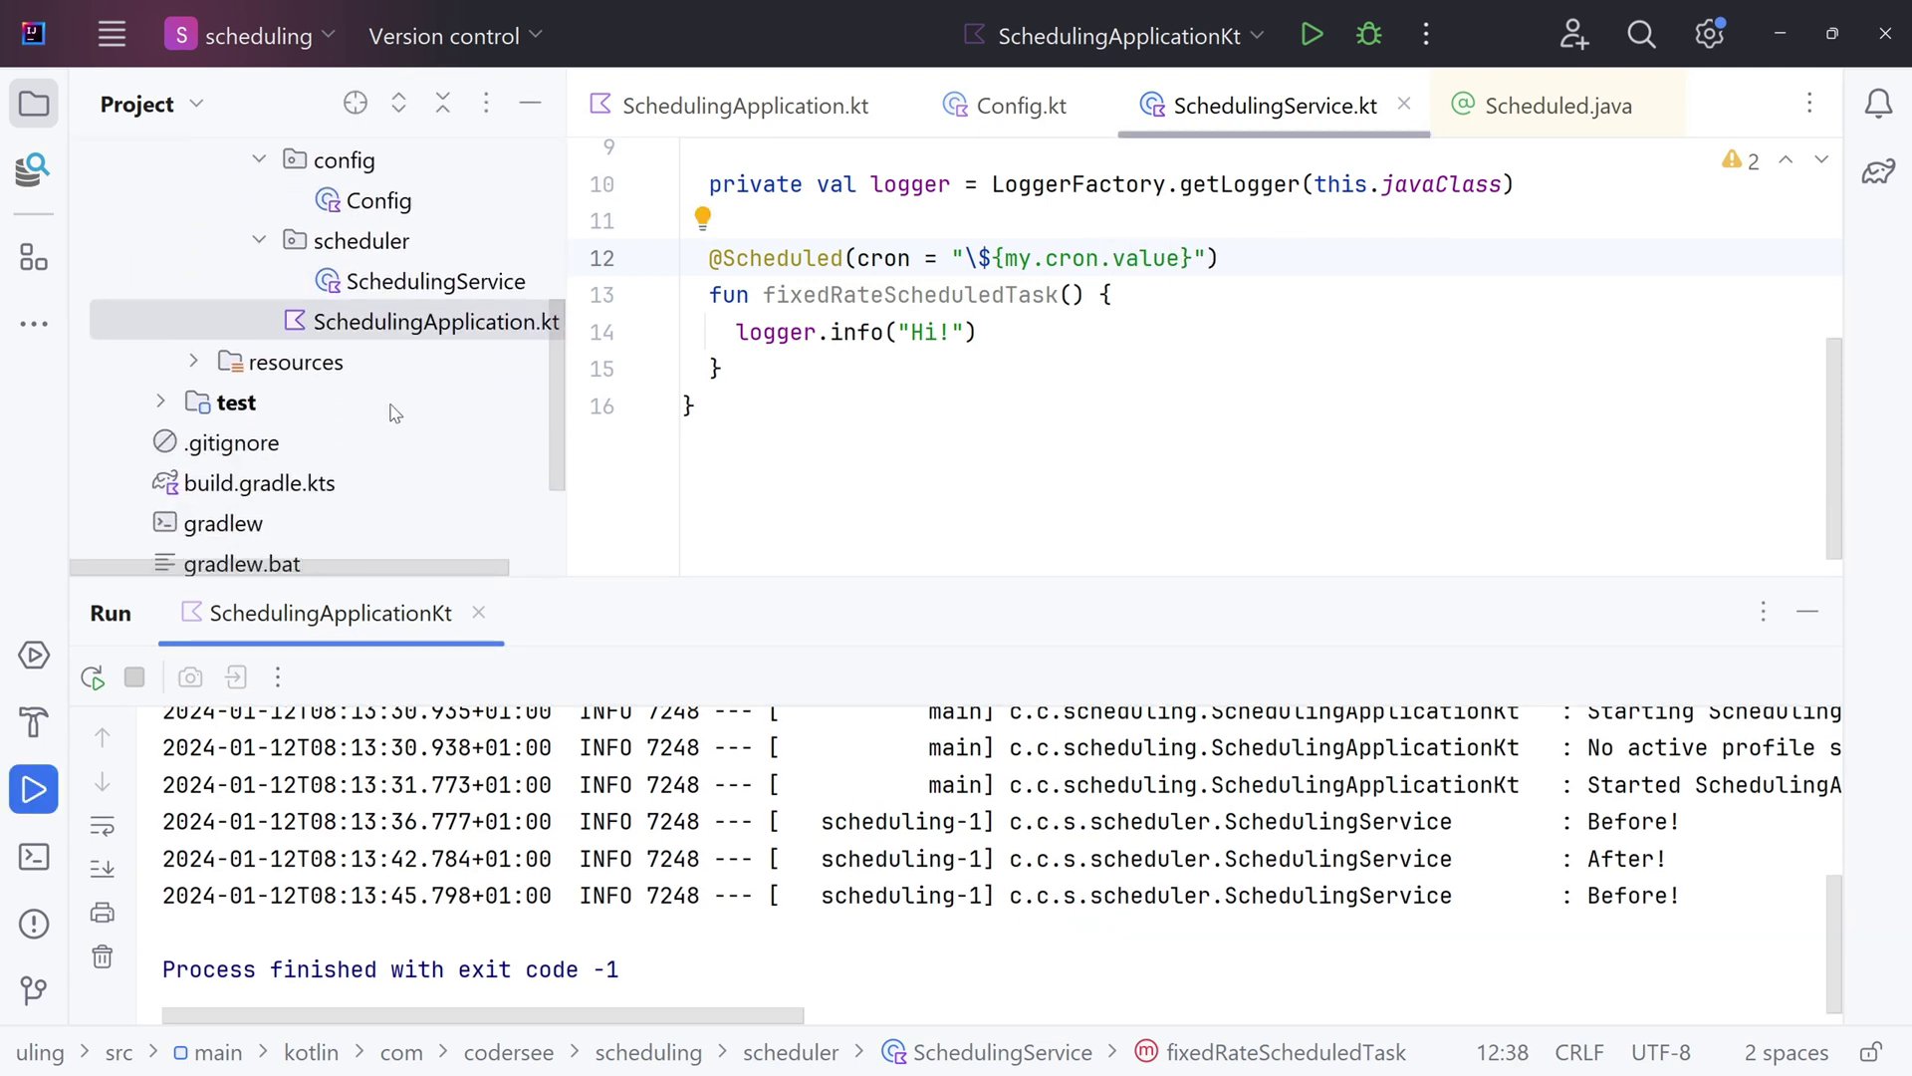
Step: Locate and open application.properties from the resources folder, clearing notices and the run panel
{"action": "double_click", "coordinate": [359, 364]}
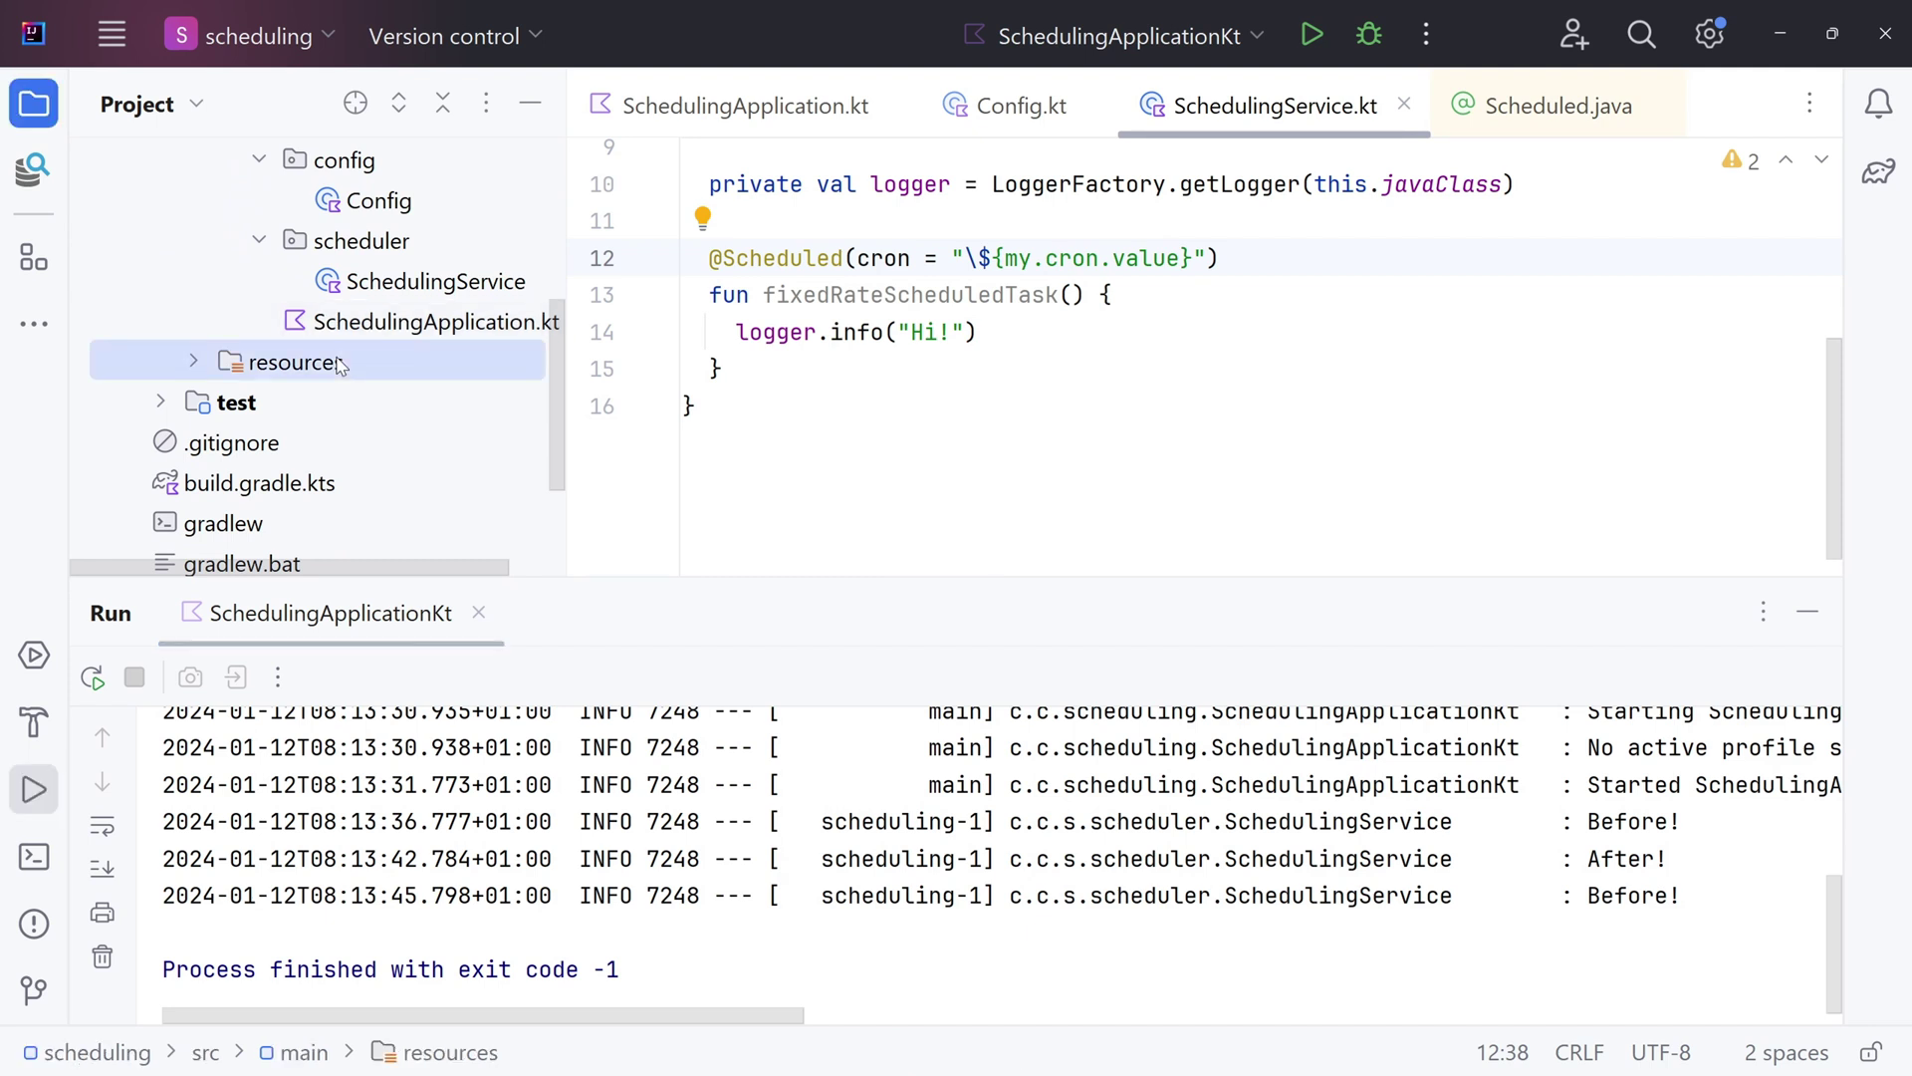
{"action": "left_click", "coordinate": [372, 411]}
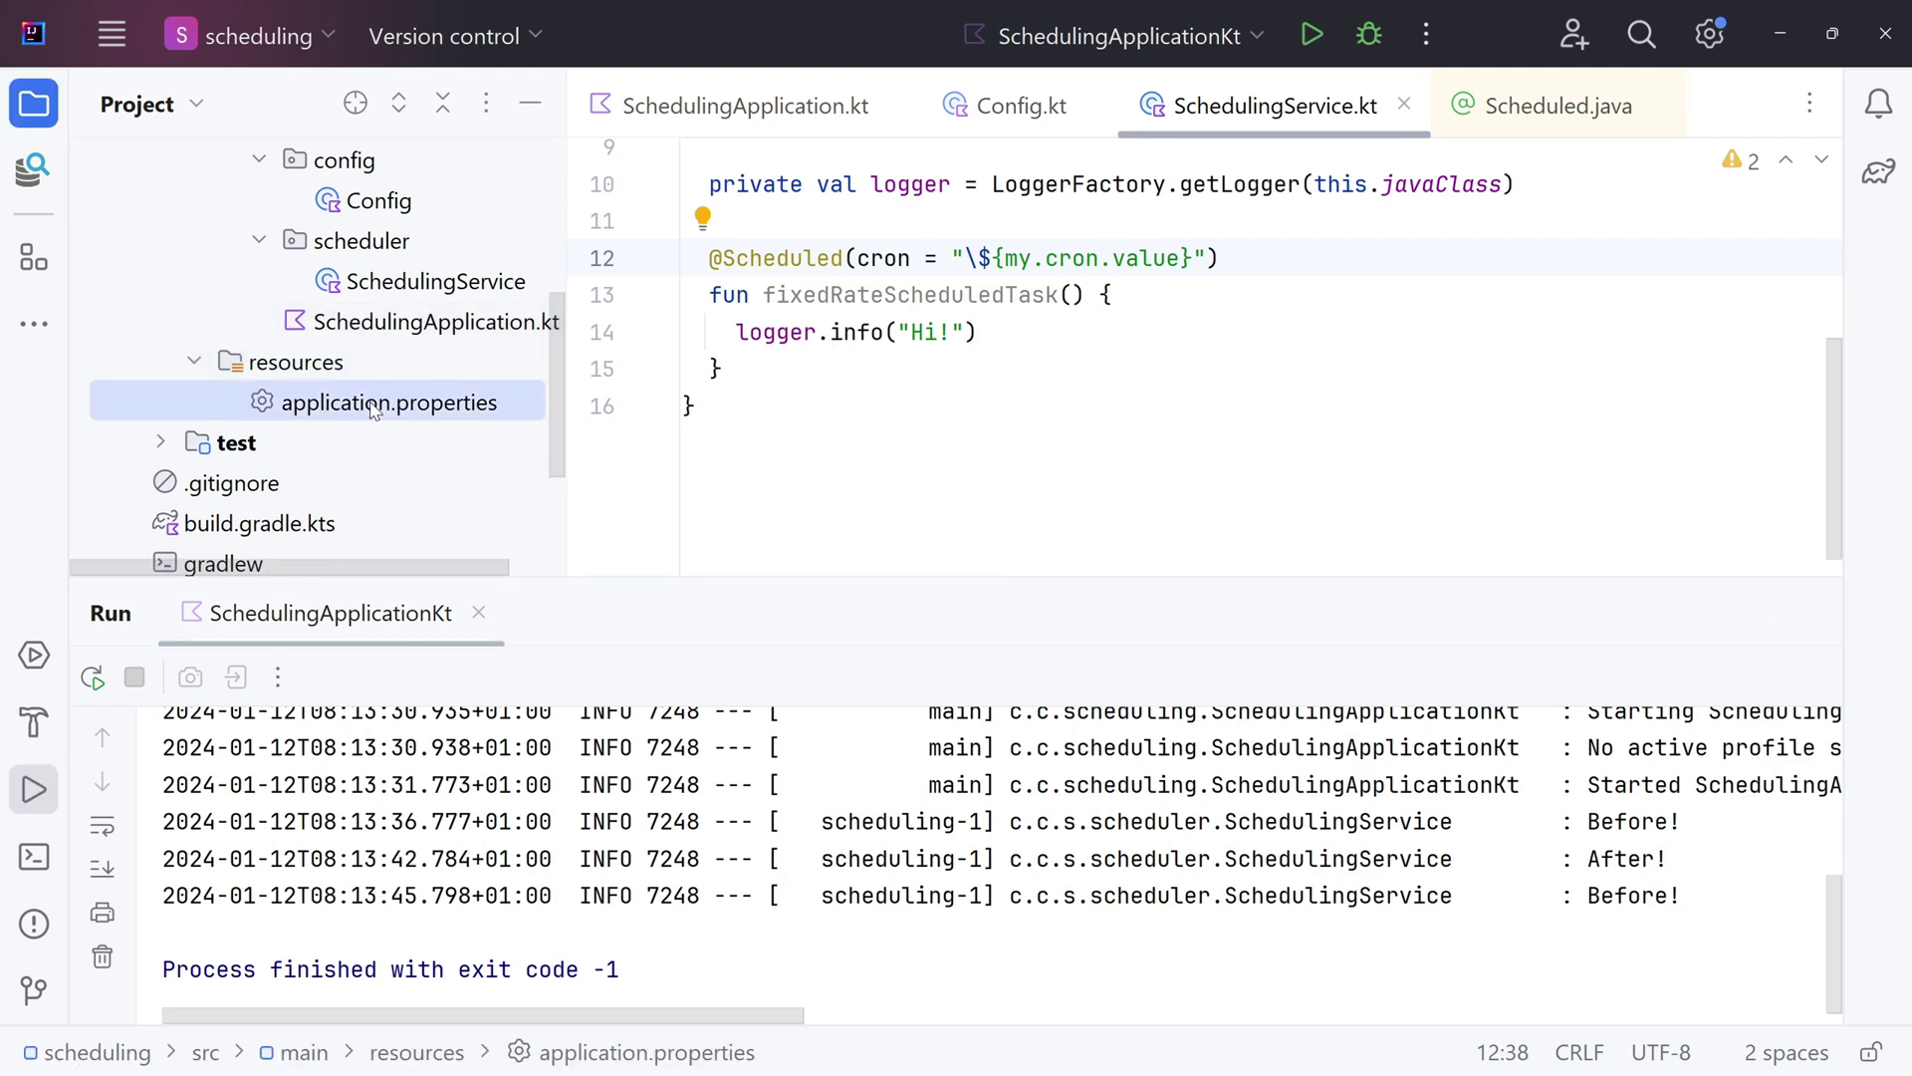
{"action": "double_click", "coordinate": [373, 412]}
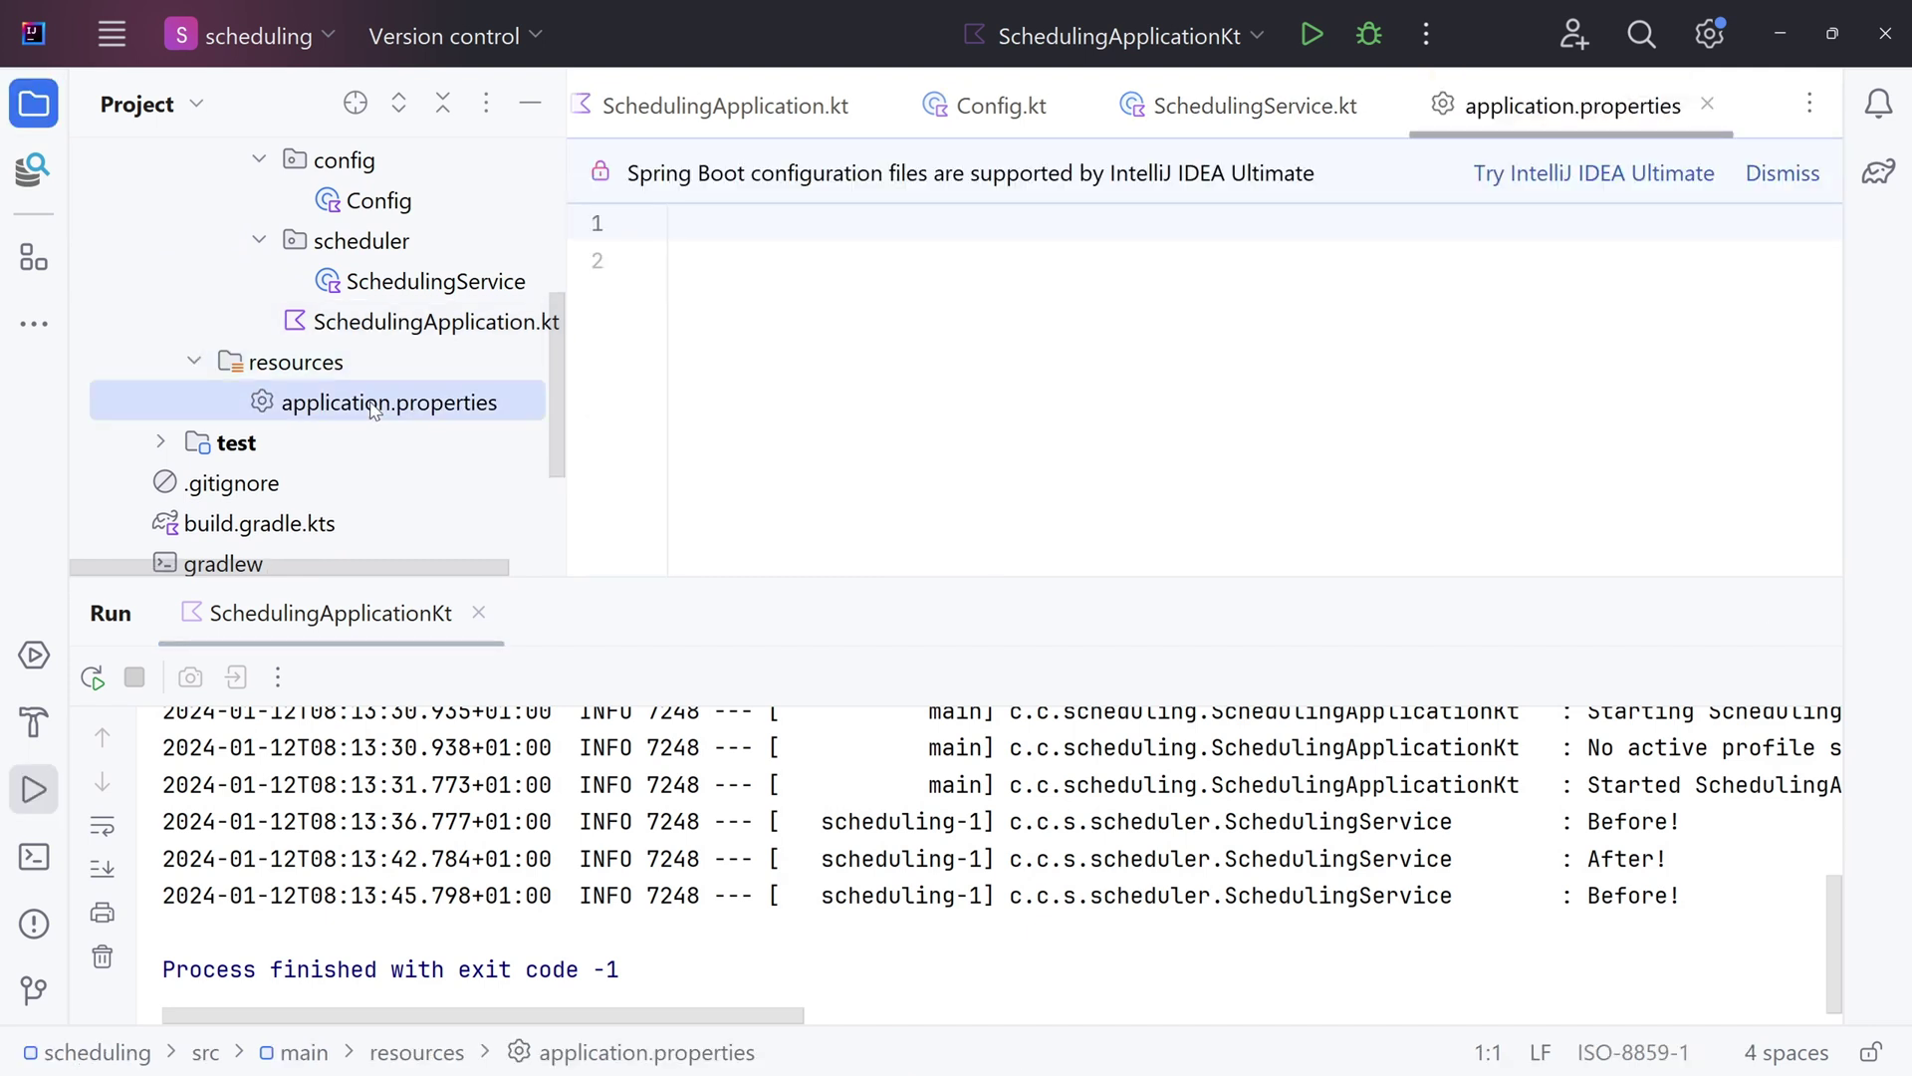
{"action": "left_click", "coordinate": [1771, 178]}
{"action": "left_click", "coordinate": [1825, 616]}
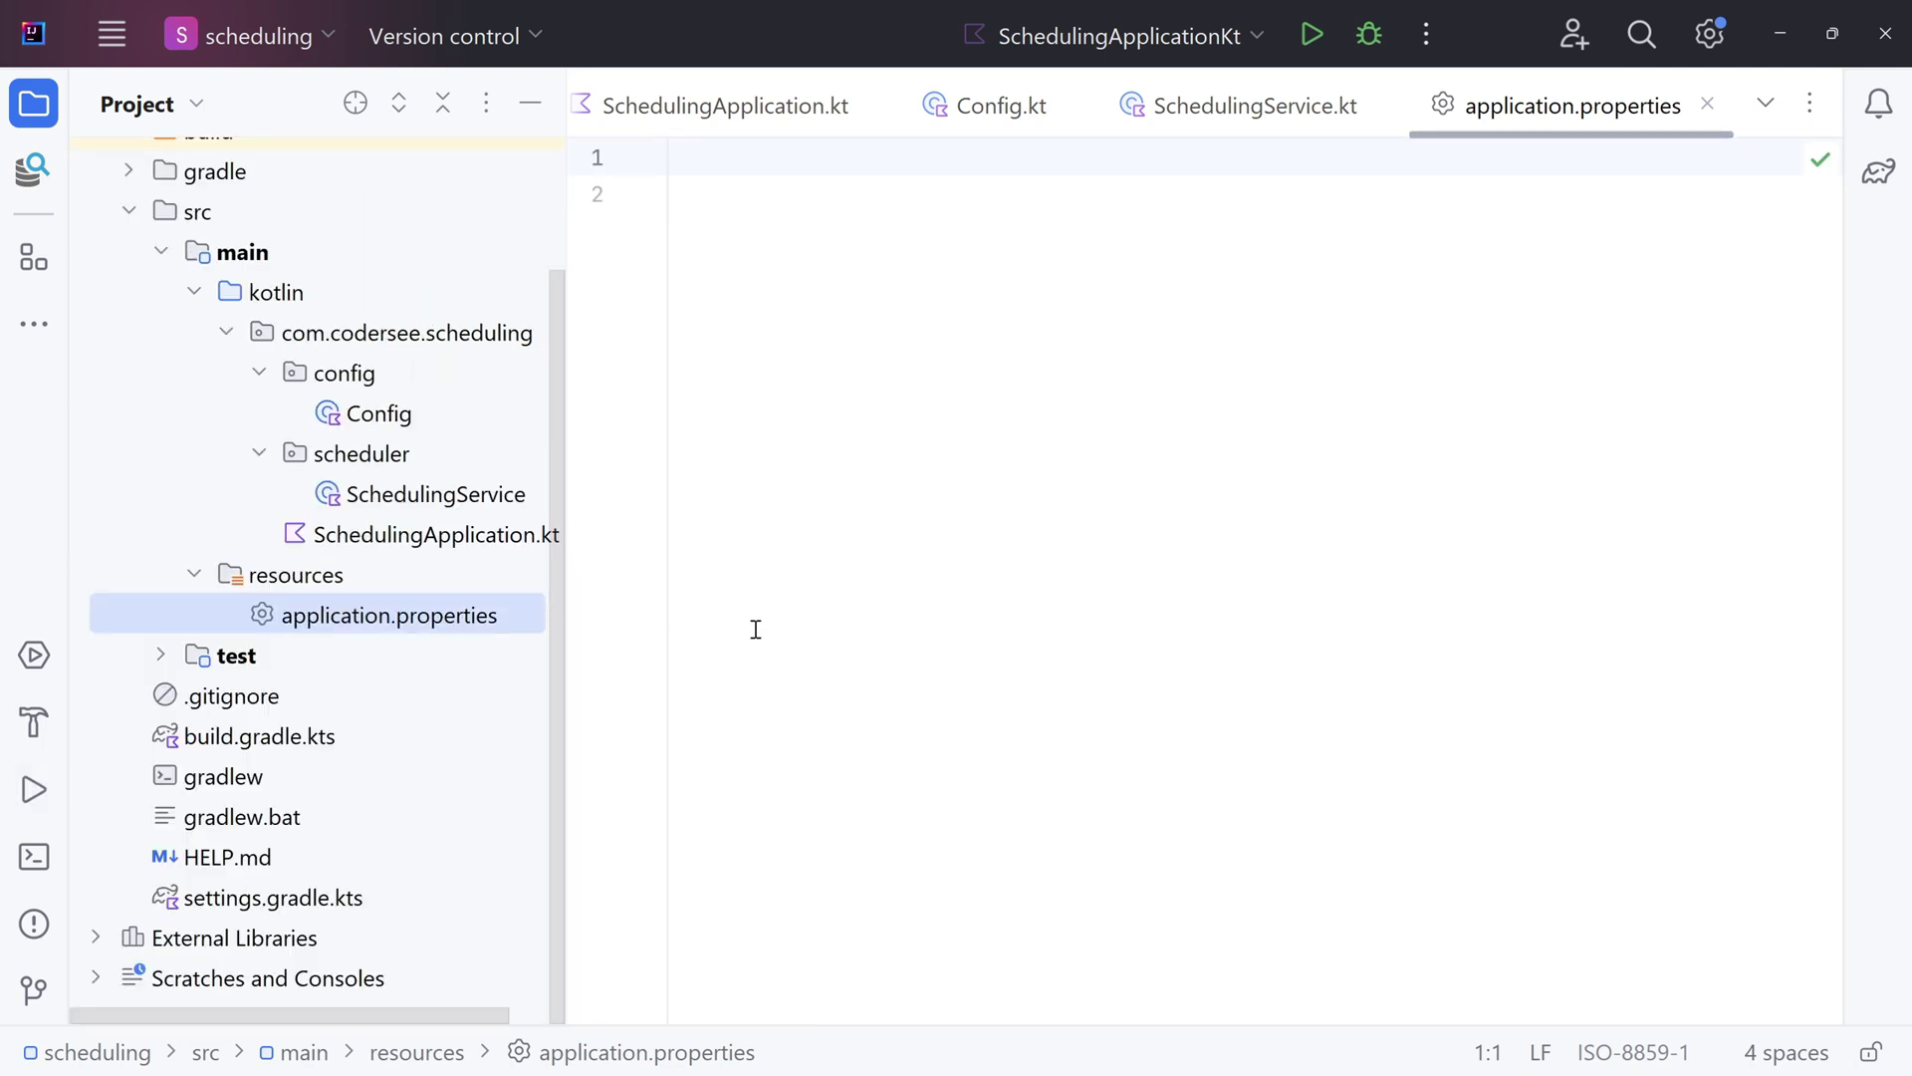
Step: Rename application.properties to application.yaml via Refactor > Rename
{"action": "key", "text": "shift+F6"}
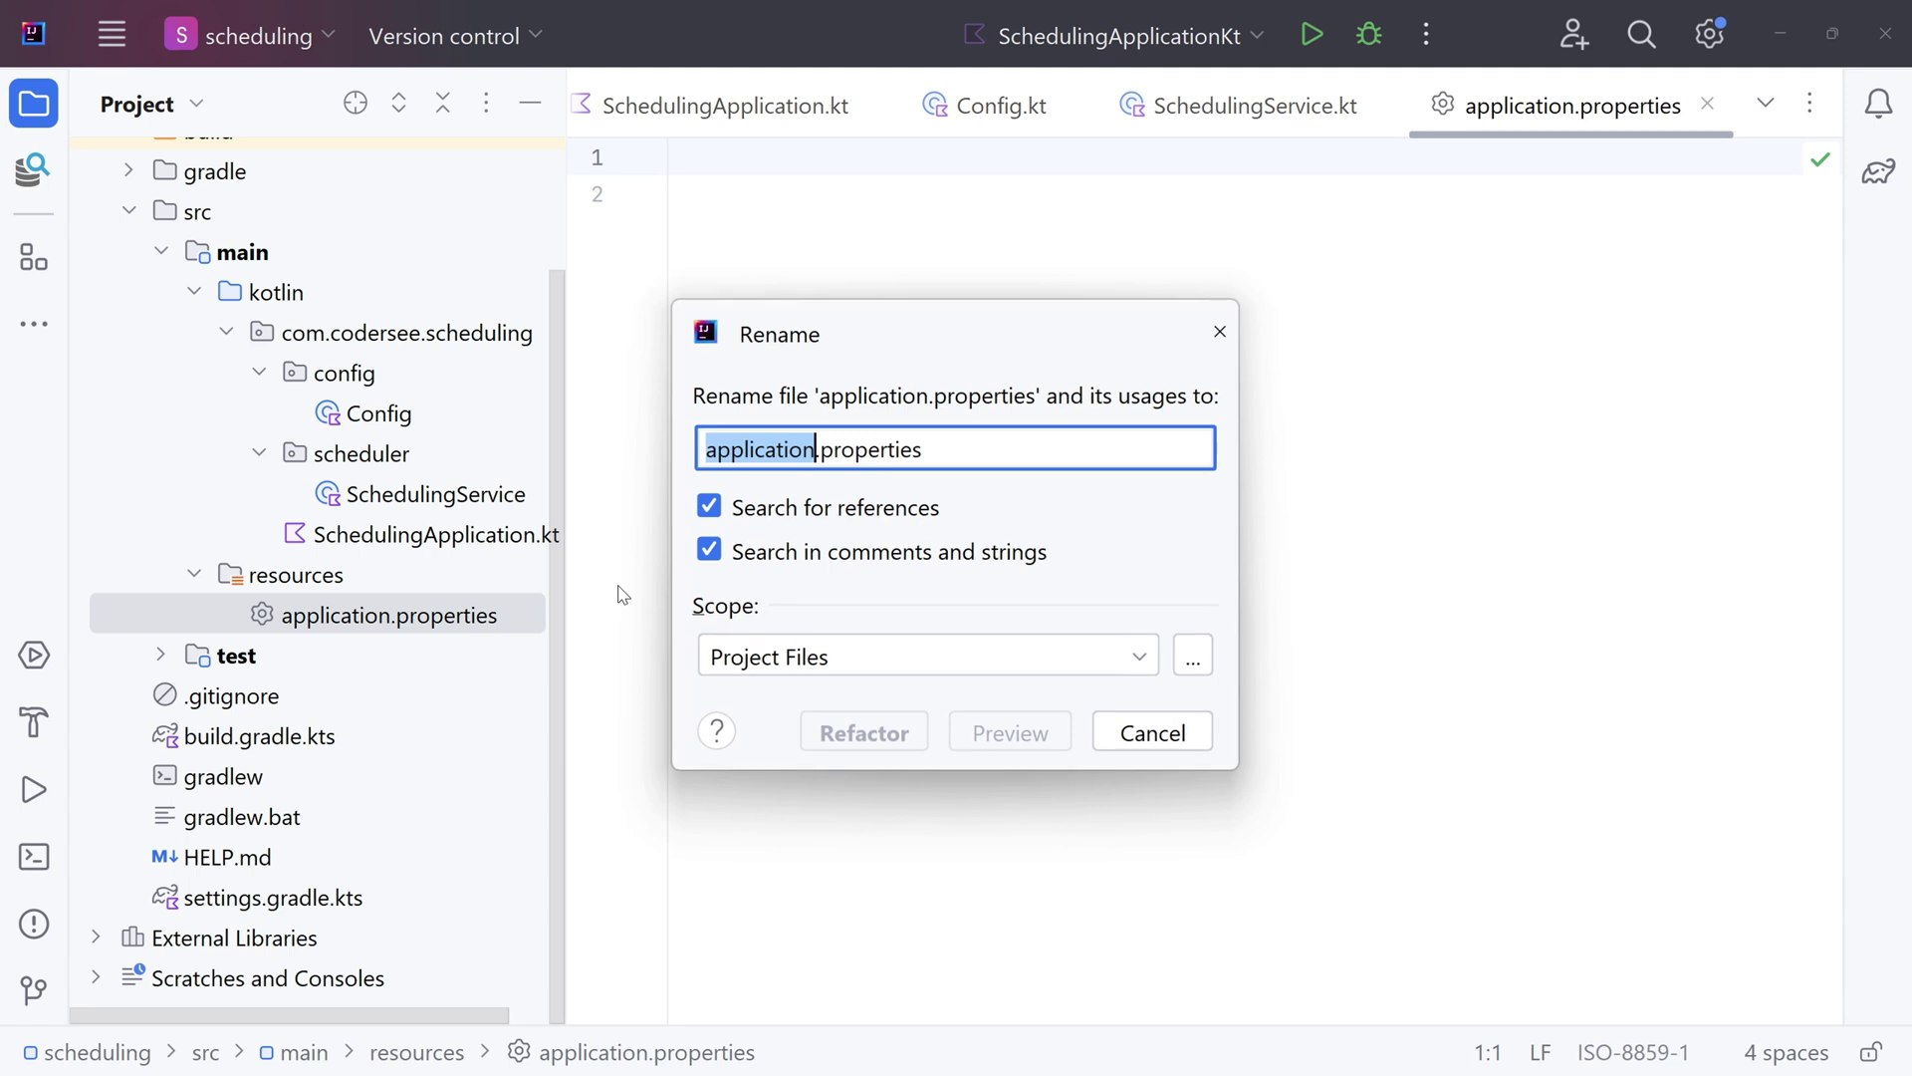
{"action": "key", "text": "Right"}
{"action": "key", "text": "Right"}
{"action": "key", "text": "shift+End"}
{"action": "type", "text": "ya"}
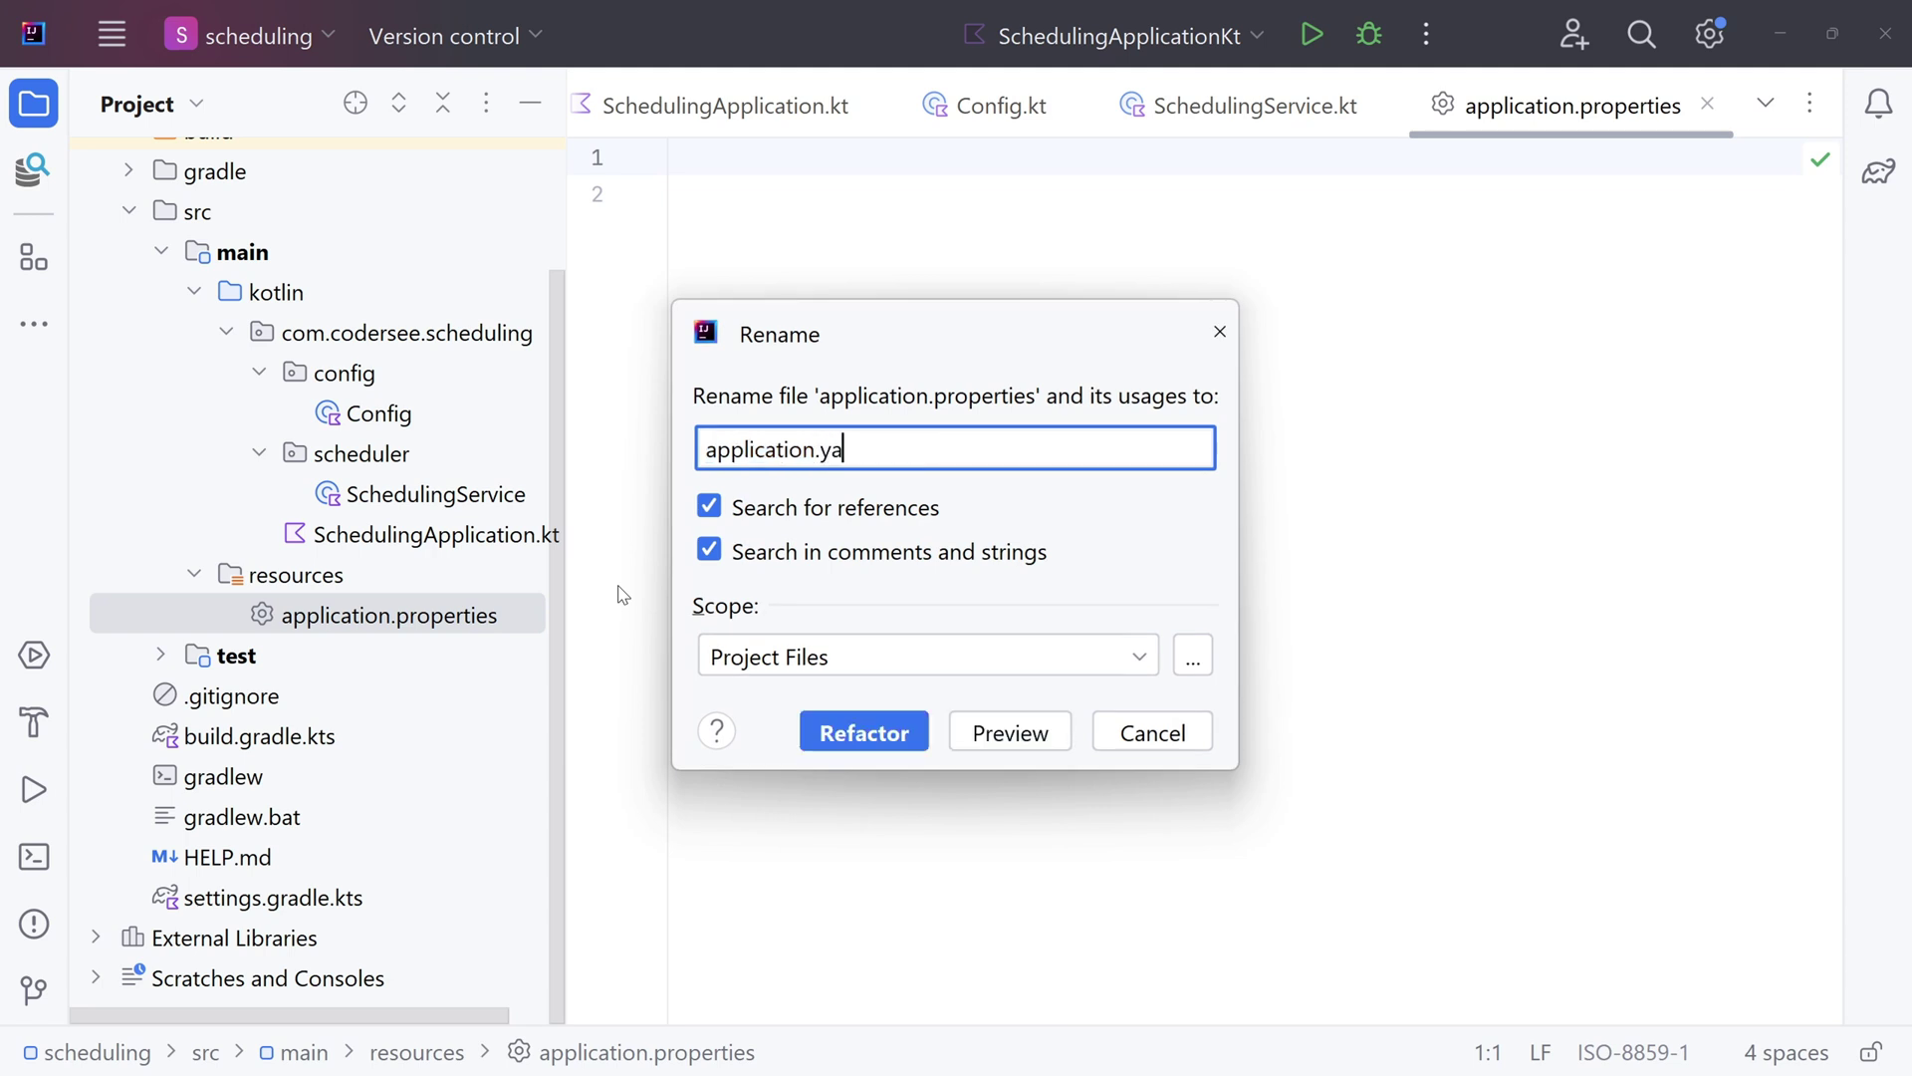
{"action": "type", "text": "ml"}
{"action": "key", "text": "Return"}
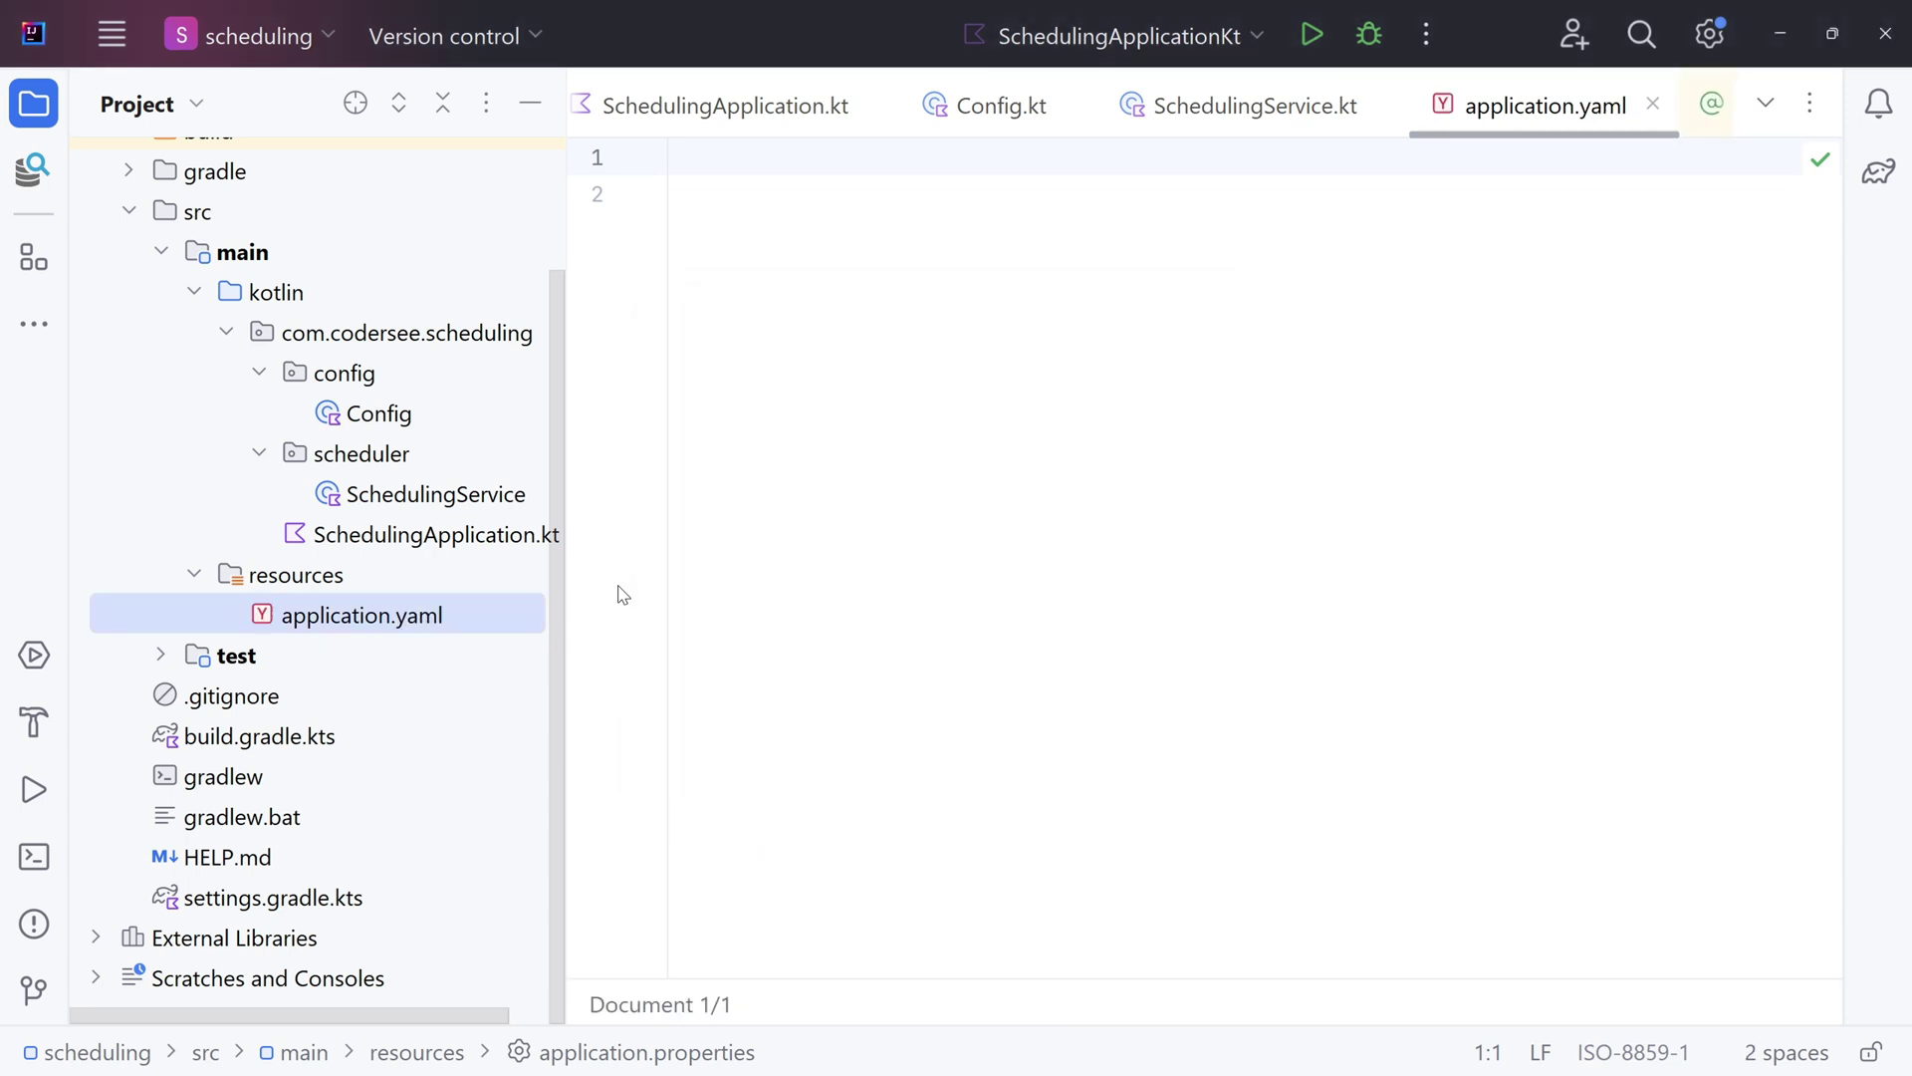
Step: Write nested my: cron: value: ${MY_CRON_VALUE} in application.yaml
{"action": "left_click", "coordinate": [931, 179]}
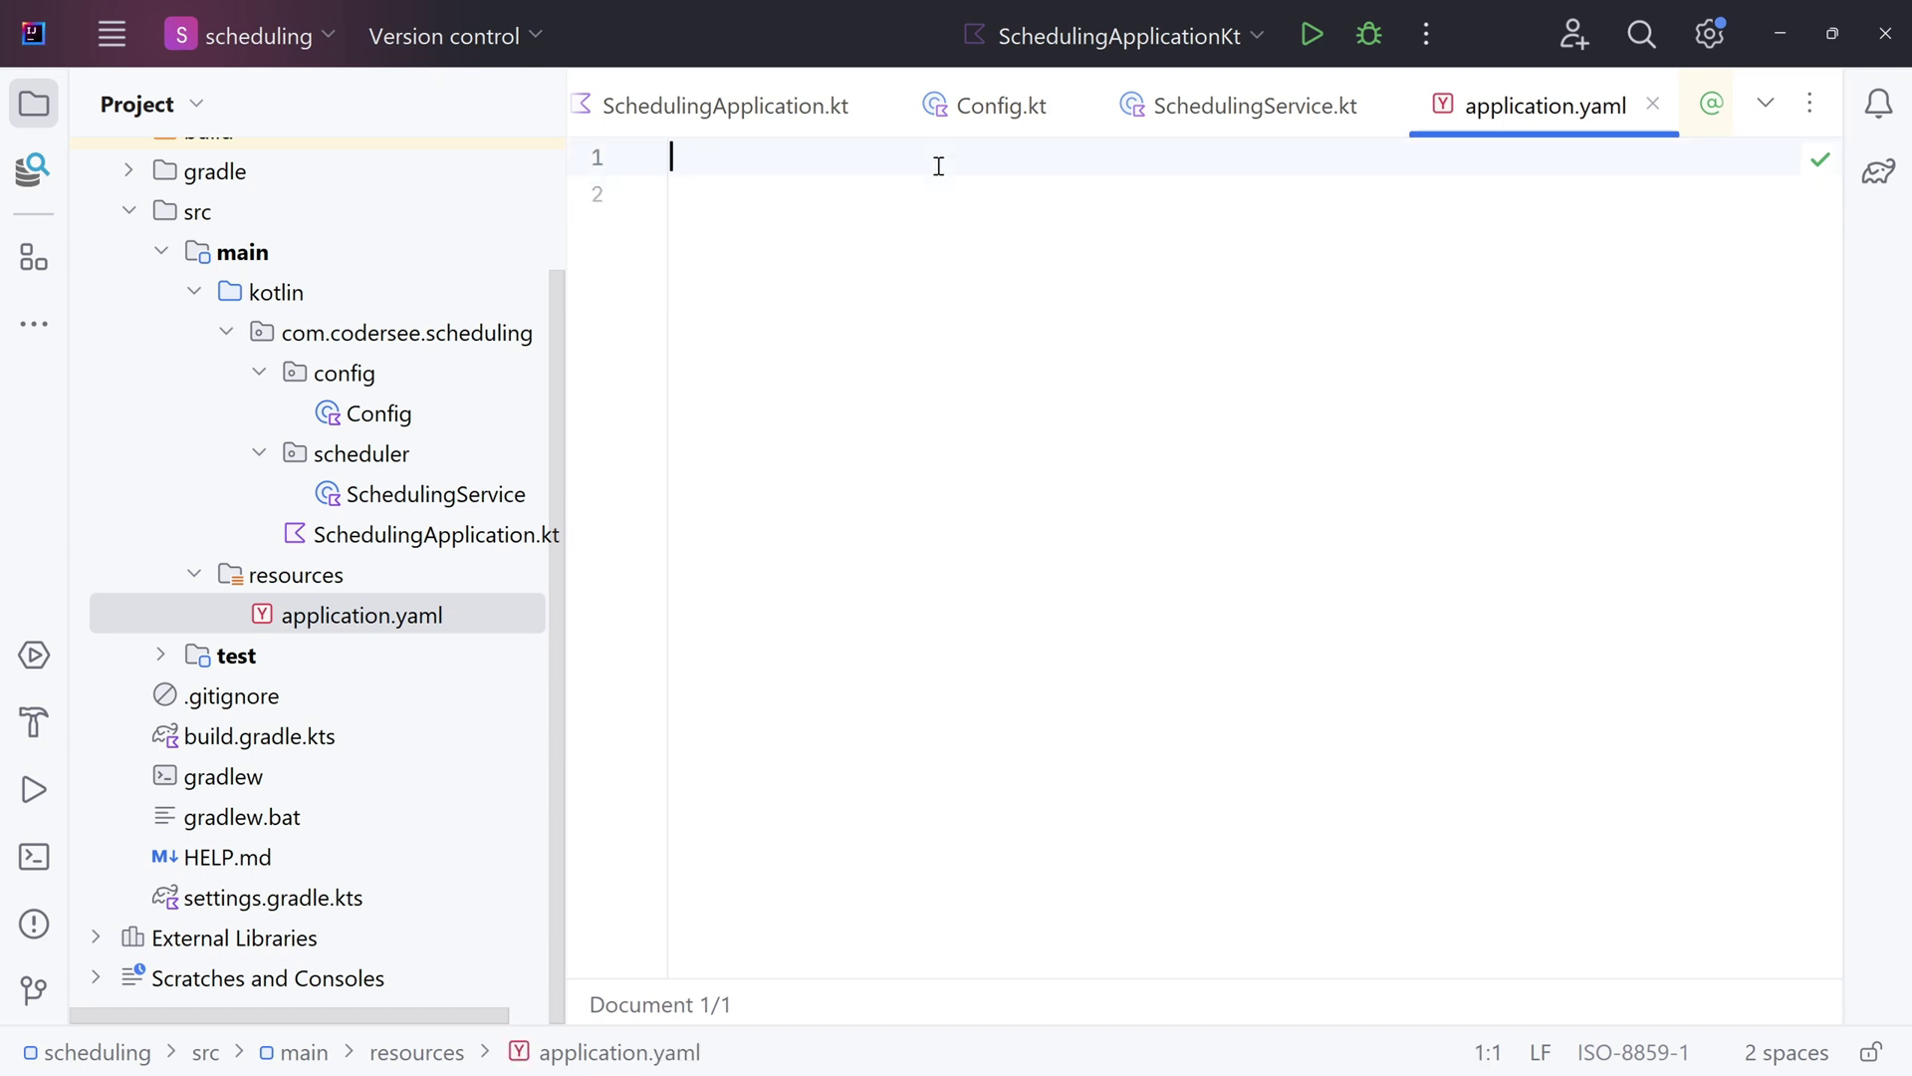
{"action": "type", "text": "my:"}
{"action": "key", "text": "Return"}
{"action": "type", "text": "cr"}
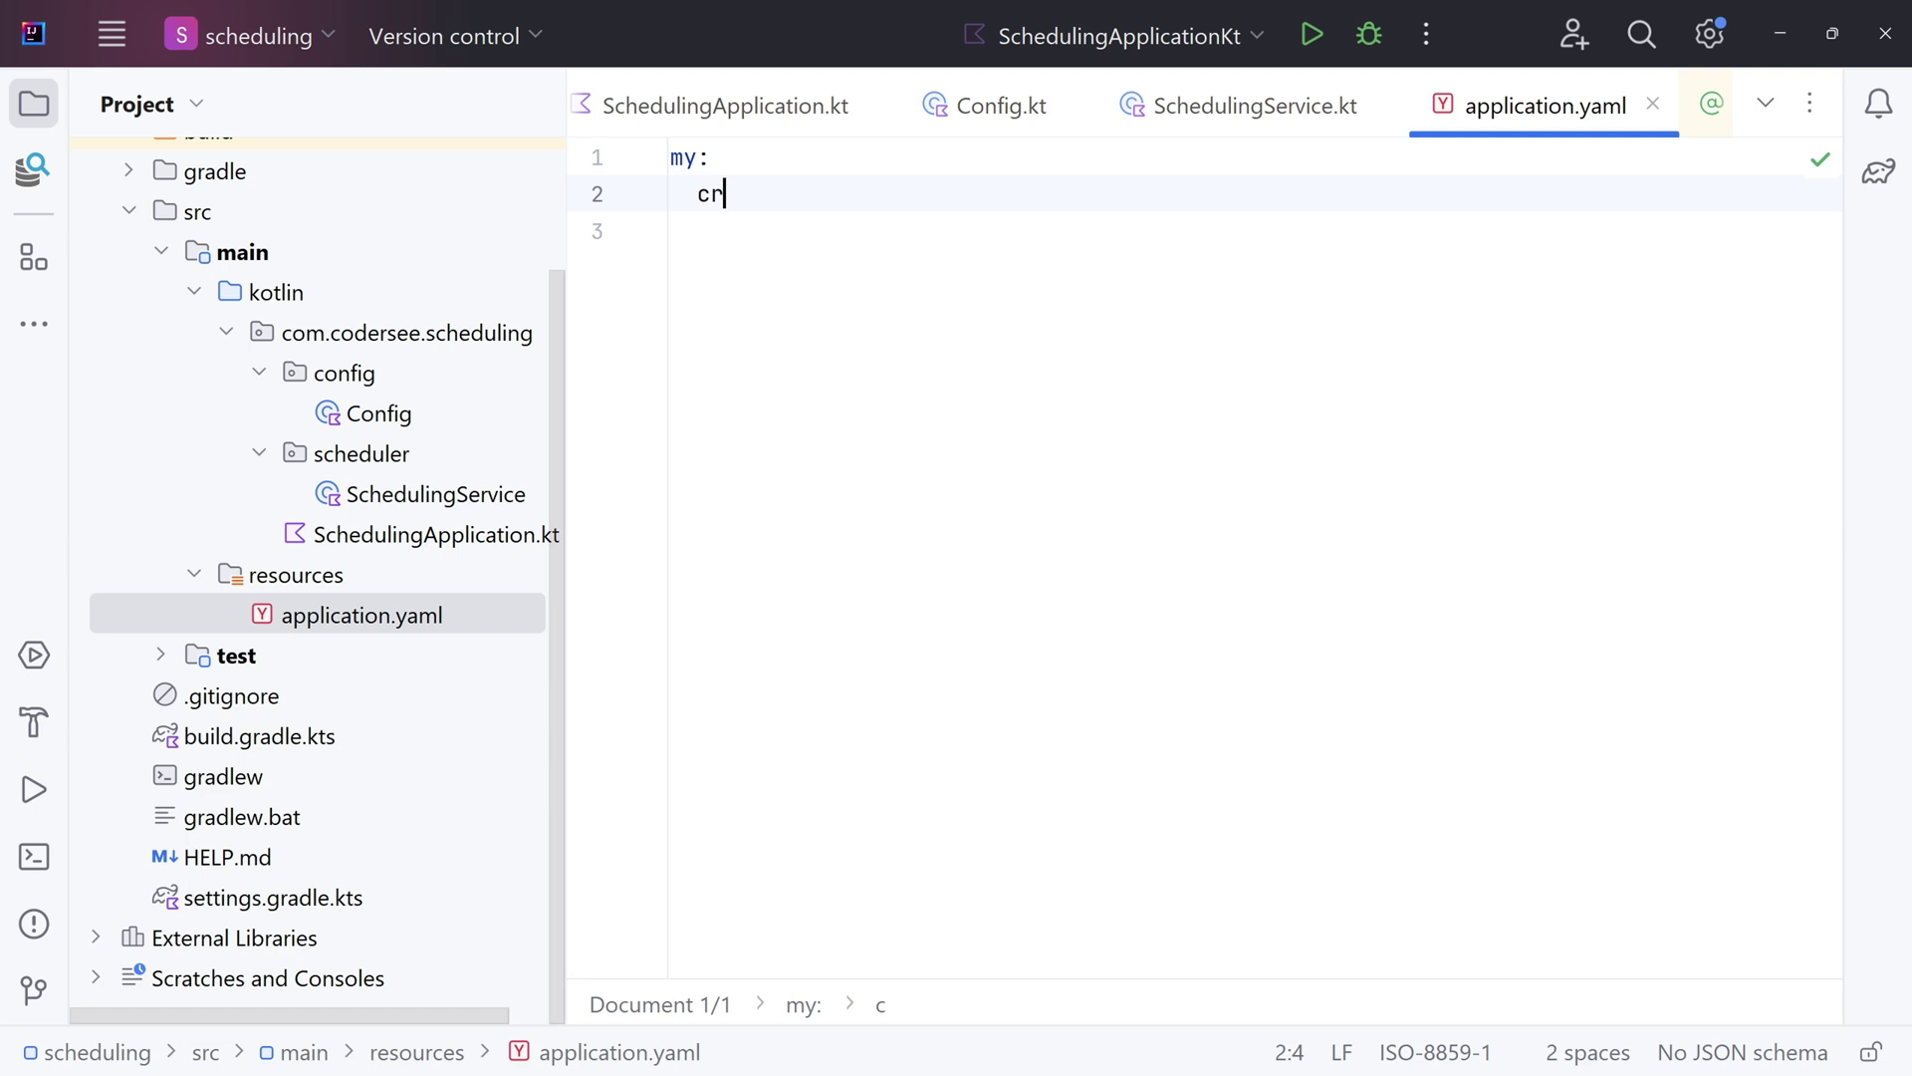
{"action": "type", "text": "on:"}
{"action": "key", "text": "Return"}
{"action": "type", "text": "val"}
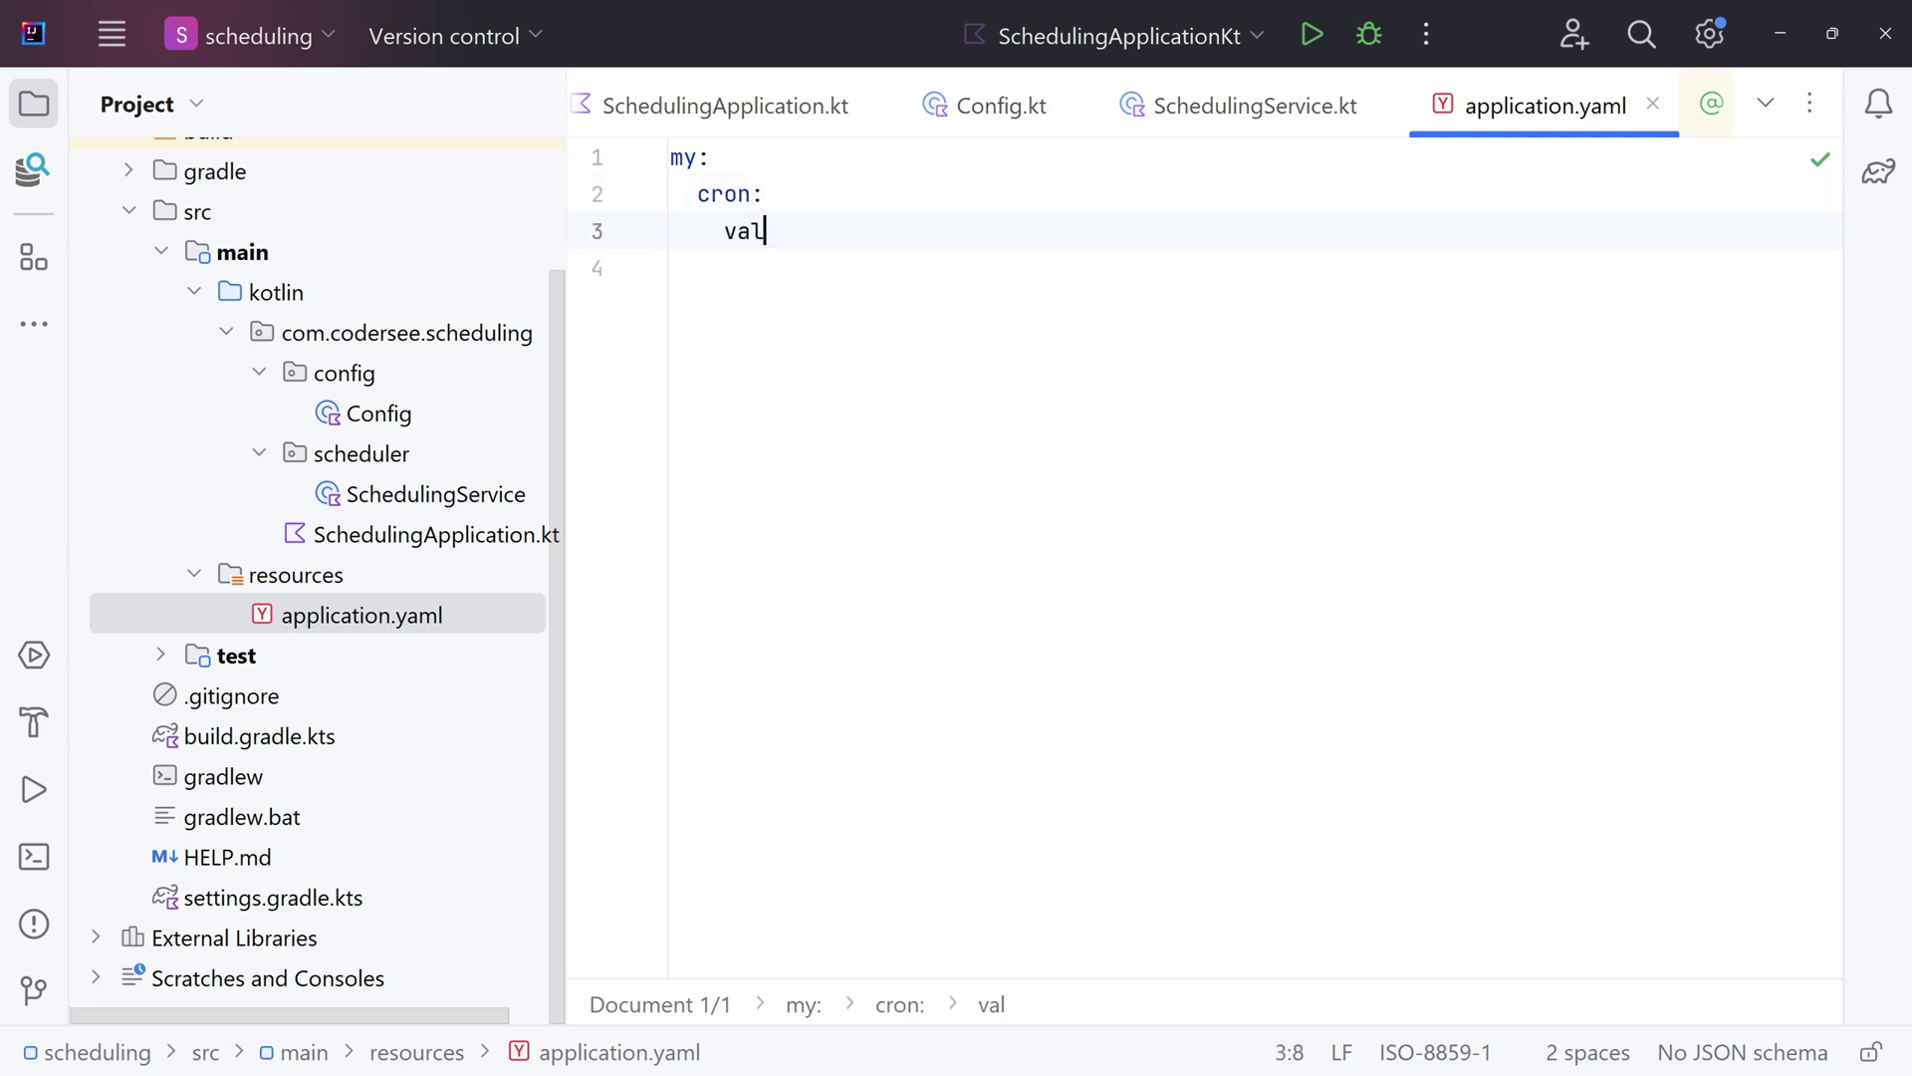
{"action": "type", "text": "ue: $"}
{"action": "type", "text": "{"}
{"action": "type", "text": "MY_CRON"}
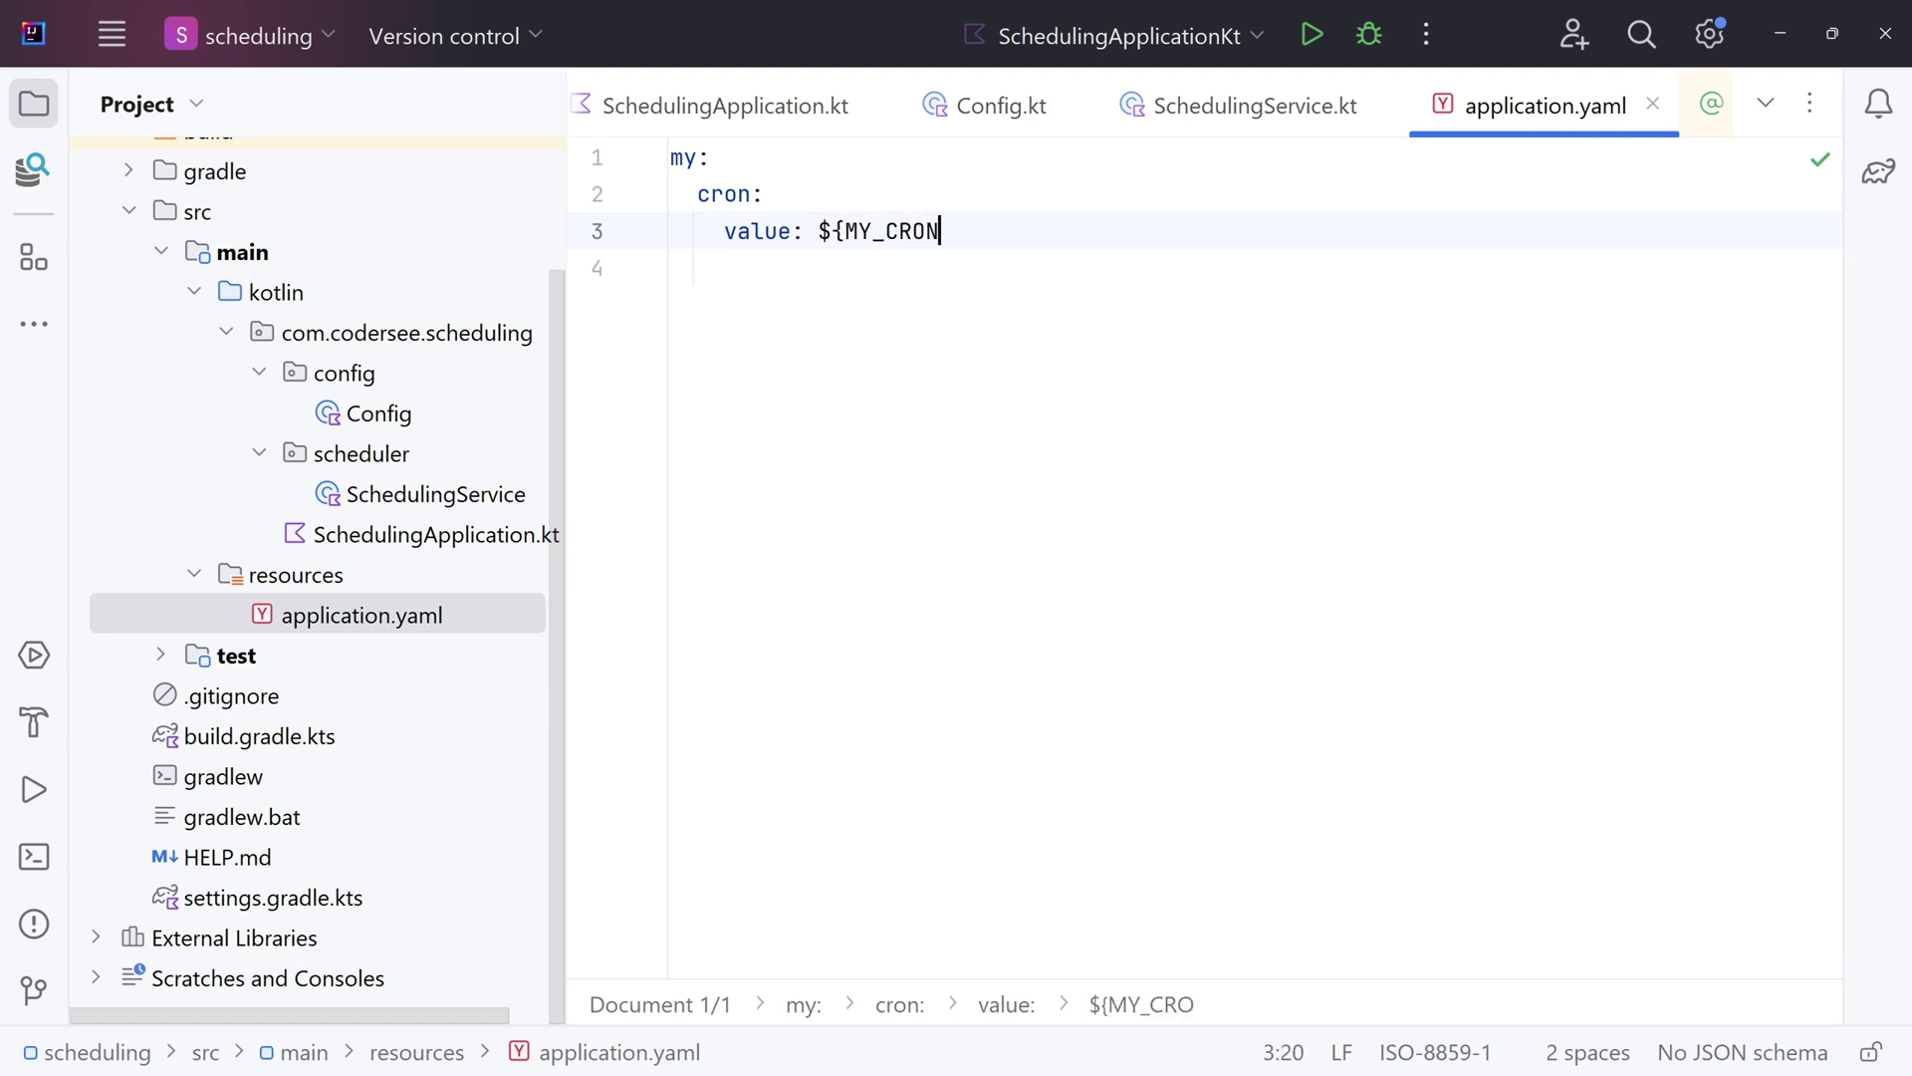
{"action": "type", "text": "_VALUE"}
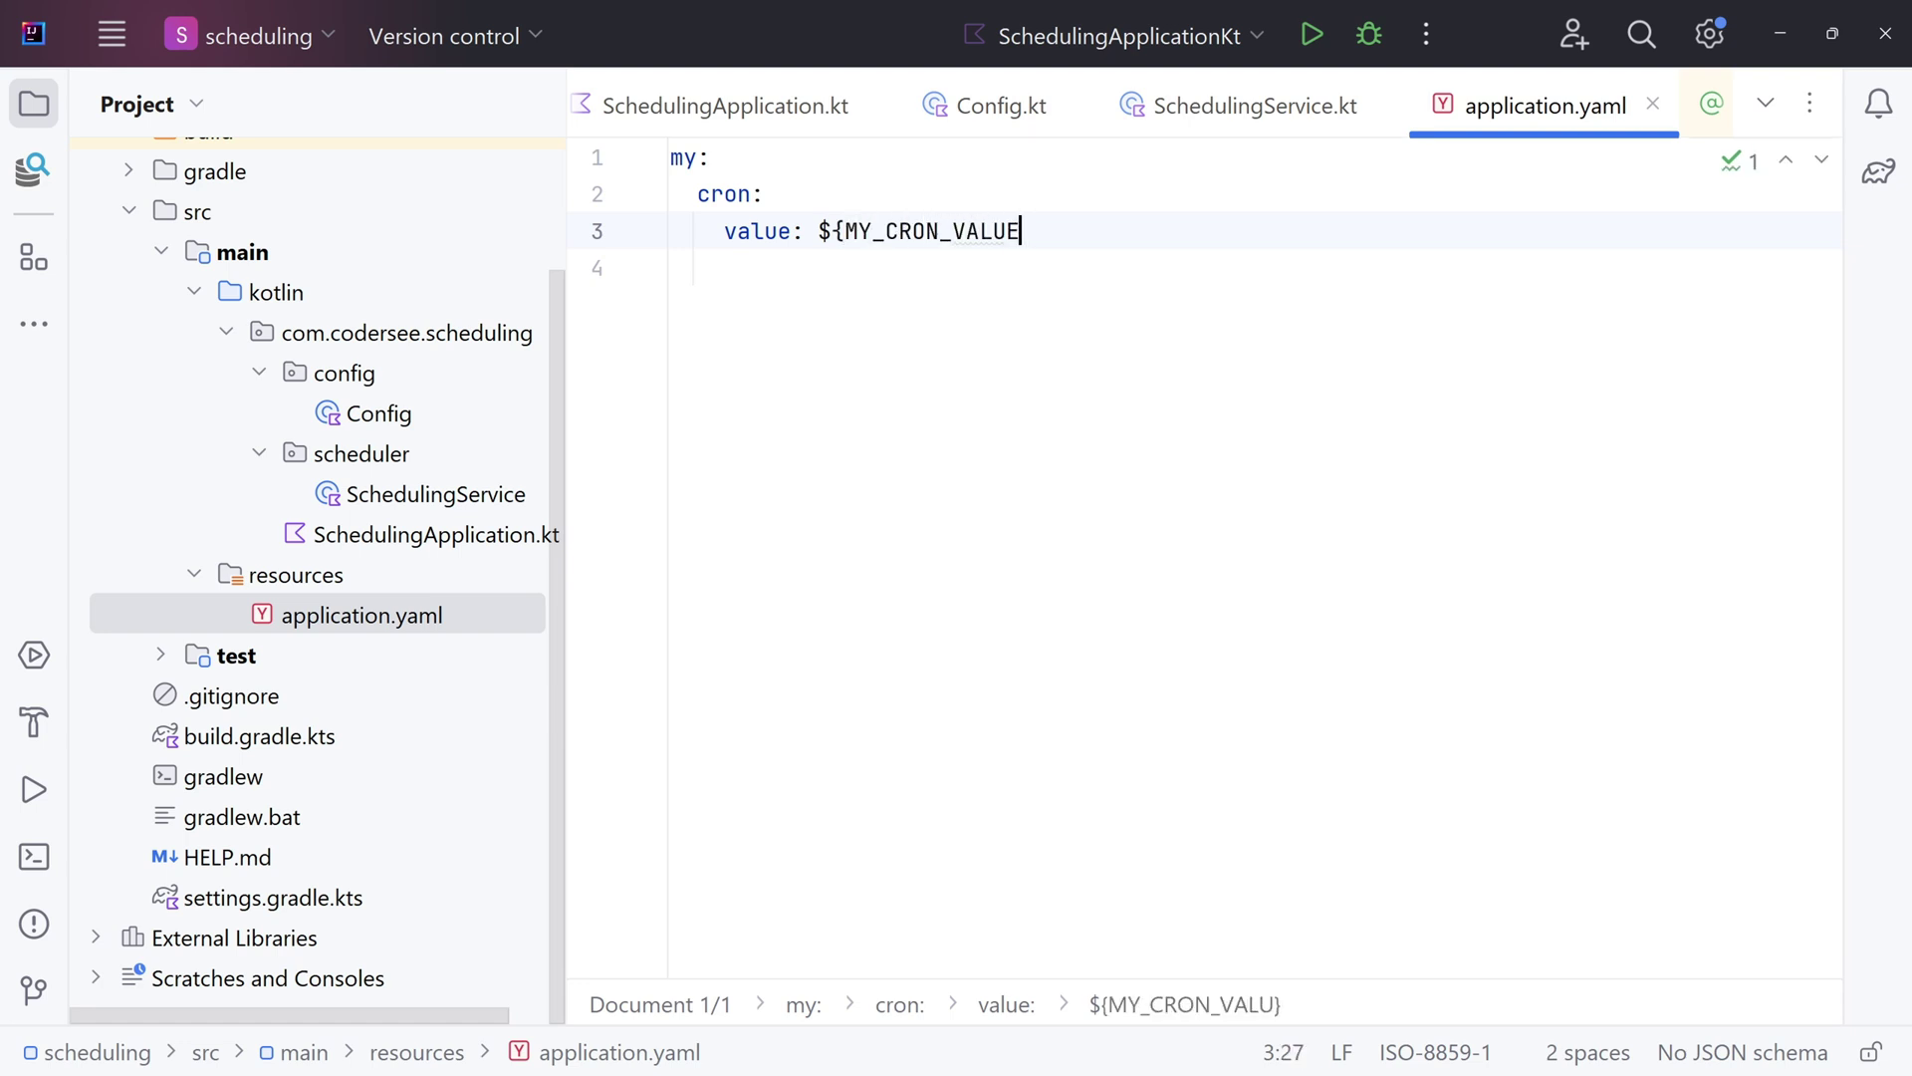
{"action": "type", "text": "}"}
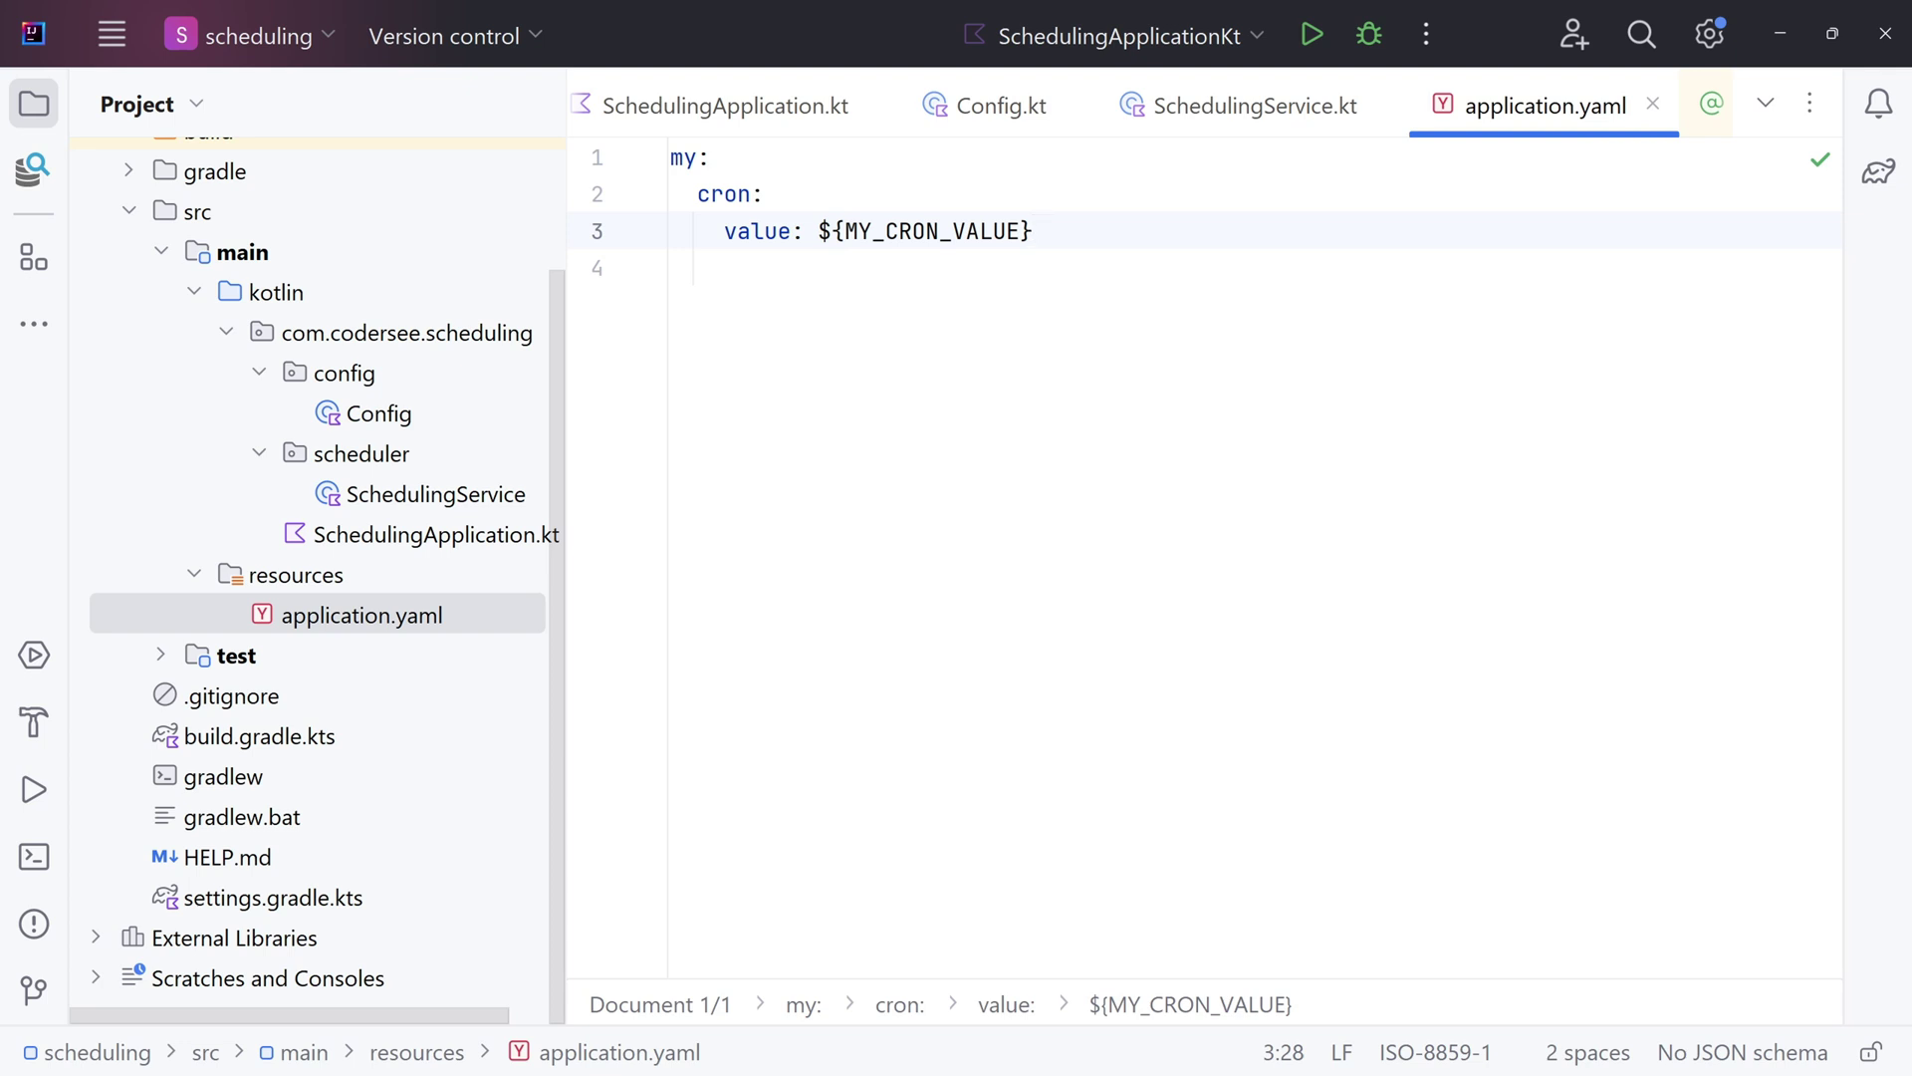
{"action": "key", "text": "Left"}
{"action": "key", "text": "ctrl+w"}
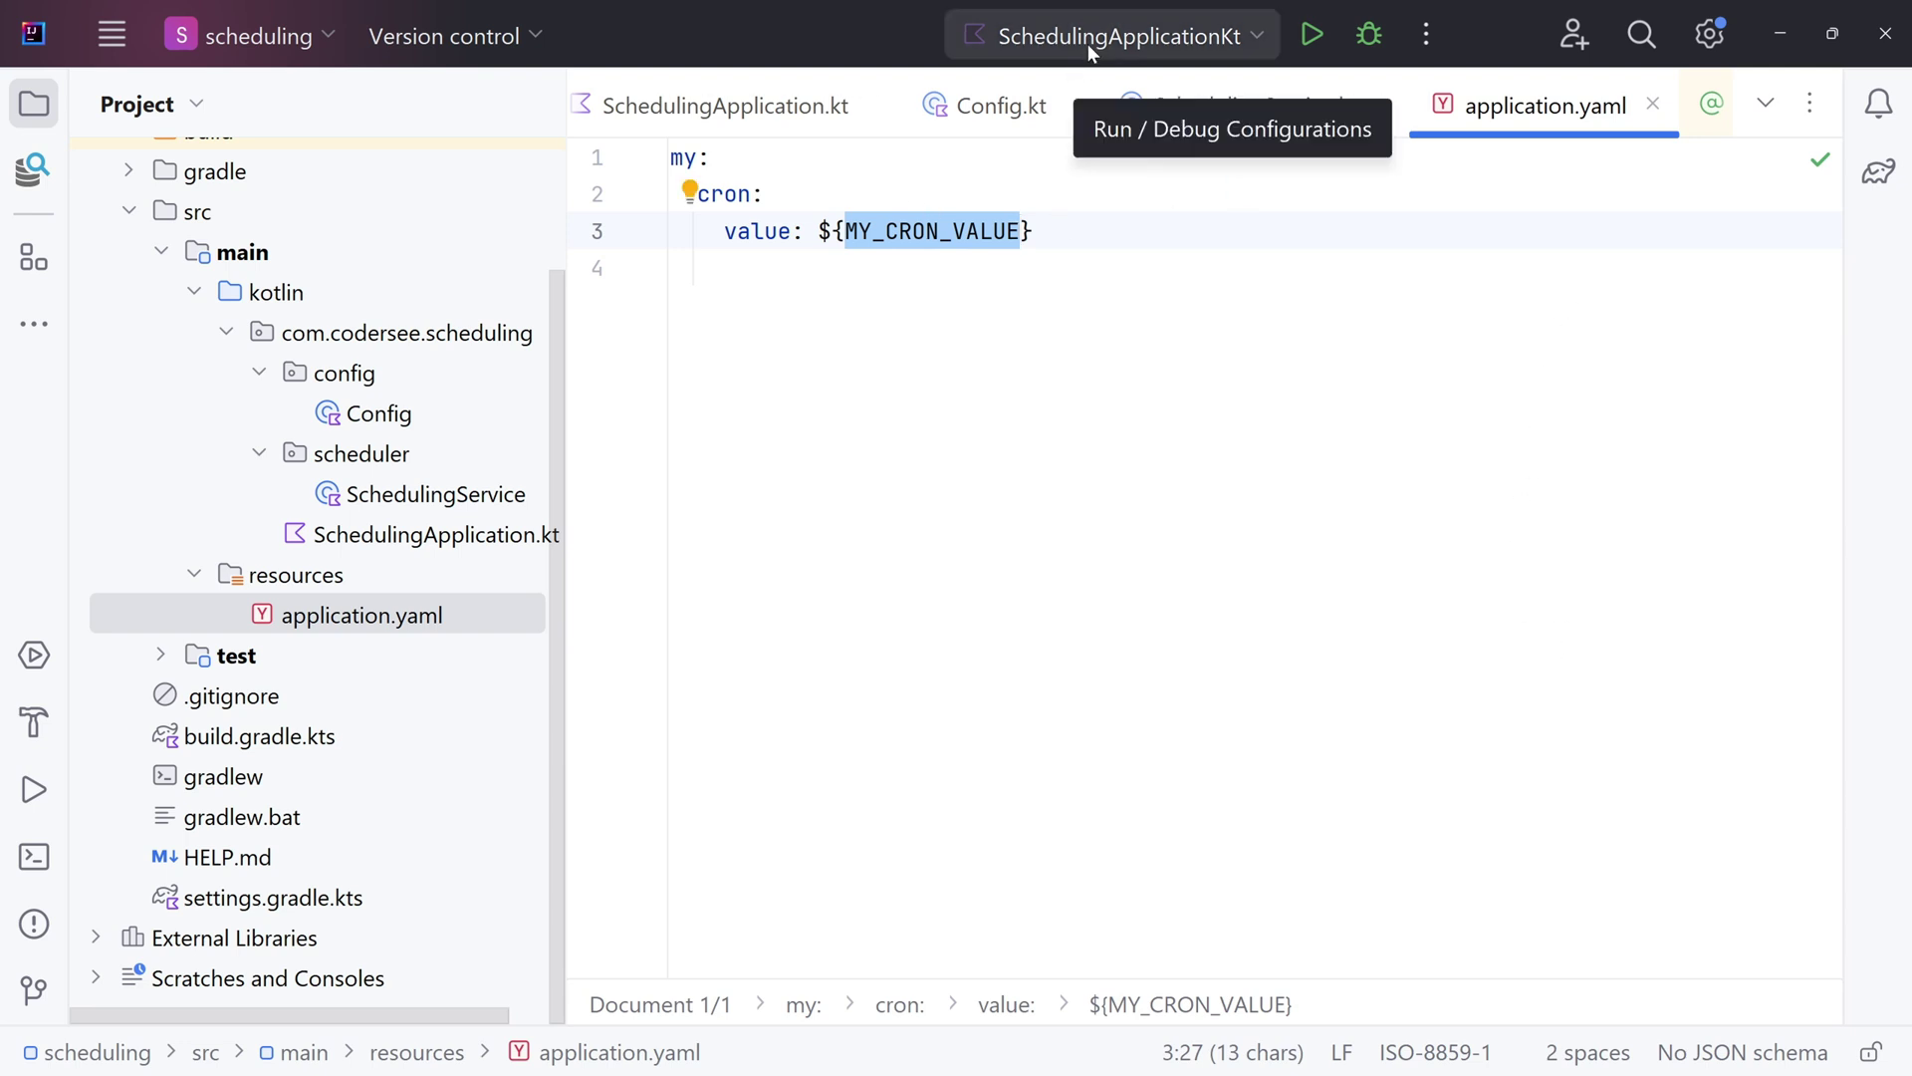
{"action": "left_click", "coordinate": [1172, 36]}
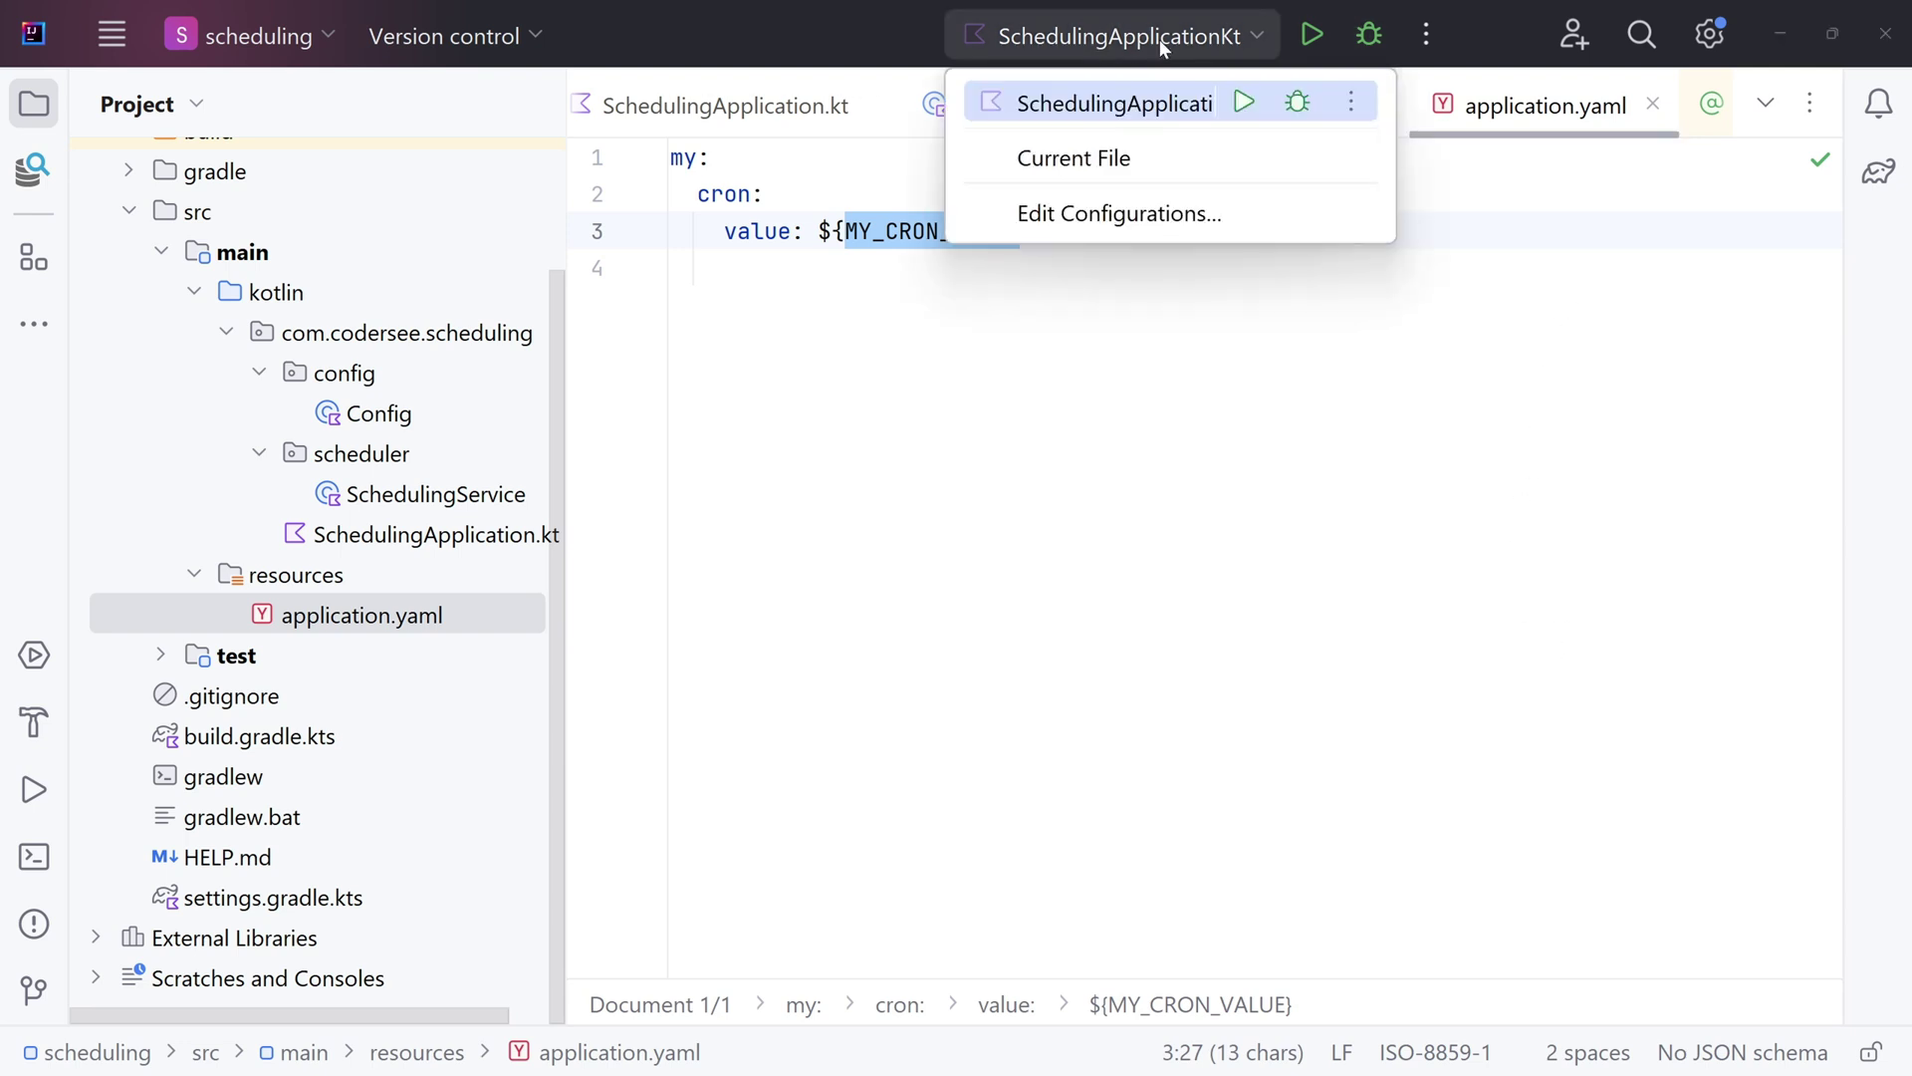
{"action": "left_click", "coordinate": [1100, 214]}
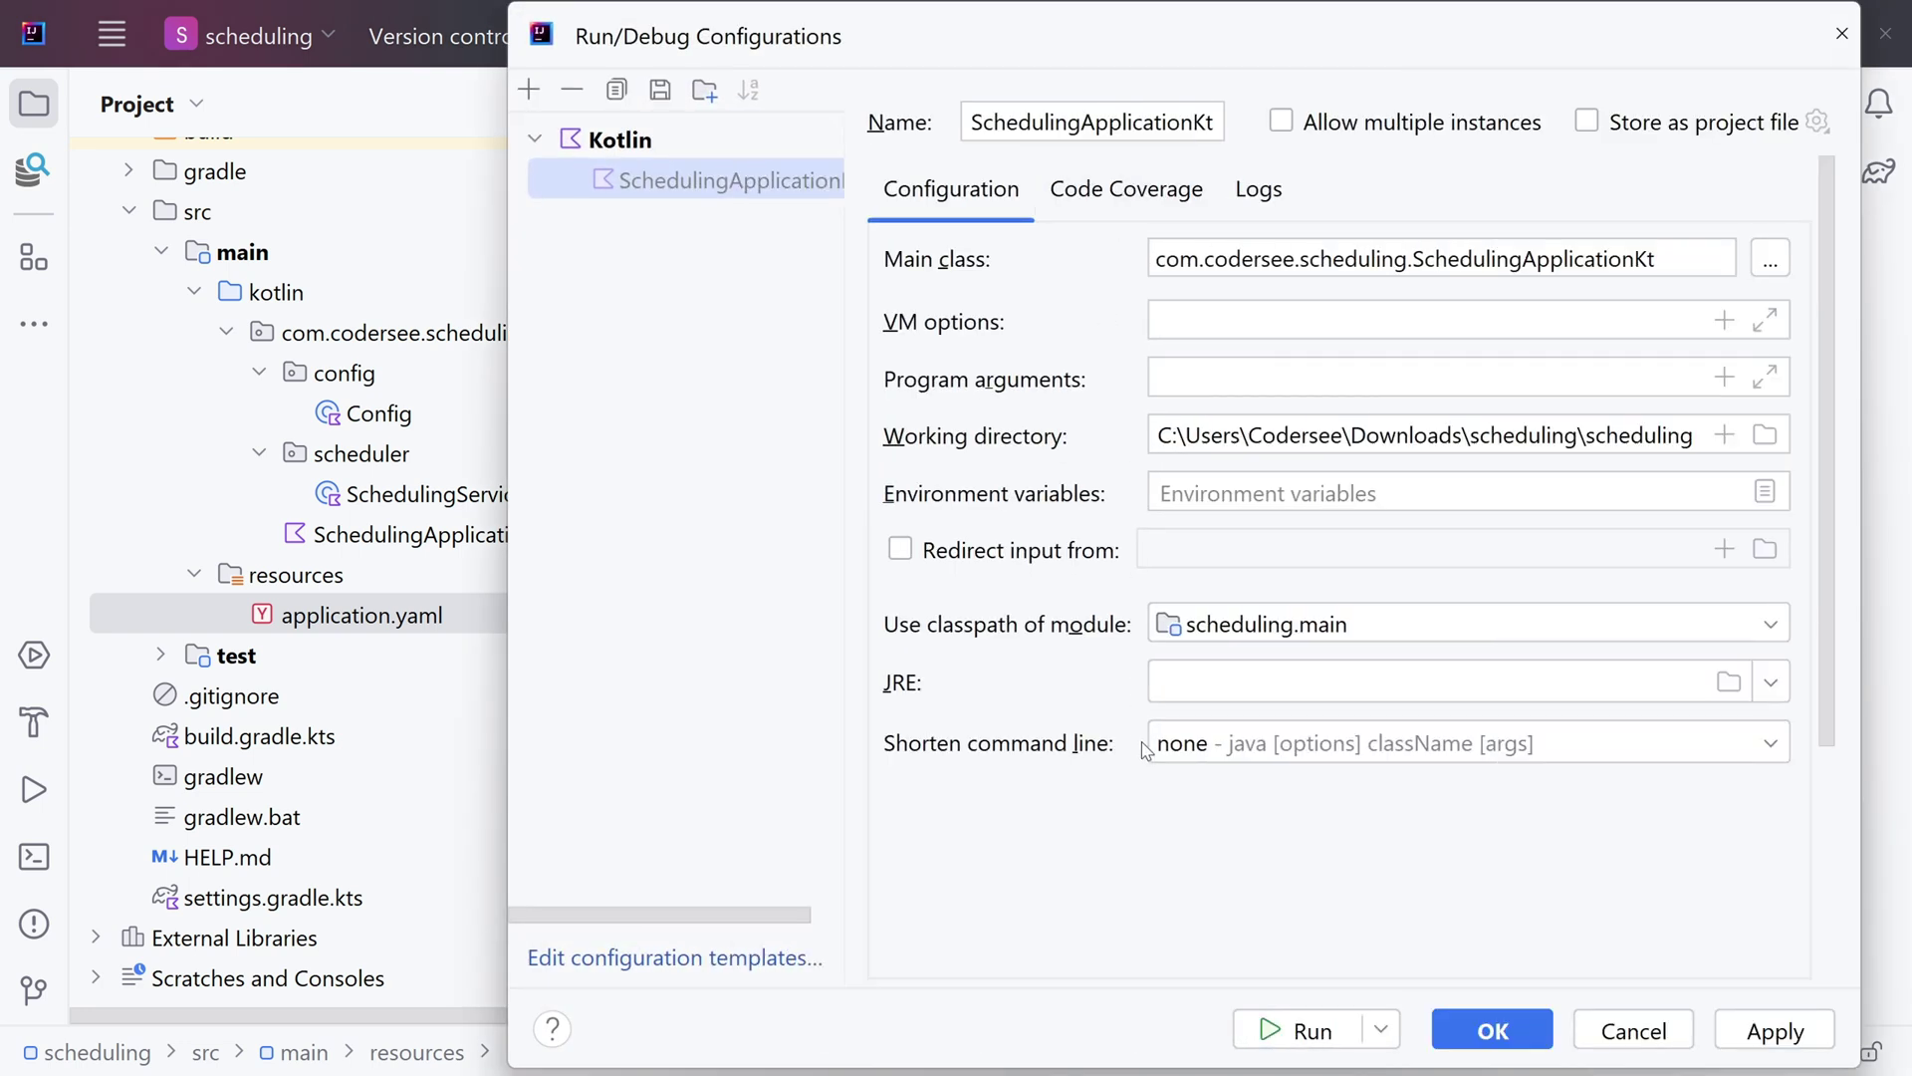
{"action": "left_click", "coordinate": [1193, 503]}
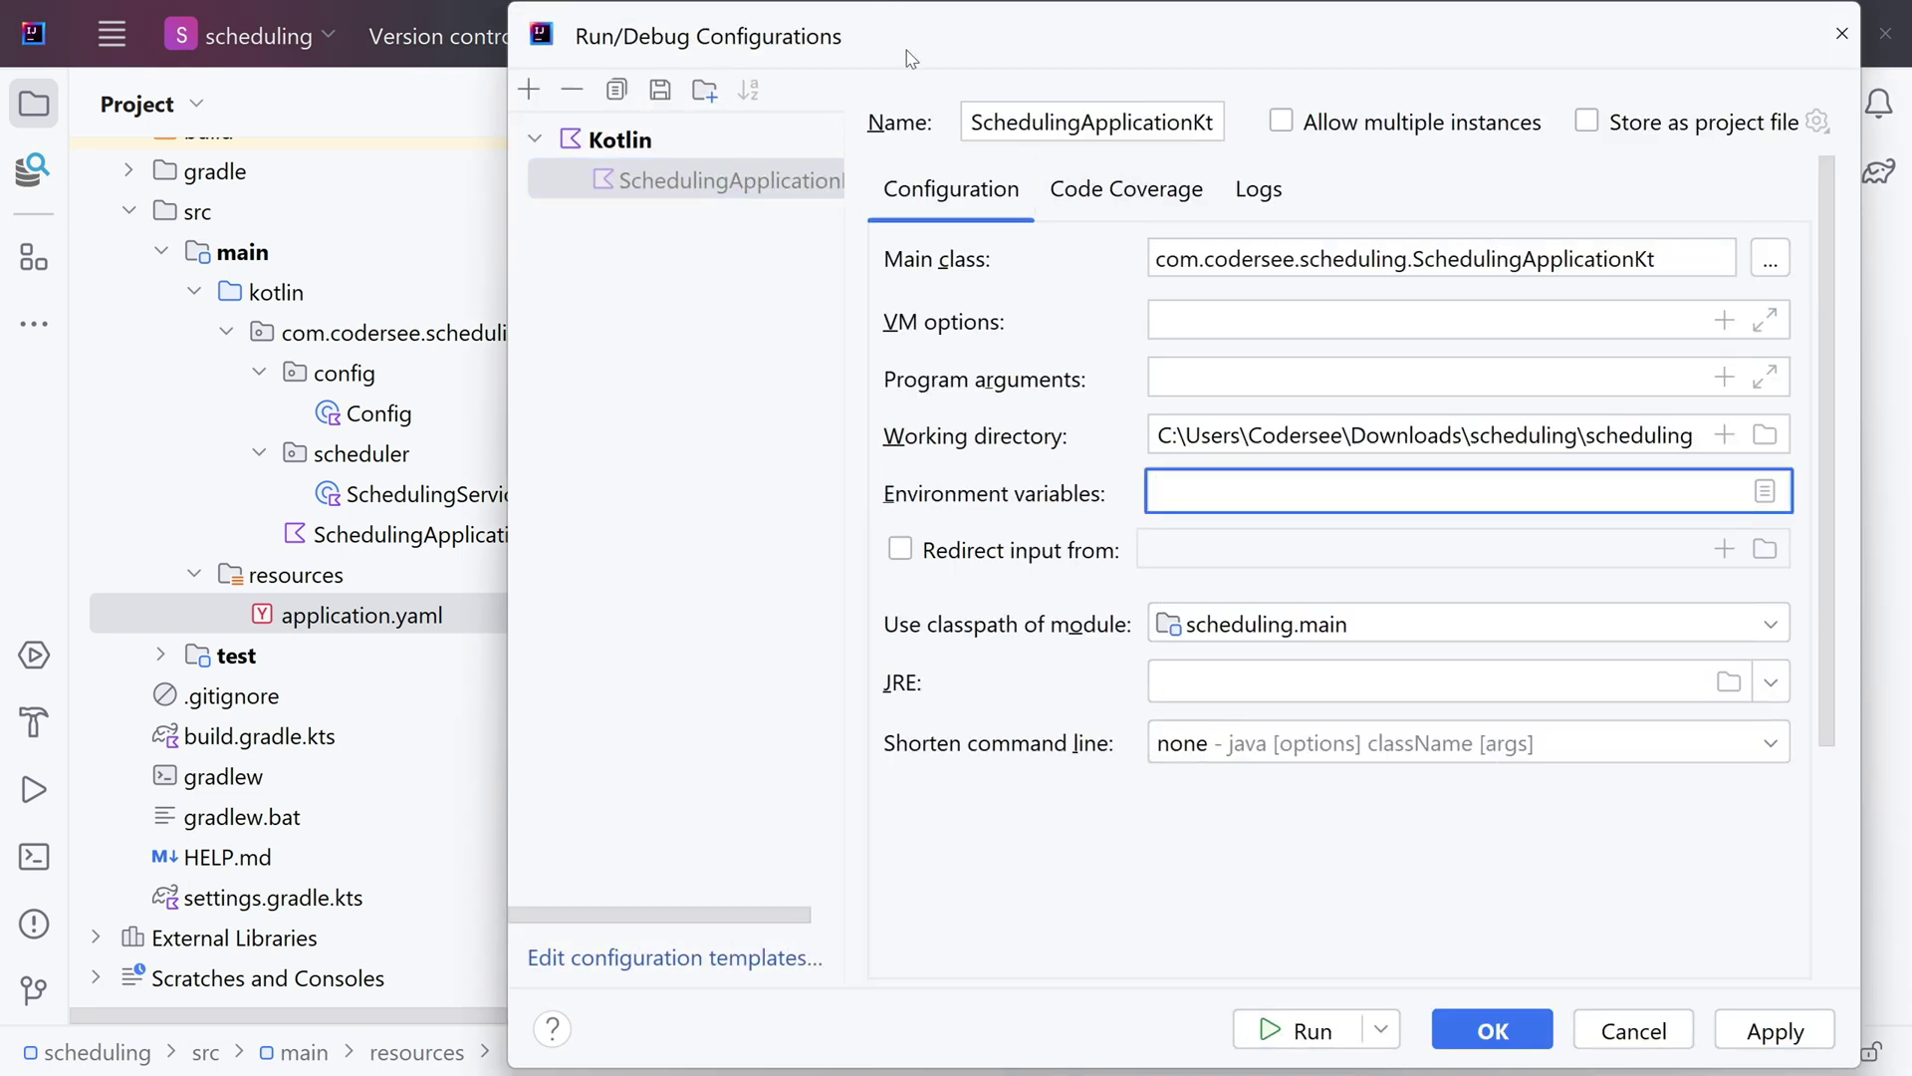
{"action": "left_click_drag", "start_coordinate": [906, 59], "coordinate": [755, 60]}
{"action": "type", "text": "MY_CRON_VALUE="}
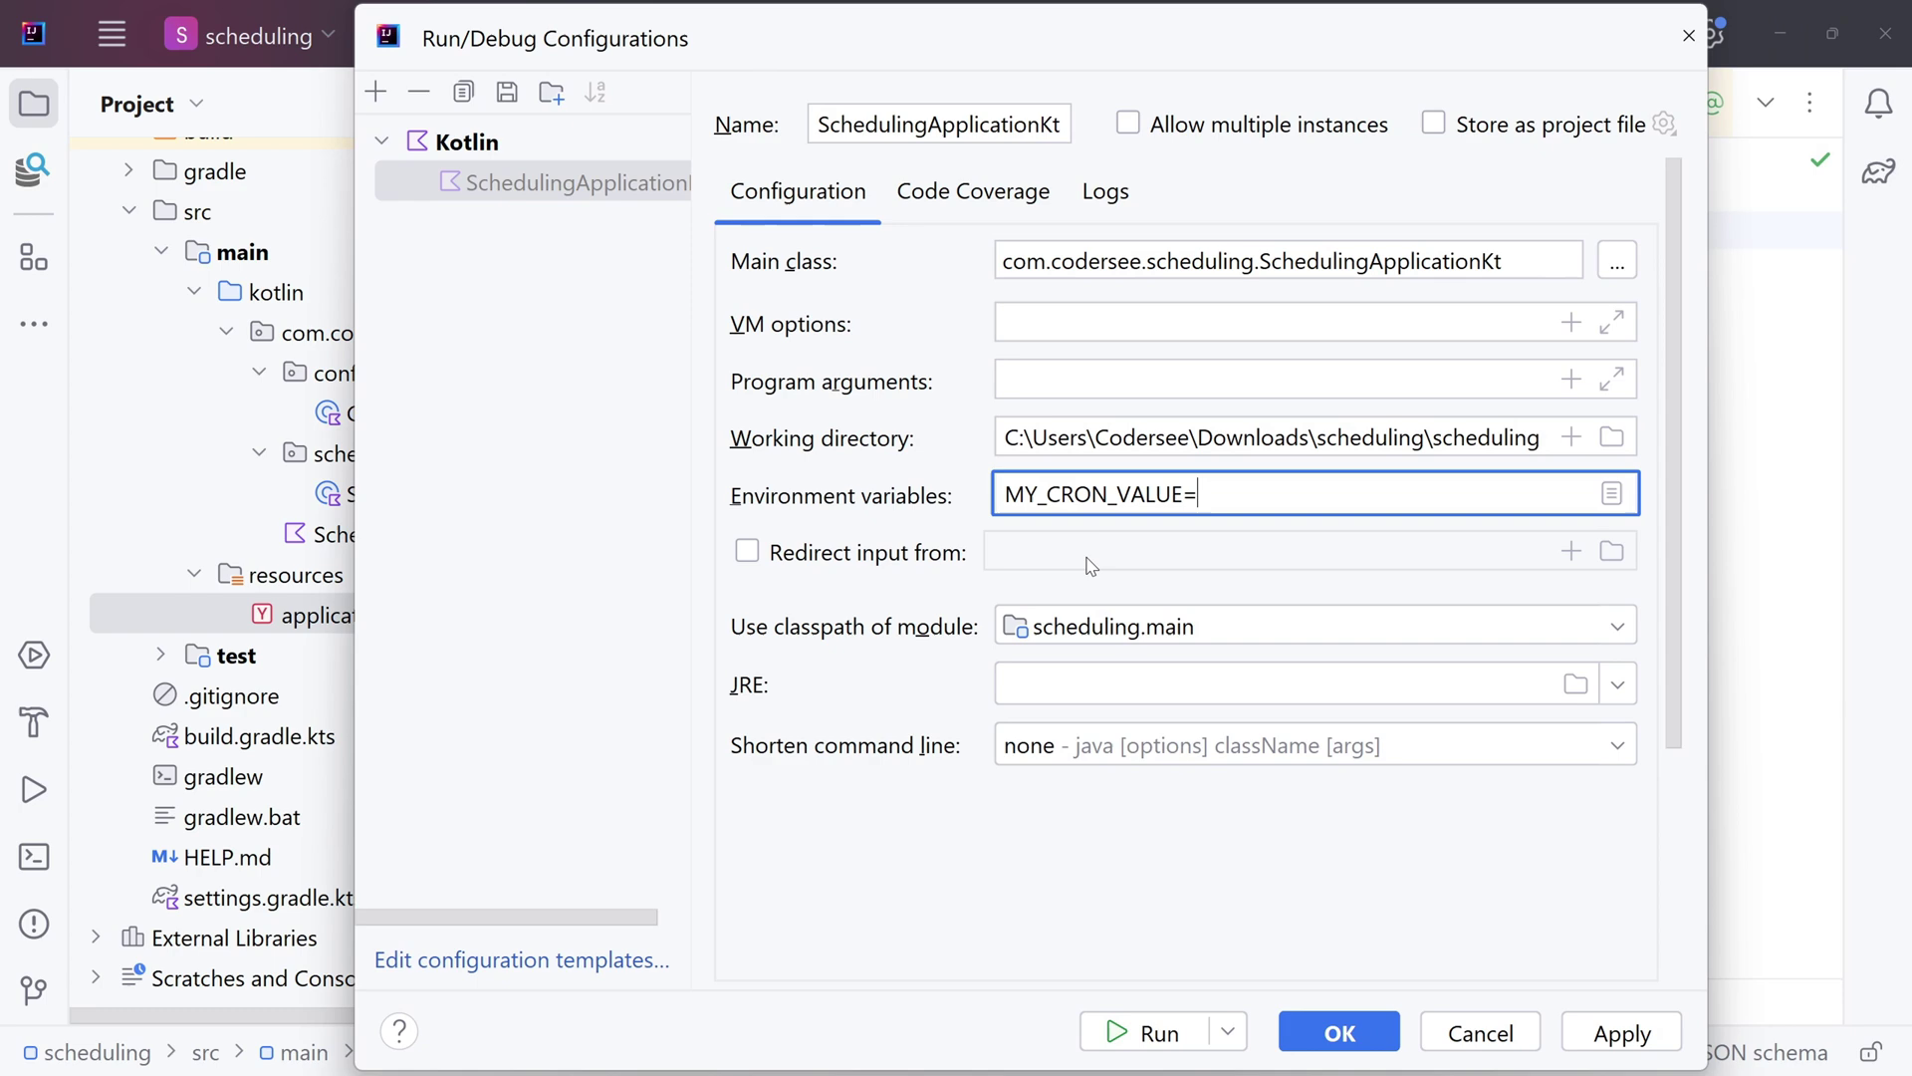
{"action": "key", "text": "ctrl+a"}
{"action": "key", "text": "BackSpace"}
{"action": "left_click", "coordinate": [1531, 1036]}
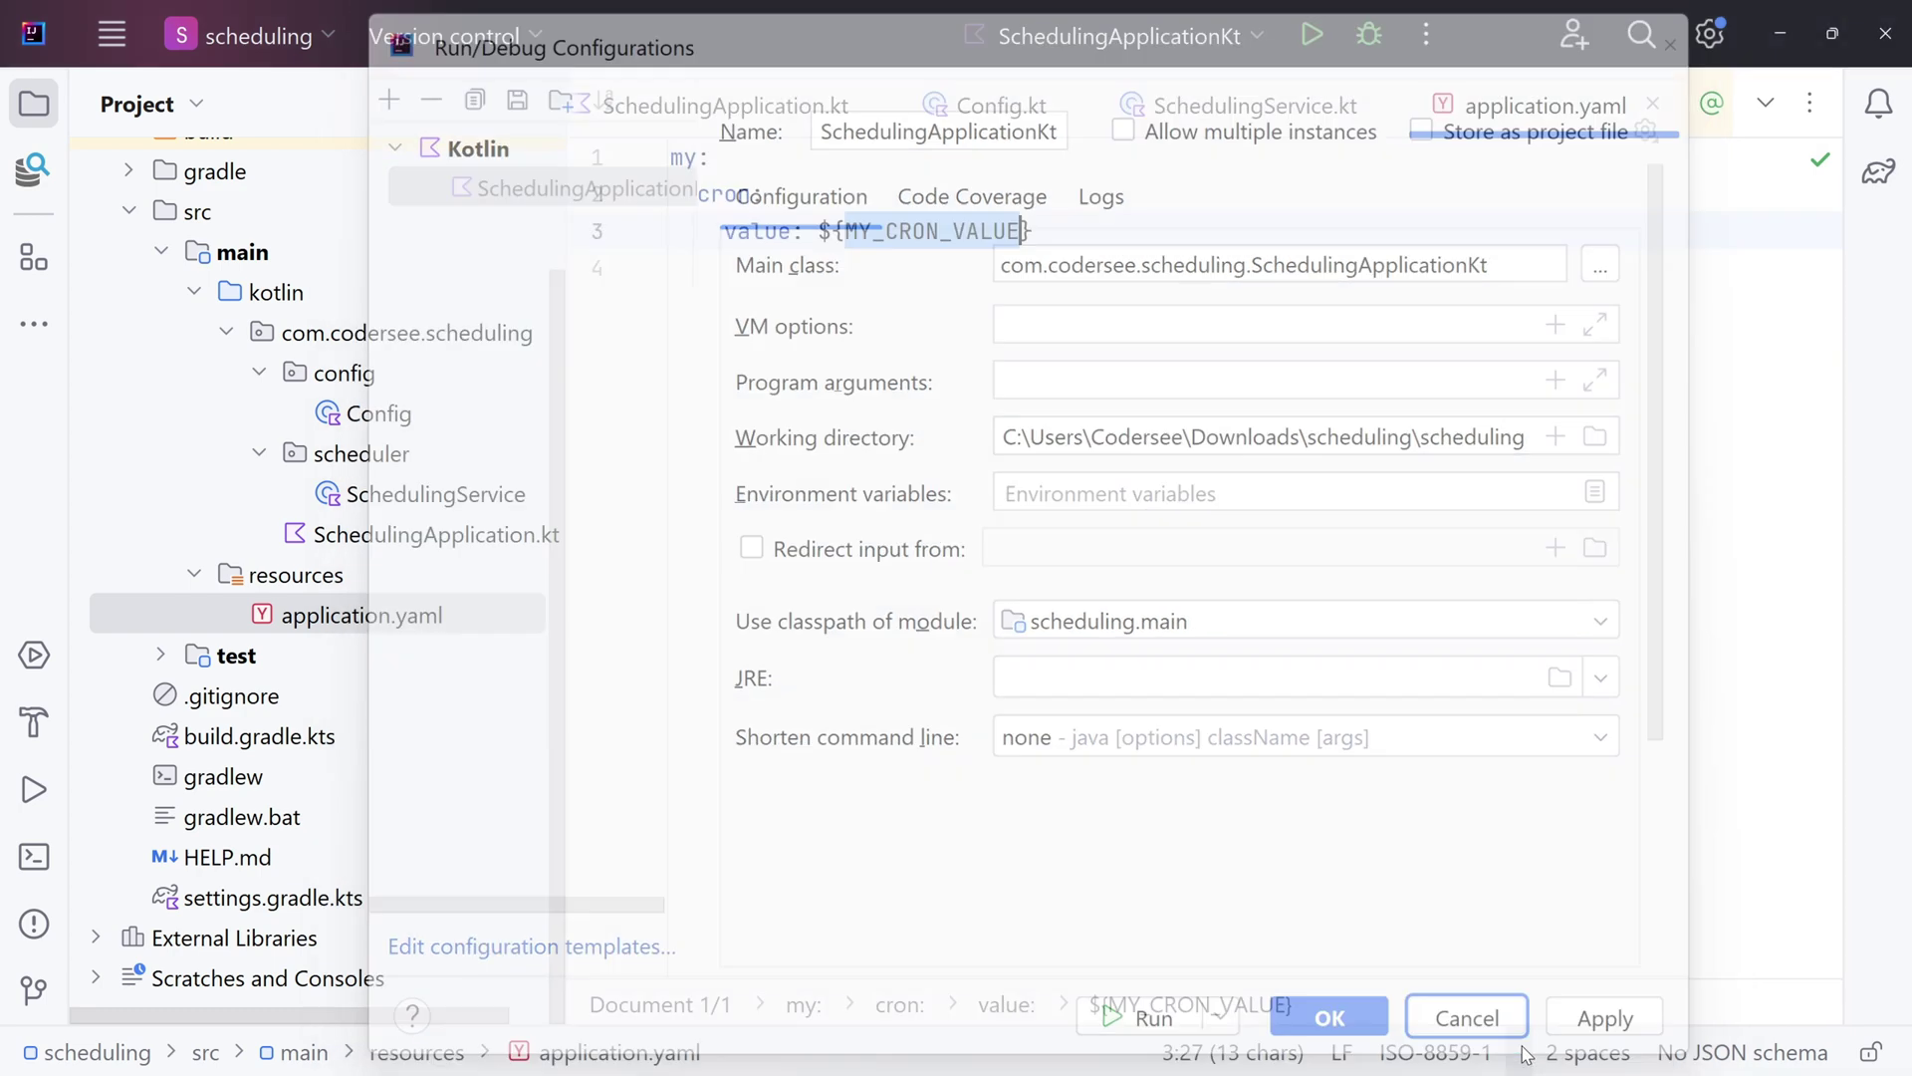
{"action": "left_click", "coordinate": [1255, 105]}
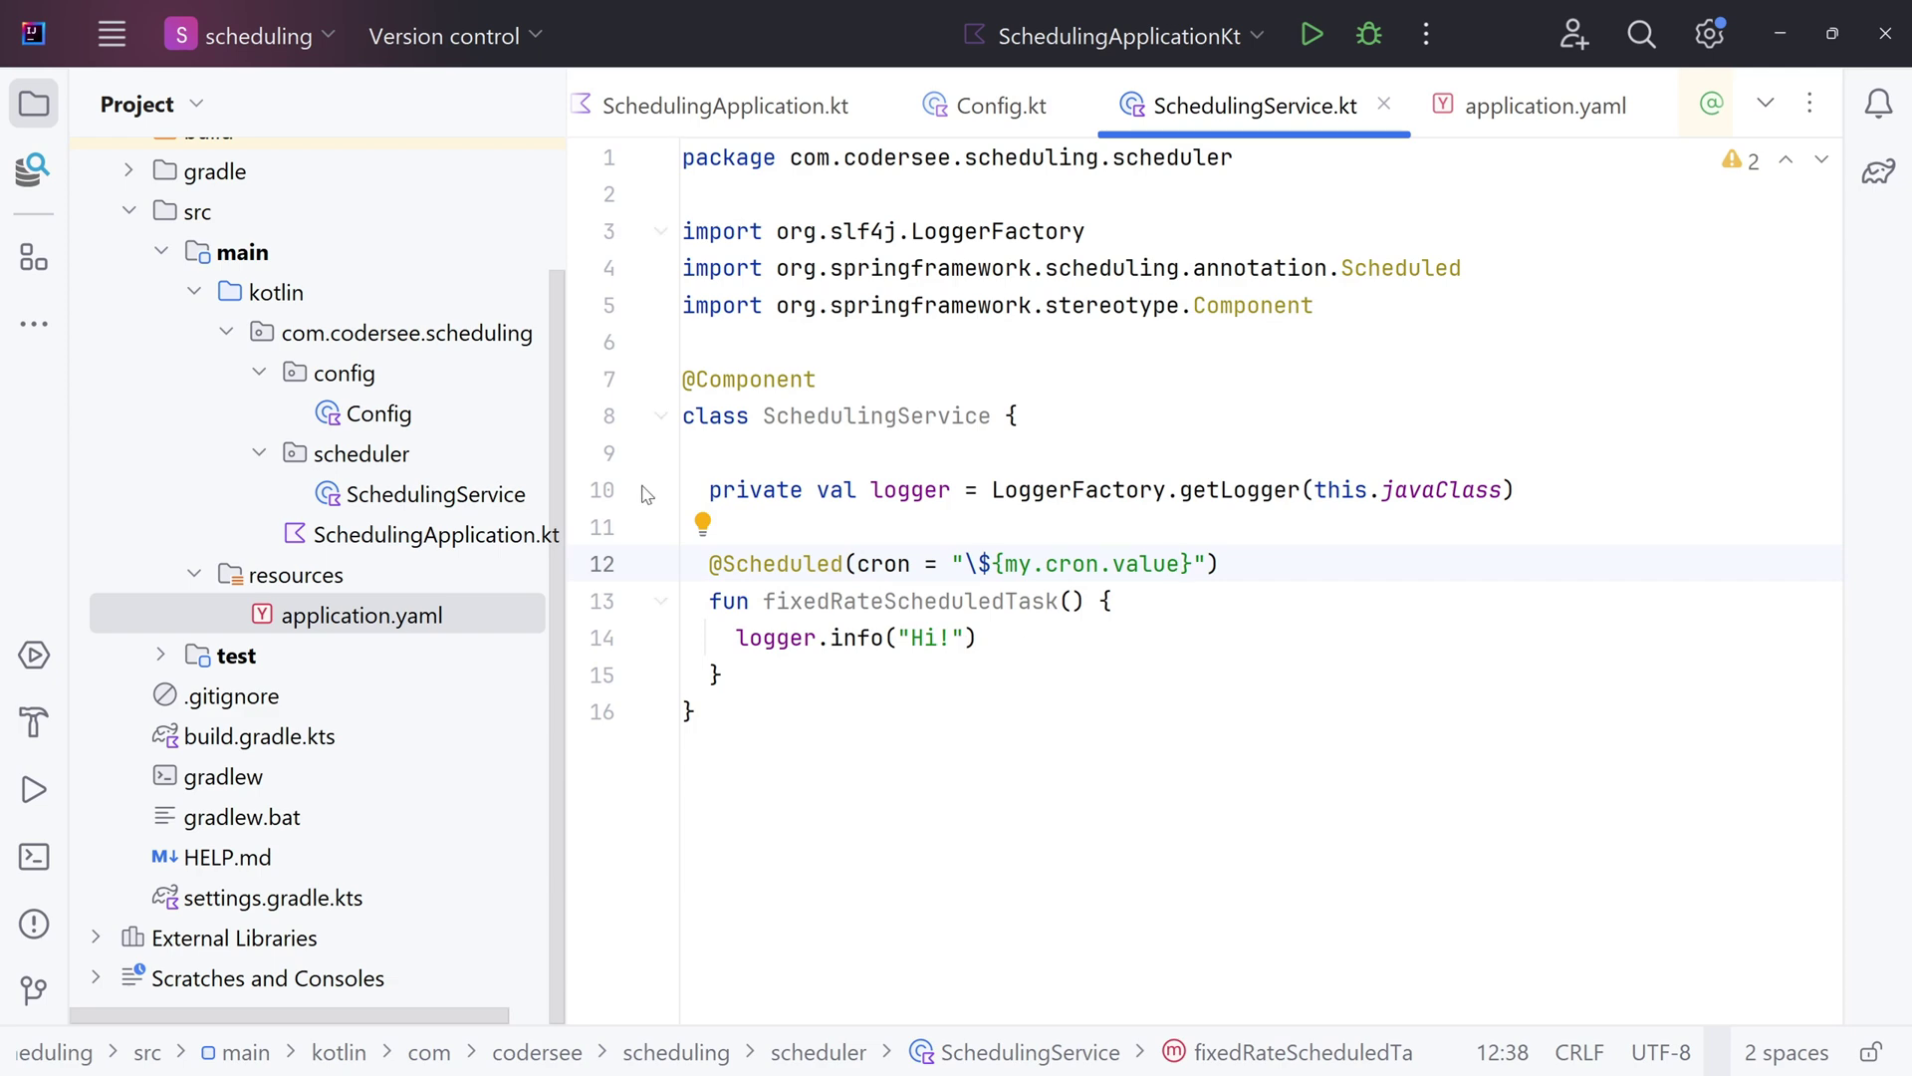
{"action": "left_click", "coordinate": [818, 564], "text": "ctrl"}
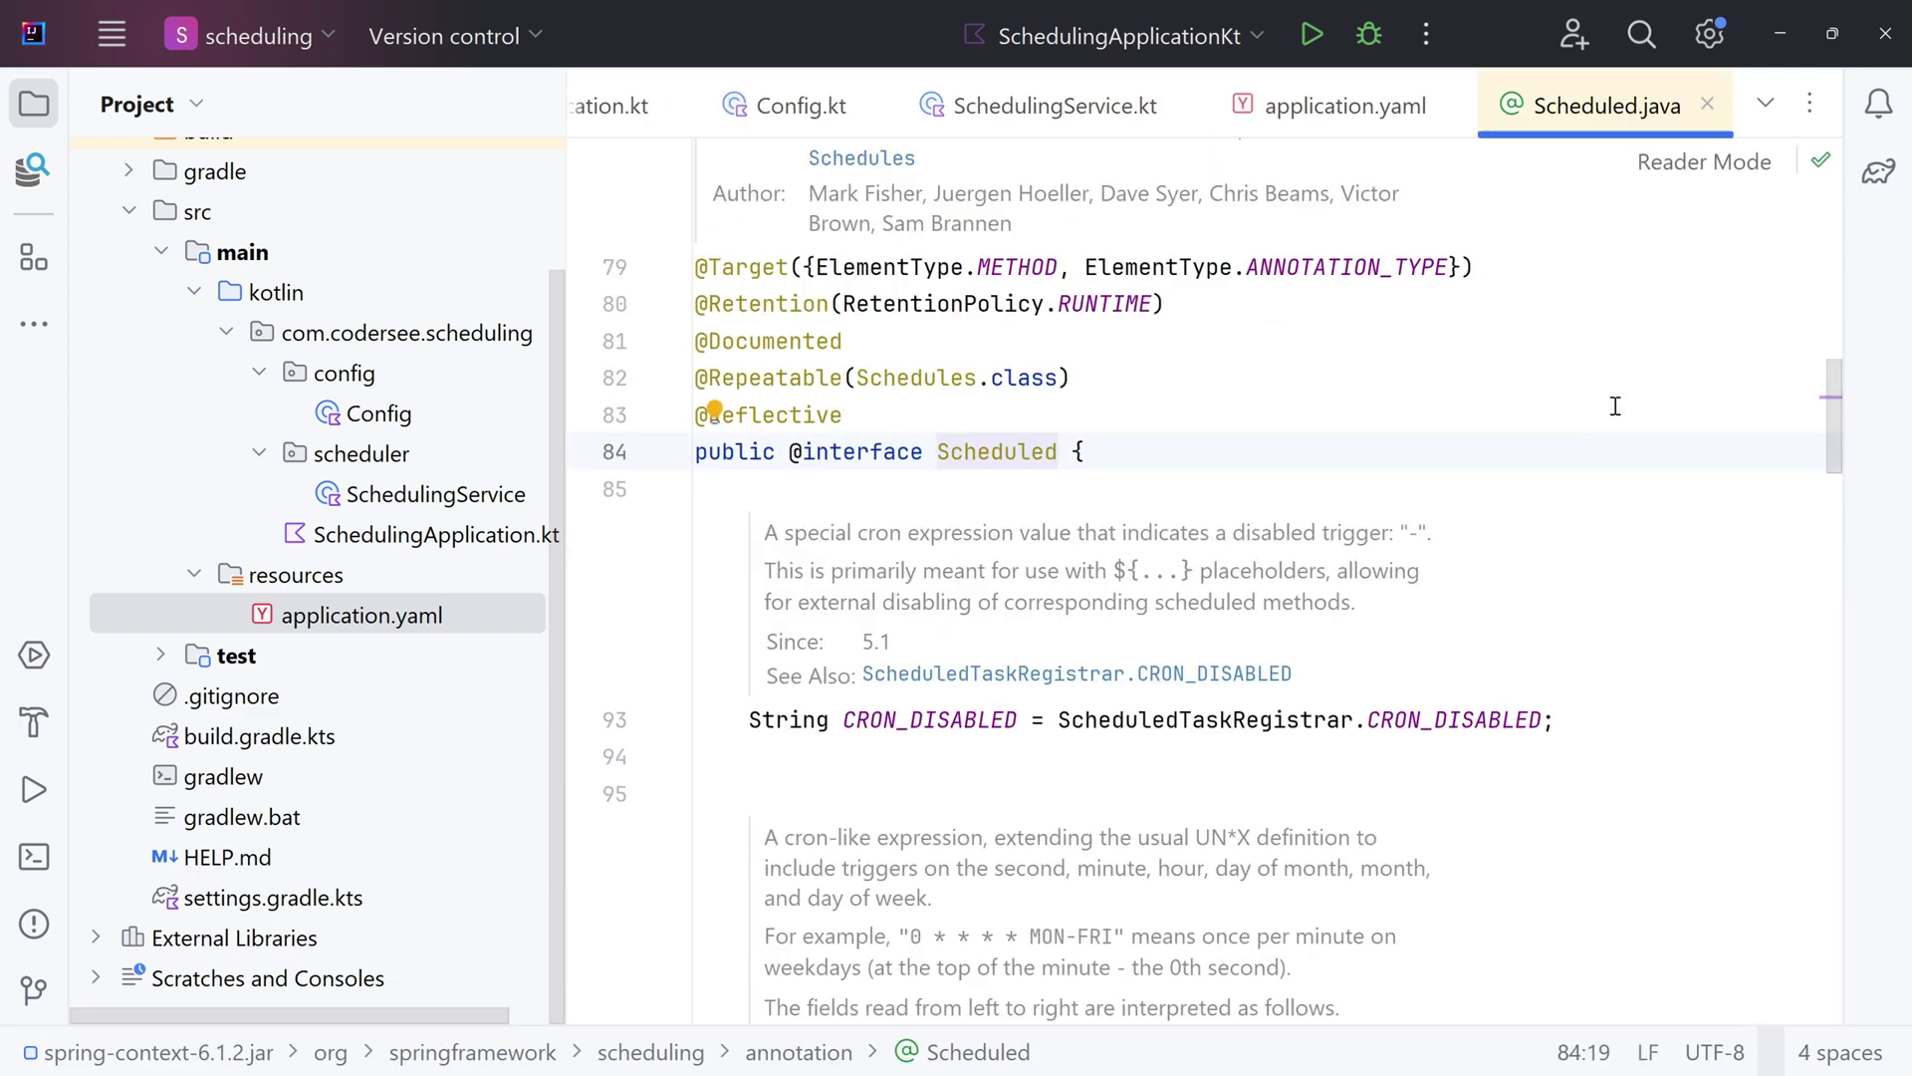
{"action": "left_click_drag", "start_coordinate": [1831, 440], "coordinate": [1878, 713]}
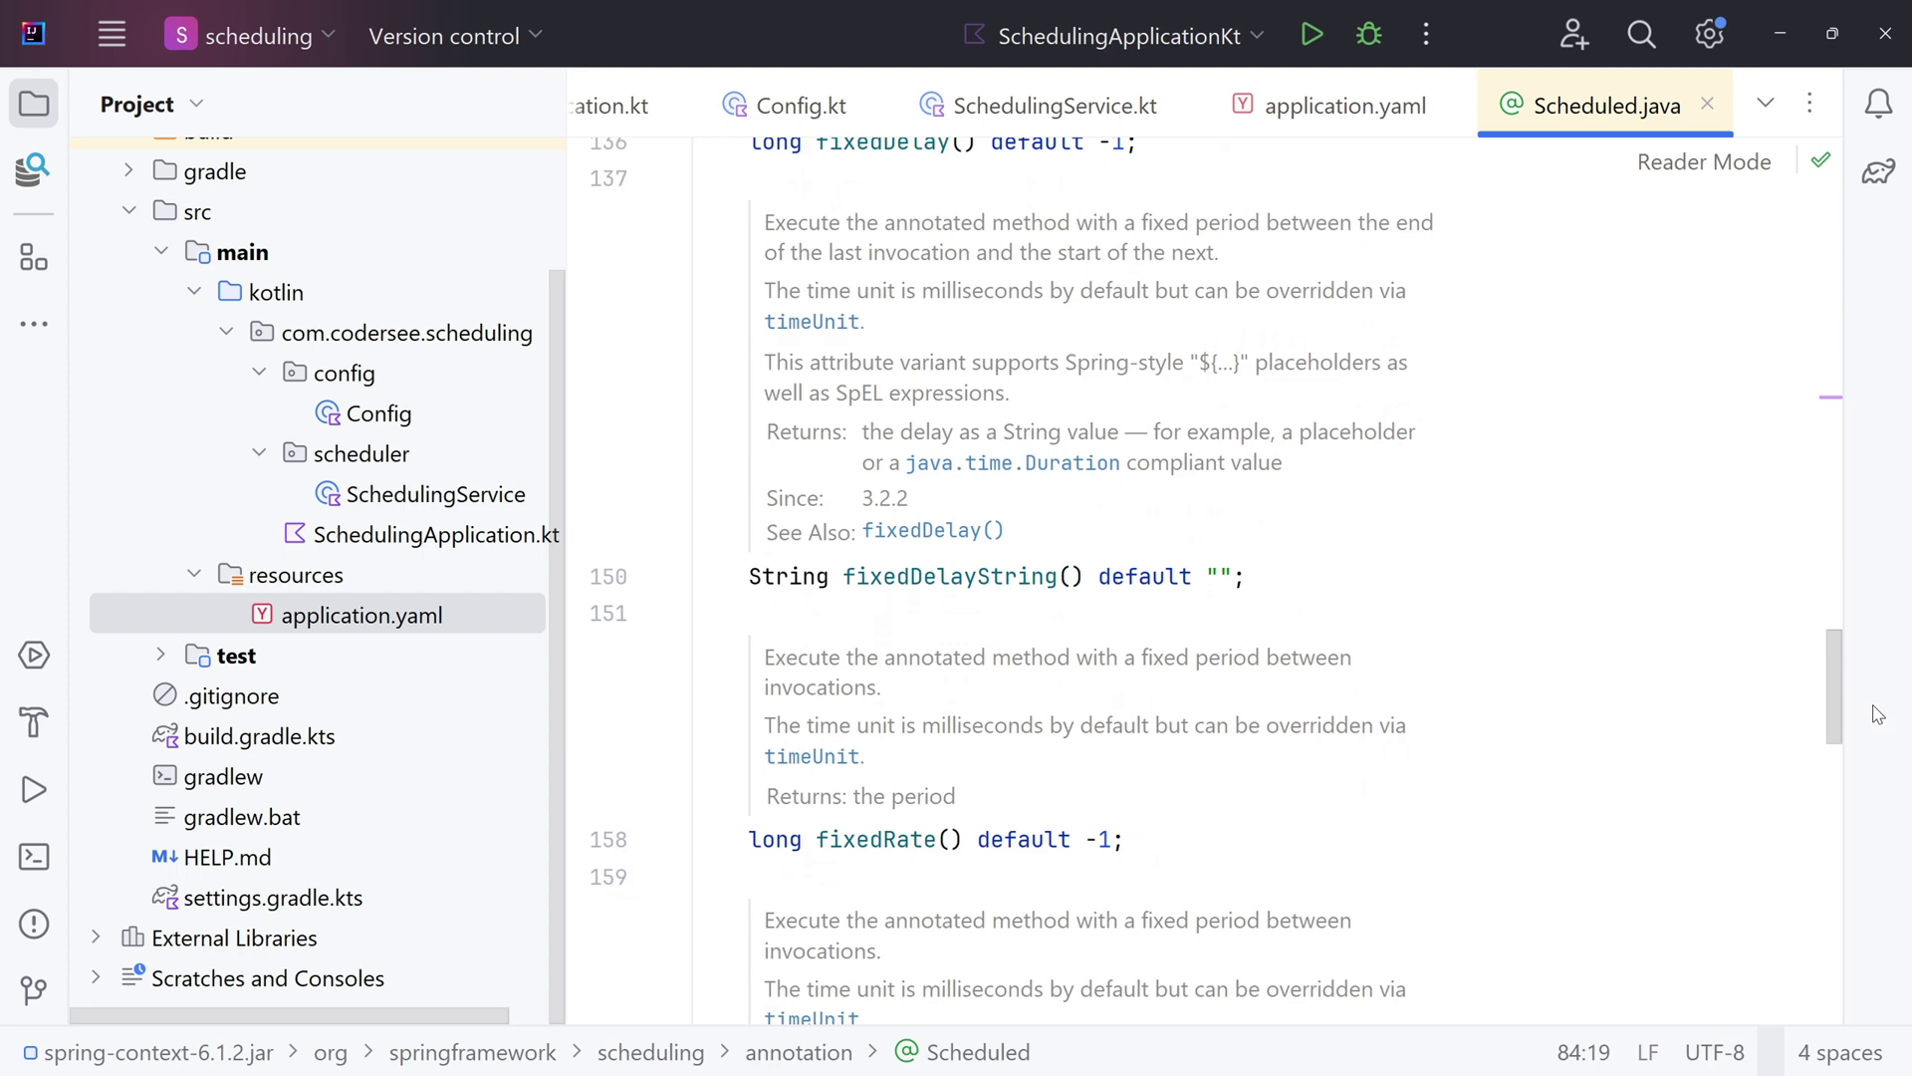
{"action": "left_click_drag", "start_coordinate": [1878, 712], "coordinate": [1908, 993]}
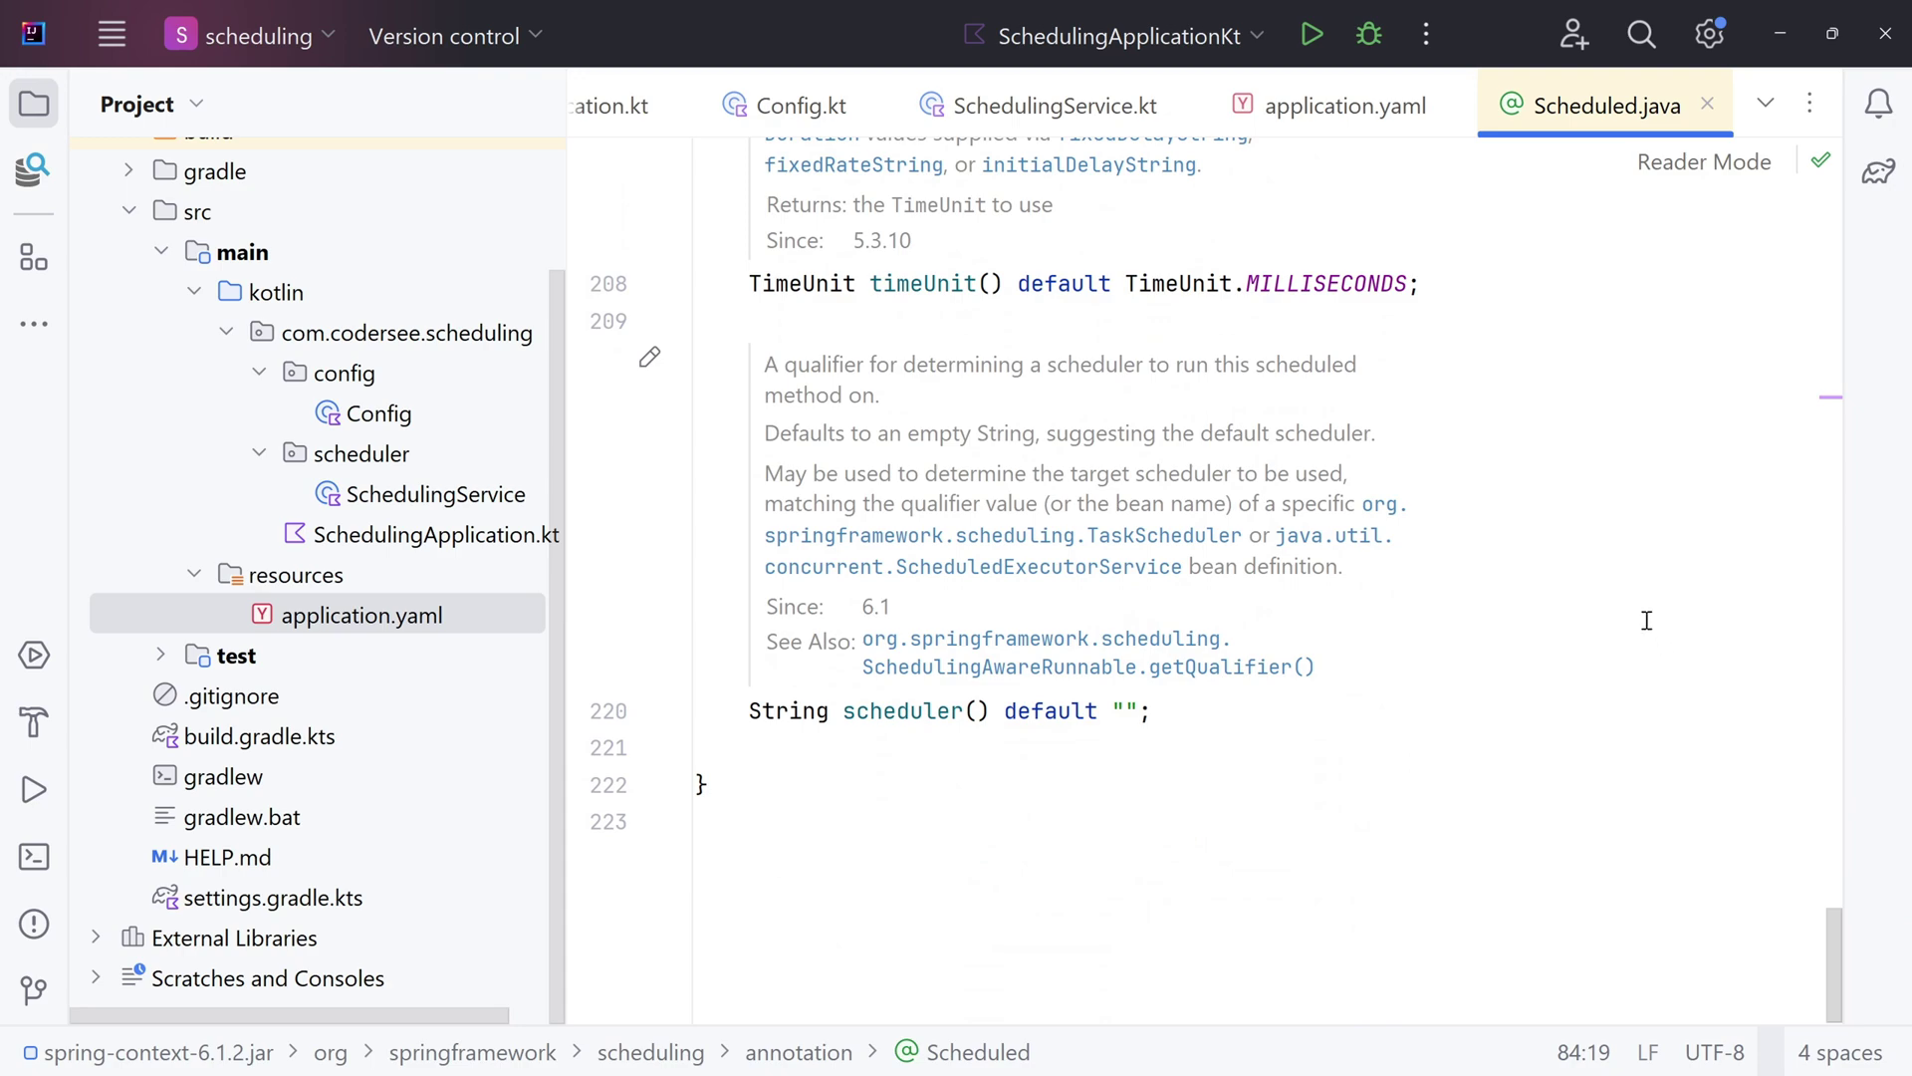
{"action": "scroll", "coordinate": [1488, 634], "scroll_direction": "up", "scroll_amount": 3}
{"action": "scroll", "coordinate": [1489, 634], "scroll_direction": "up", "scroll_amount": 3}
{"action": "scroll", "coordinate": [1498, 615], "scroll_direction": "up", "scroll_amount": 3}
{"action": "scroll", "coordinate": [1515, 598], "scroll_direction": "up", "scroll_amount": 3}
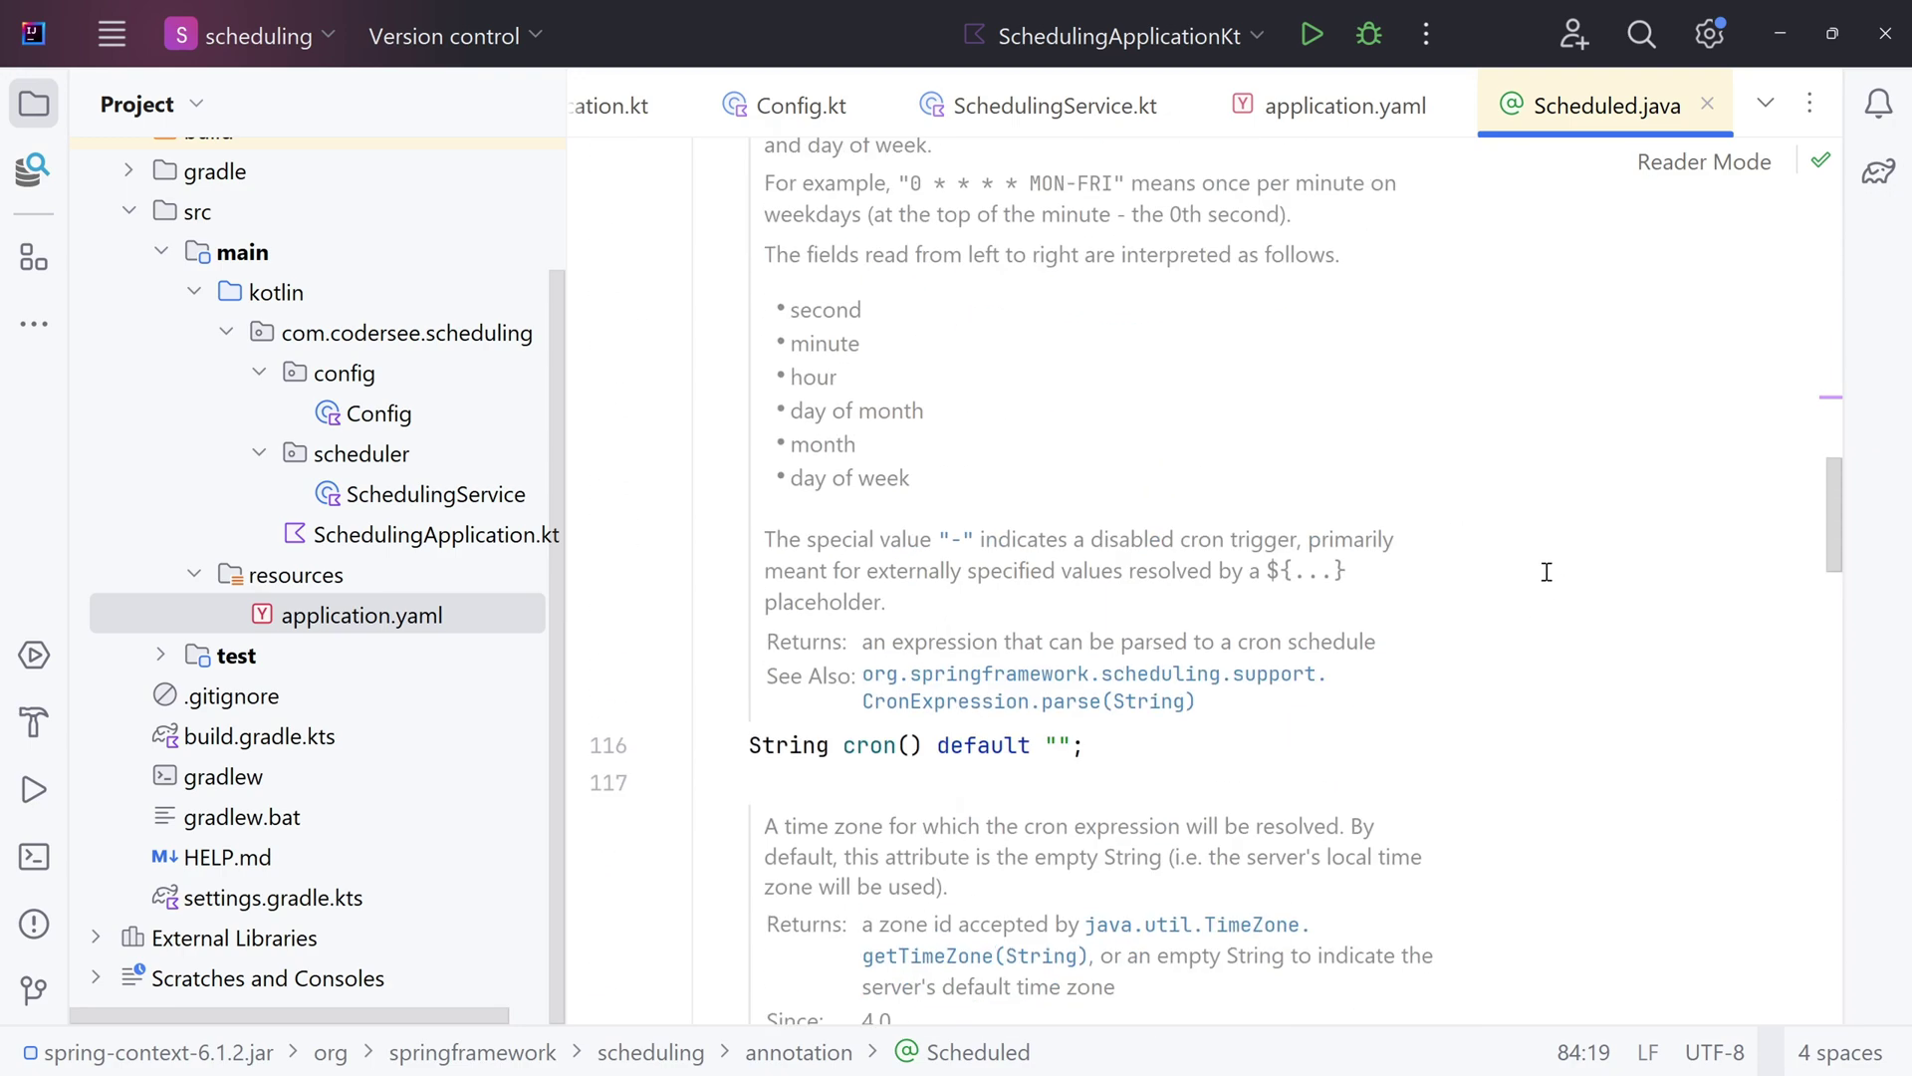
{"action": "scroll", "coordinate": [1545, 572], "scroll_direction": "up", "scroll_amount": 3}
{"action": "scroll", "coordinate": [1535, 592], "scroll_direction": "up", "scroll_amount": 4}
{"action": "scroll", "coordinate": [1473, 614], "scroll_direction": "up", "scroll_amount": 3}
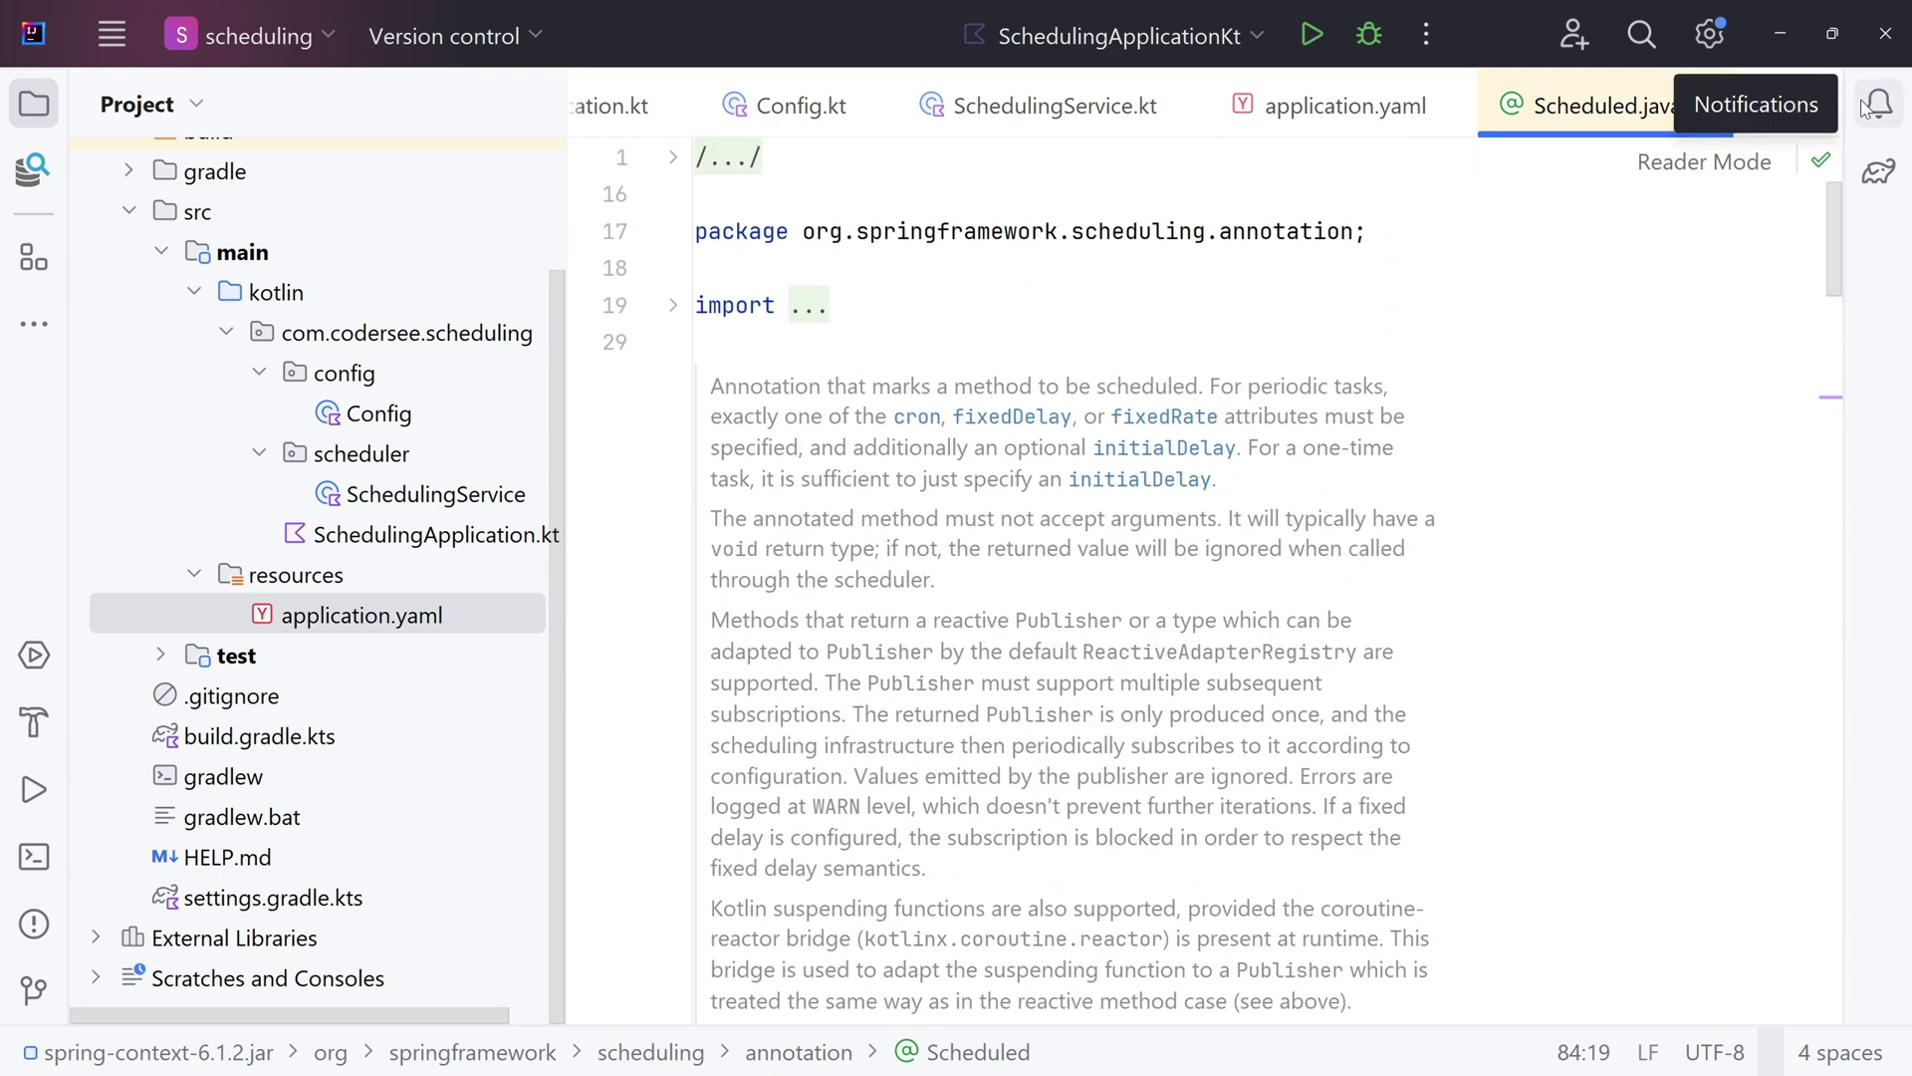
{"action": "left_click", "coordinate": [1707, 105]}
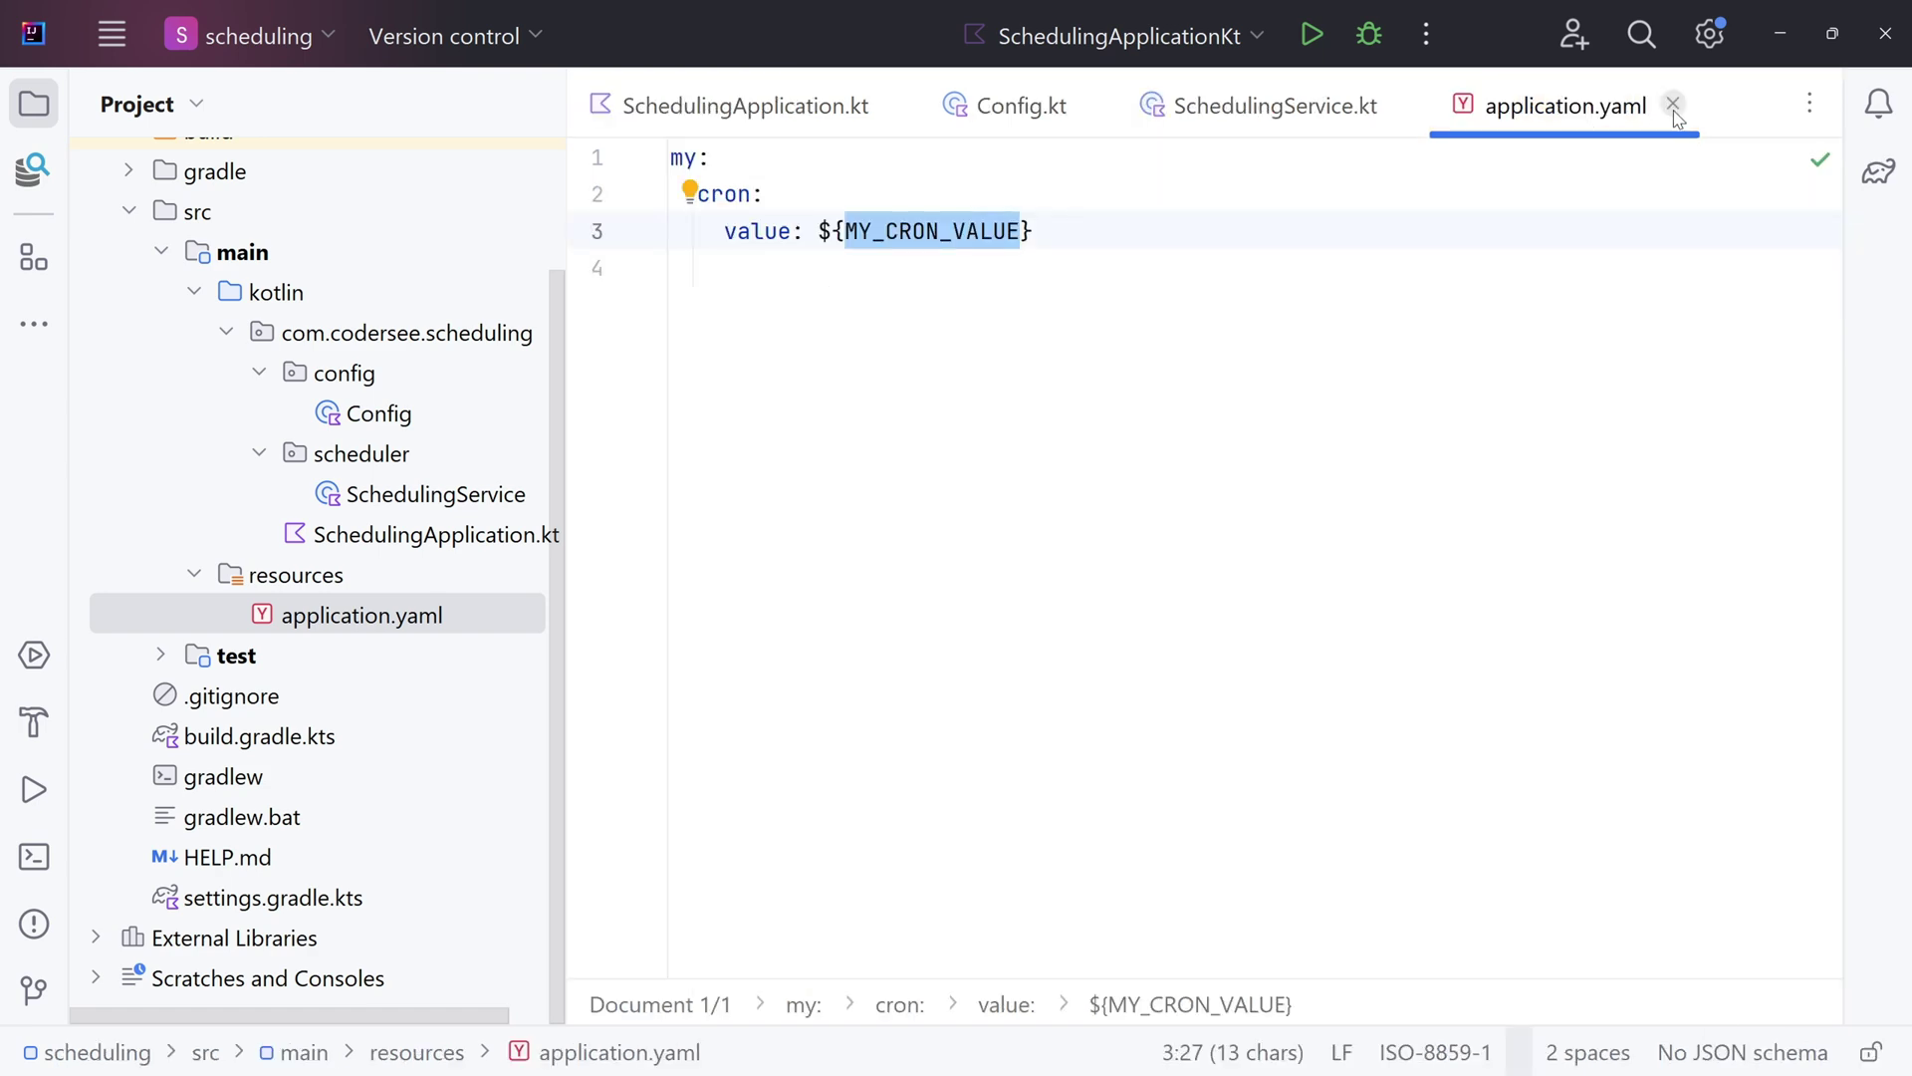
Step: Close the application.yaml editor so SchedulingService.kt is showing
{"action": "left_click", "coordinate": [1669, 105]}
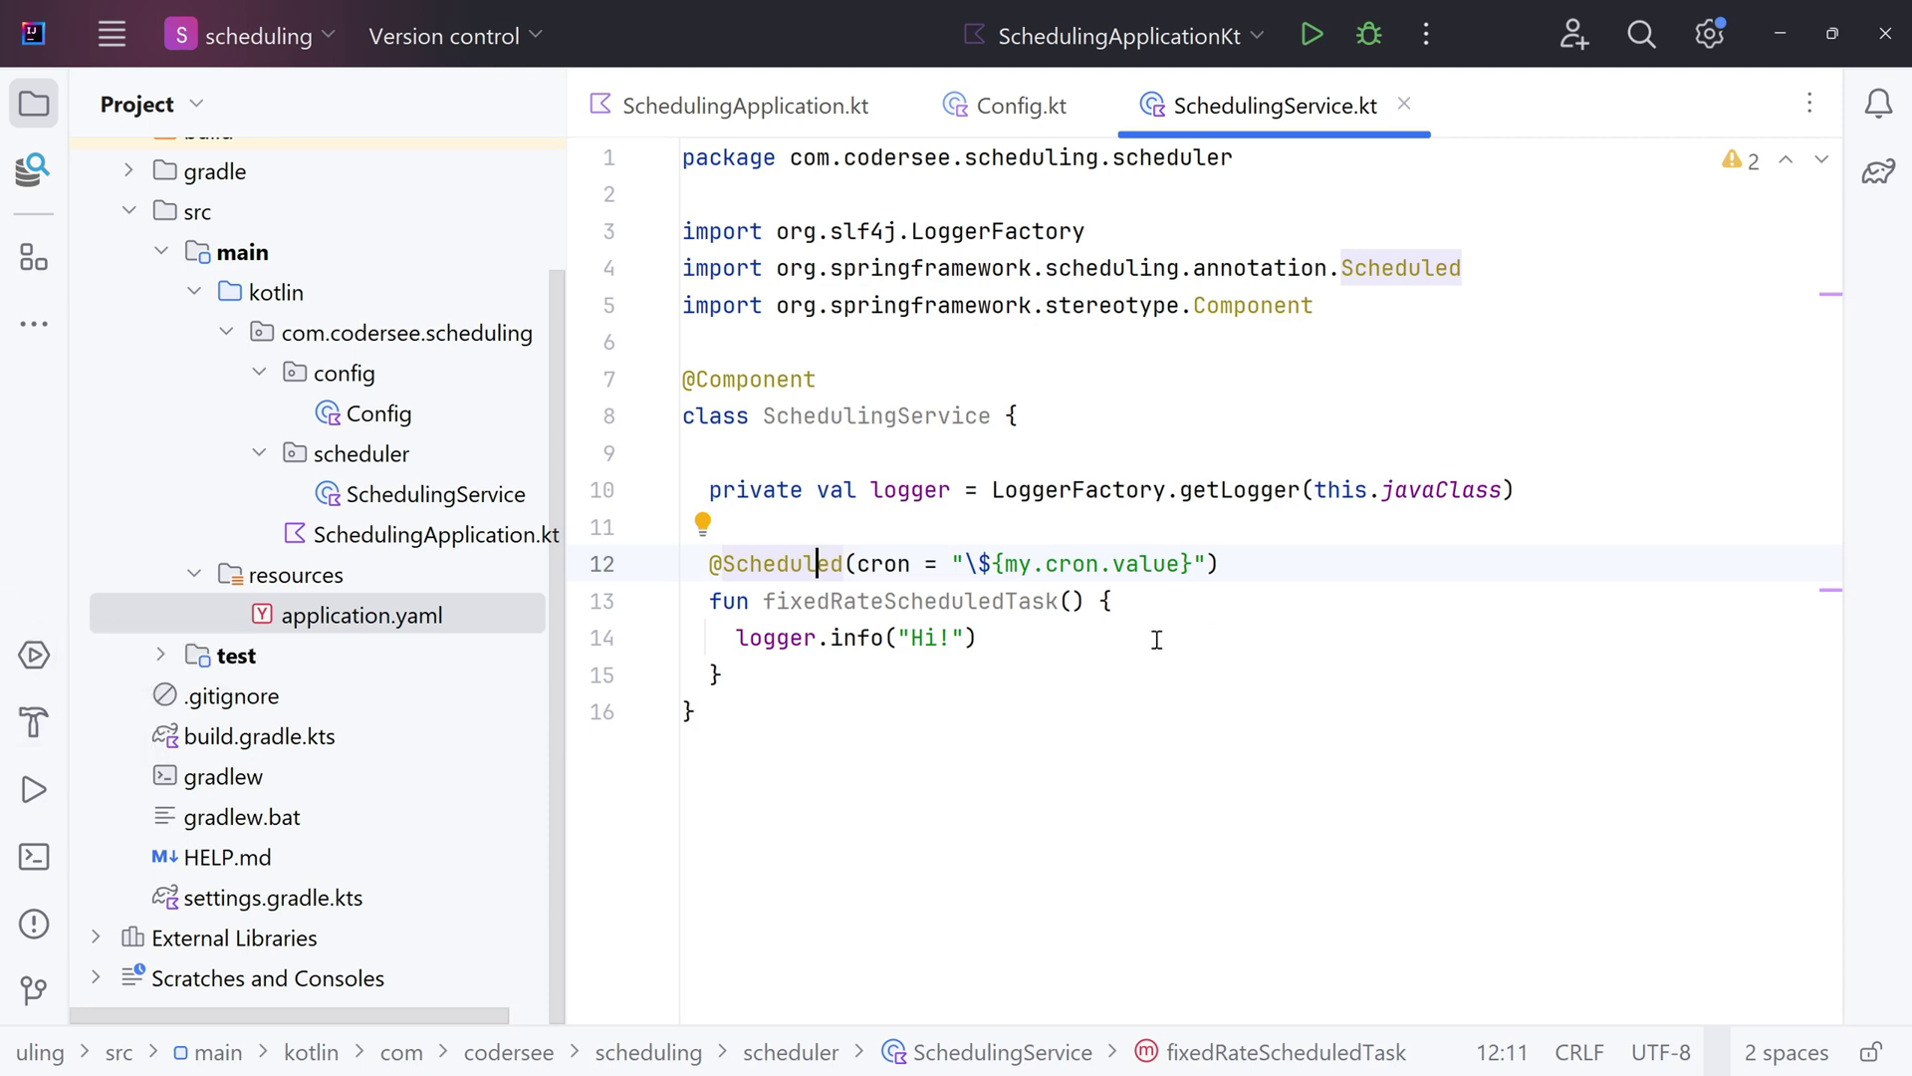
{"action": "mouse_move", "coordinate": [723, 675]}
{"action": "left_mouse_down"}
{"action": "mouse_move", "coordinate": [714, 490]}
{"action": "mouse_move", "coordinate": [713, 562]}
{"action": "left_mouse_up"}
{"action": "key", "text": "Delete"}
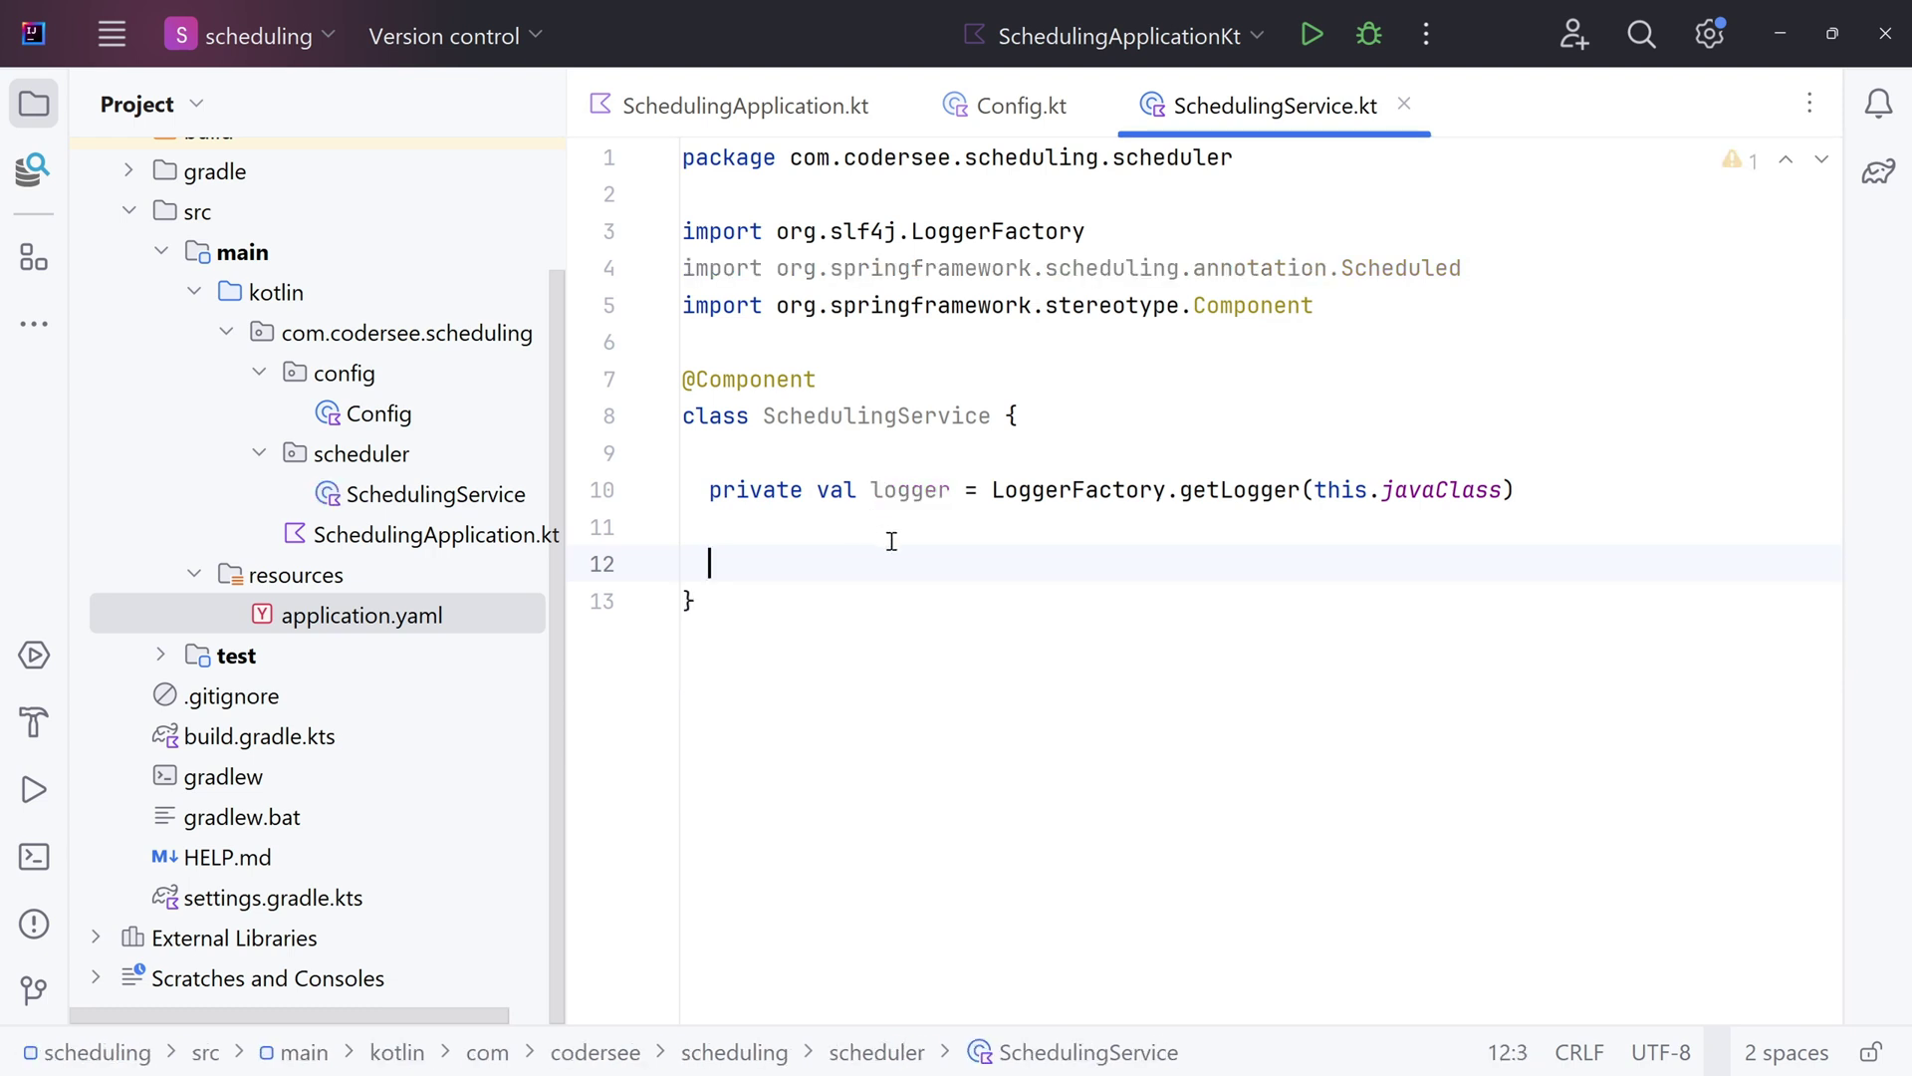
{"action": "key", "text": "ctrl+y"}
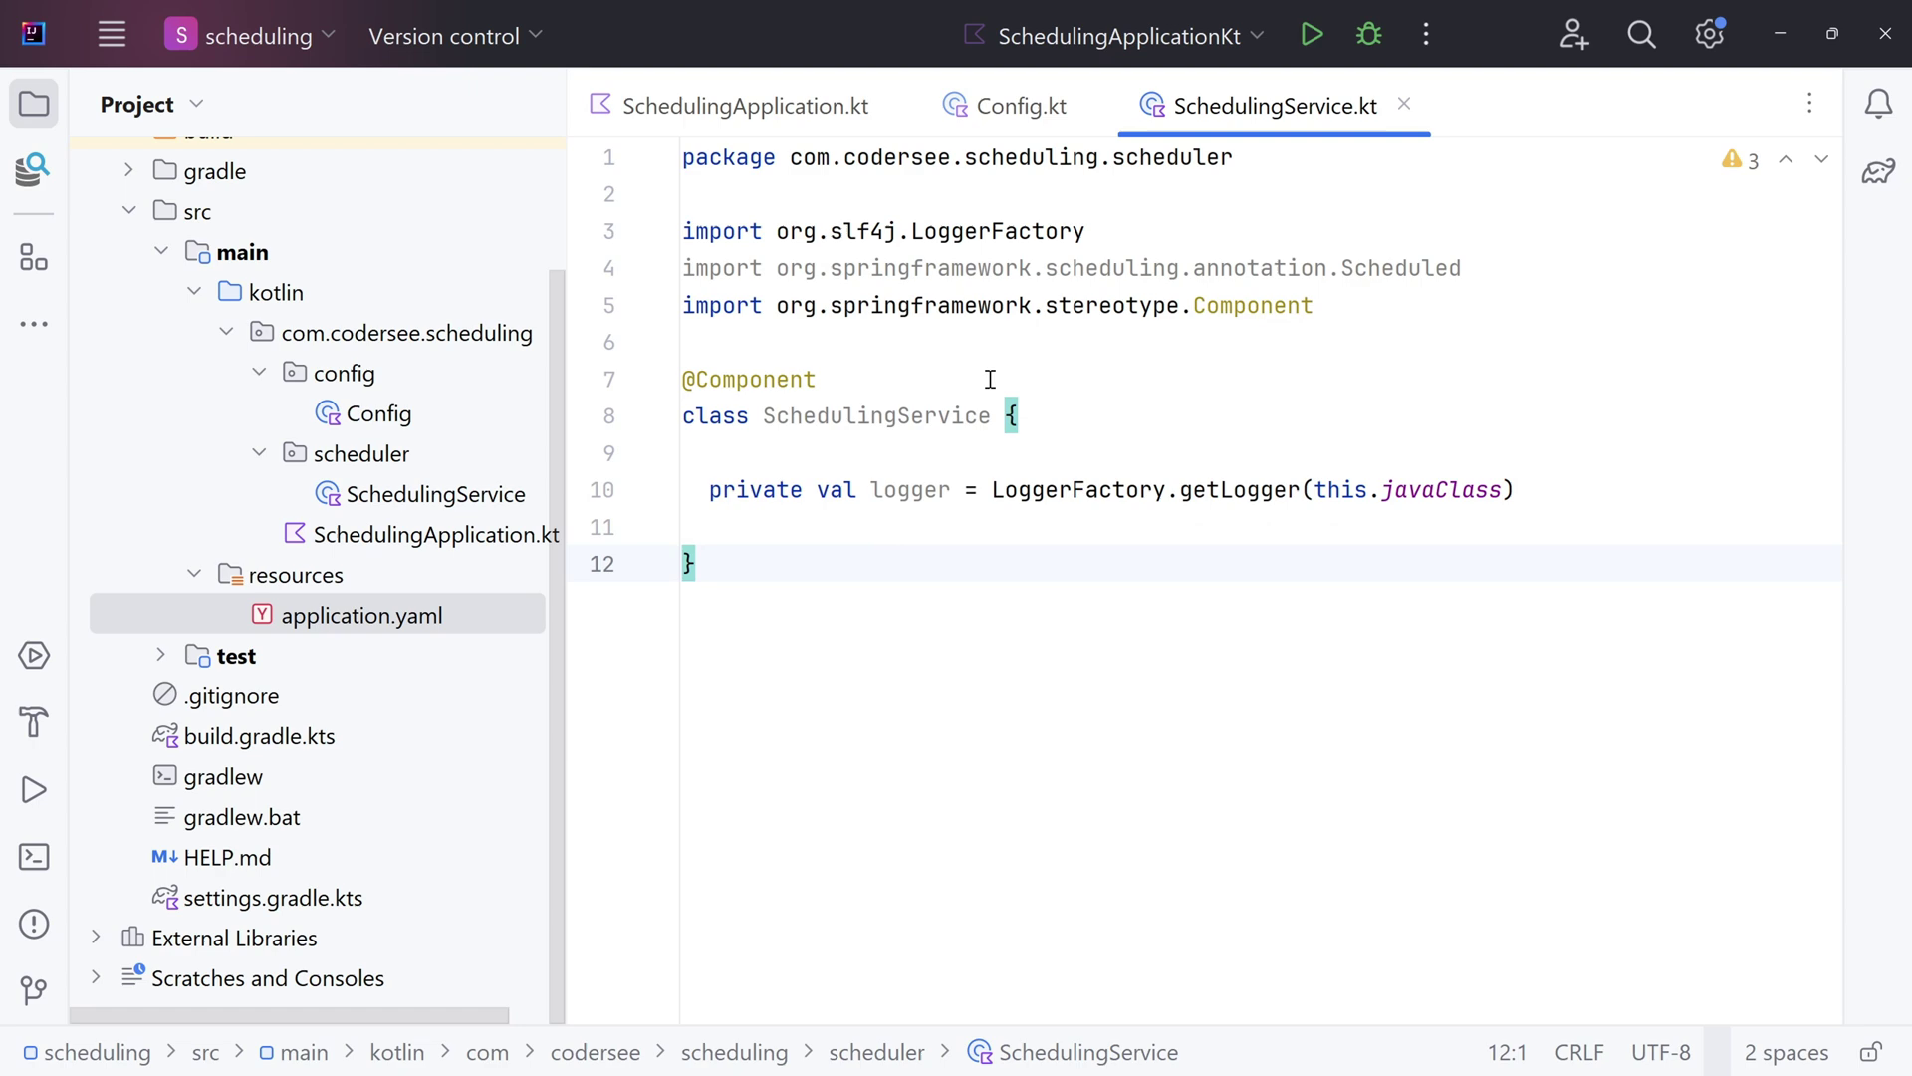
Step: Add a private val taskScheduler: TaskScheduler constructor property and optimize imports
{"action": "left_click", "coordinate": [996, 417]}
{"action": "type", "text": "("}
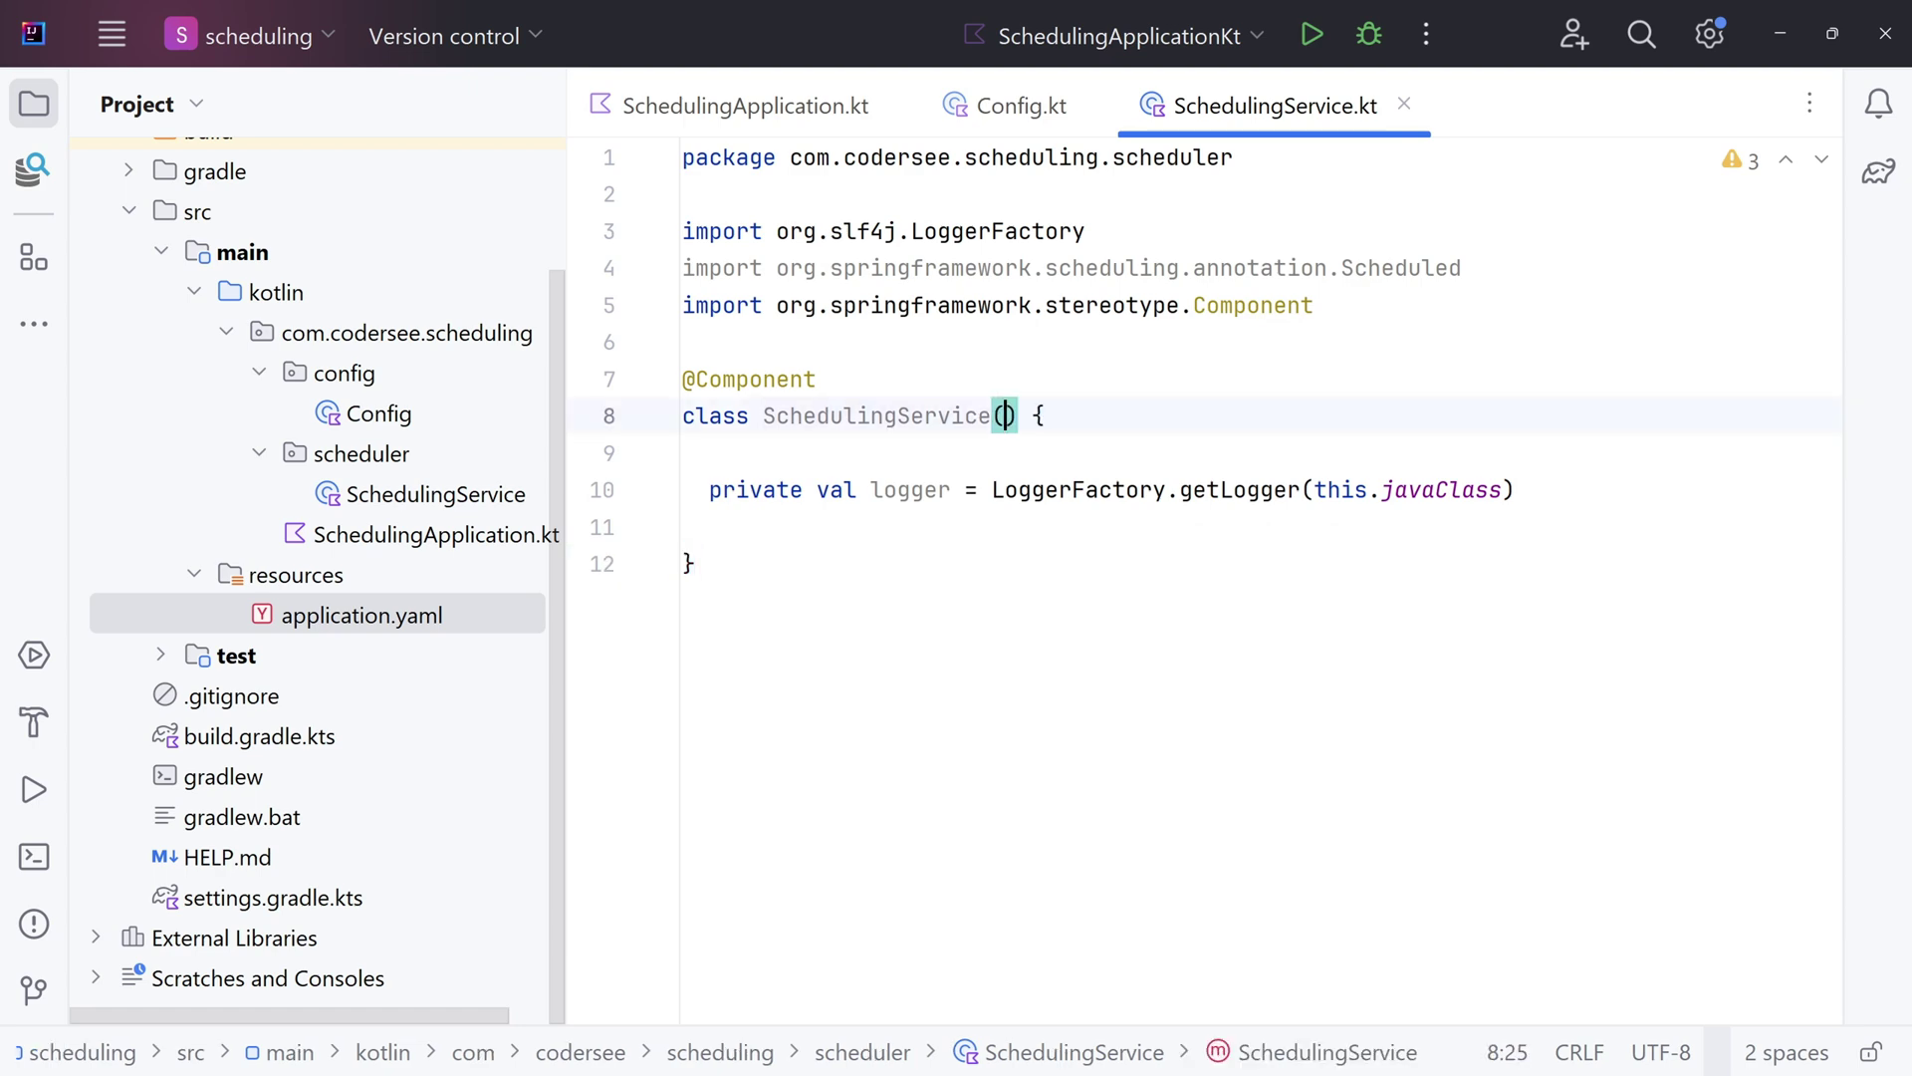
{"action": "key", "text": "Return"}
{"action": "type", "text": "private "}
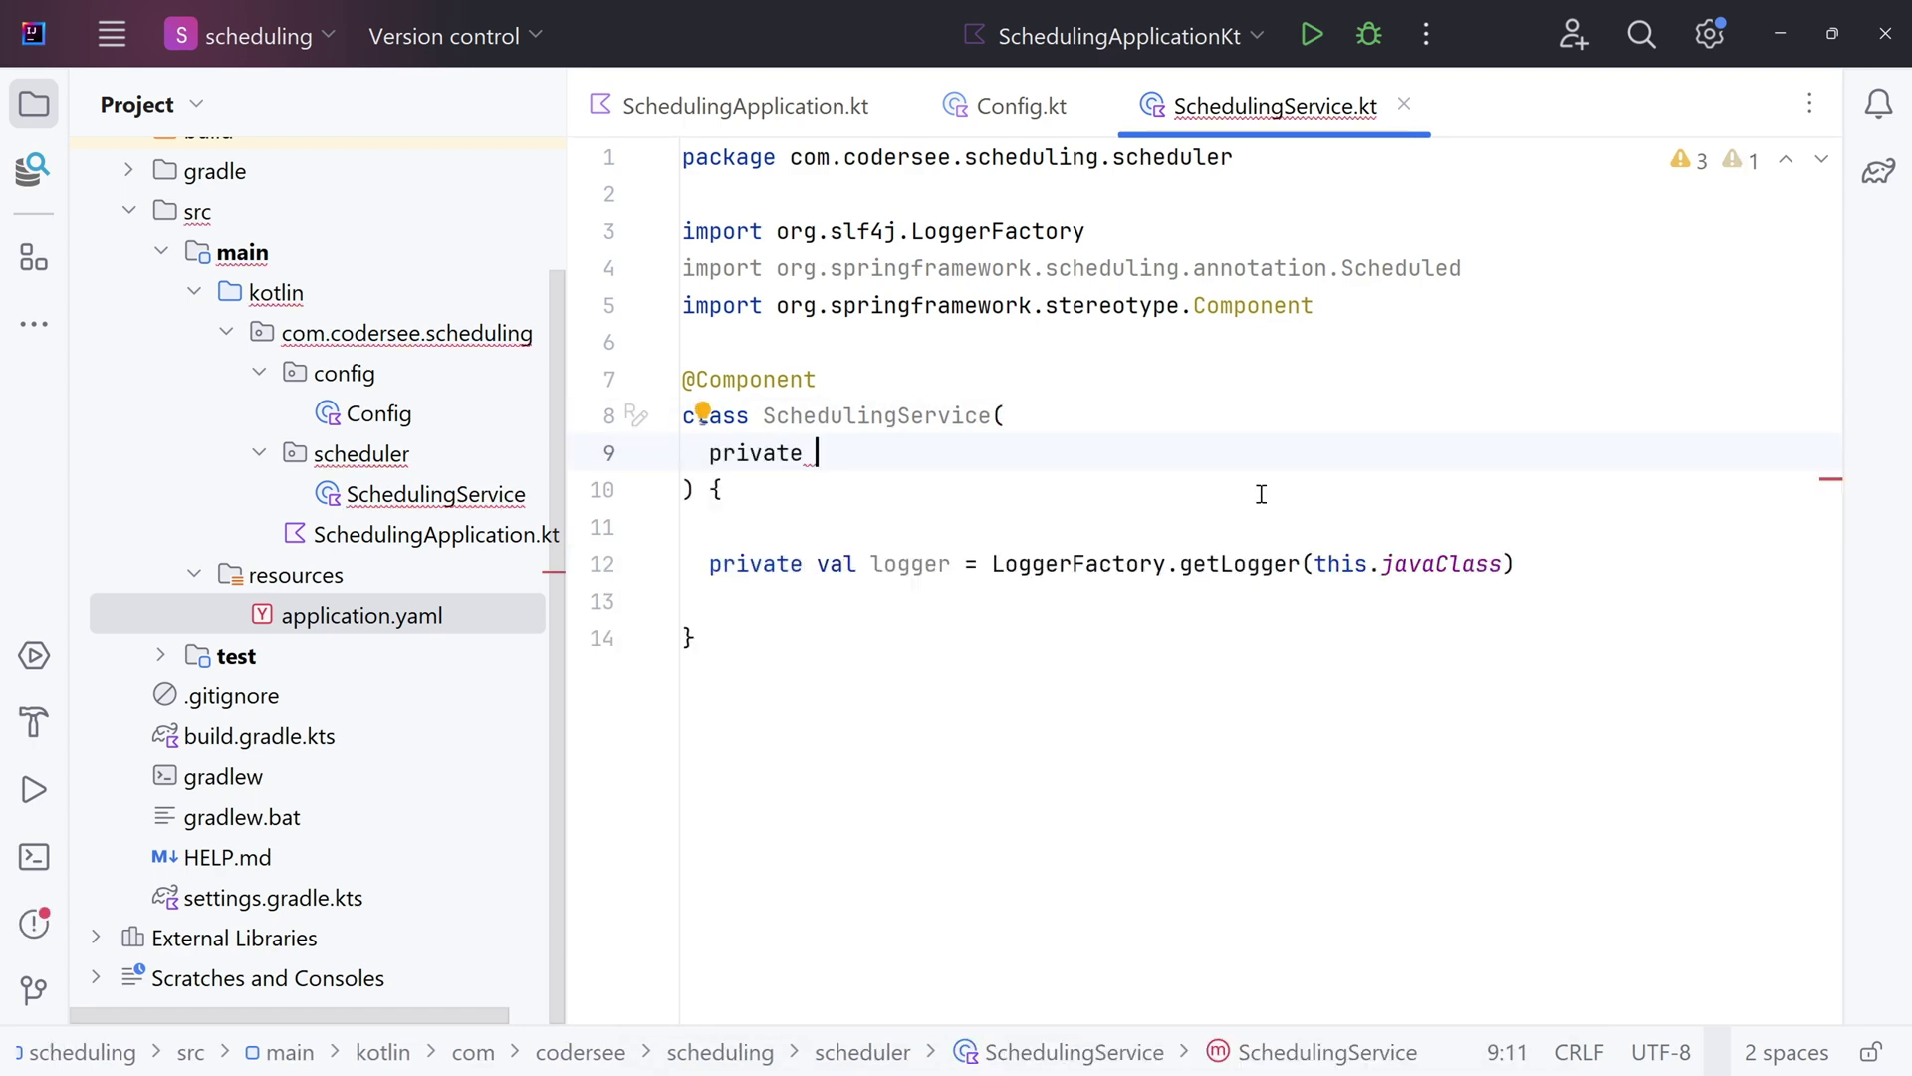
{"action": "type", "text": "val taskSched"}
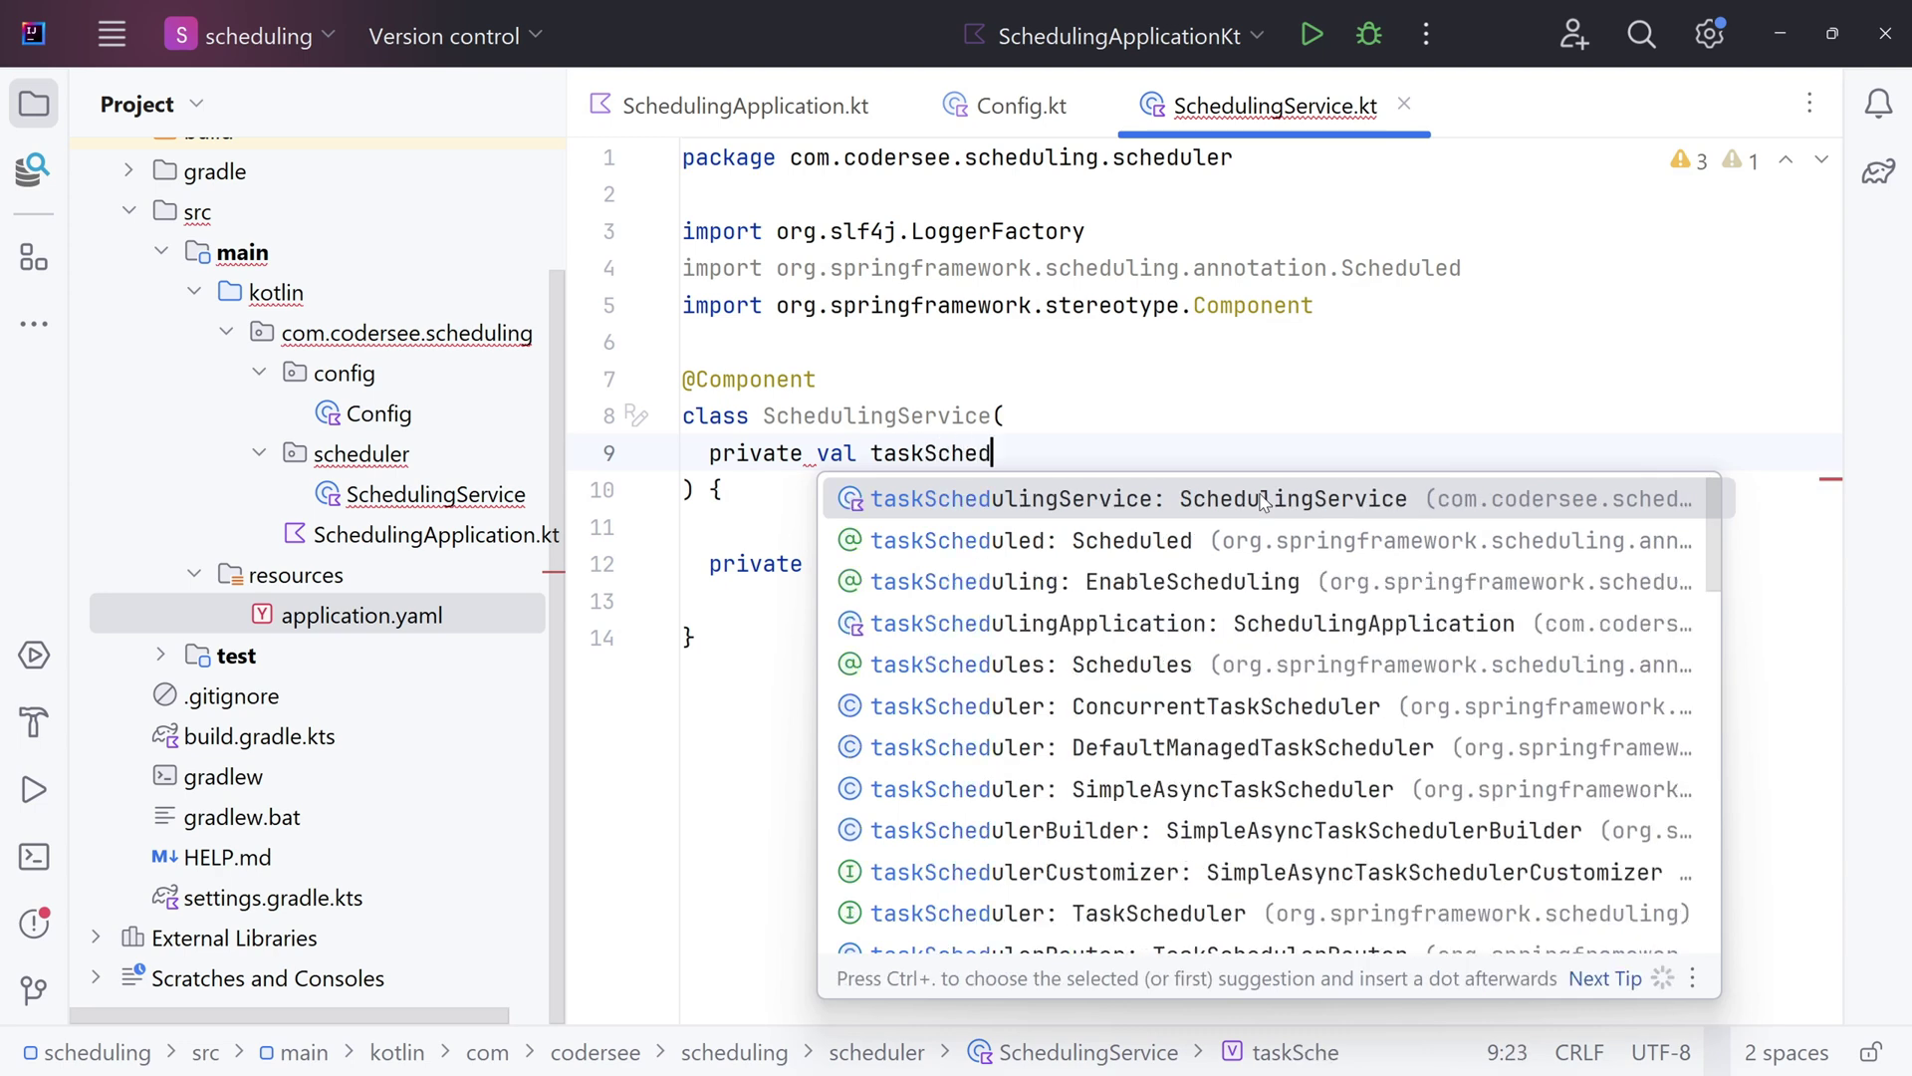
{"action": "type", "text": "uler: Ta"}
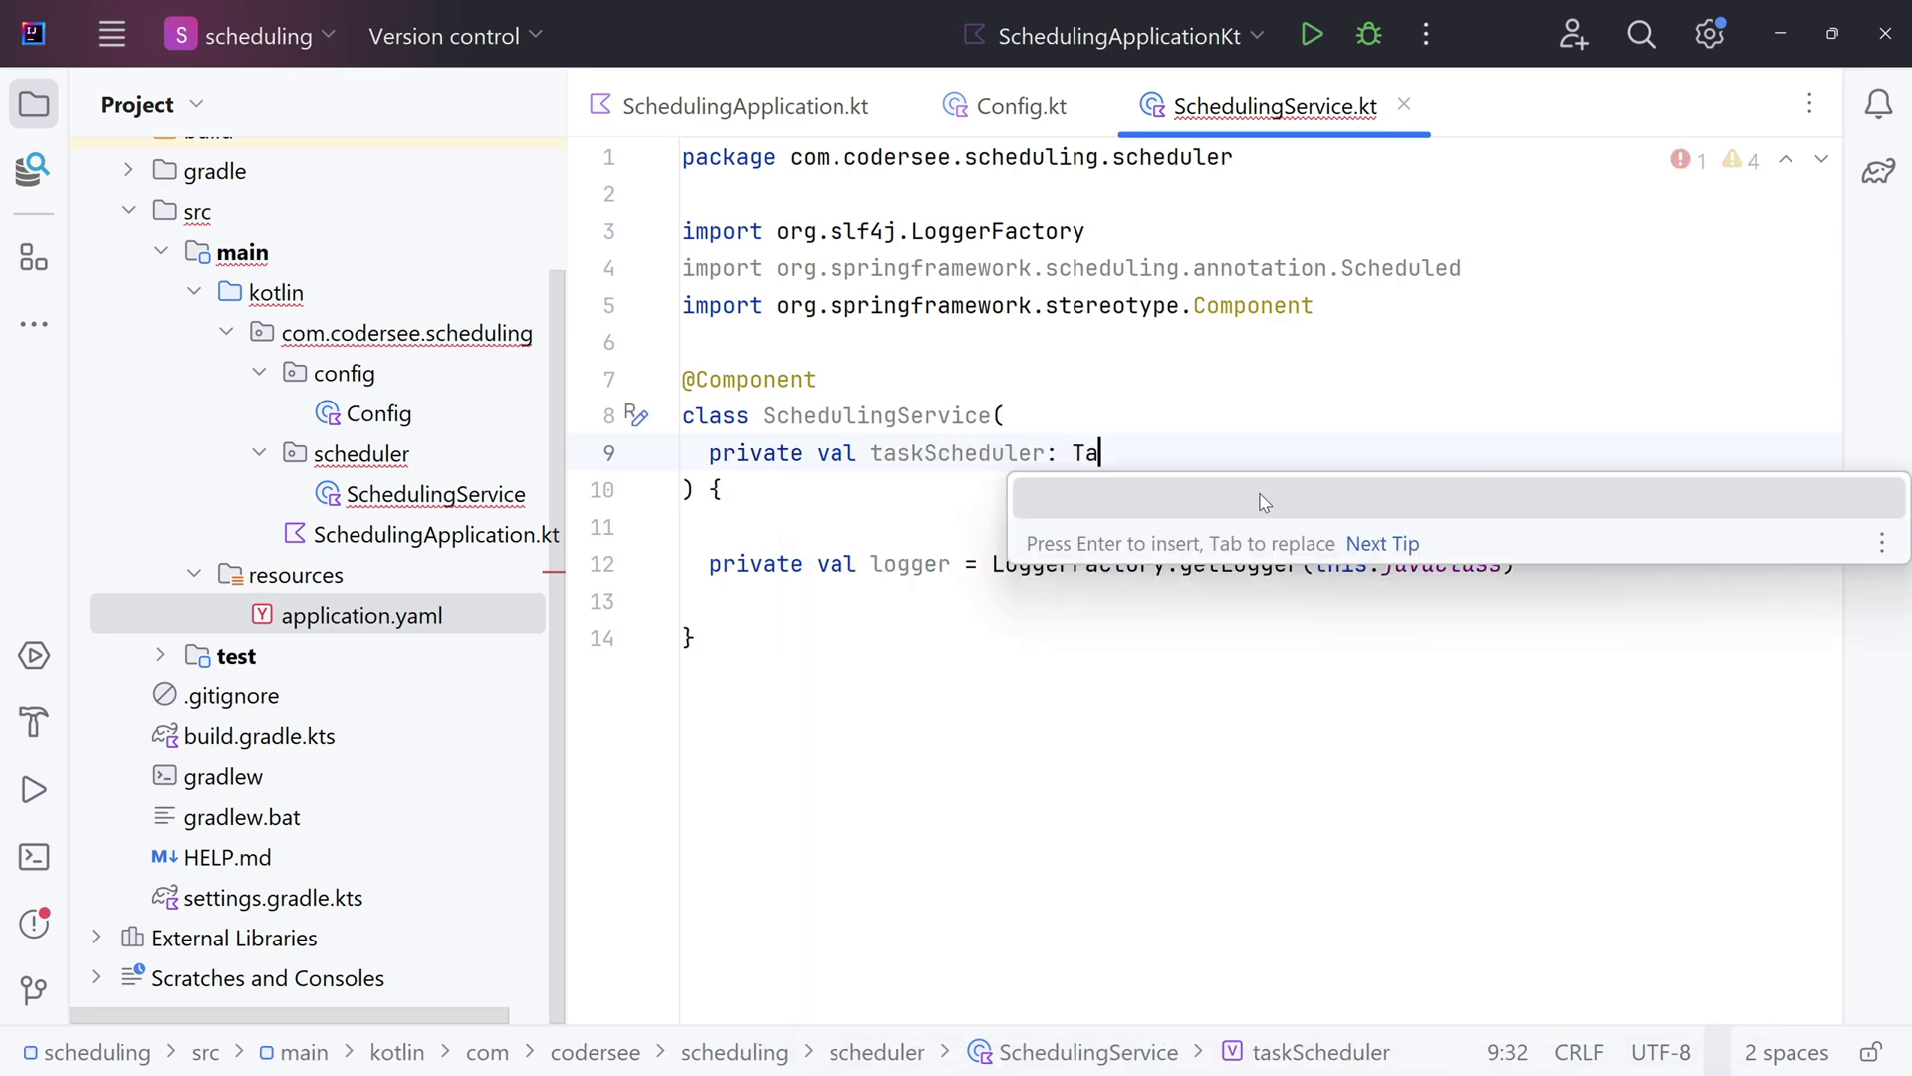
{"action": "type", "text": "skS"}
{"action": "key", "text": "Return"}
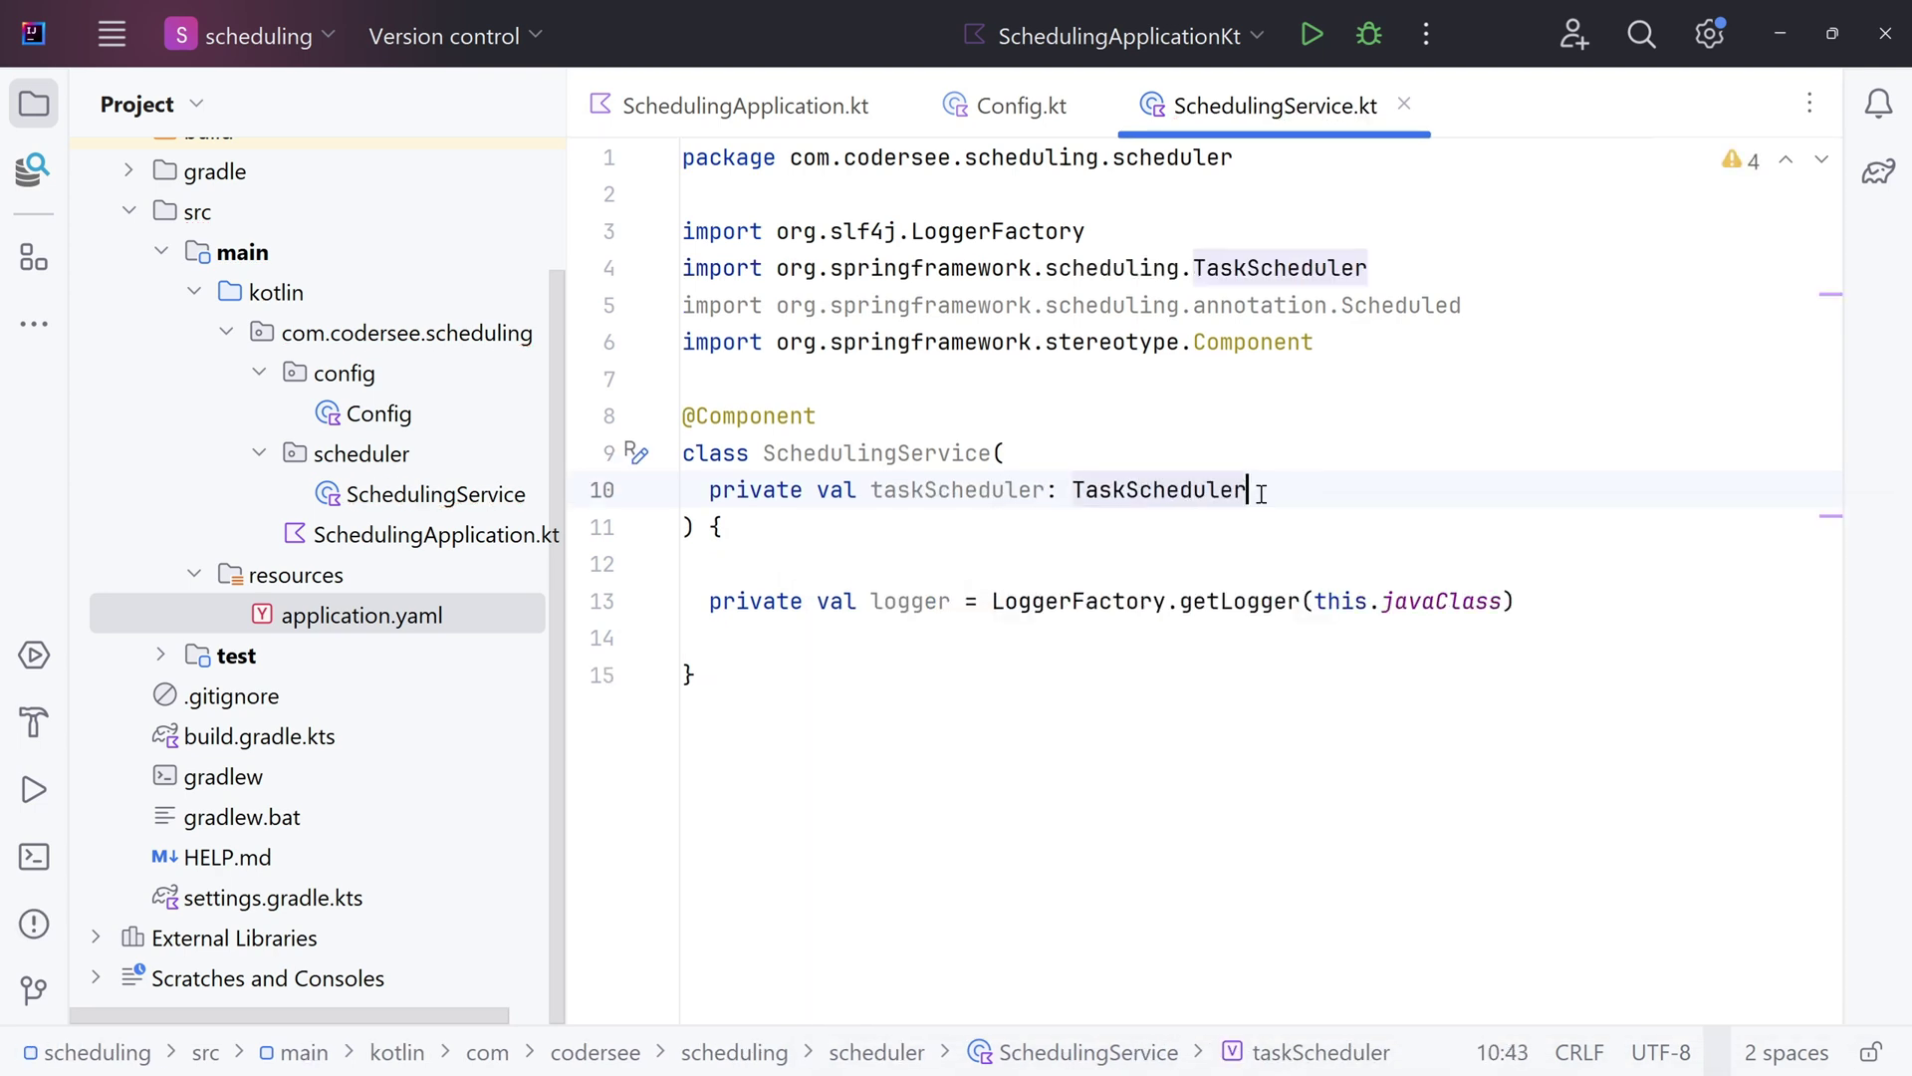
{"action": "key", "text": "ctrl+alt+l"}
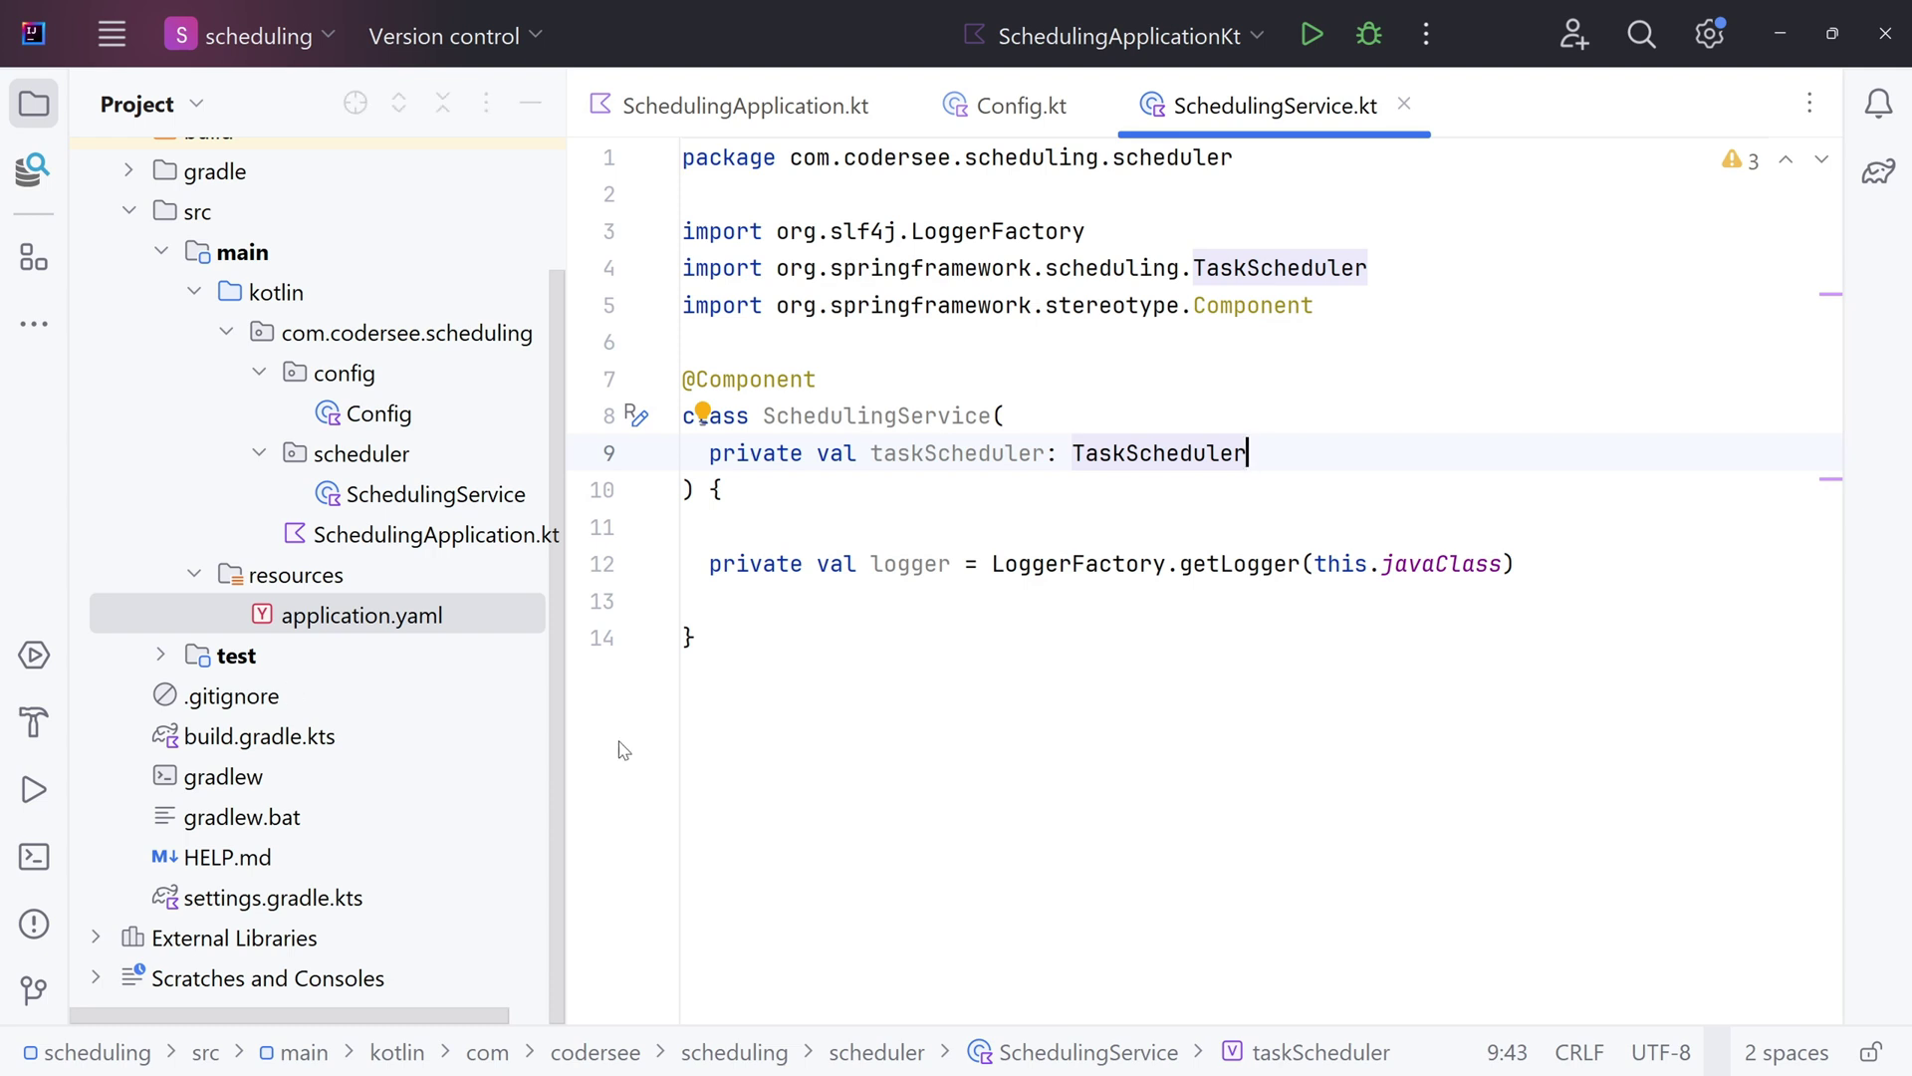
{"action": "left_click", "coordinate": [1625, 565]}
Step: Declare taskId as an AtomicInteger and futures as a mutableMapOf<Int, ScheduledFuture<*>>
{"action": "key", "text": "Return"}
{"action": "key", "text": "Return"}
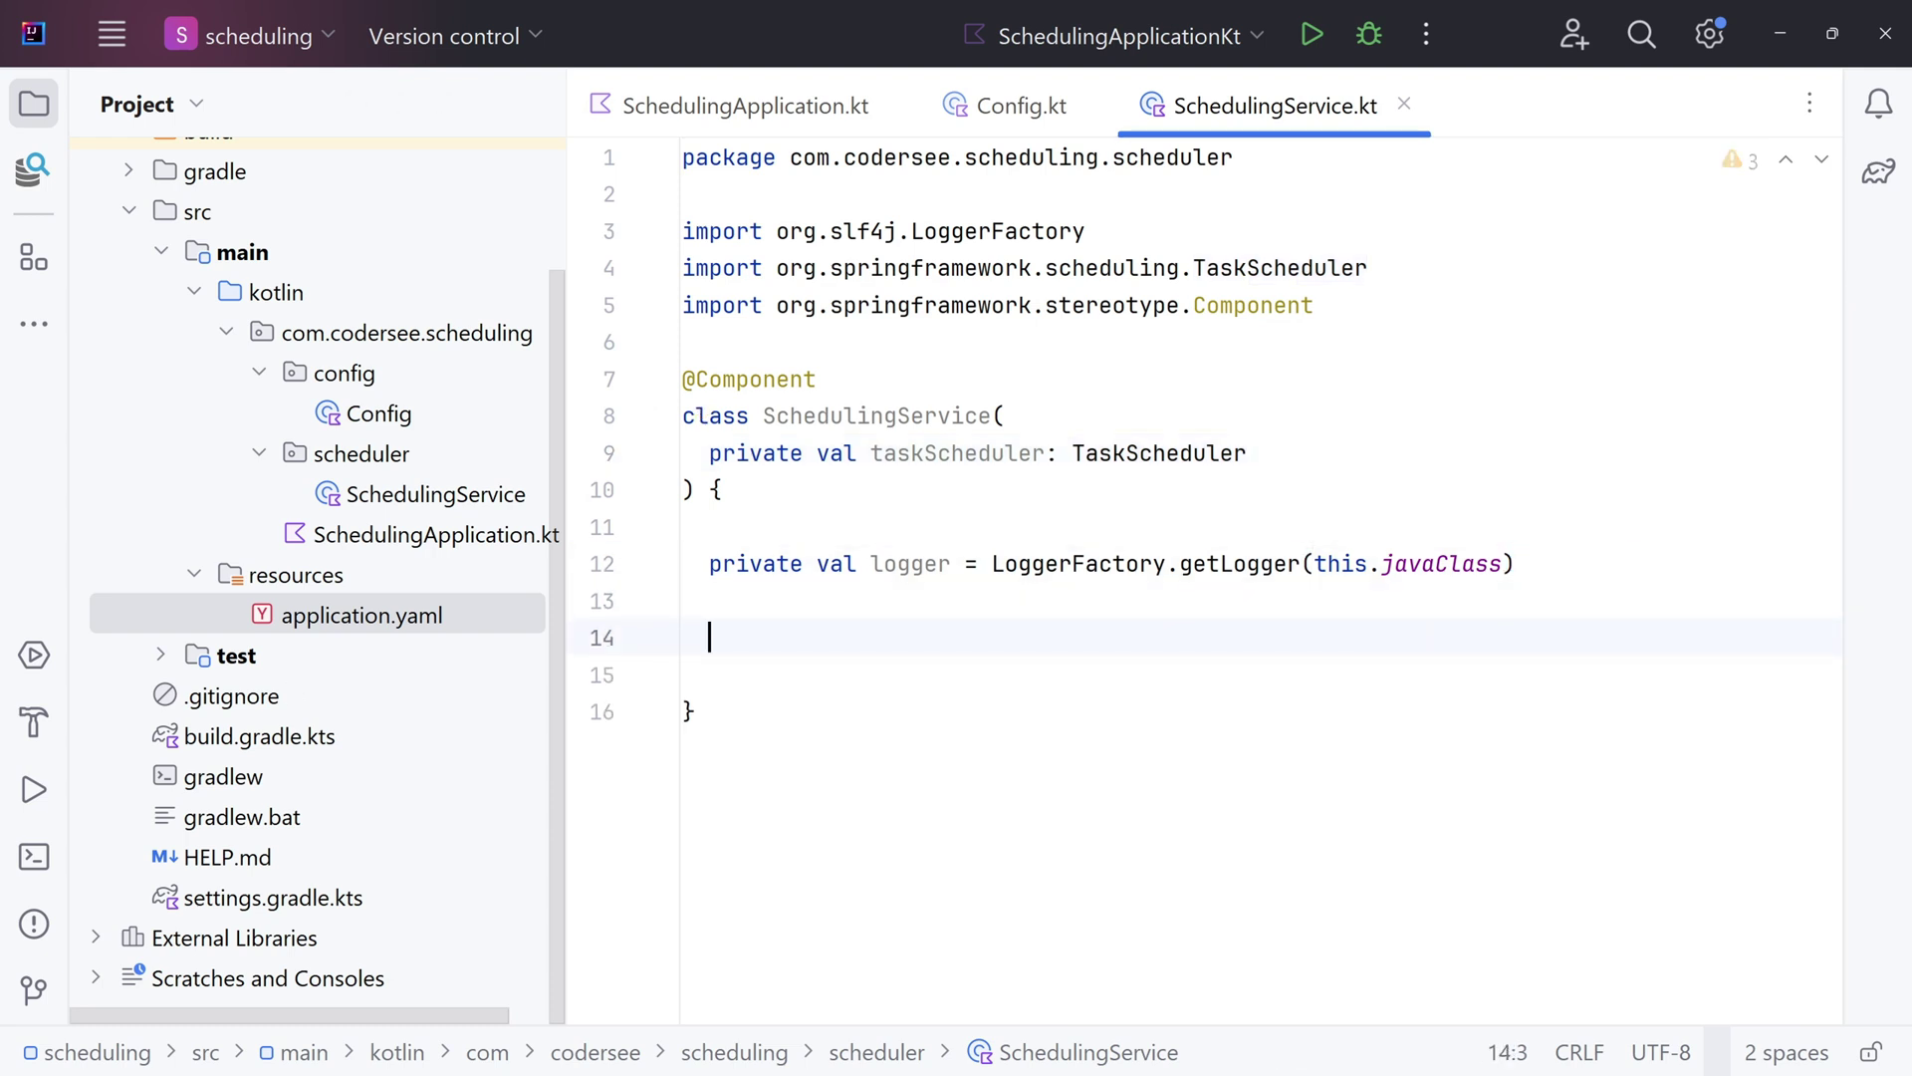
{"action": "type", "text": "priva"}
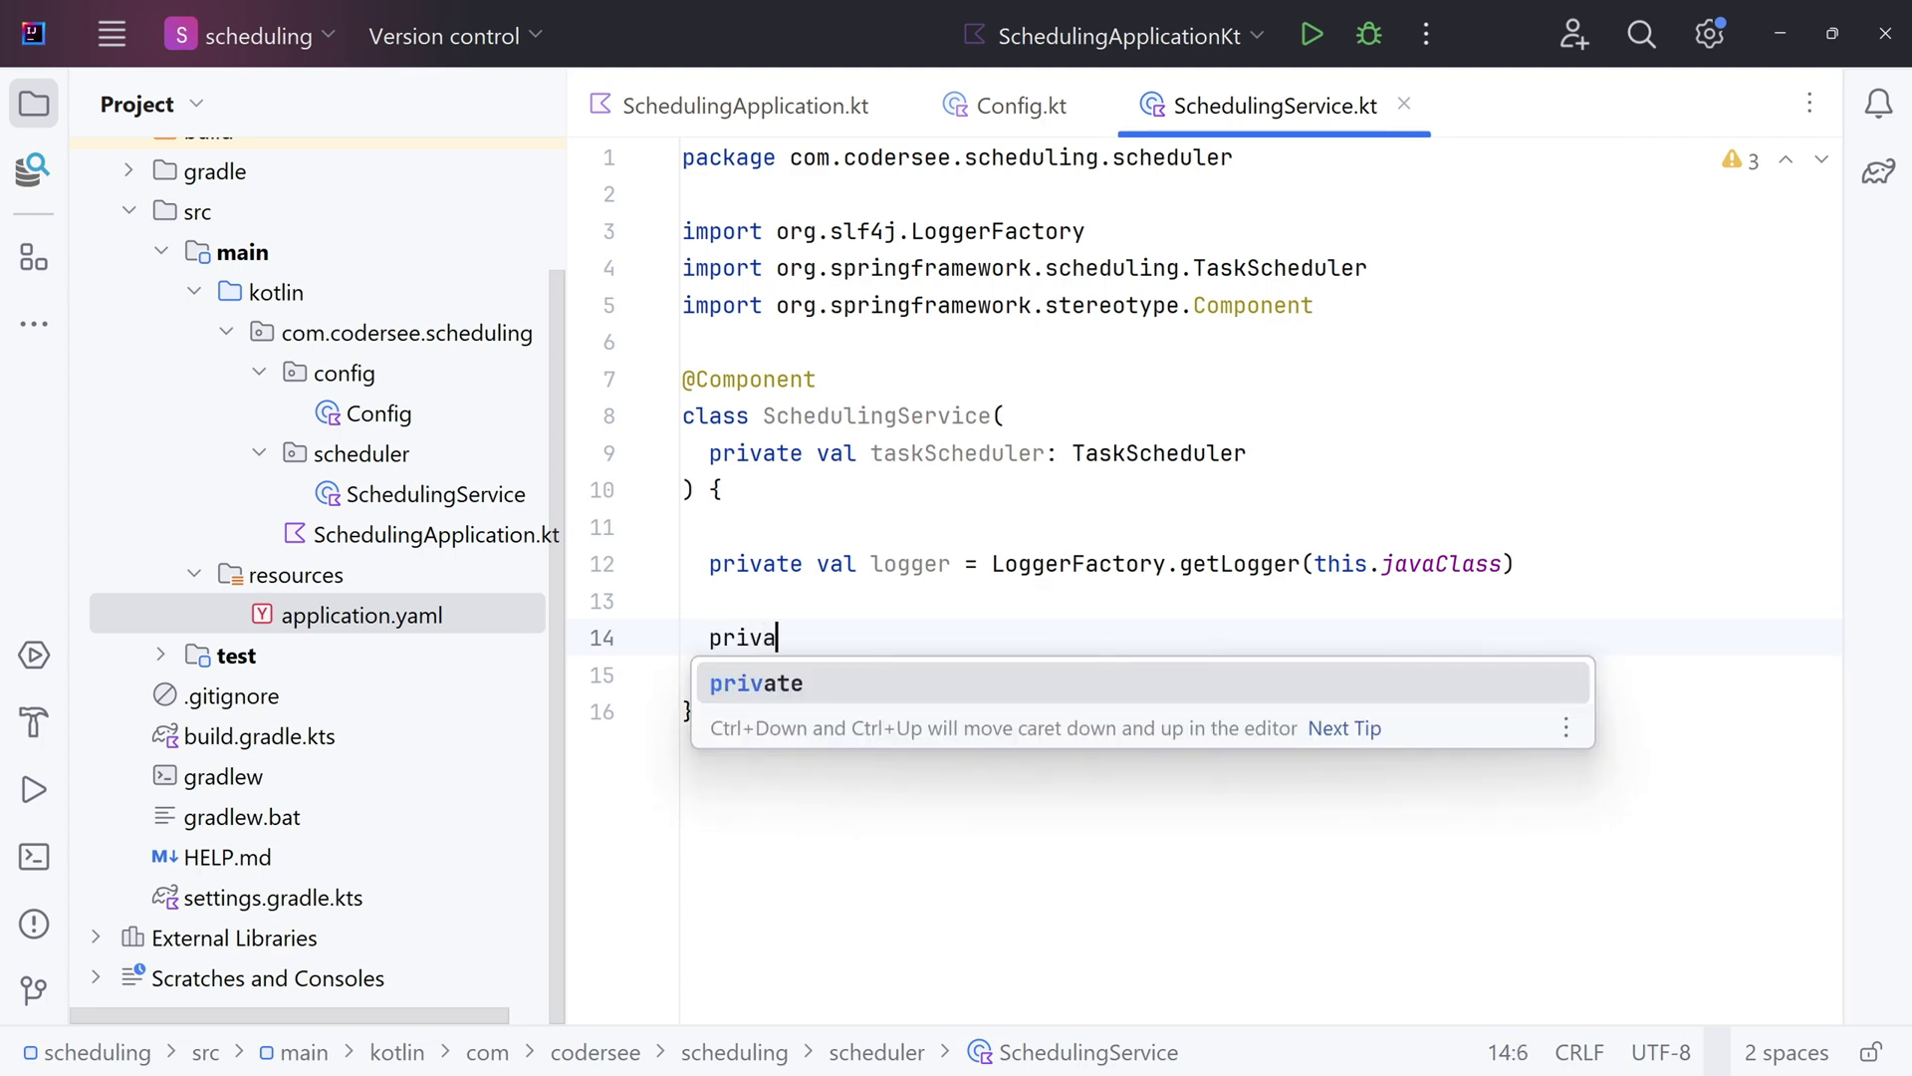
{"action": "type", "text": "te val task"}
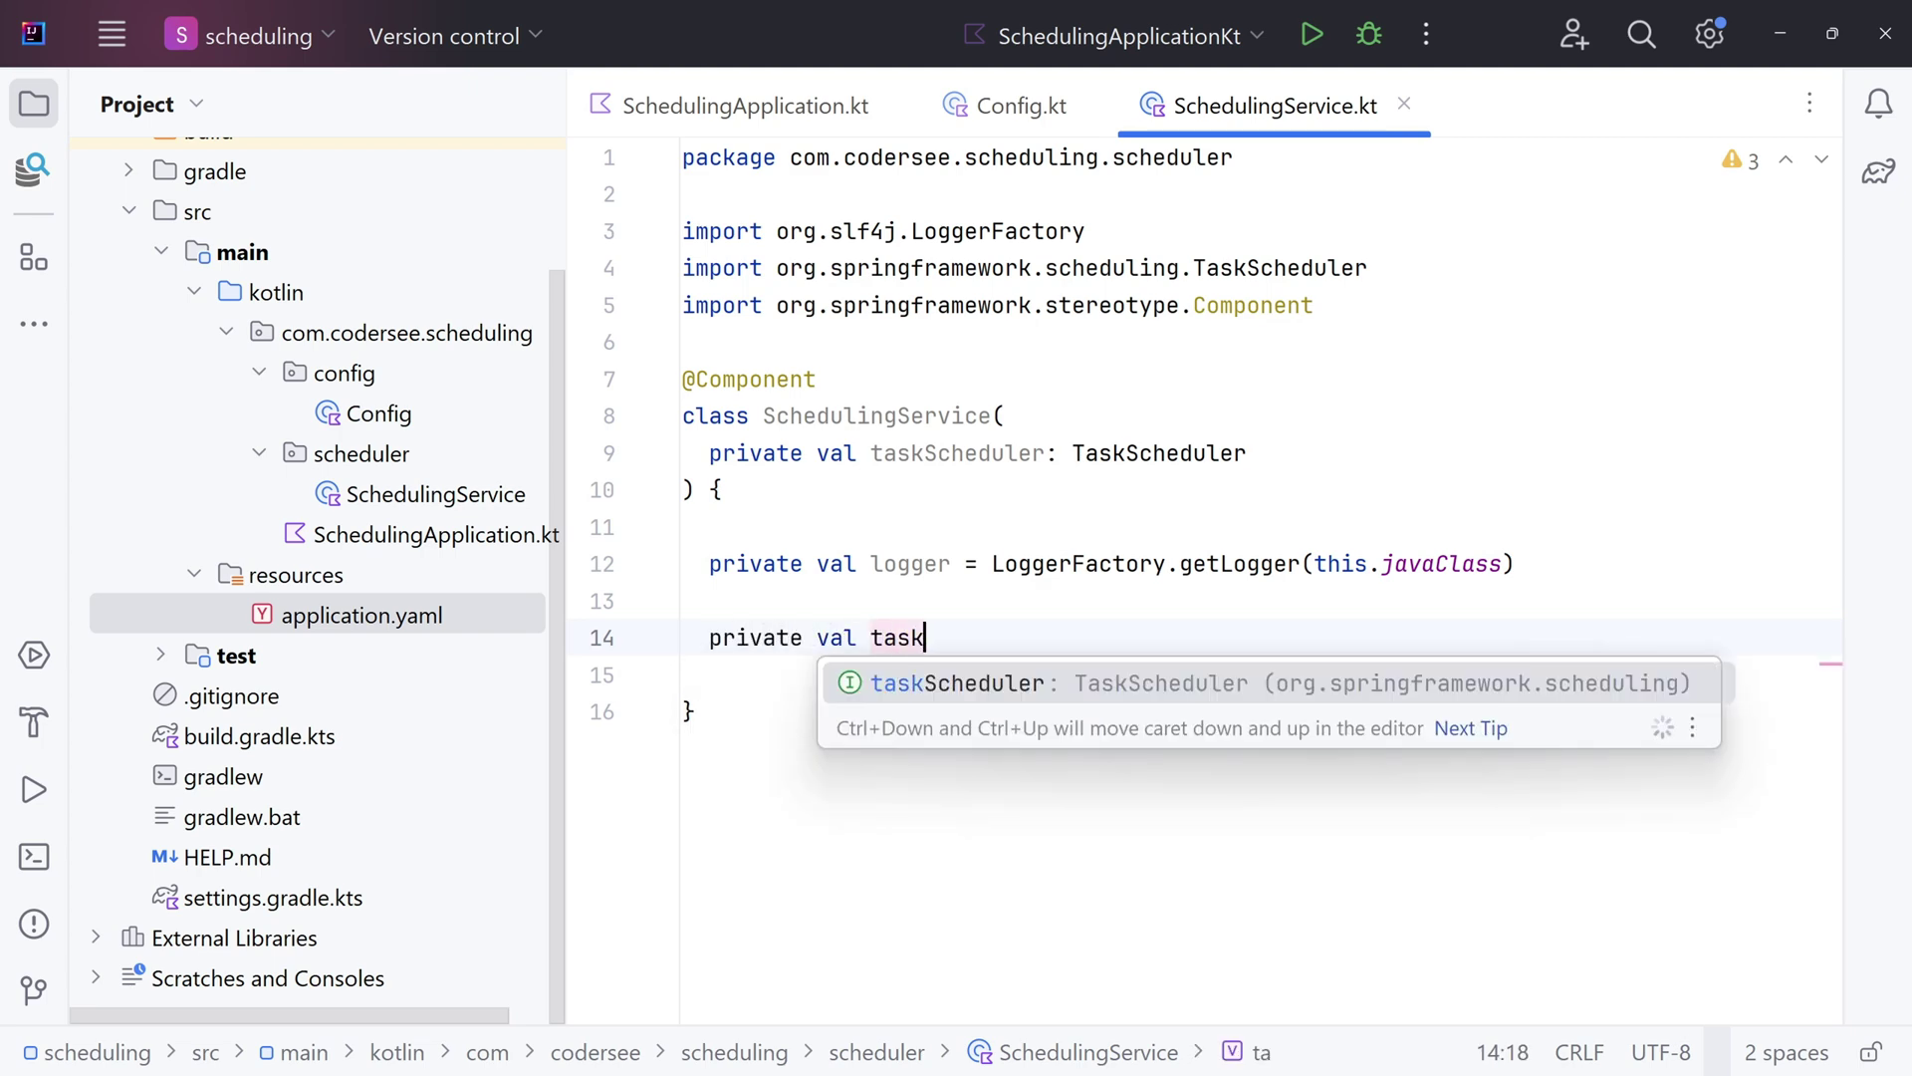
{"action": "type", "text": "Id = A"}
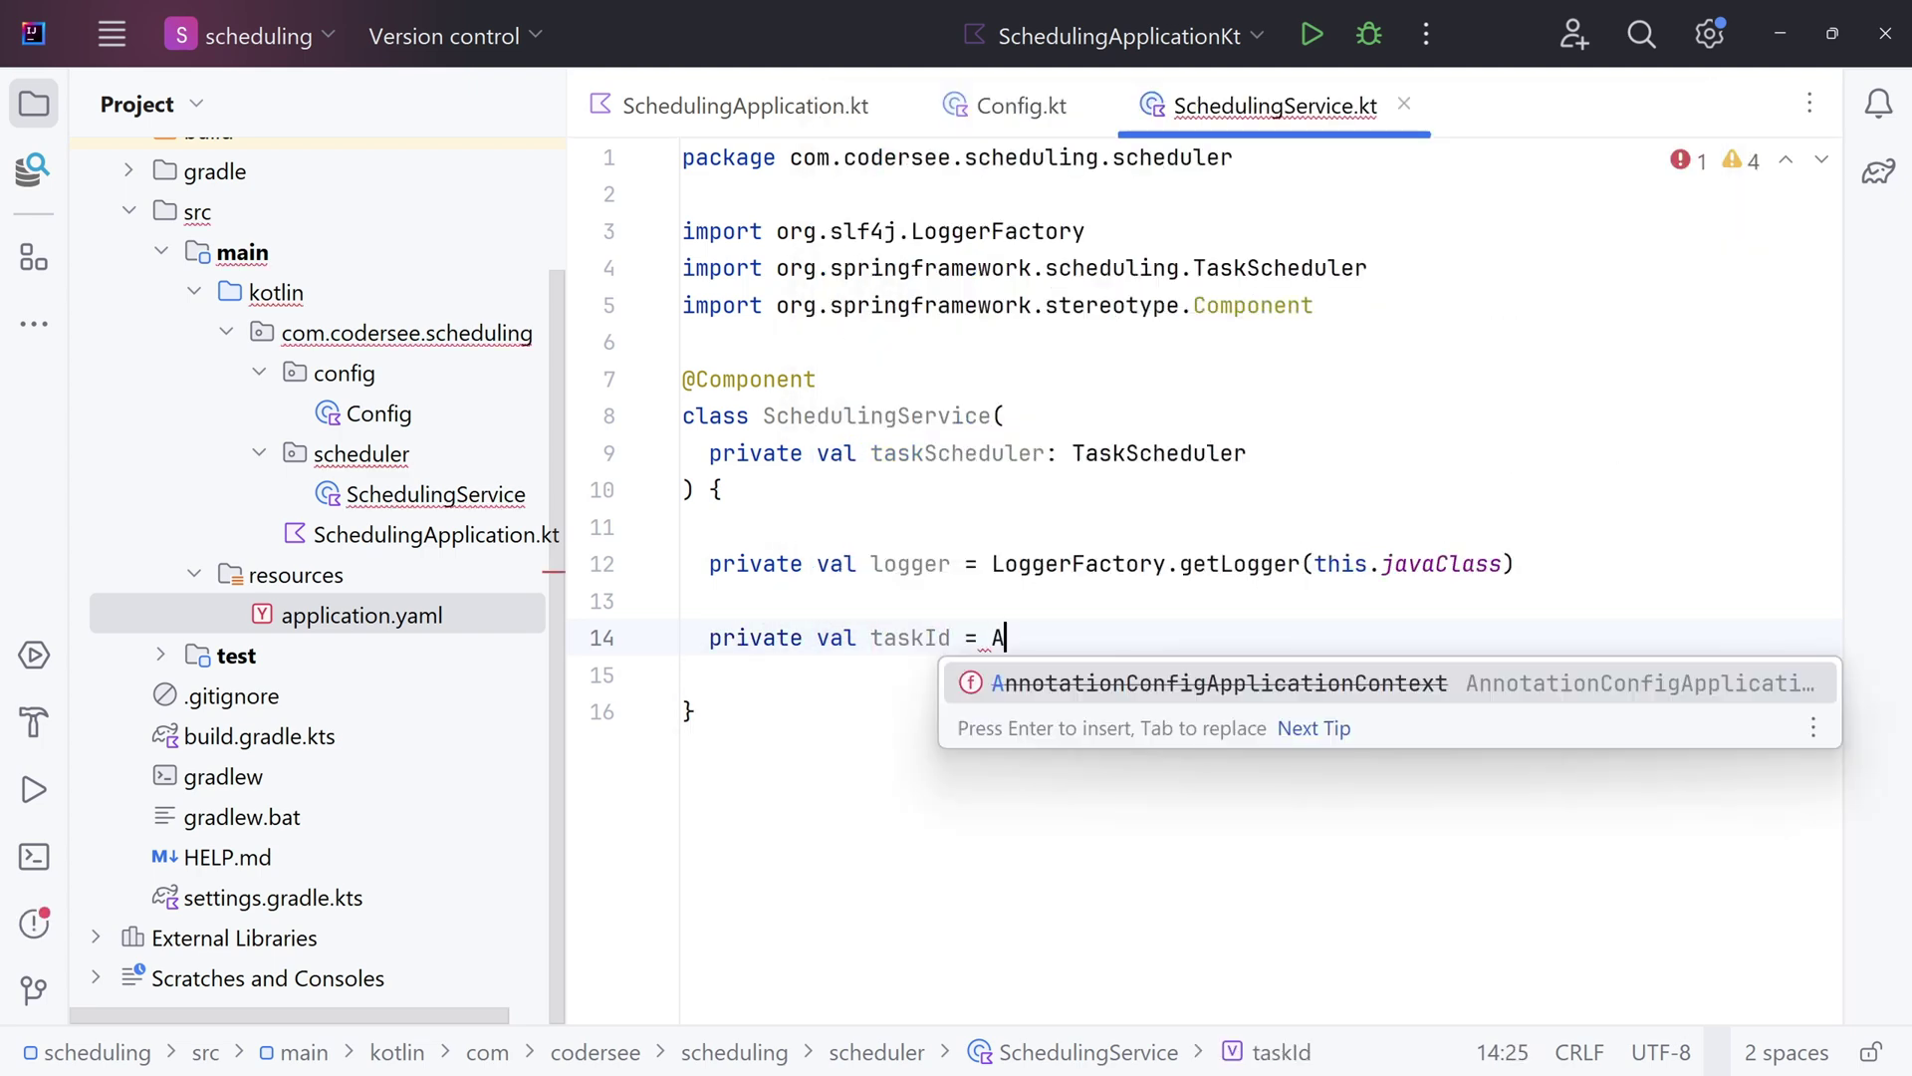
{"action": "type", "text": "tomicInte"}
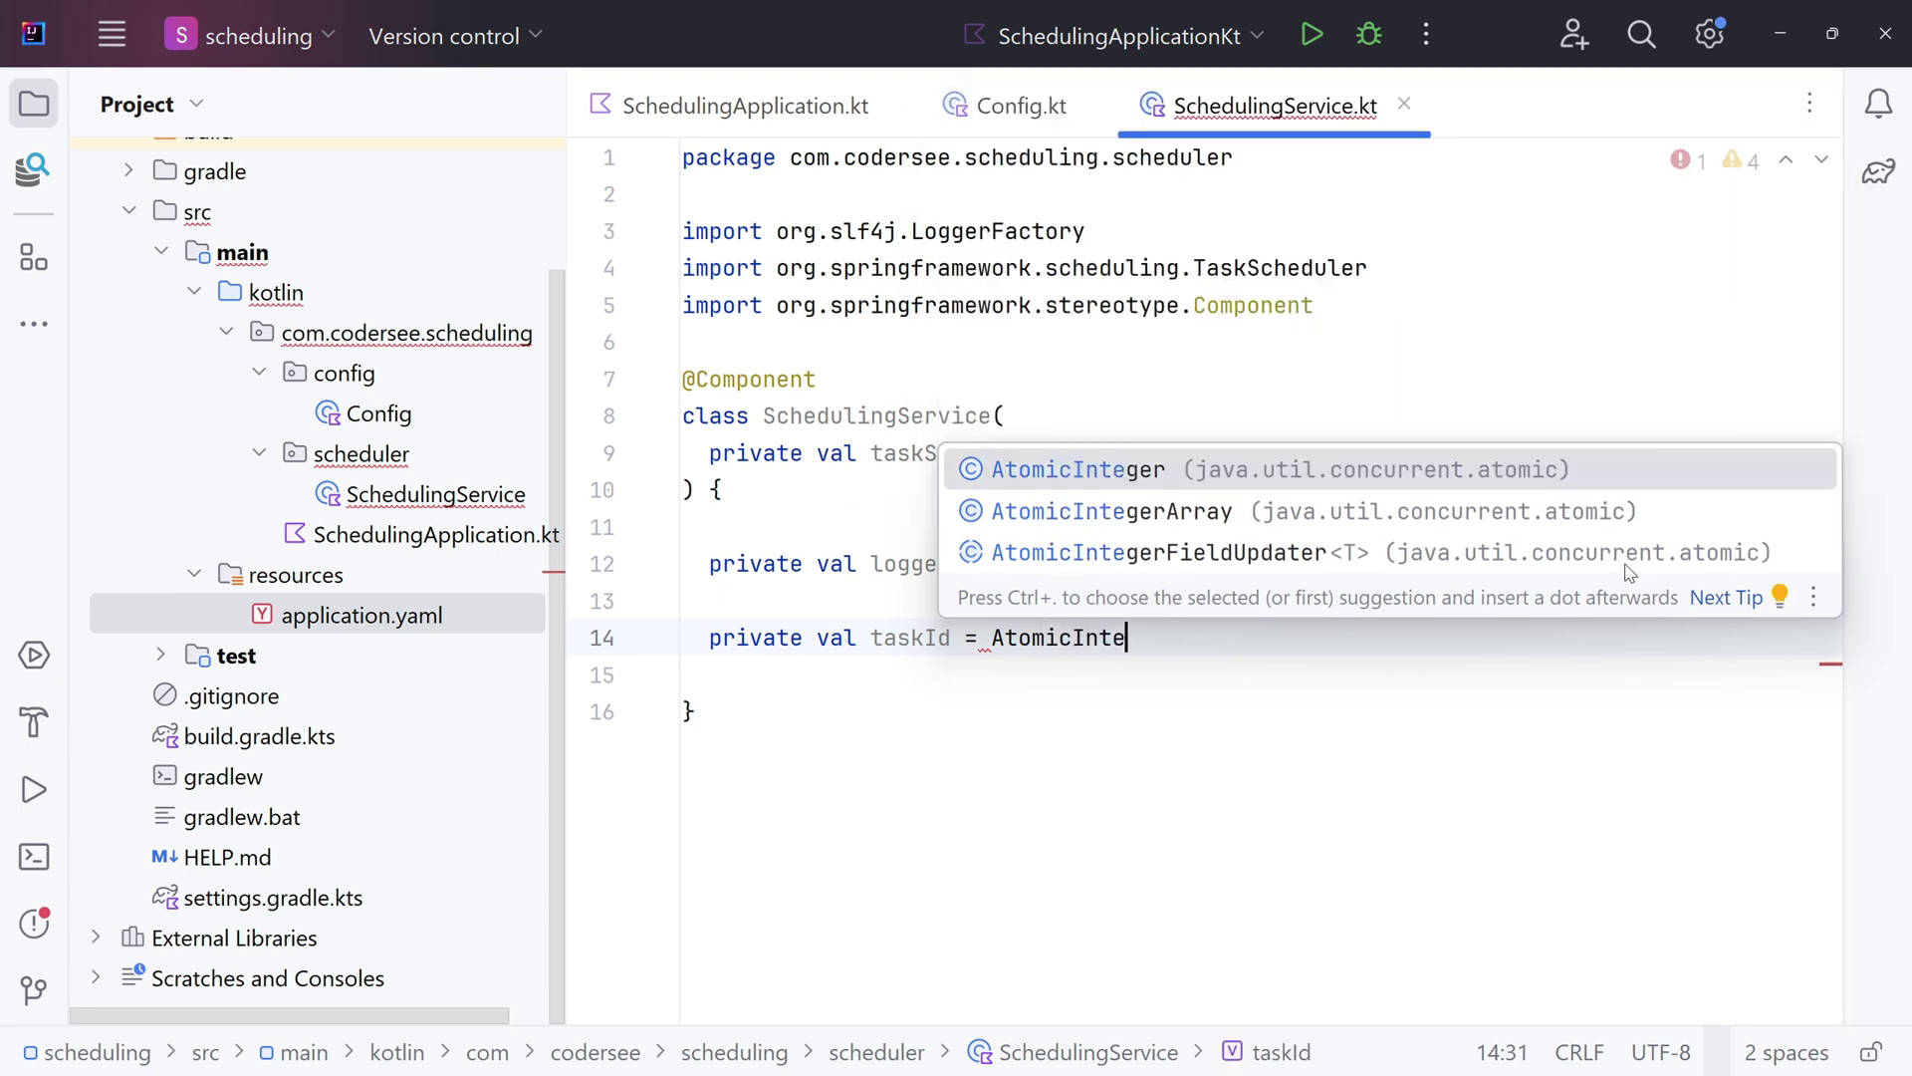
{"action": "key", "text": "Return"}
{"action": "type", "text": "()"}
{"action": "key", "text": "Return"}
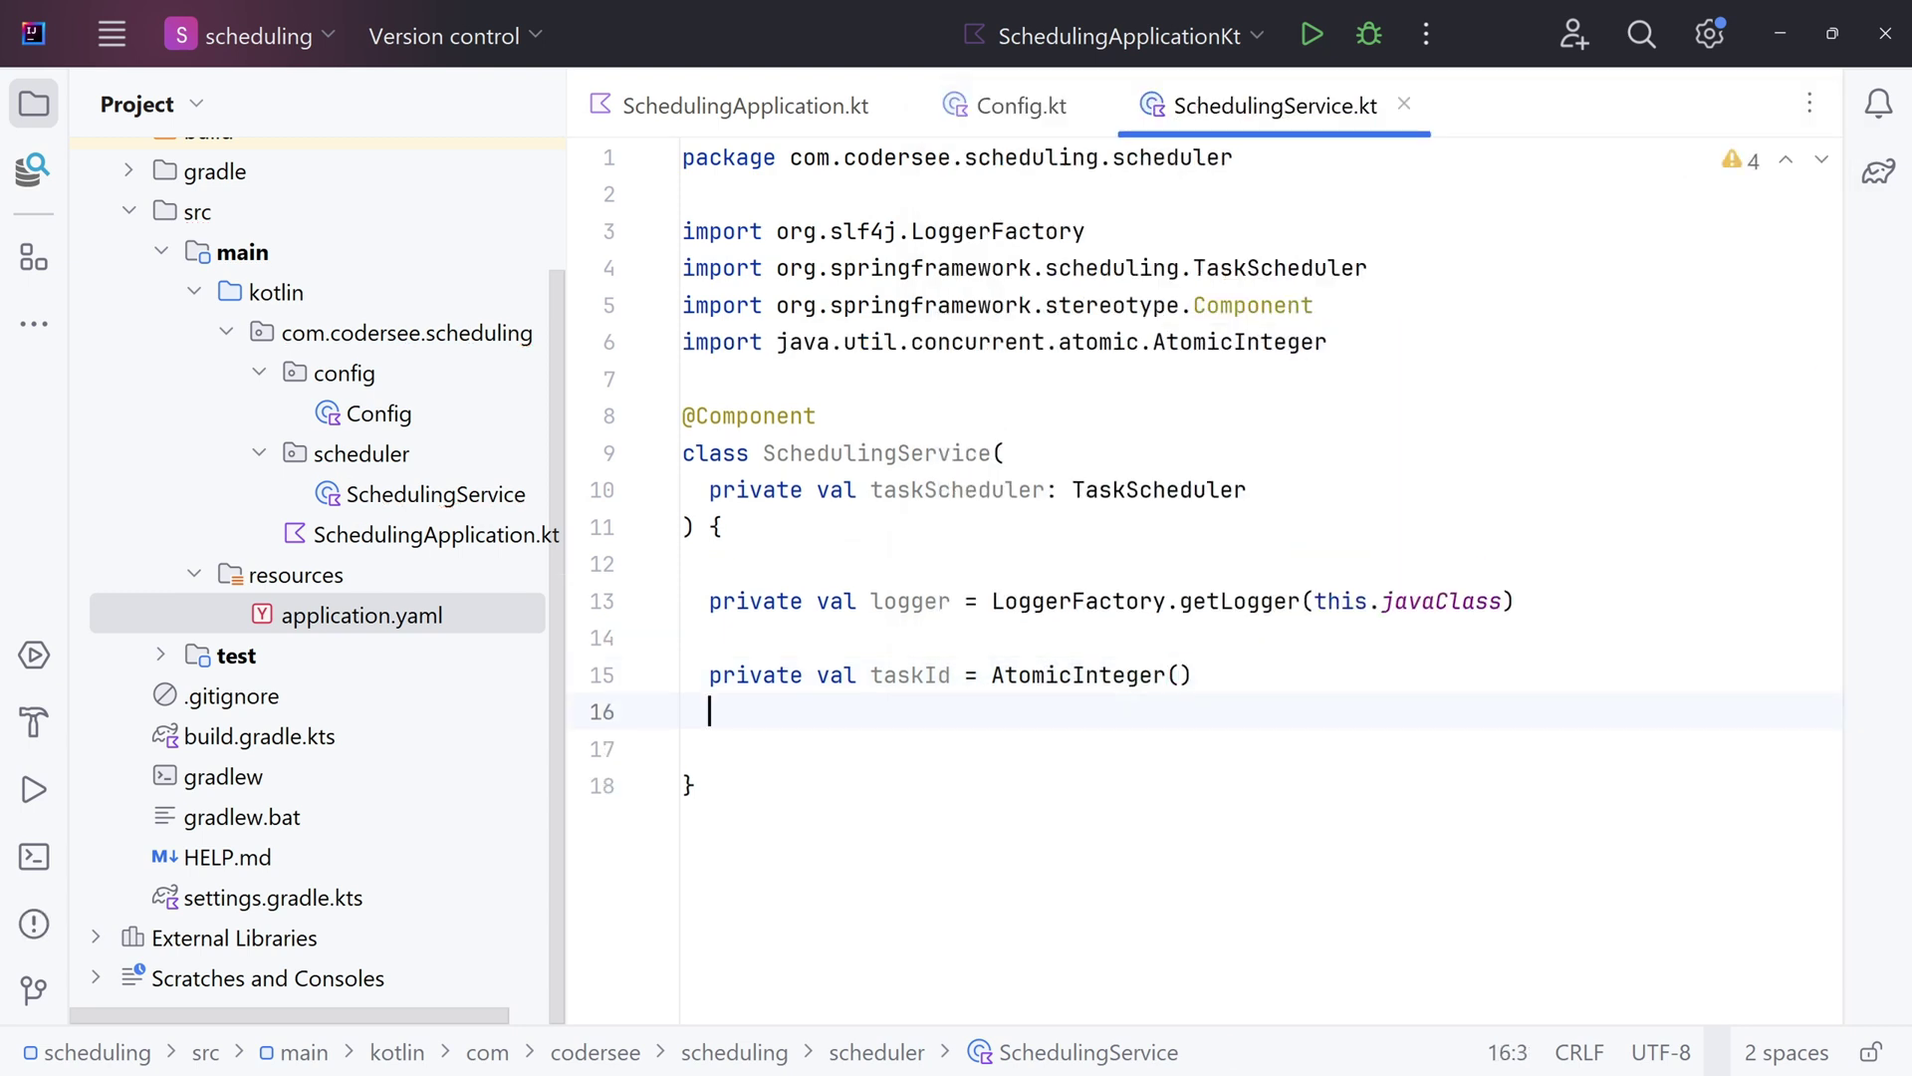
{"action": "type", "text": "priva"}
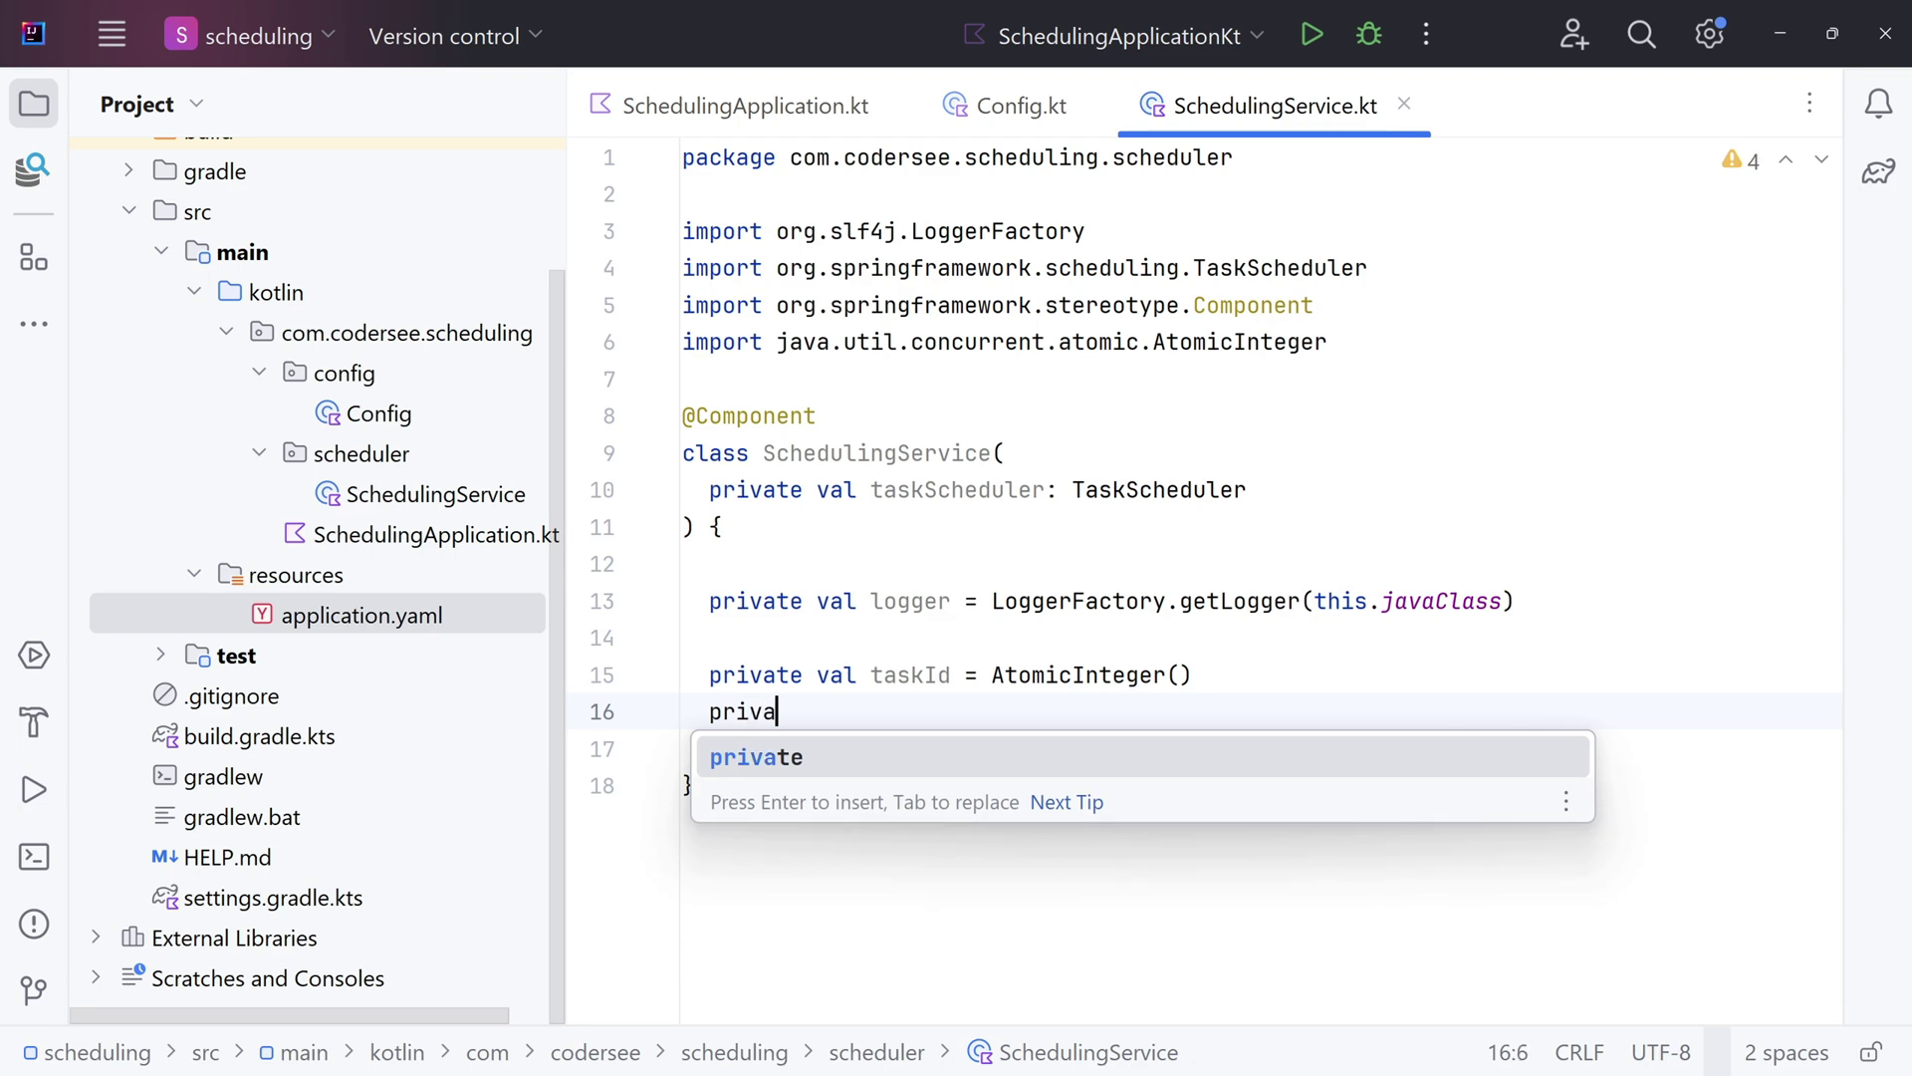
{"action": "type", "text": "te val futures"}
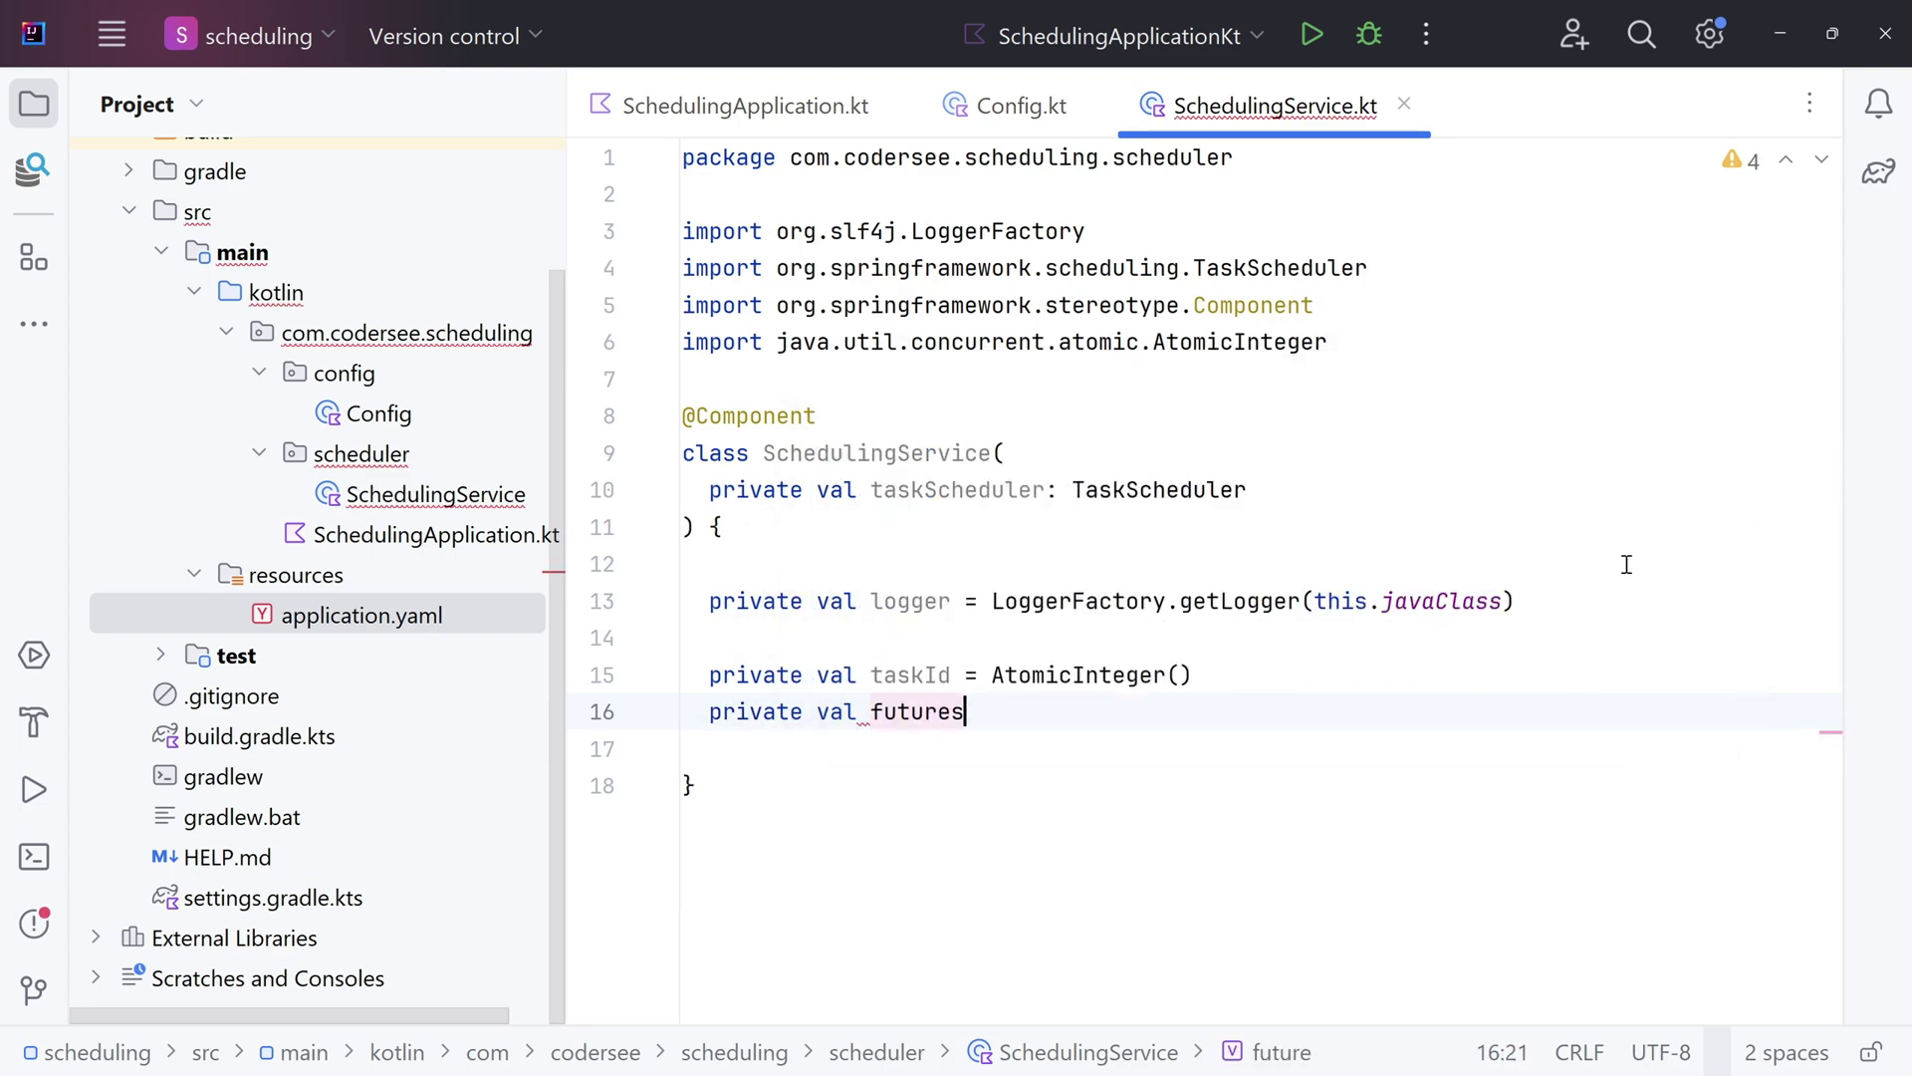
{"action": "type", "text": " = mutableM"}
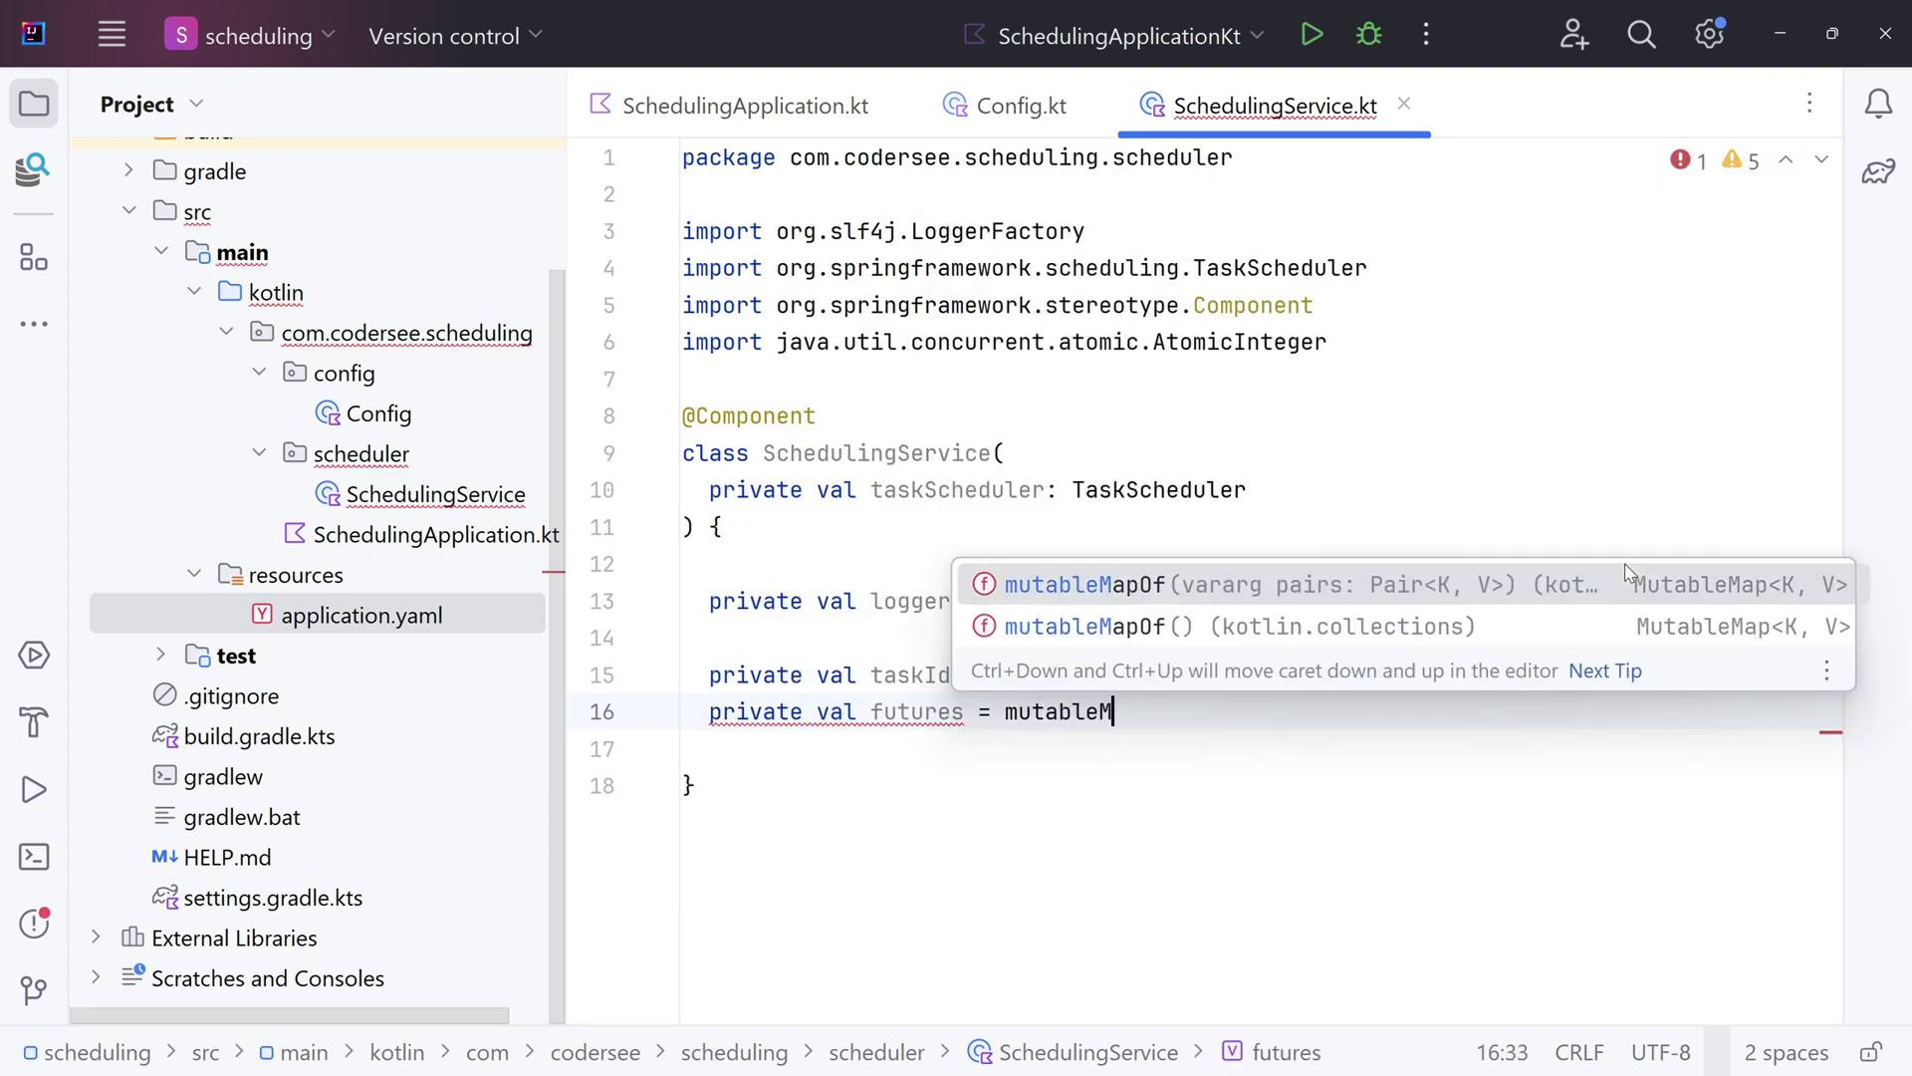
{"action": "key", "text": "Return"}
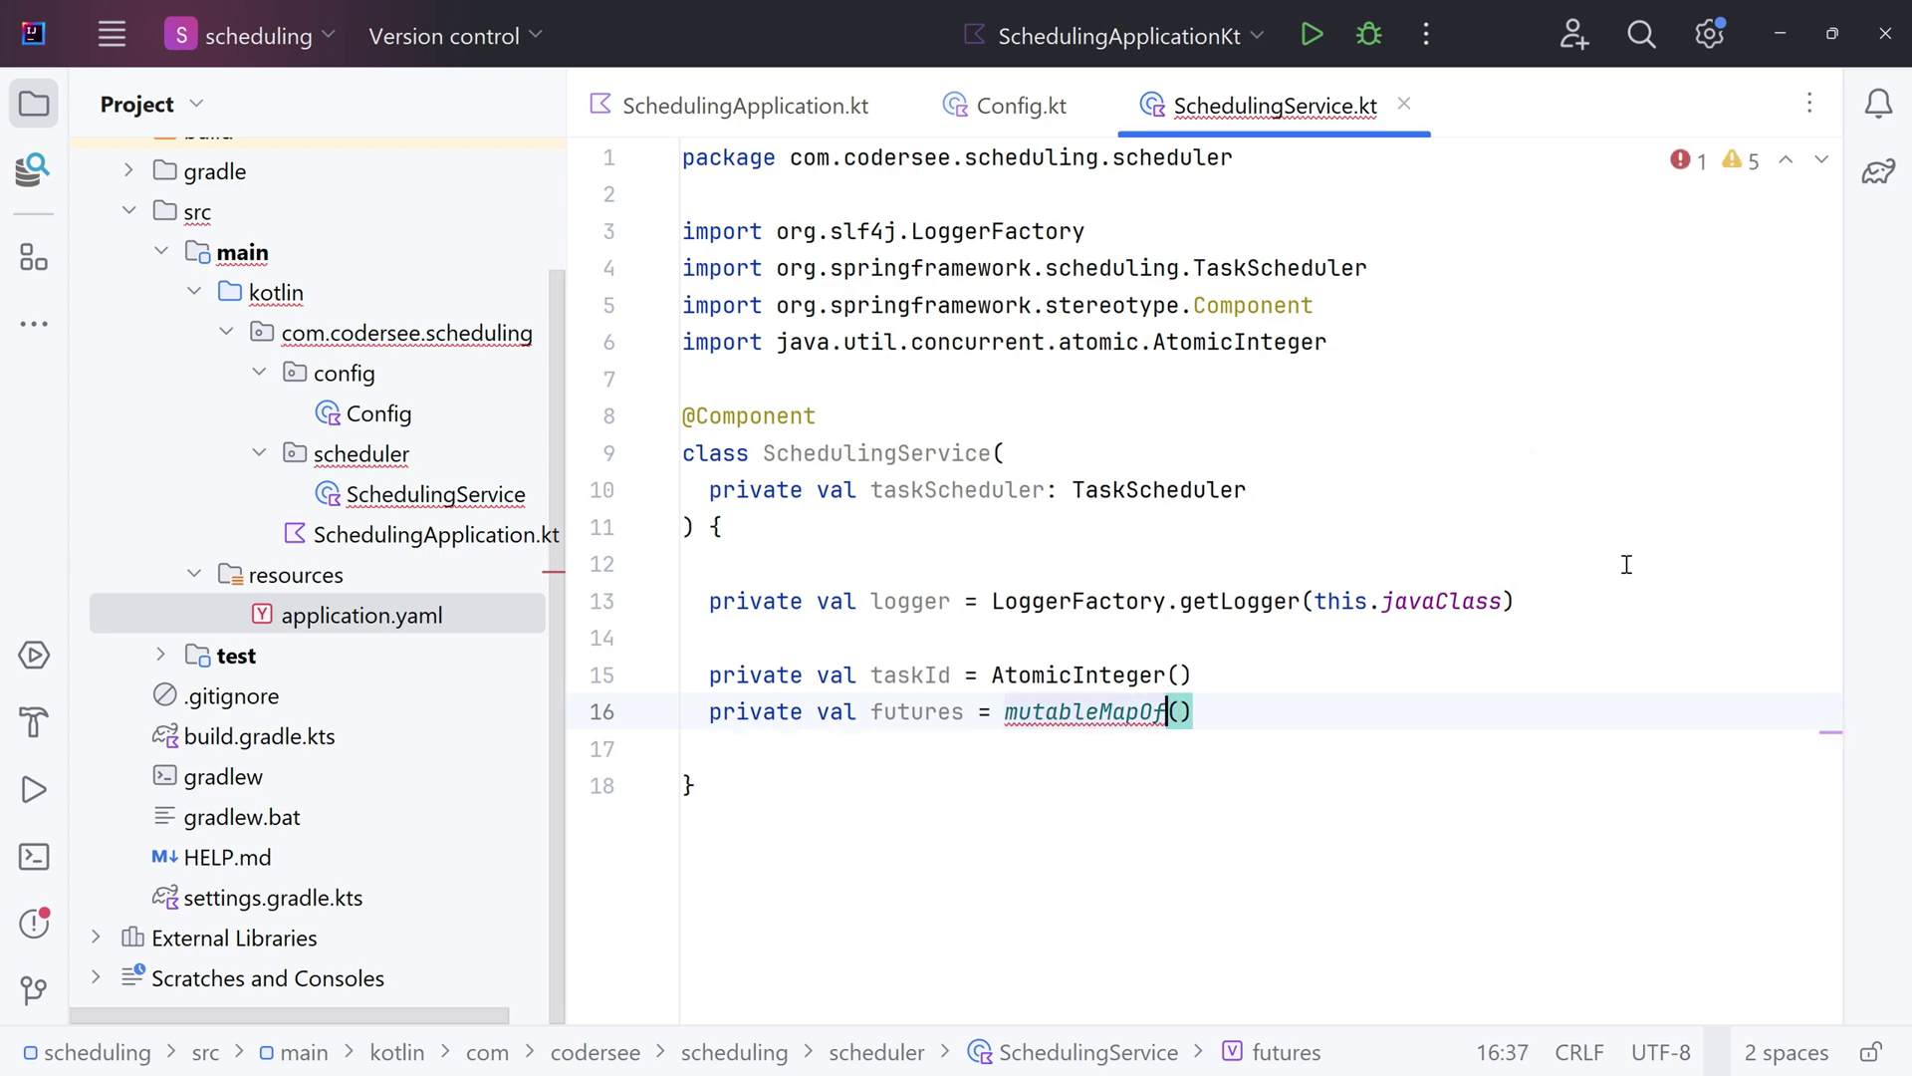
{"action": "key", "text": "Left"}
{"action": "type", "text": "<Int, Sc"}
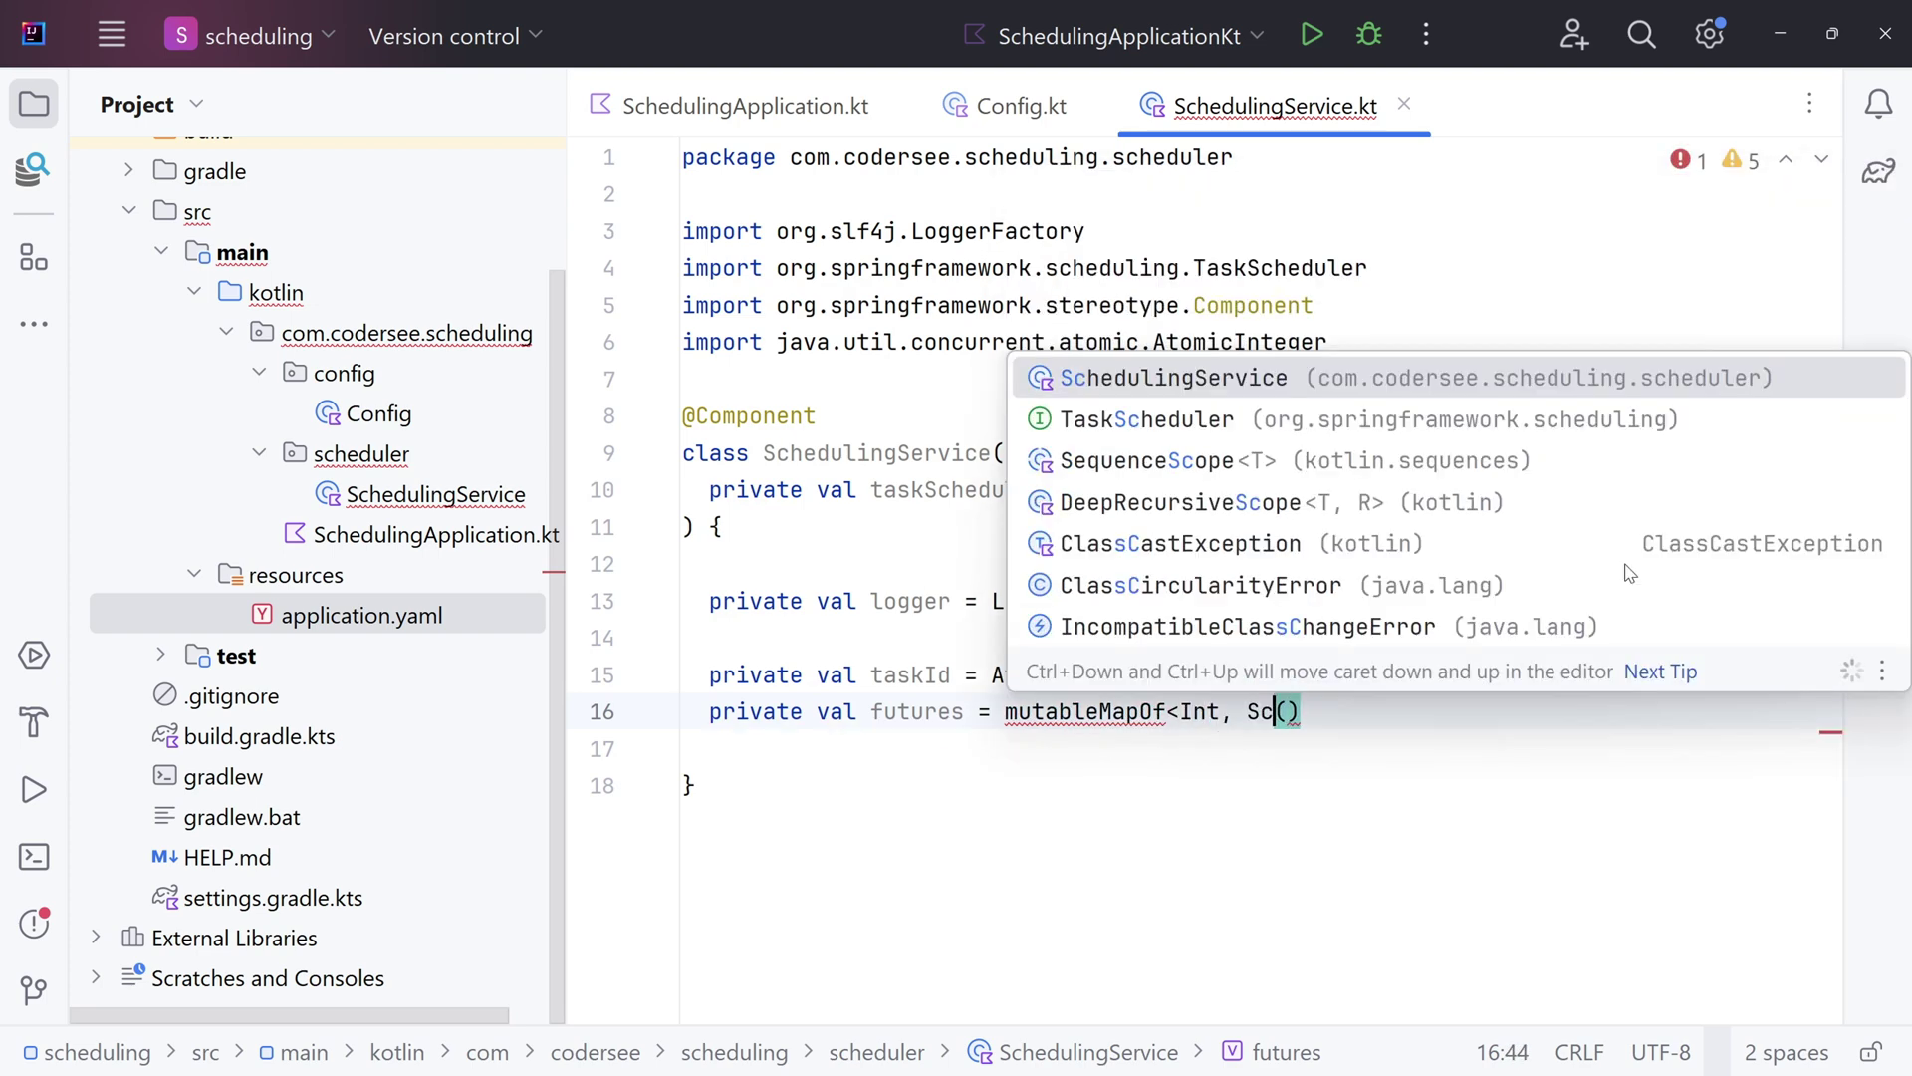
{"action": "type", "text": "heduledFut"}
{"action": "key", "text": "Return"}
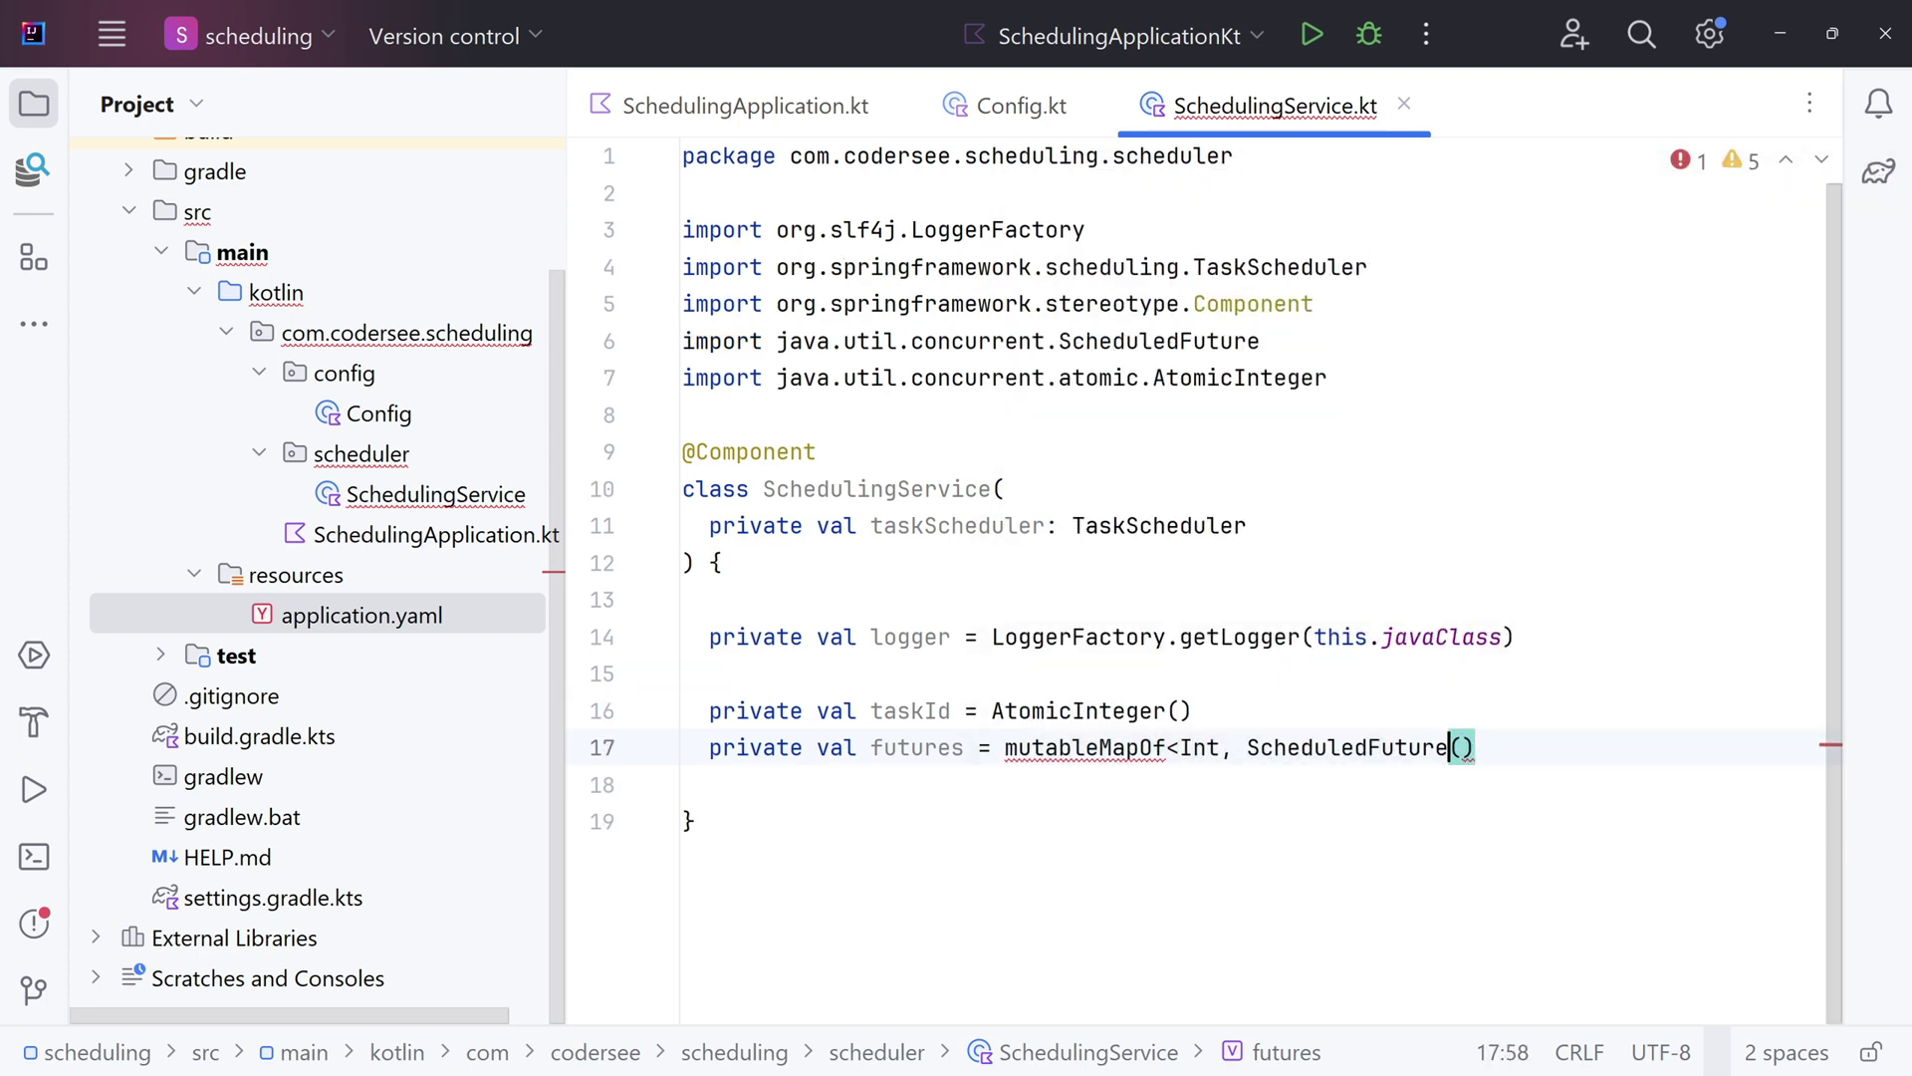
{"action": "type", "text": "<>"}
{"action": "key", "text": "Left"}
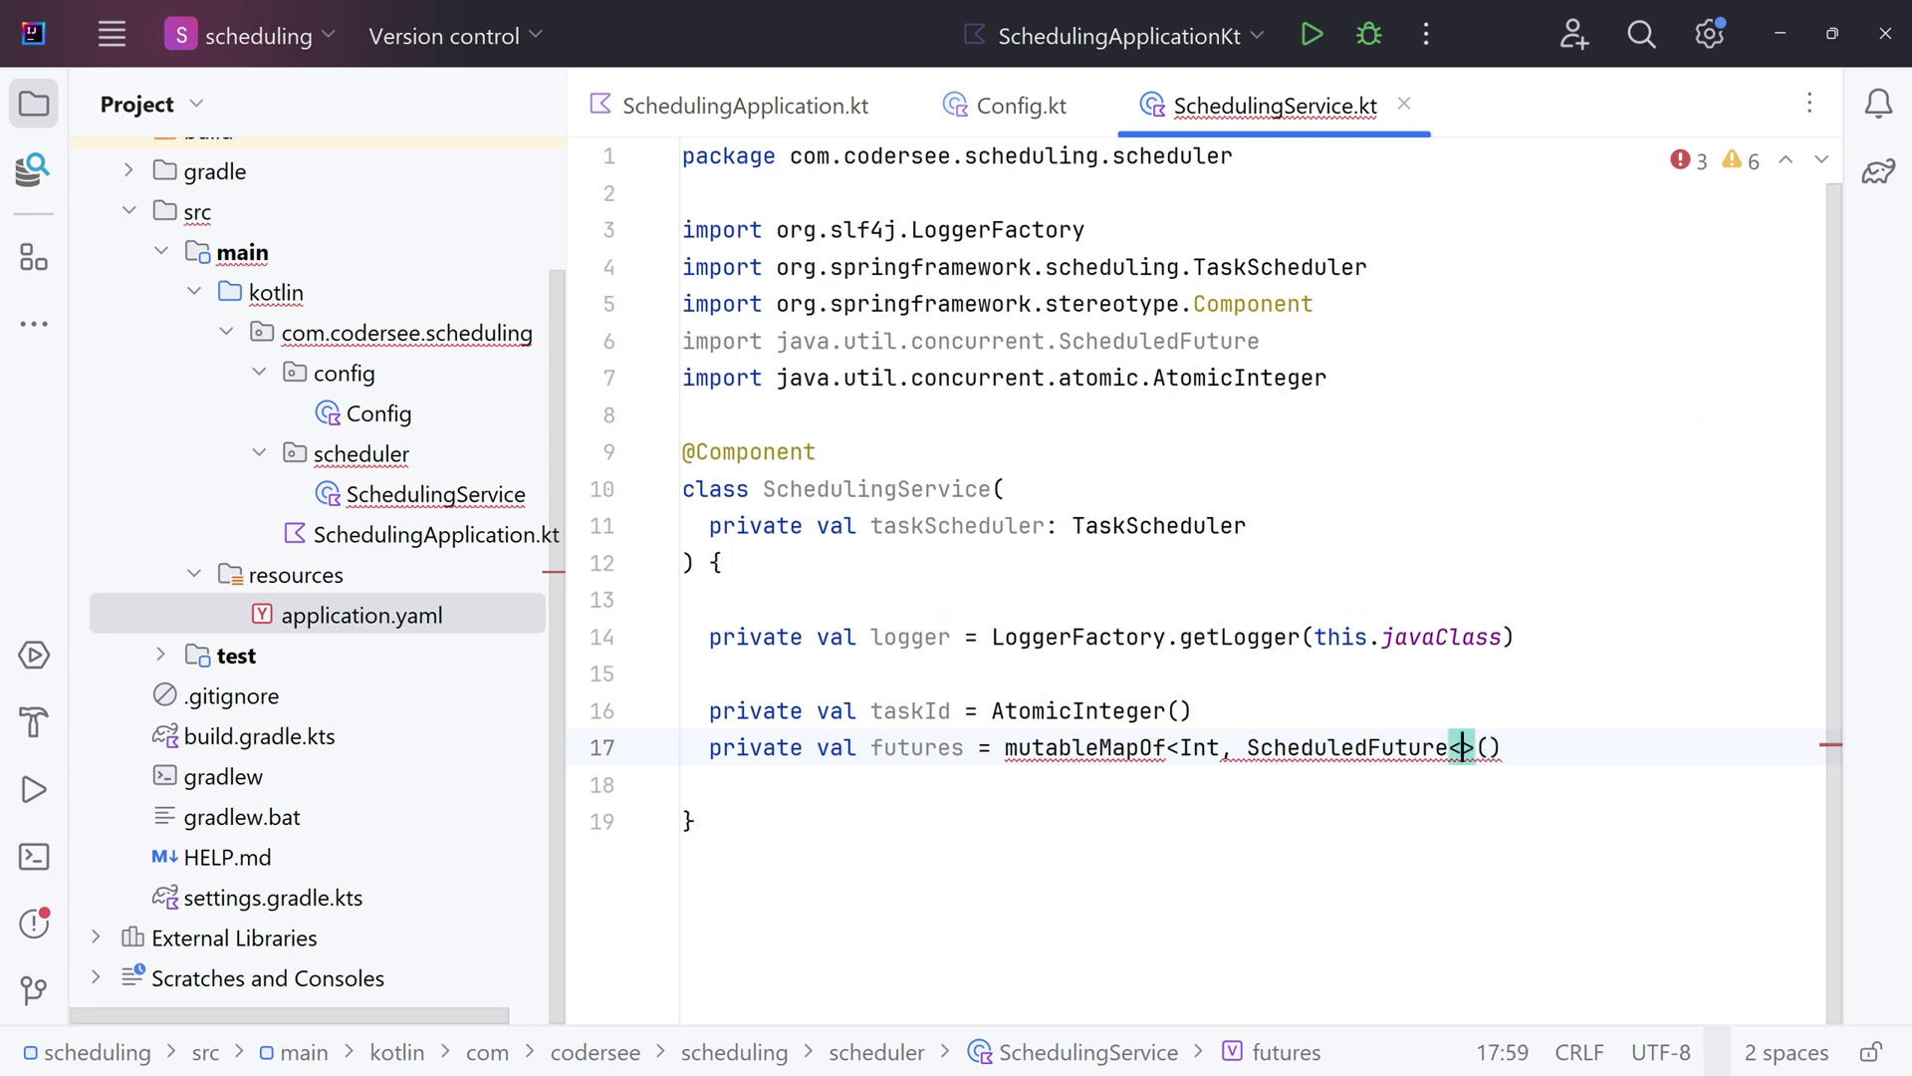
{"action": "type", "text": ">"}
{"action": "key", "text": "Left"}
{"action": "type", "text": "*"}
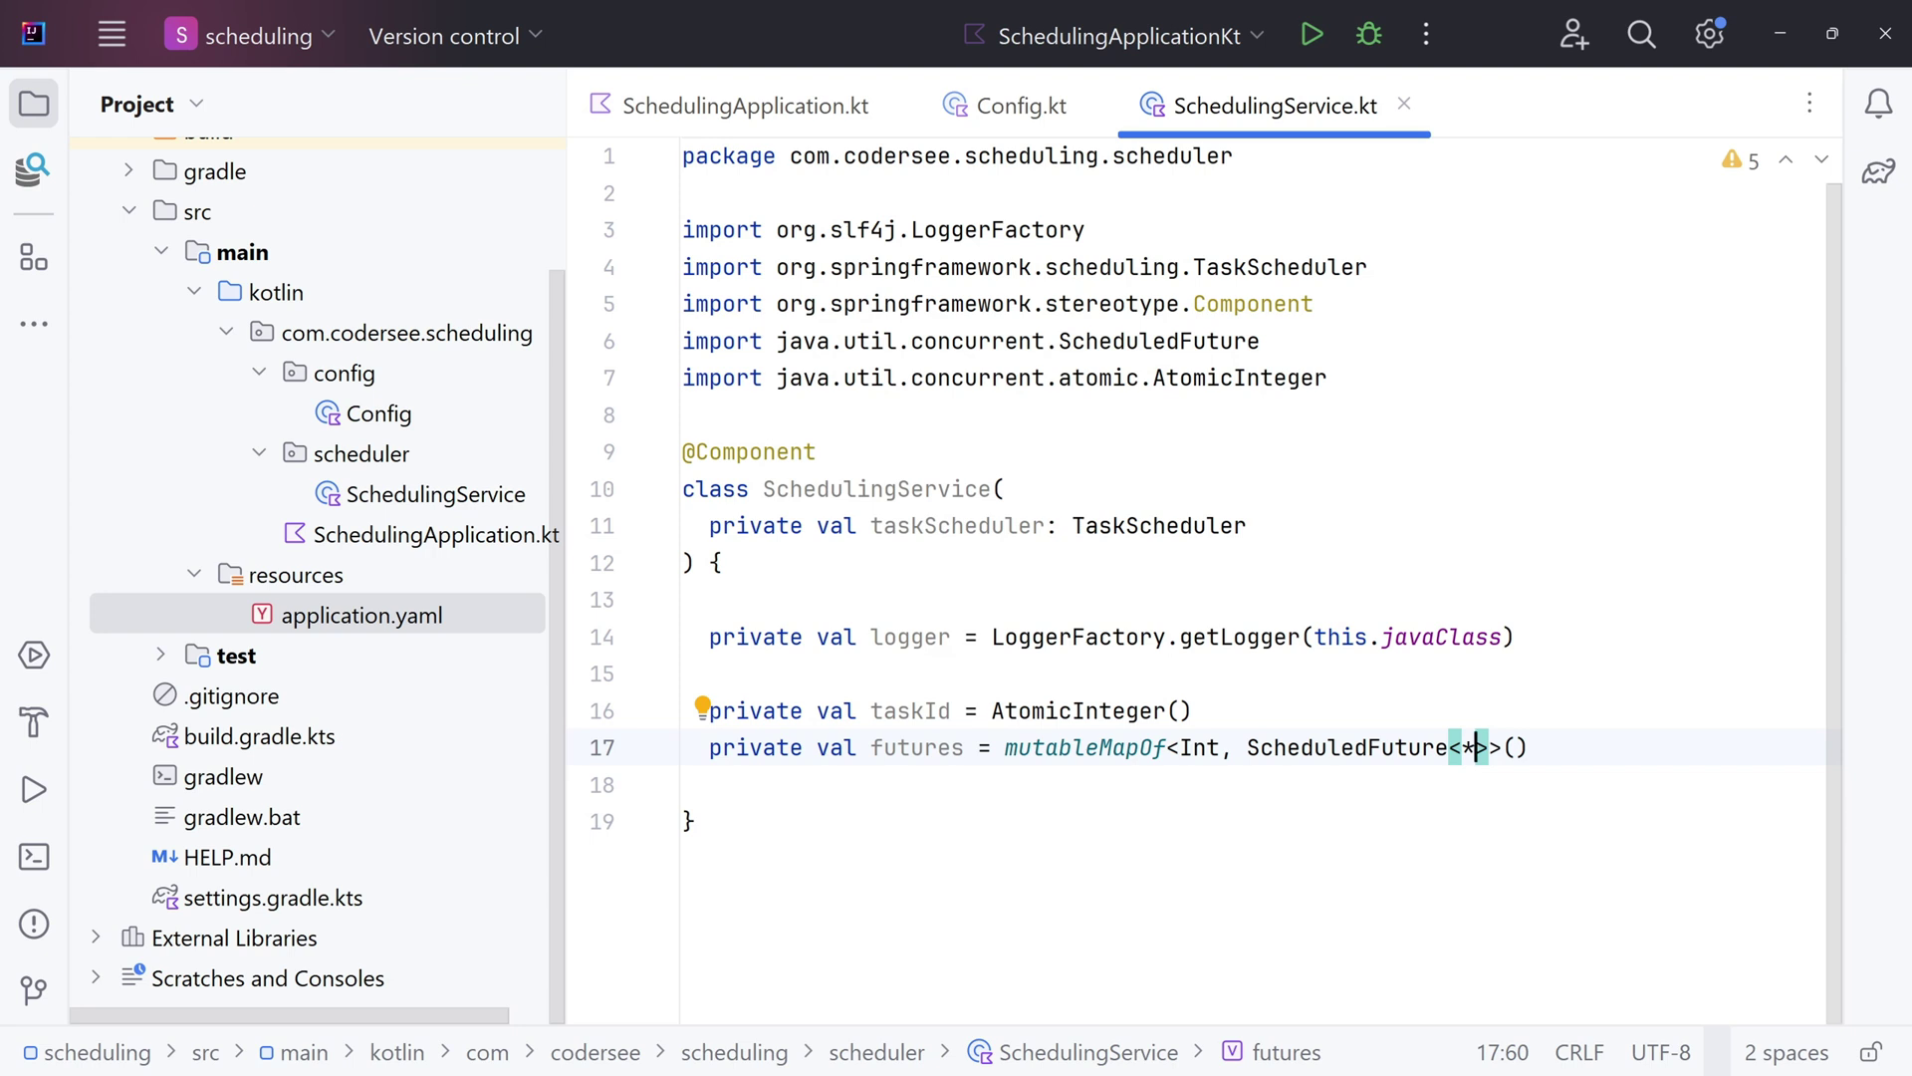
Step: Start addNewTask(task: Runnable) with taskPeriod = Duration.ofSeconds(2)
{"action": "left_click", "coordinate": [824, 784]}
{"action": "key", "text": "Return"}
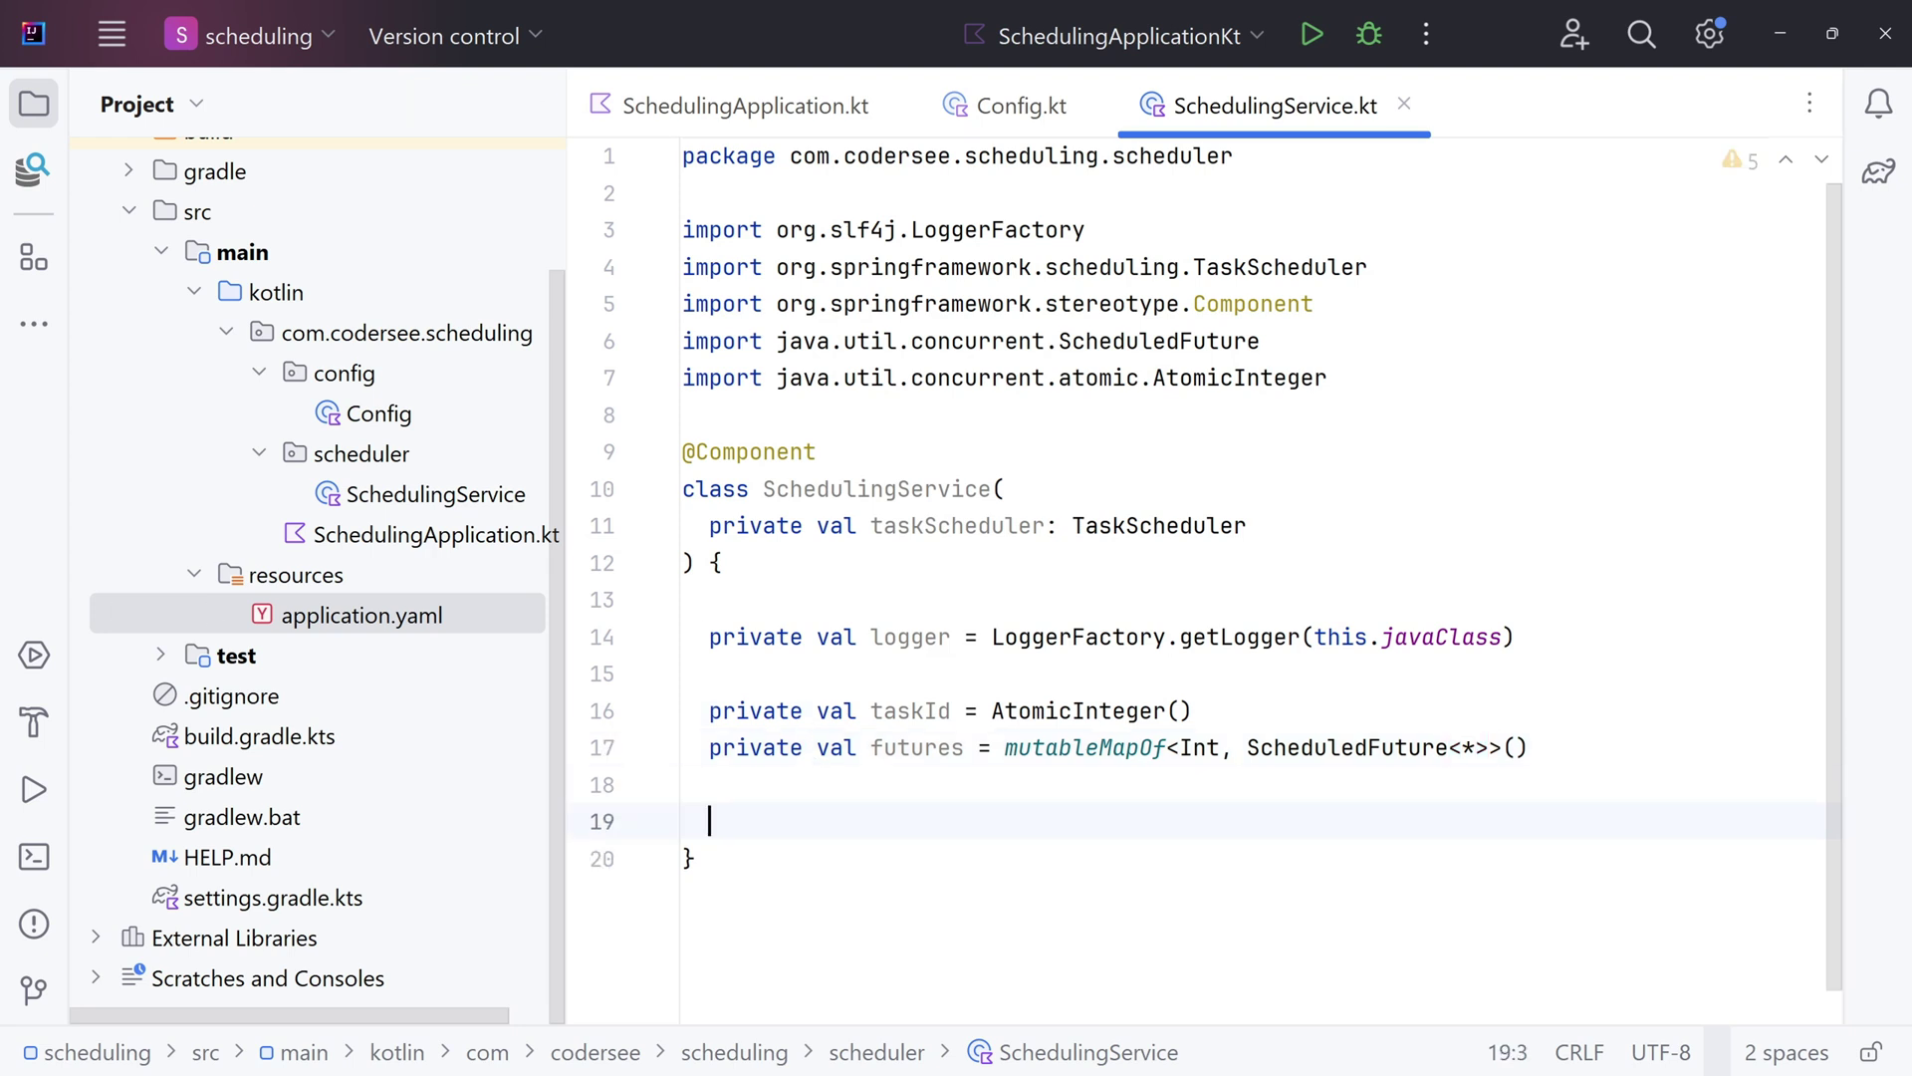
{"action": "type", "text": "fun add"}
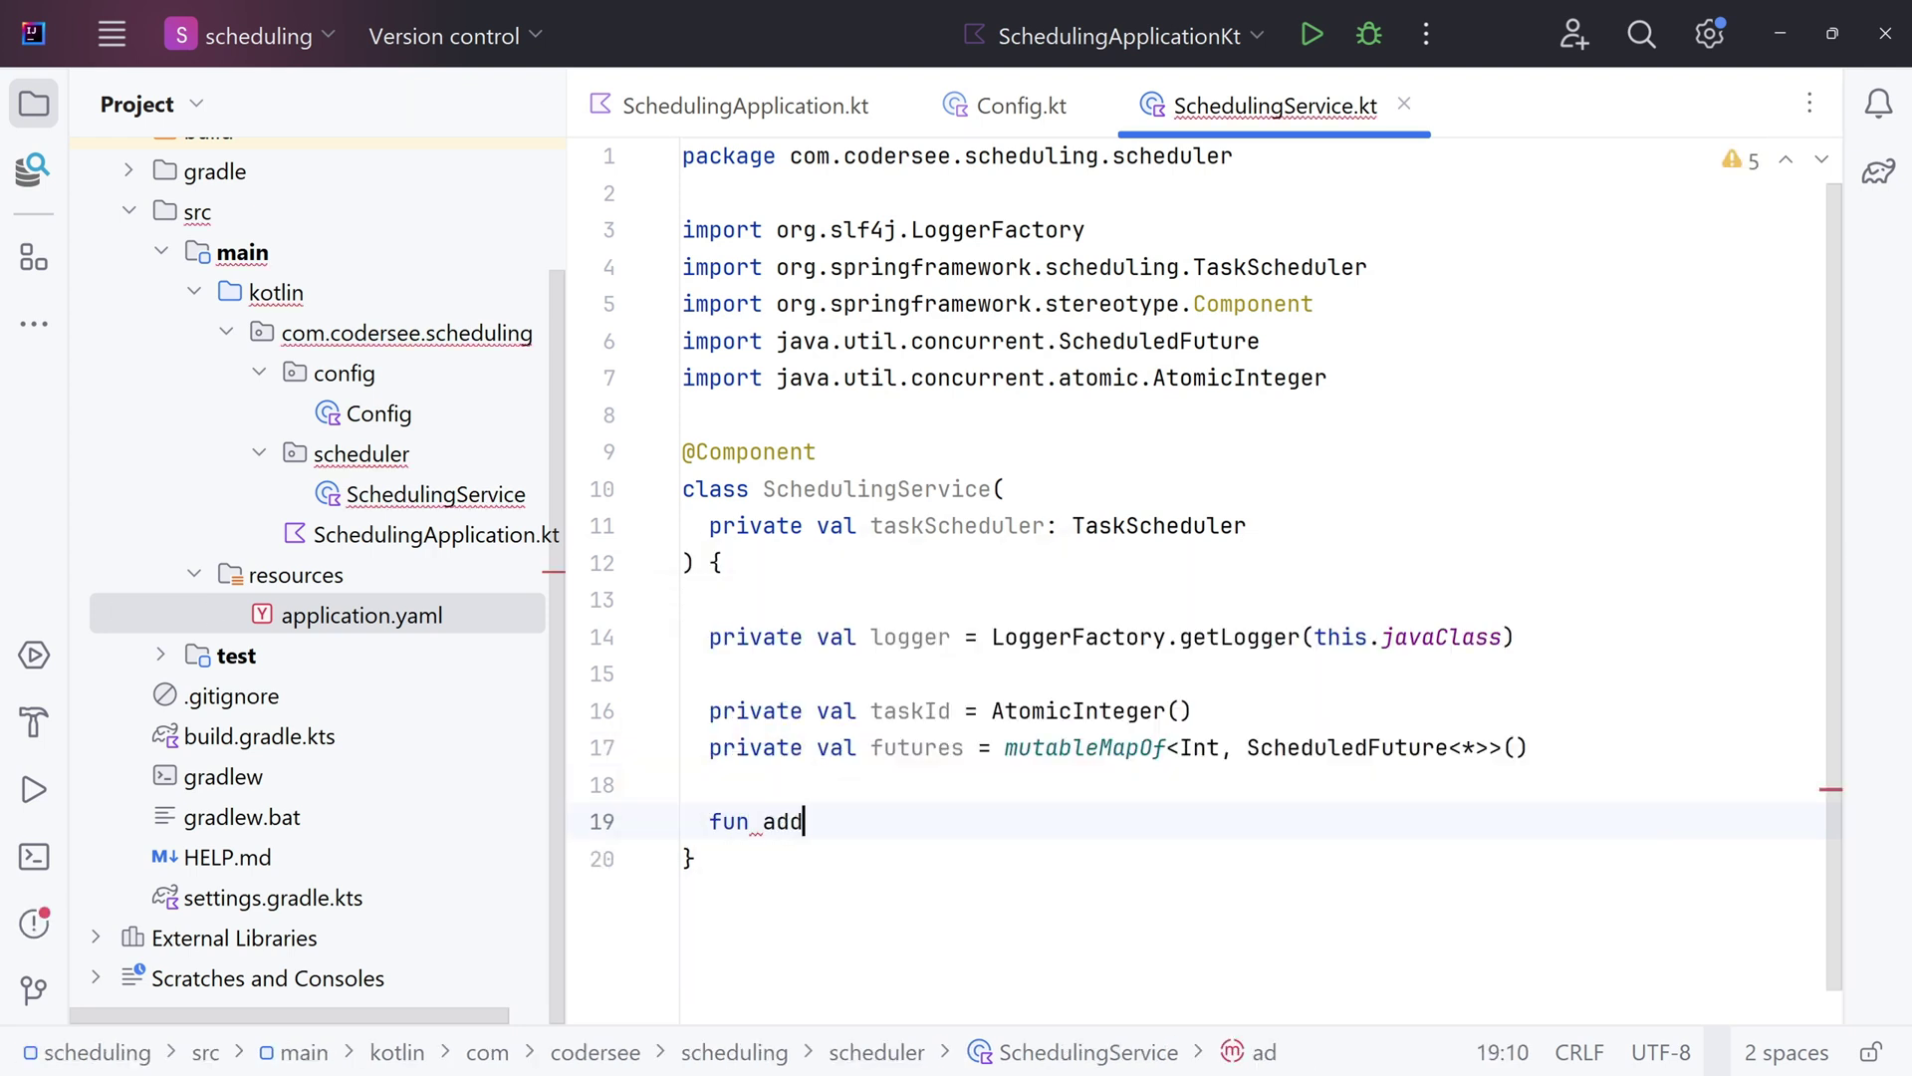
{"action": "type", "text": "NewTask("}
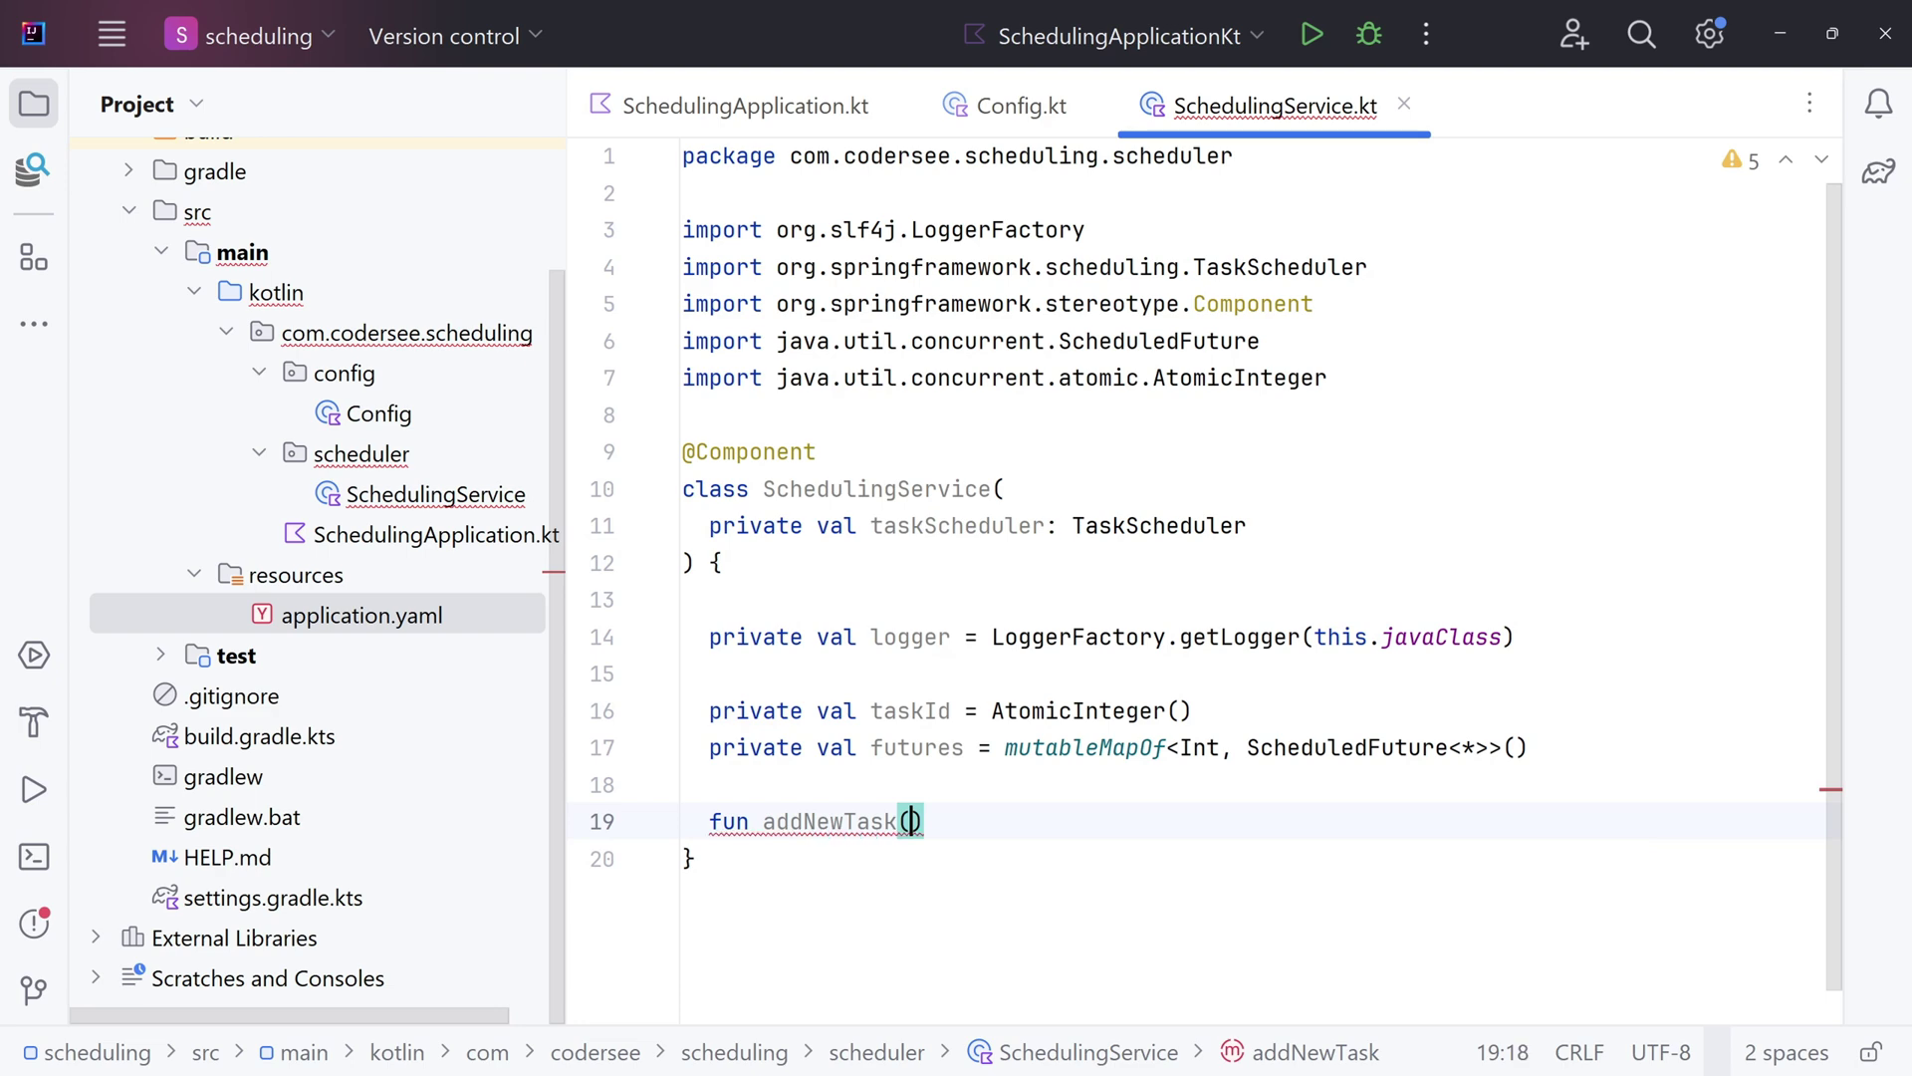
{"action": "type", "text": "task: Runn"}
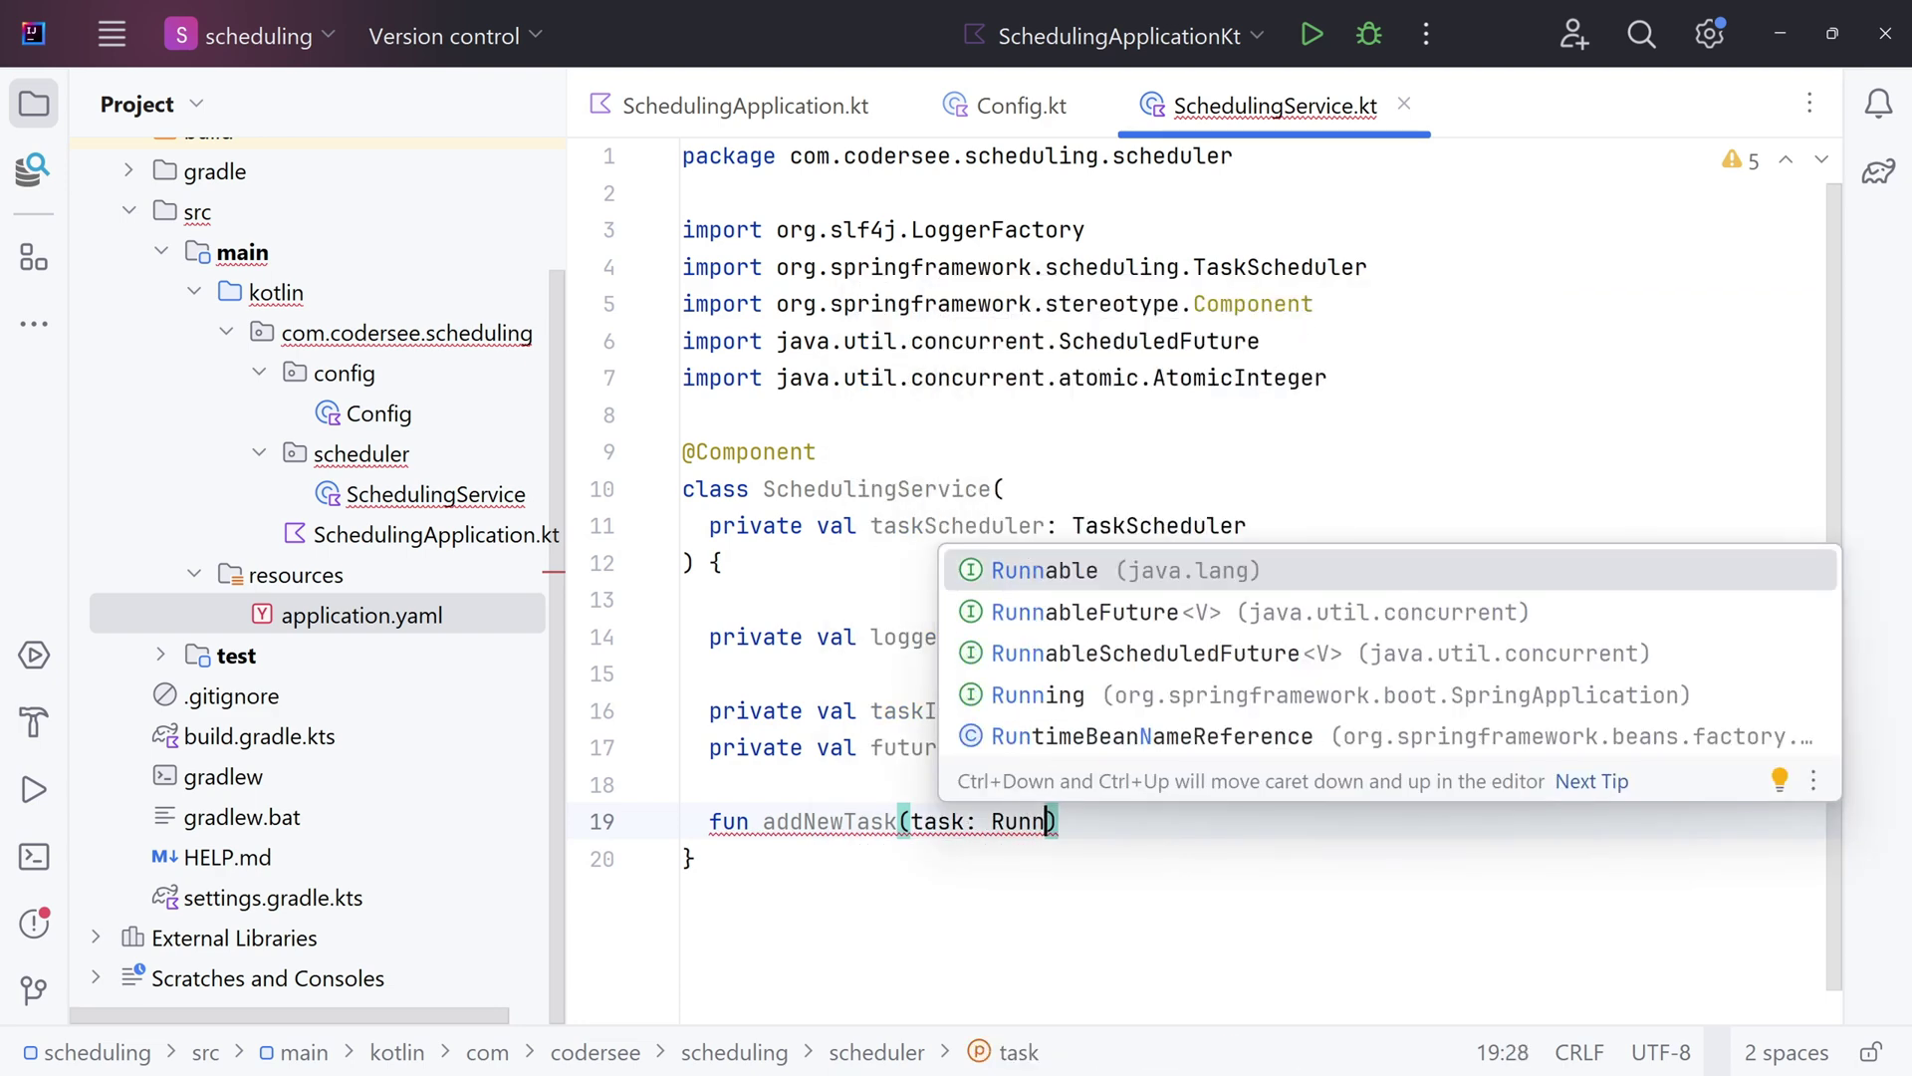
{"action": "key", "text": "Return"}
{"action": "key", "text": "Right"}
{"action": "type", "text": ": "}
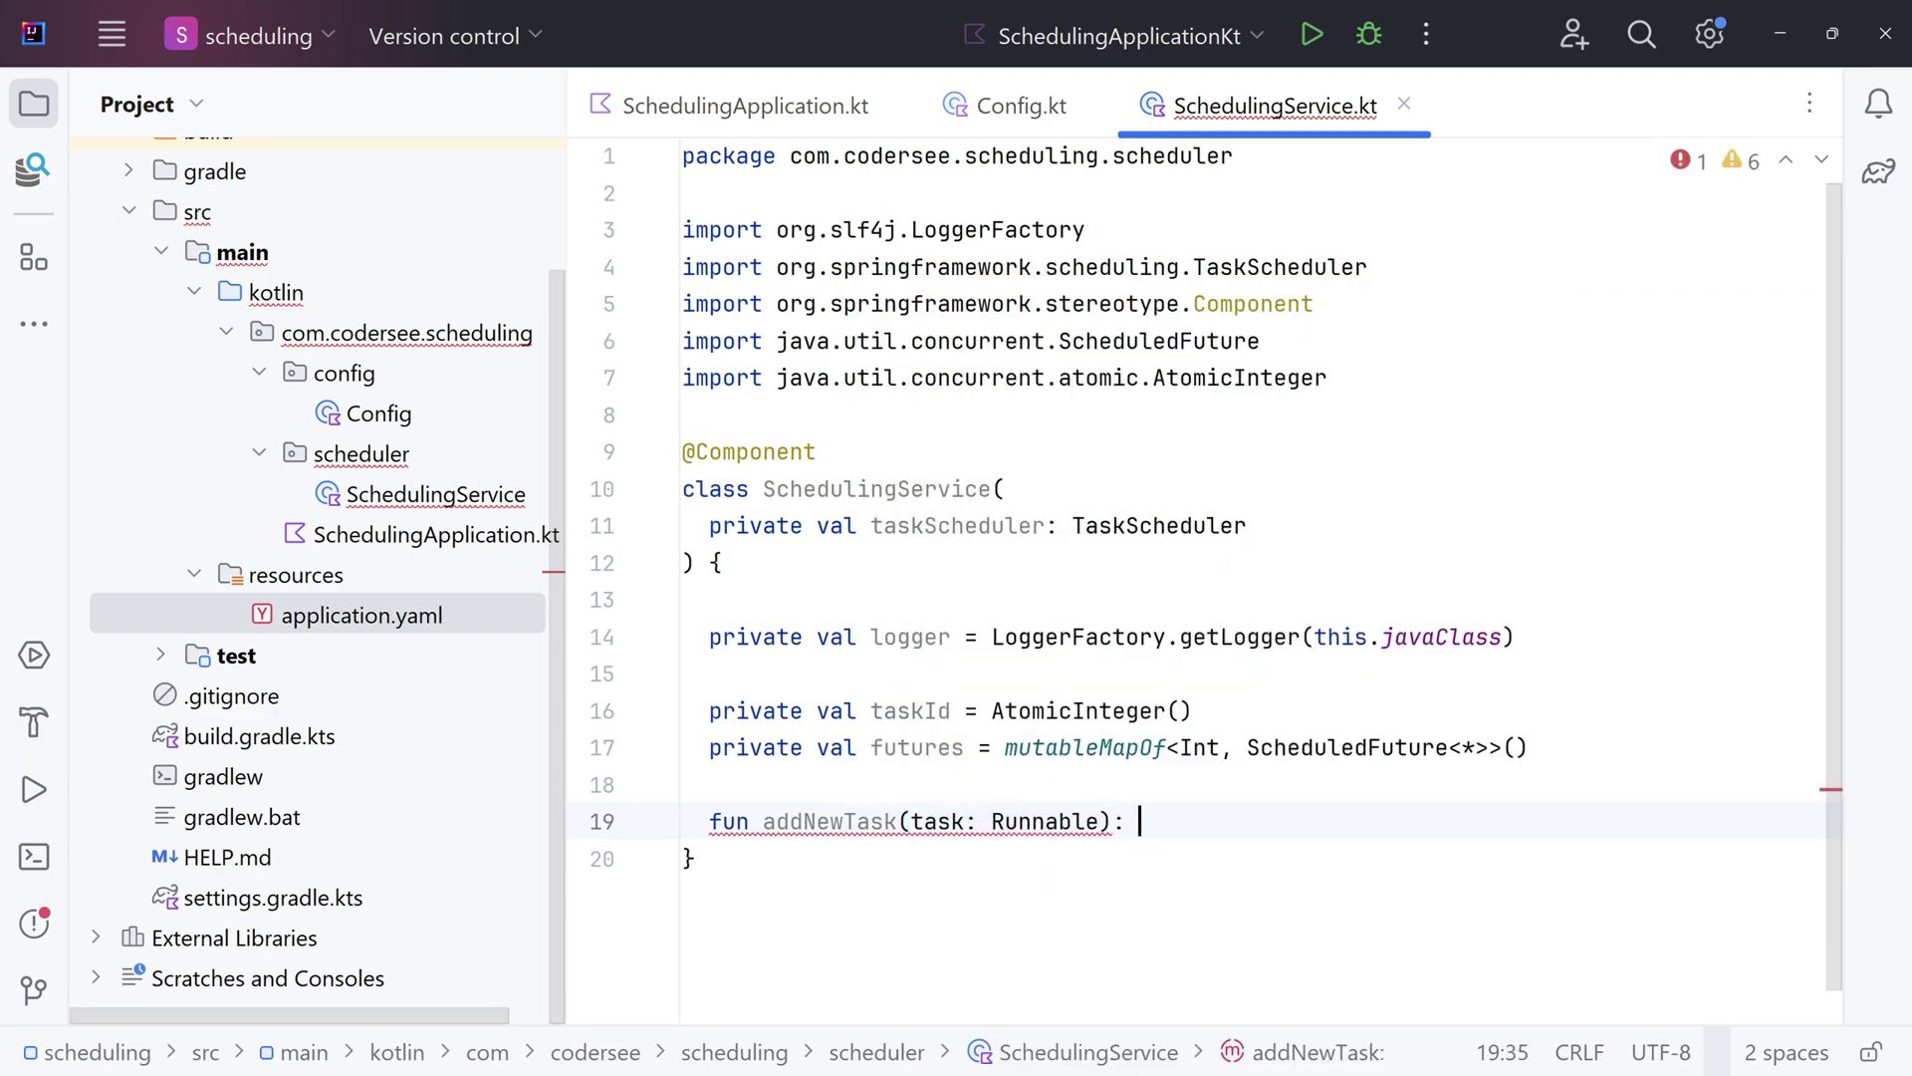
{"action": "type", "text": "Int {"}
{"action": "key", "text": "Return"}
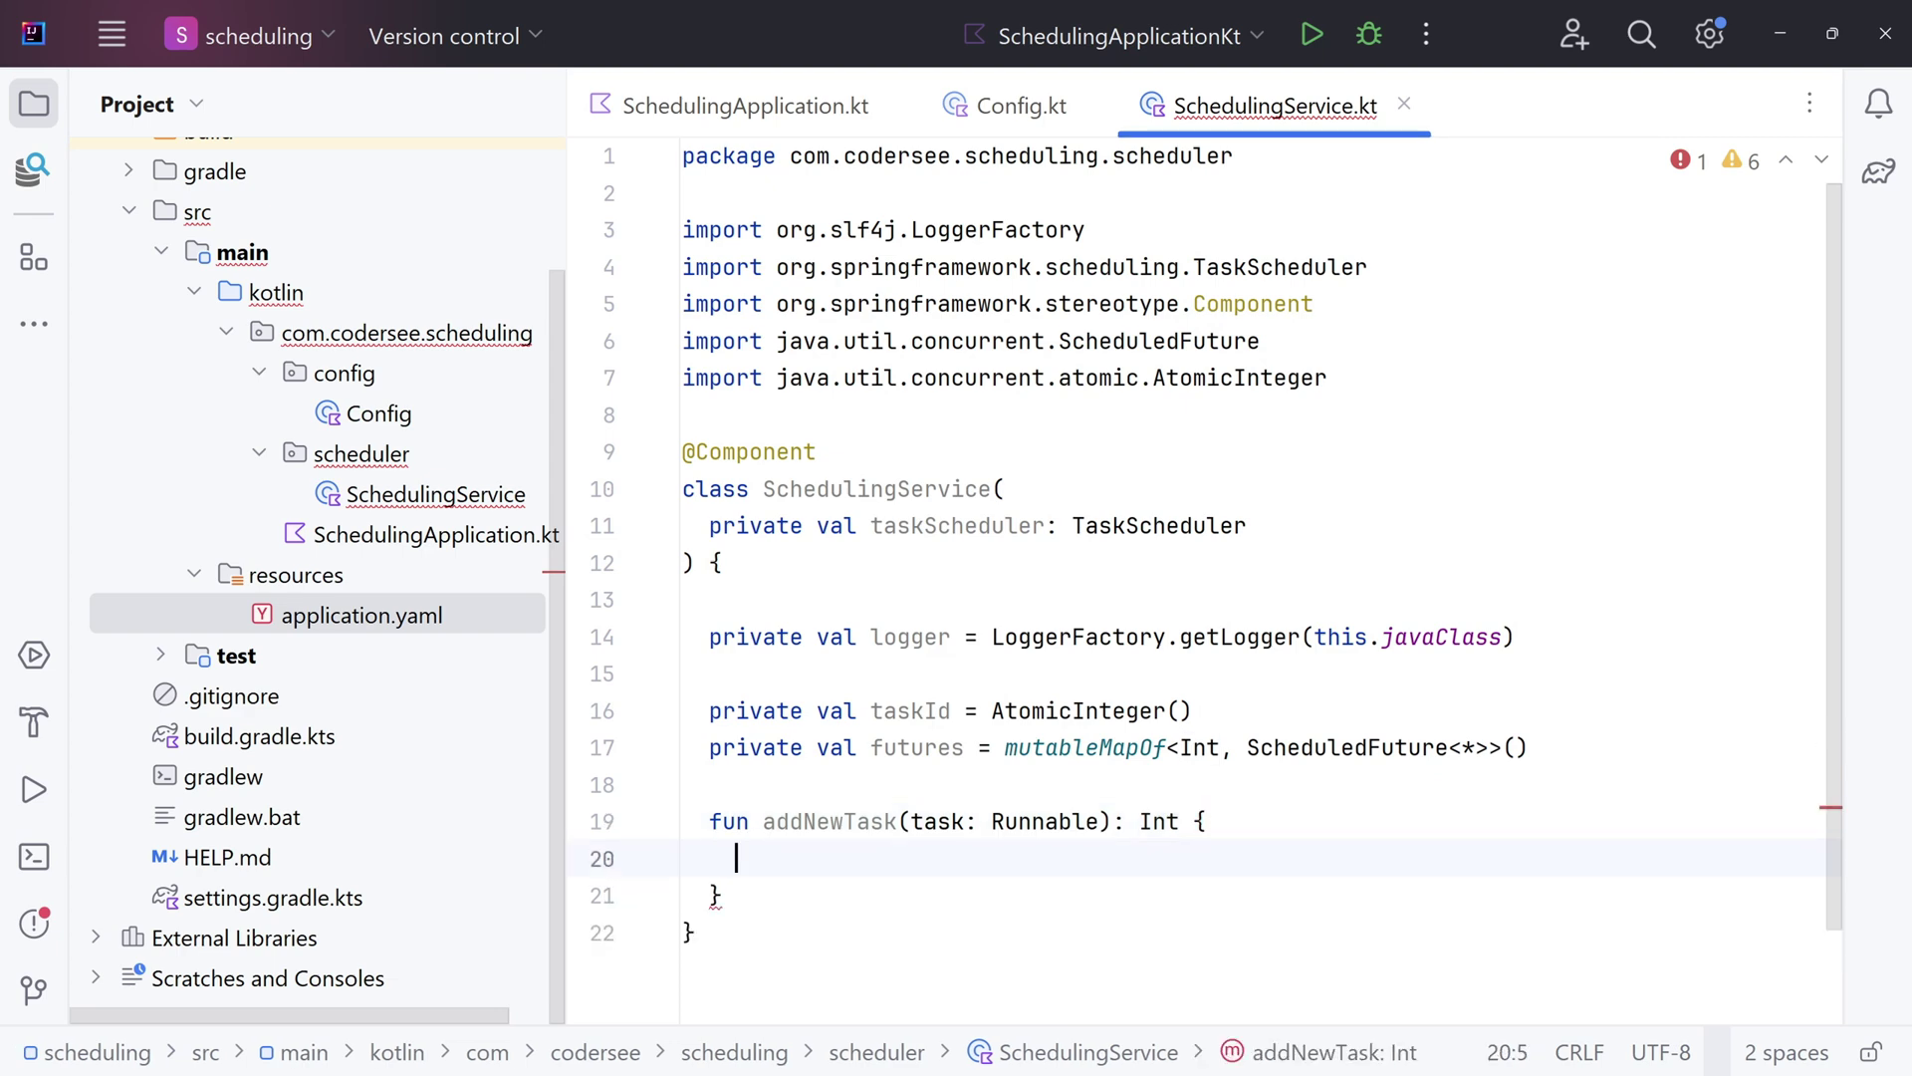
{"action": "type", "text": "val taskPeriod"}
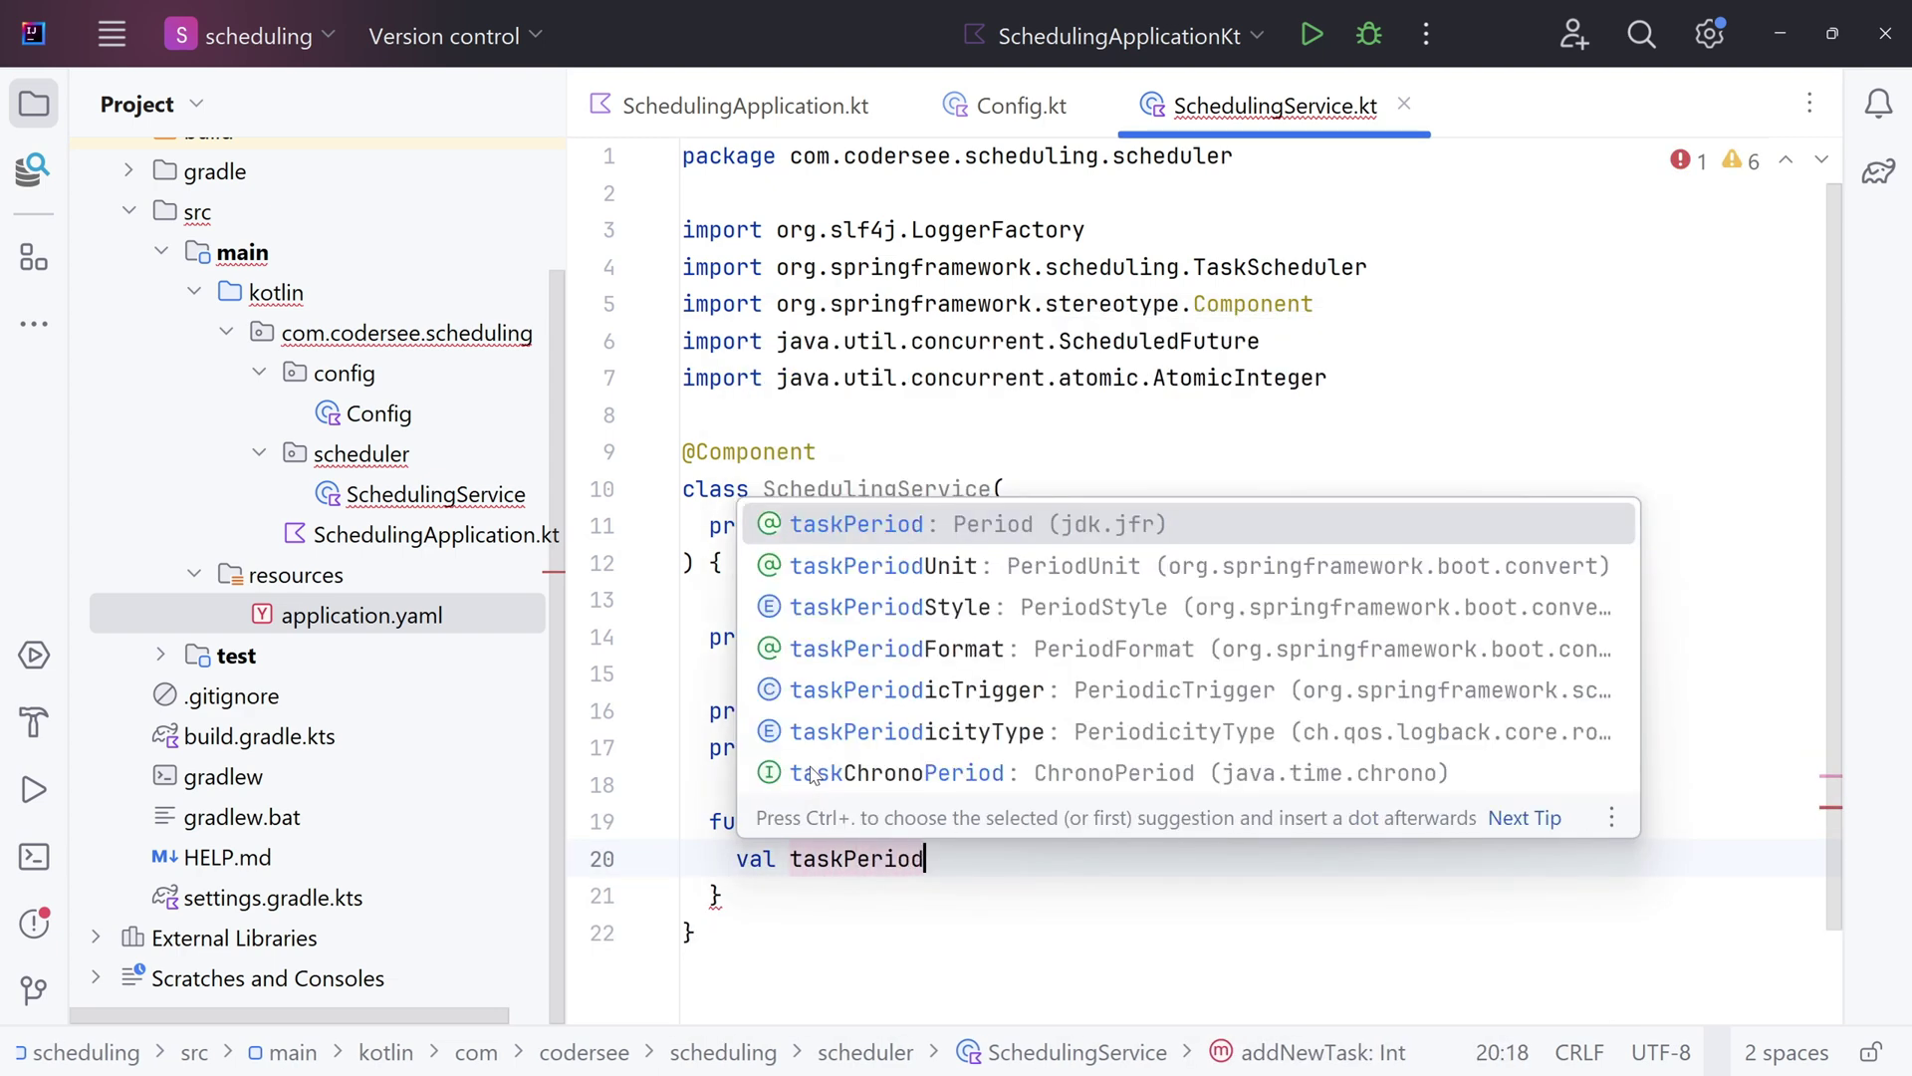
{"action": "type", "text": " = Durea"}
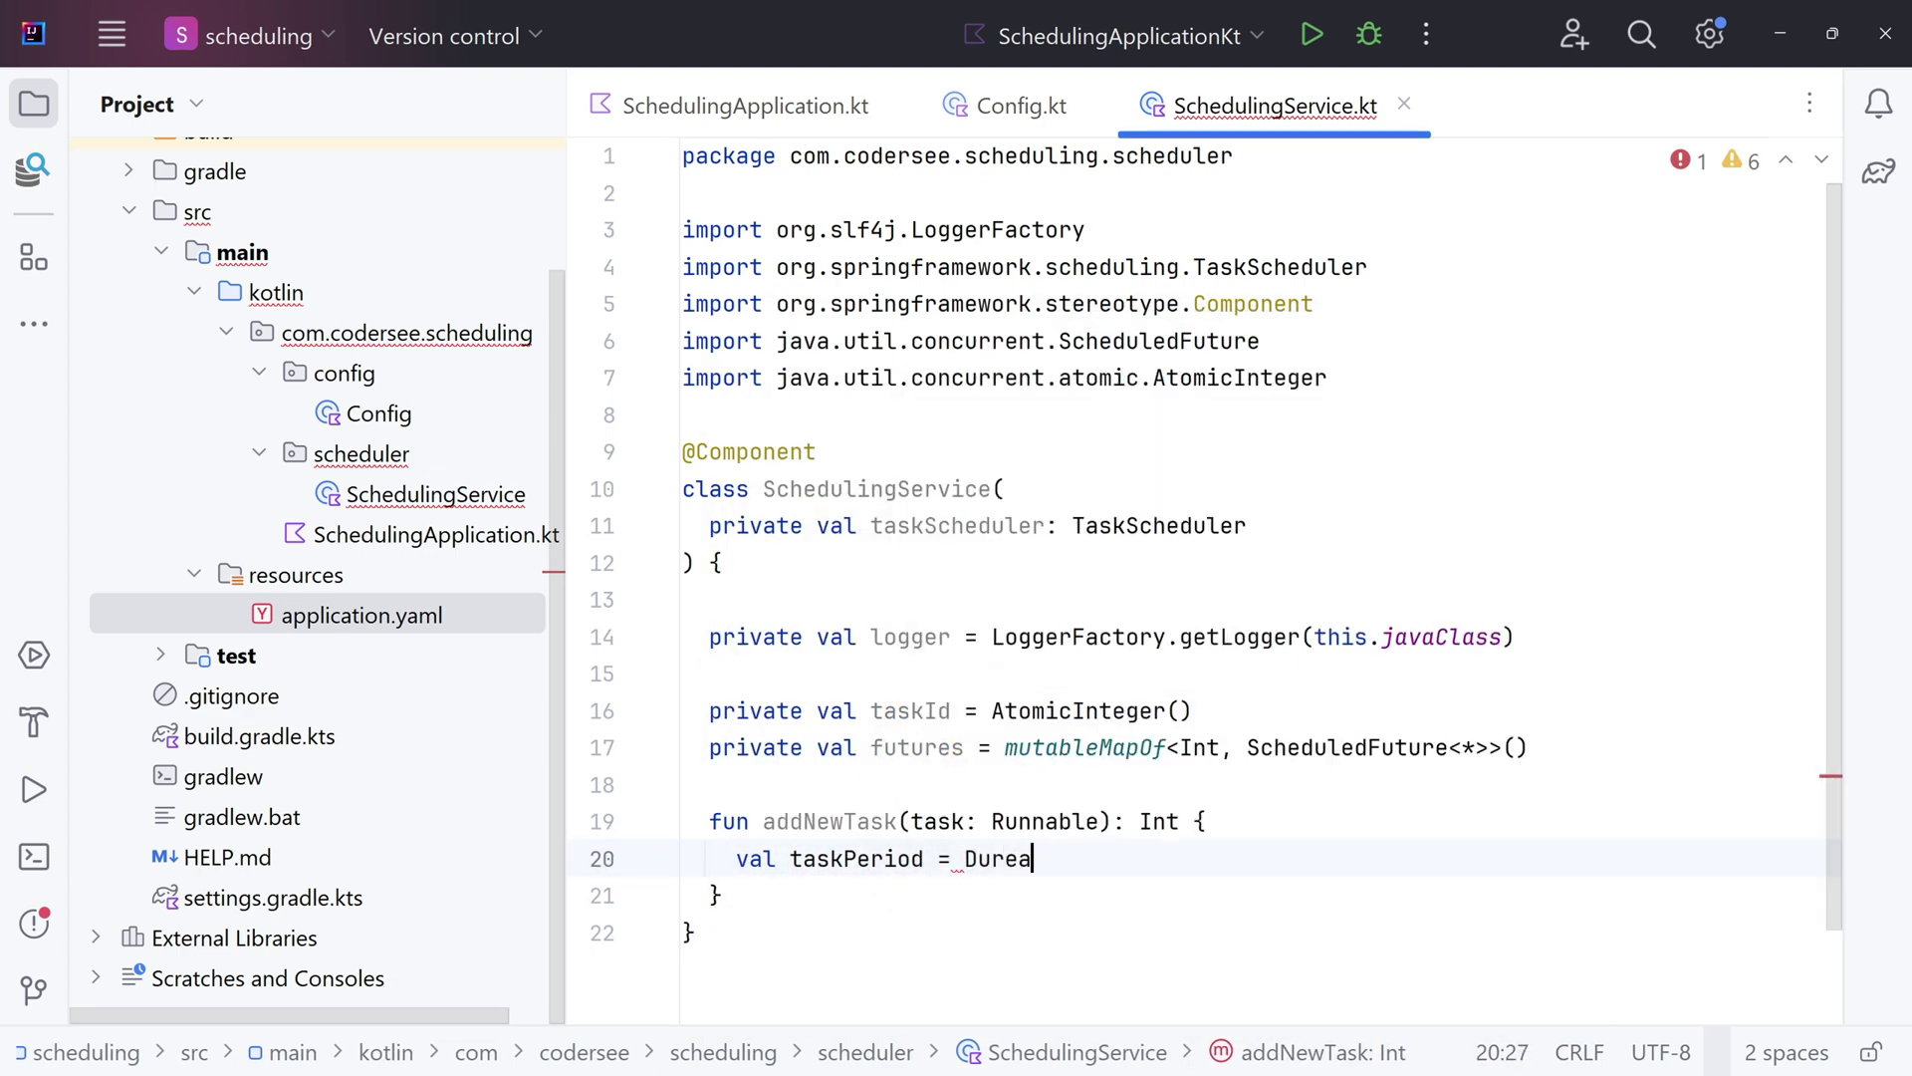
{"action": "key", "text": "BackSpace"}
{"action": "key", "text": "BackSpace"}
{"action": "type", "text": "at"}
{"action": "key", "text": "Return"}
{"action": "type", "text": ".ofSe"}
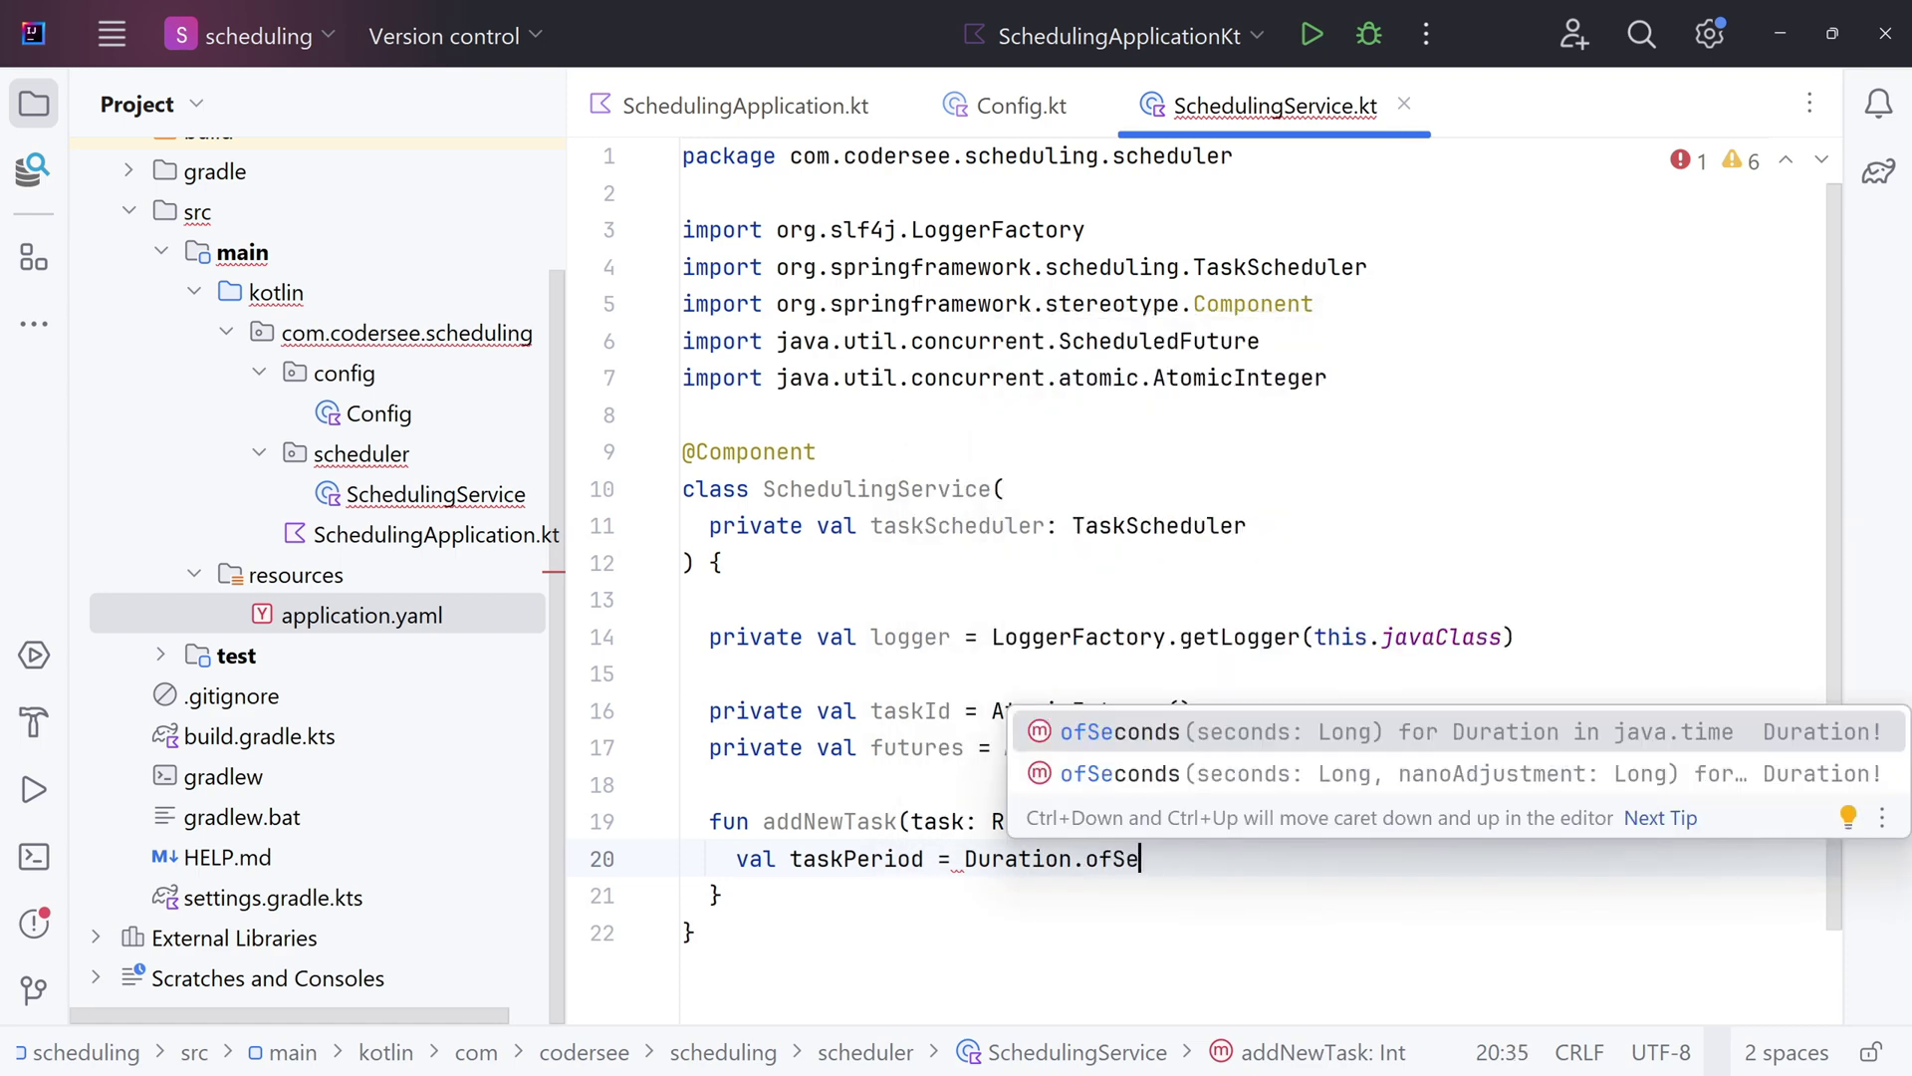
{"action": "key", "text": "Return"}
{"action": "type", "text": "2)"}
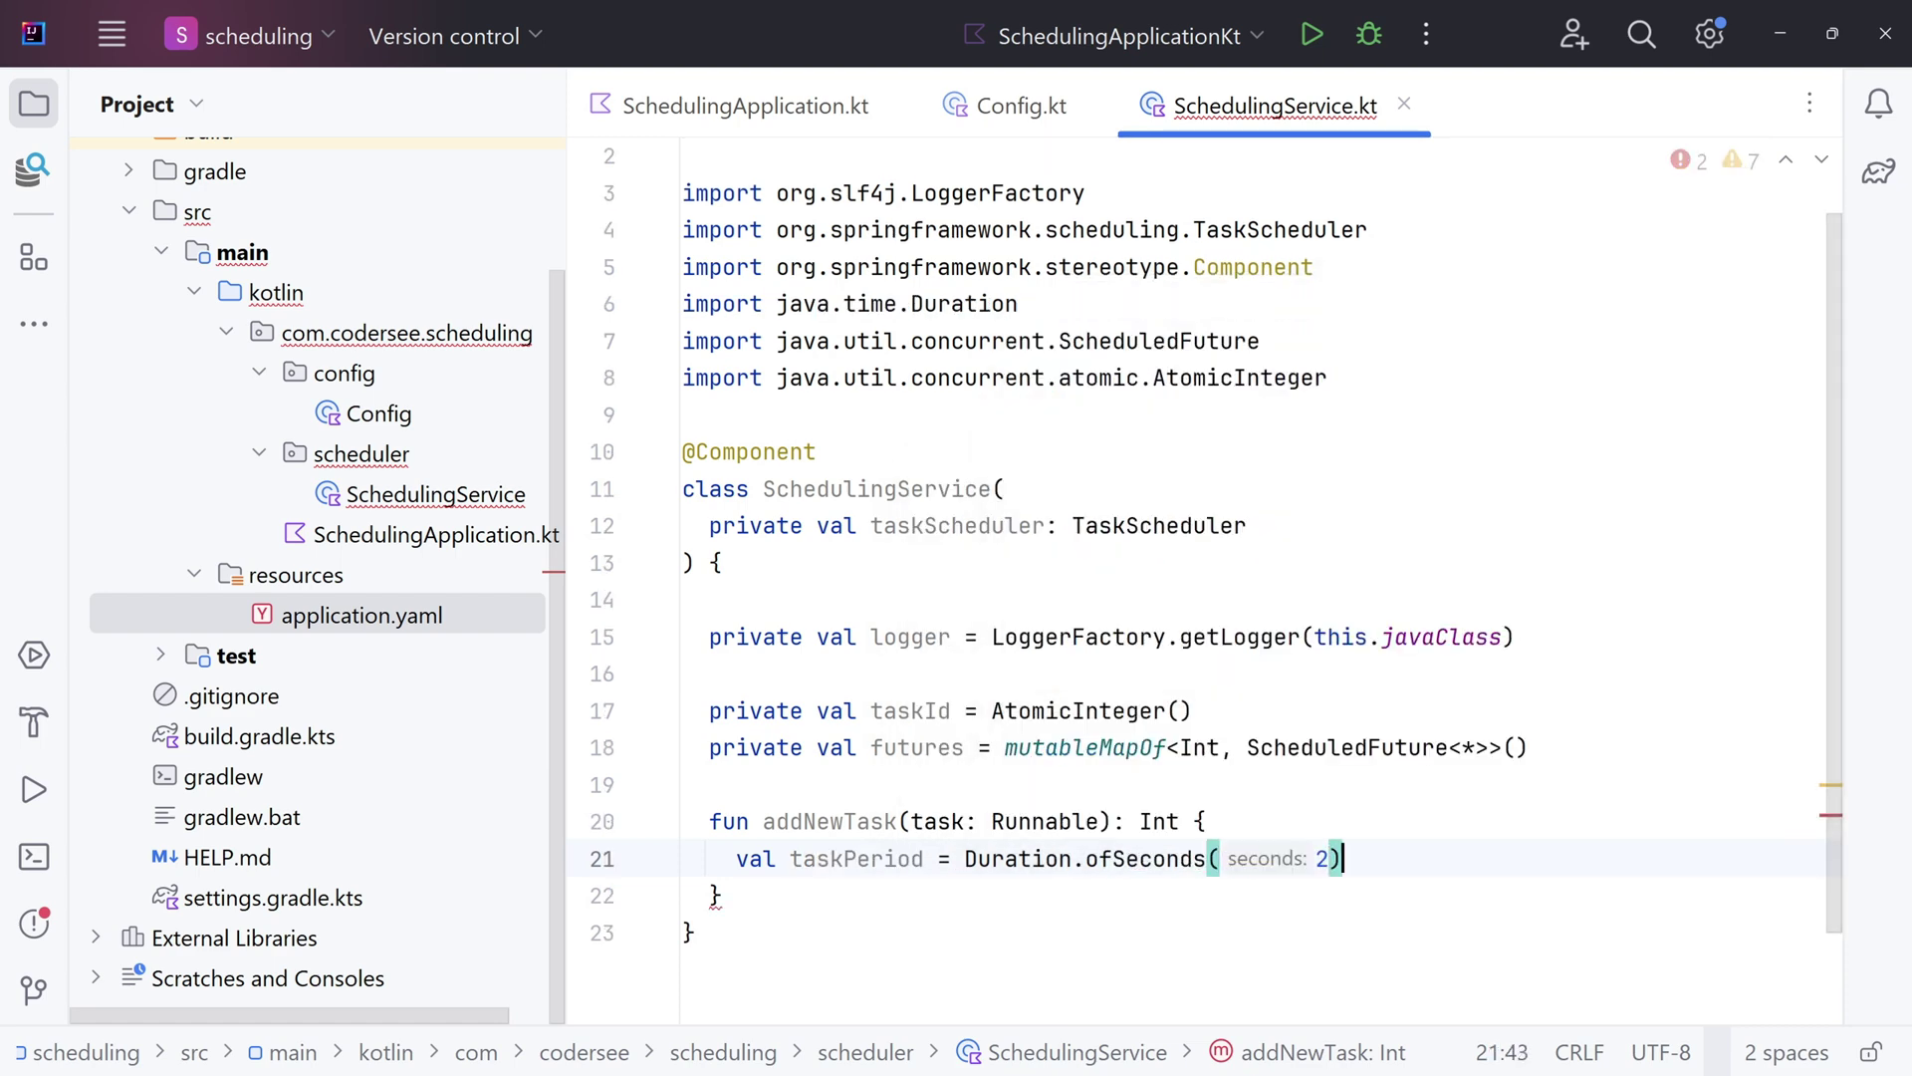
{"action": "key", "text": "Return"}
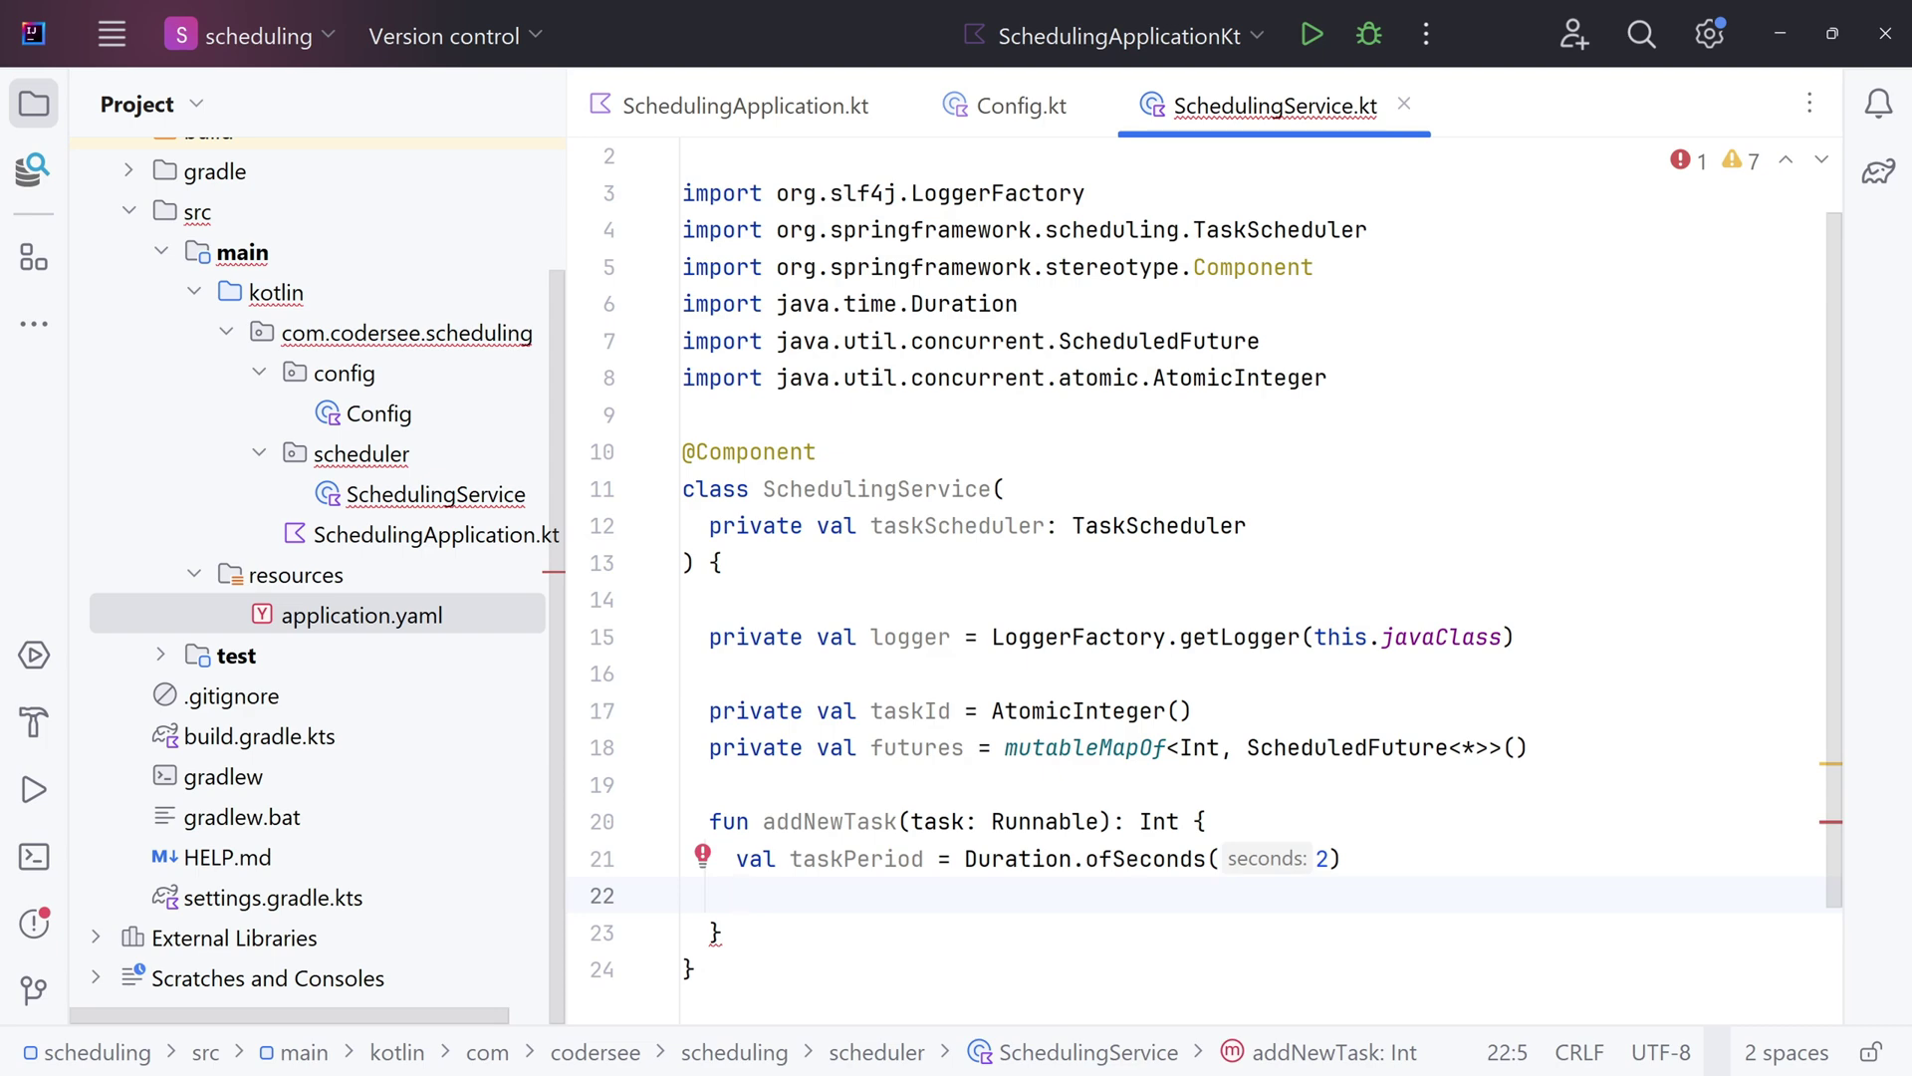
{"action": "type", "text": "val sche"}
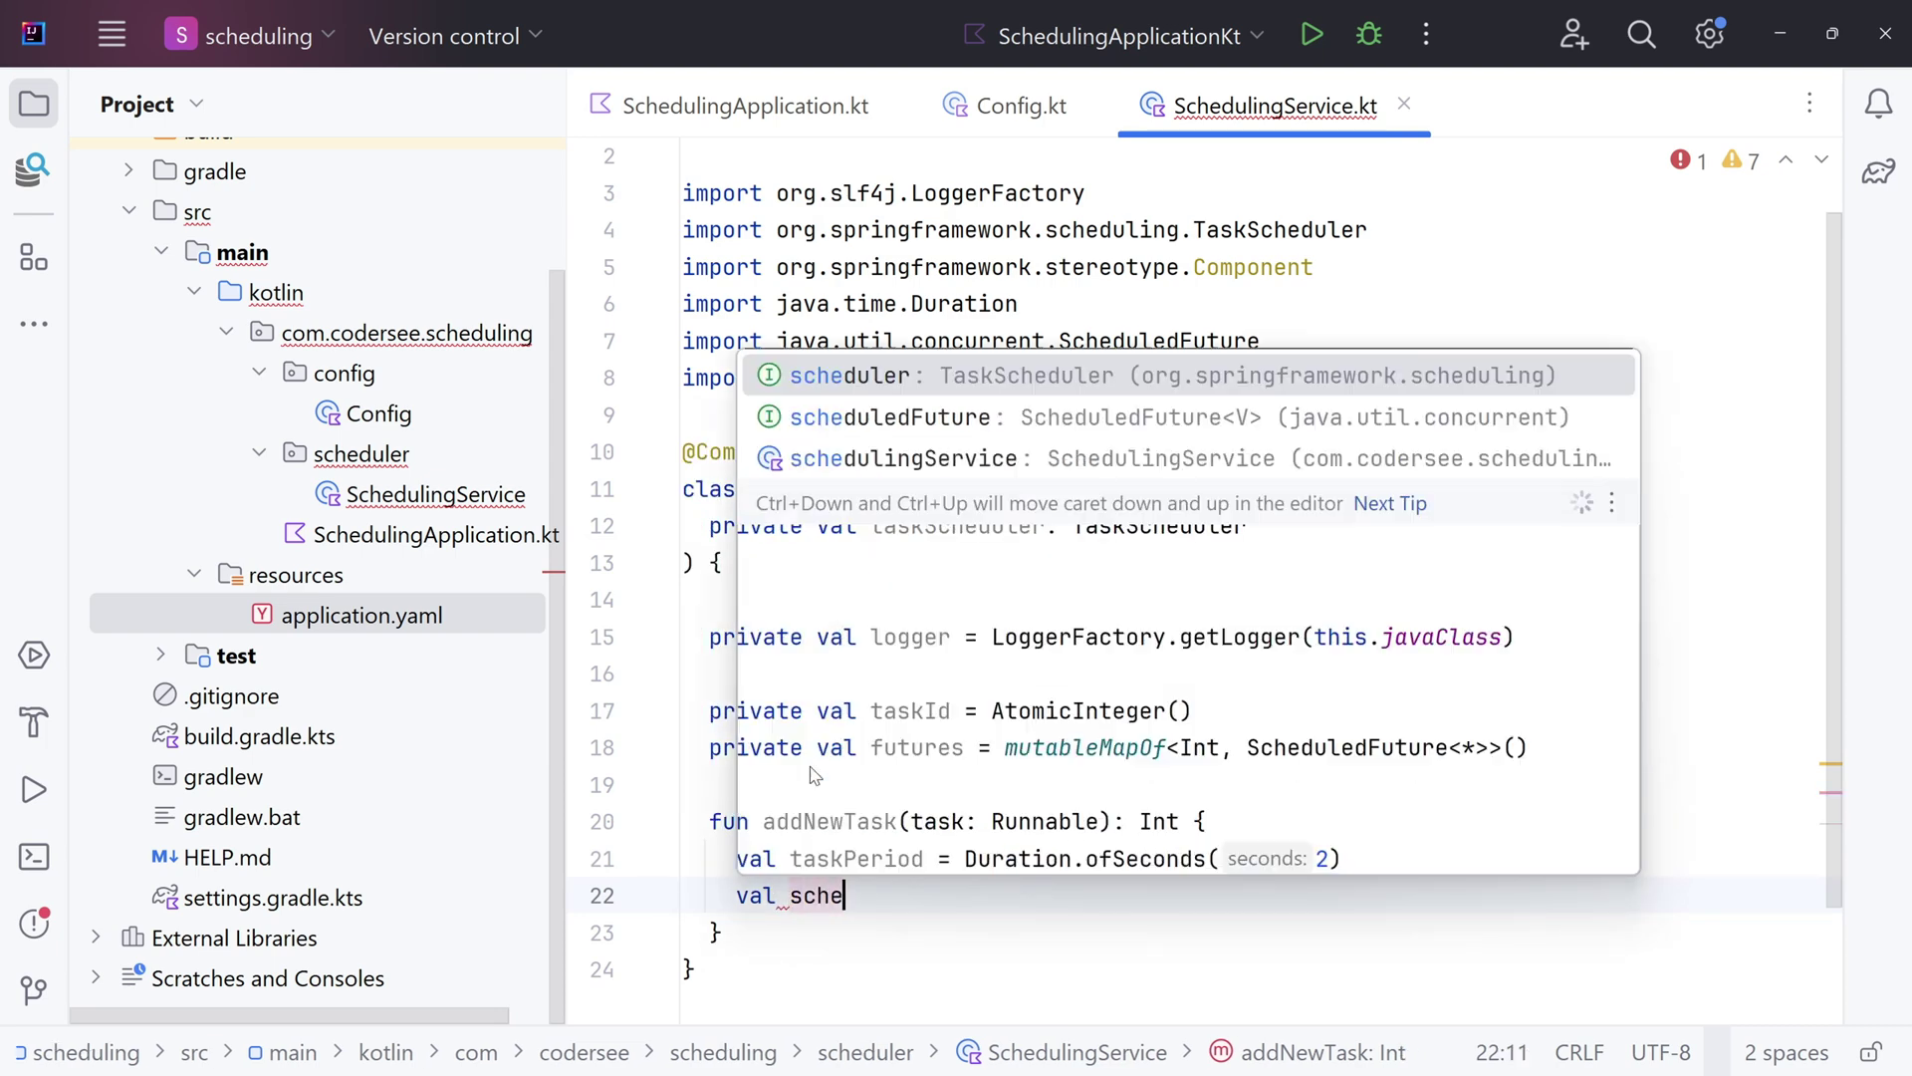
{"action": "type", "text": "duledSt"}
Step: Assign scheduledTaskFuture = taskScheduler.scheduleAtFixedRate(task, taskPeriod)
{"action": "key", "text": "BackSpace"}
{"action": "key", "text": "BackSpace"}
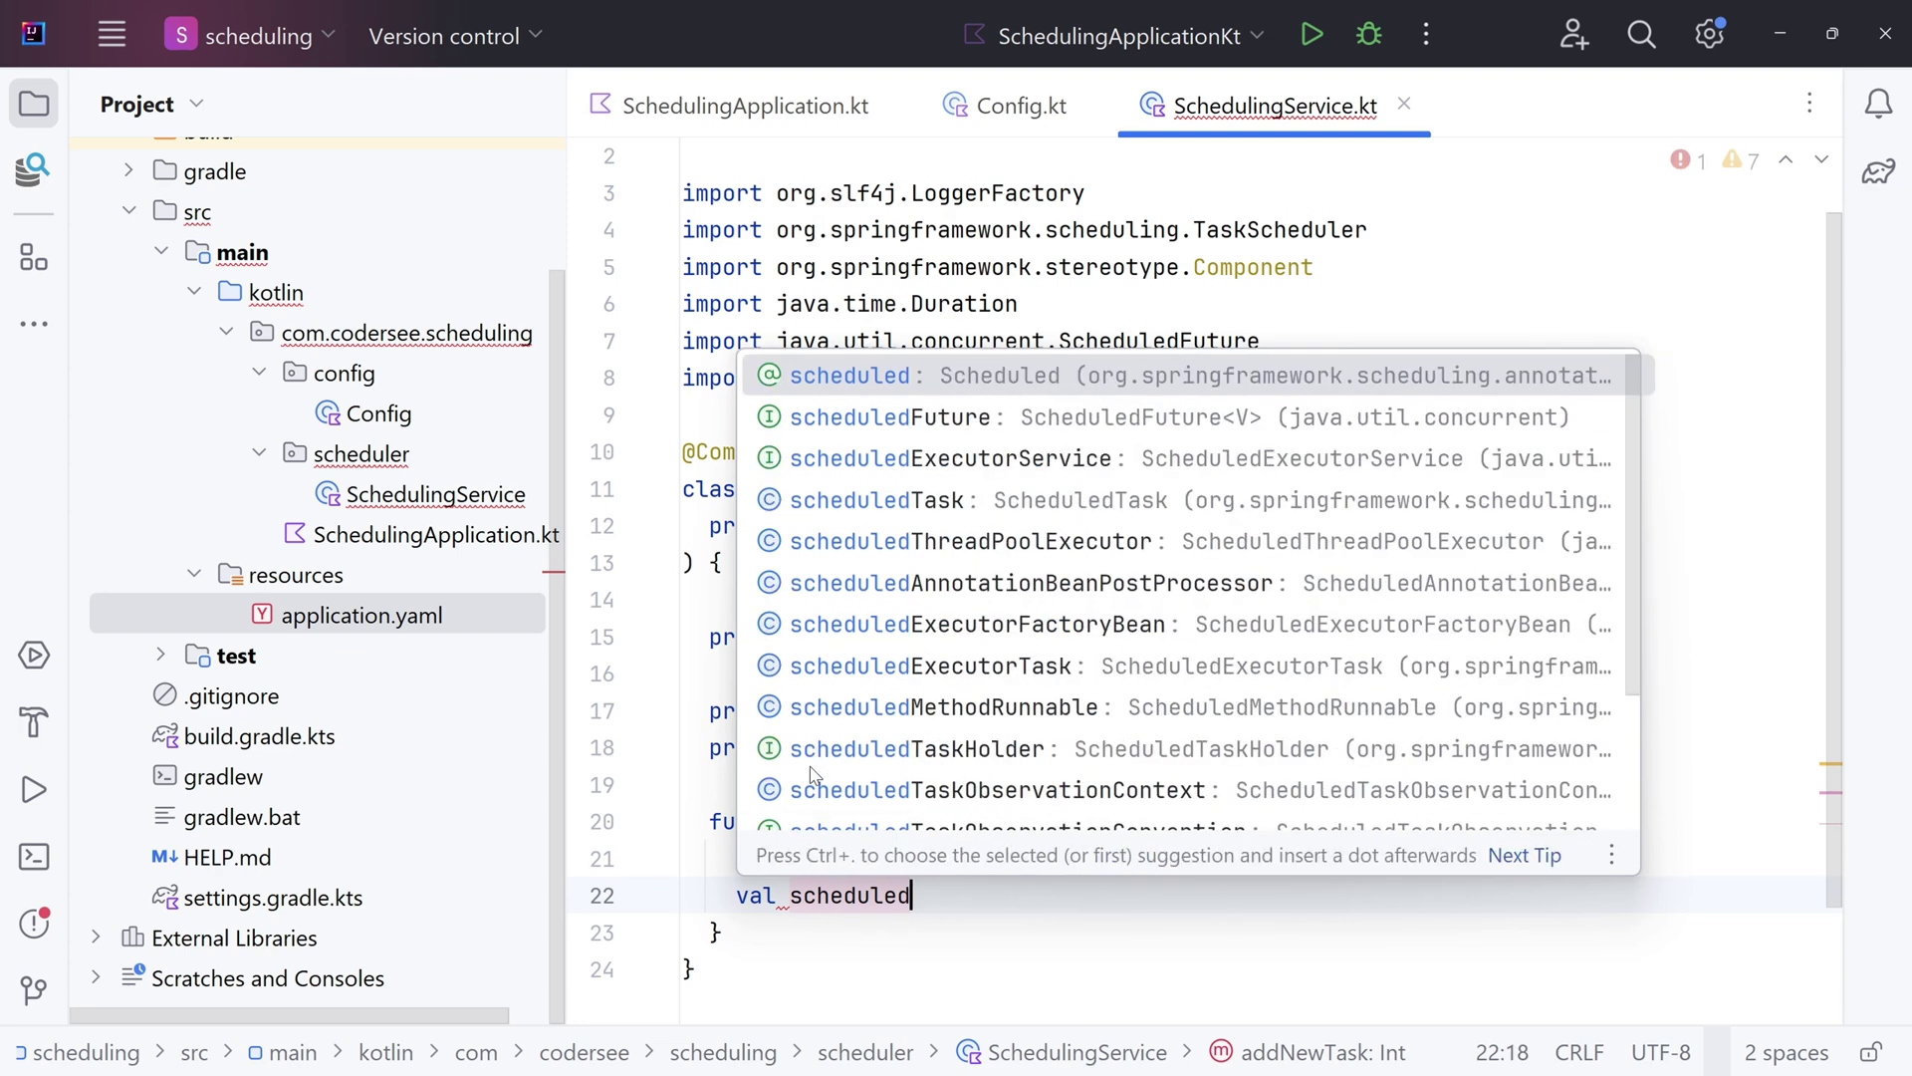
{"action": "type", "text": "Task"}
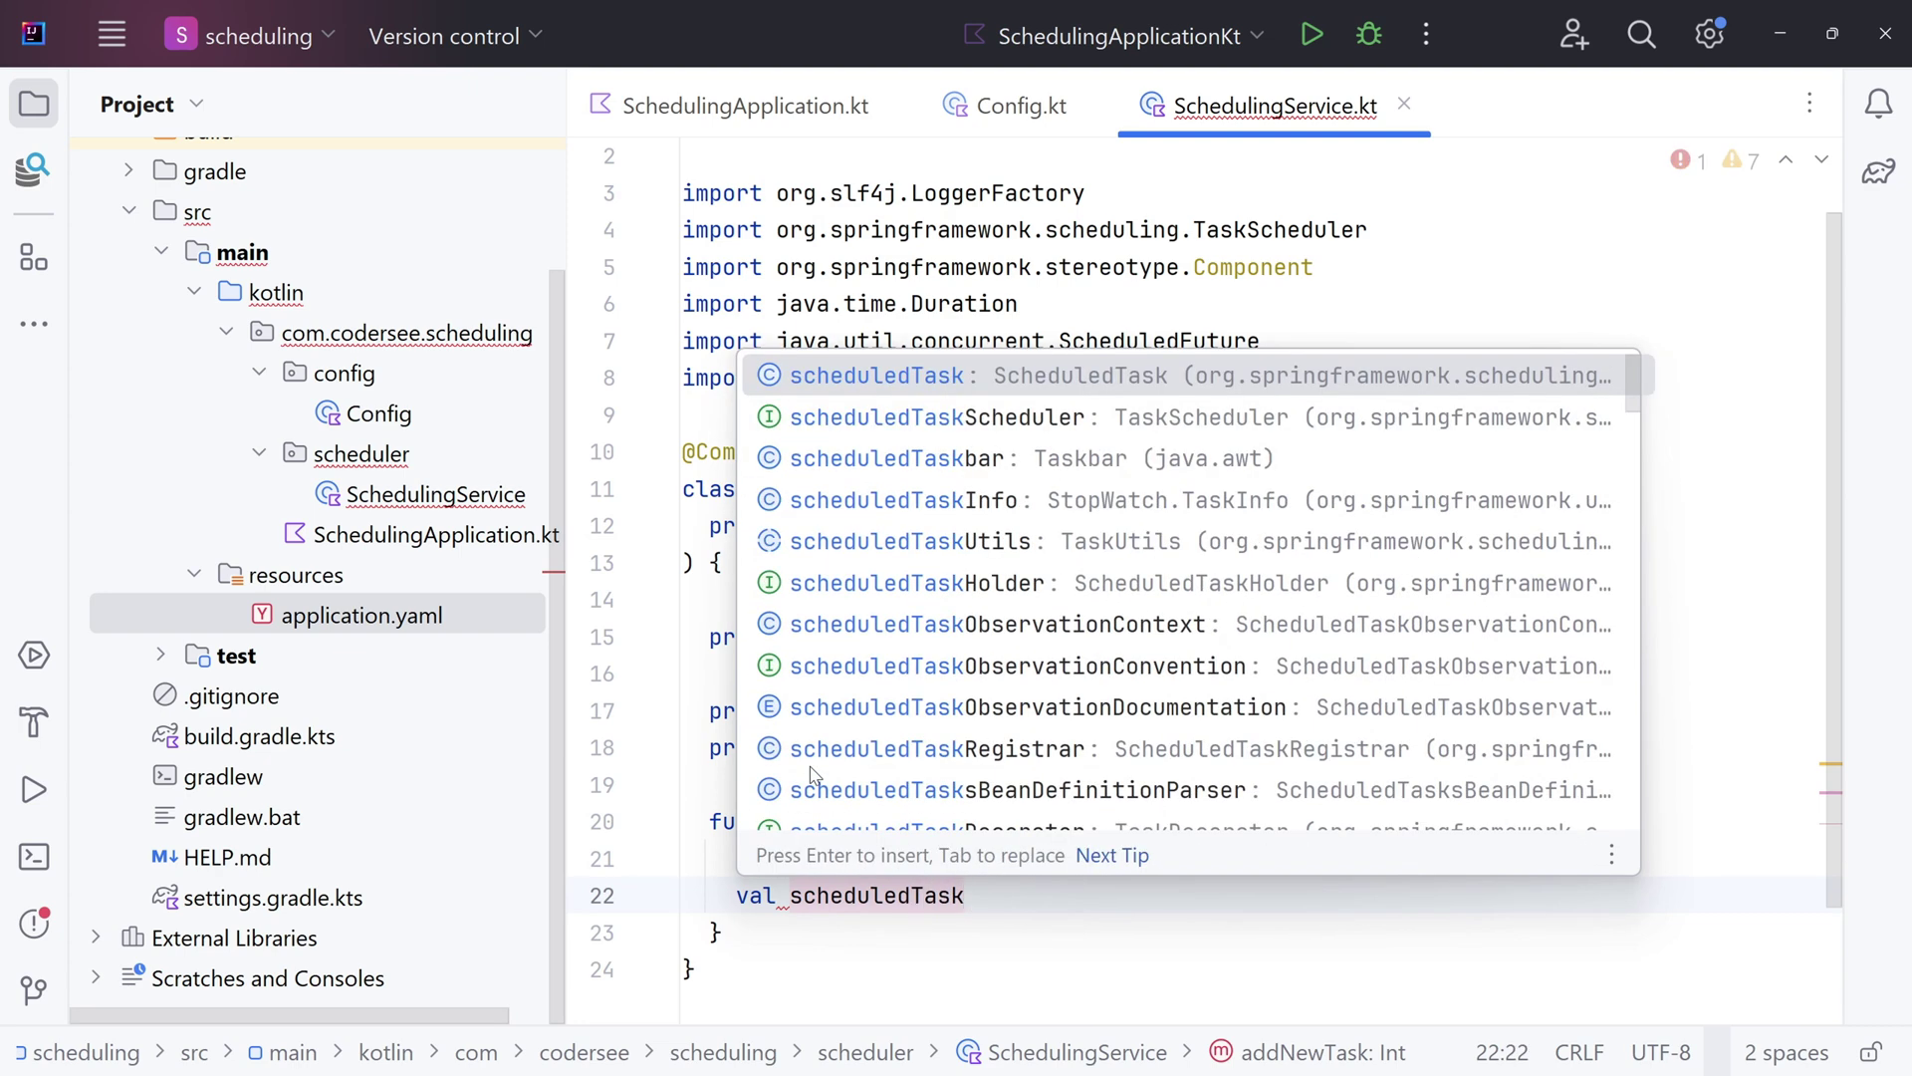
{"action": "type", "text": "Future = "}
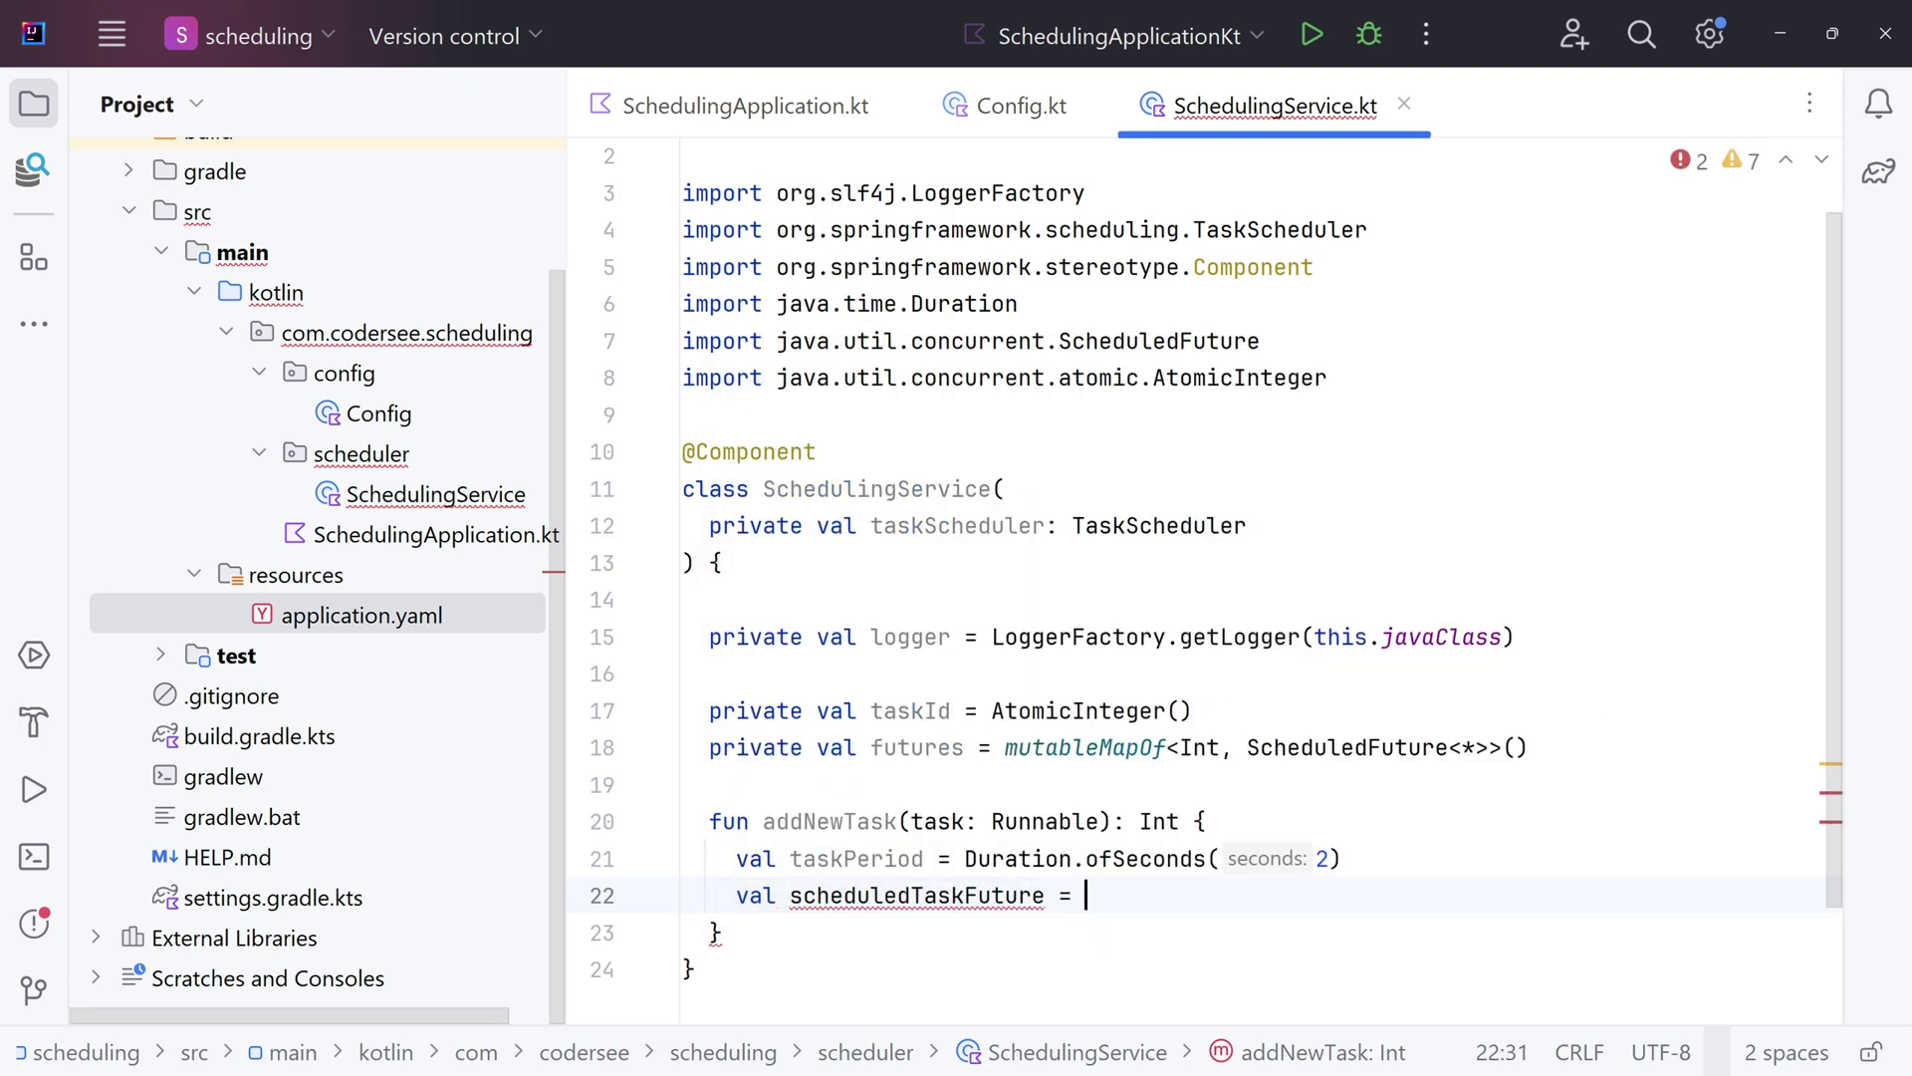
{"action": "type", "text": "sc"}
{"action": "key", "text": "Return"}
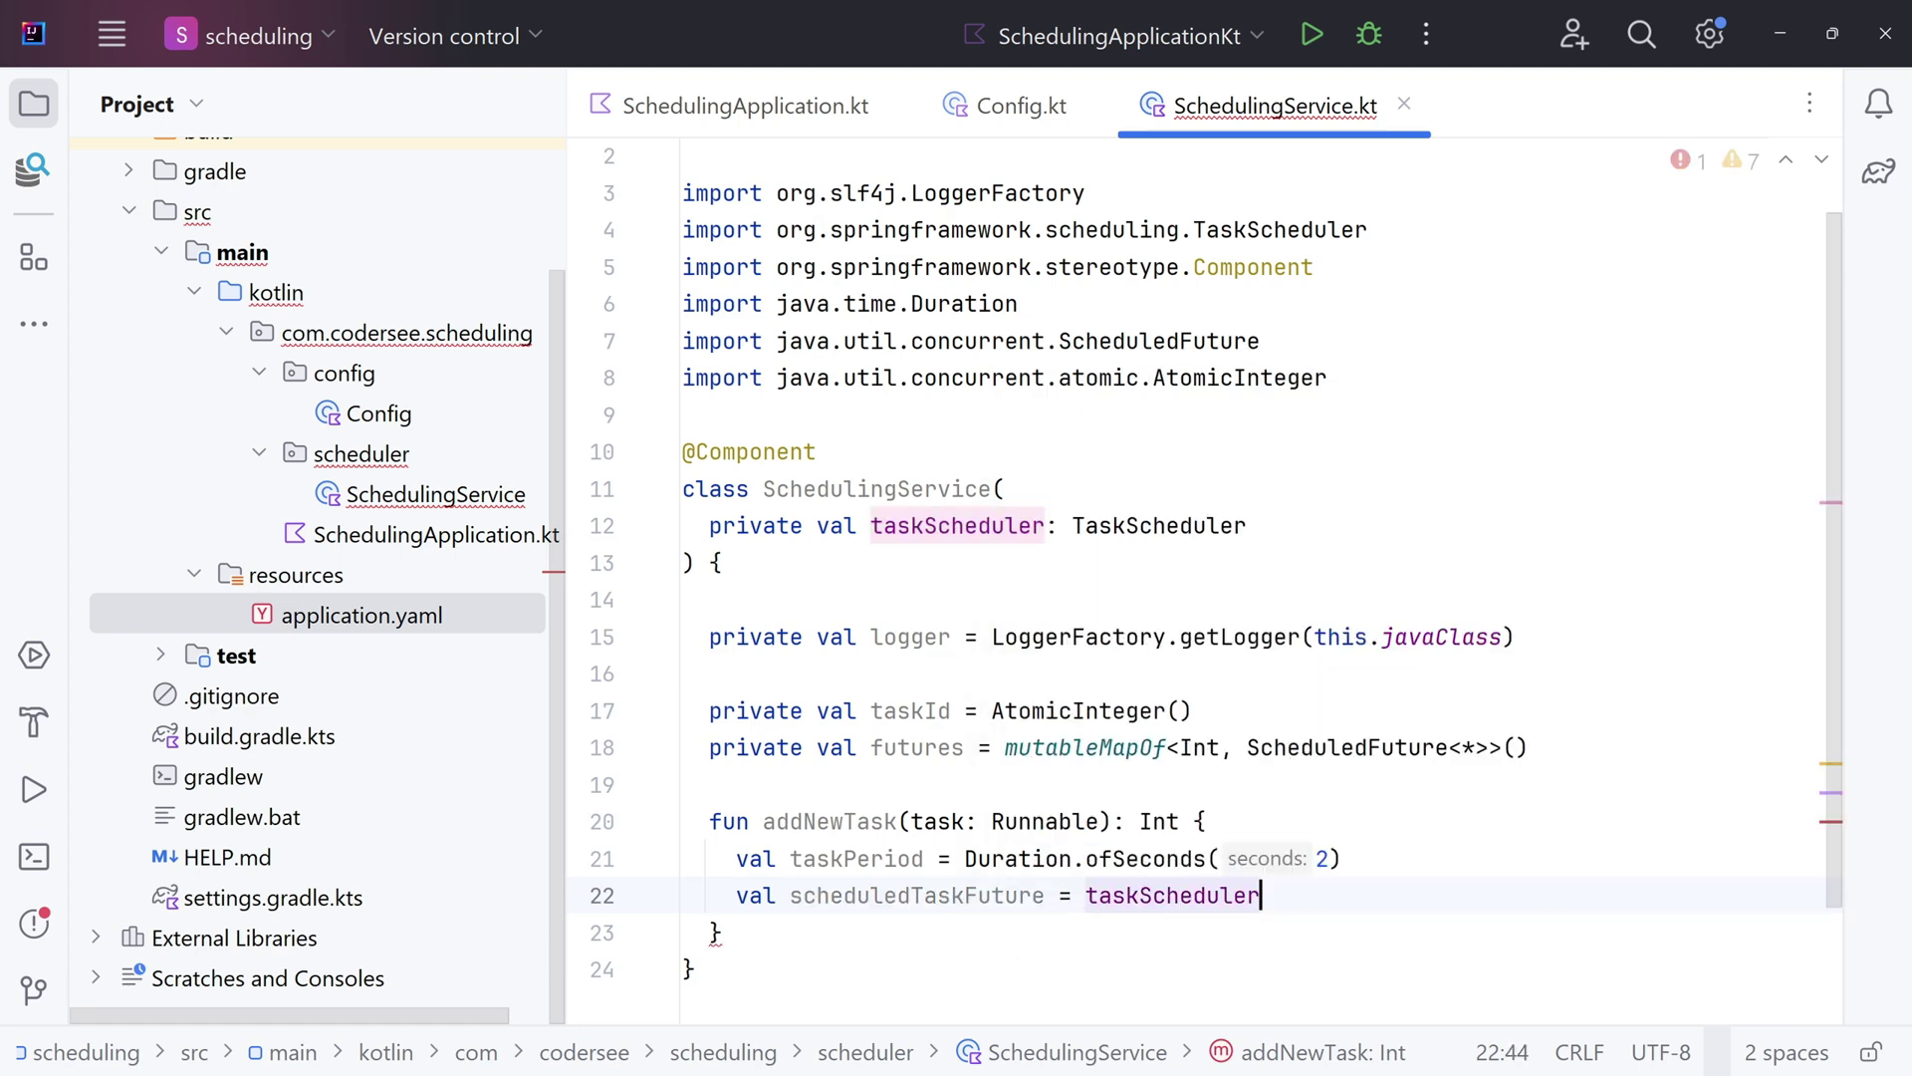
{"action": "type", "text": "."}
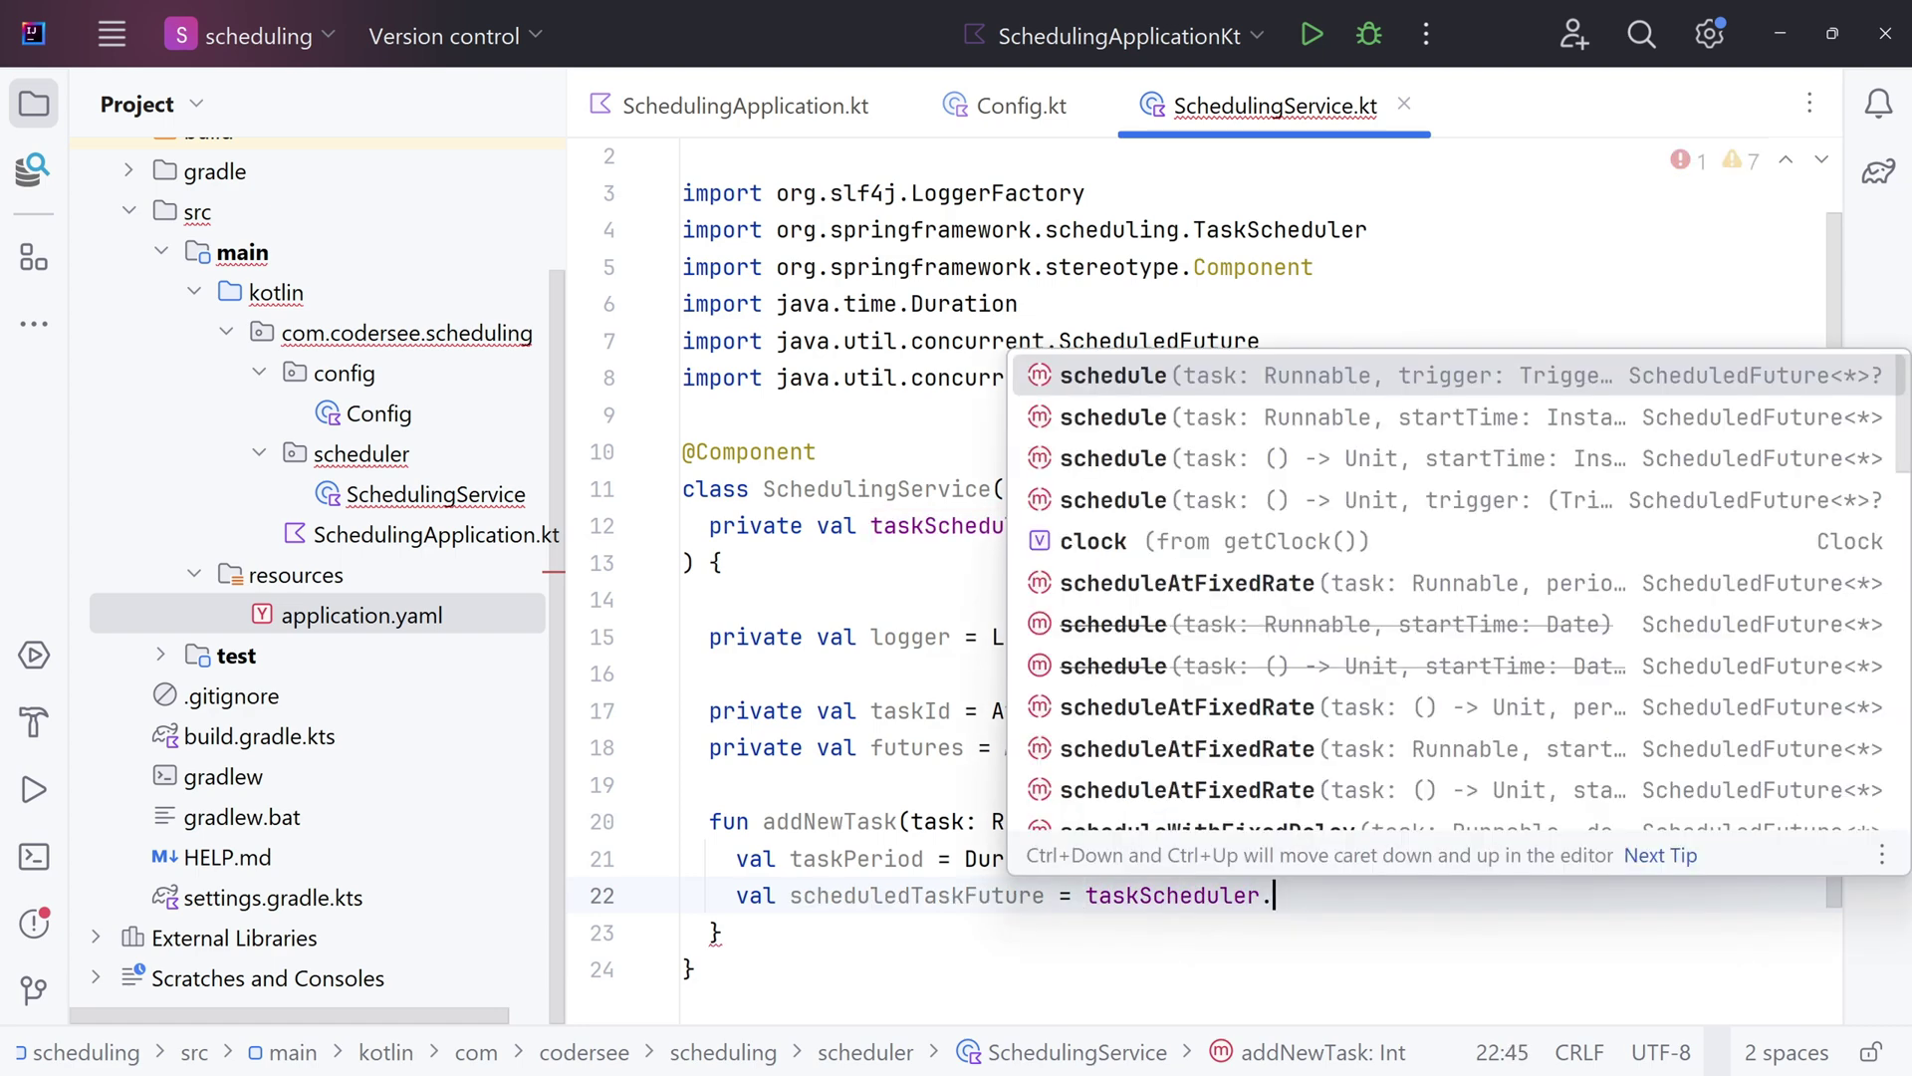
{"action": "type", "text": "scheduled"}
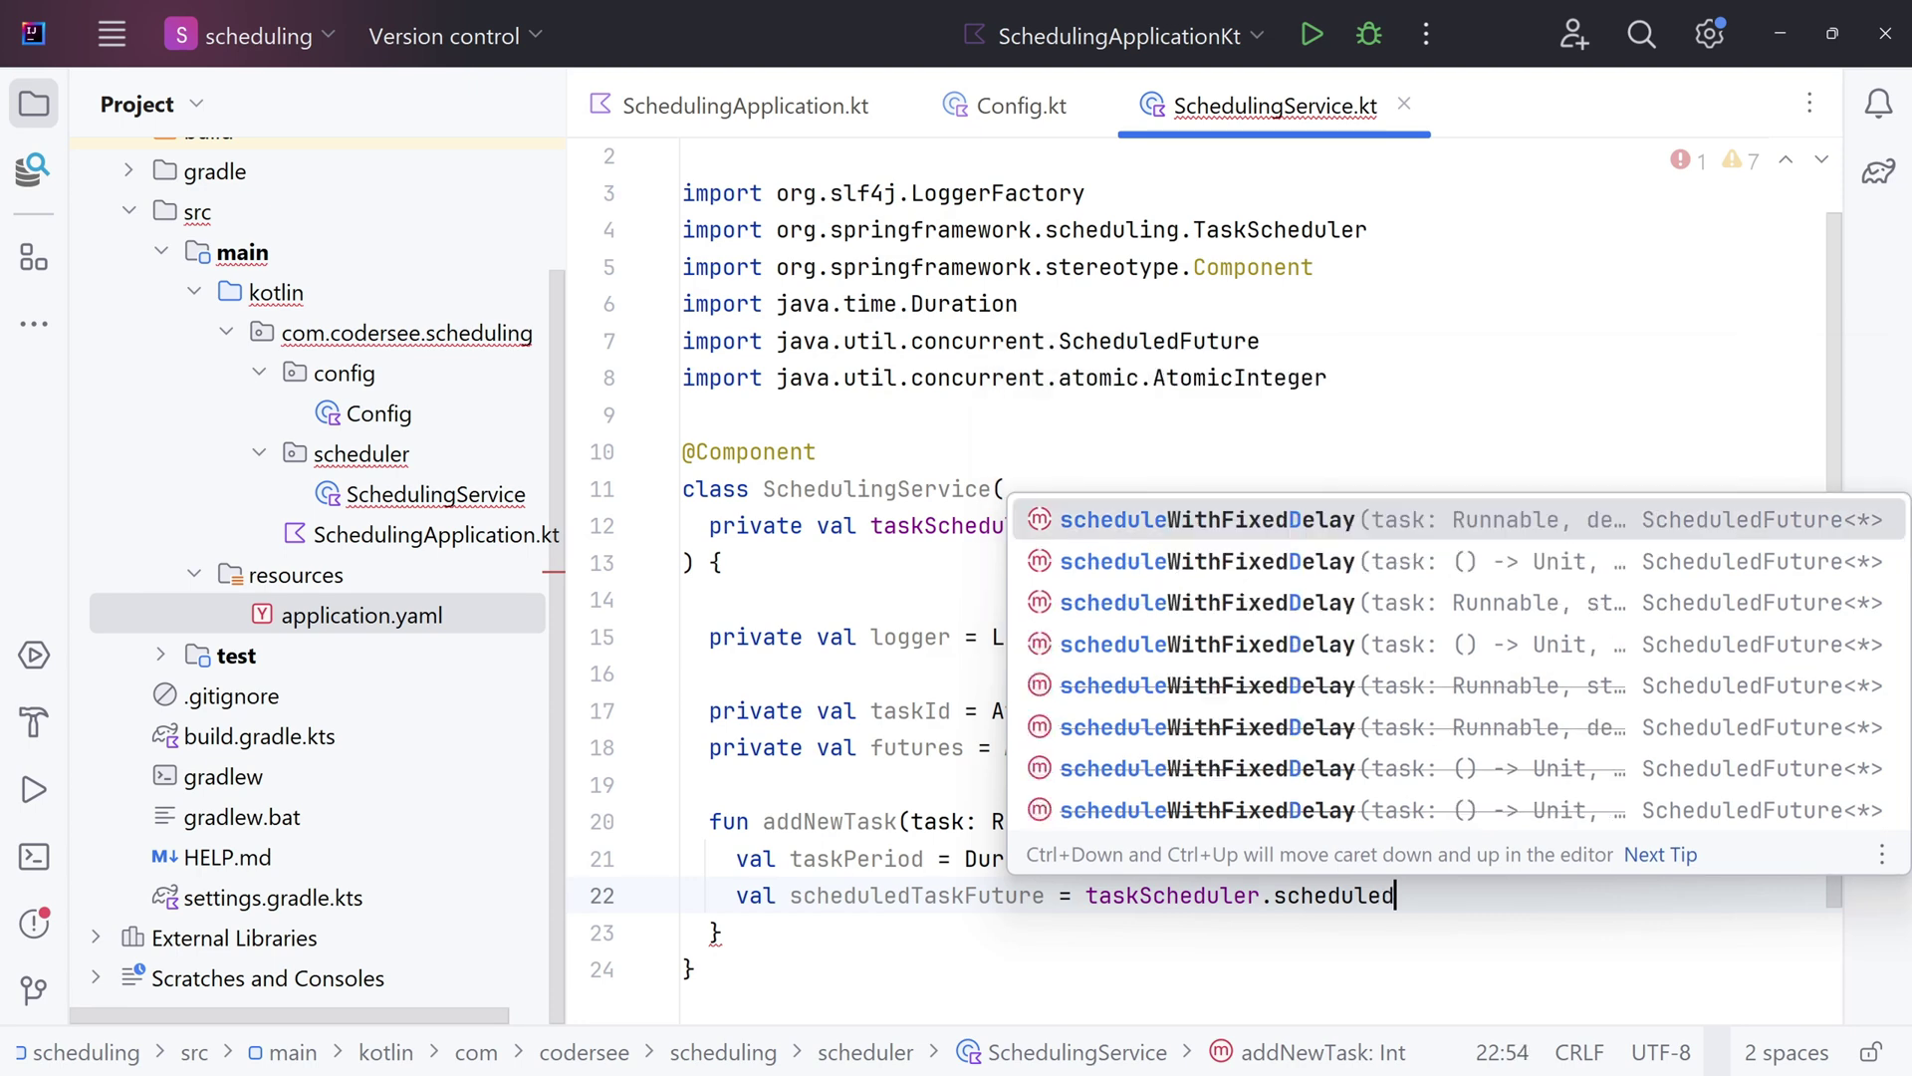
{"action": "key", "text": "BackSpace"}
{"action": "type", "text": "AtF"}
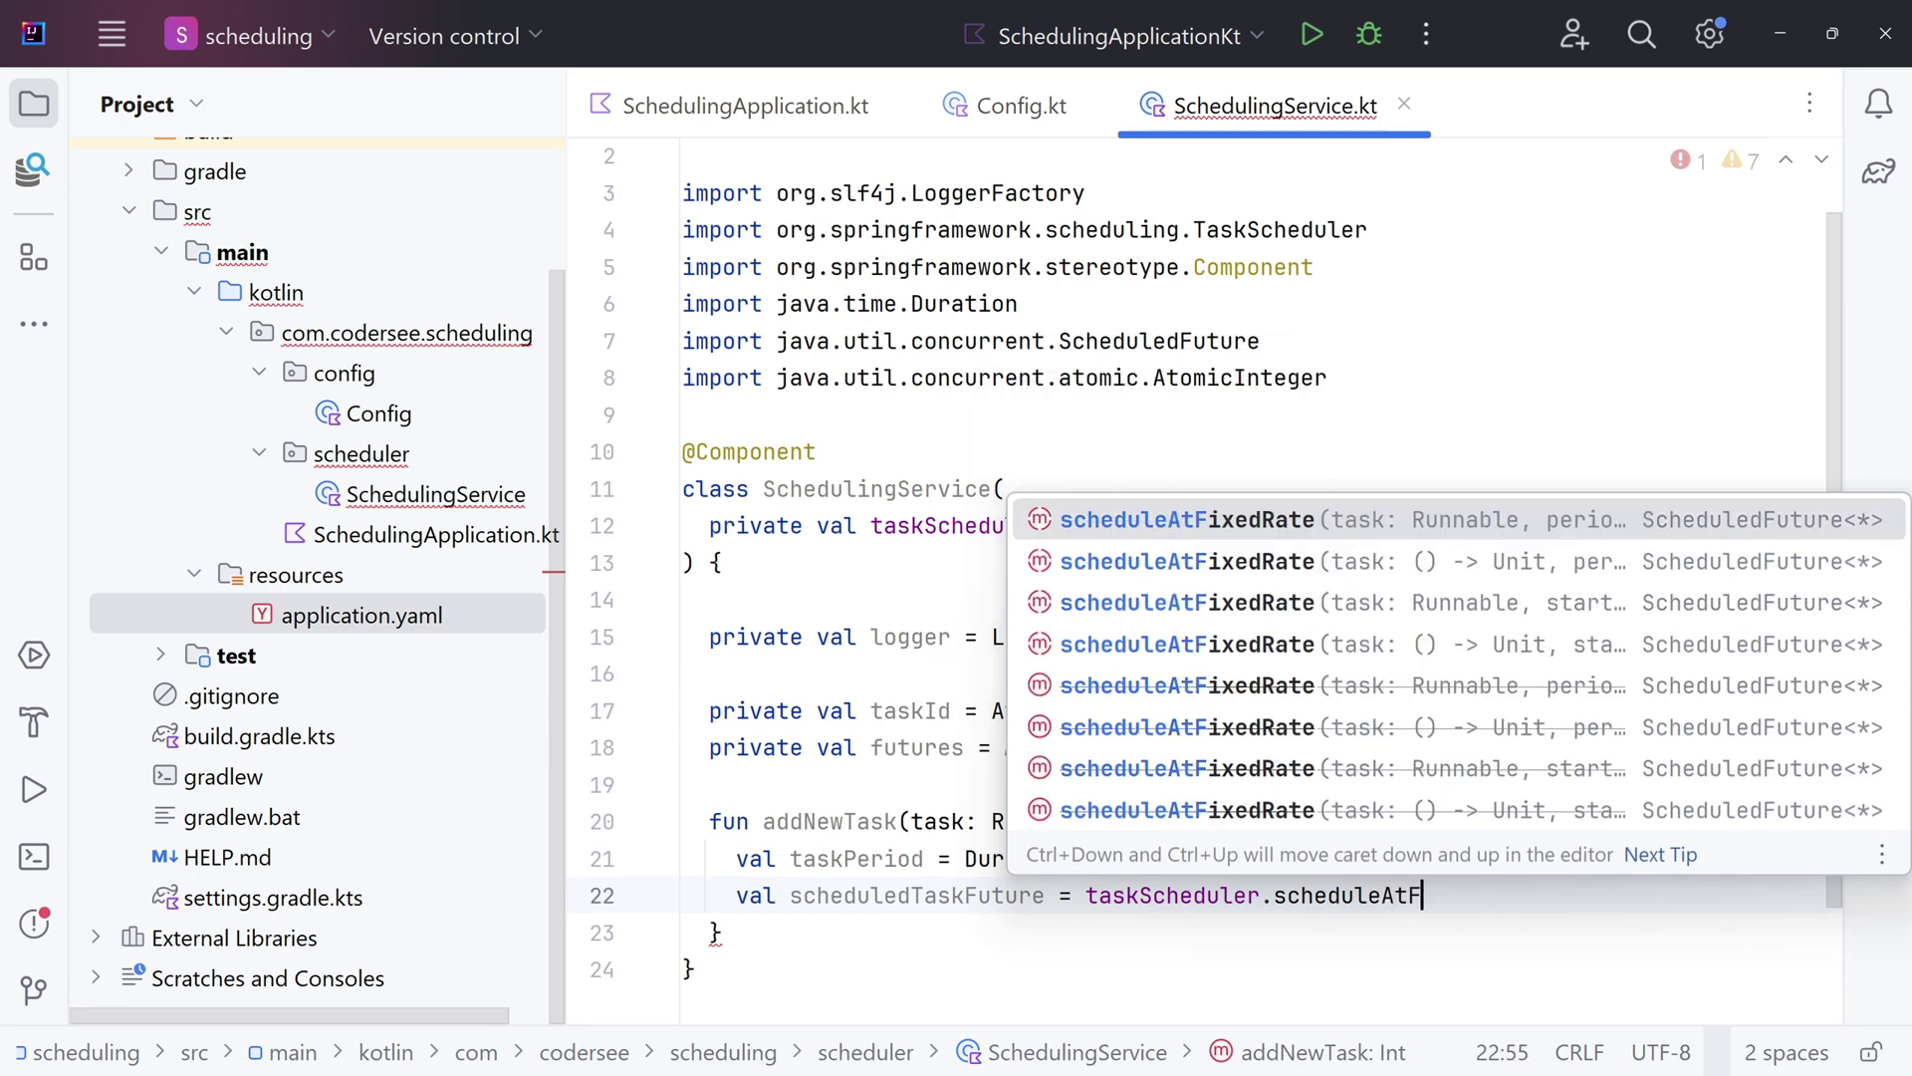
{"action": "type", "text": "ixe"}
{"action": "key", "text": "Return"}
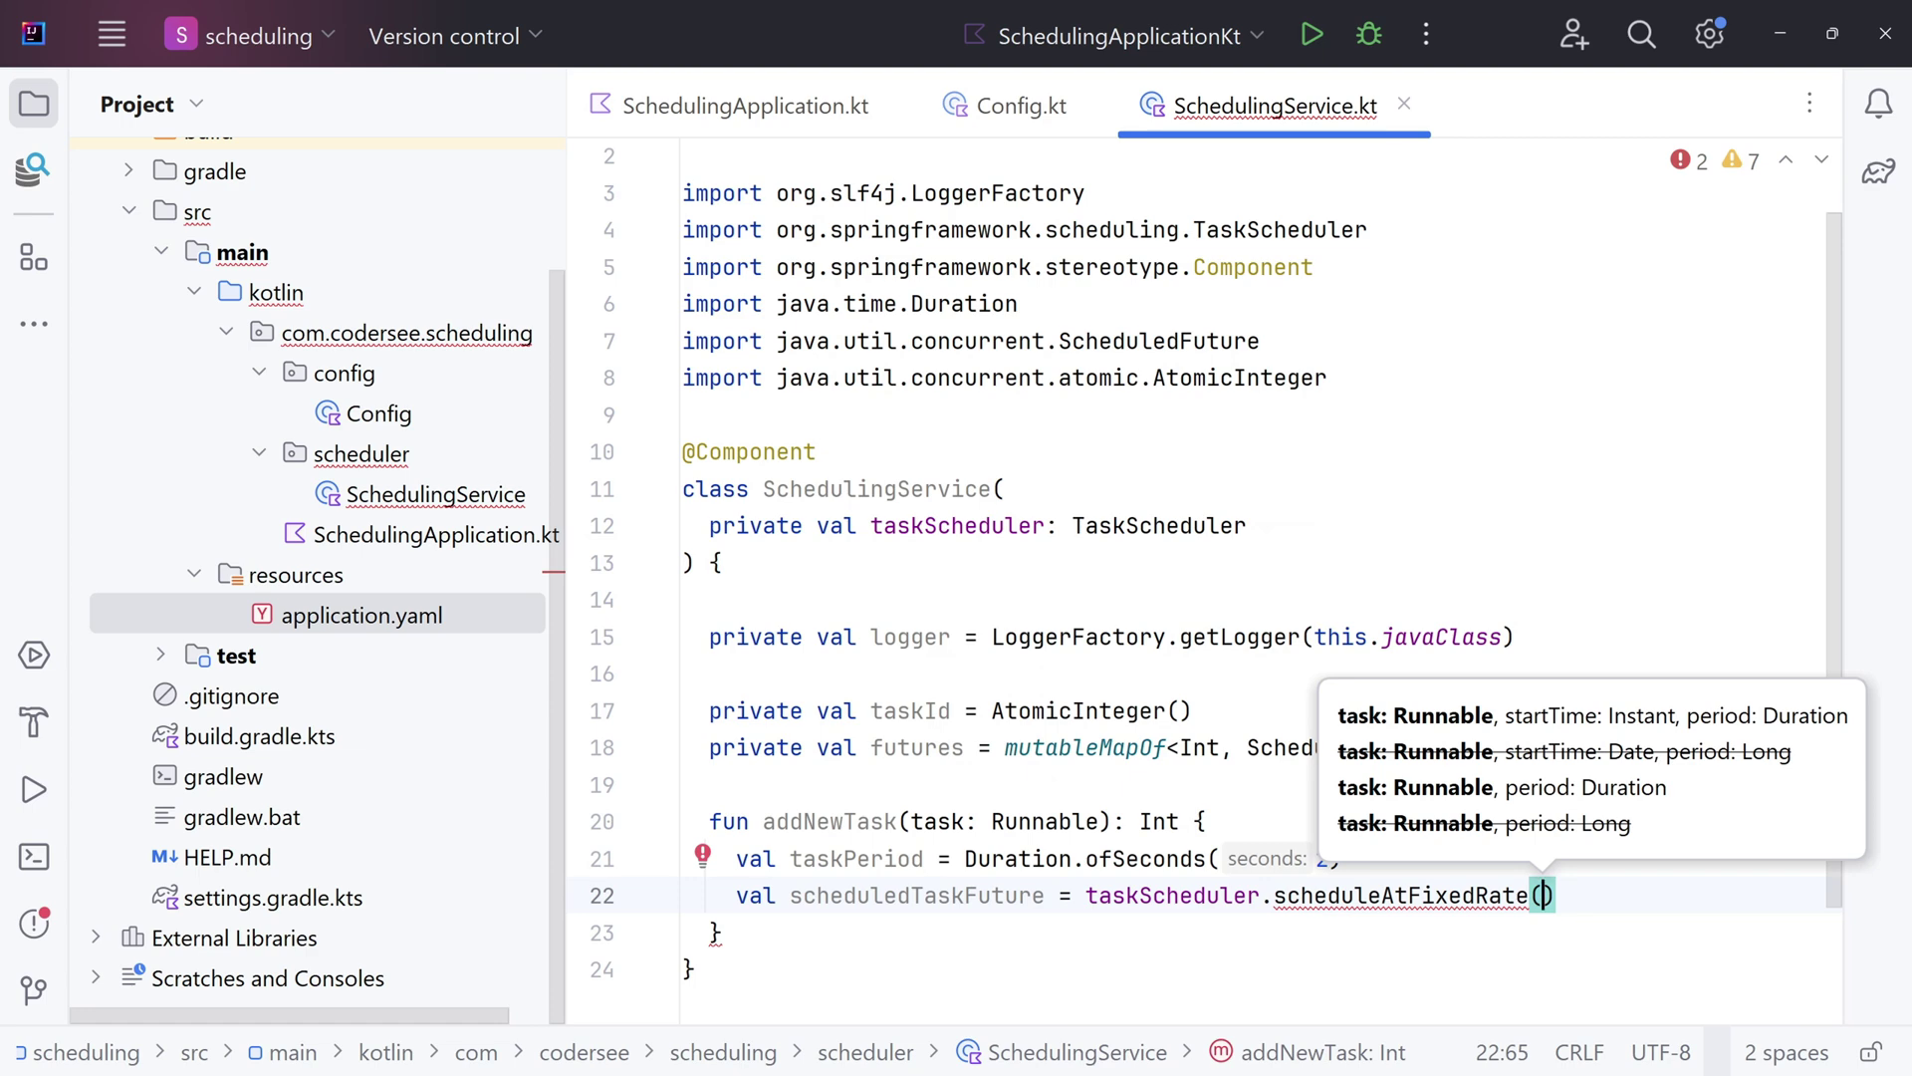
{"action": "key", "text": "Escape"}
{"action": "type", "text": "ta"}
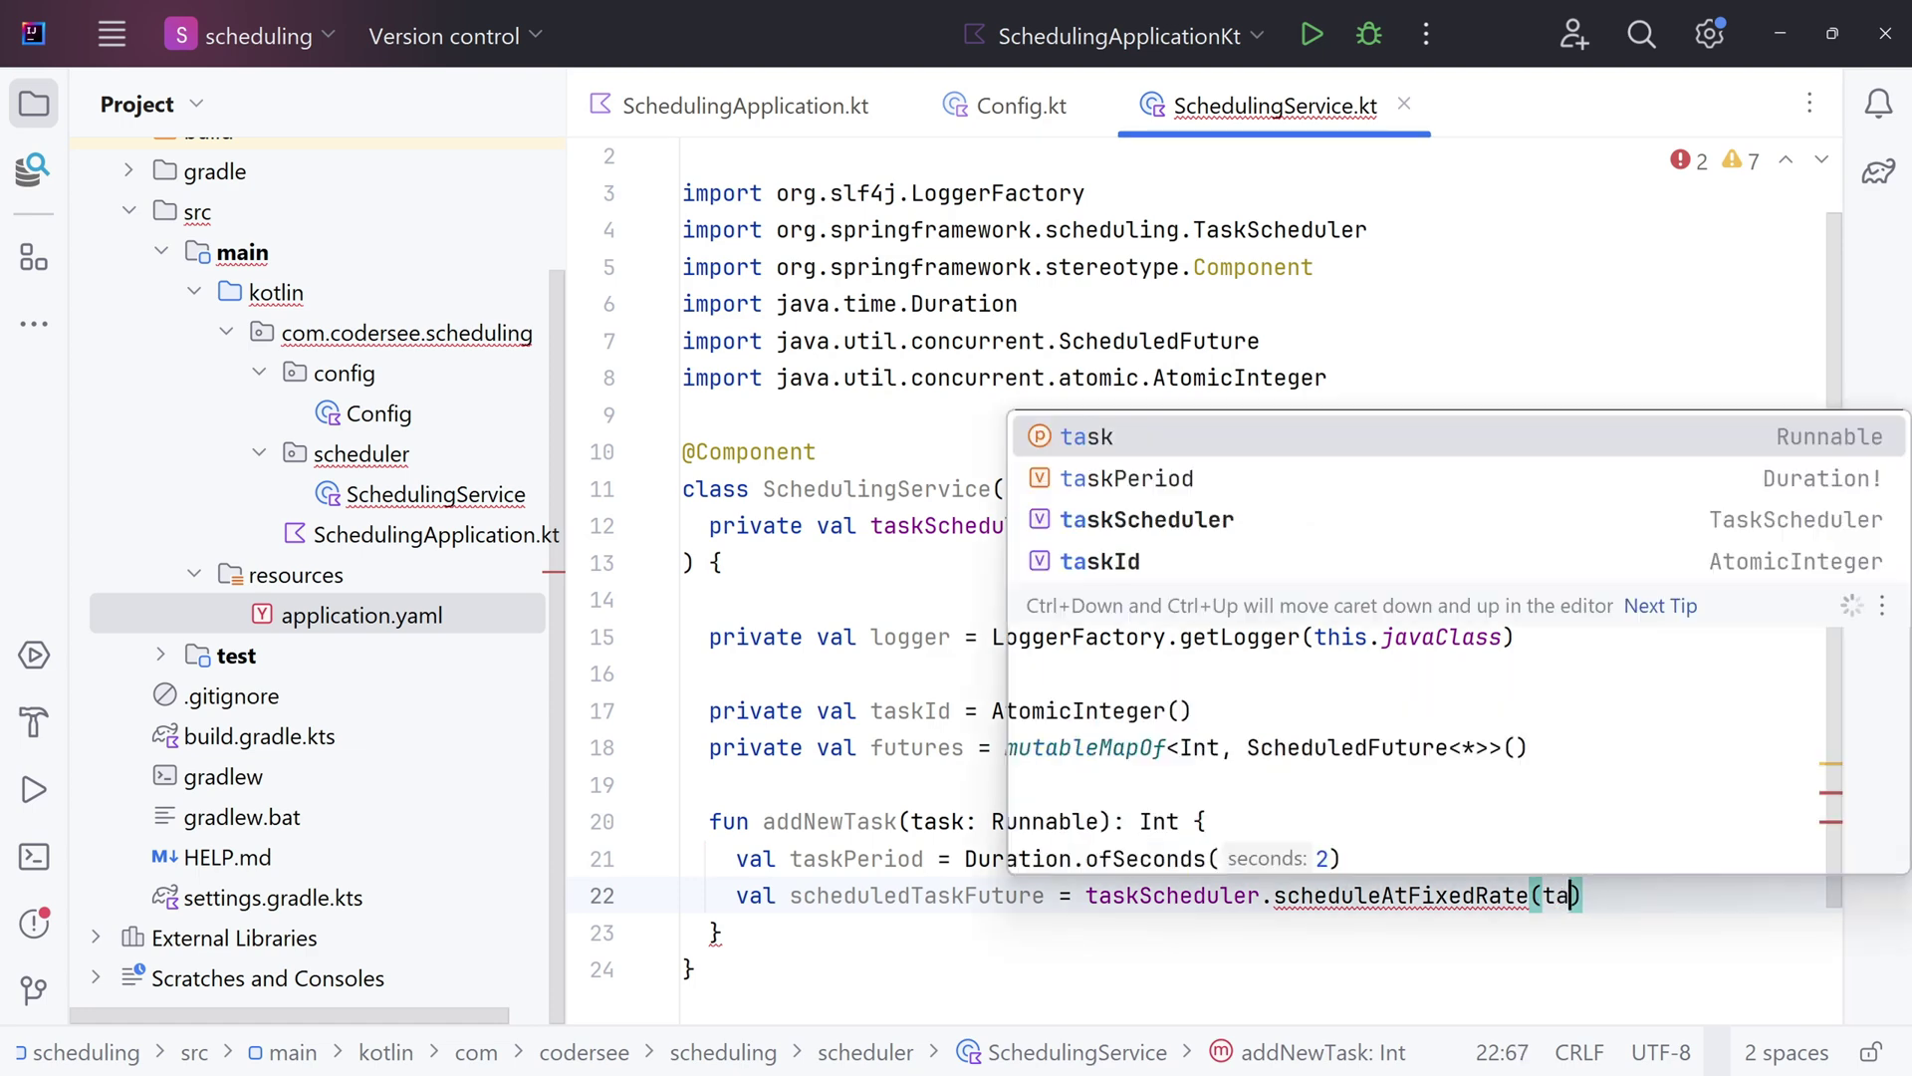
{"action": "key", "text": "Return"}
{"action": "type", "text": ", taskPeri"}
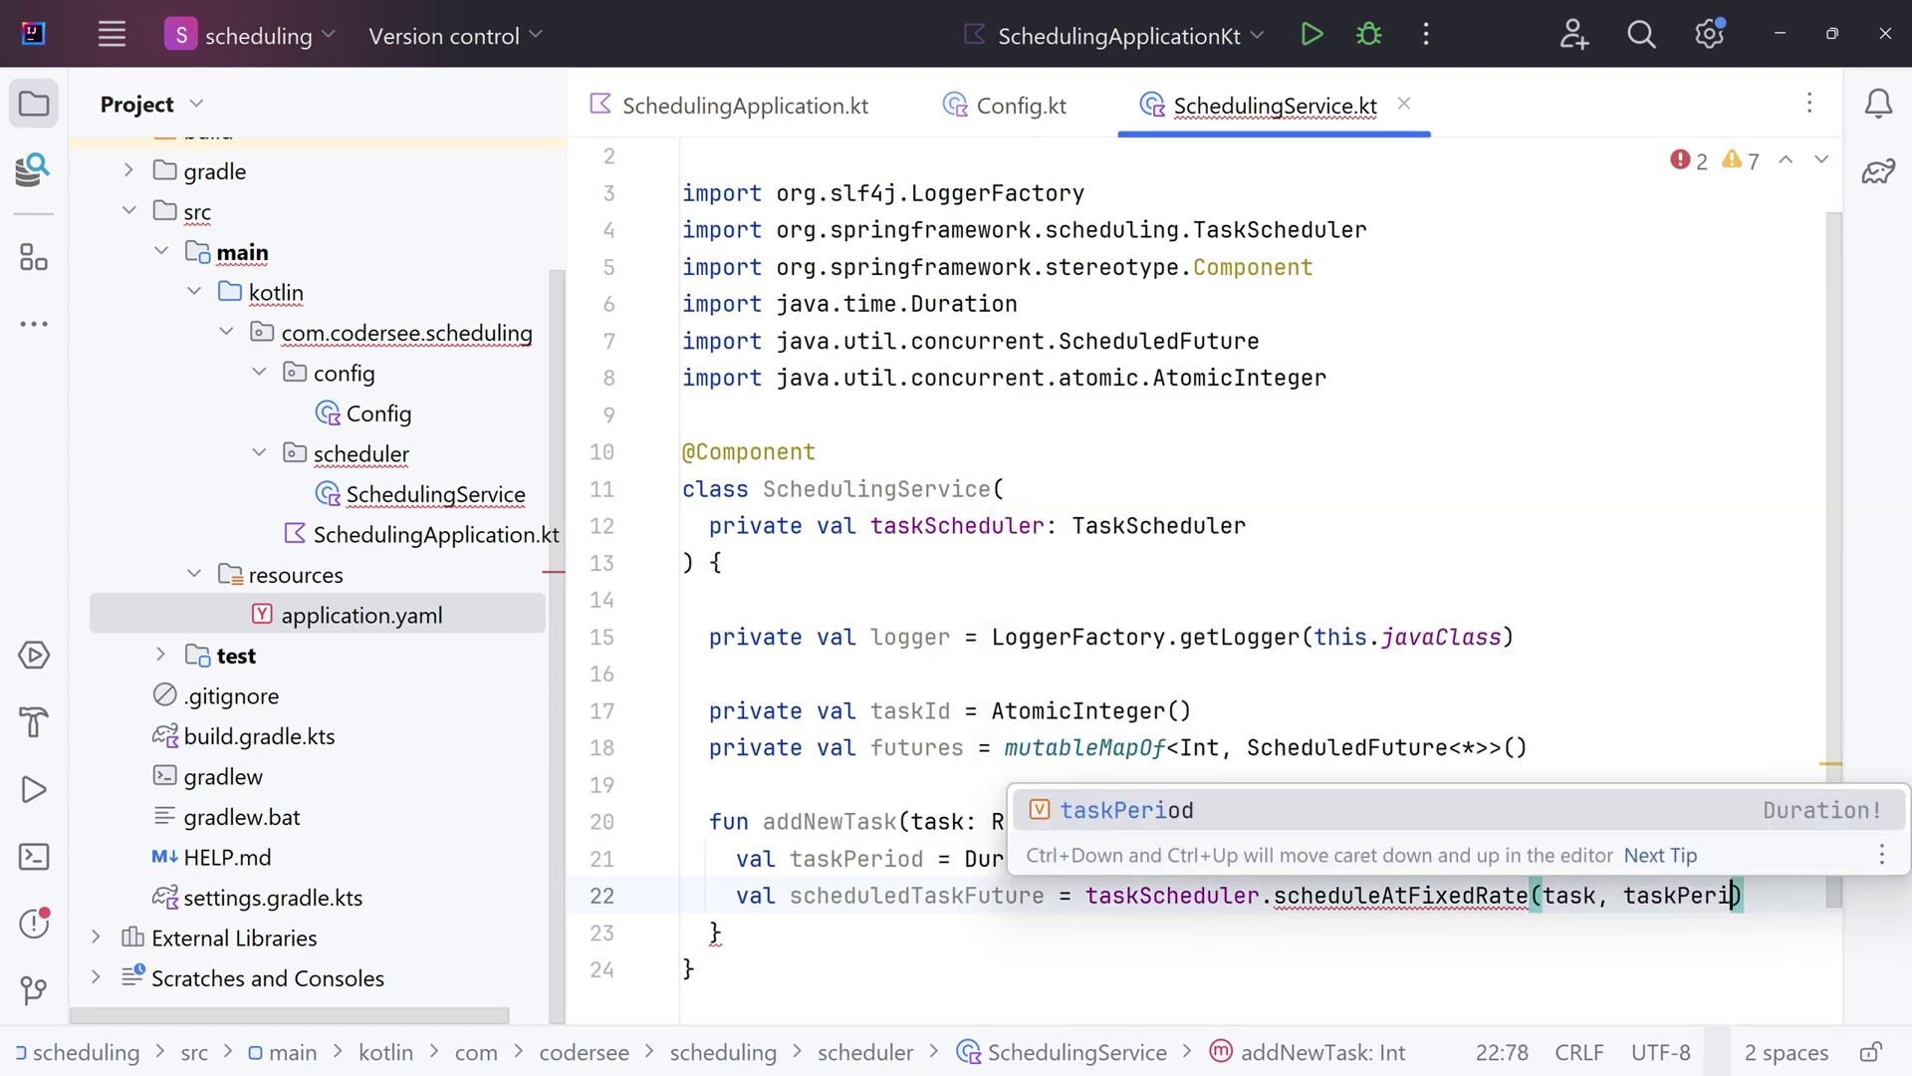
{"action": "key", "text": "Return"}
{"action": "type", "text": ")"}
{"action": "key", "text": "Return"}
{"action": "key", "text": "Return"}
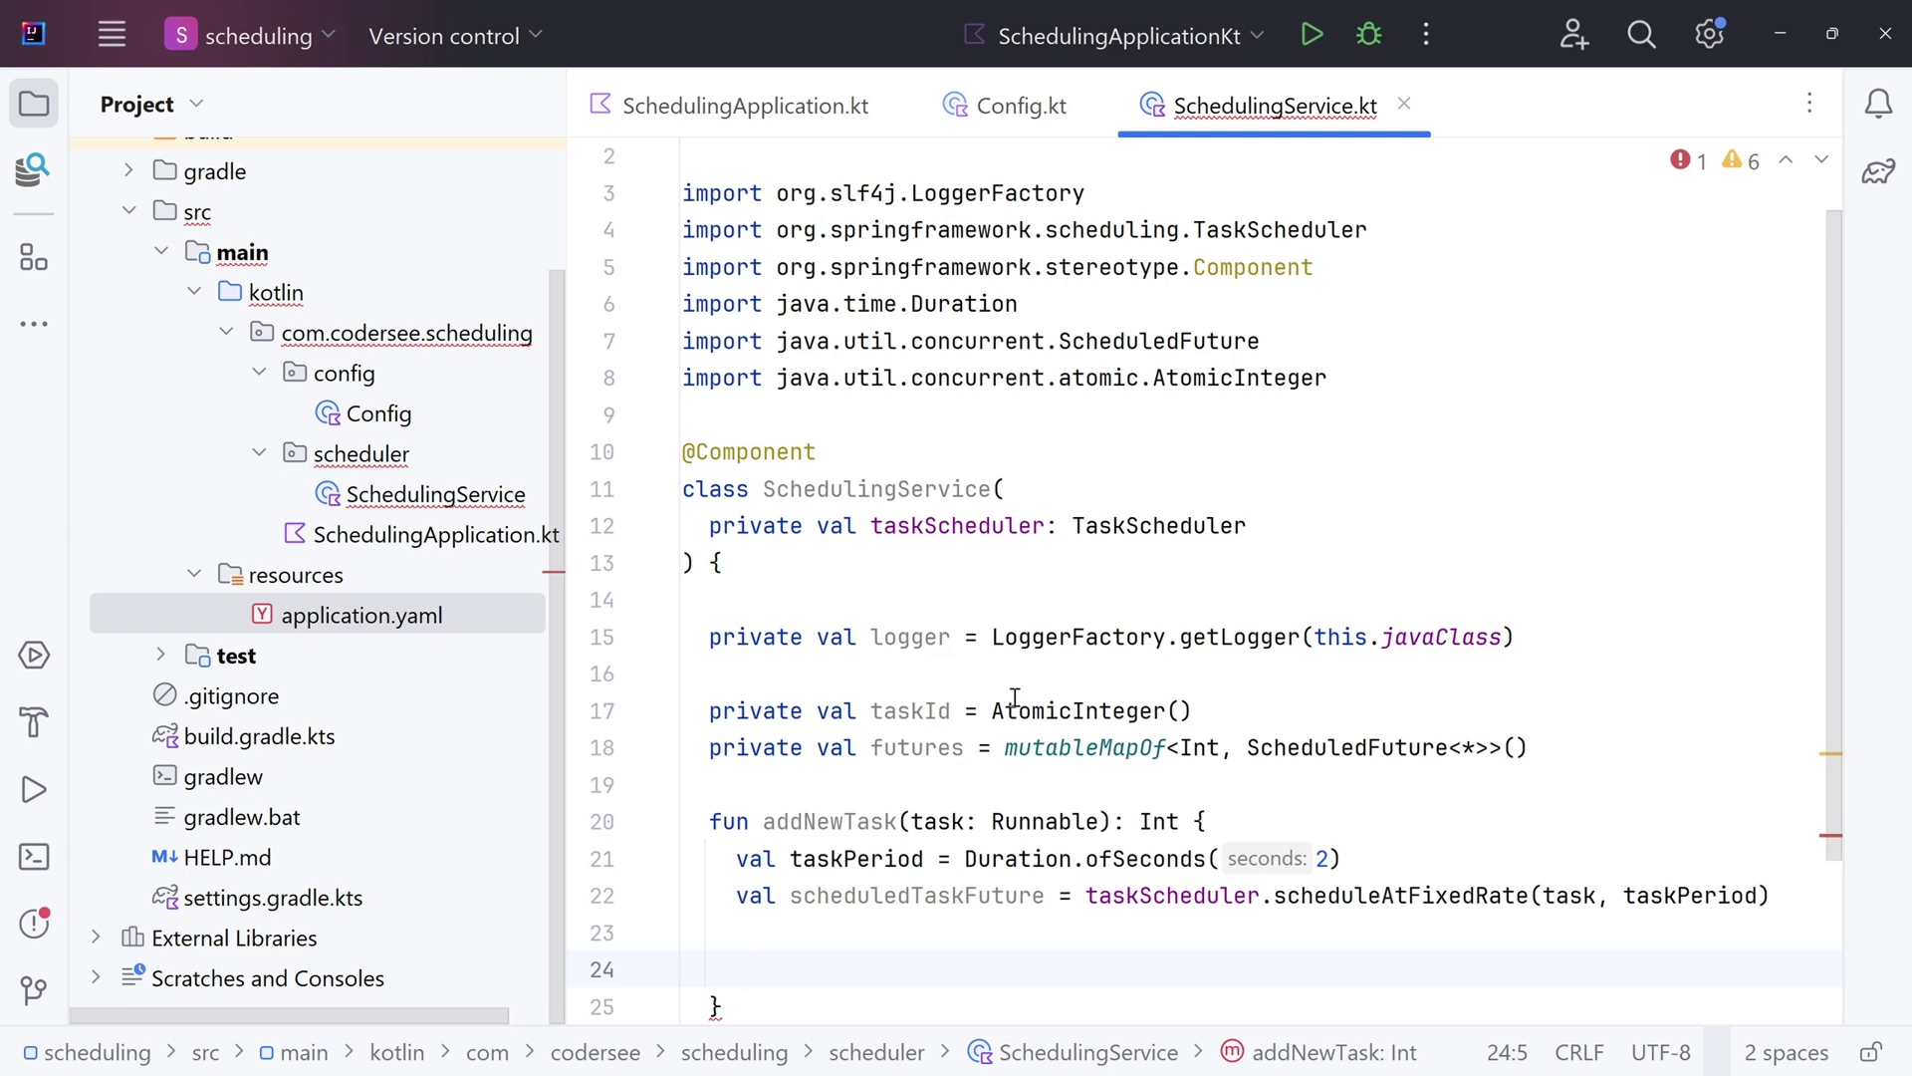
{"action": "mouse_move", "coordinate": [936, 822]}
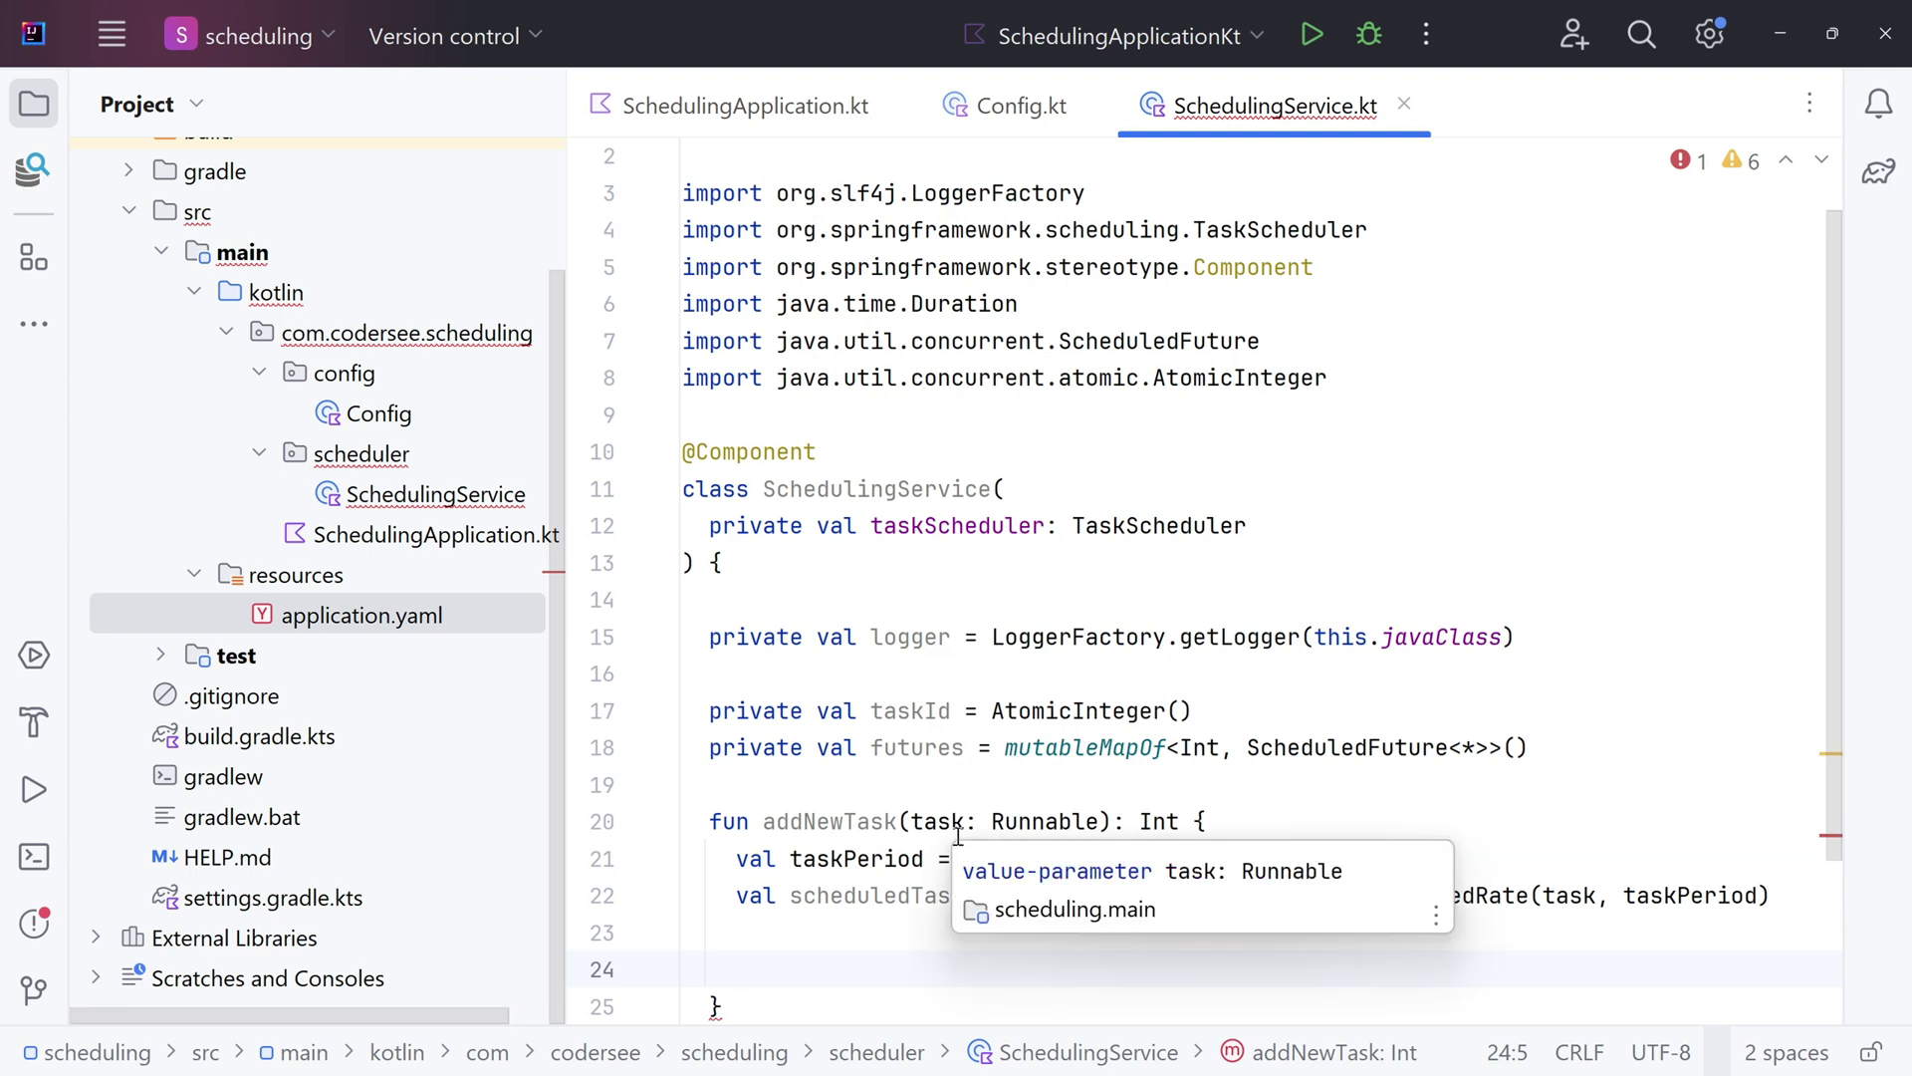
{"action": "type", "text": "val id = "}
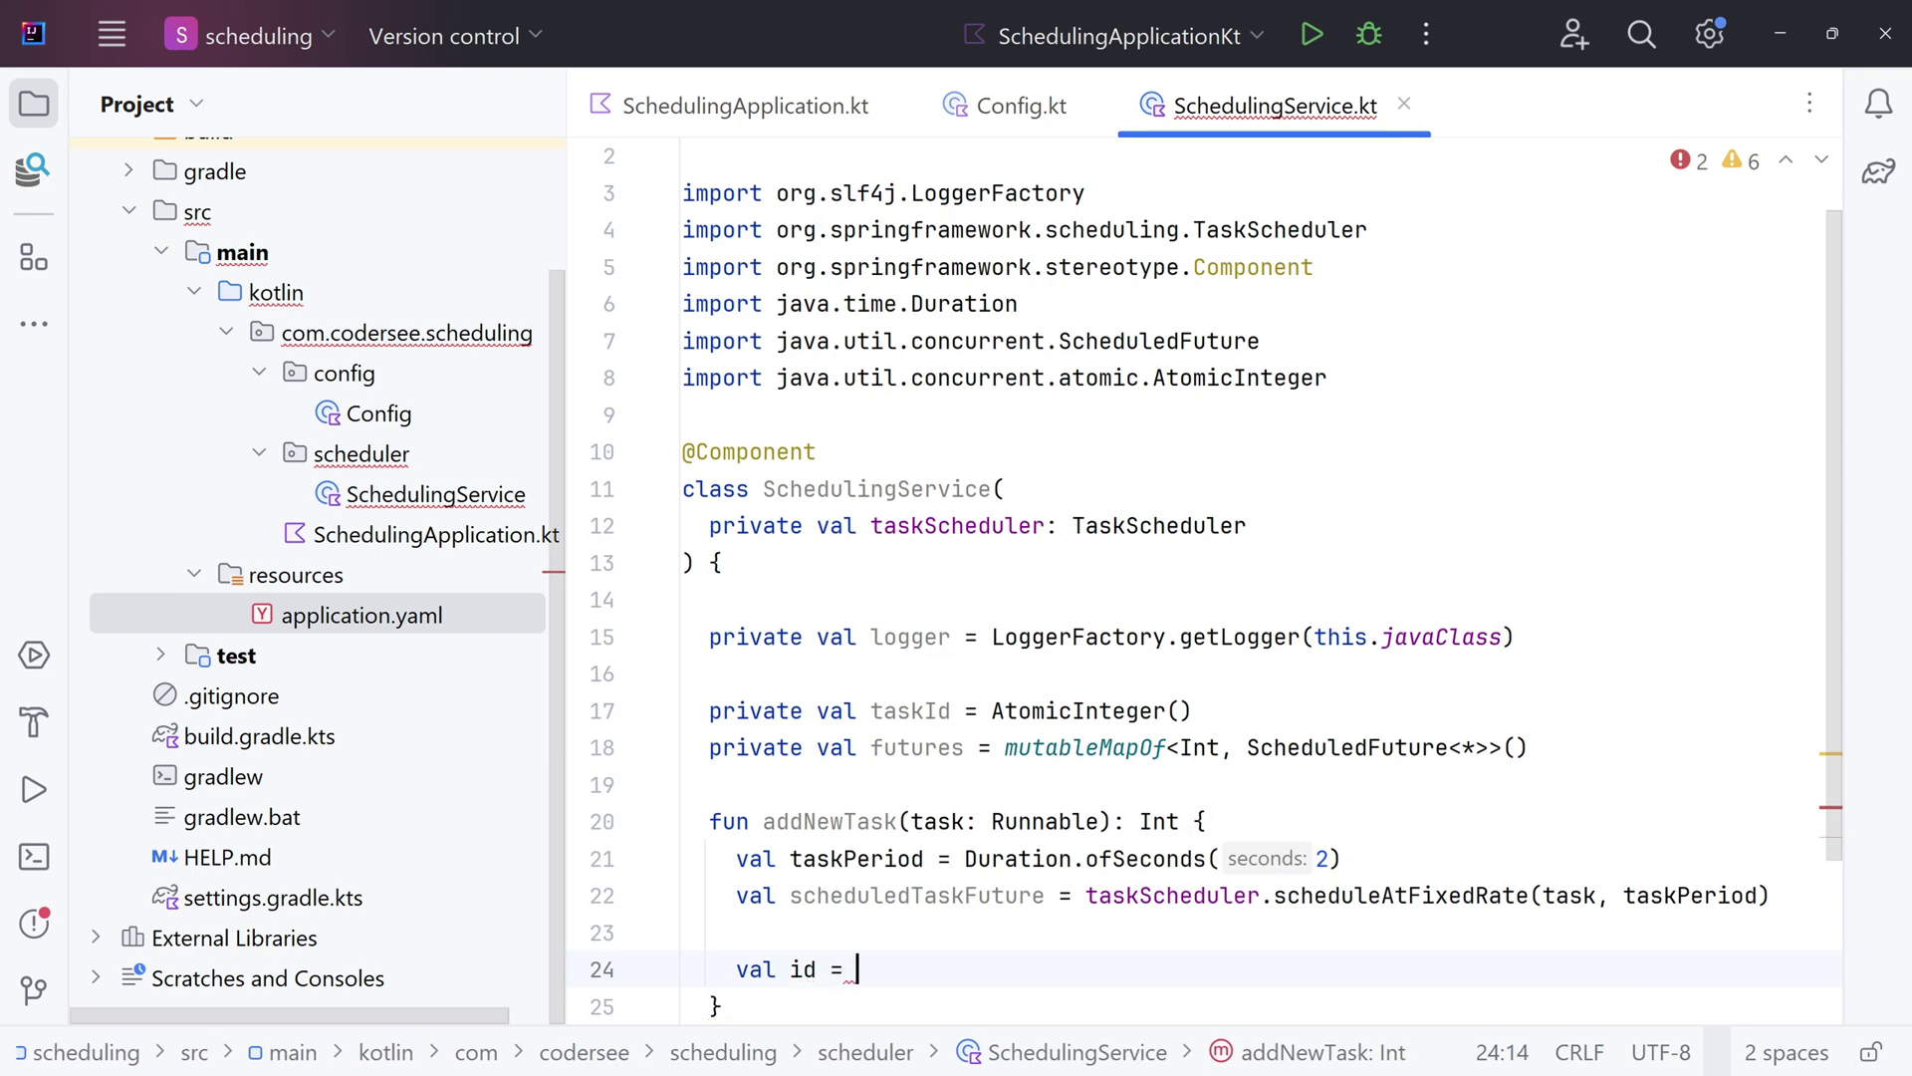
{"action": "type", "text": "ta"}
Step: Generate id via taskId.incrementAndGet(), store futures[id] = scheduledTaskFuture, and return id
{"action": "key", "text": "Return"}
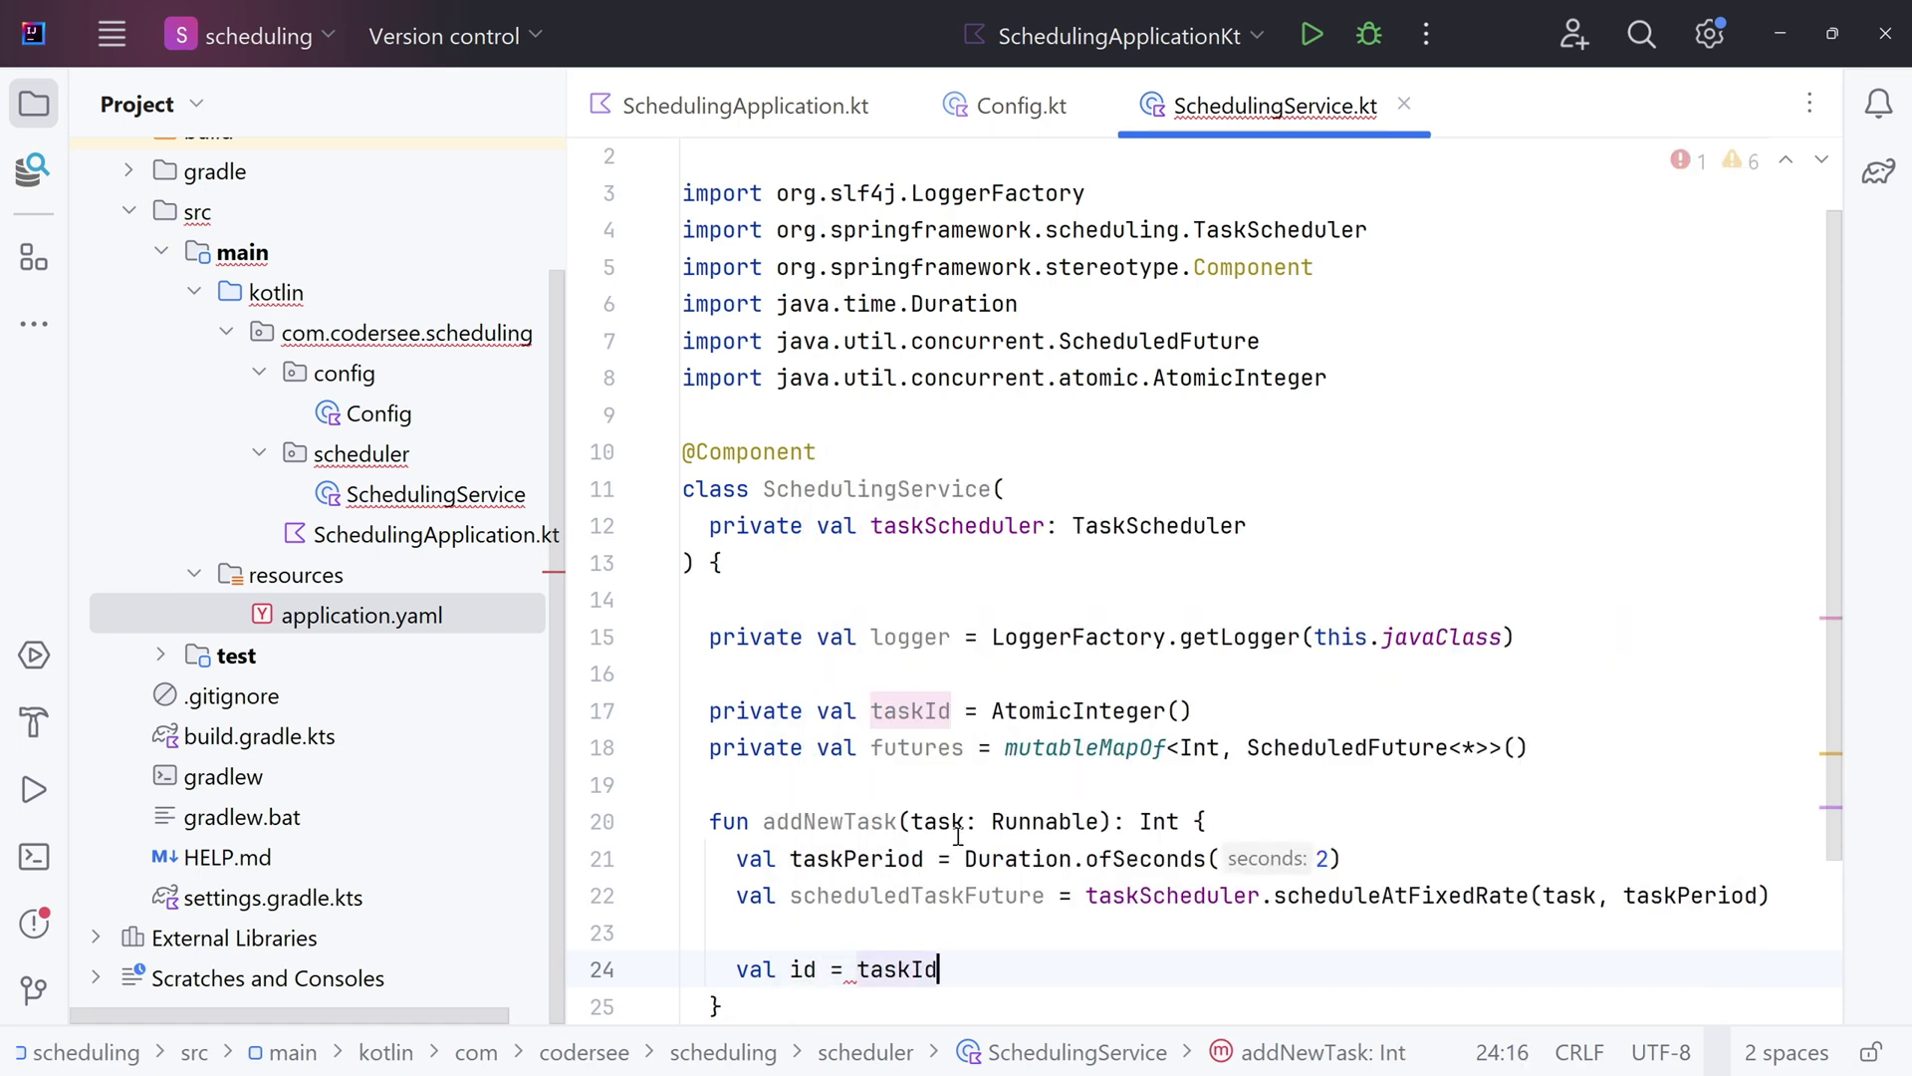
{"action": "type", "text": ".inc"}
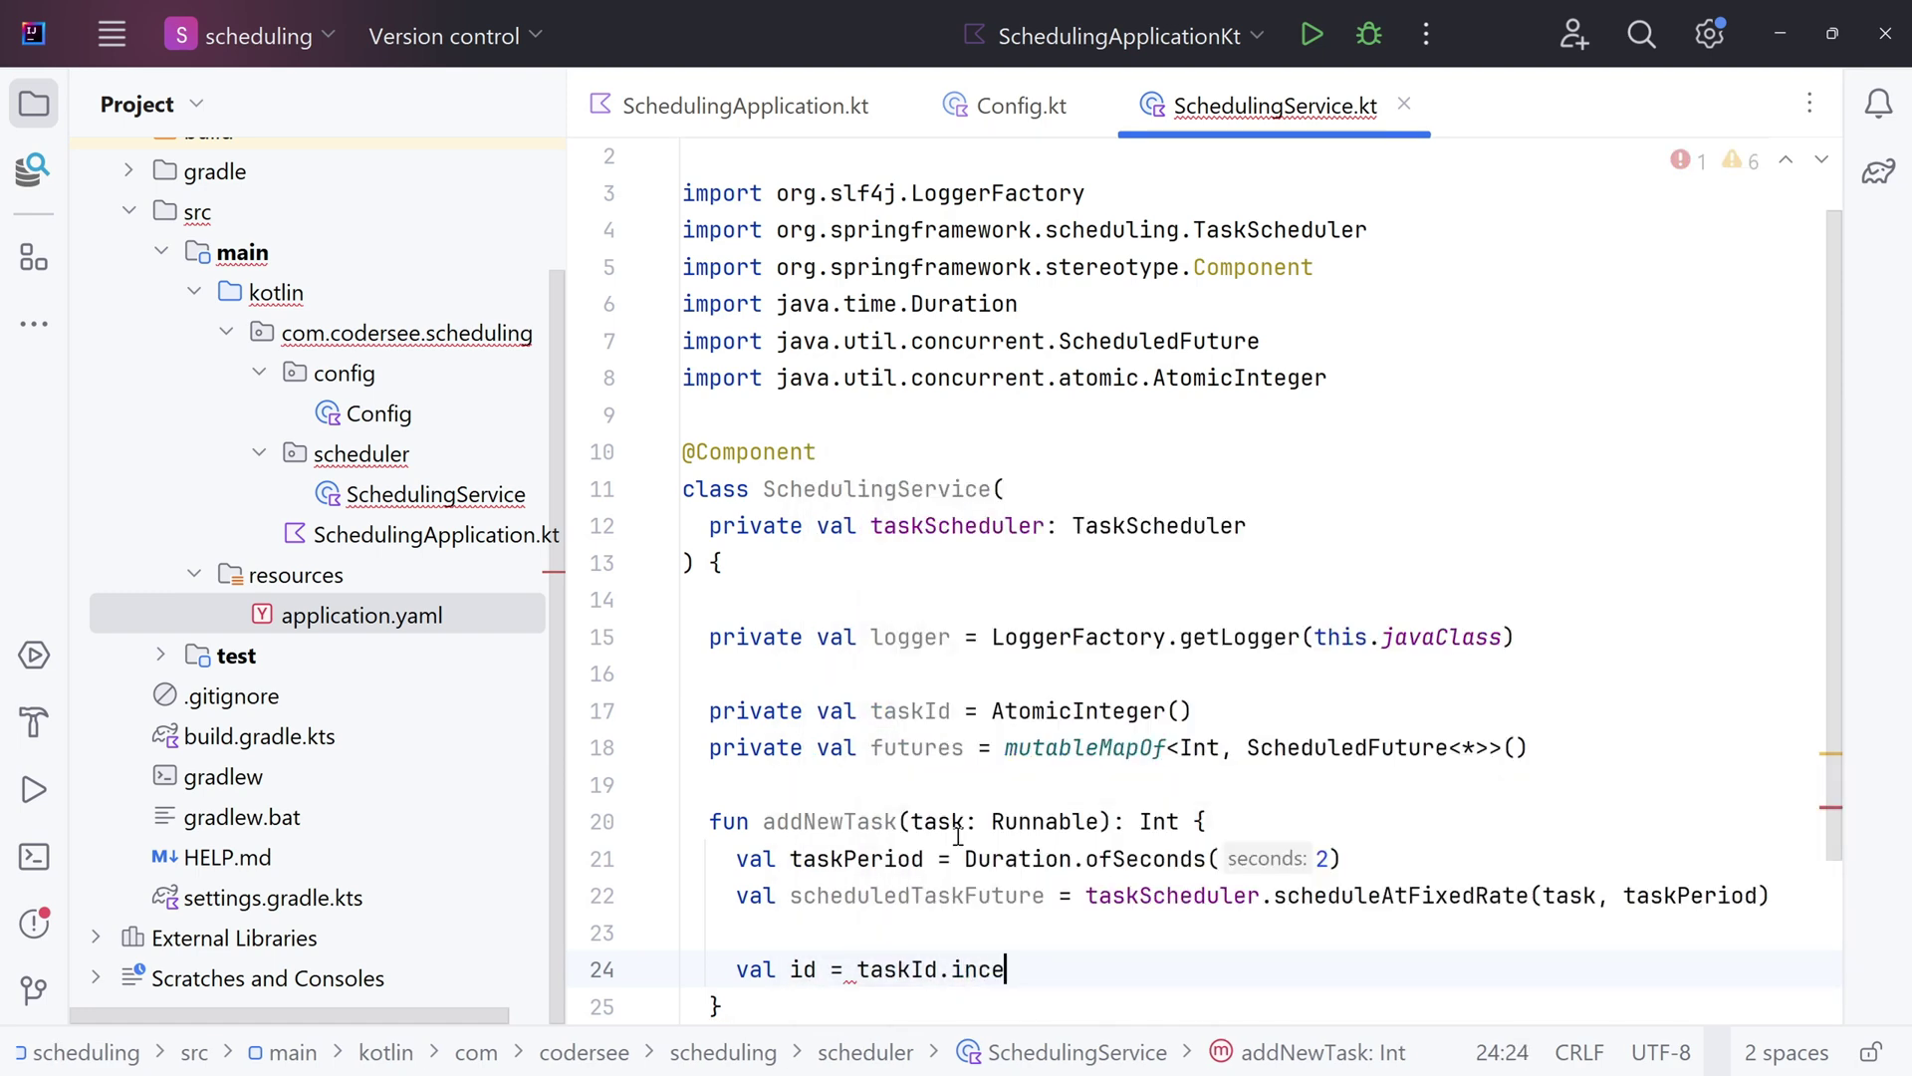
{"action": "type", "text": "rementAnd"}
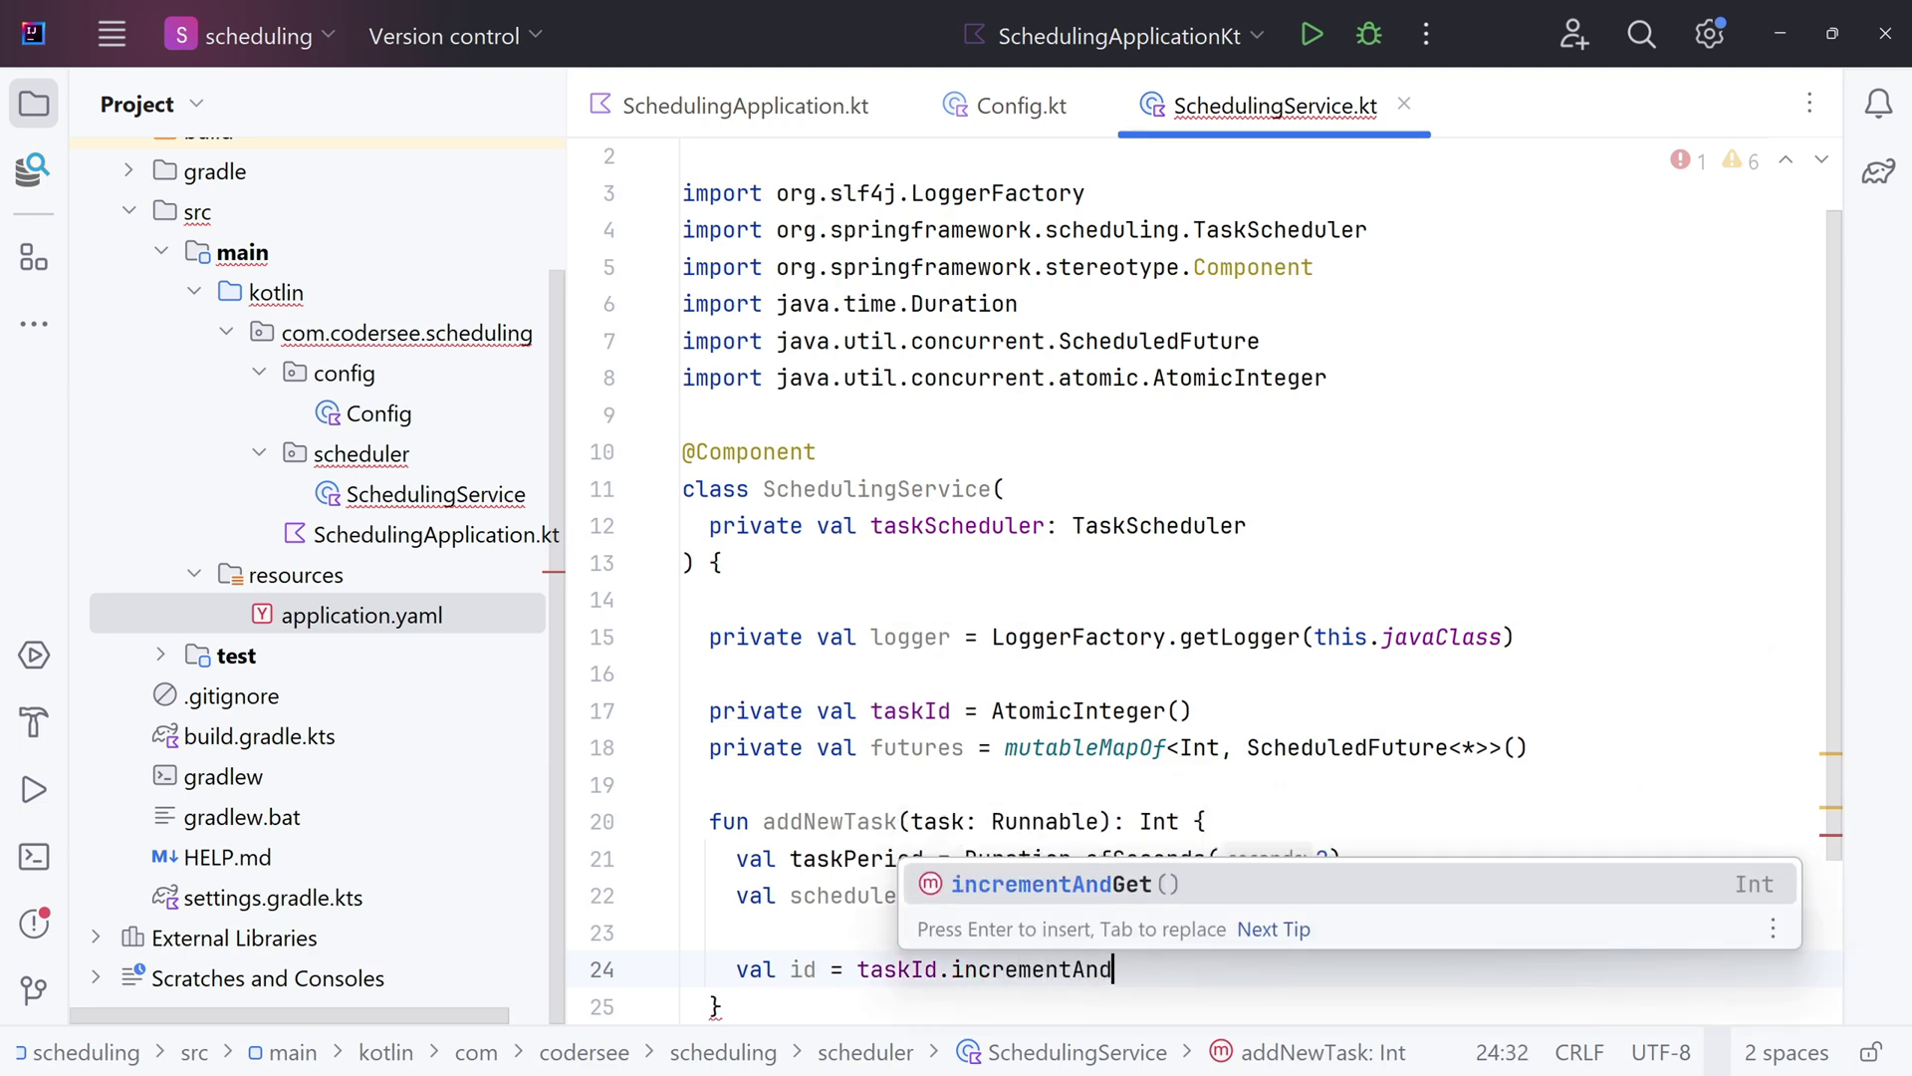
{"action": "type", "text": "Get"}
{"action": "key", "text": "Return"}
{"action": "key", "text": "Return"}
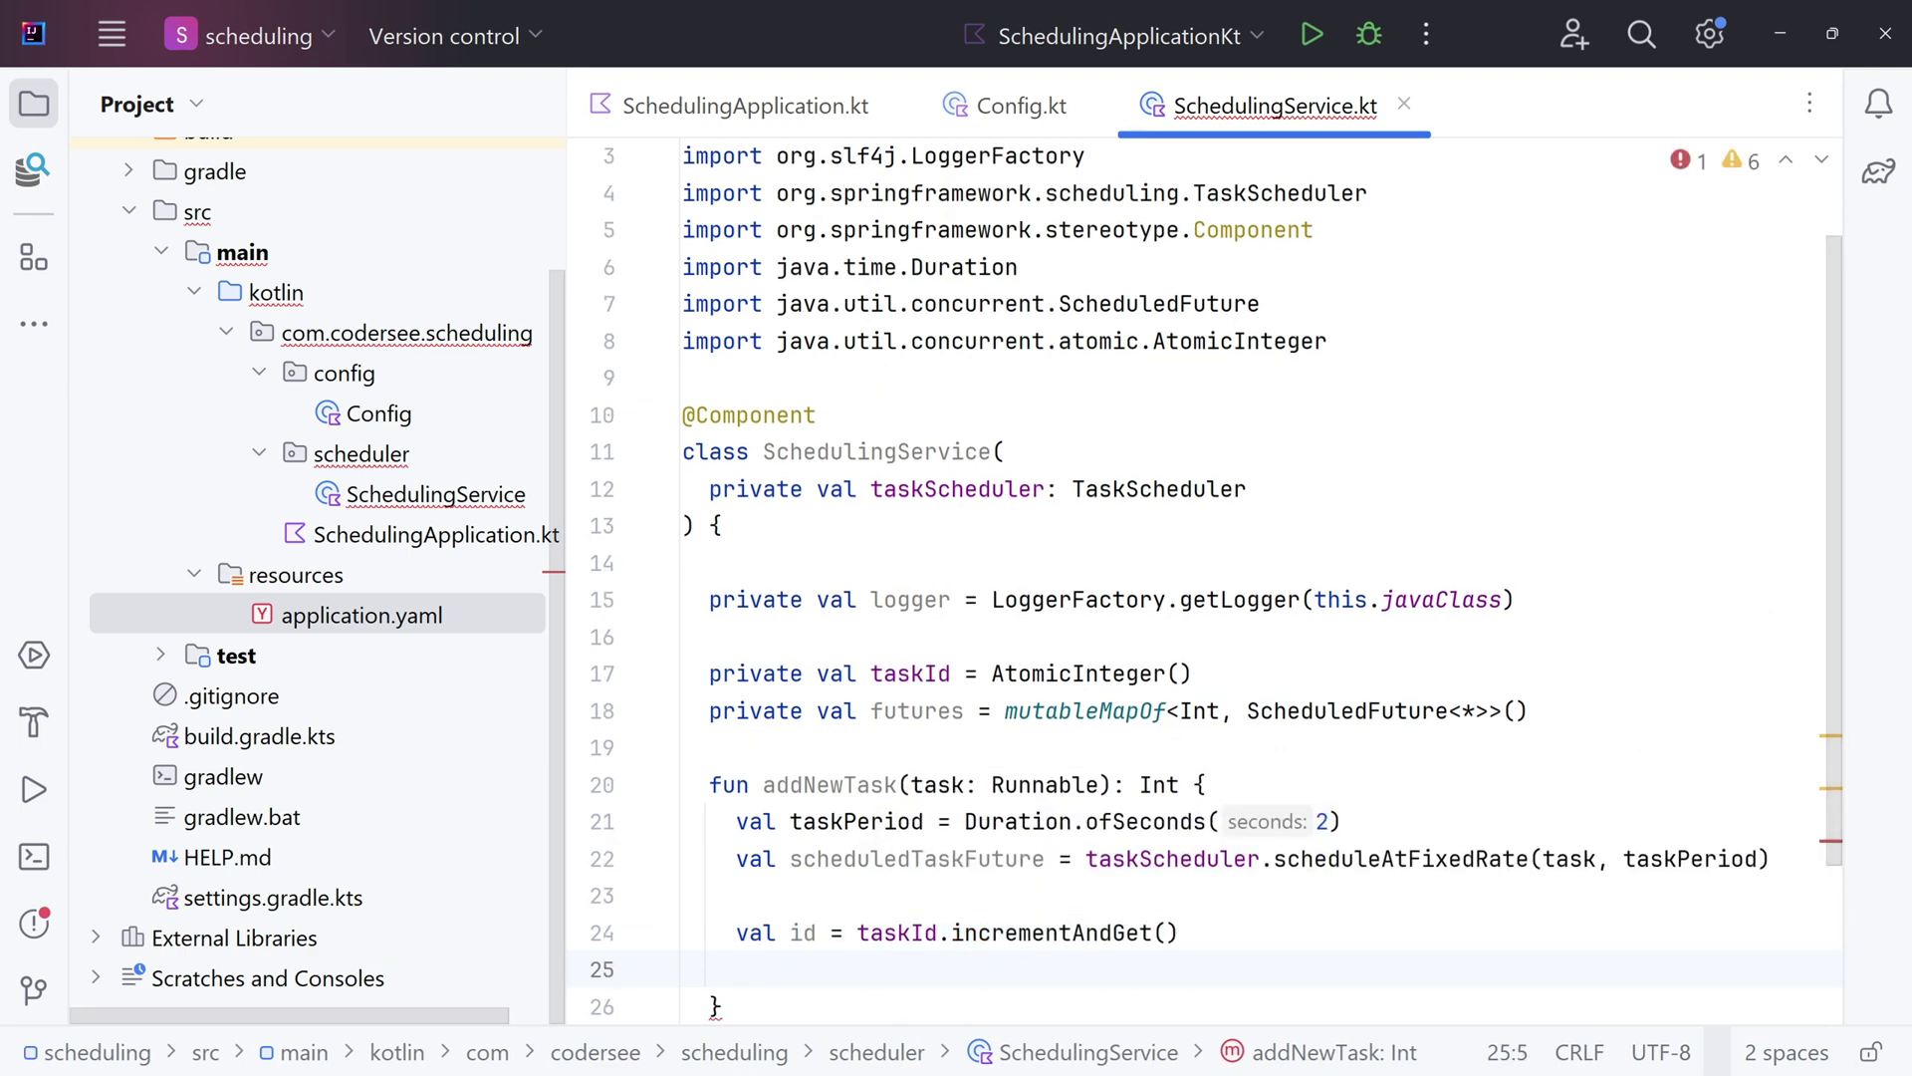
{"action": "type", "text": "fu"}
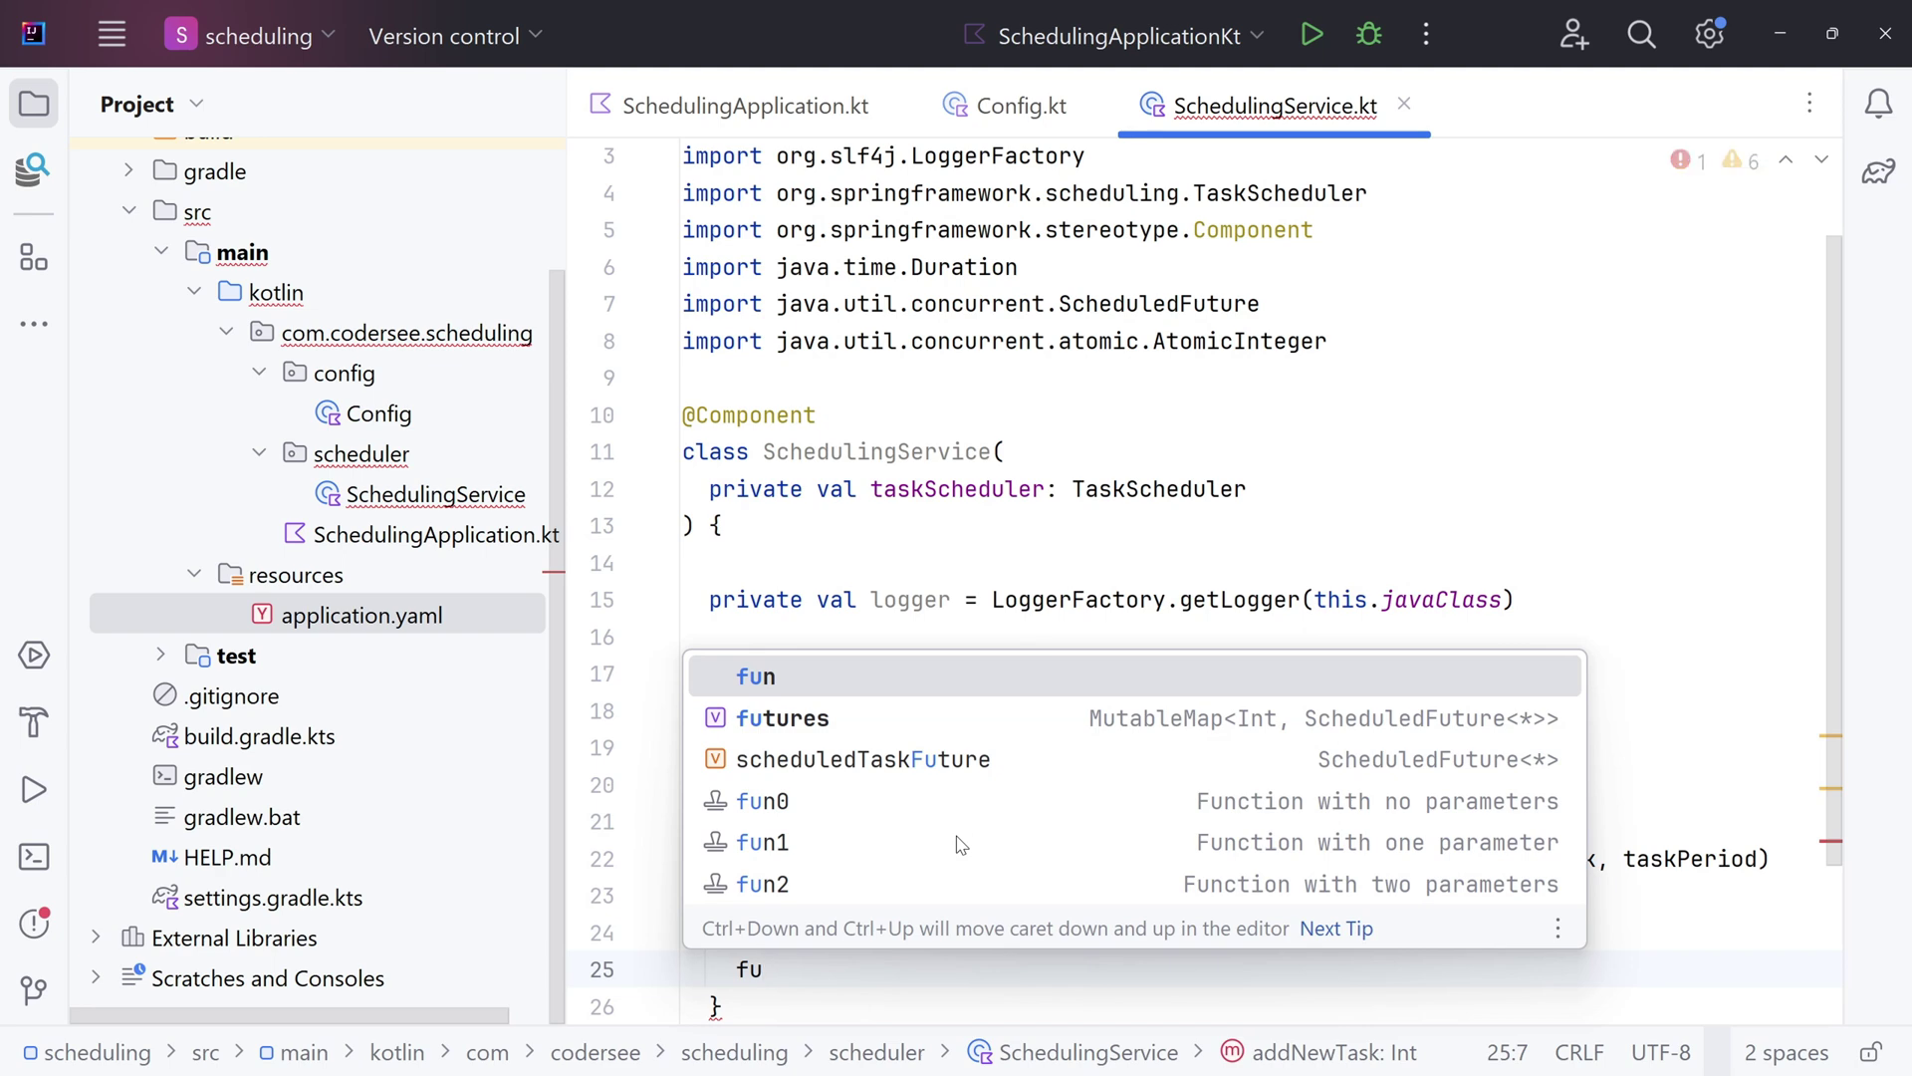
{"action": "key", "text": "Down"}
{"action": "key", "text": "Return"}
{"action": "type", "text": "[id] ="}
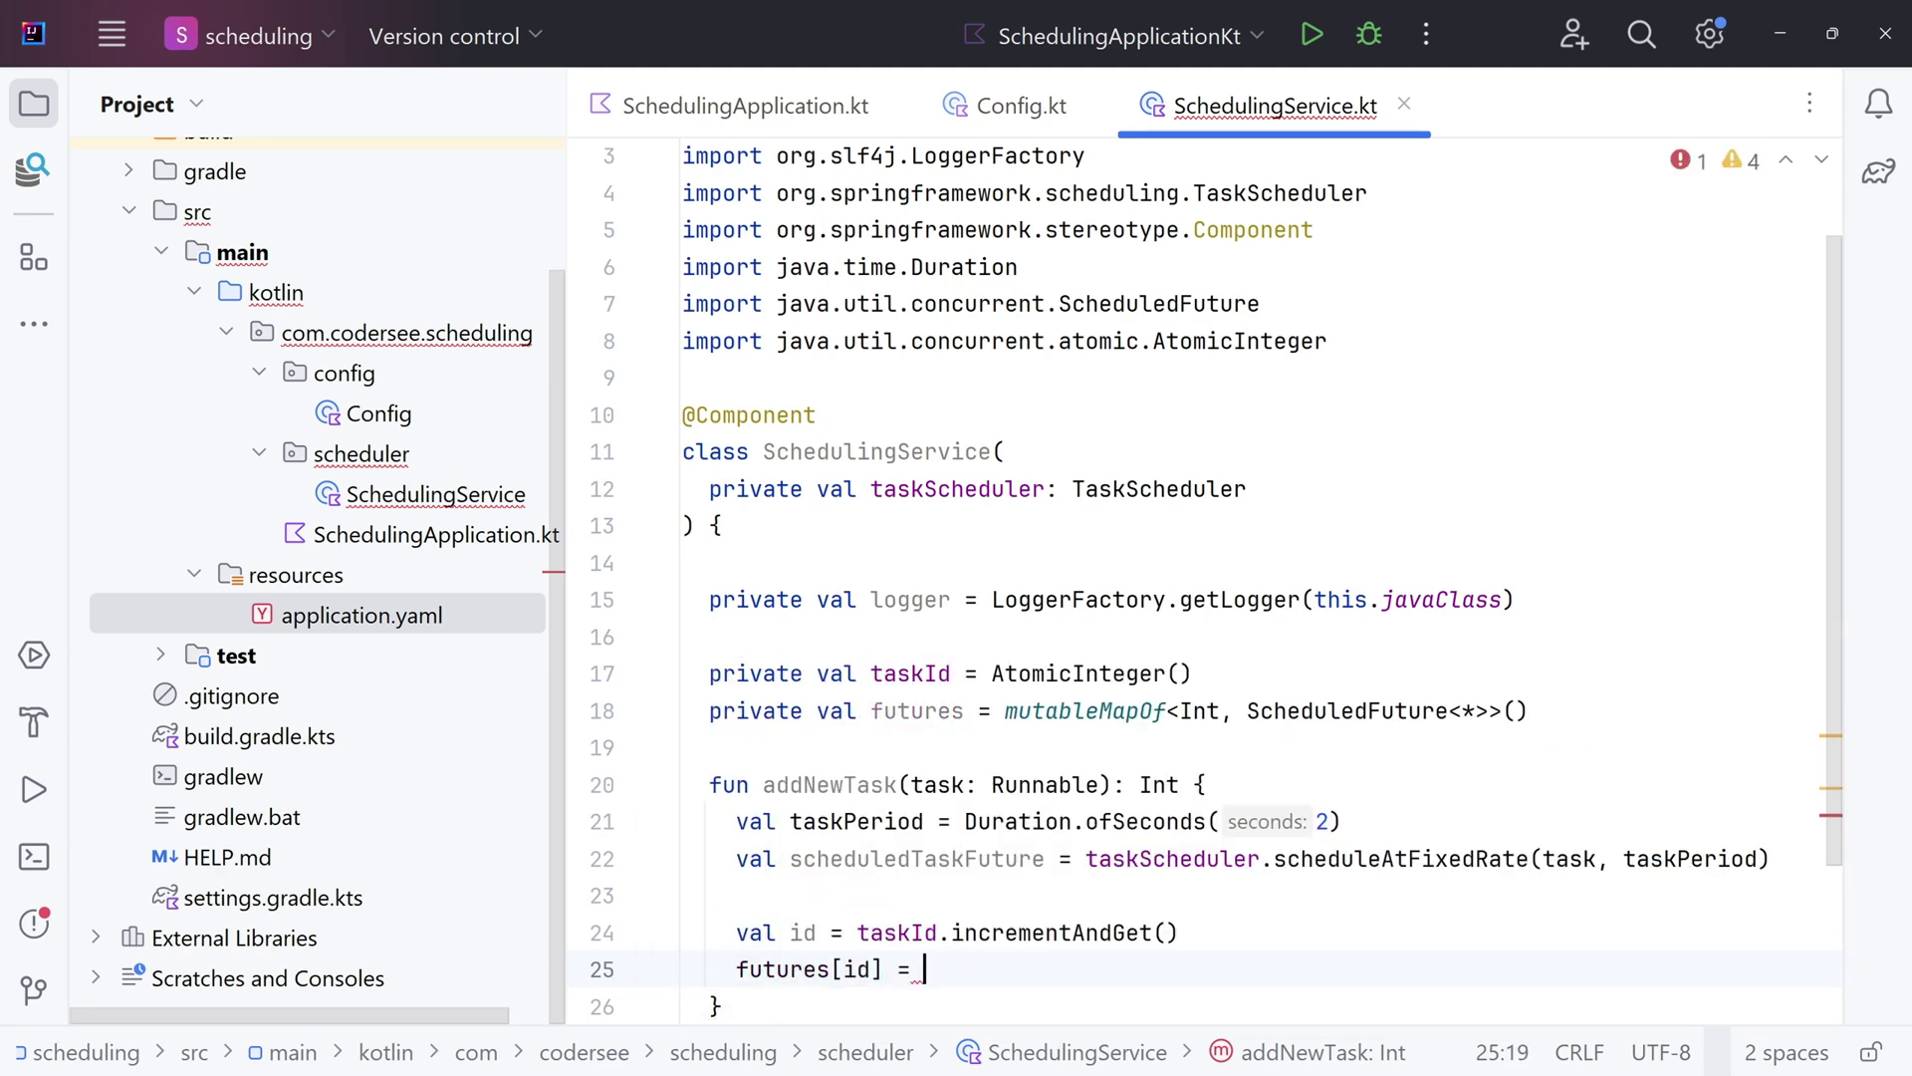
{"action": "type", "text": " sche"}
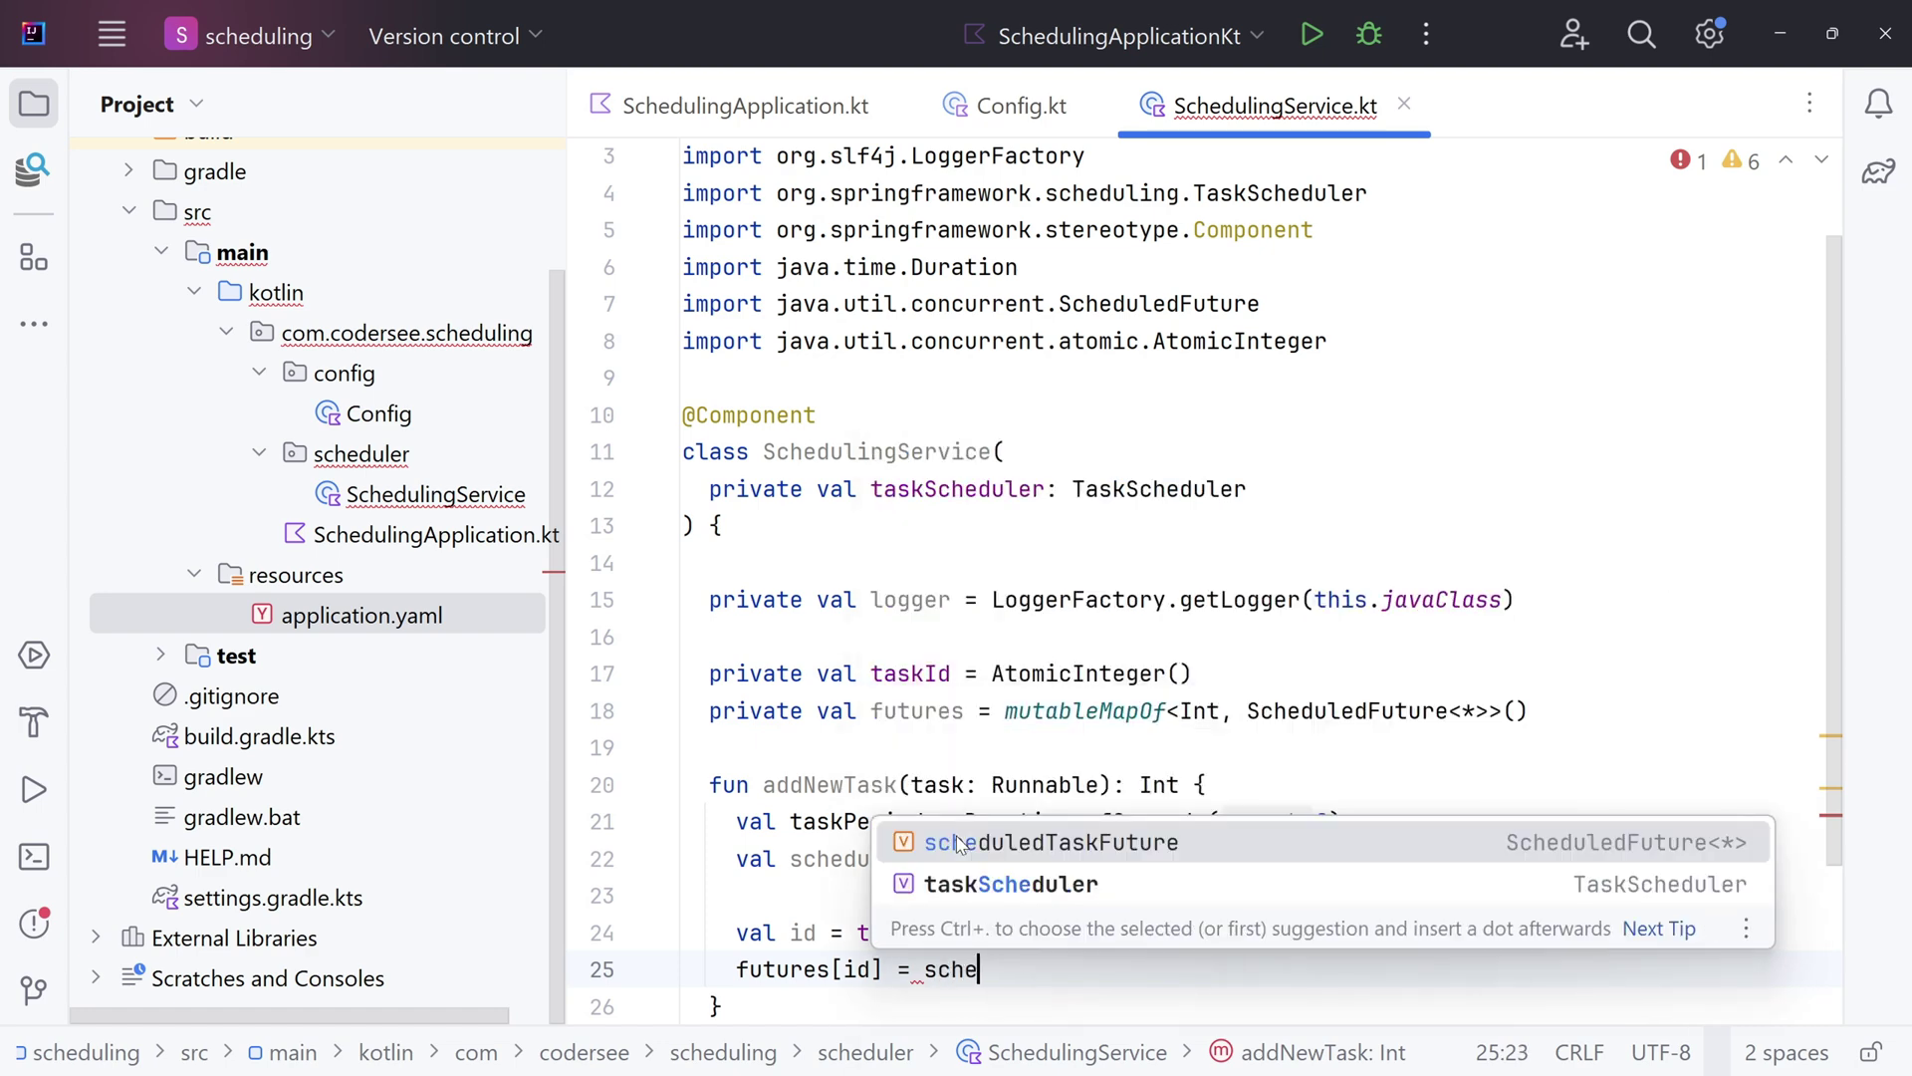
{"action": "left_click", "coordinate": [958, 846]}
{"action": "key", "text": "Return"}
{"action": "key", "text": "Return"}
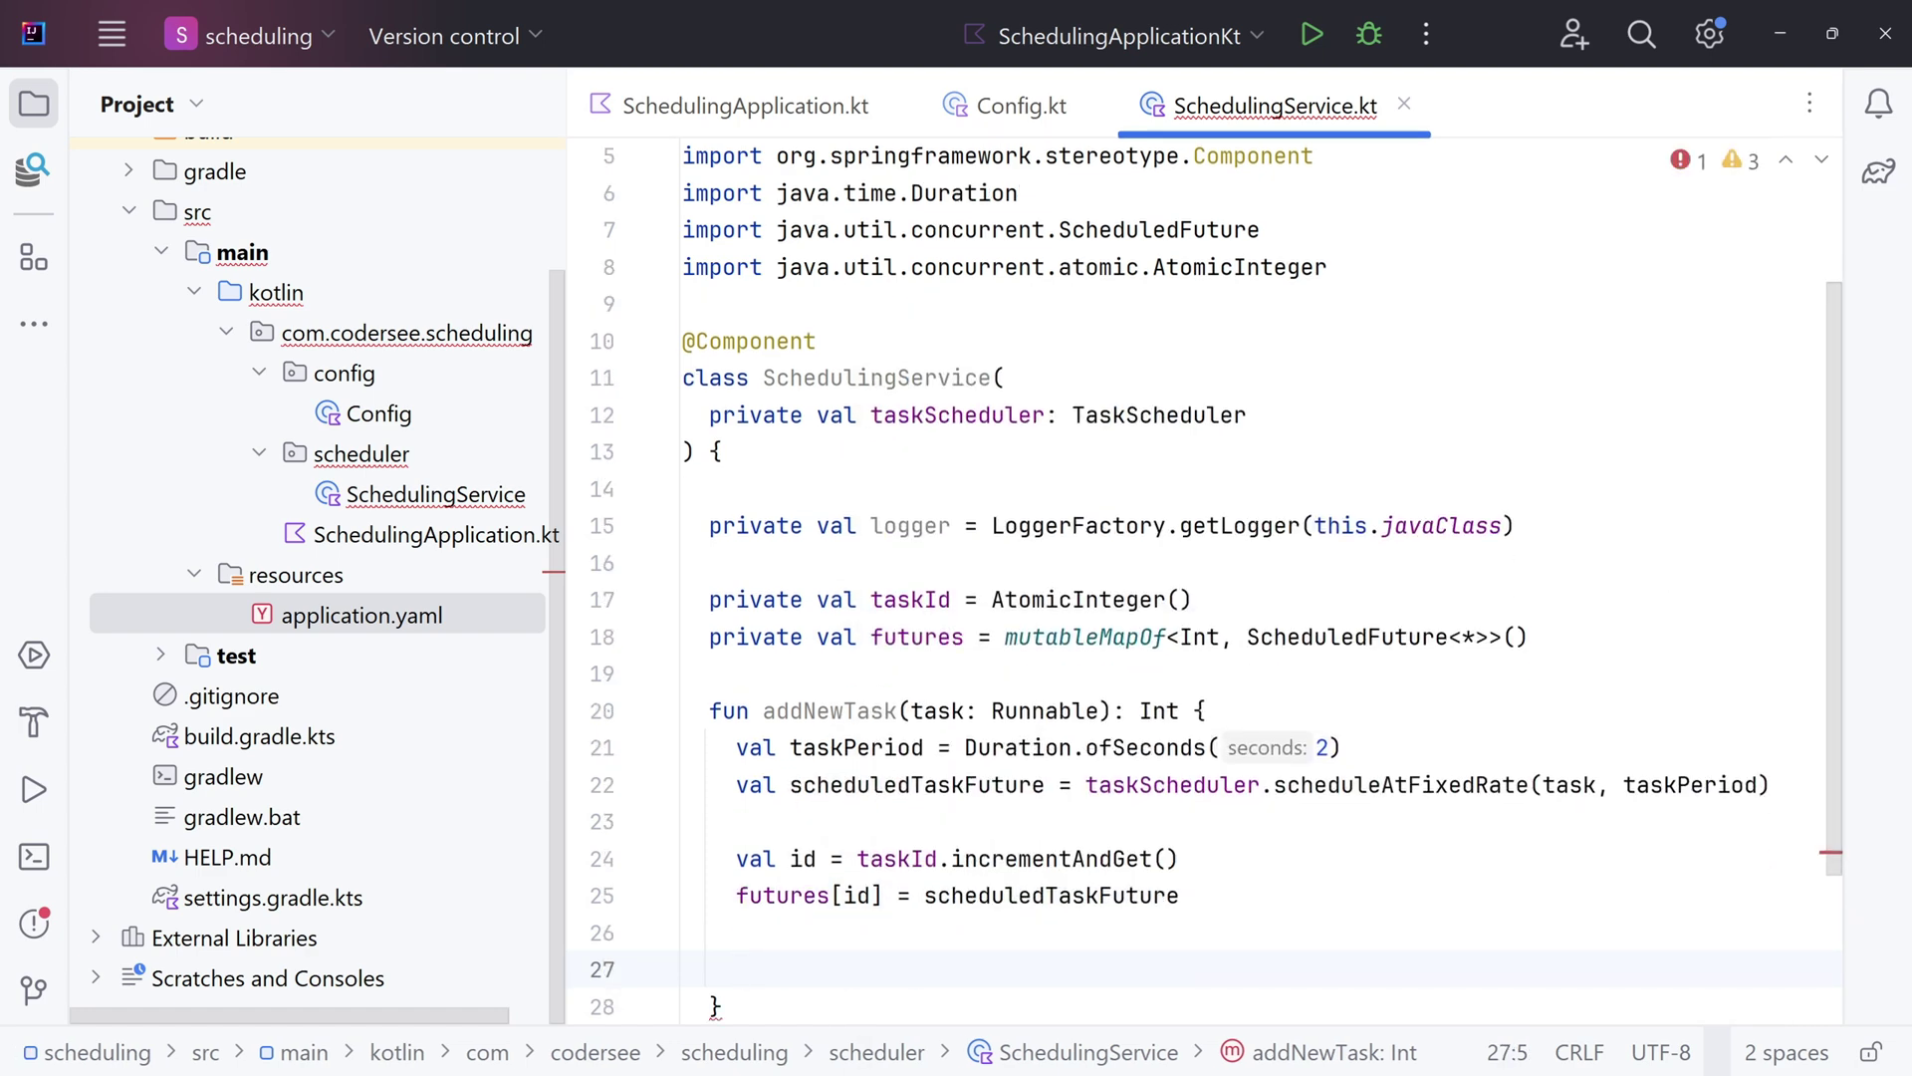
{"action": "type", "text": "ret"}
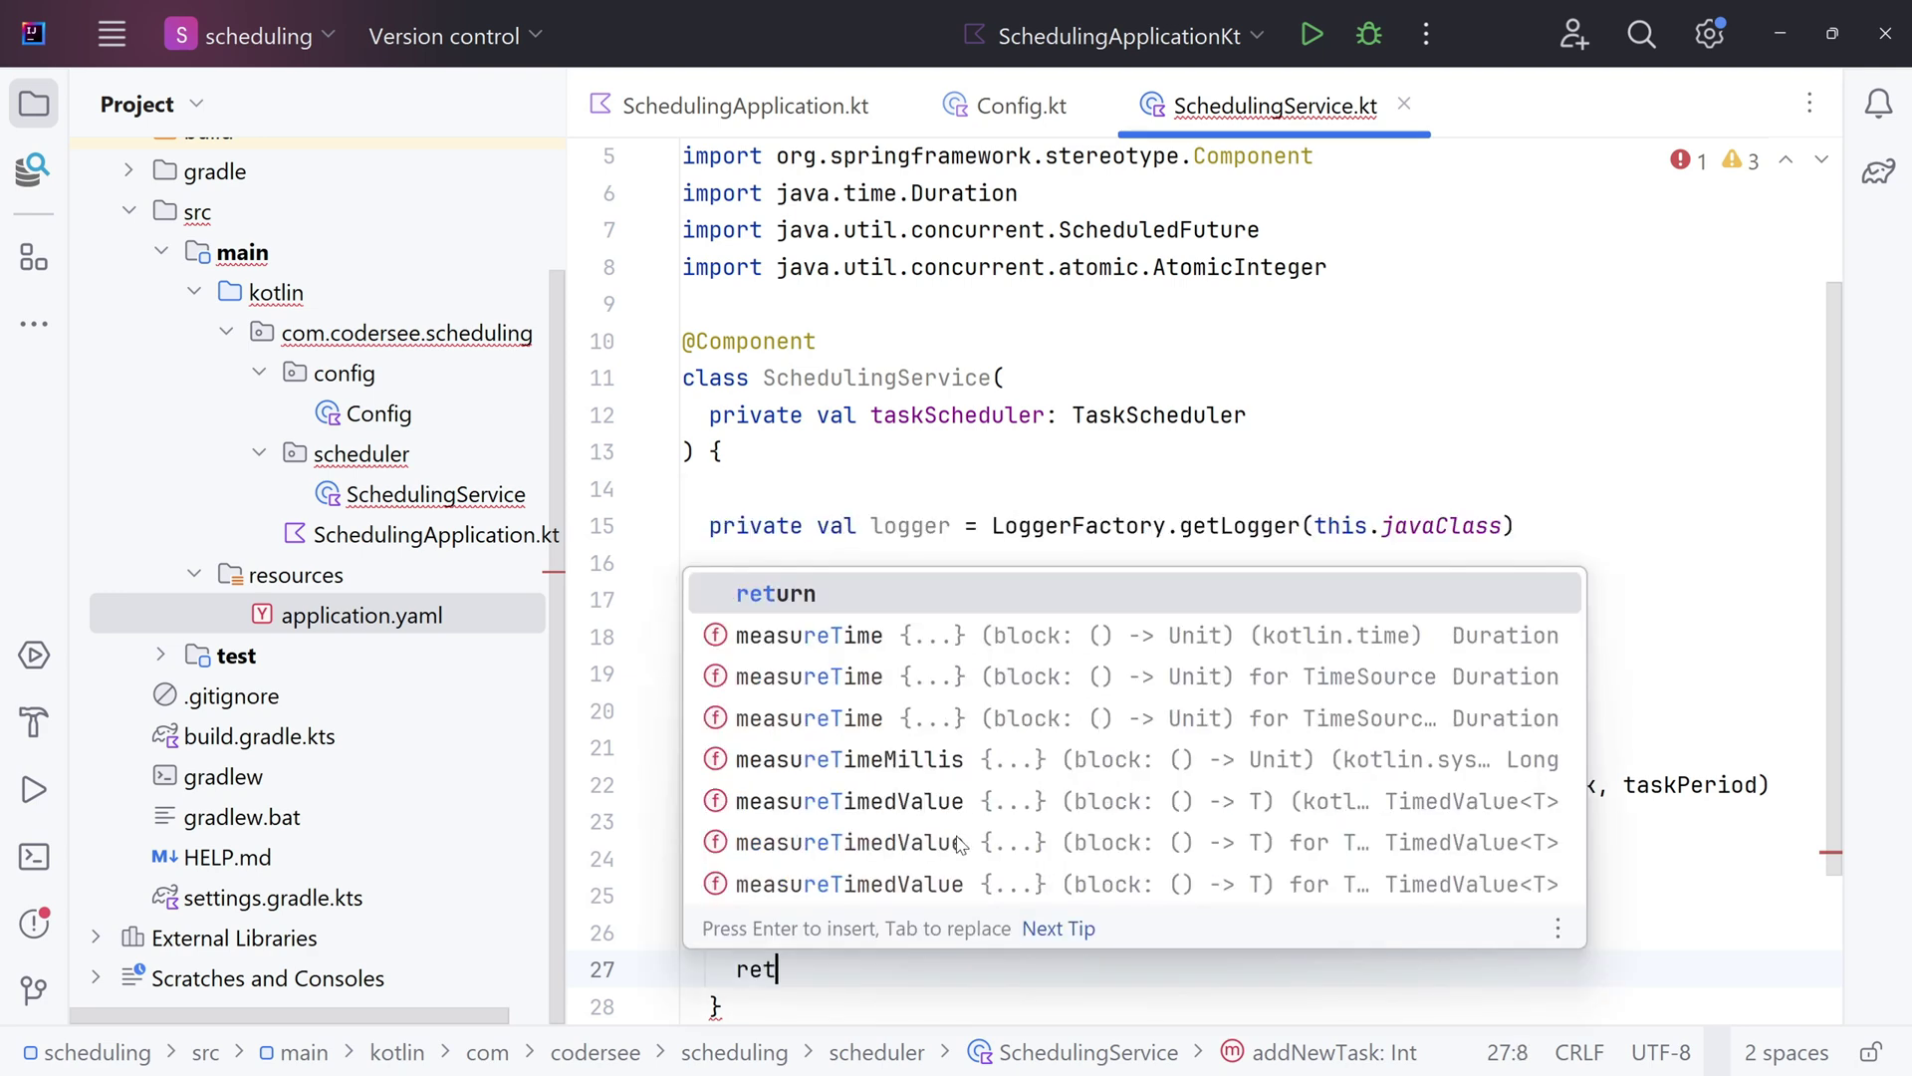
{"action": "type", "text": "urn id"}
{"action": "left_click", "coordinate": [958, 847]}
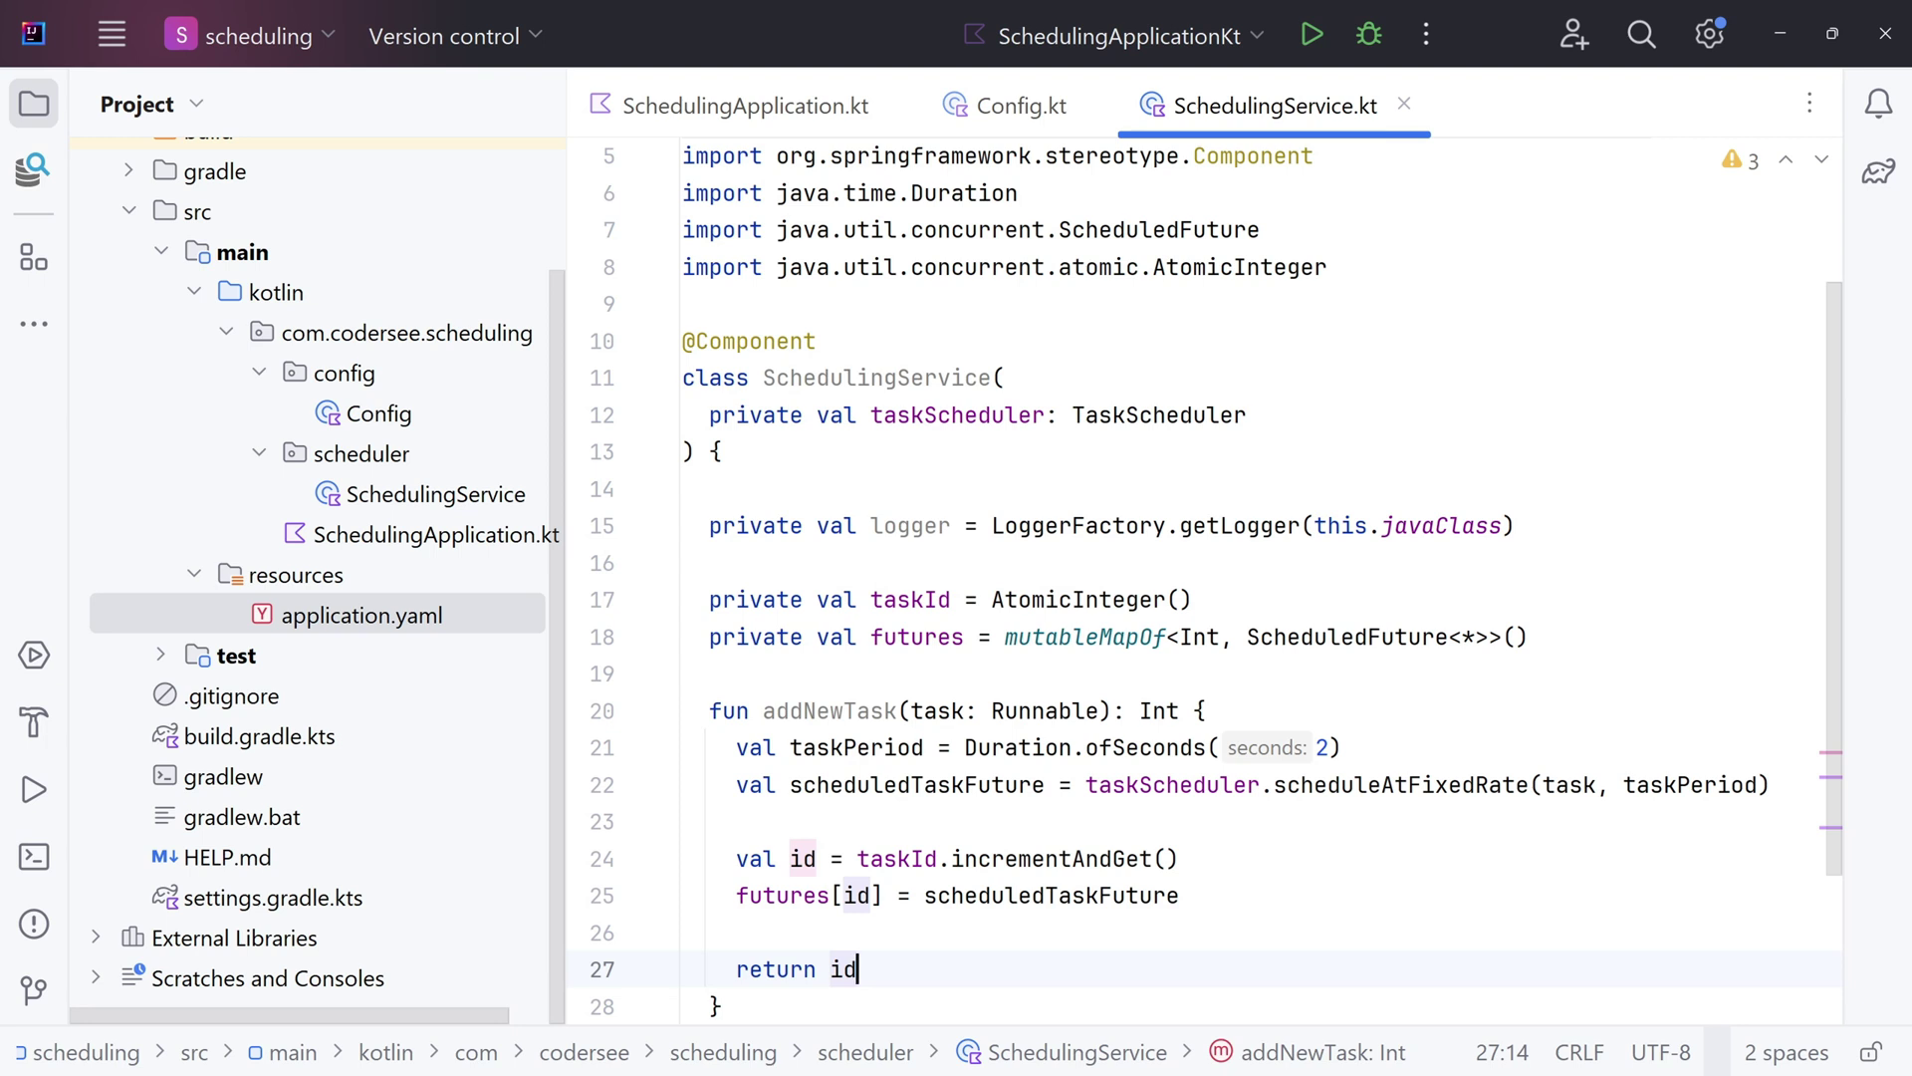
{"action": "key", "text": "Down"}
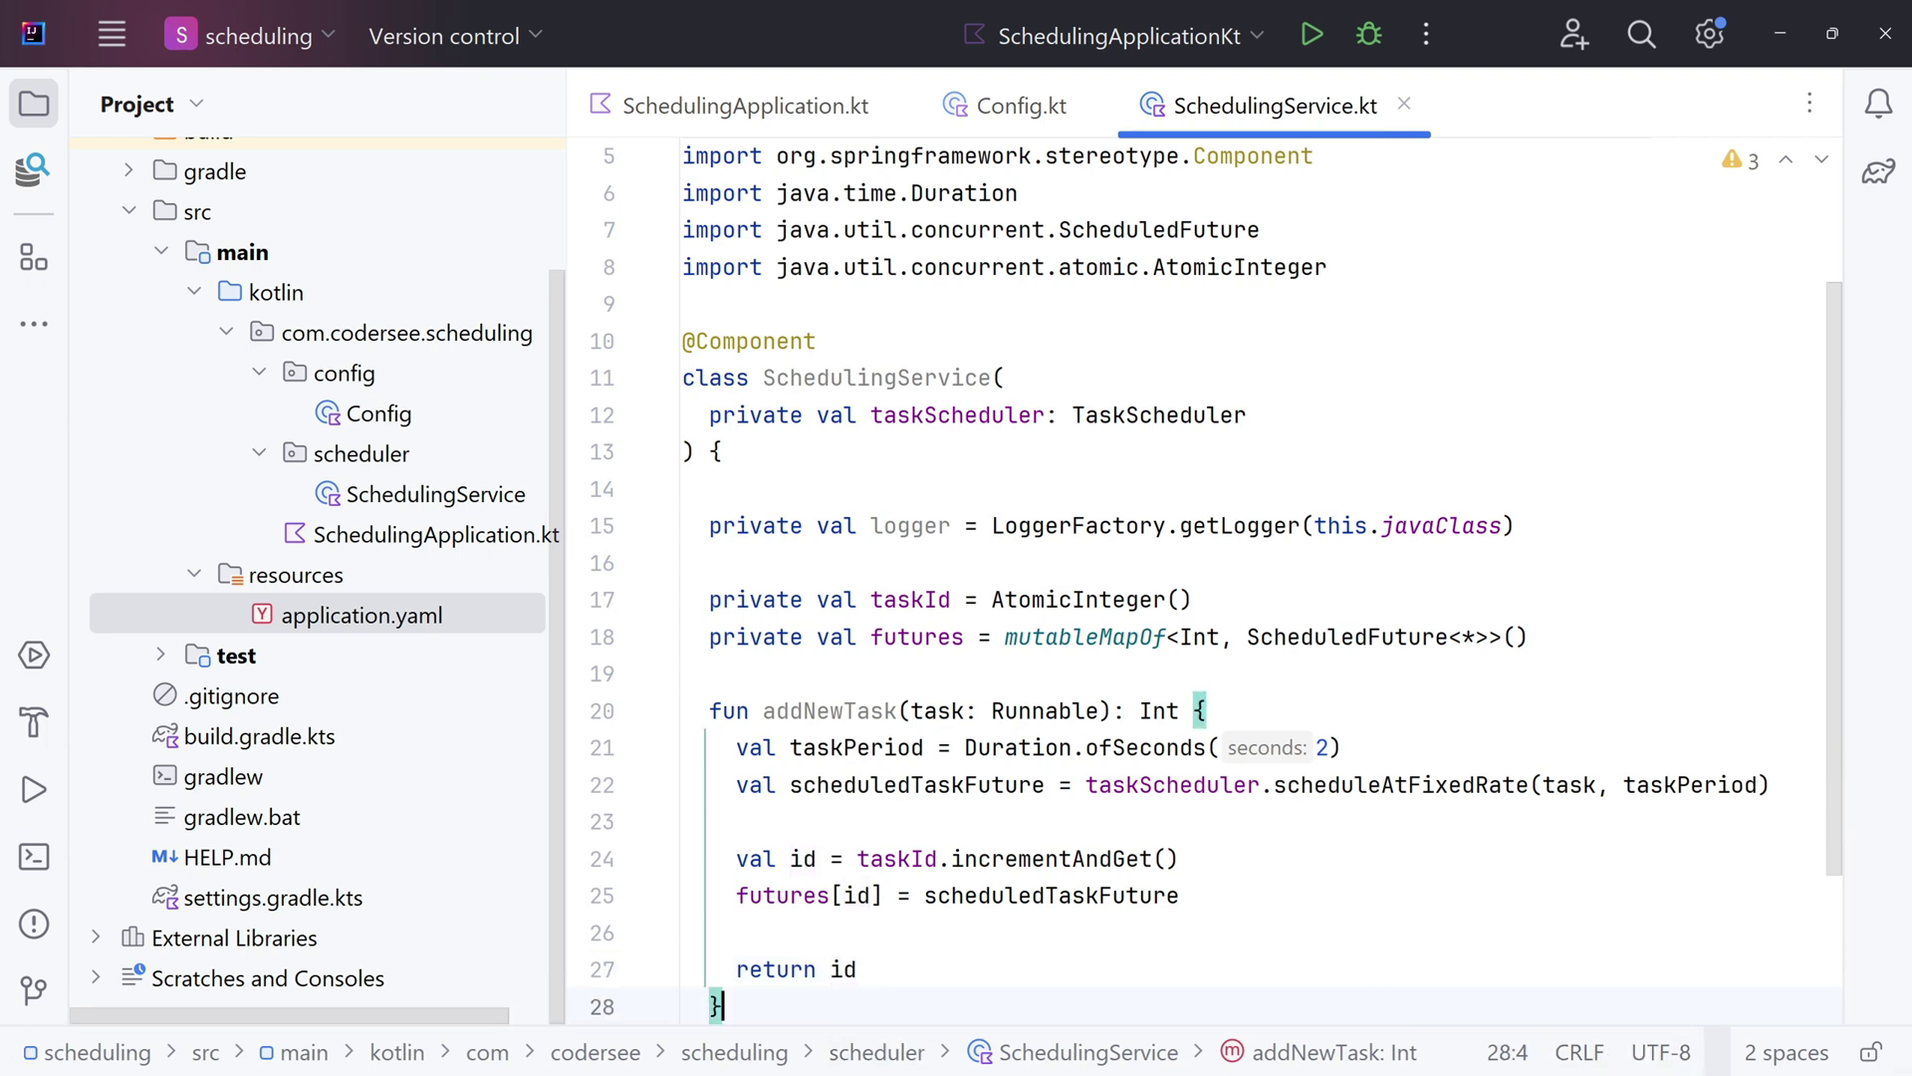
Step: Add removeTaskFromScheduler(id) that cancels the future in futures[id]?.let
{"action": "key", "text": "Return"}
{"action": "key", "text": "Return"}
{"action": "type", "text": "fun remove"}
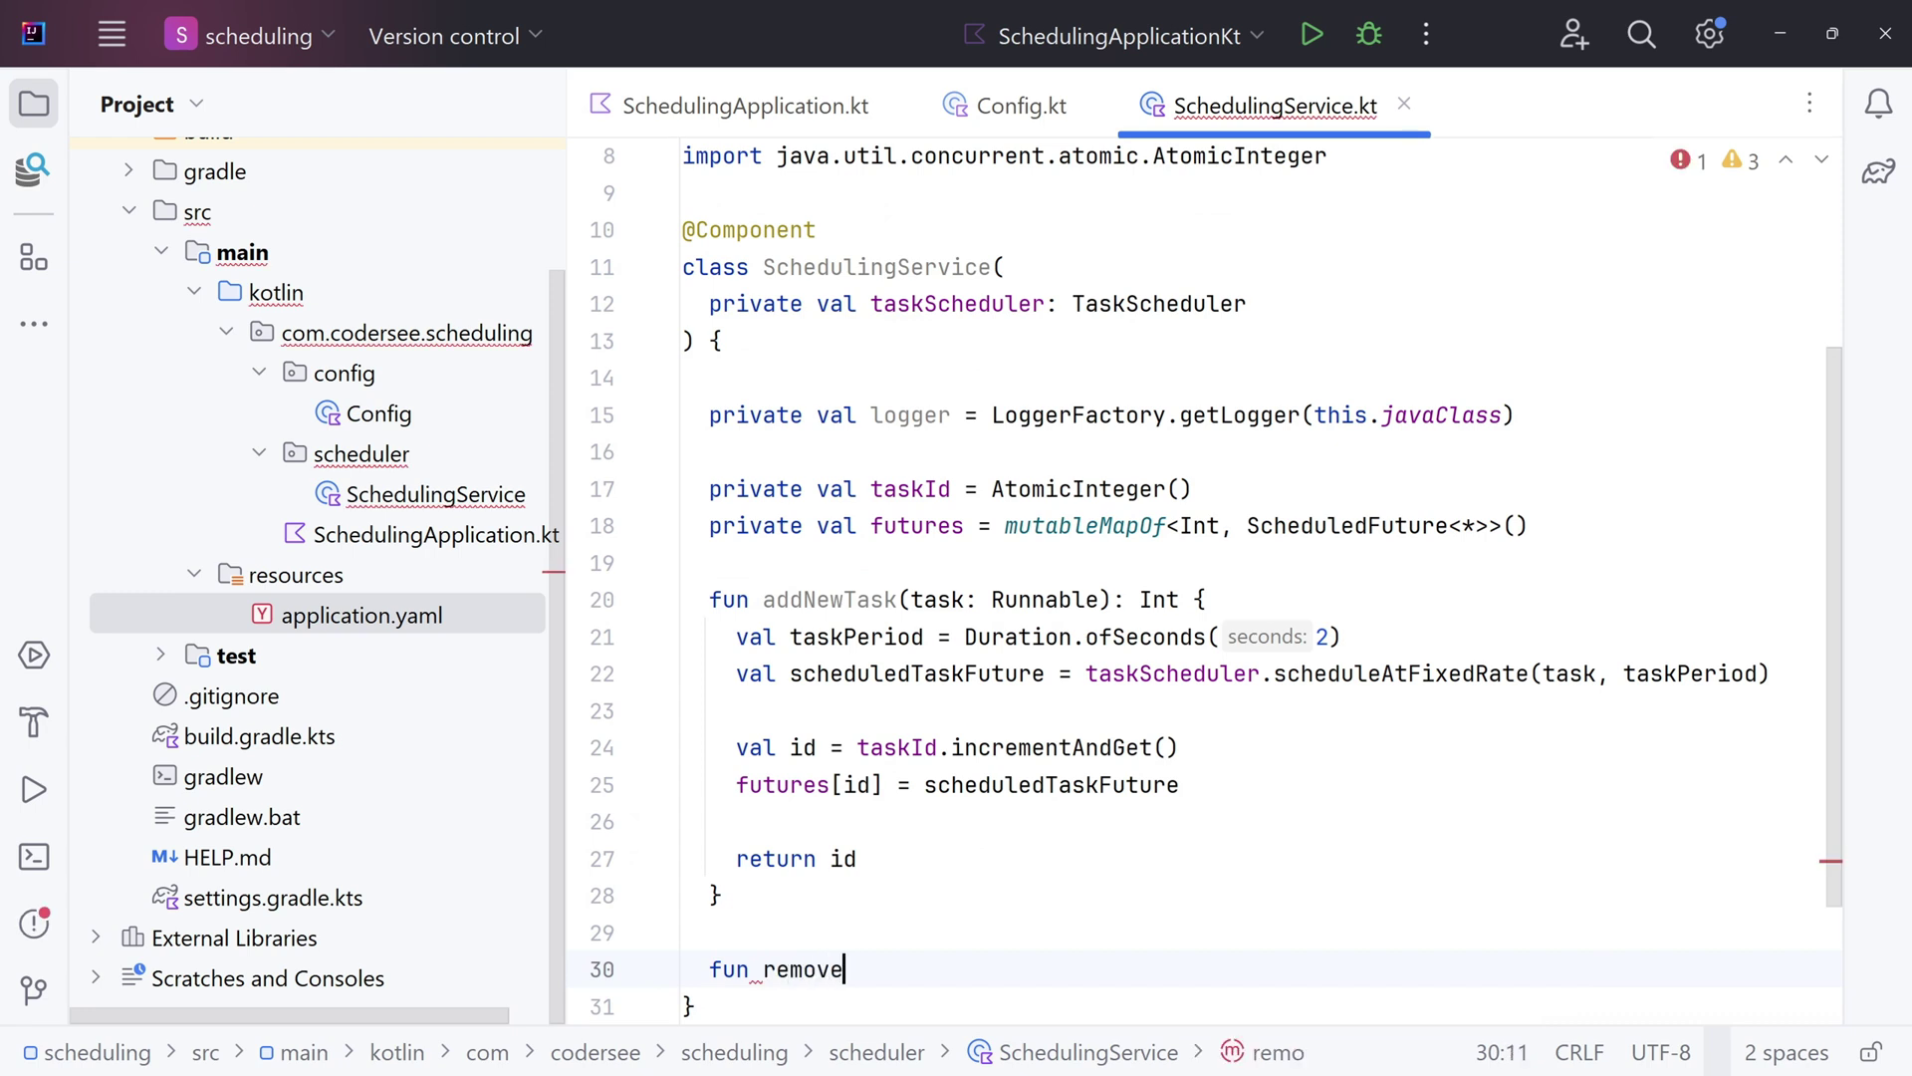
{"action": "type", "text": "TaskFromSc"}
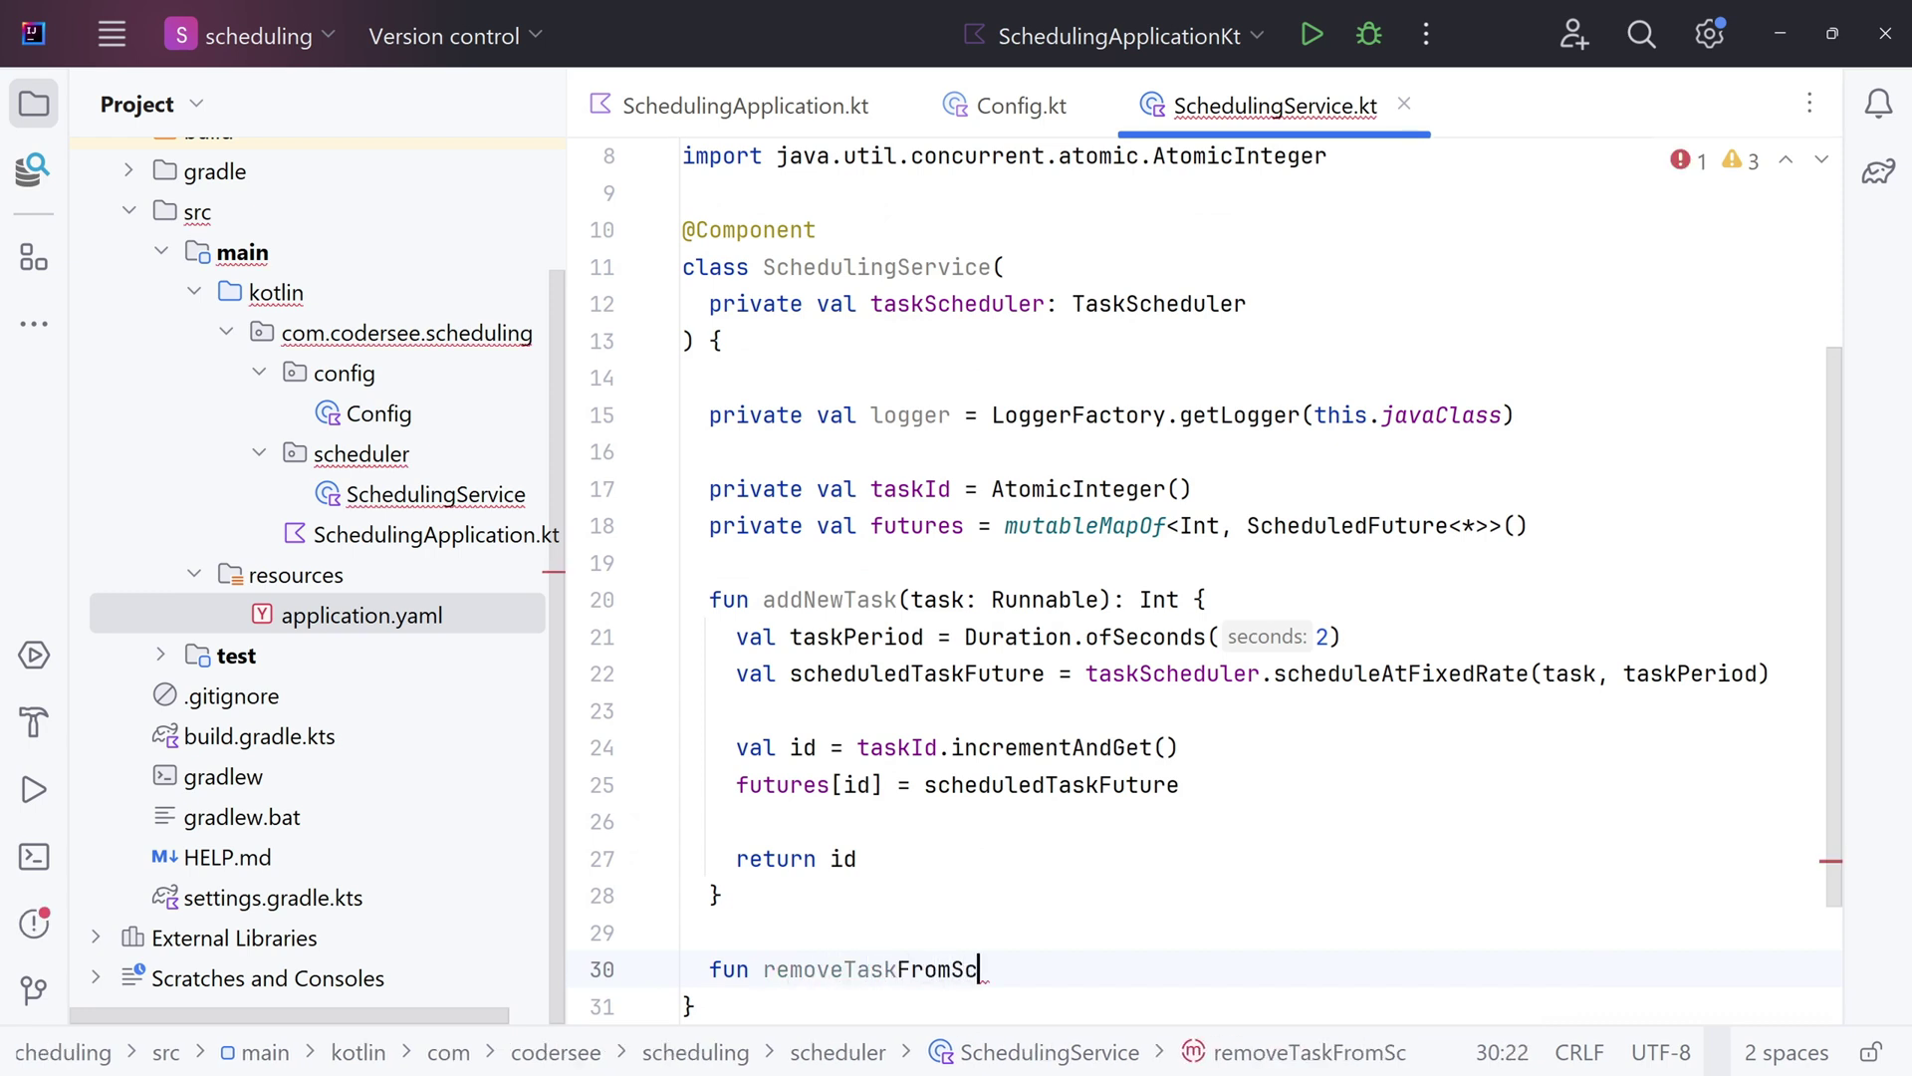
{"action": "type", "text": "heduler"}
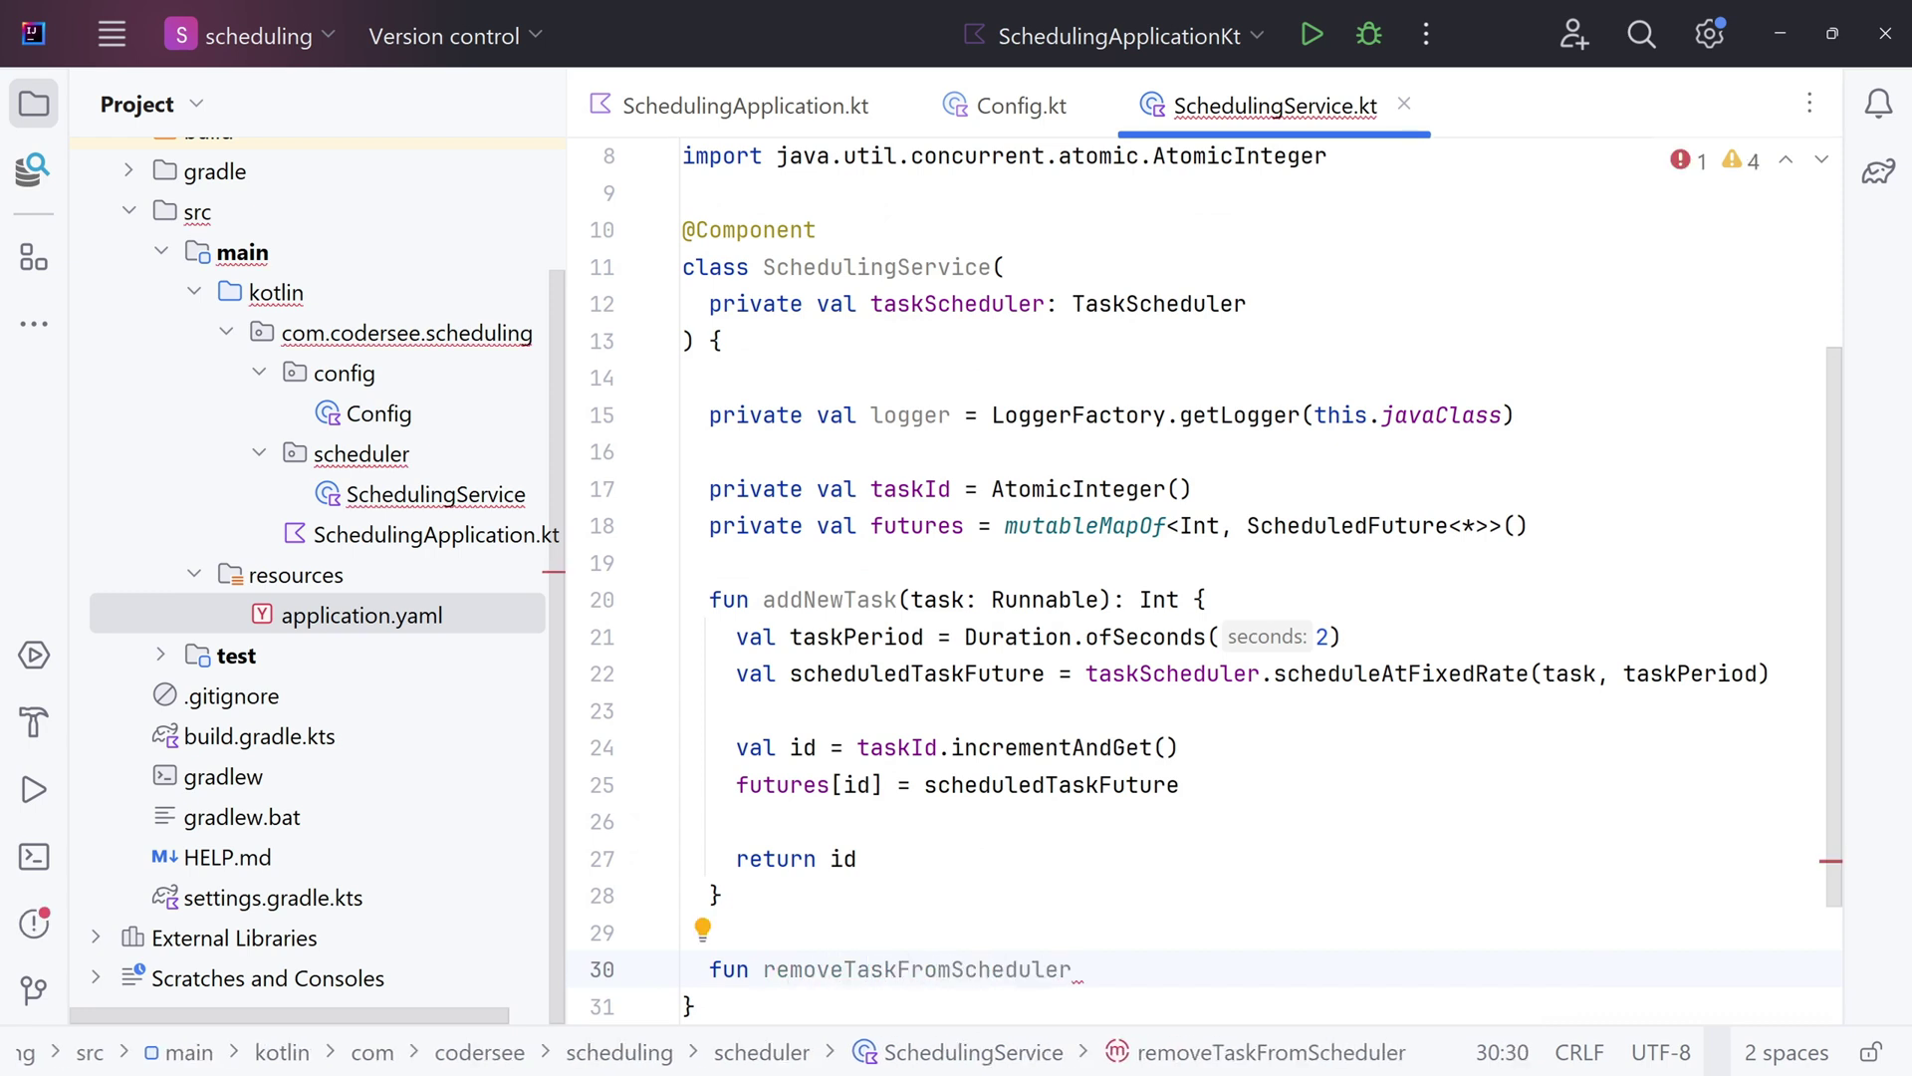
{"action": "type", "text": "("}
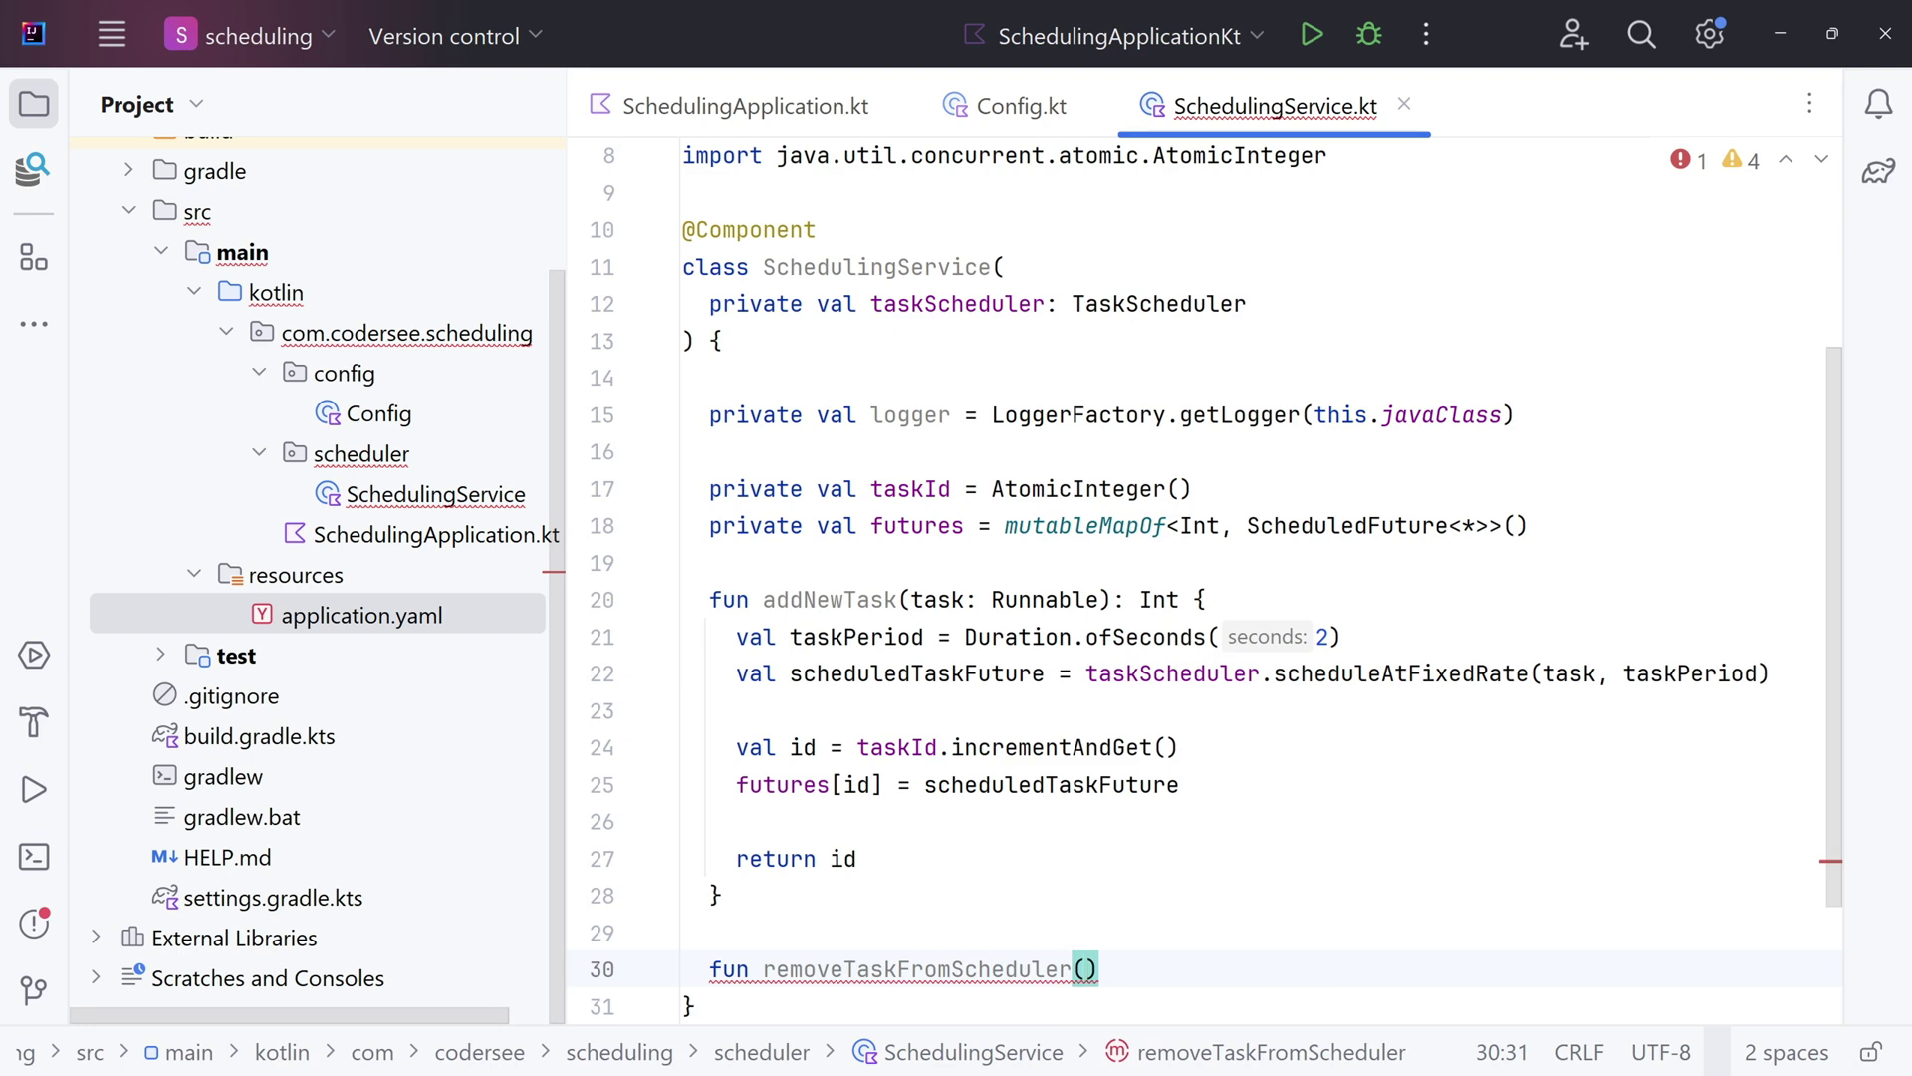
{"action": "type", "text": "id: I"}
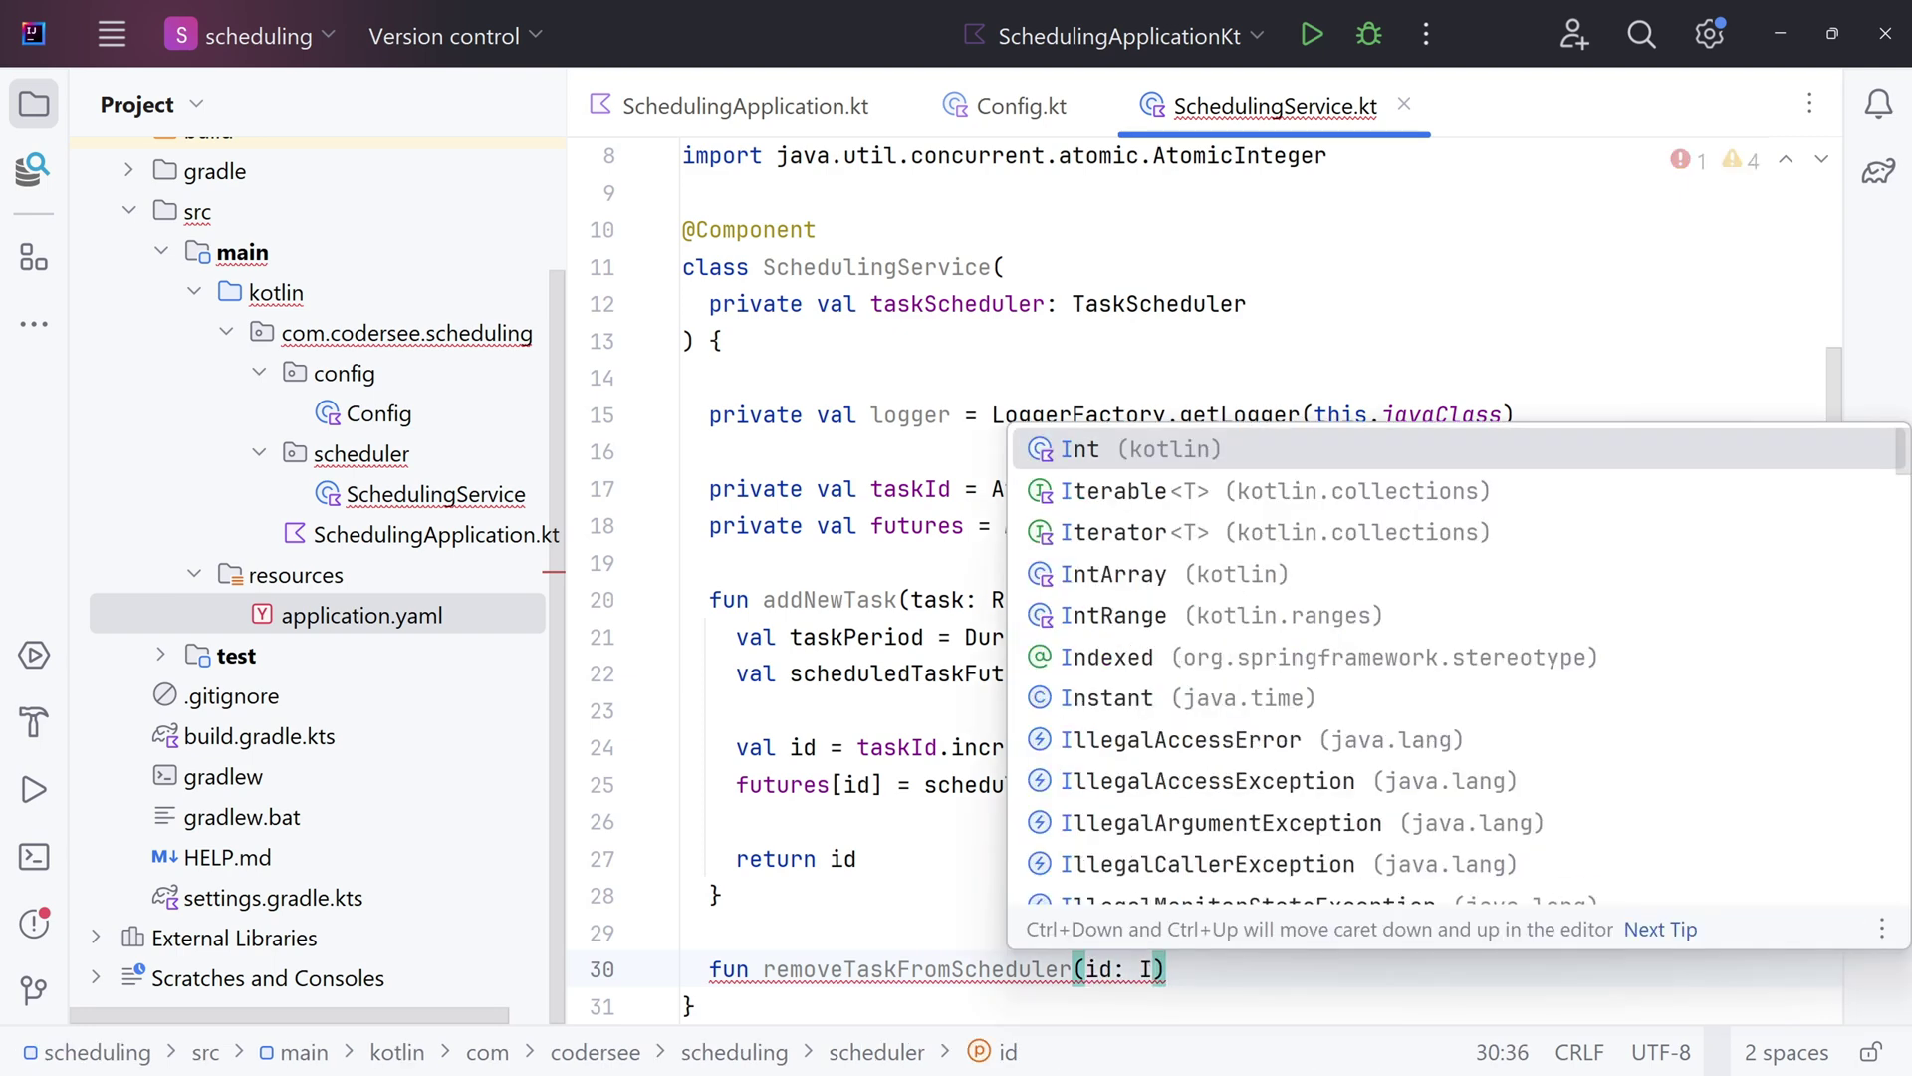
{"action": "type", "text": "nt) {"}
{"action": "key", "text": "Return"}
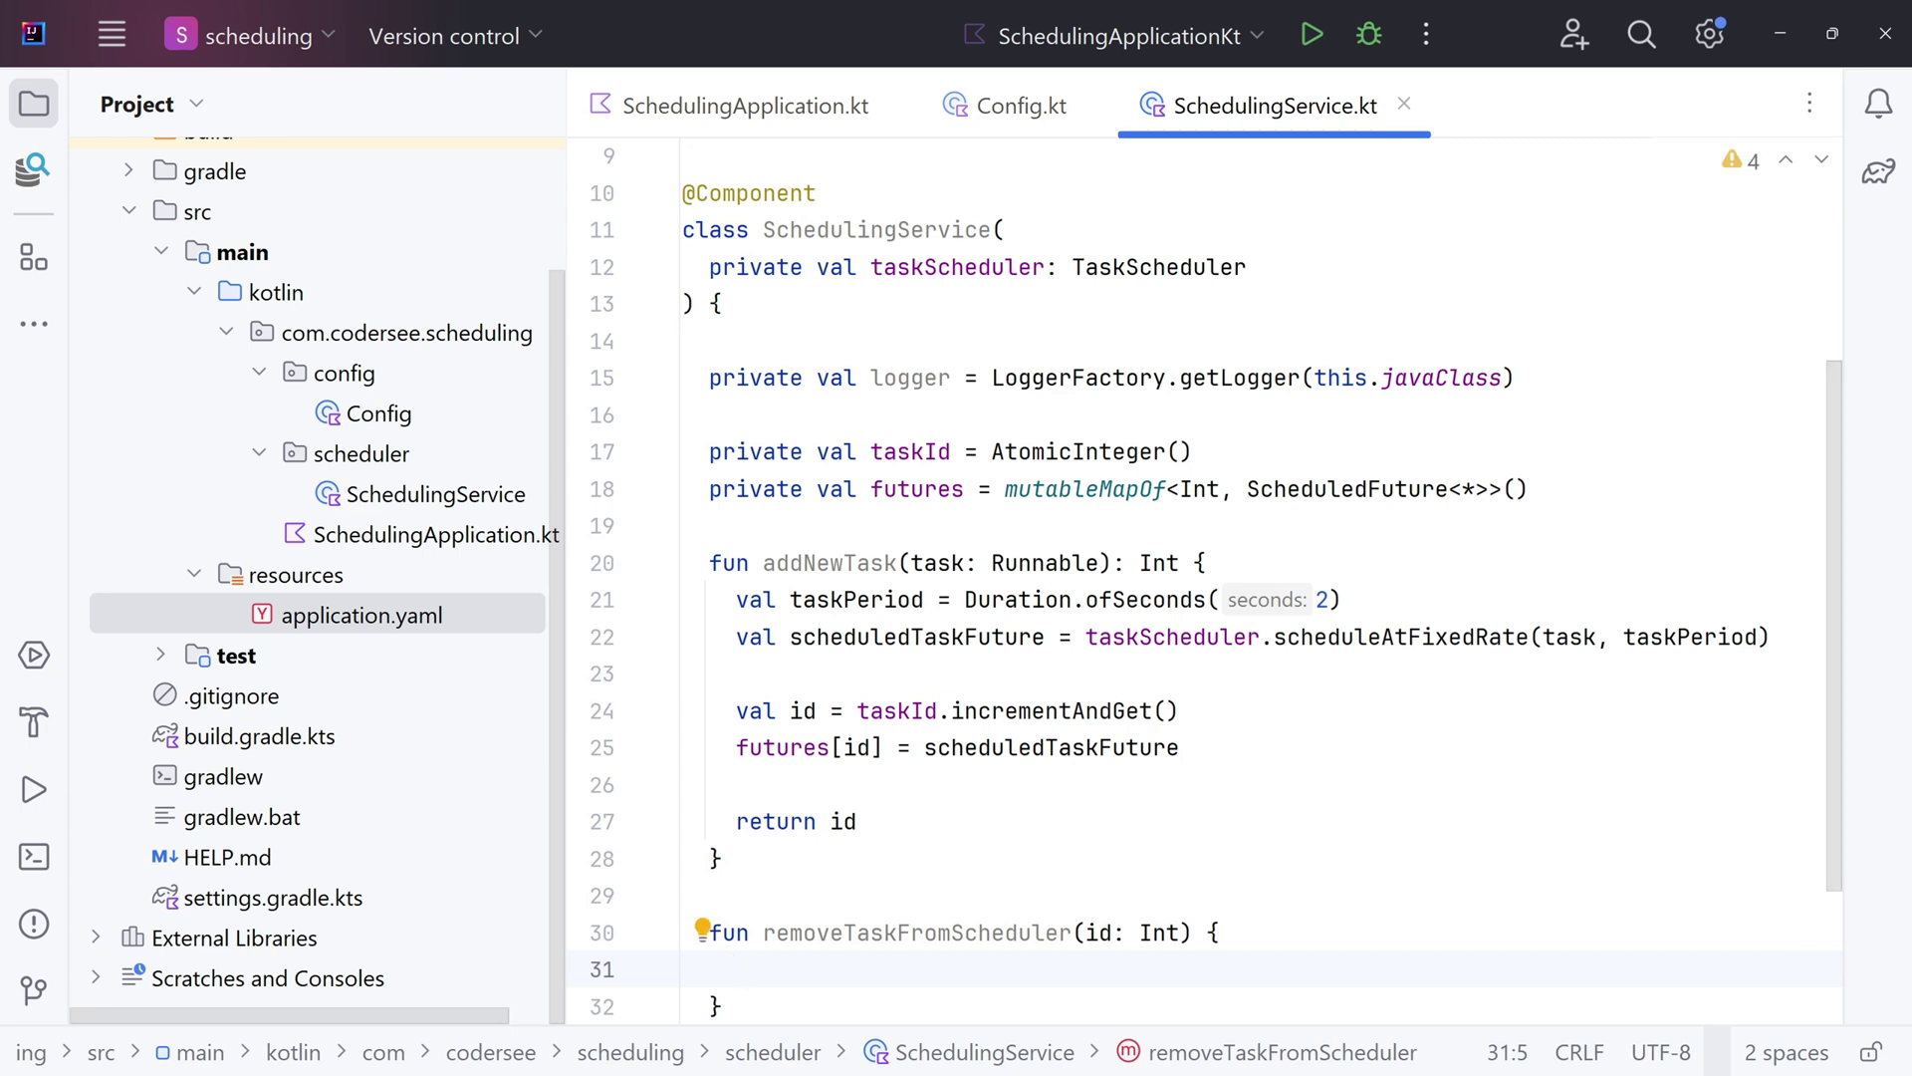
{"action": "key", "text": "Return"}
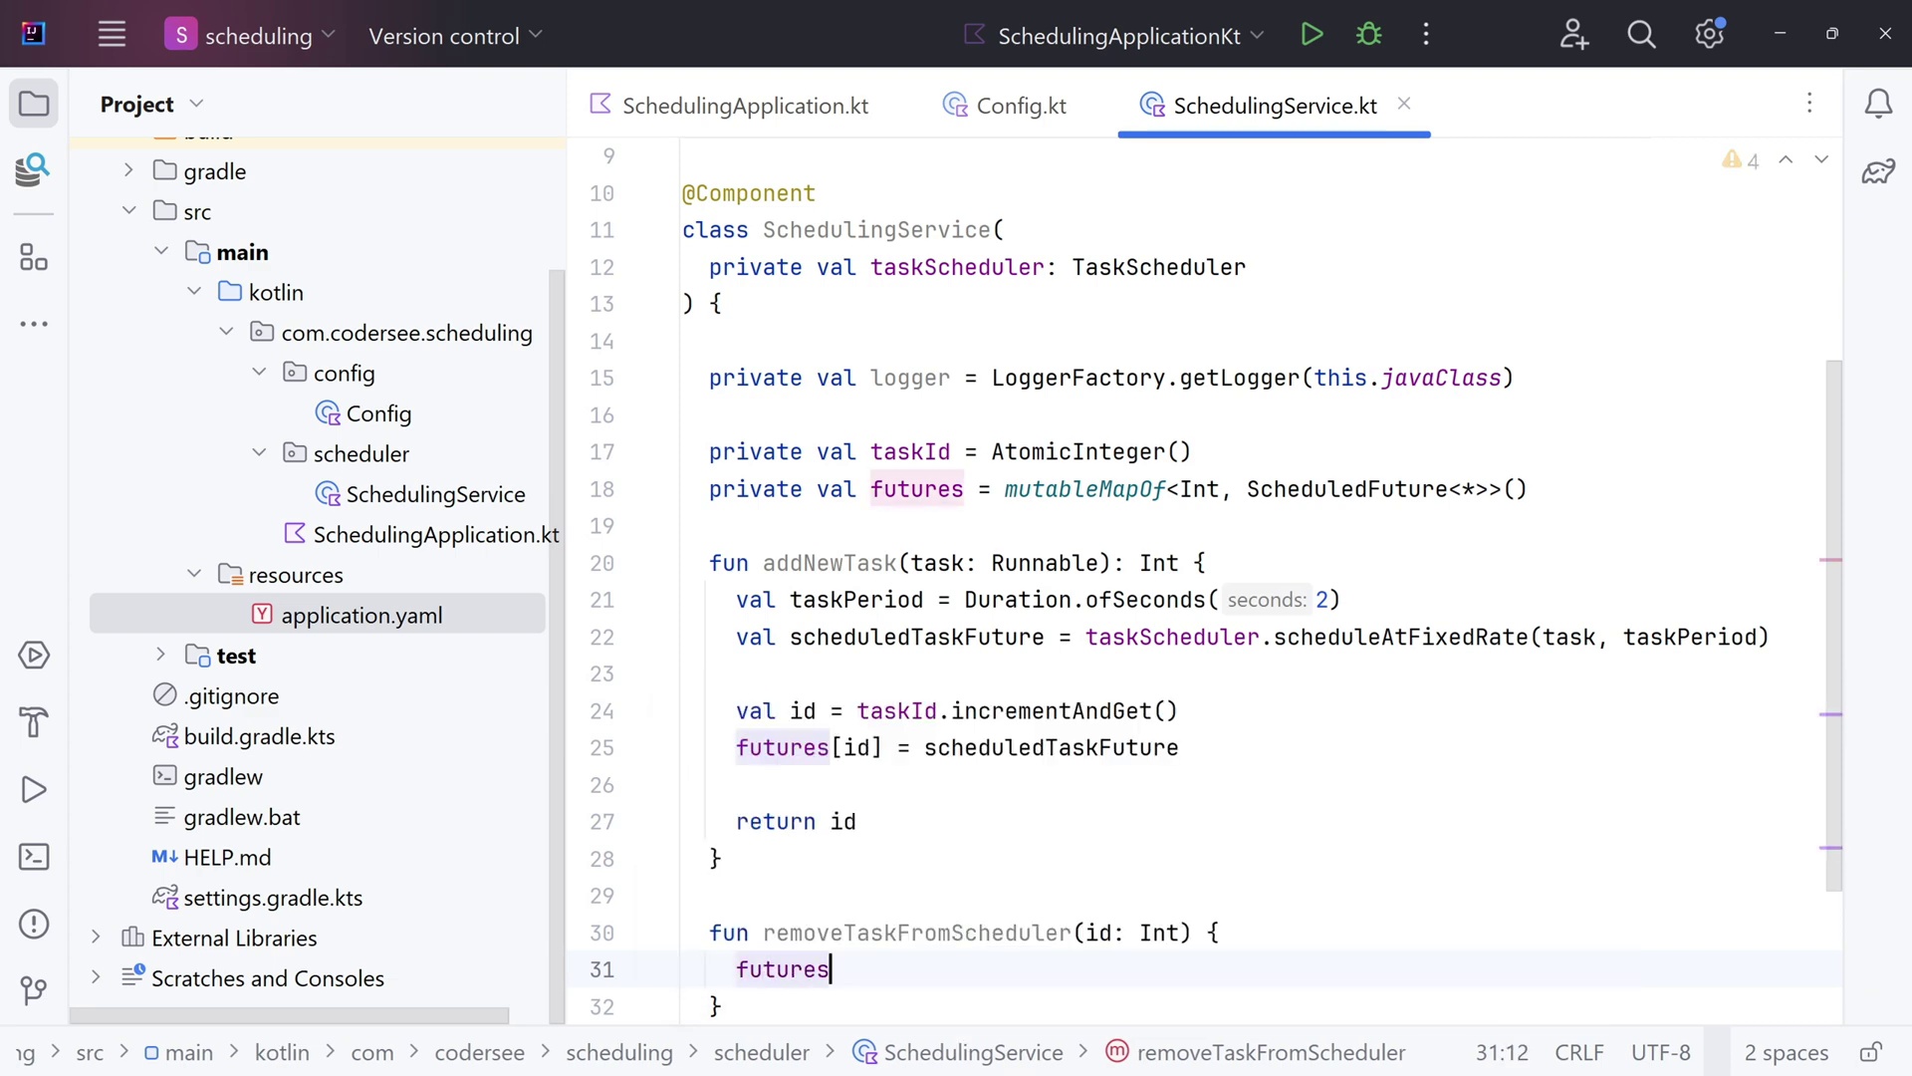
{"action": "type", "text": "."}
{"action": "key", "text": "BackSpace"}
{"action": "type", "text": "[id"}
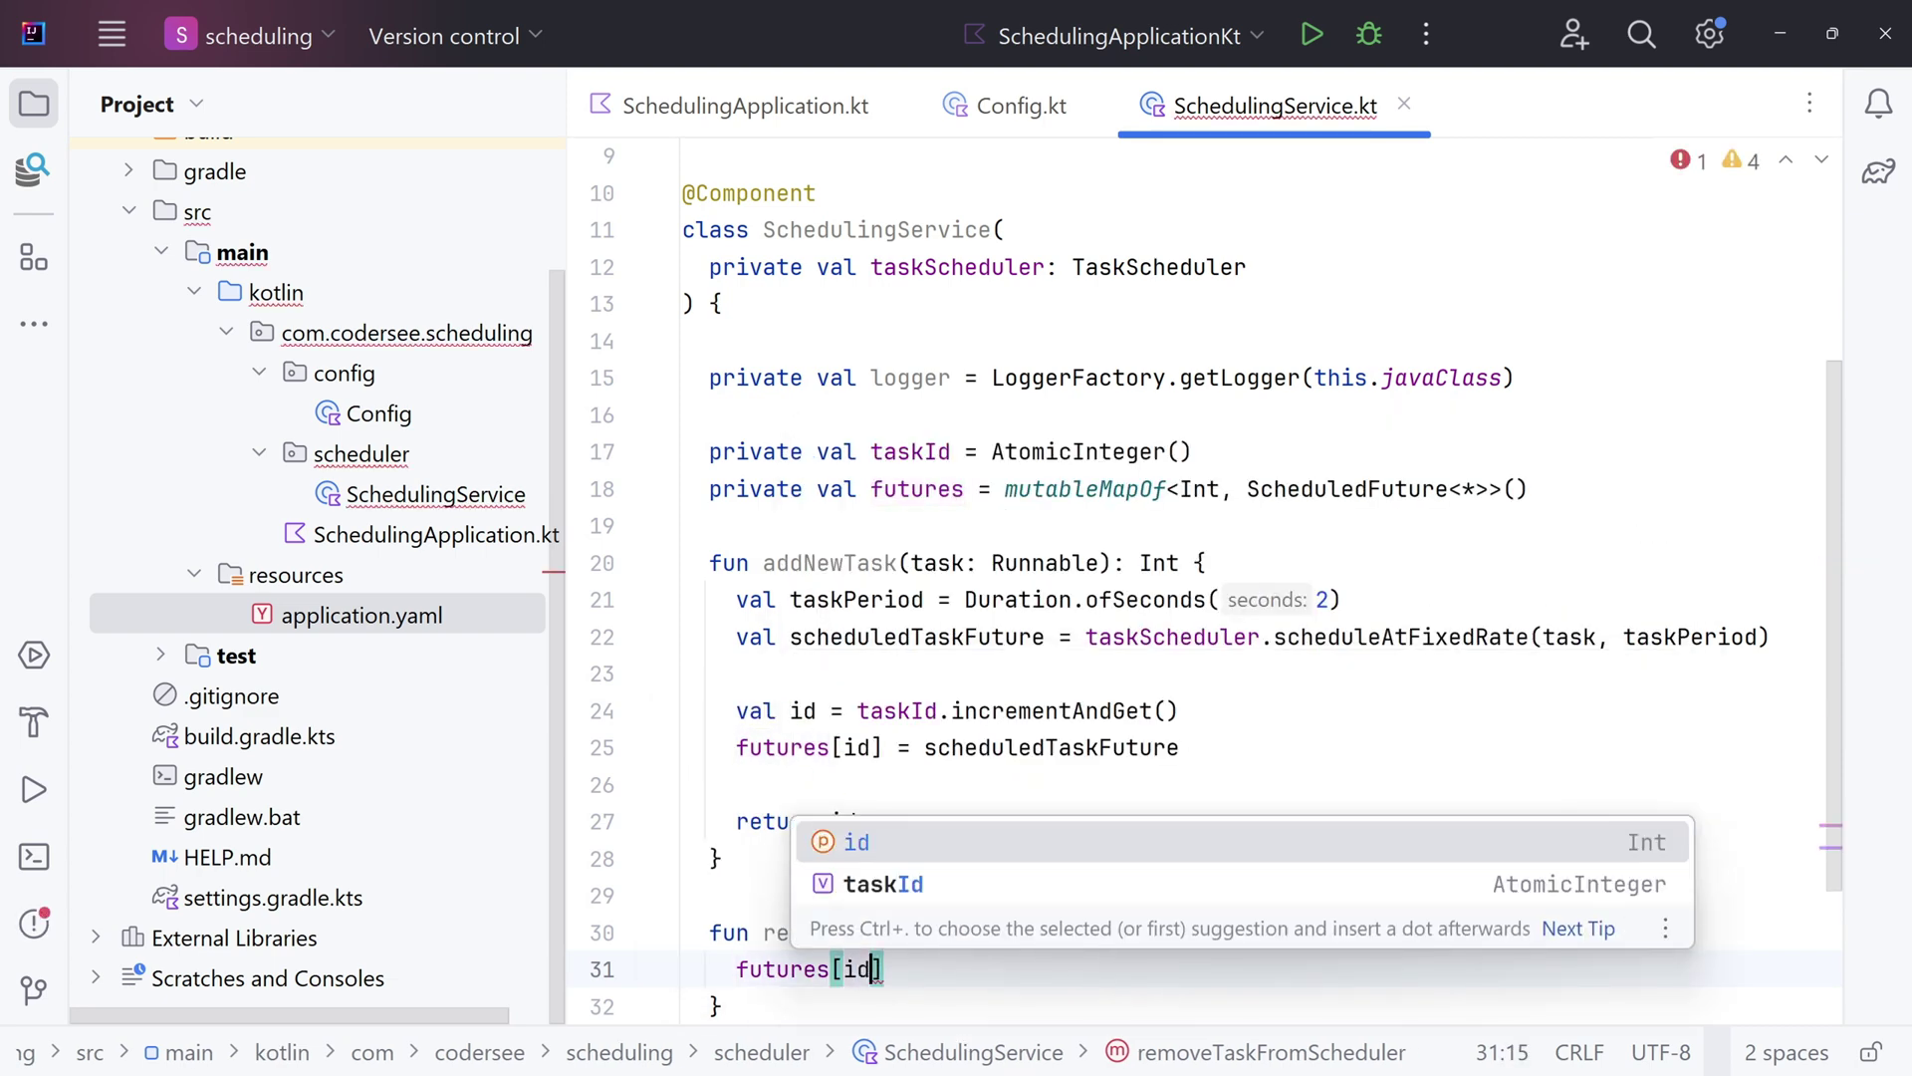
{"action": "type", "text": "]?"}
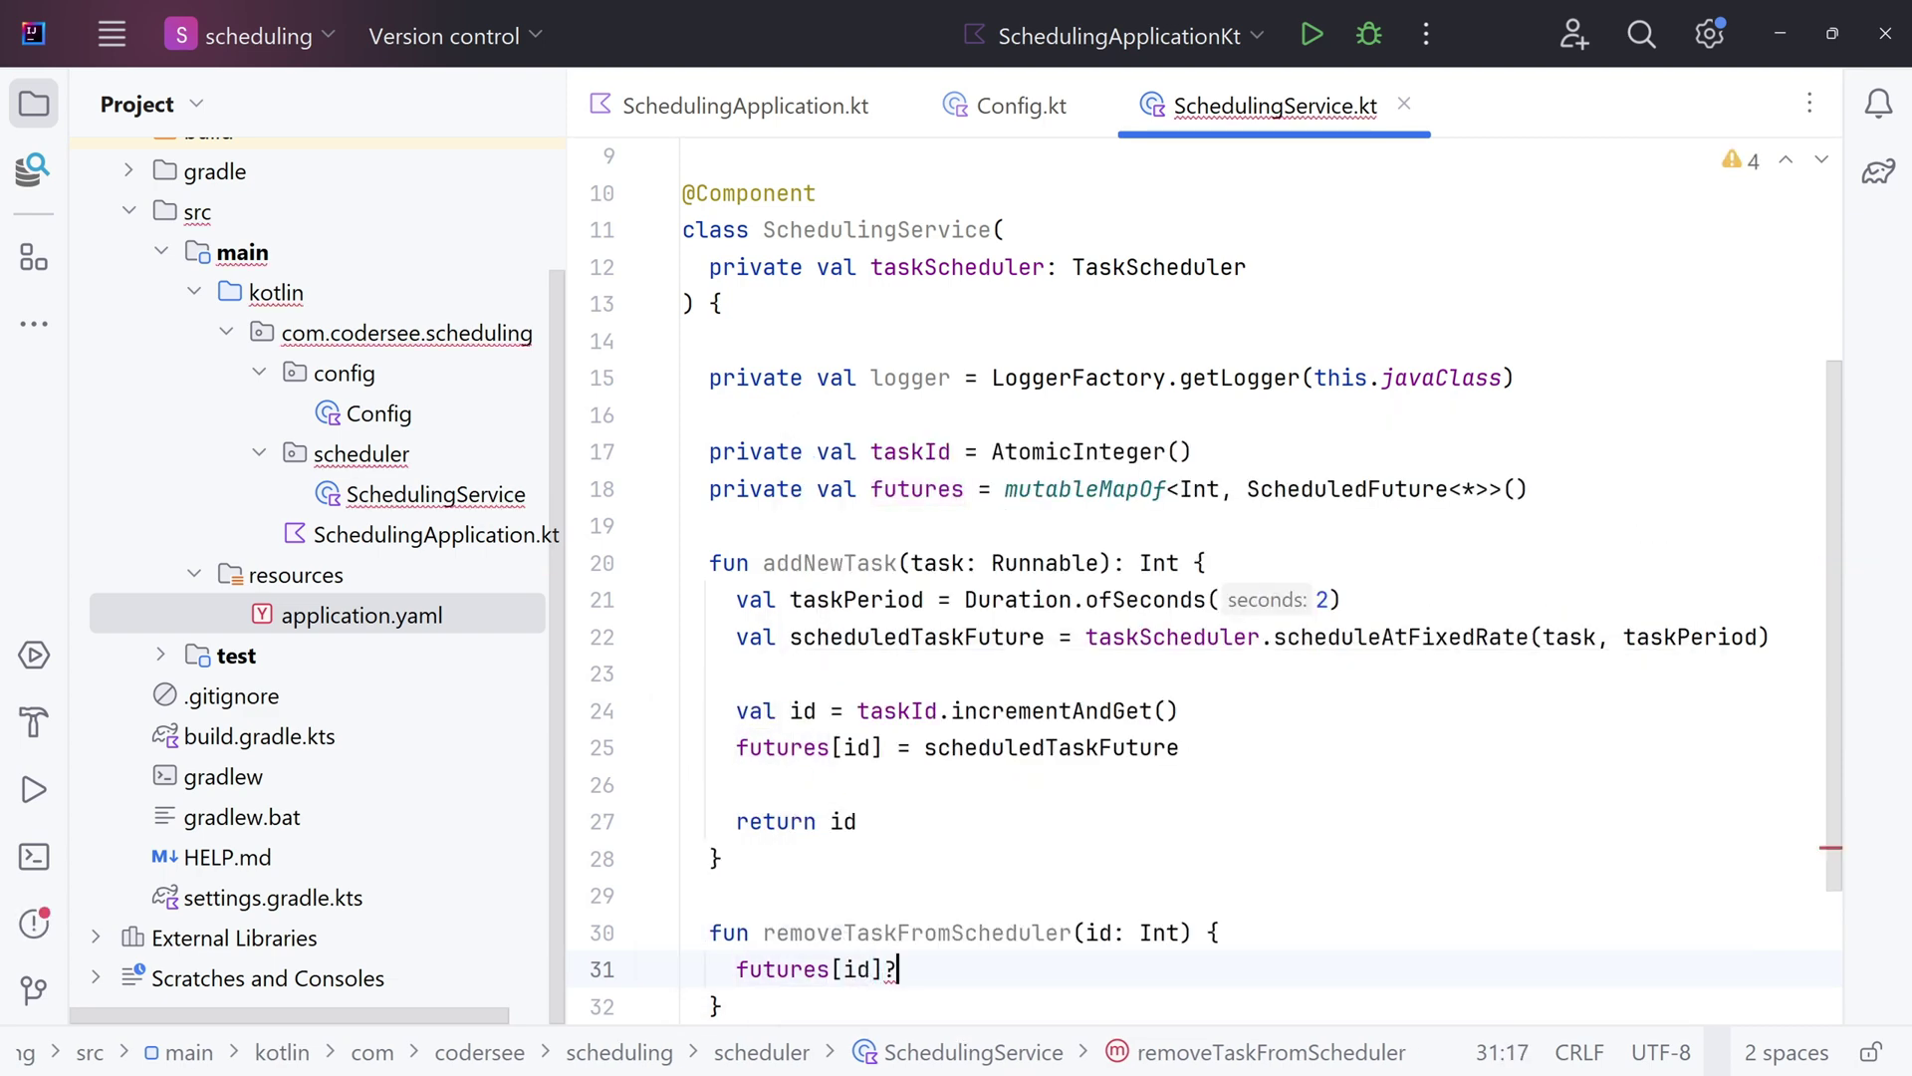
{"action": "type", "text": ".le"}
{"action": "key", "text": "Return"}
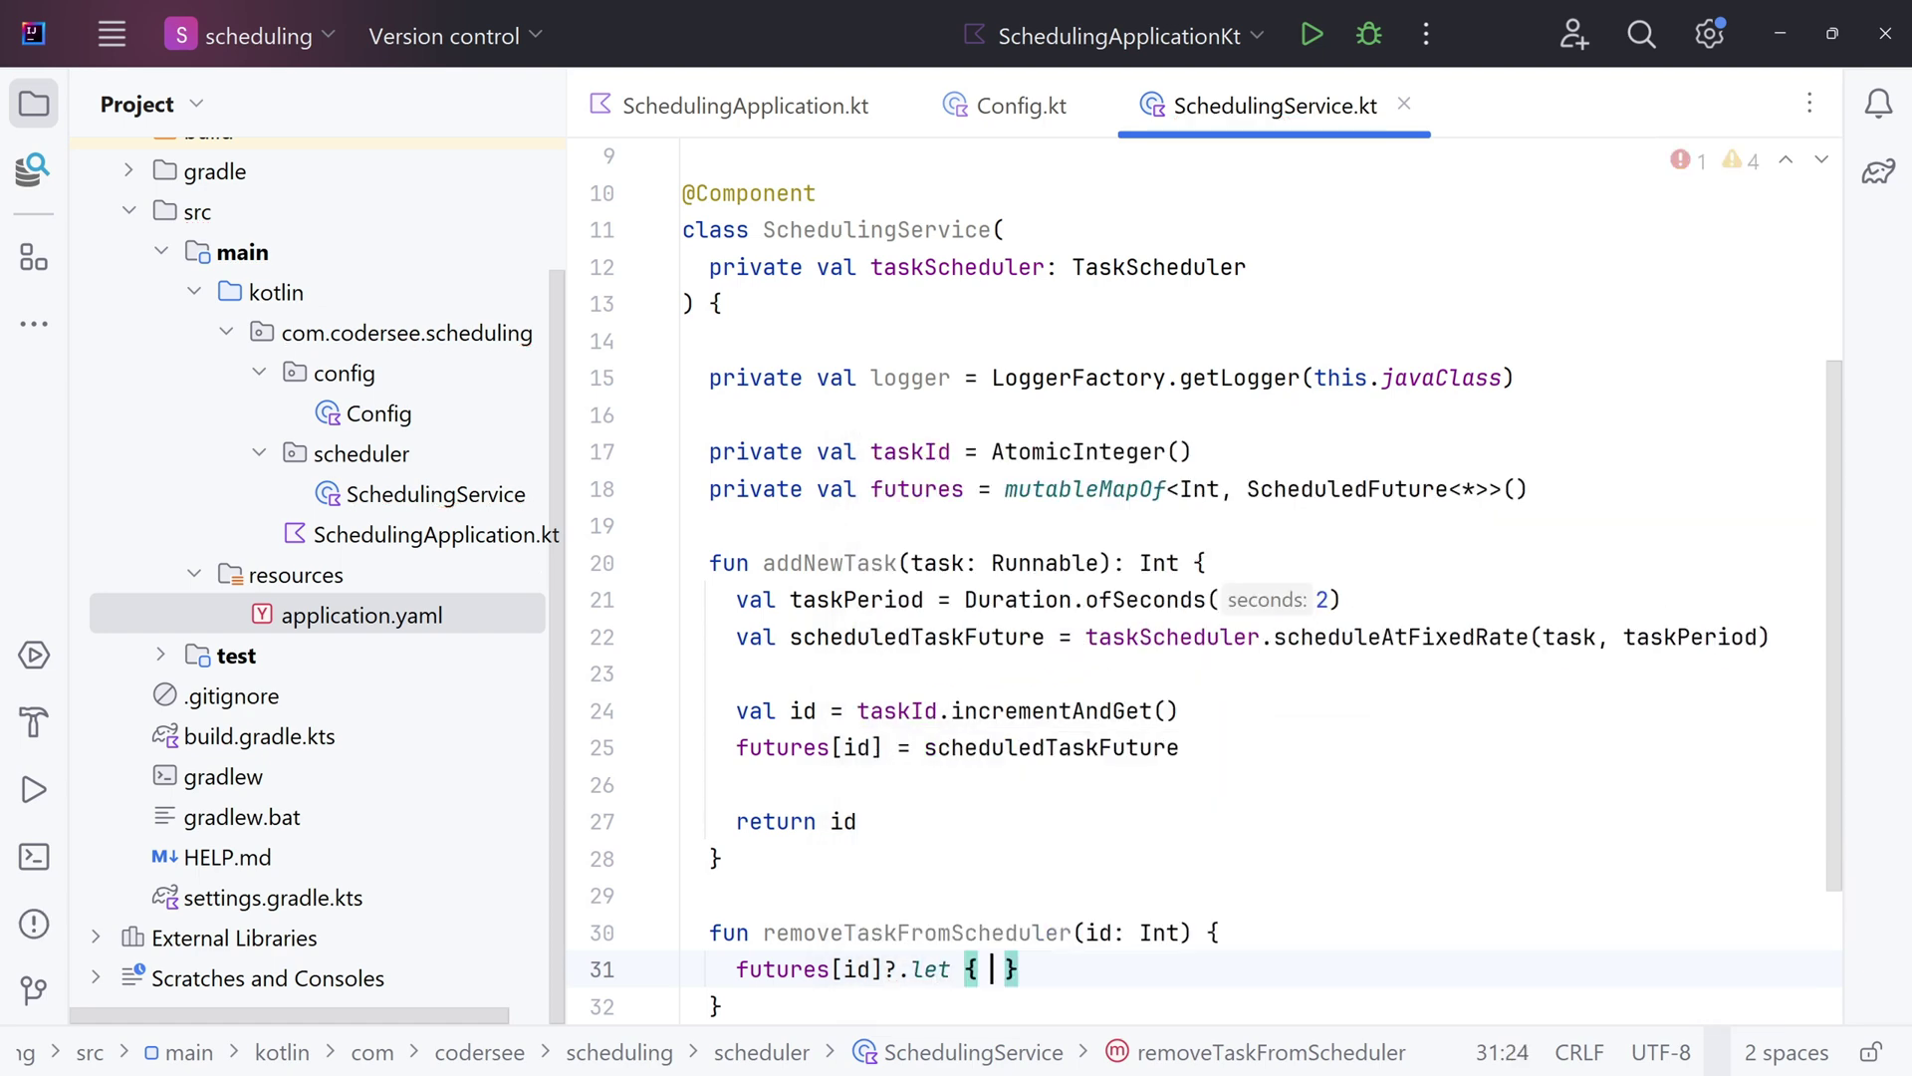
{"action": "key", "text": "Return"}
{"action": "type", "text": "it."}
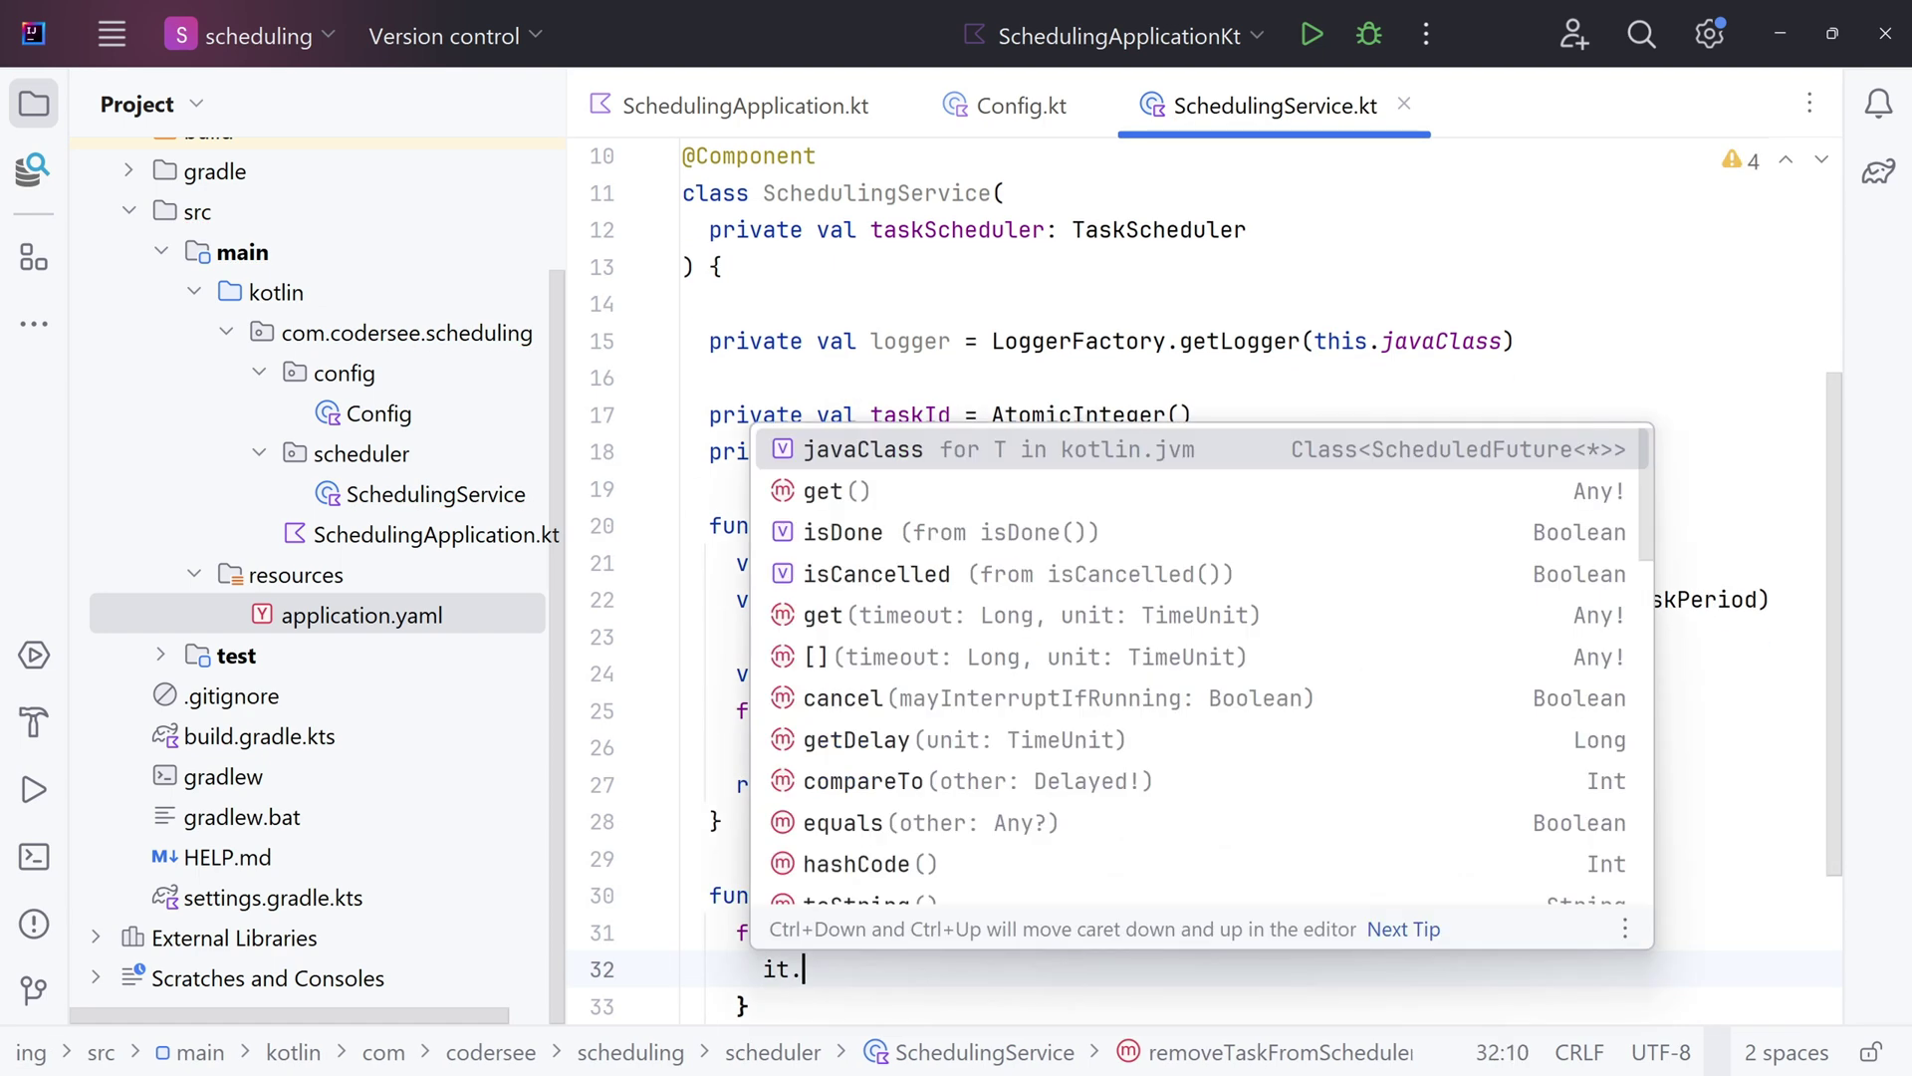
{"action": "type", "text": "can"}
{"action": "key", "text": "Return"}
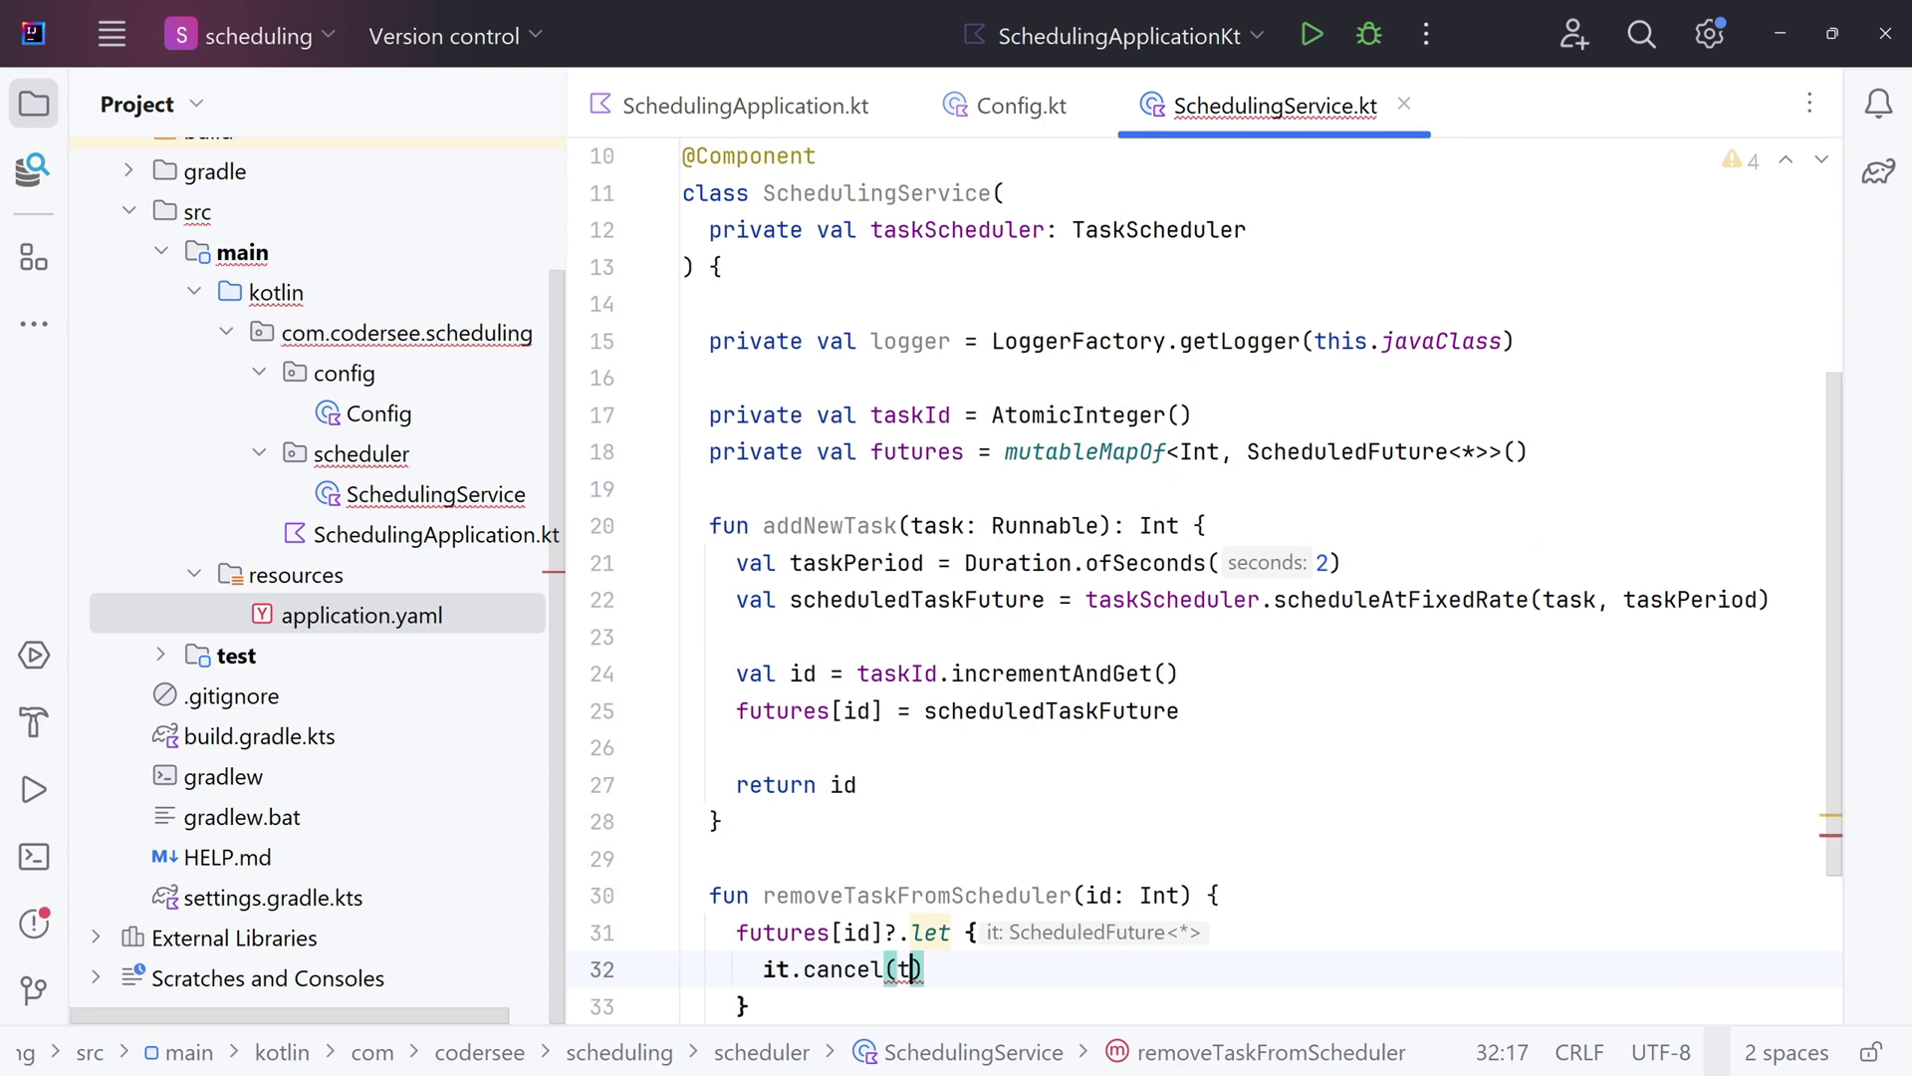
{"action": "type", "text": "true"}
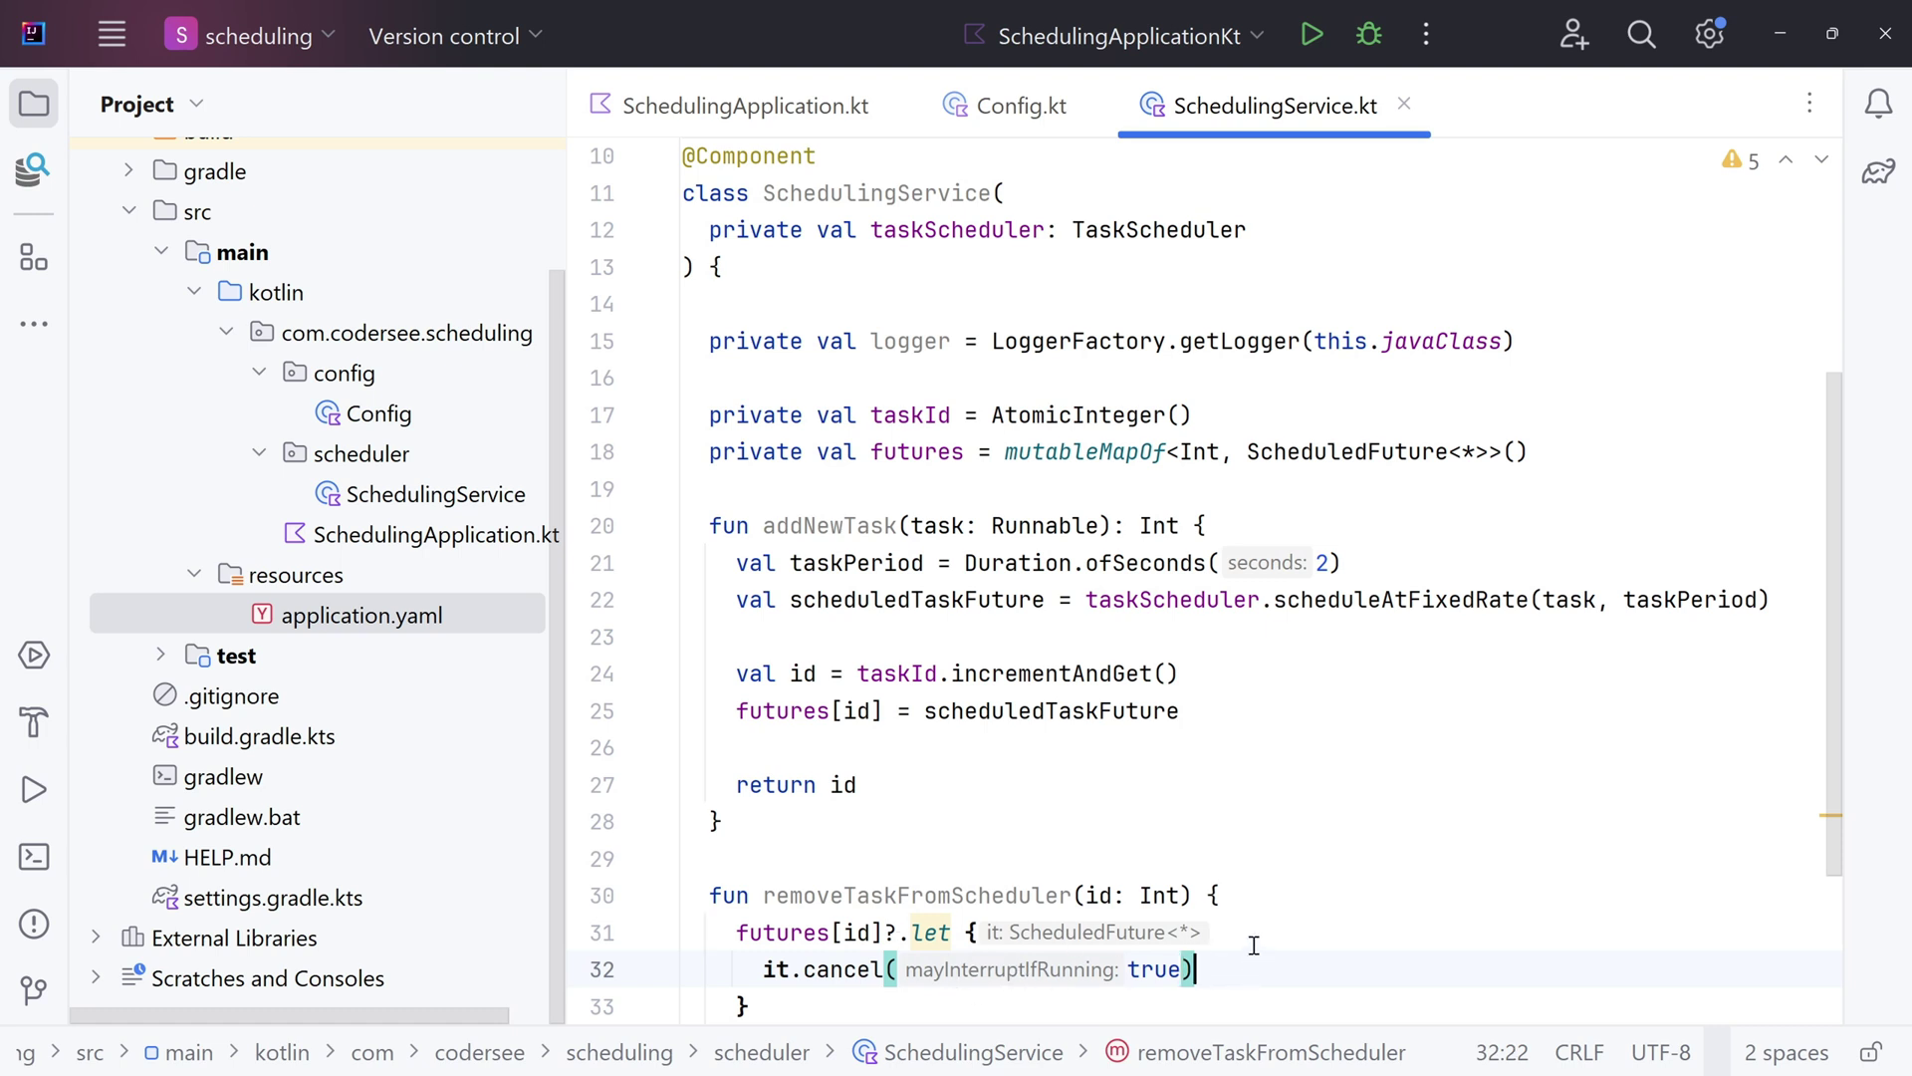
Step: Remove the id entry from futures inside the let block and reformat the code
{"action": "key", "text": "End"}
{"action": "key", "text": "Return"}
{"action": "type", "text": "futur"}
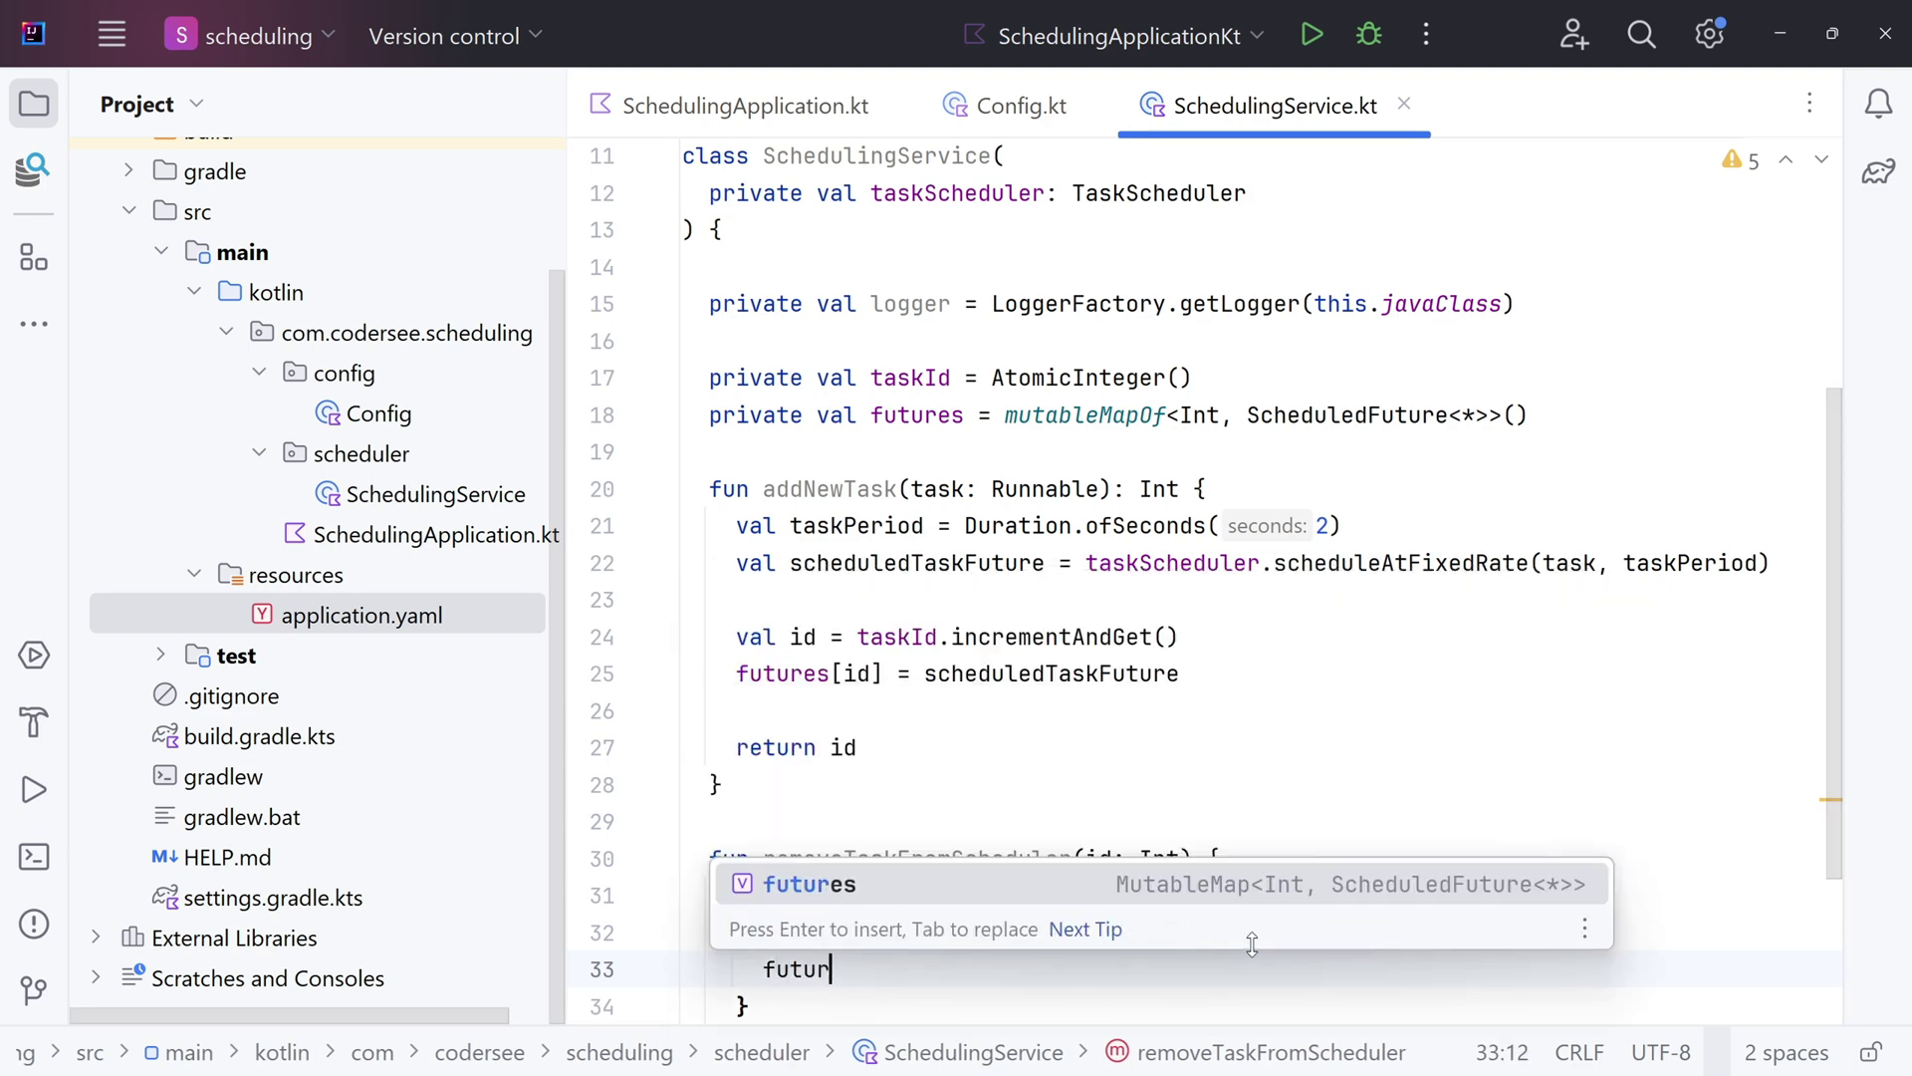
{"action": "key", "text": "Return"}
{"action": "type", "text": ".r"}
{"action": "key", "text": "Return"}
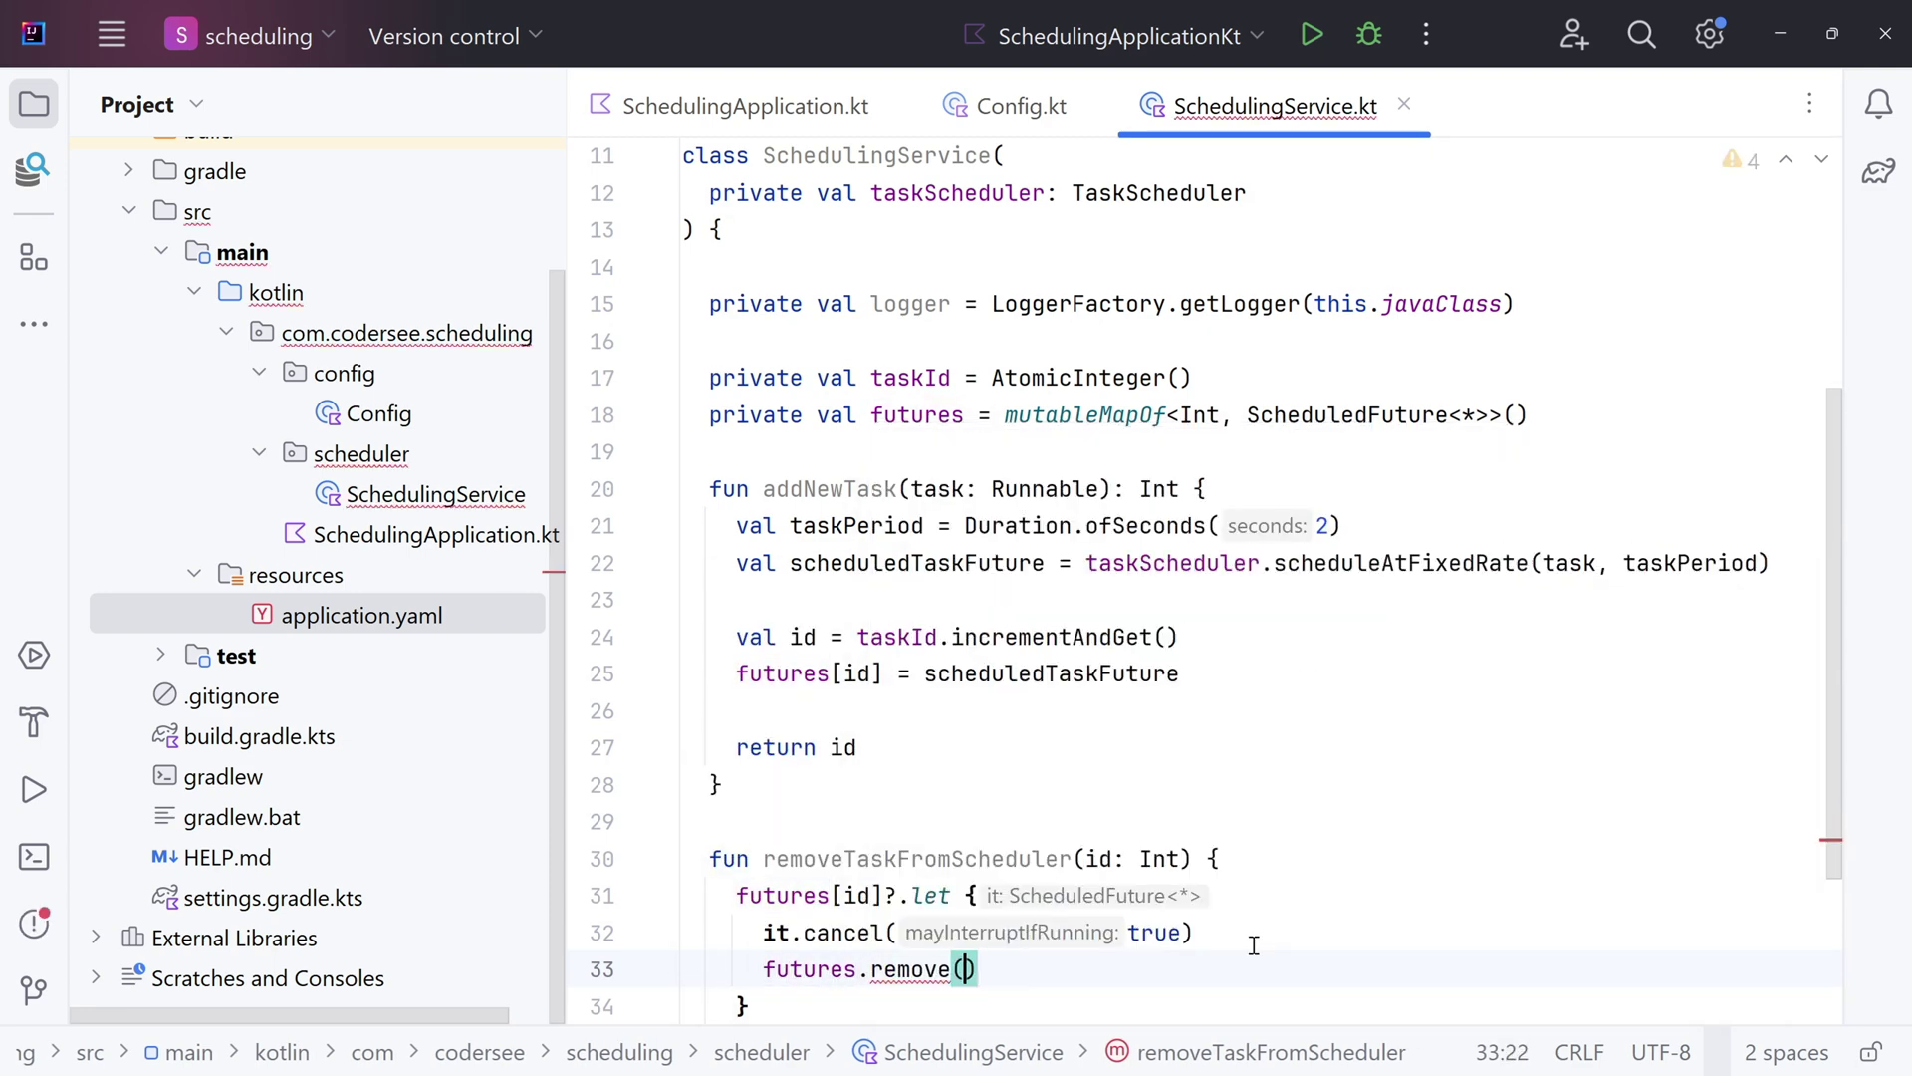
{"action": "type", "text": "id"}
{"action": "key", "text": "Escape"}
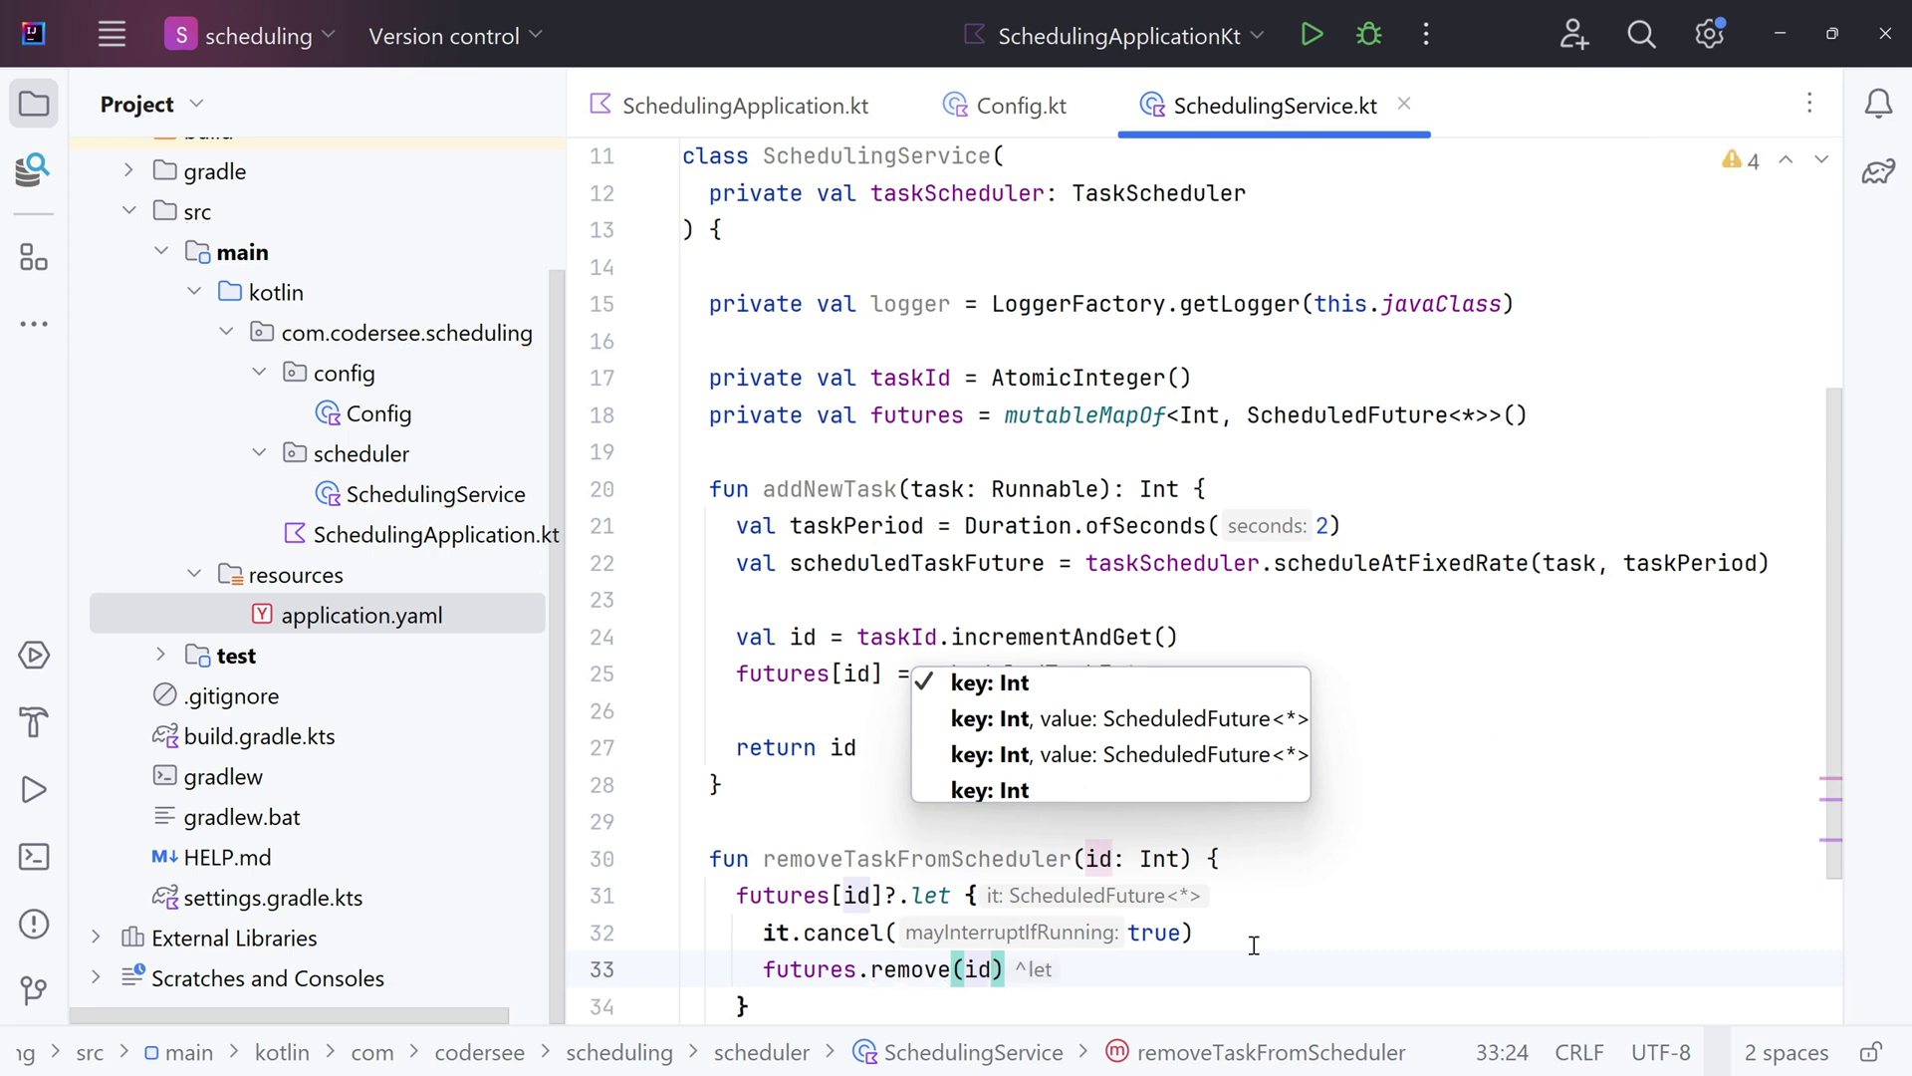
{"action": "key", "text": "ctrl+alt+l"}
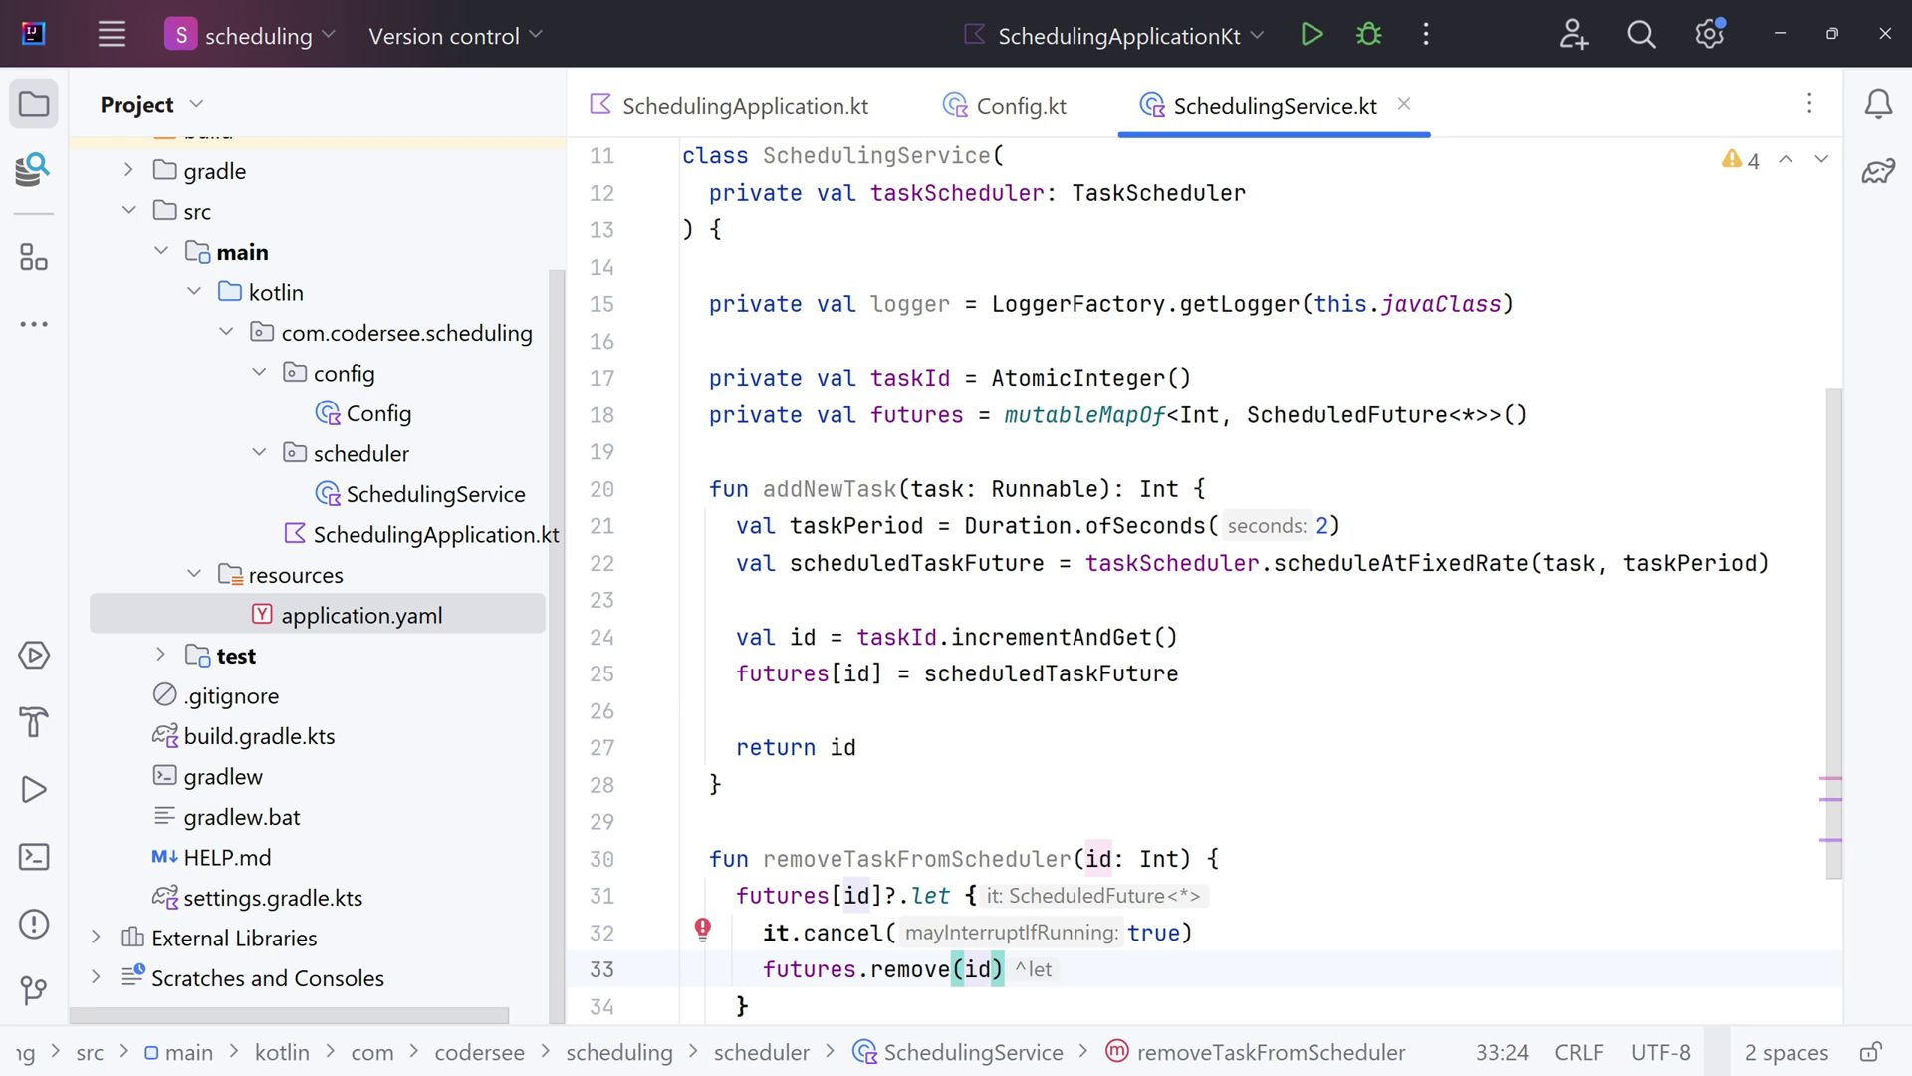
Step: Create a controller package under com.codersee.scheduling
{"action": "right_click", "coordinate": [382, 341]}
{"action": "mouse_move", "coordinate": [445, 23]}
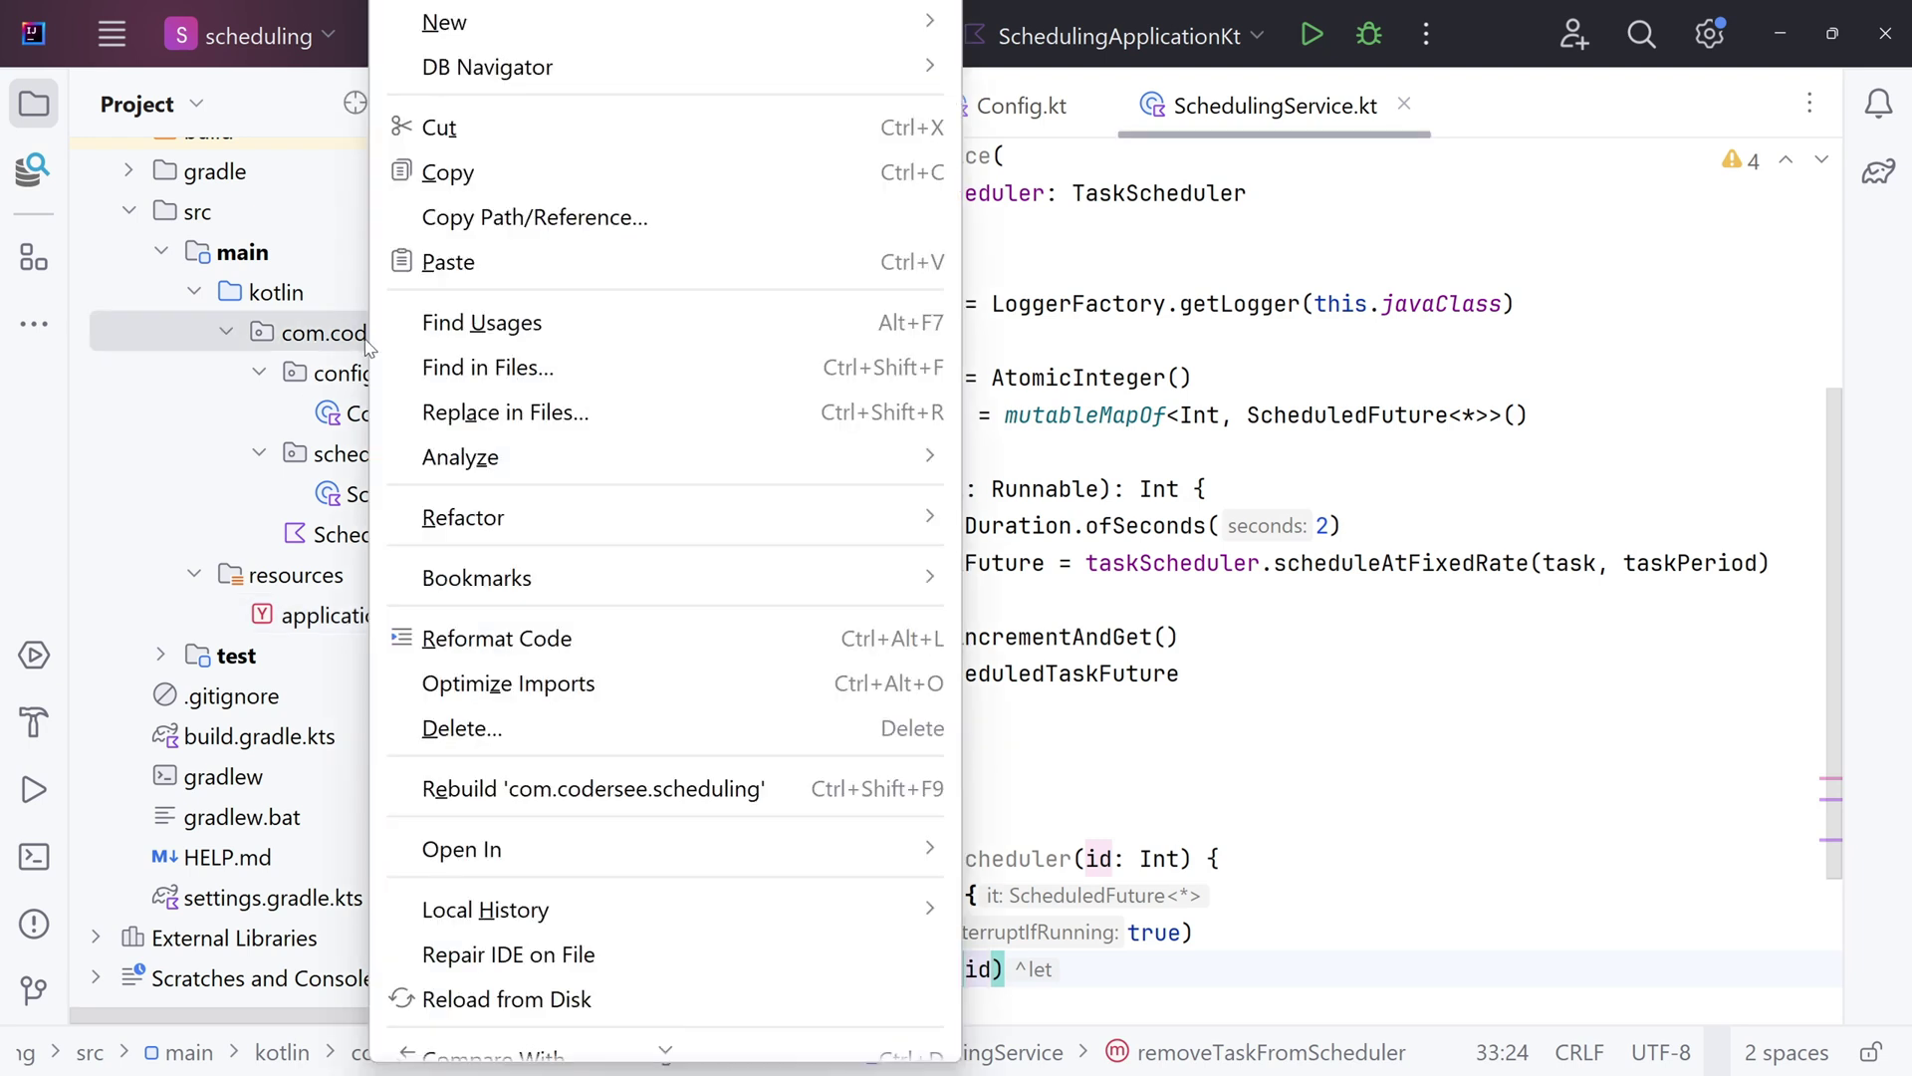
{"action": "left_click", "coordinate": [1165, 195]}
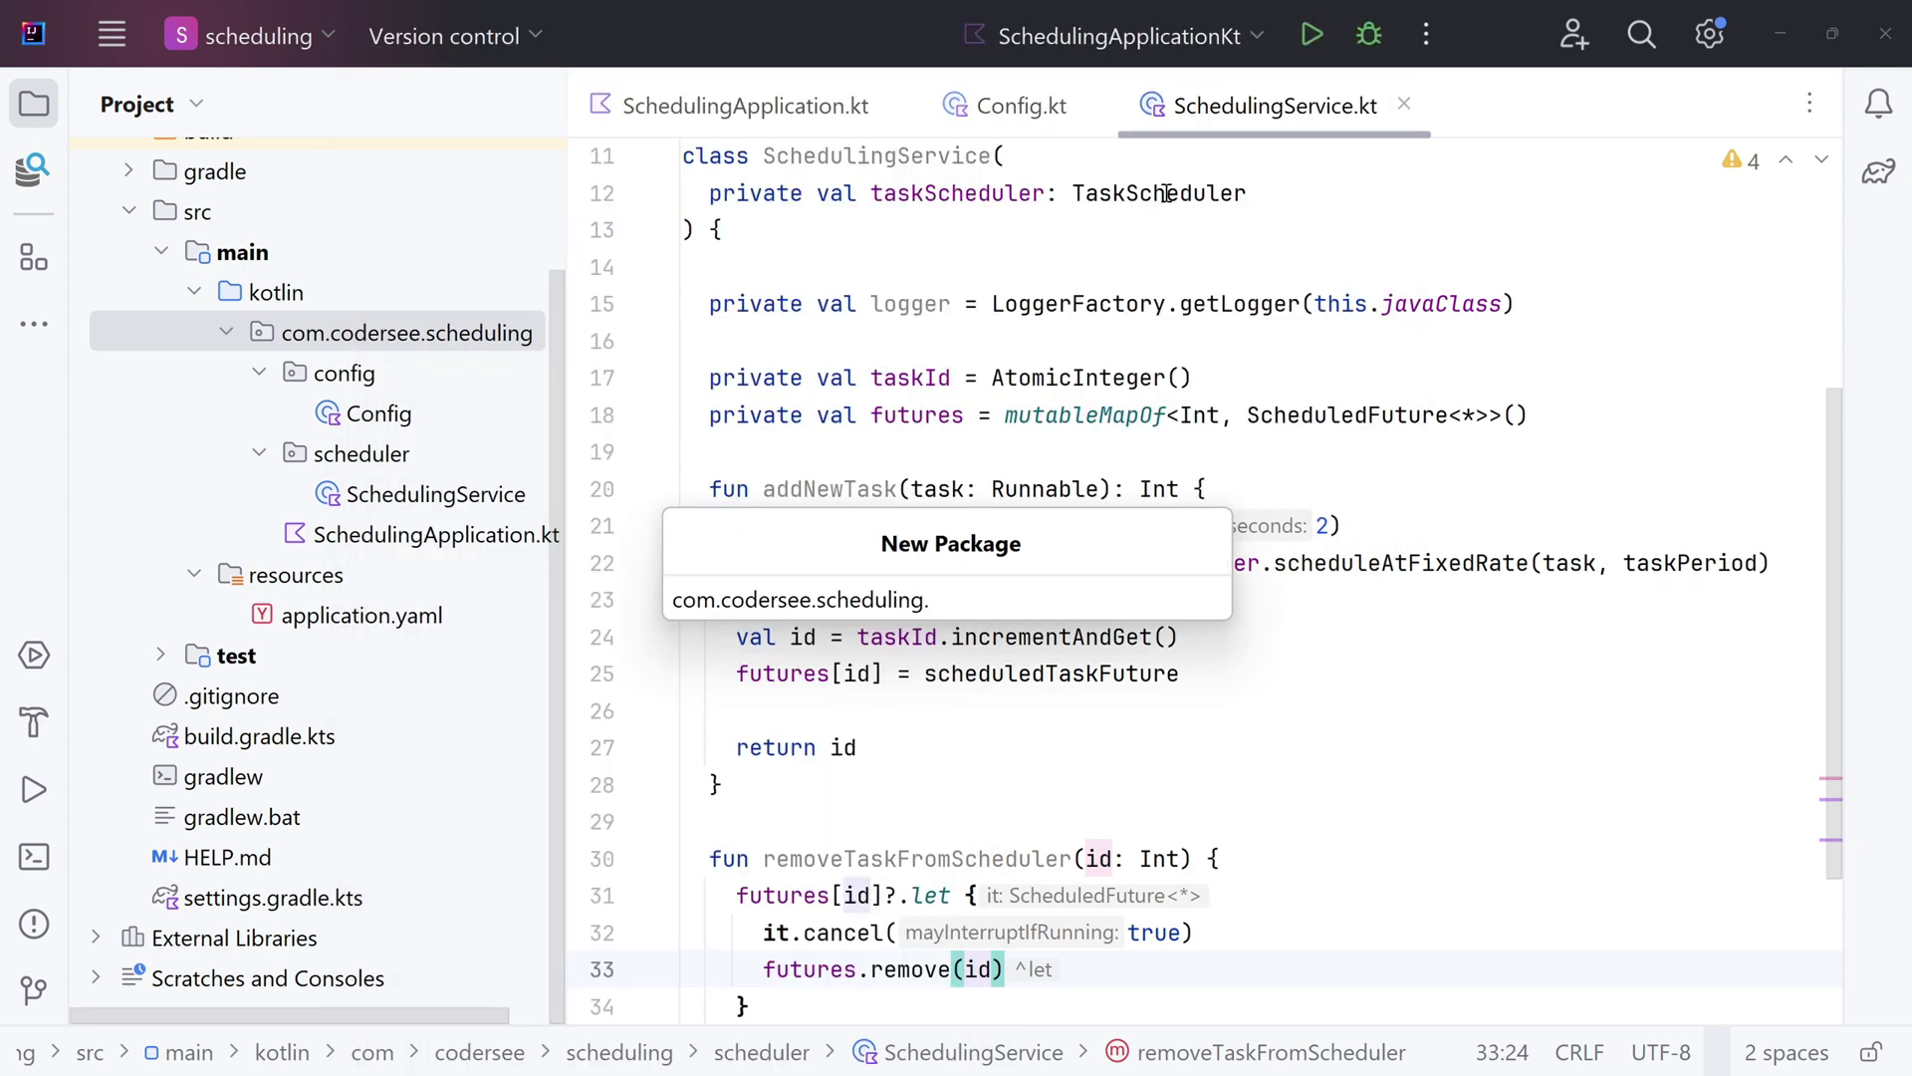
{"action": "type", "text": "controller"}
{"action": "key", "text": "Return"}
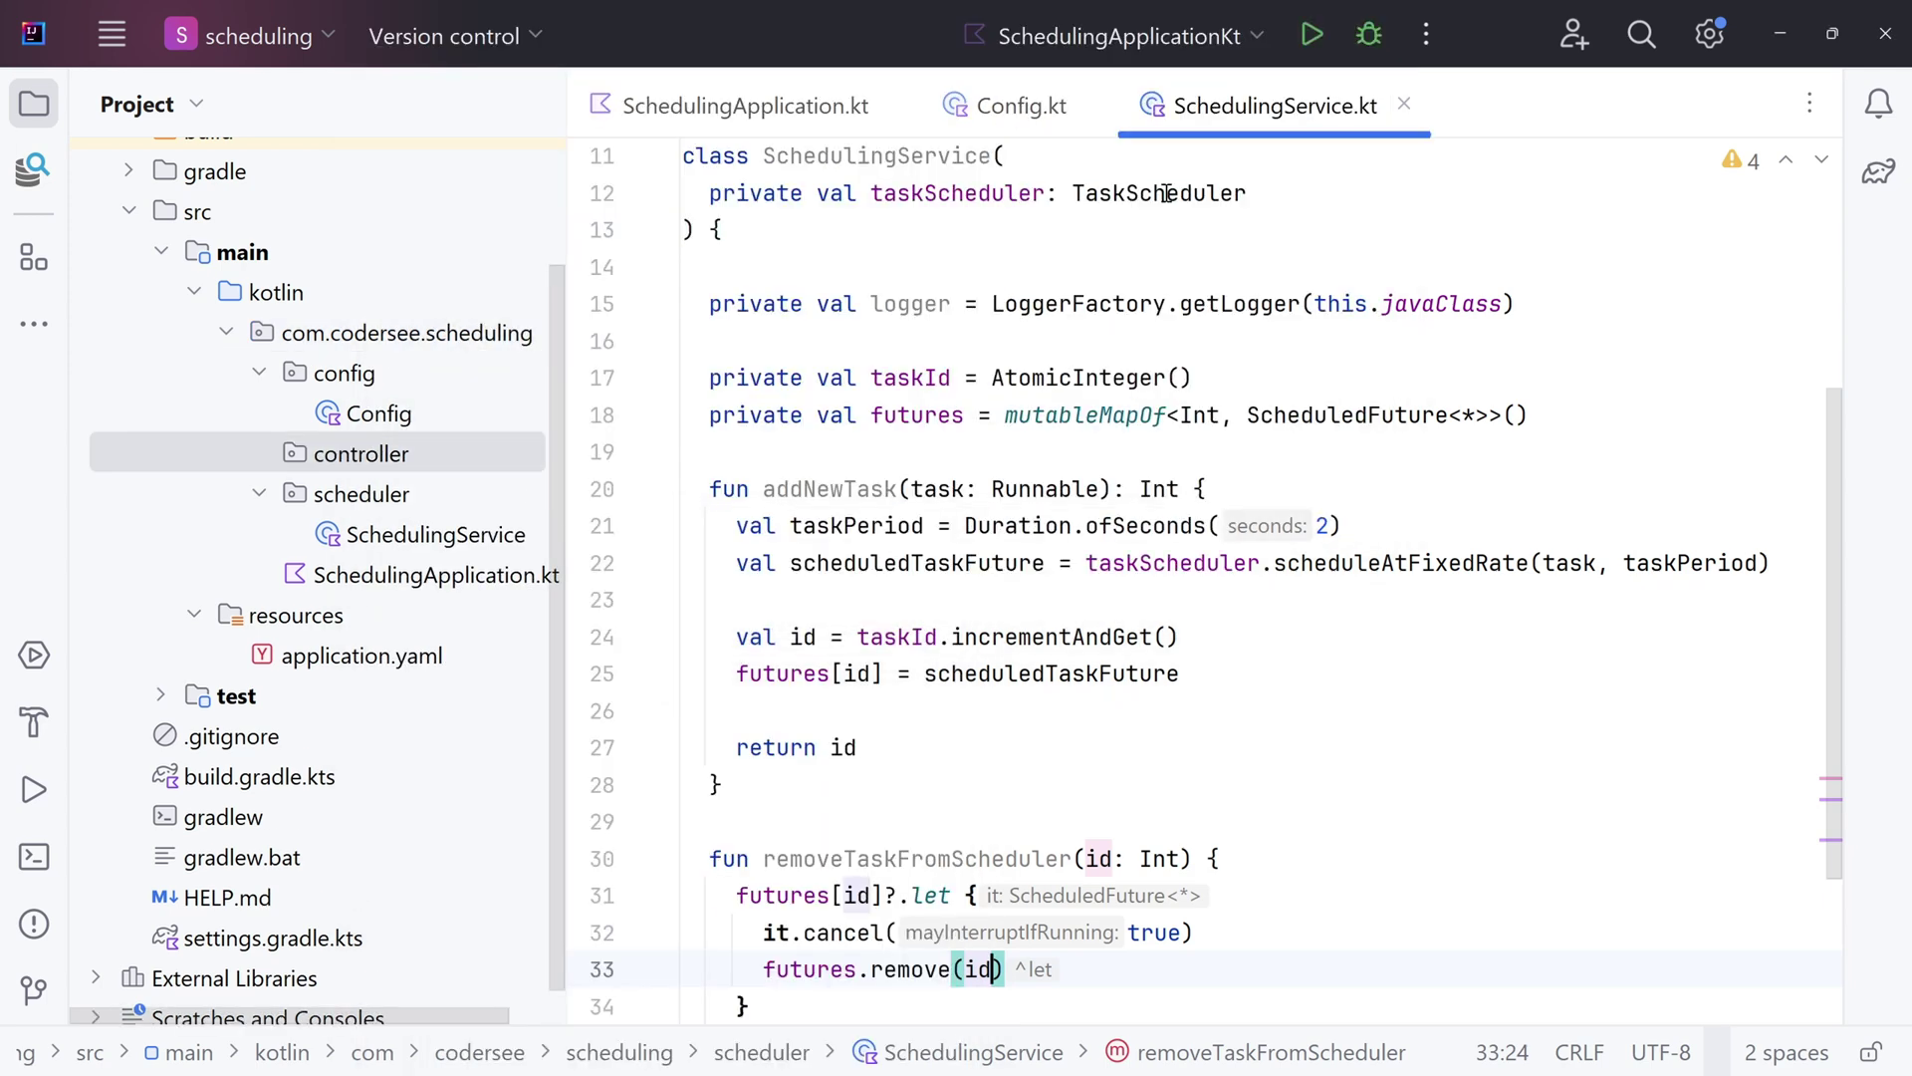
Step: Create a TestController Kotlin class inside the controller package
{"action": "right_click", "coordinate": [352, 461]}
{"action": "mouse_move", "coordinate": [598, 22]}
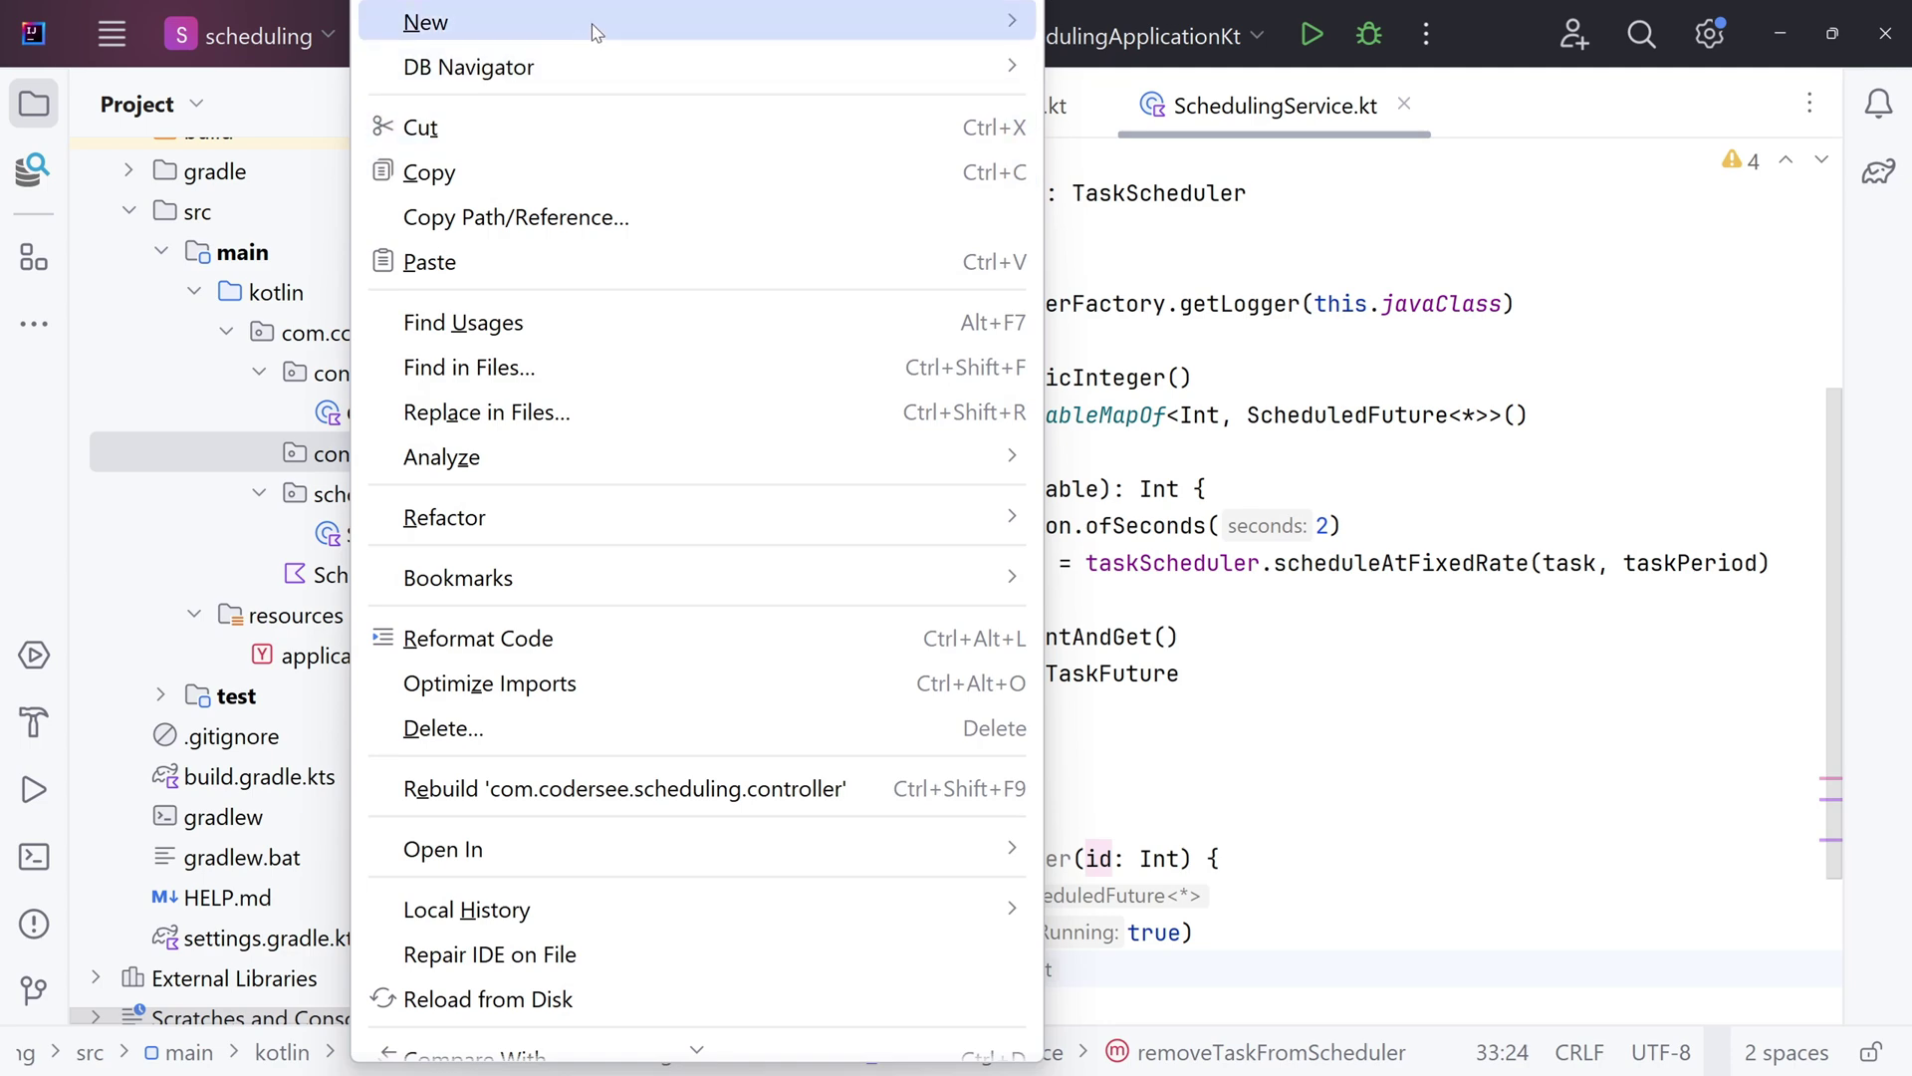
{"action": "left_click", "coordinate": [1341, 71]}
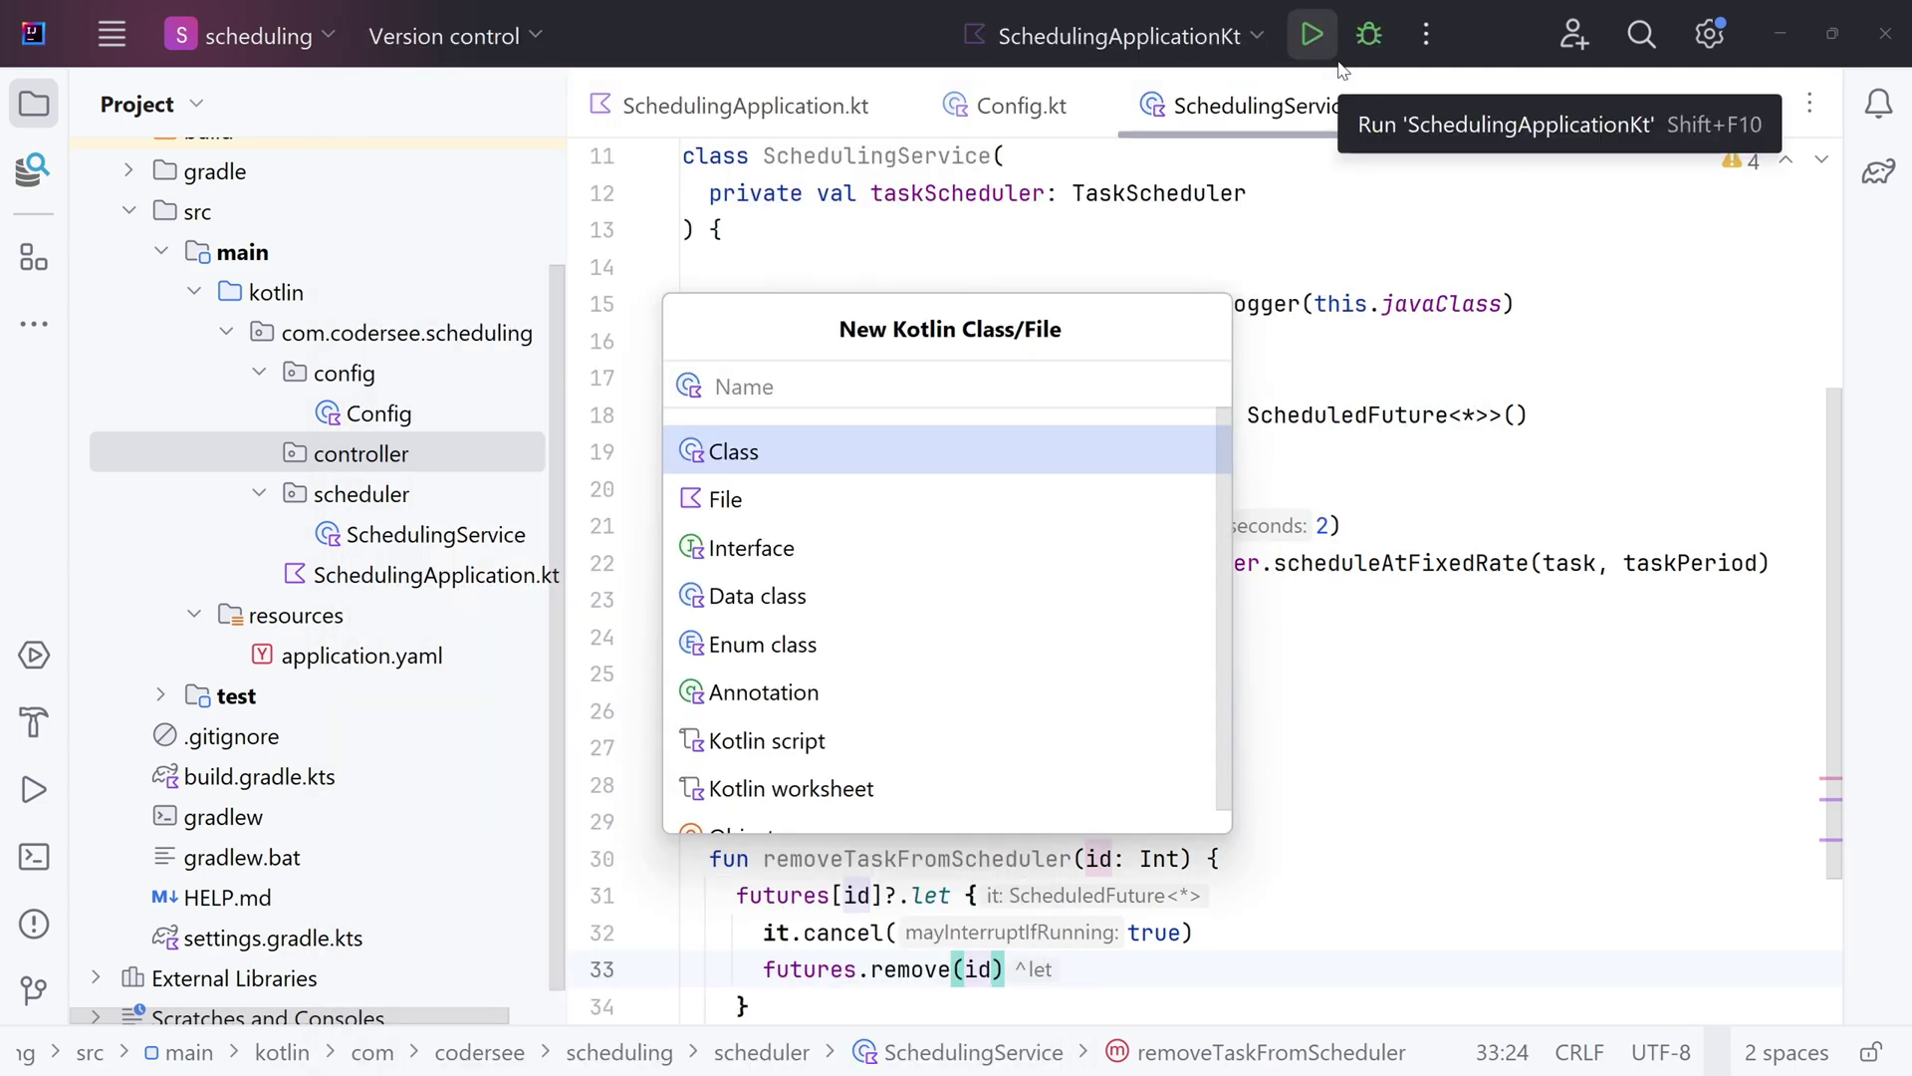
{"action": "type", "text": "TestCont"}
{"action": "type", "text": "roller"}
{"action": "key", "text": "Return"}
{"action": "key", "text": "Up"}
{"action": "key", "text": "Return"}
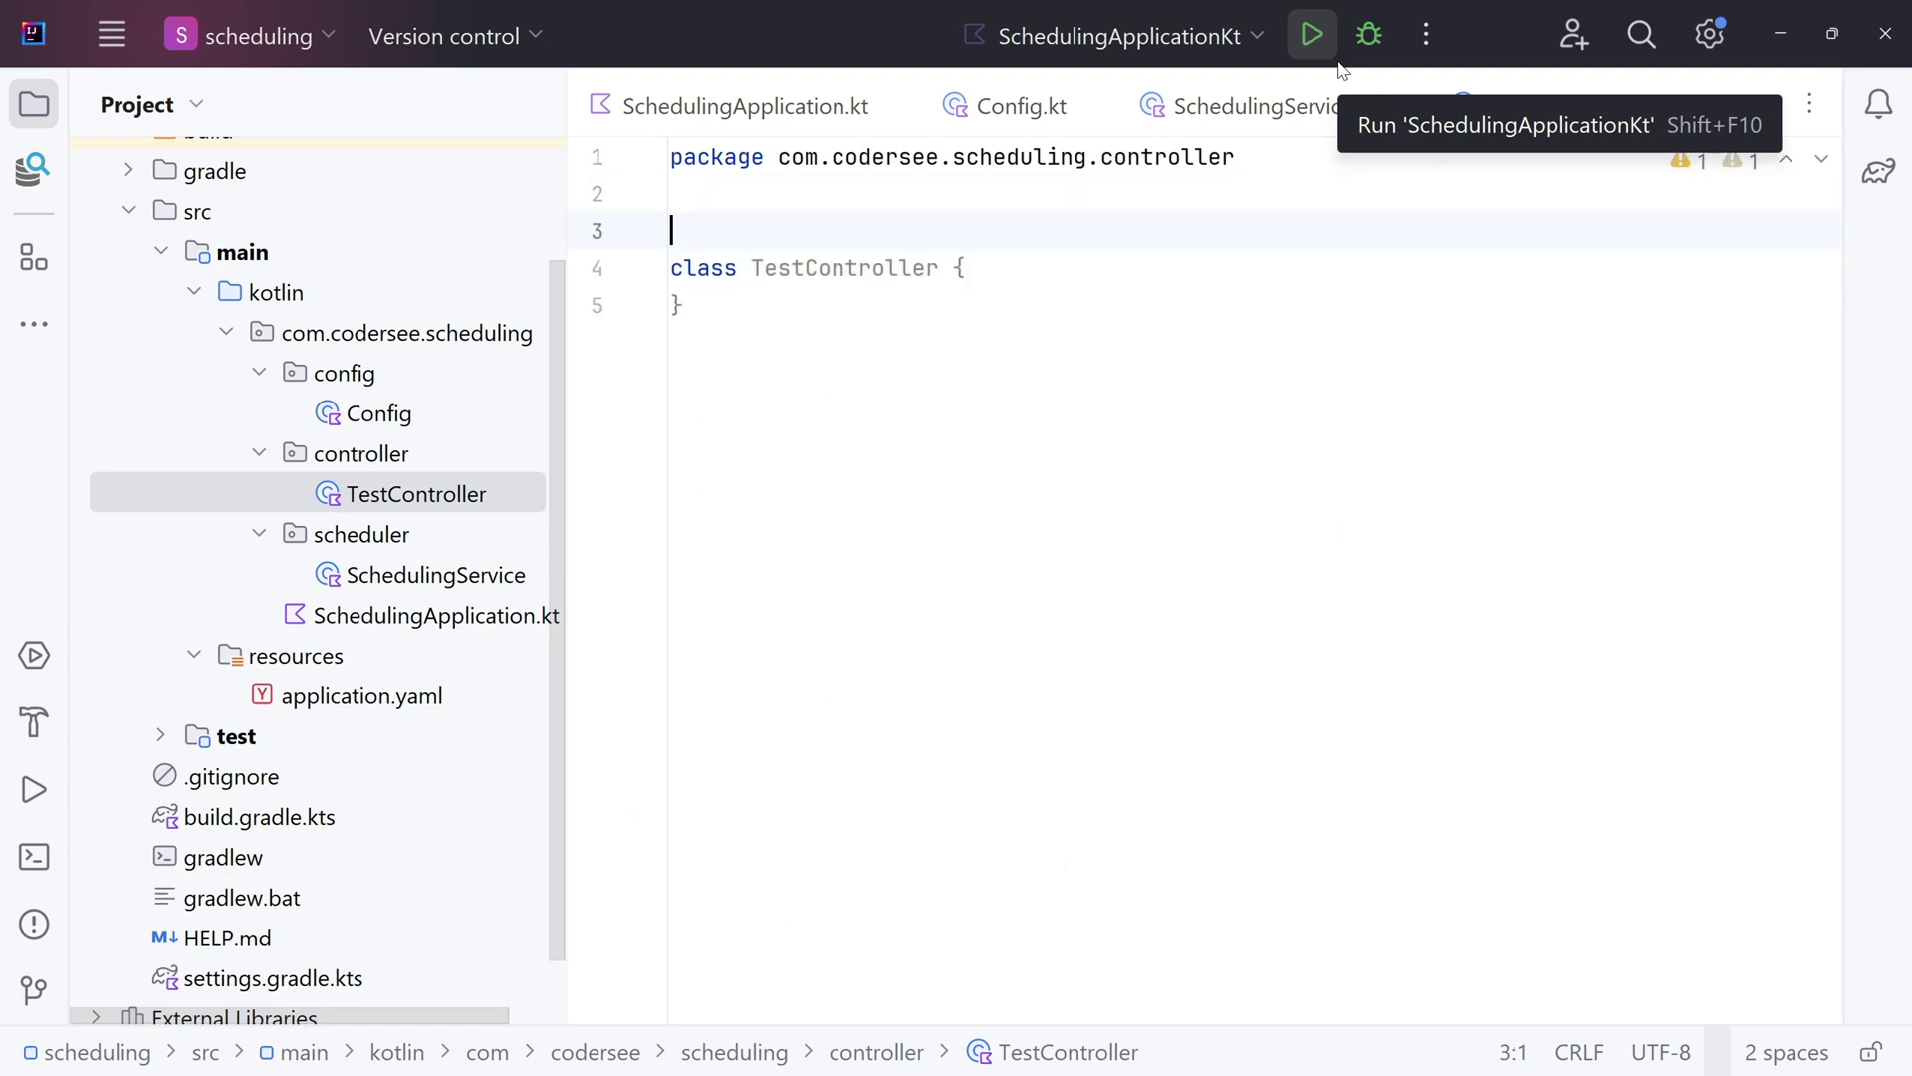
{"action": "type", "text": "@"}
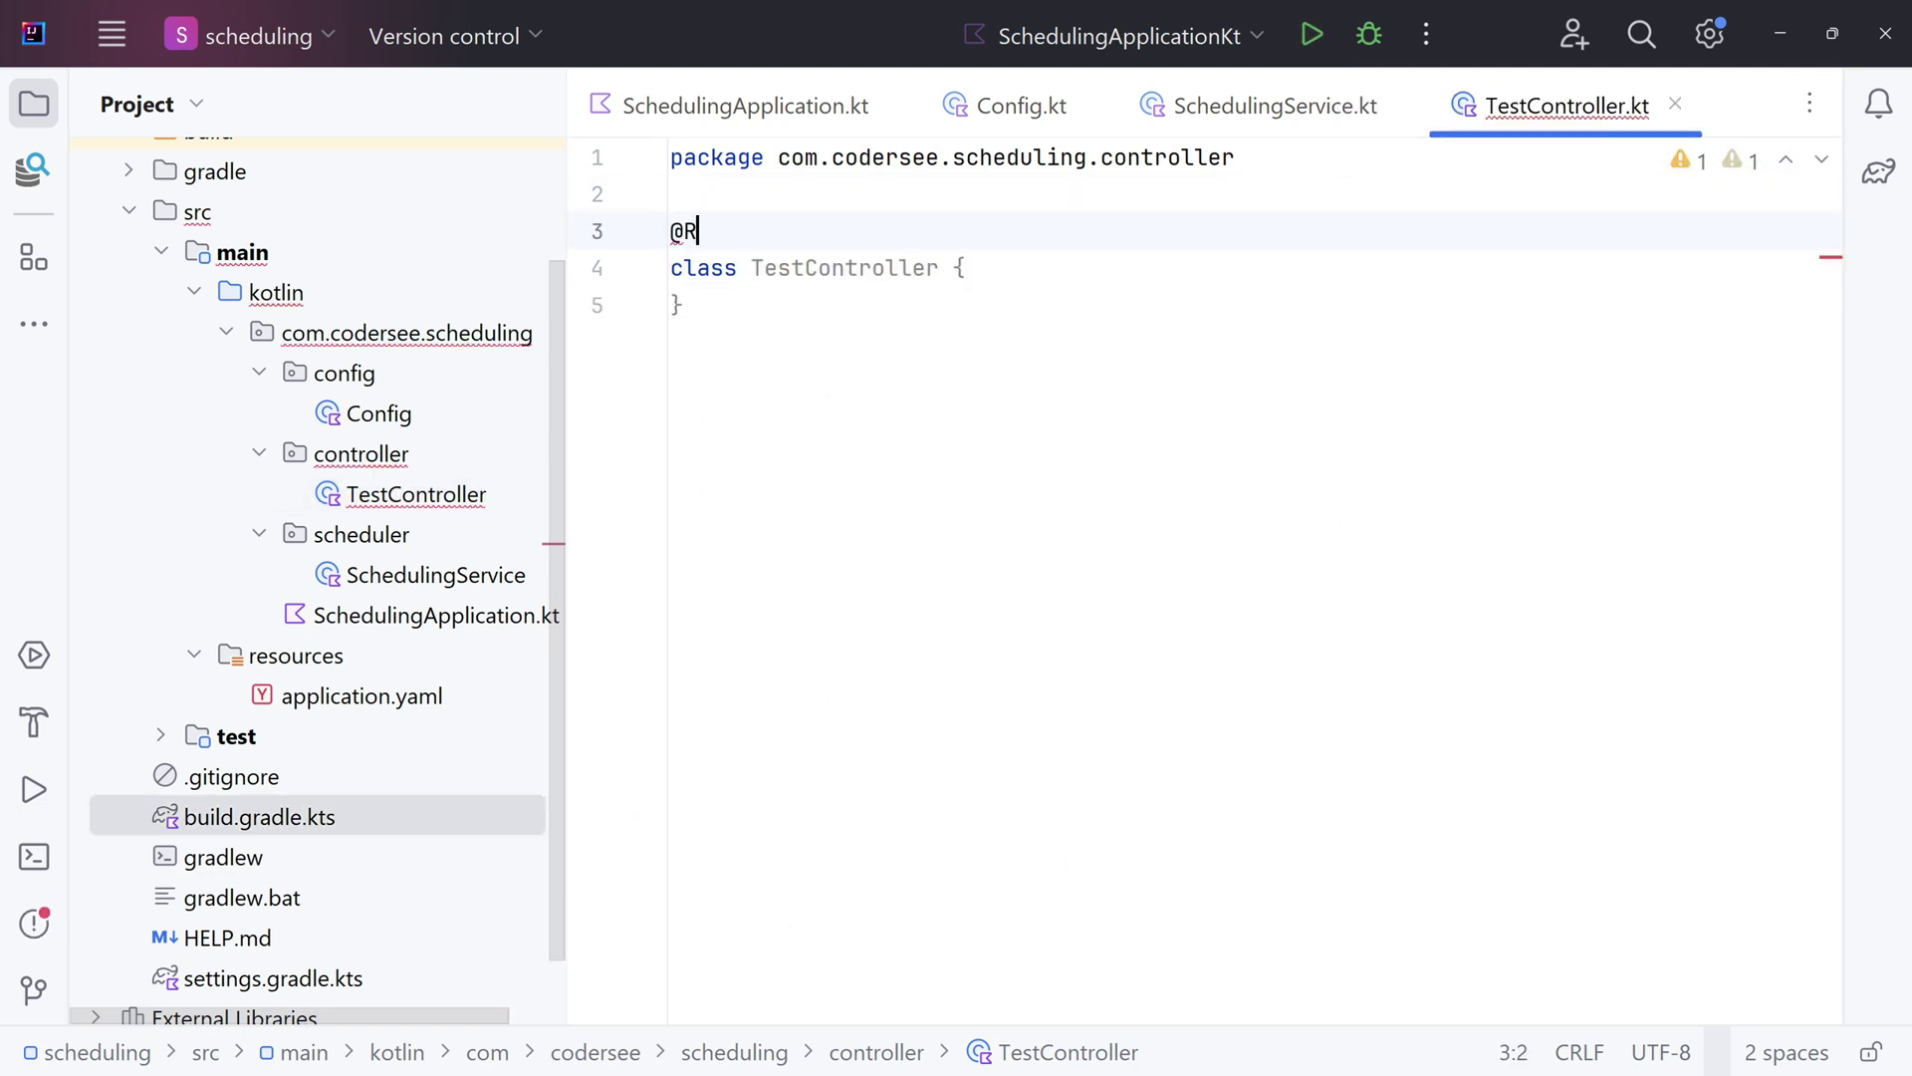
{"action": "type", "text": "RestCo"}
{"action": "key", "text": "Return"}
{"action": "key", "text": "Down"}
{"action": "key", "text": "End"}
{"action": "key", "text": "Left"}
{"action": "key", "text": "Left"}
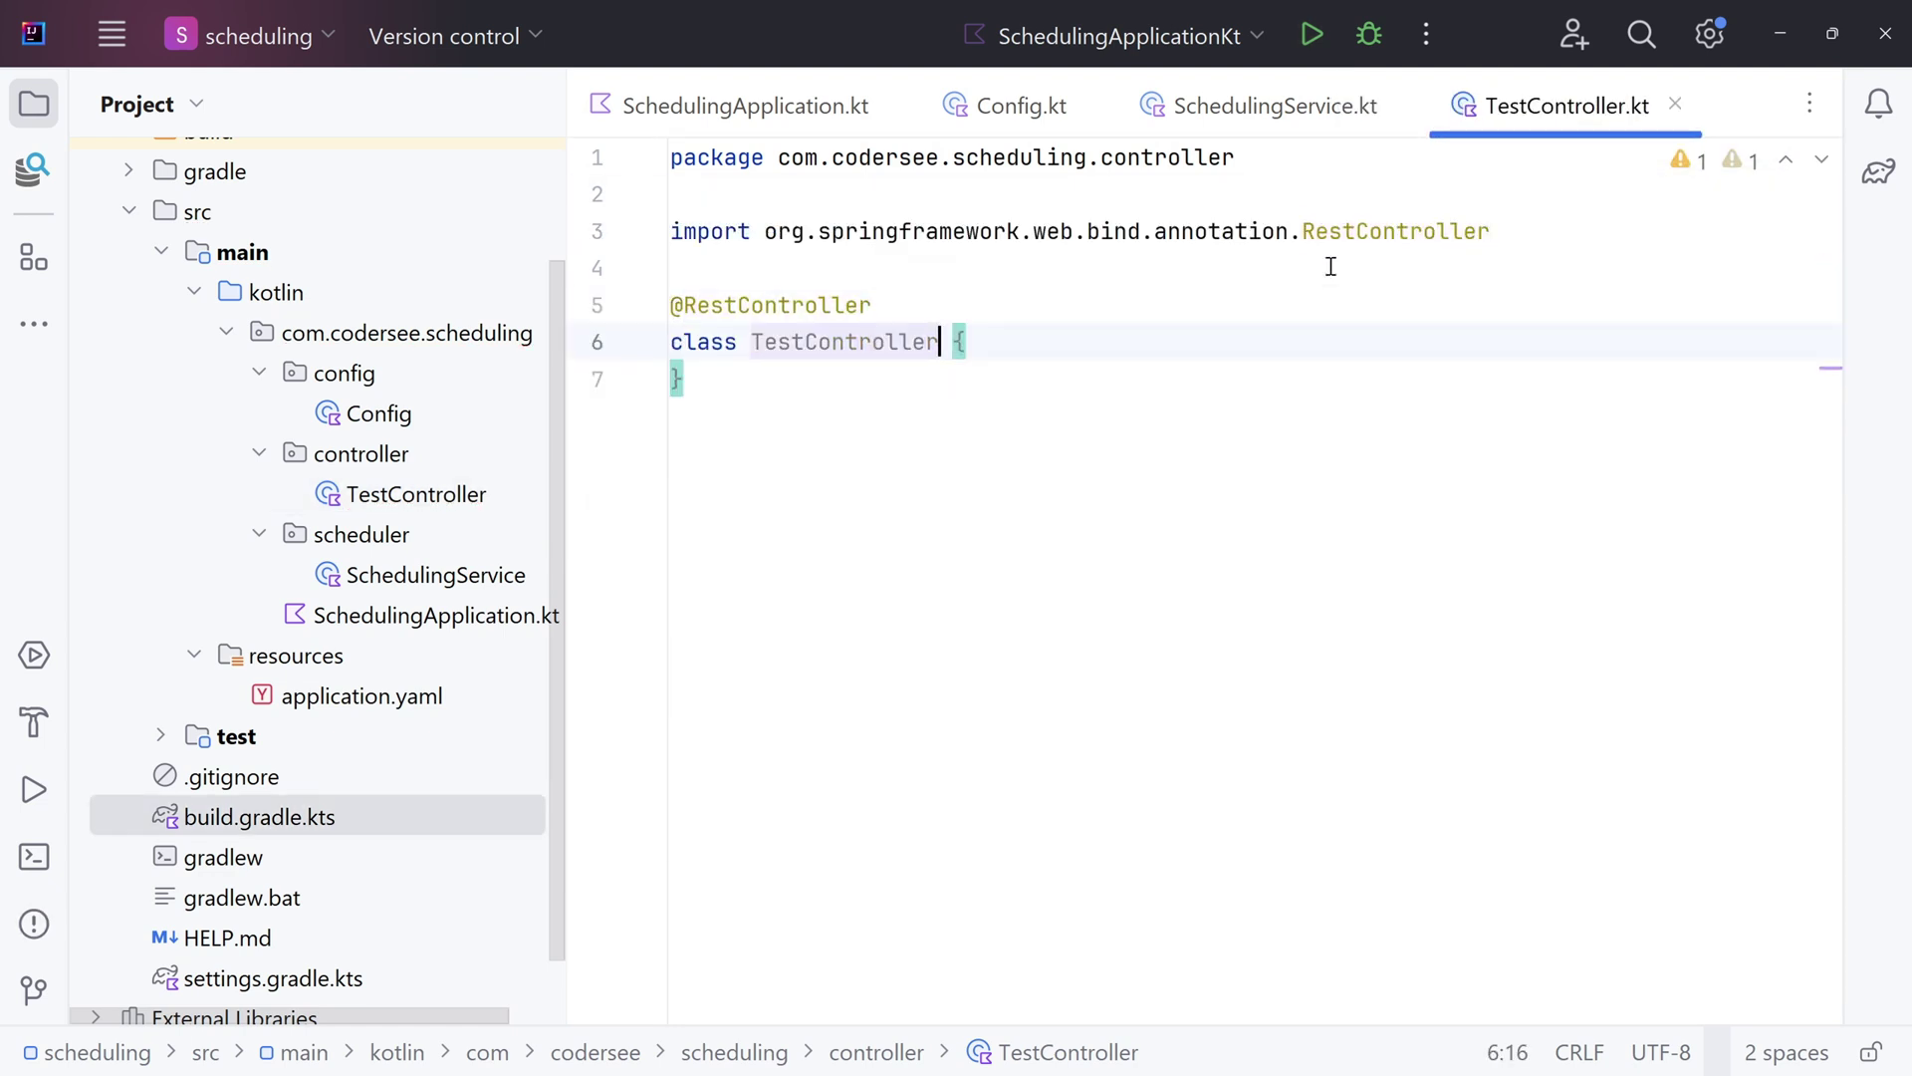
{"action": "type", "text": "("}
{"action": "key", "text": "Return"}
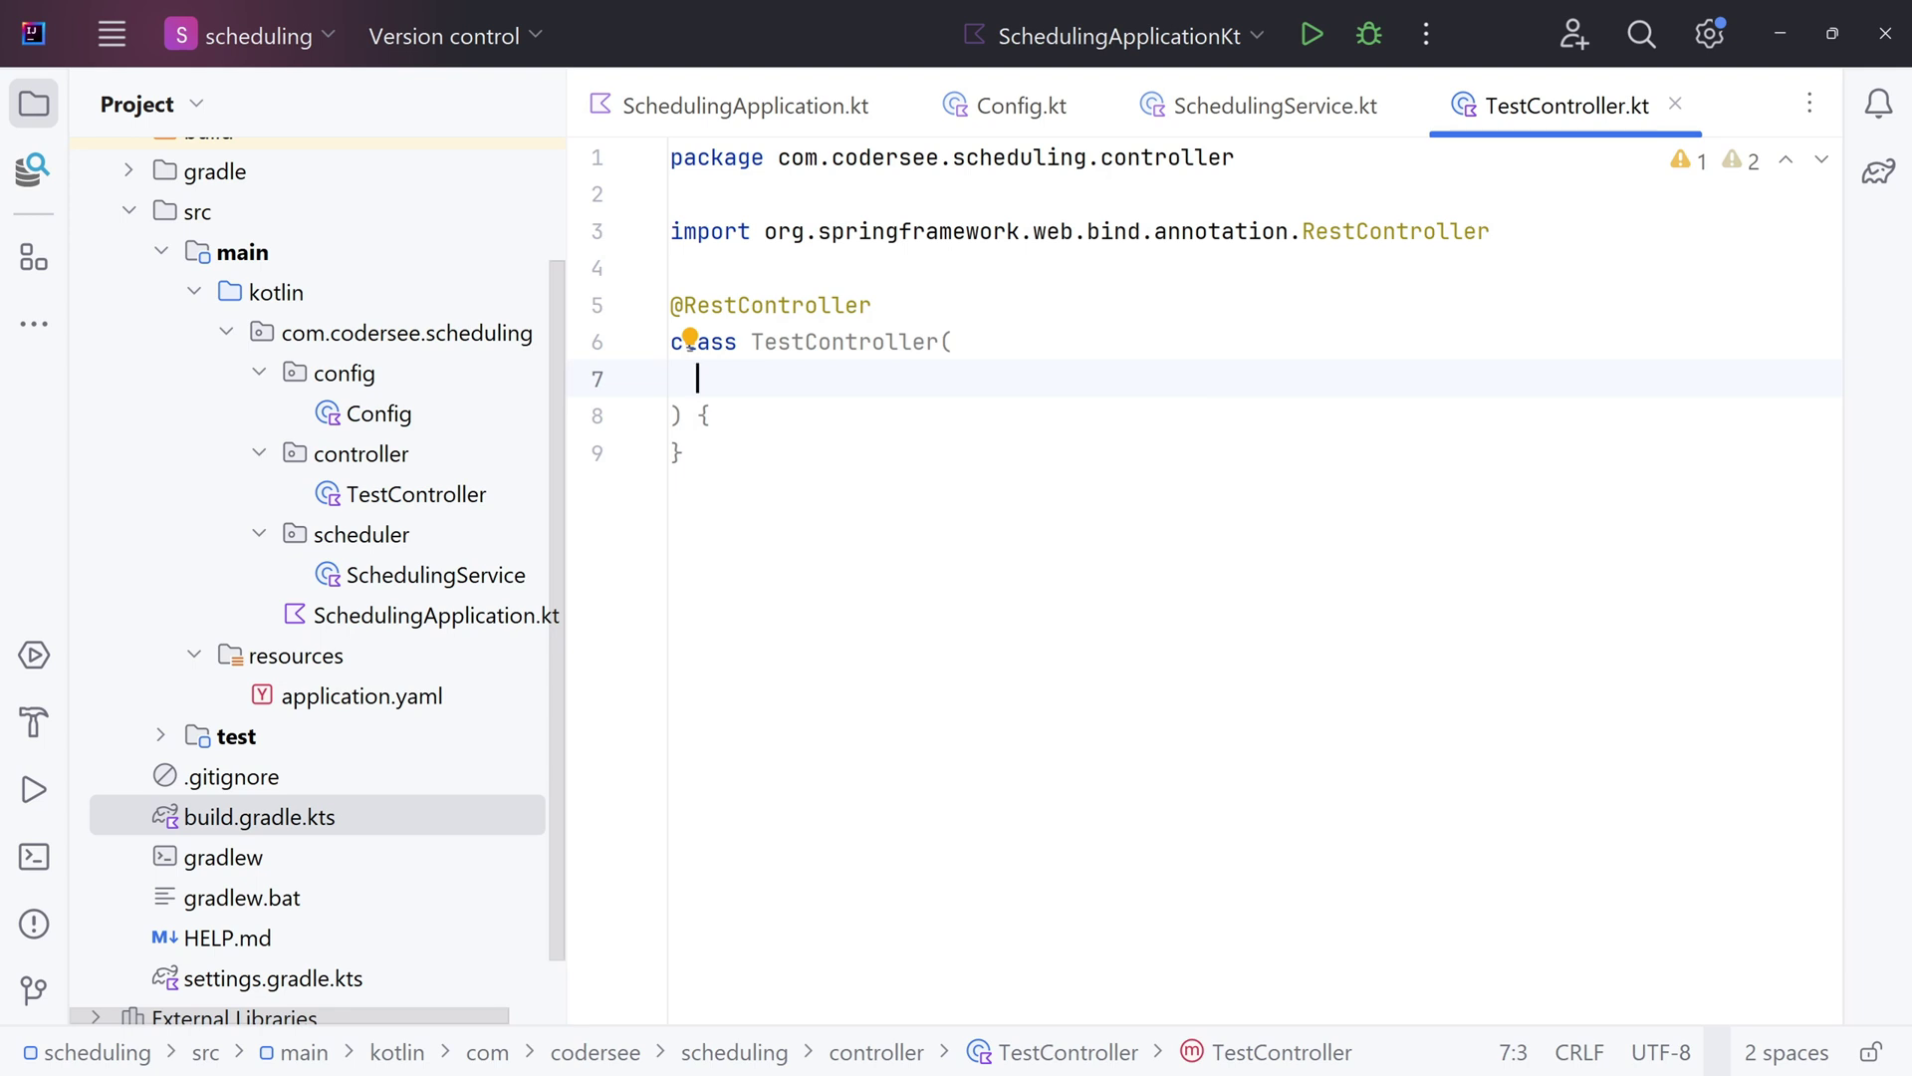
{"action": "type", "text": "private "}
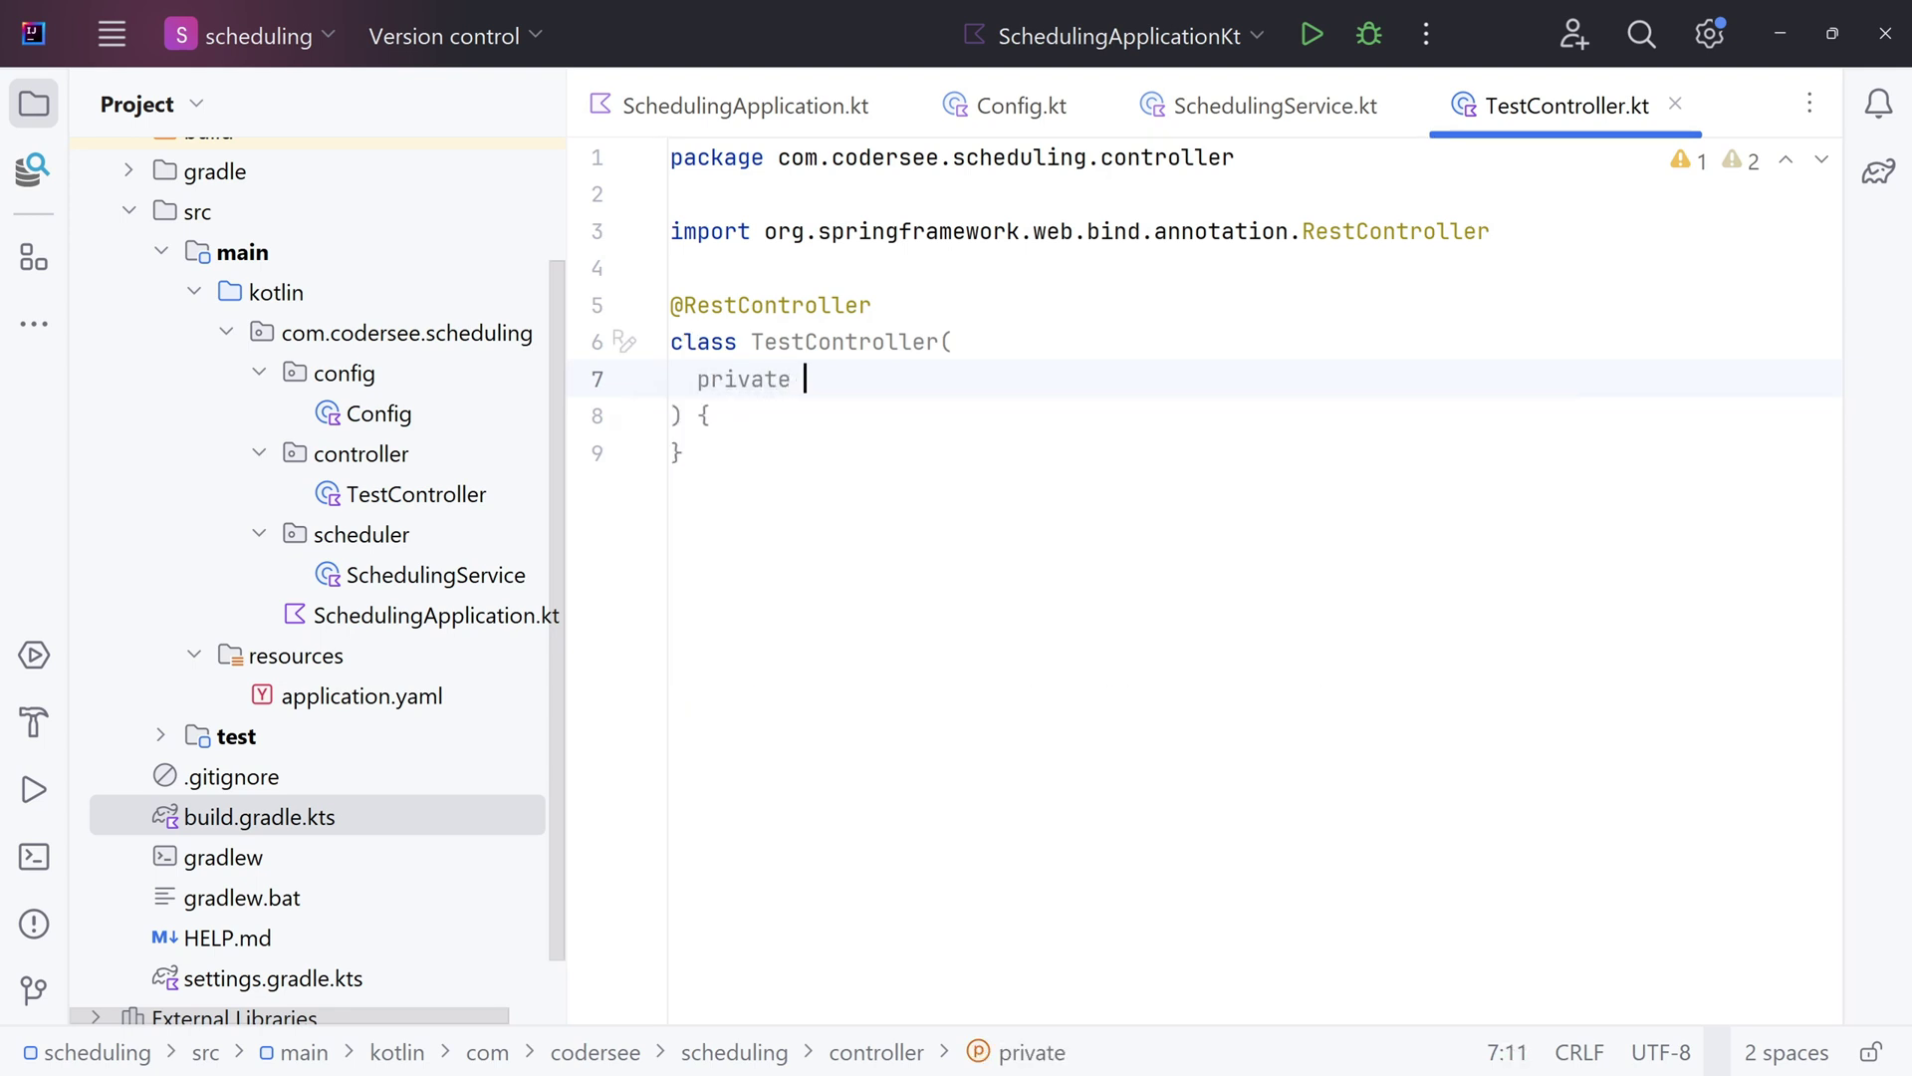
{"action": "type", "text": "val schedu"}
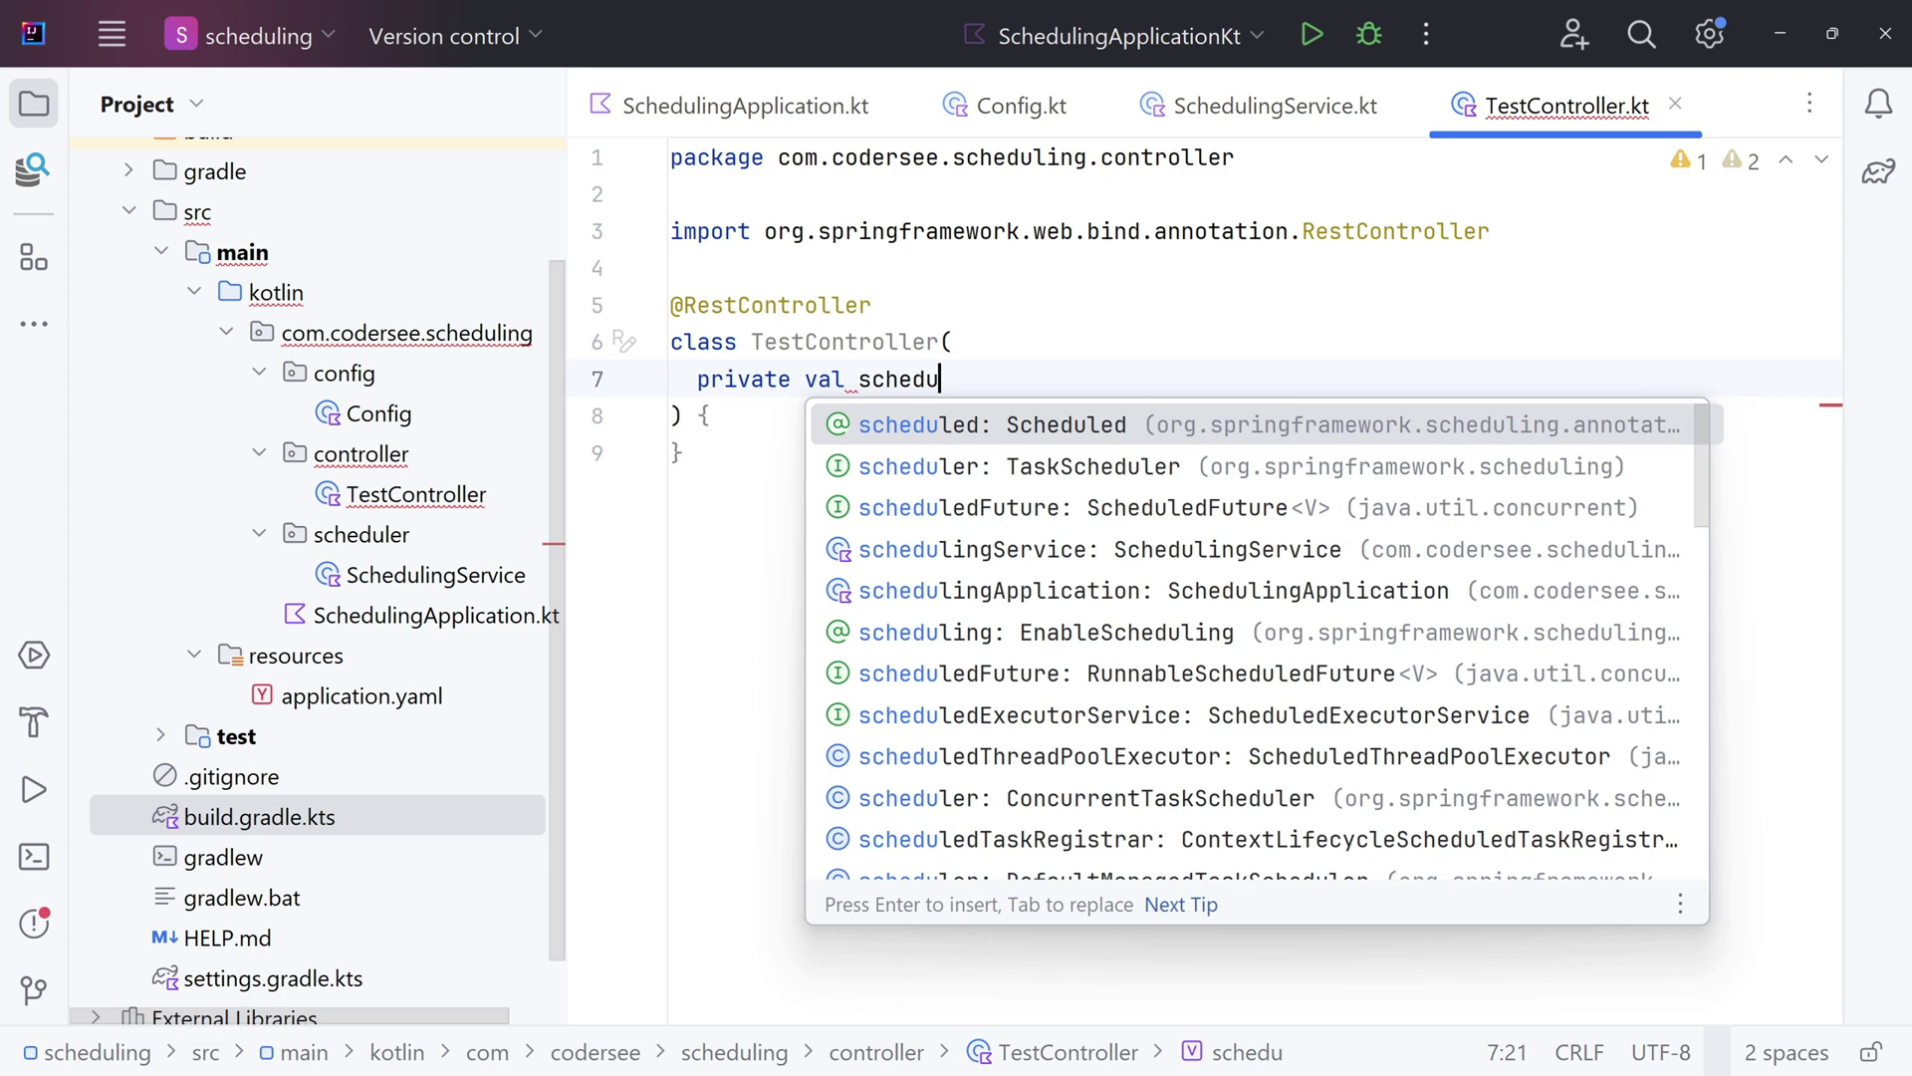
{"action": "type", "text": "ling"}
{"action": "key", "text": "Return"}
Step: Add private val logger = LoggerFactory.getLogger(this.javaClass) with its import
{"action": "key", "text": "Down"}
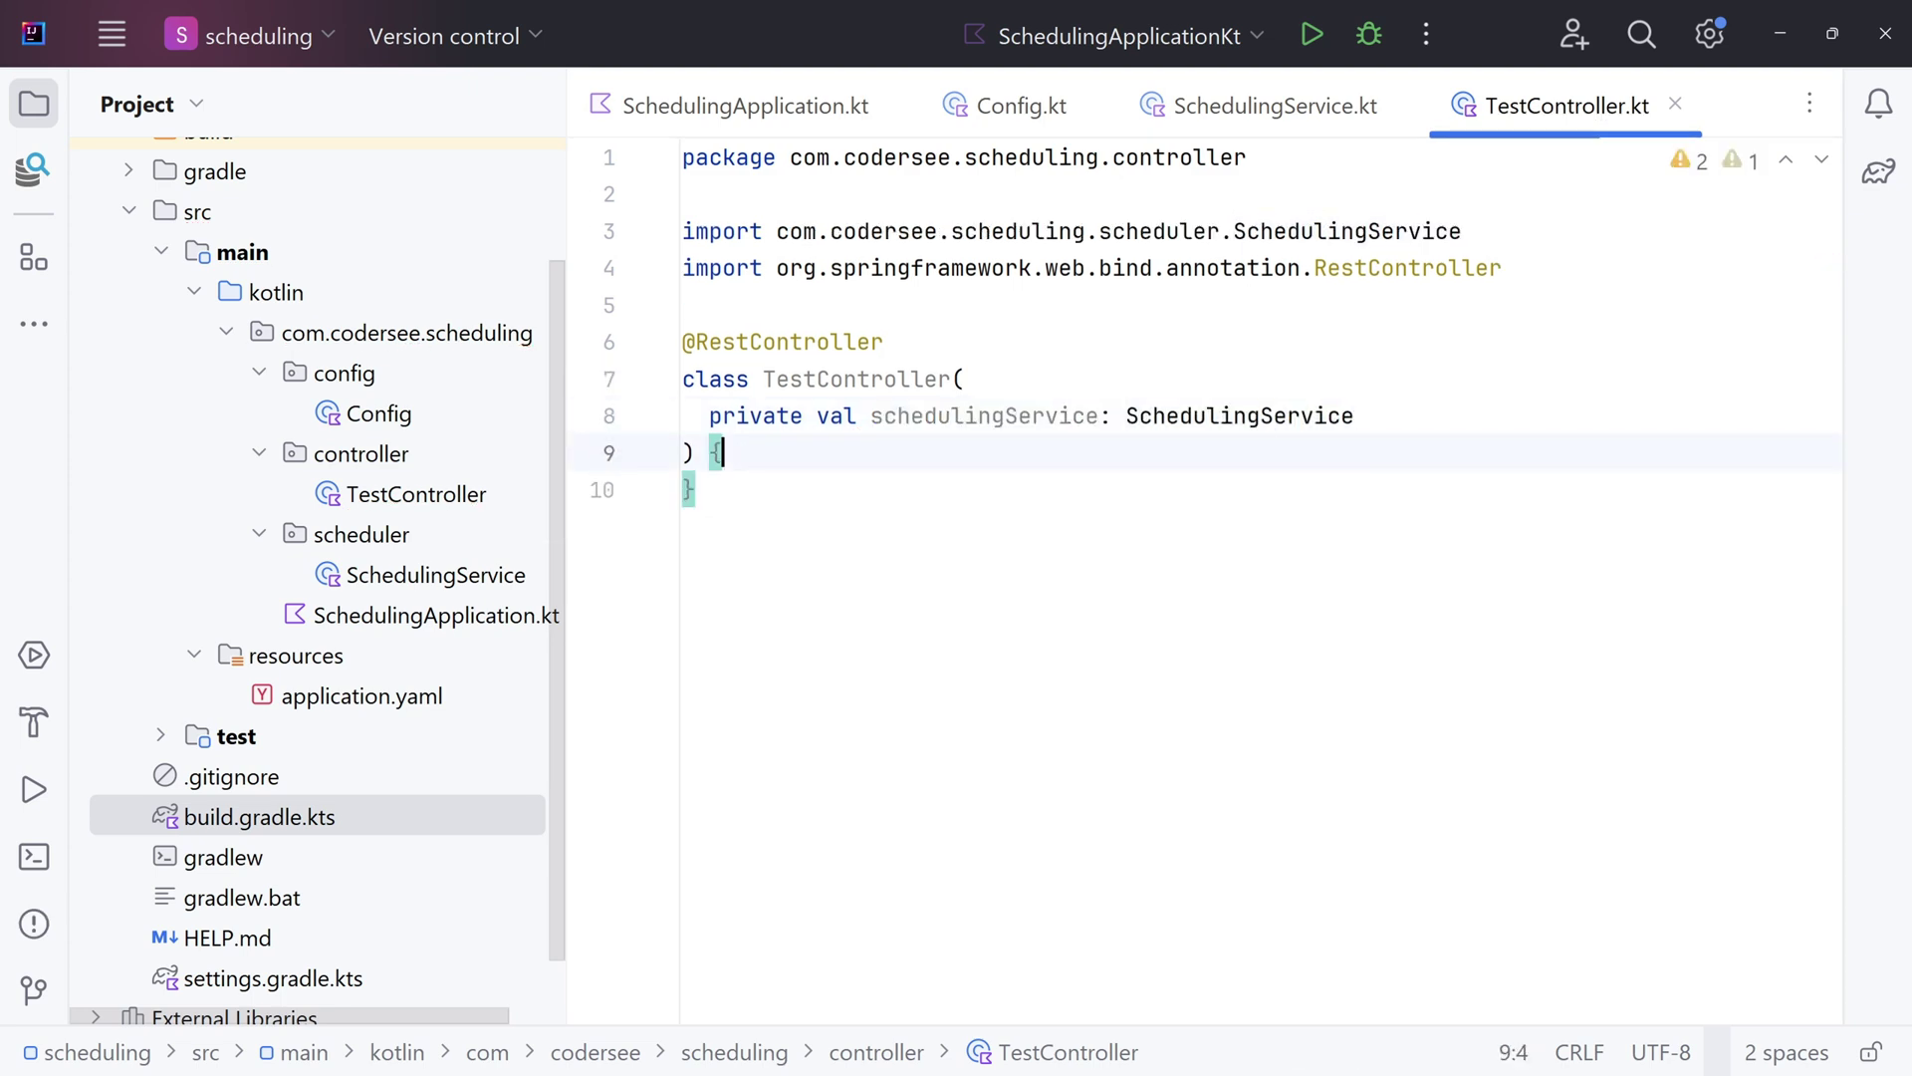
{"action": "key", "text": "Return"}
{"action": "key", "text": "Return"}
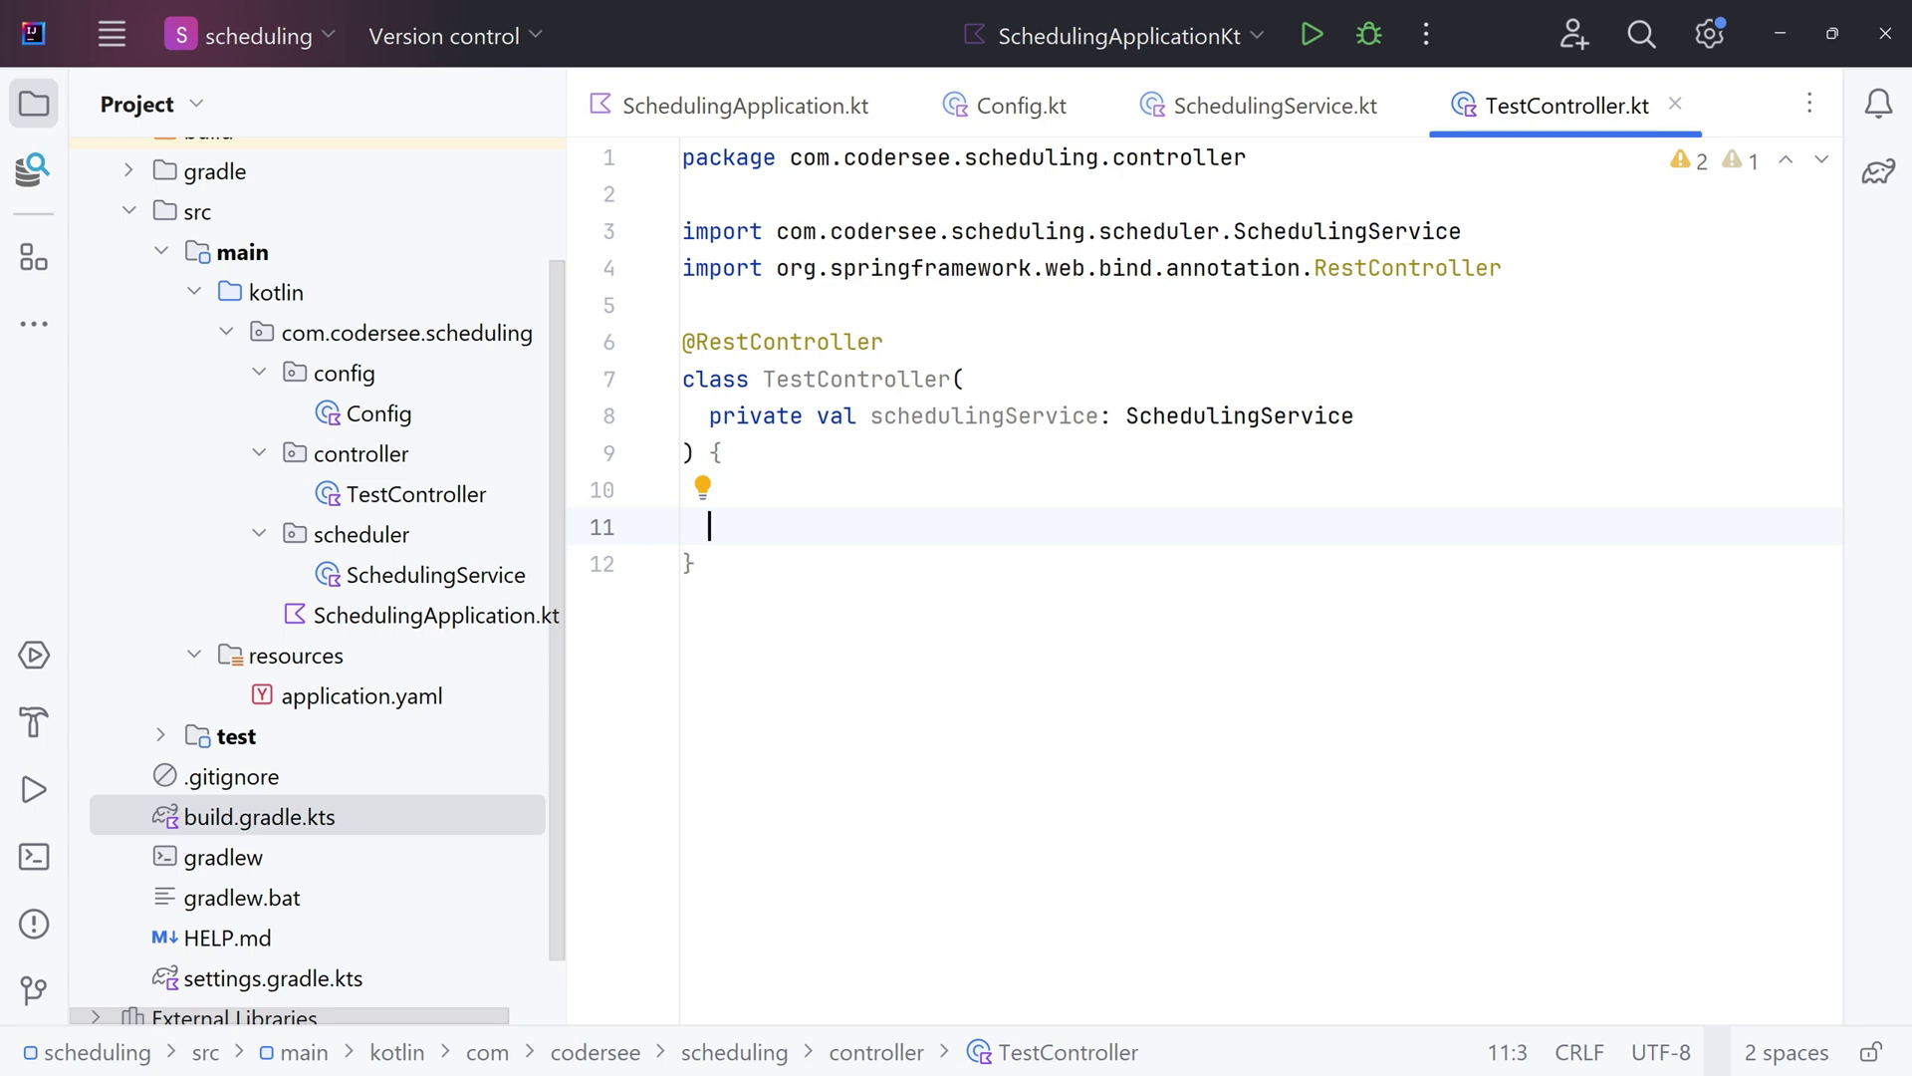
{"action": "type", "text": "priva"}
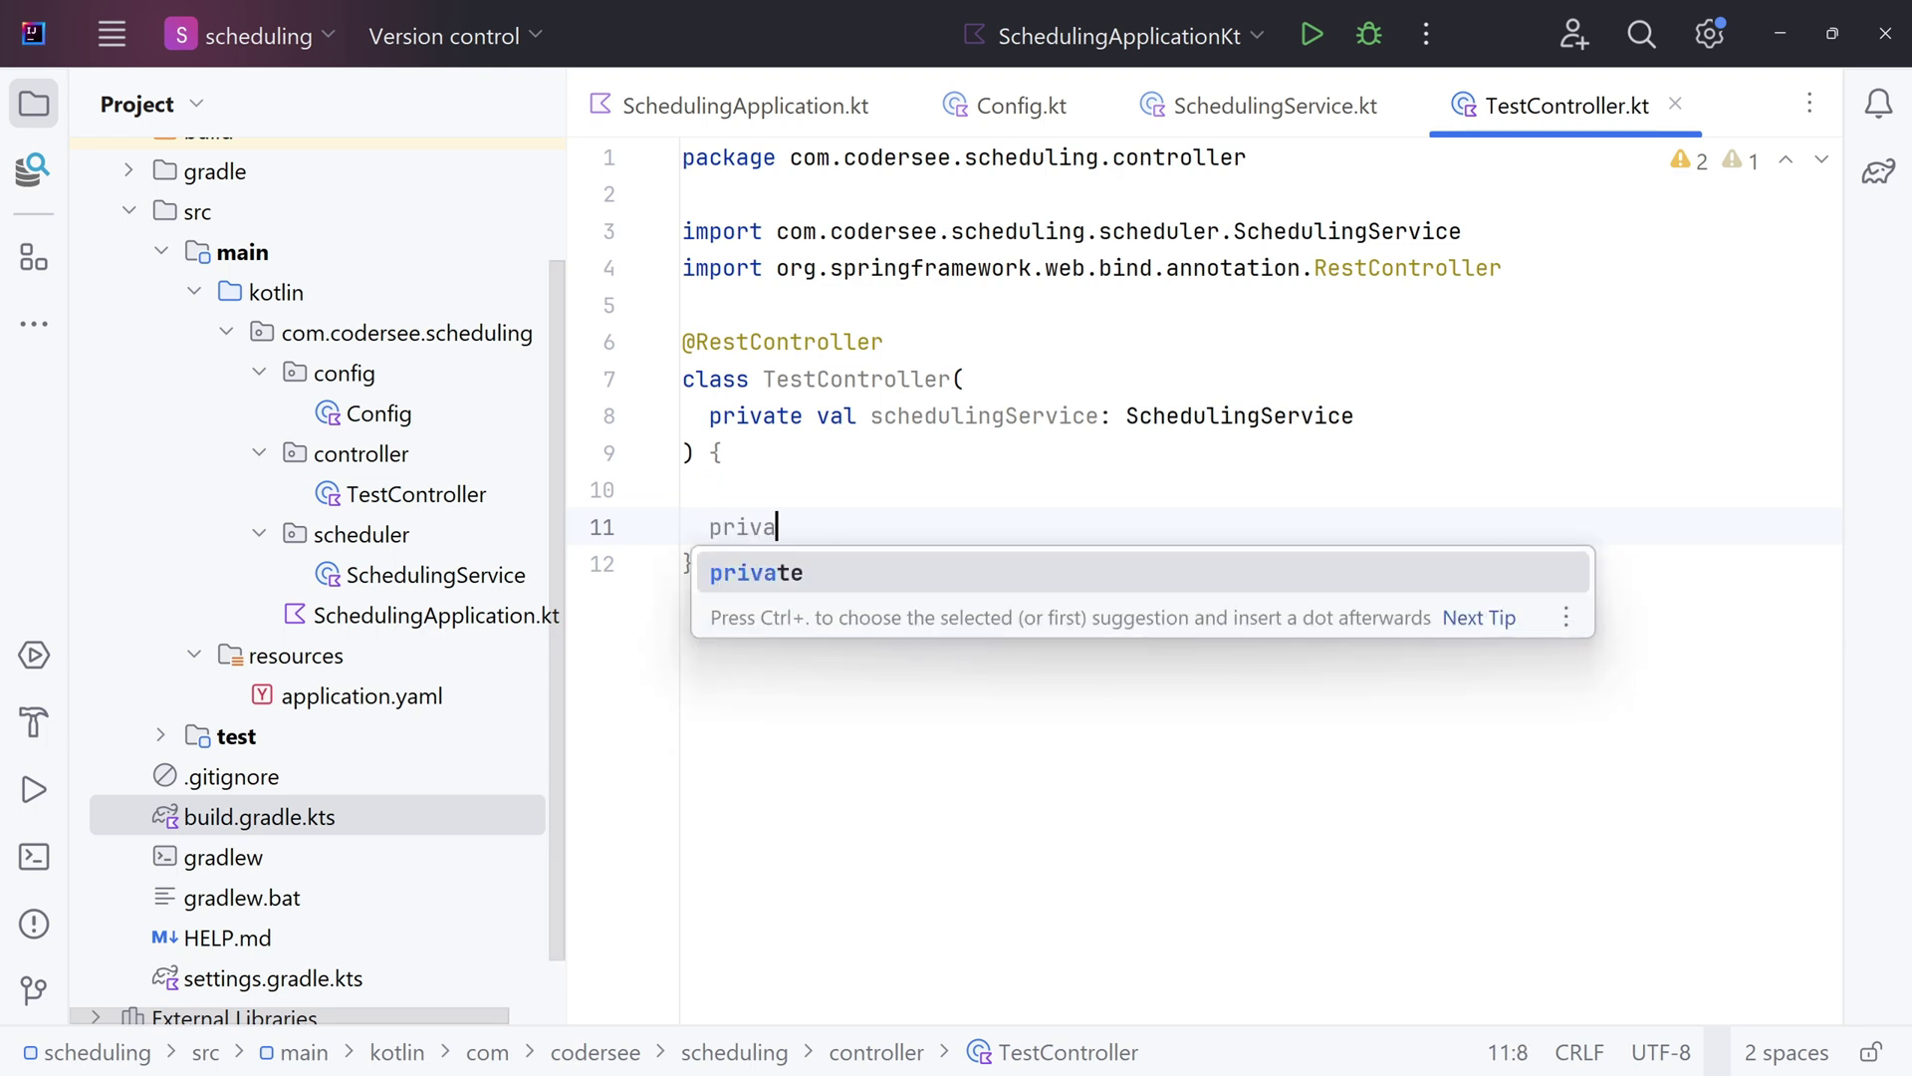
{"action": "type", "text": "te val lo"}
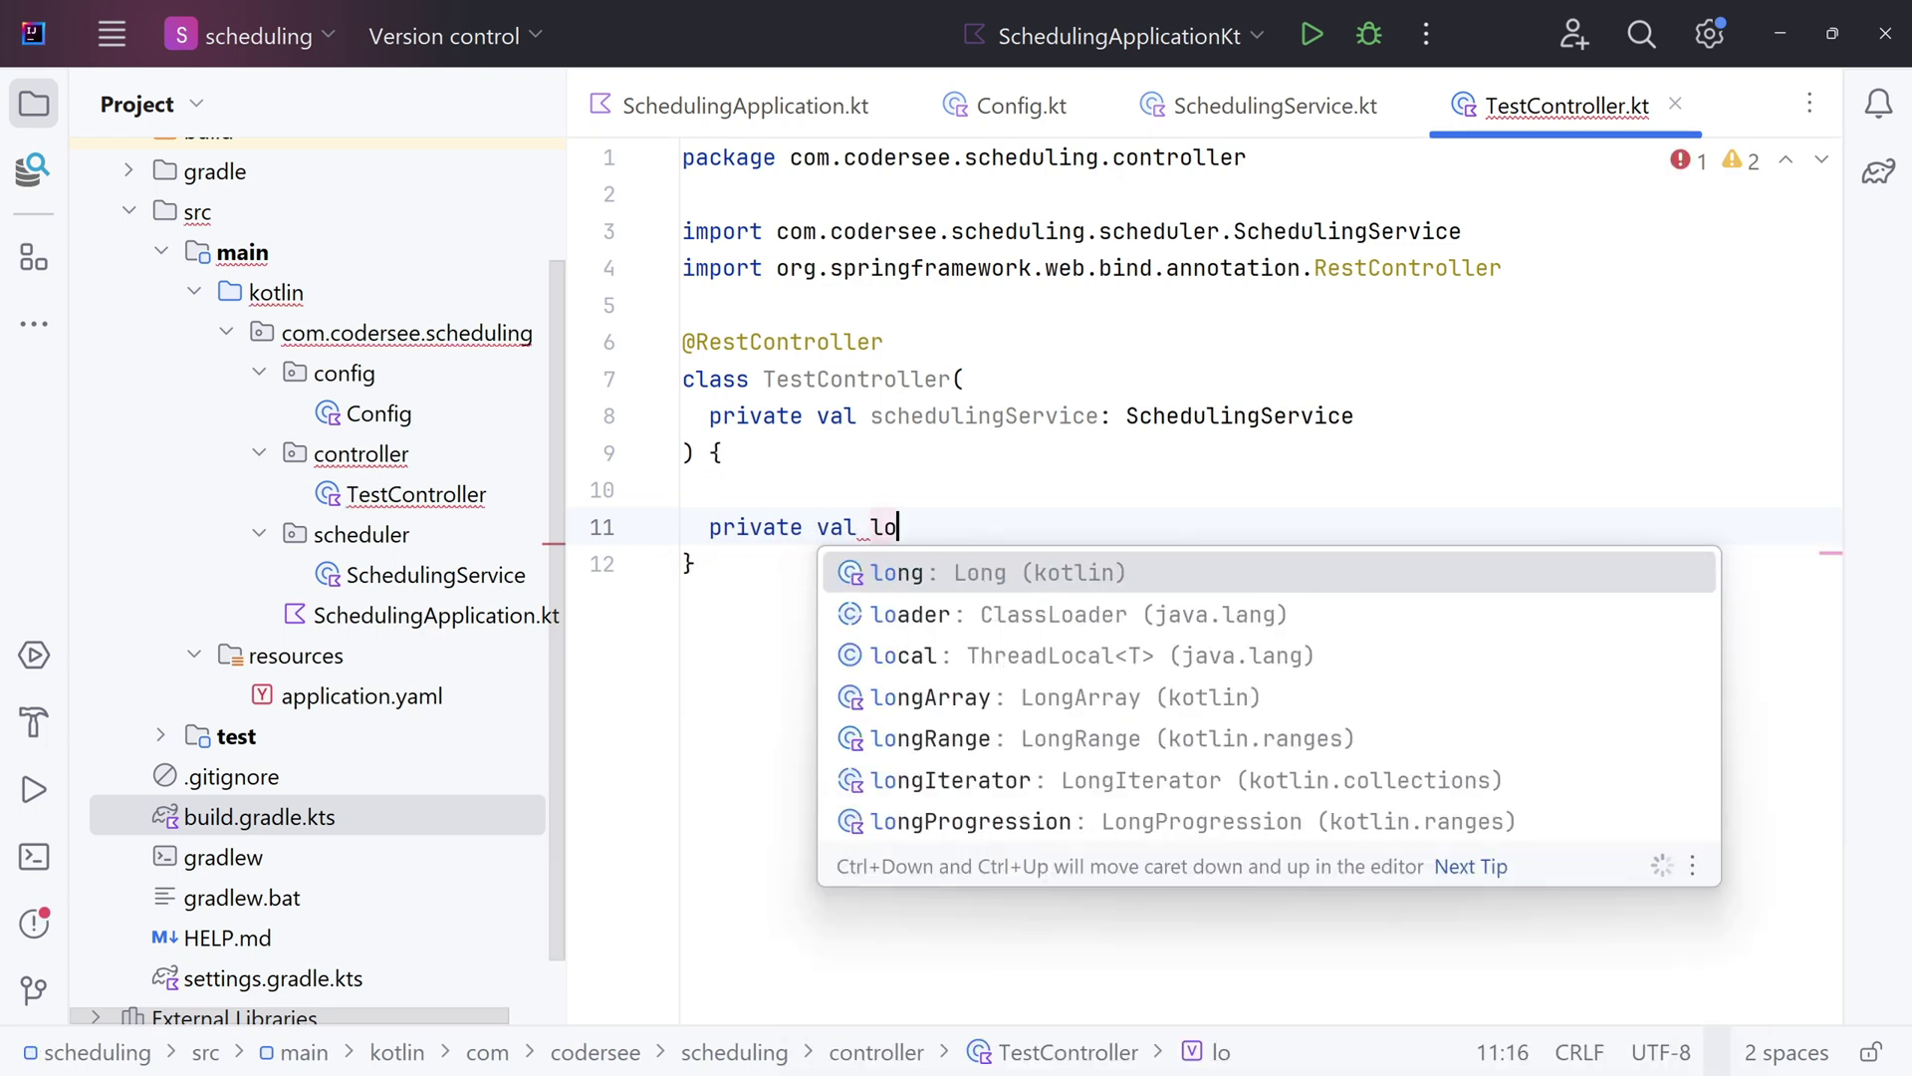
{"action": "type", "text": "gger = G"}
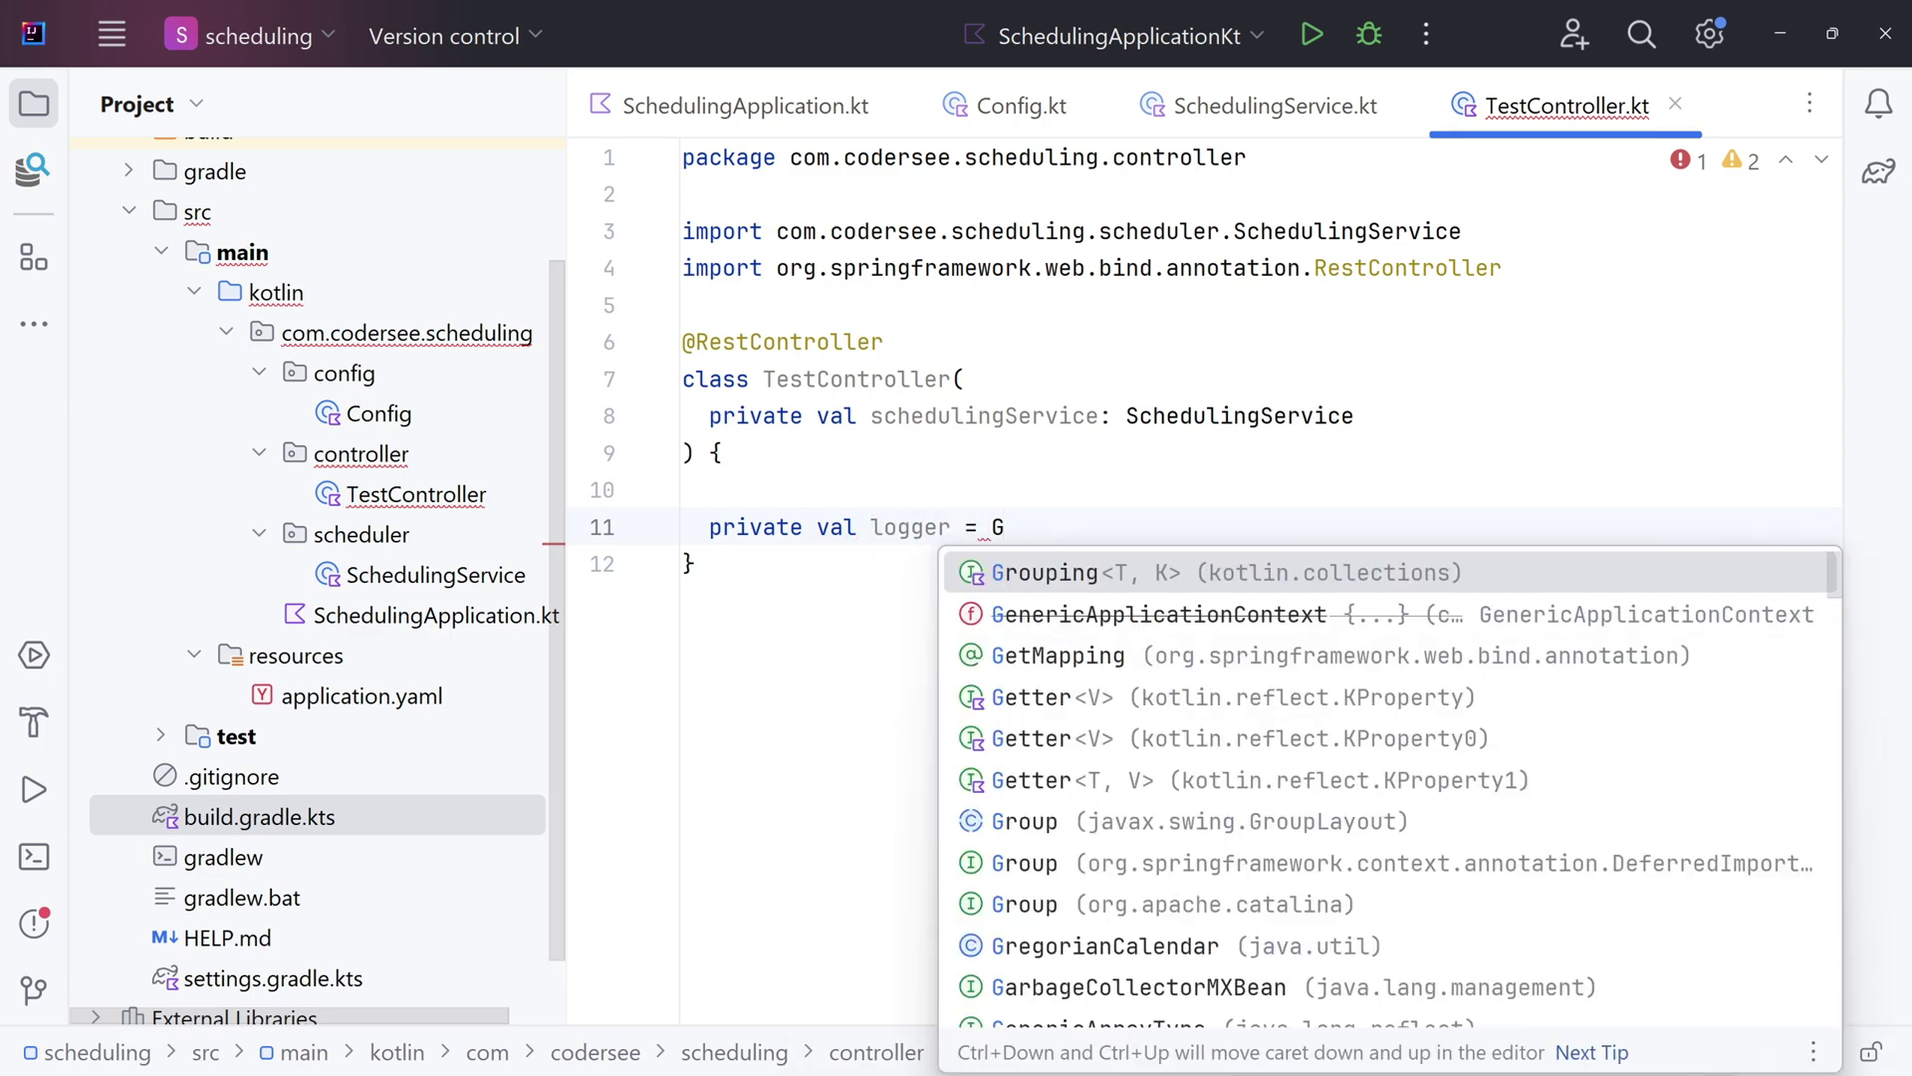
{"action": "key", "text": "BackSpace"}
{"action": "type", "text": "LoggerFact"}
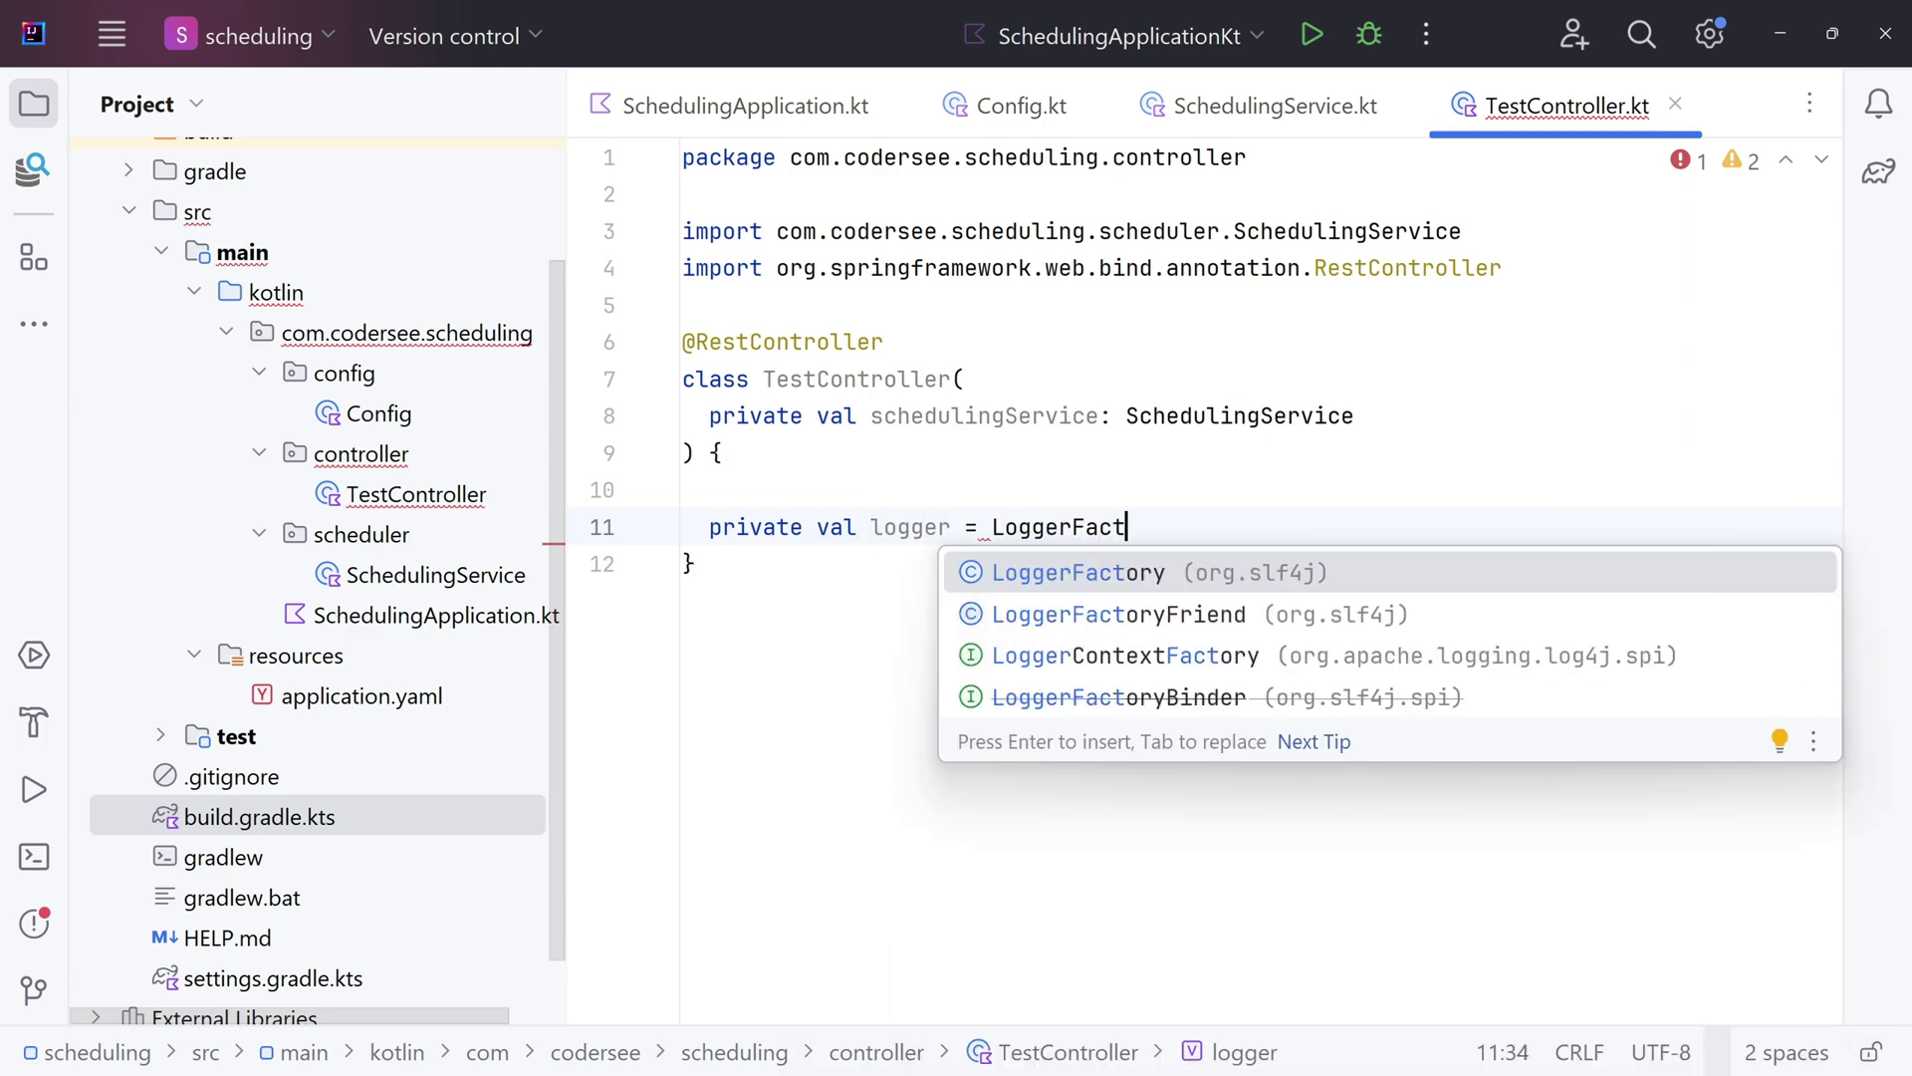
{"action": "type", "text": "ry"}
{"action": "key", "text": "BackSpace"}
{"action": "key", "text": "BackSpace"}
{"action": "type", "text": "ory"}
{"action": "key", "text": "Return"}
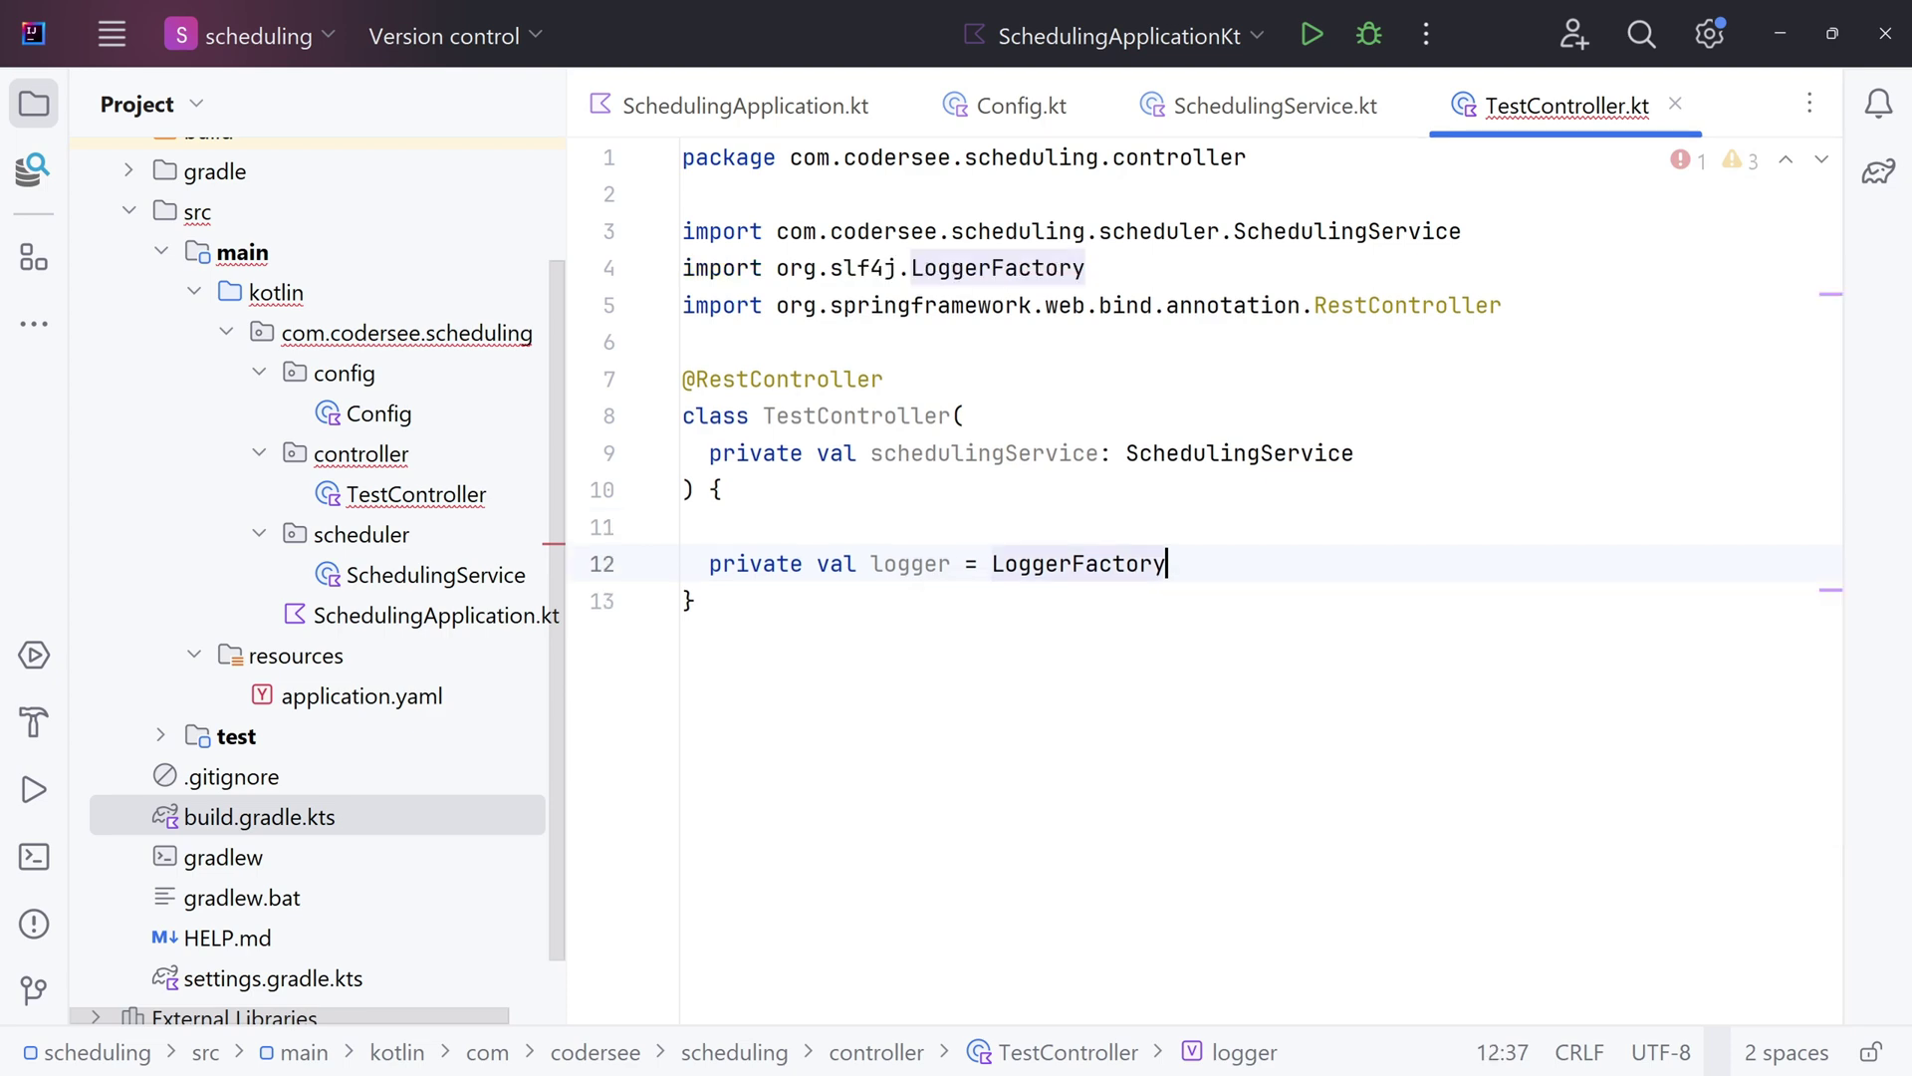
{"action": "type", "text": ".getL"}
{"action": "key", "text": "Return"}
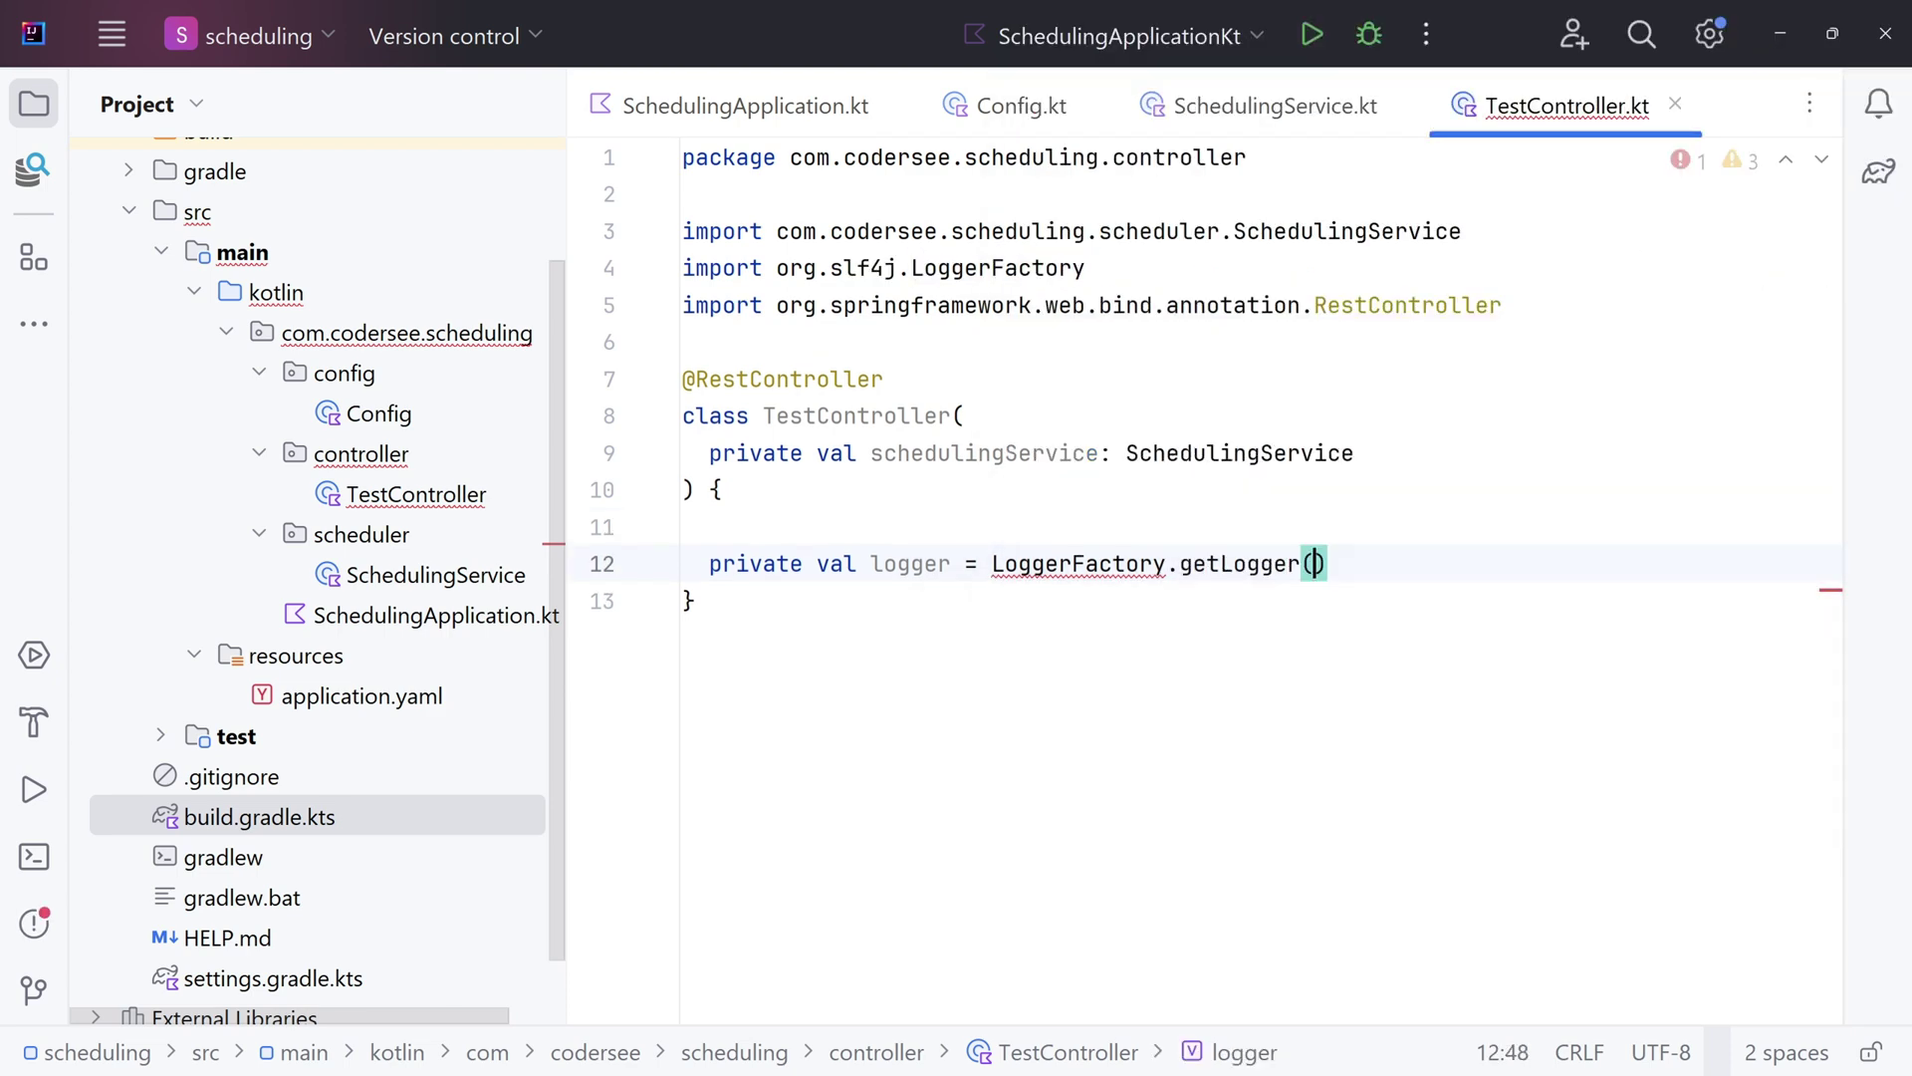
{"action": "type", "text": "this.j"}
{"action": "key", "text": "Return"}
{"action": "key", "text": "End"}
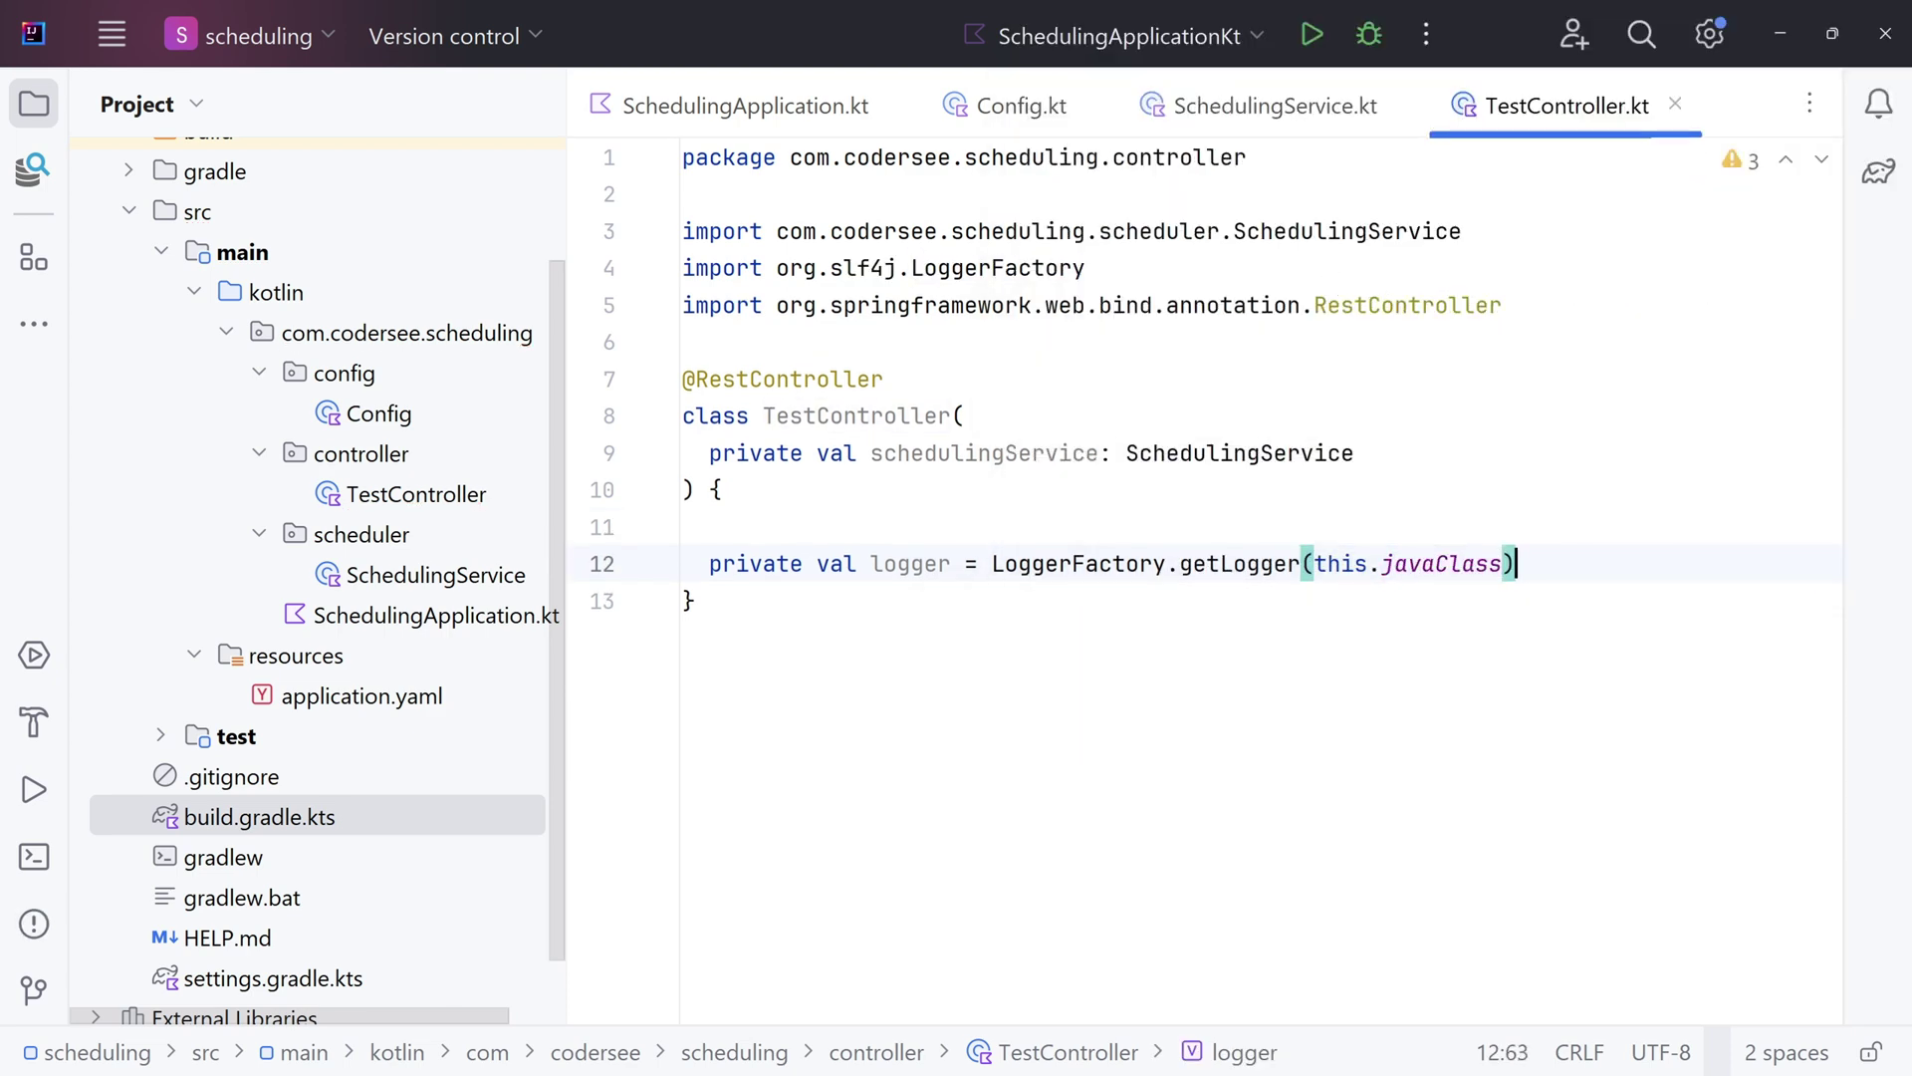
{"action": "key", "text": "Return"}
{"action": "key", "text": "Return"}
{"action": "left_click", "coordinate": [1006, 385]}
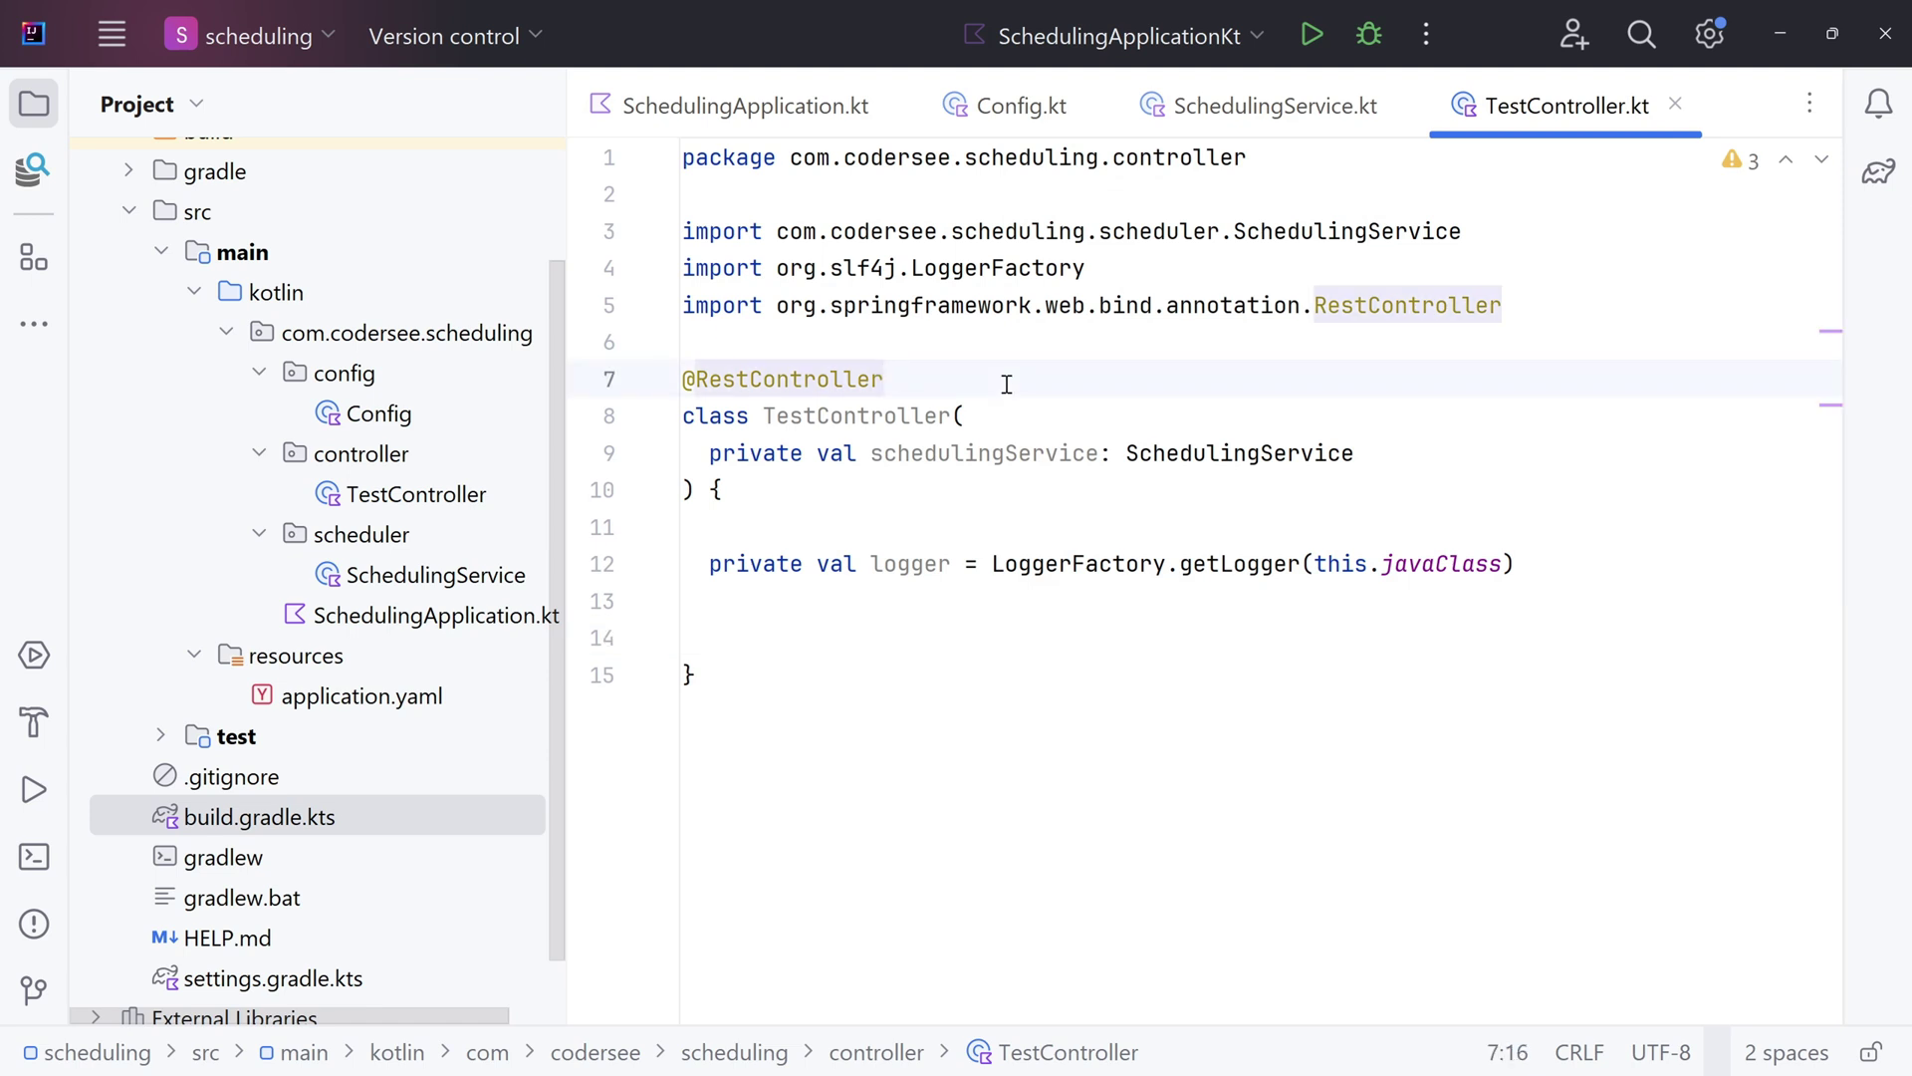
{"action": "key", "text": "Return"}
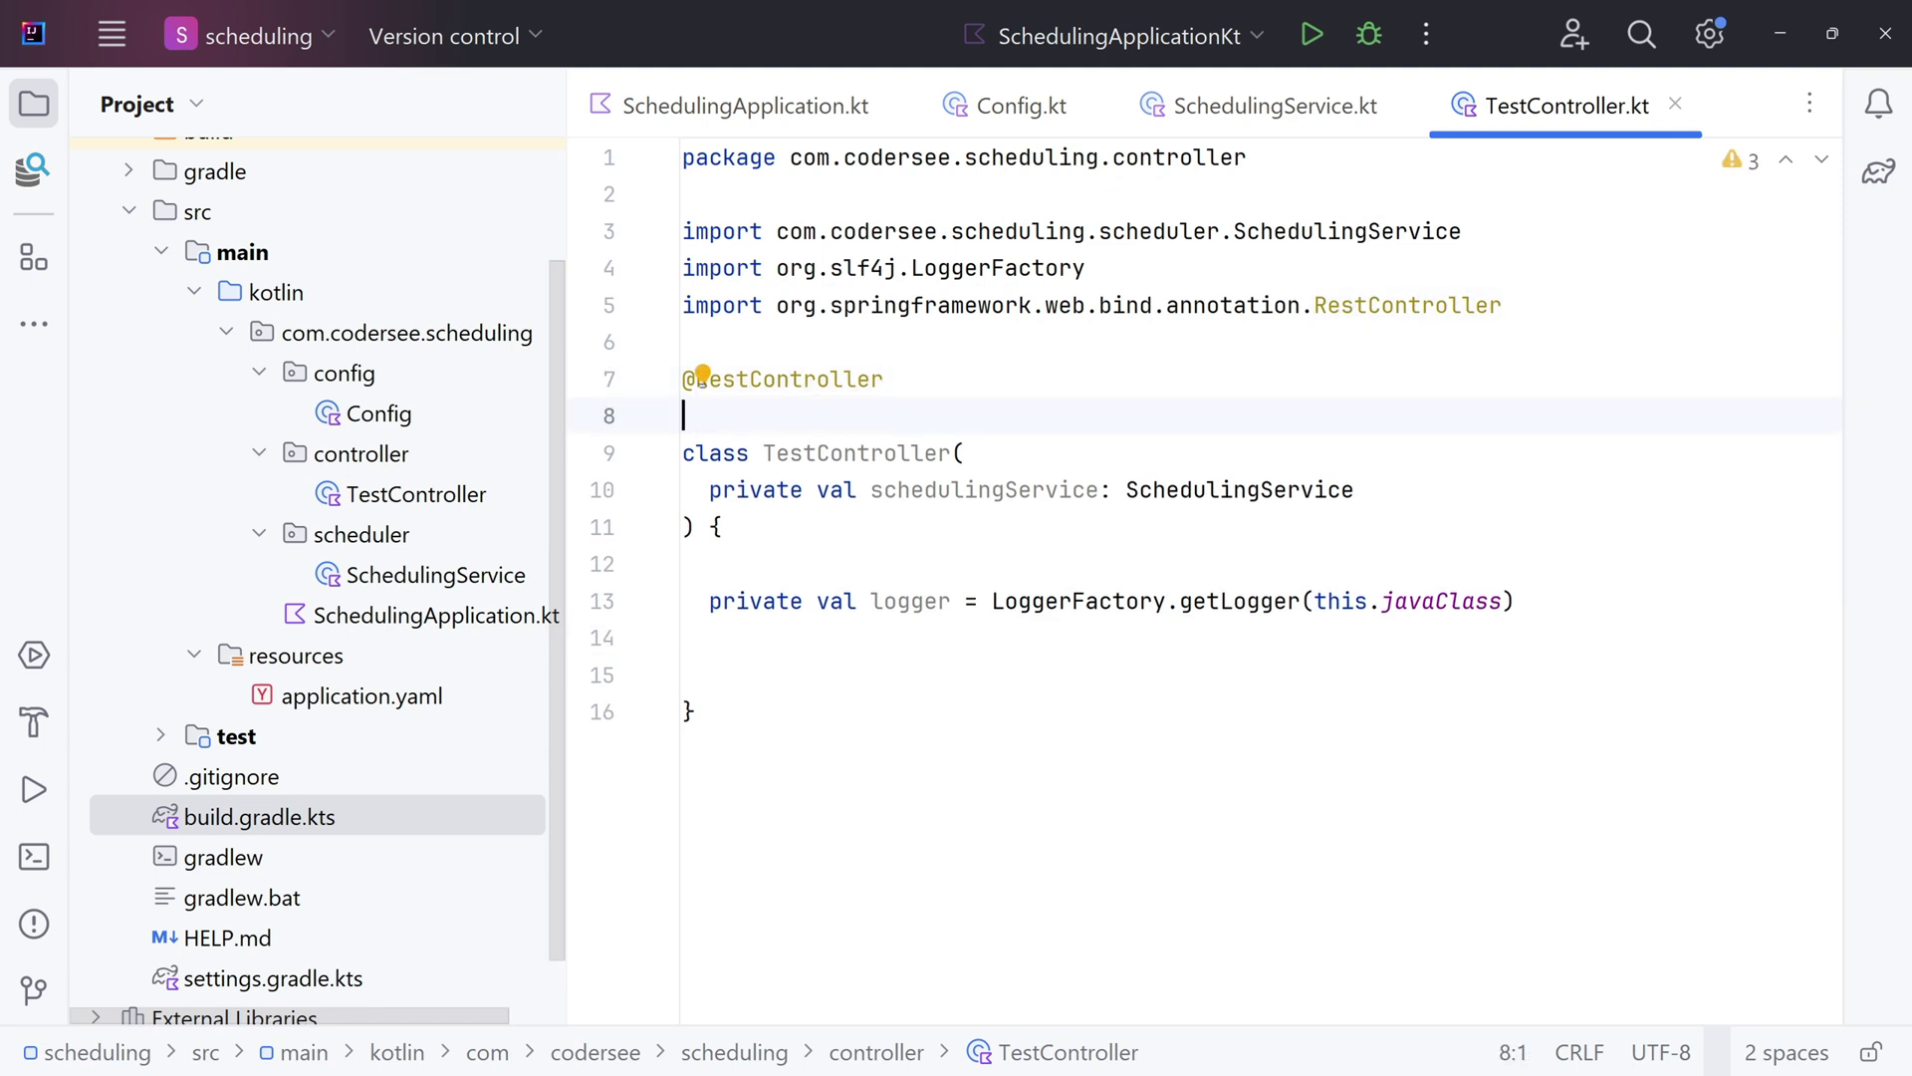
{"action": "type", "text": "@Requ"}
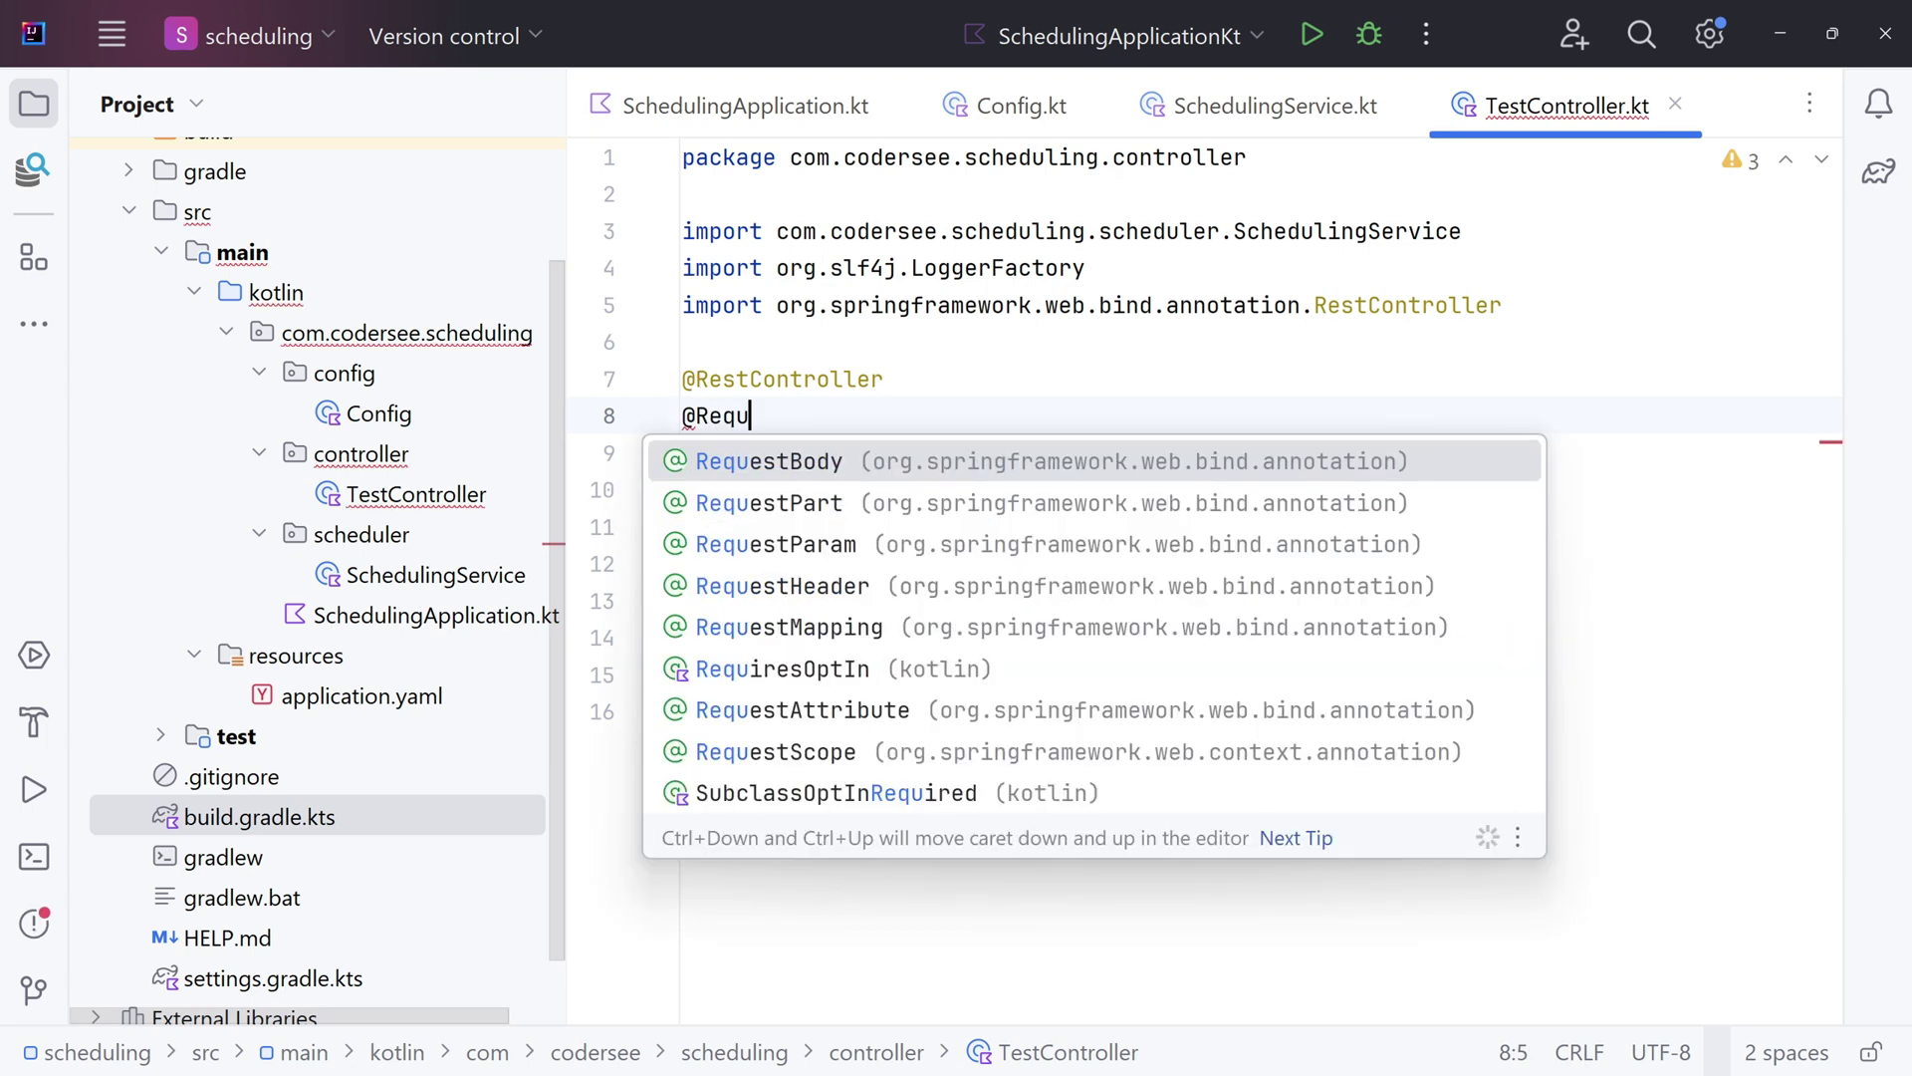
{"action": "type", "text": "estMap"}
{"action": "key", "text": "Return"}
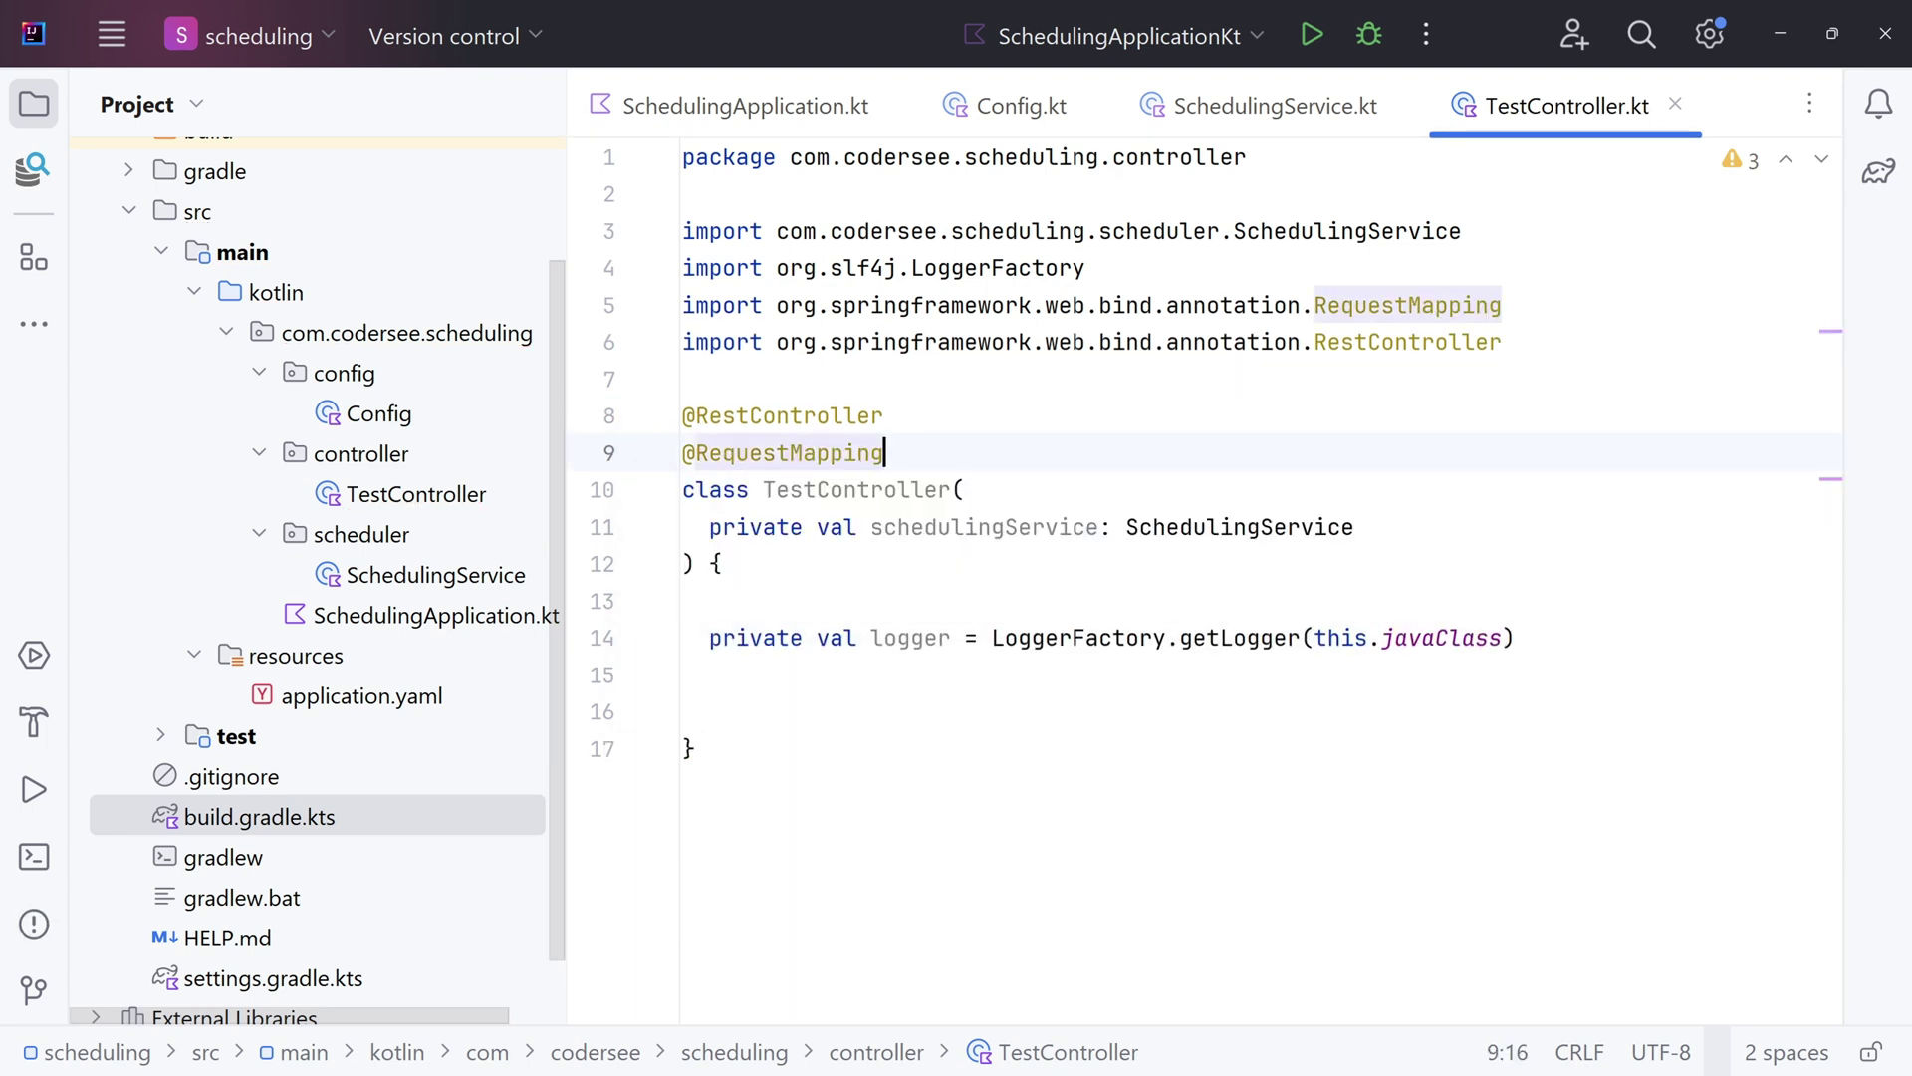
{"action": "type", "text": "(\"/"}
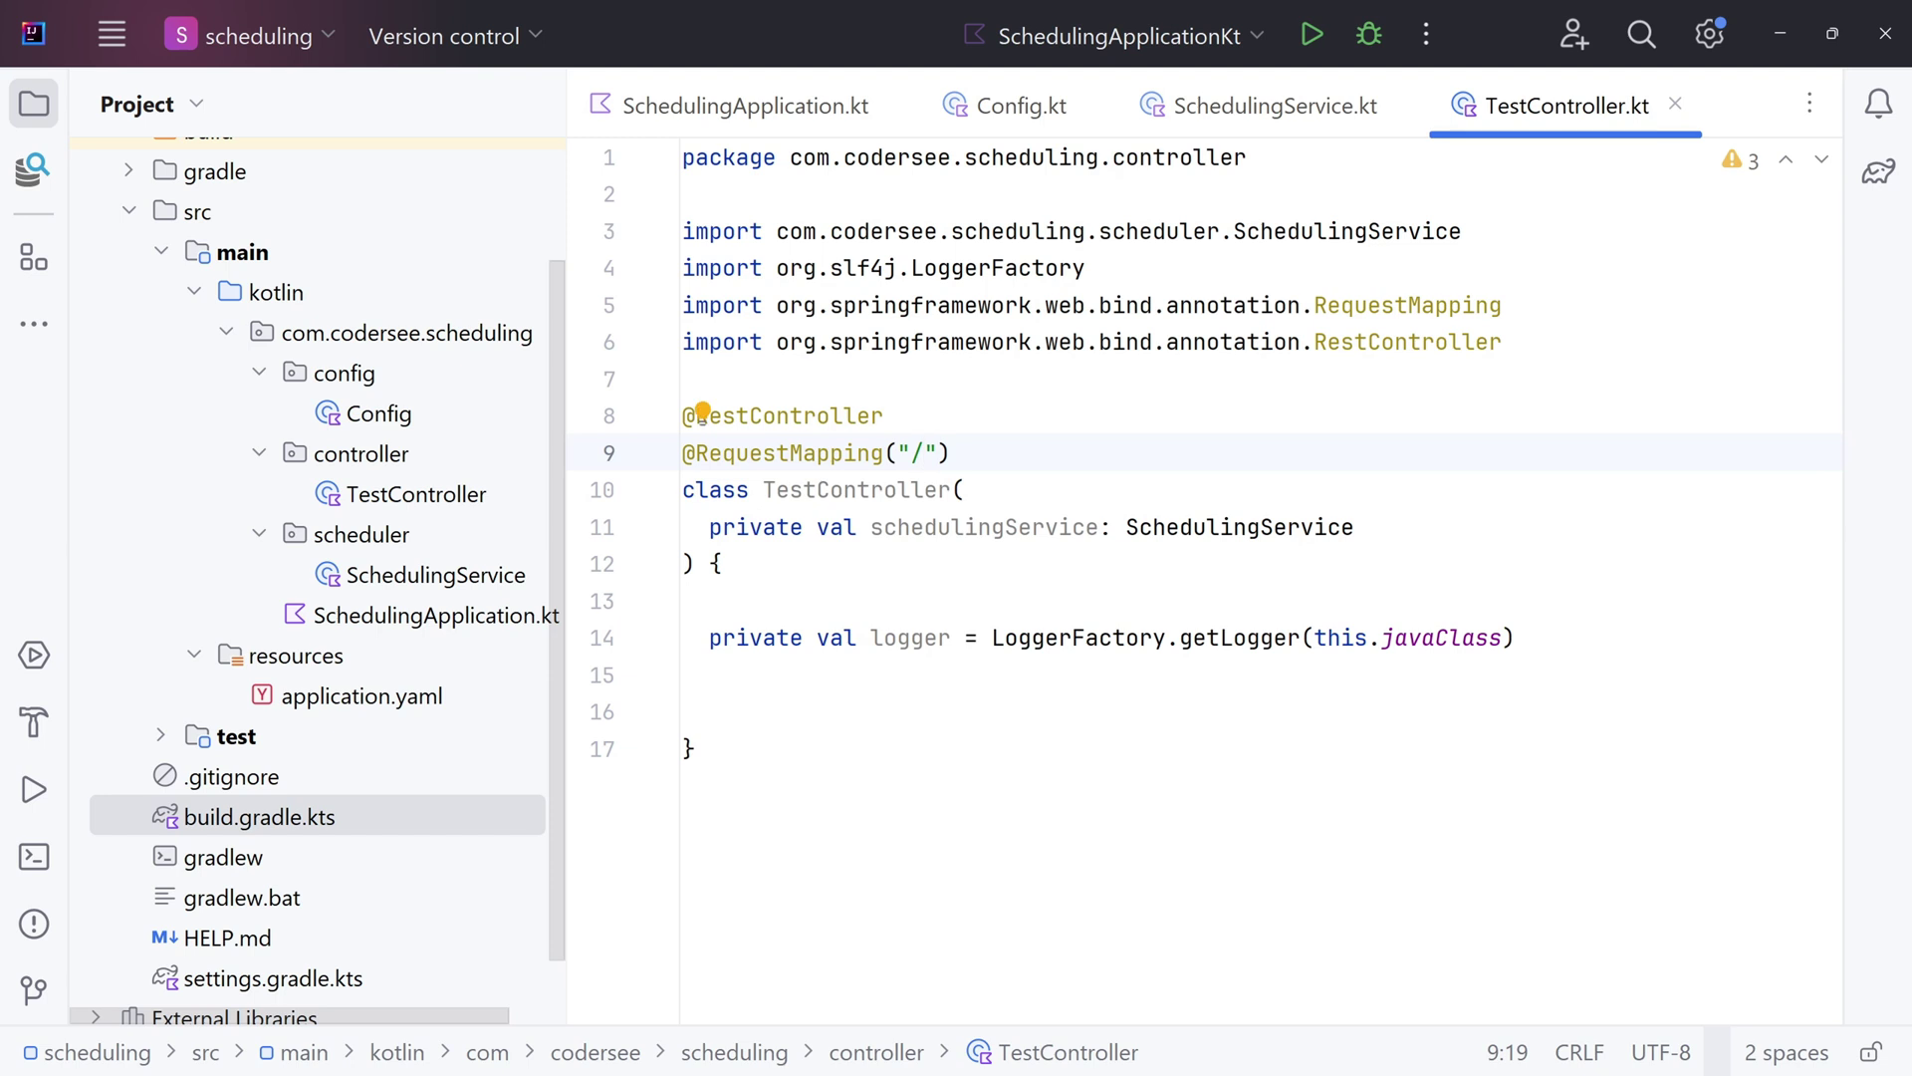
{"action": "type", "text": "task"}
{"action": "key", "text": "Down"}
{"action": "key", "text": "Down"}
{"action": "key", "text": "Down"}
{"action": "key", "text": "Down"}
{"action": "key", "text": "Down"}
{"action": "key", "text": "Down"}
{"action": "key", "text": "Down"}
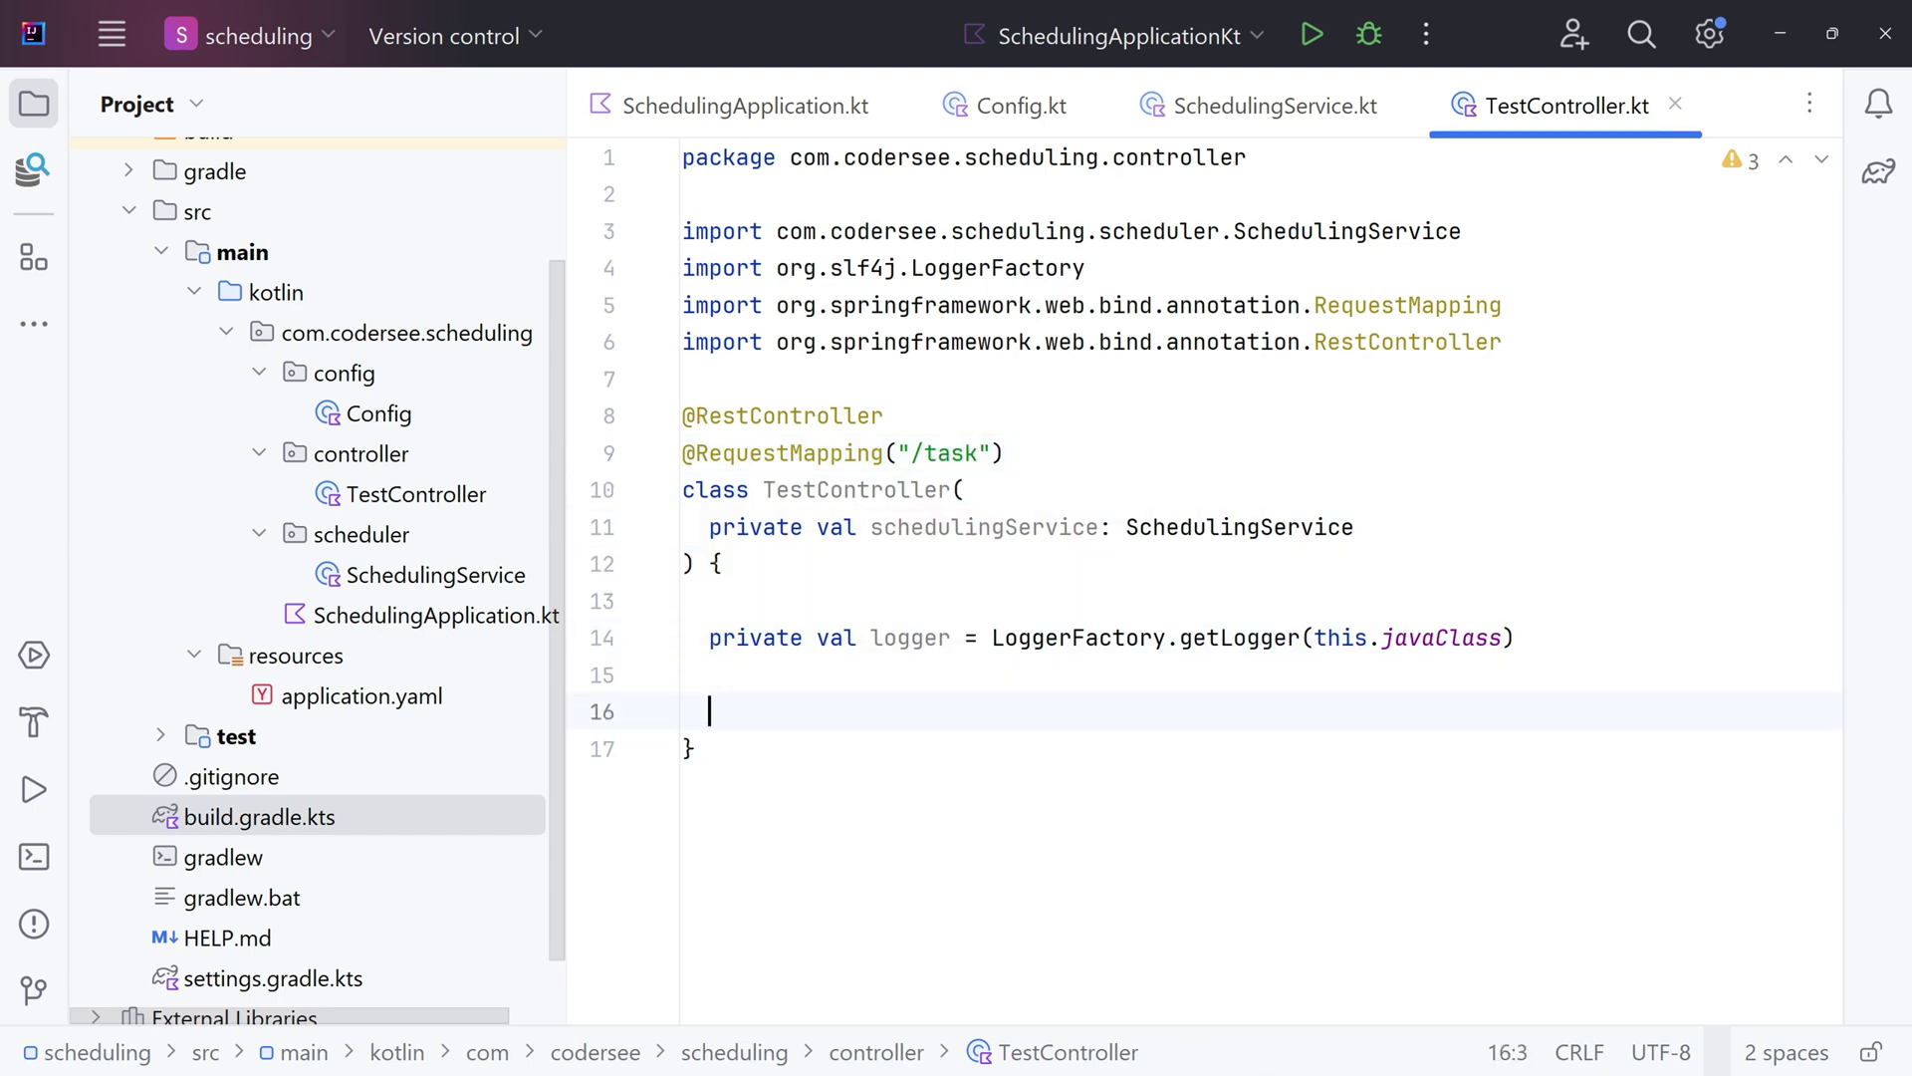
{"action": "mouse_move", "coordinate": [33, 323]}
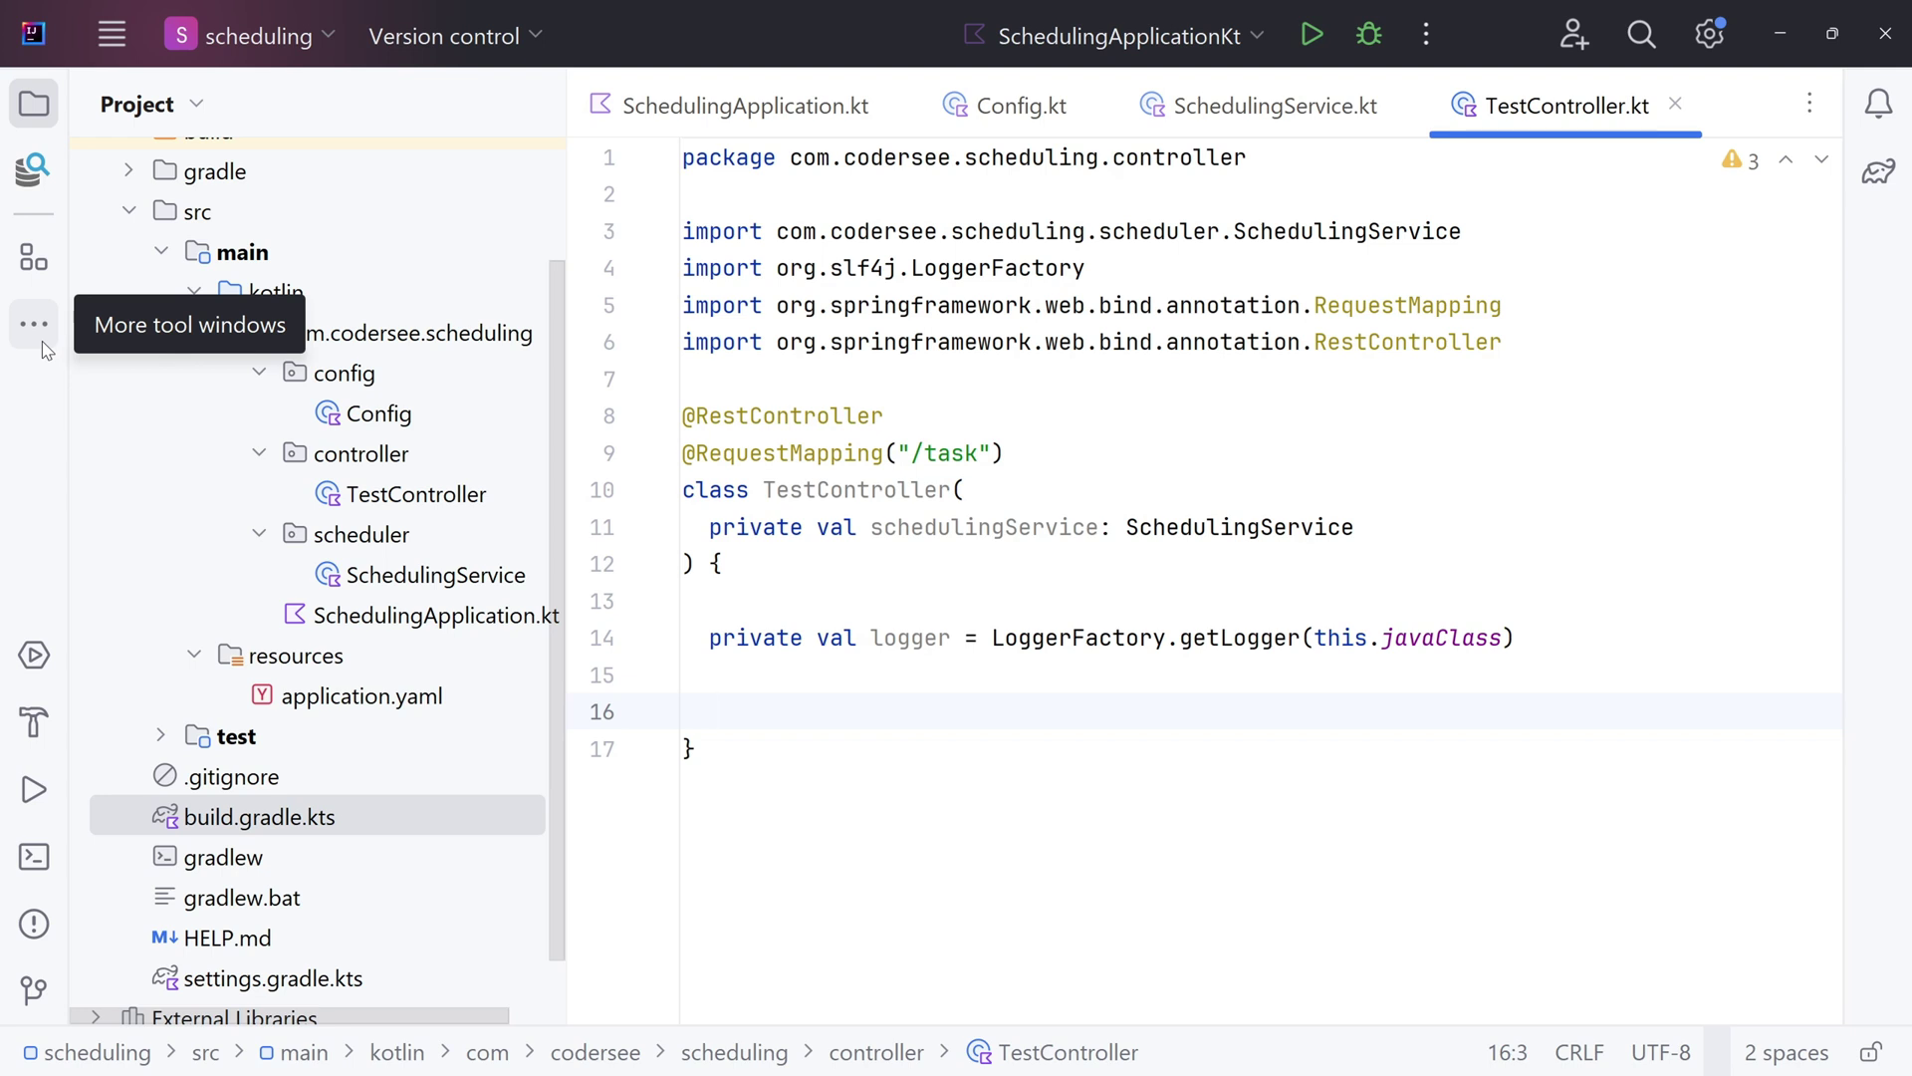
{"action": "type", "text": "fun "}
{"action": "type", "text": "createTask"}
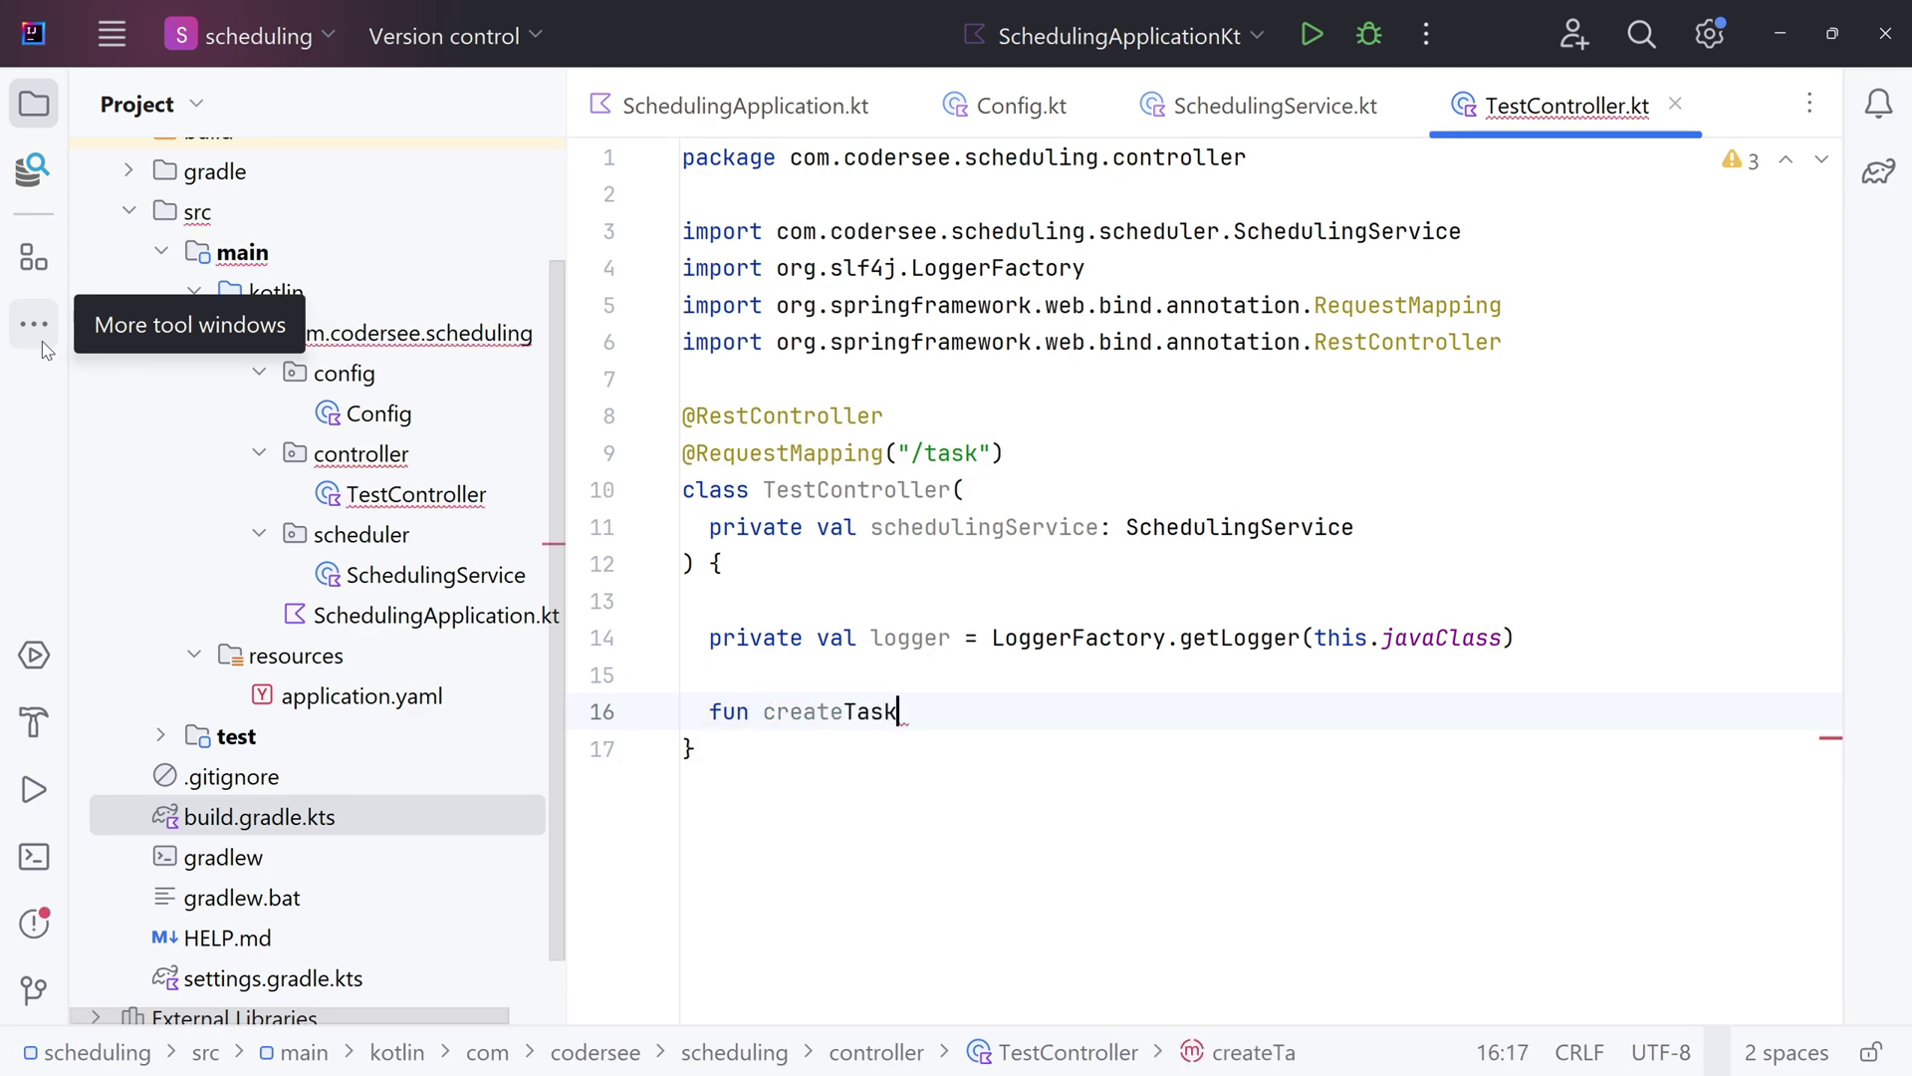
{"action": "type", "text": "(@Re"}
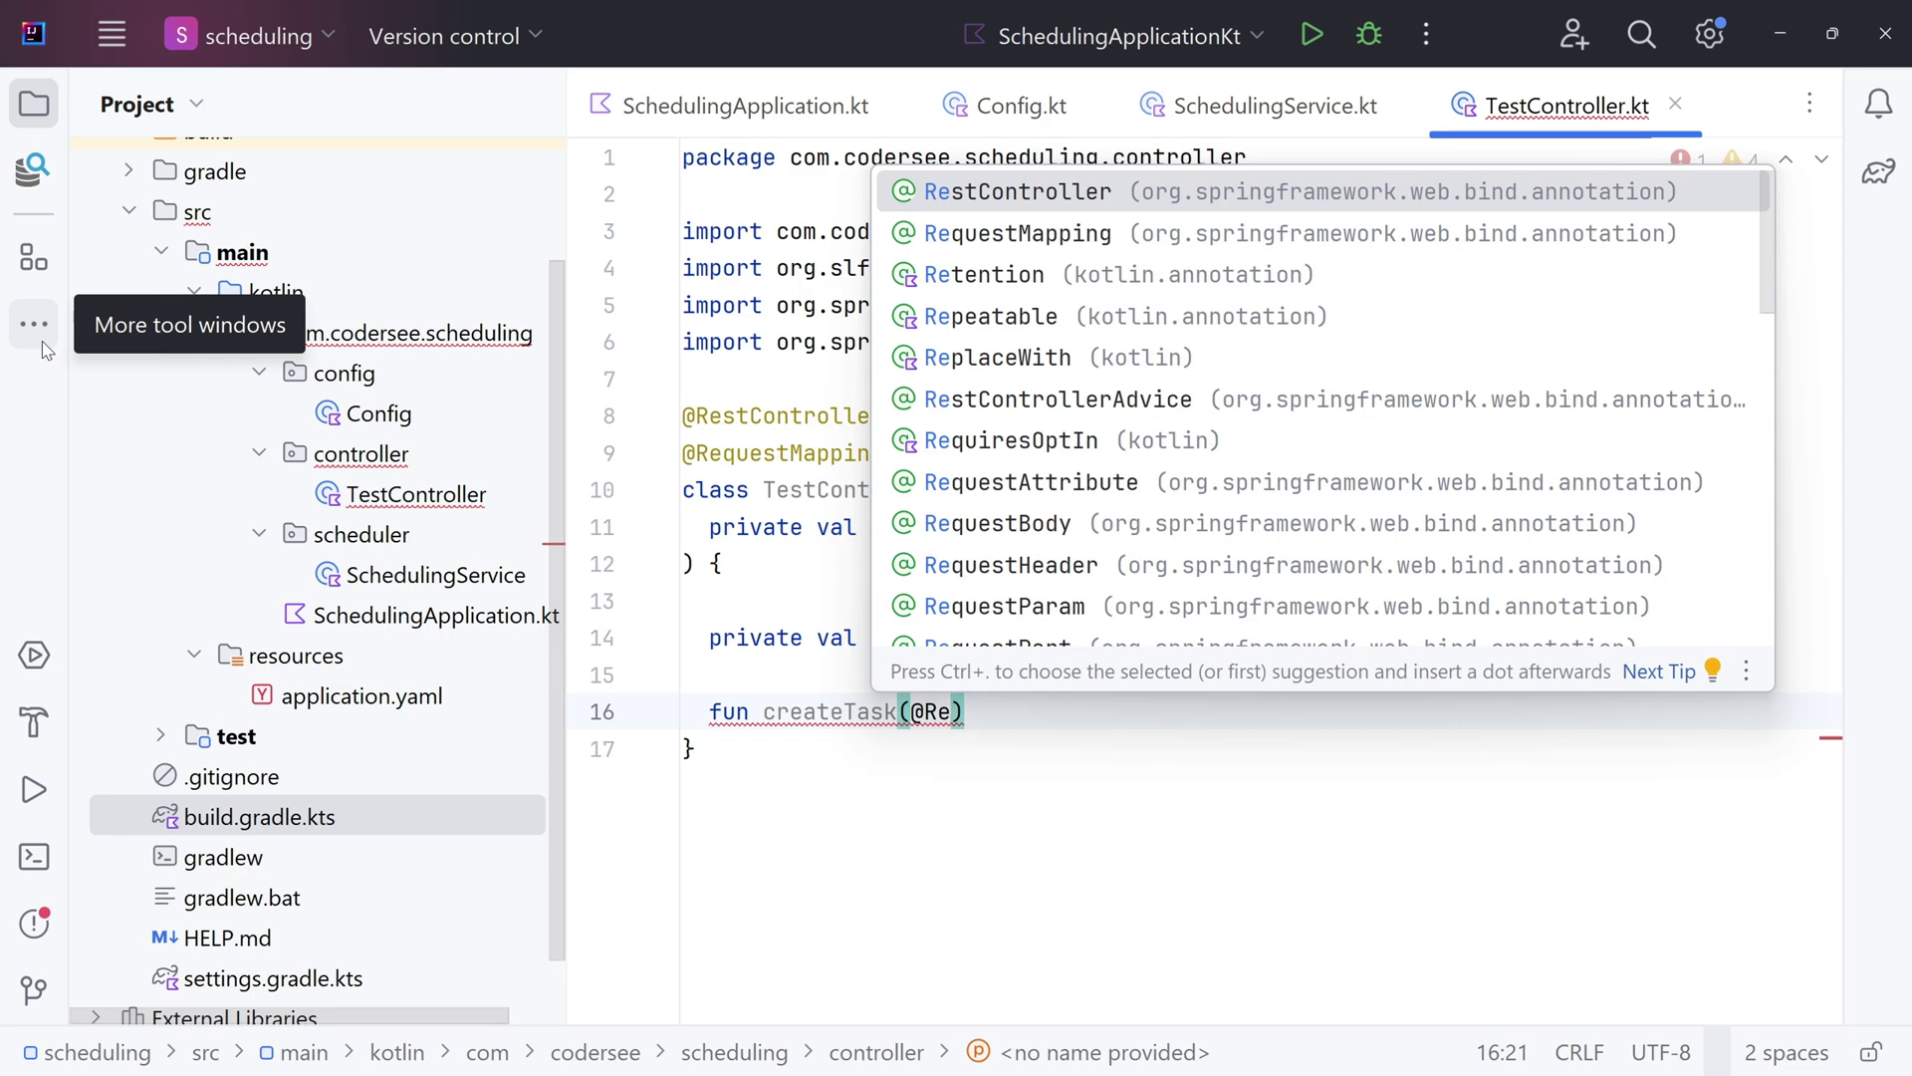
{"action": "type", "text": "questPa"}
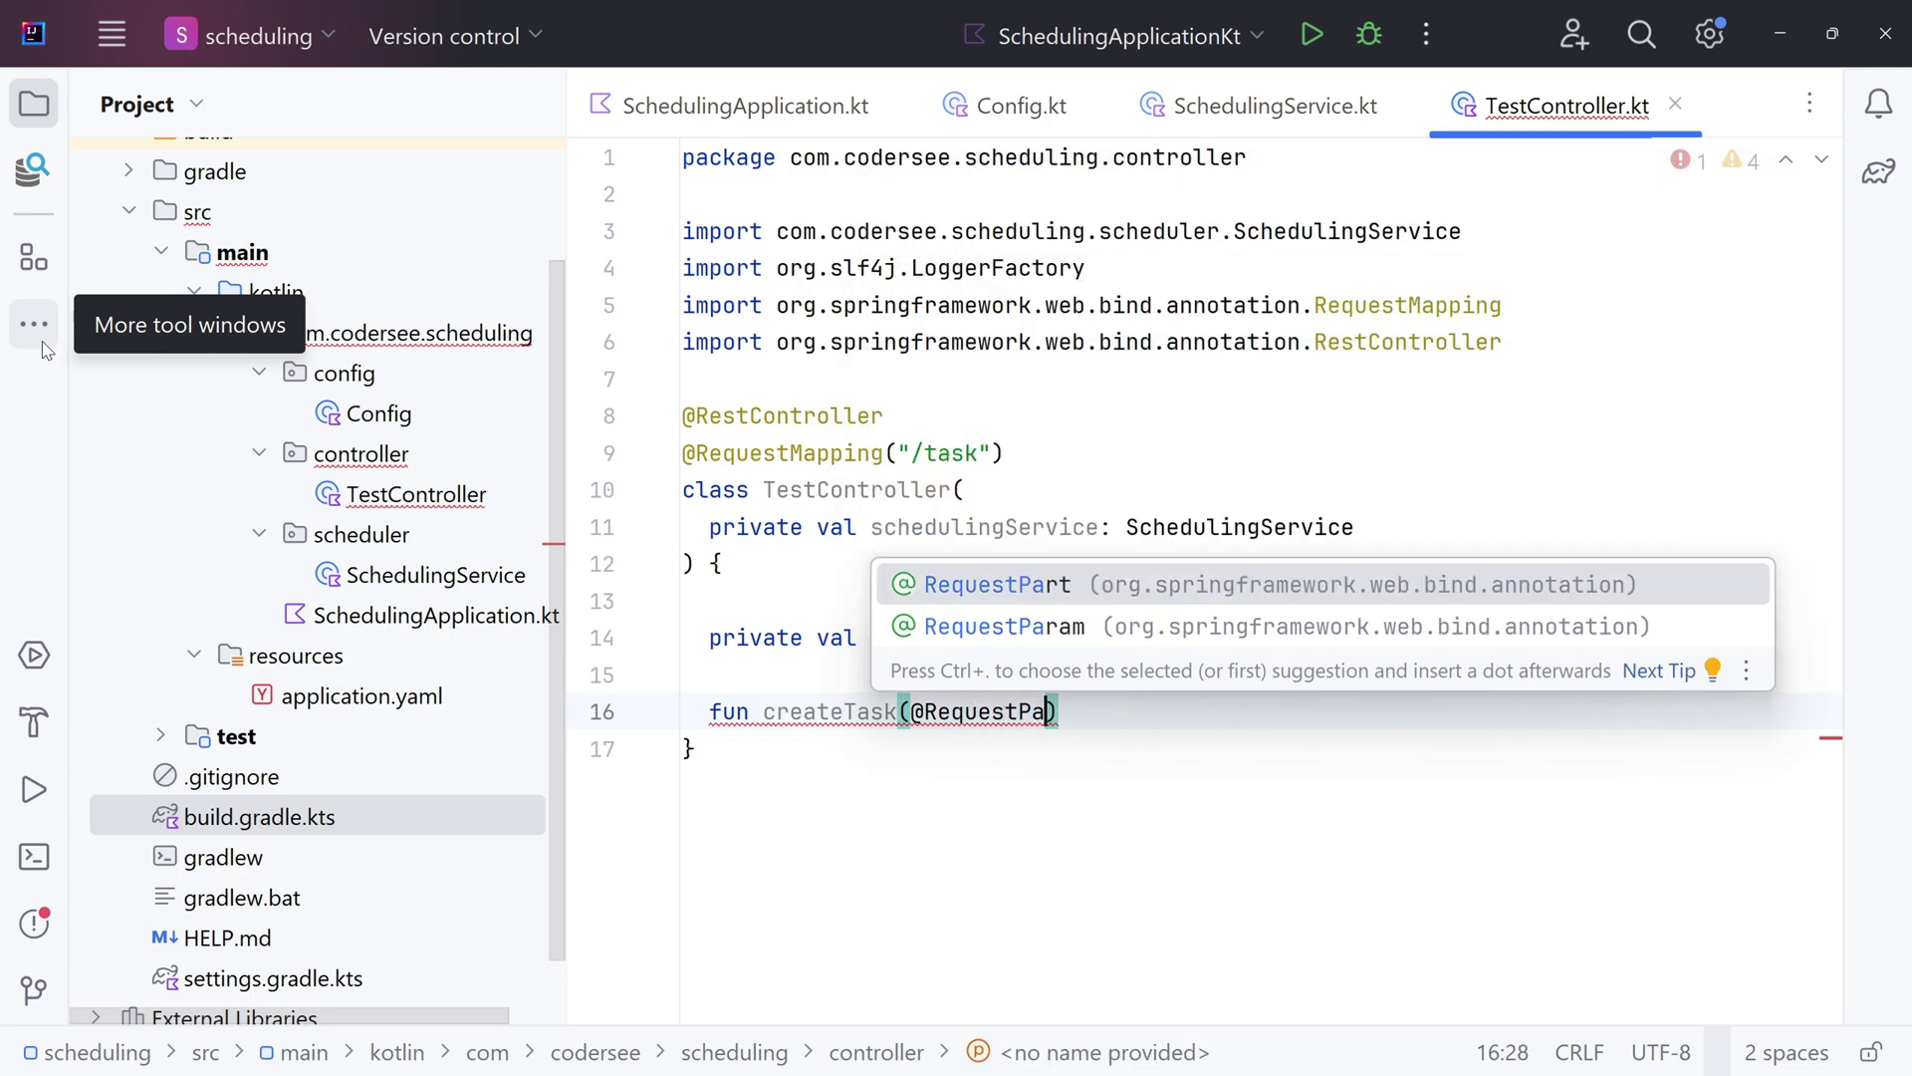
{"action": "key", "text": "Return"}
{"action": "type", "text": "name"}
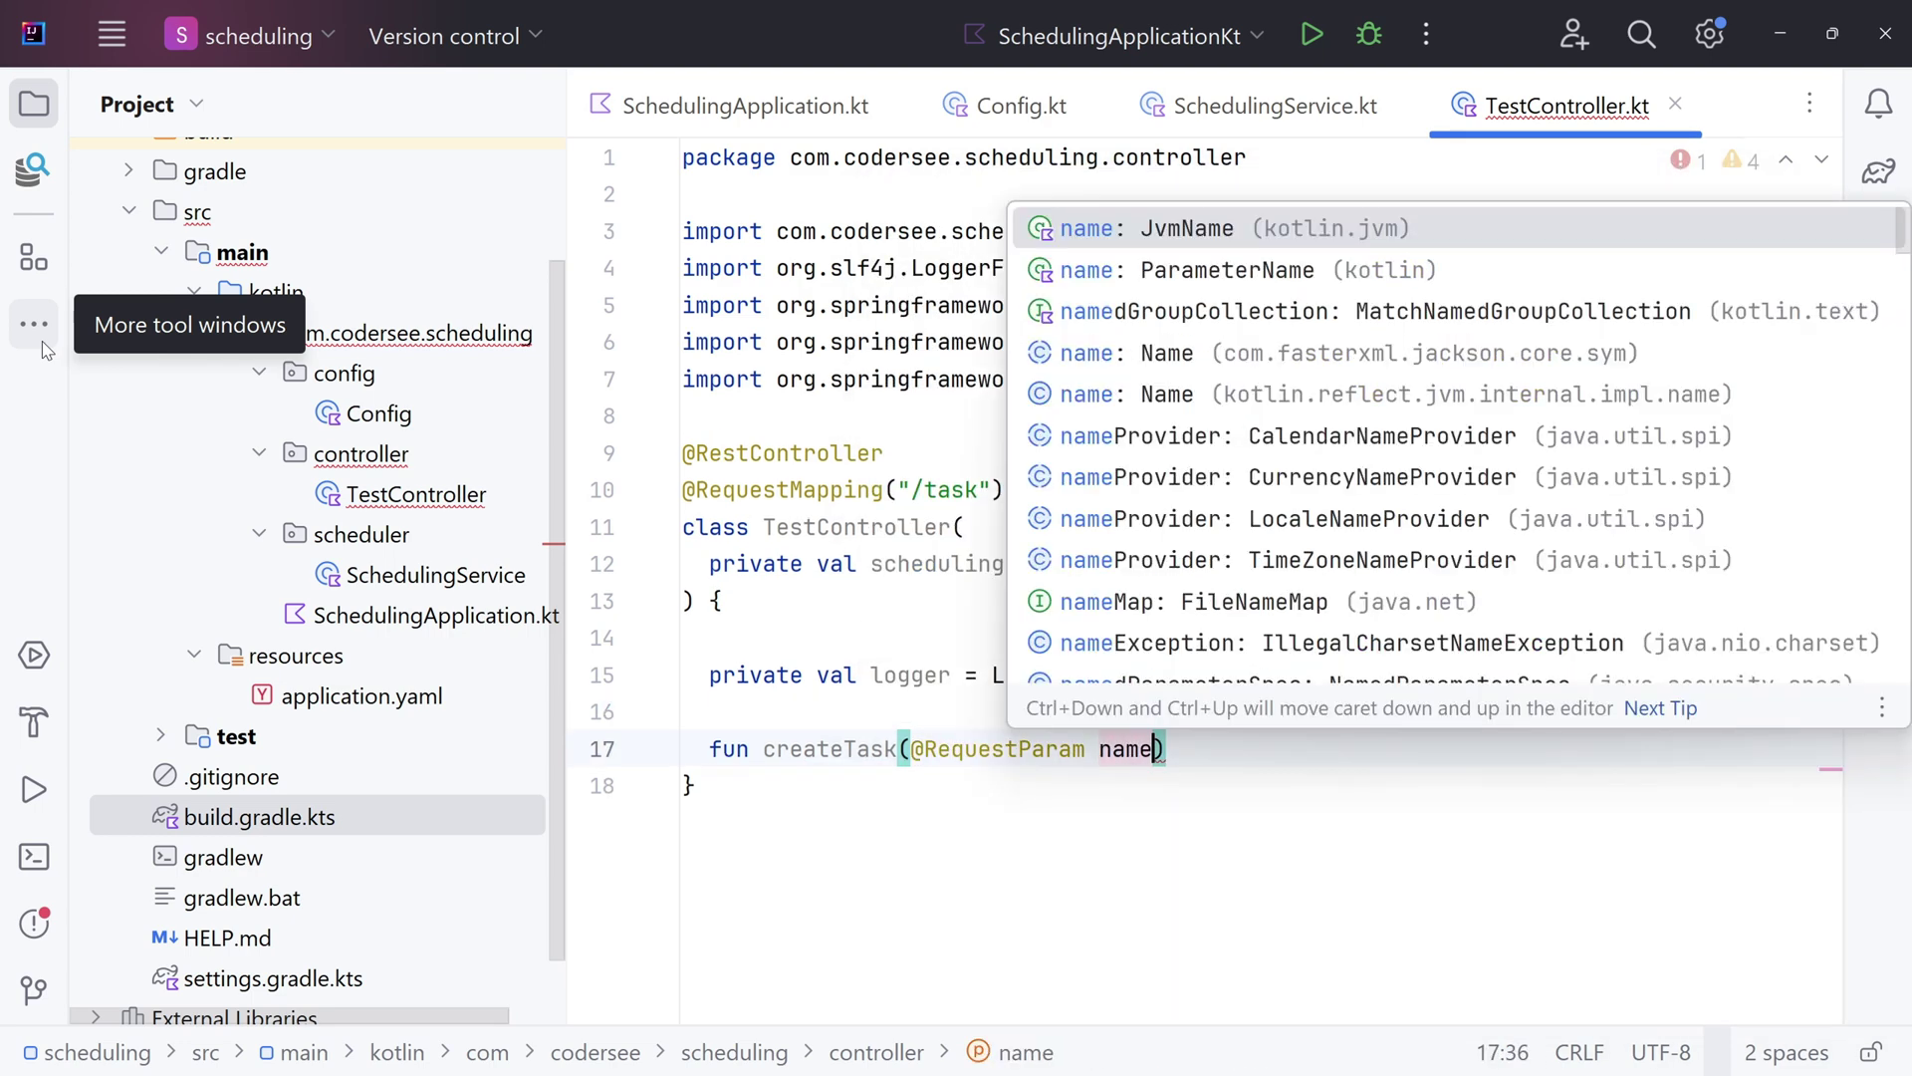
{"action": "type", "text": ": String)"}
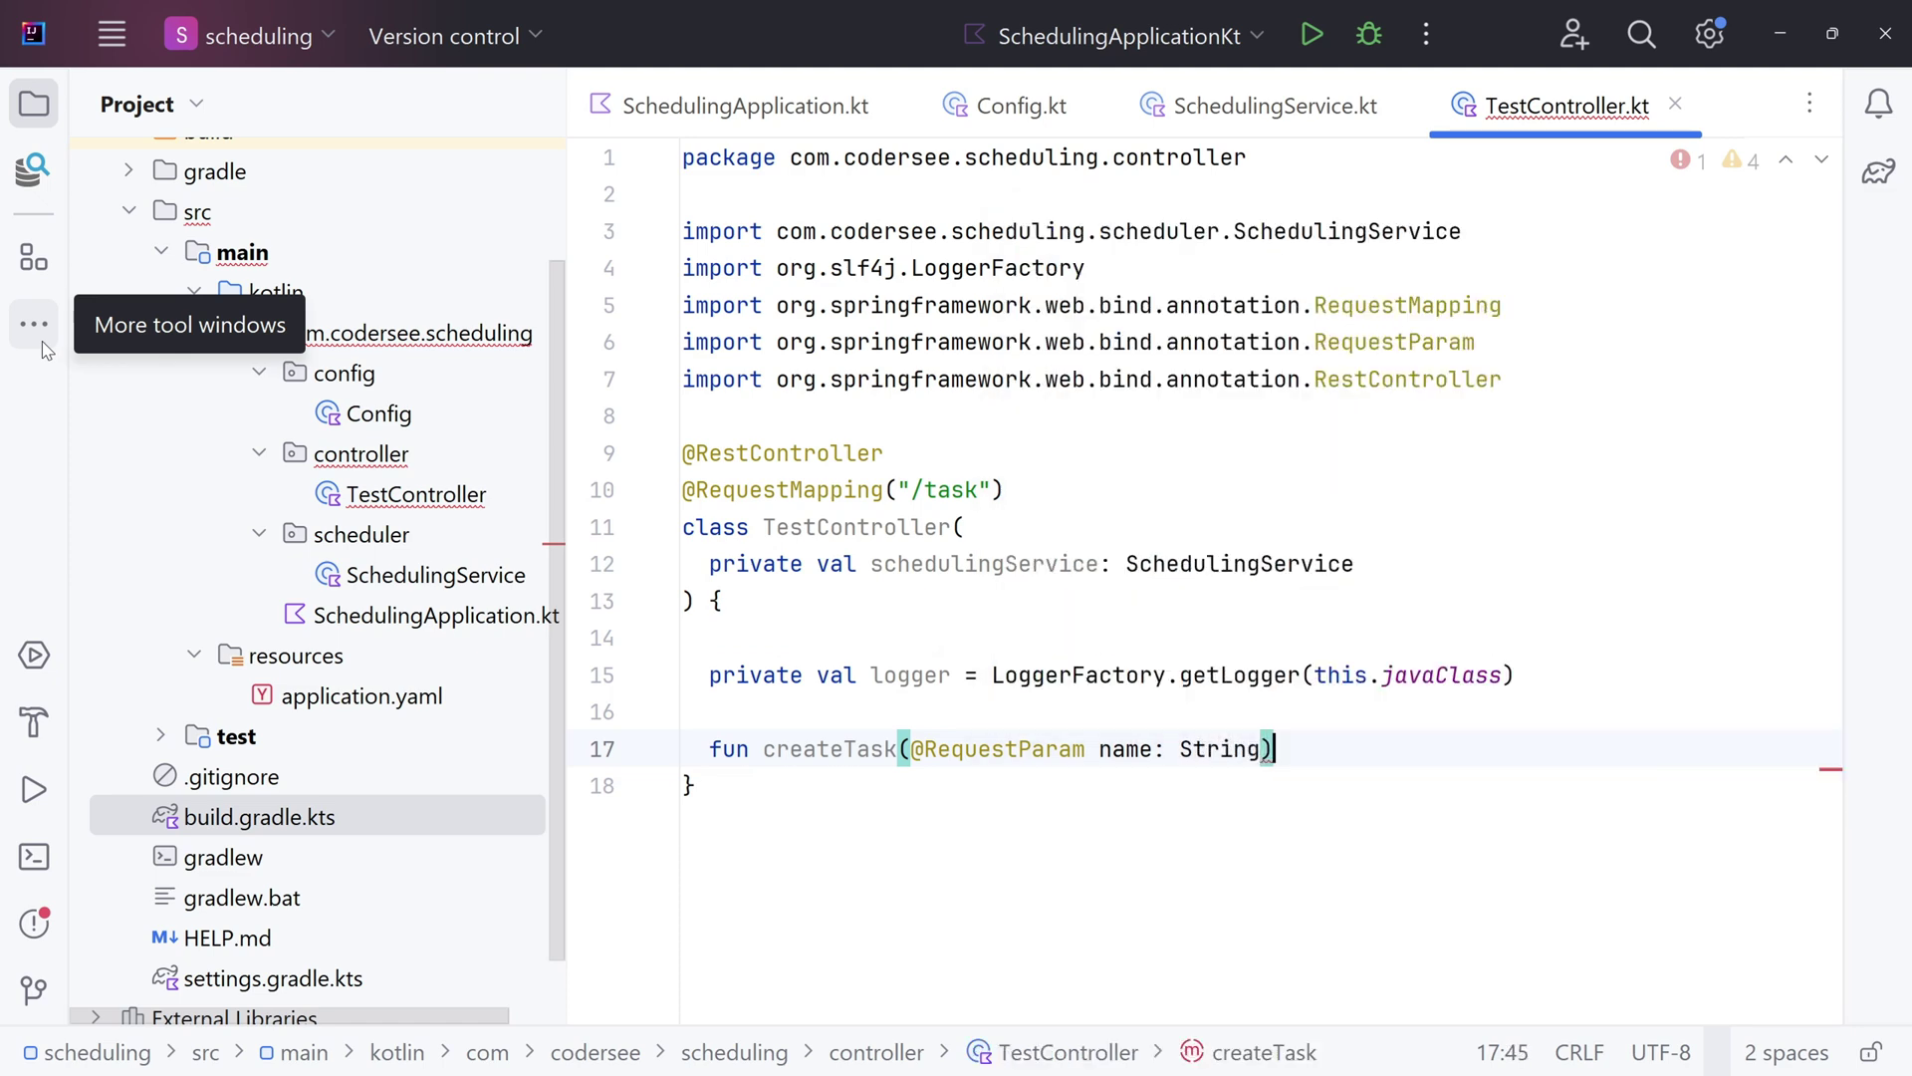
{"action": "type", "text": ": "}
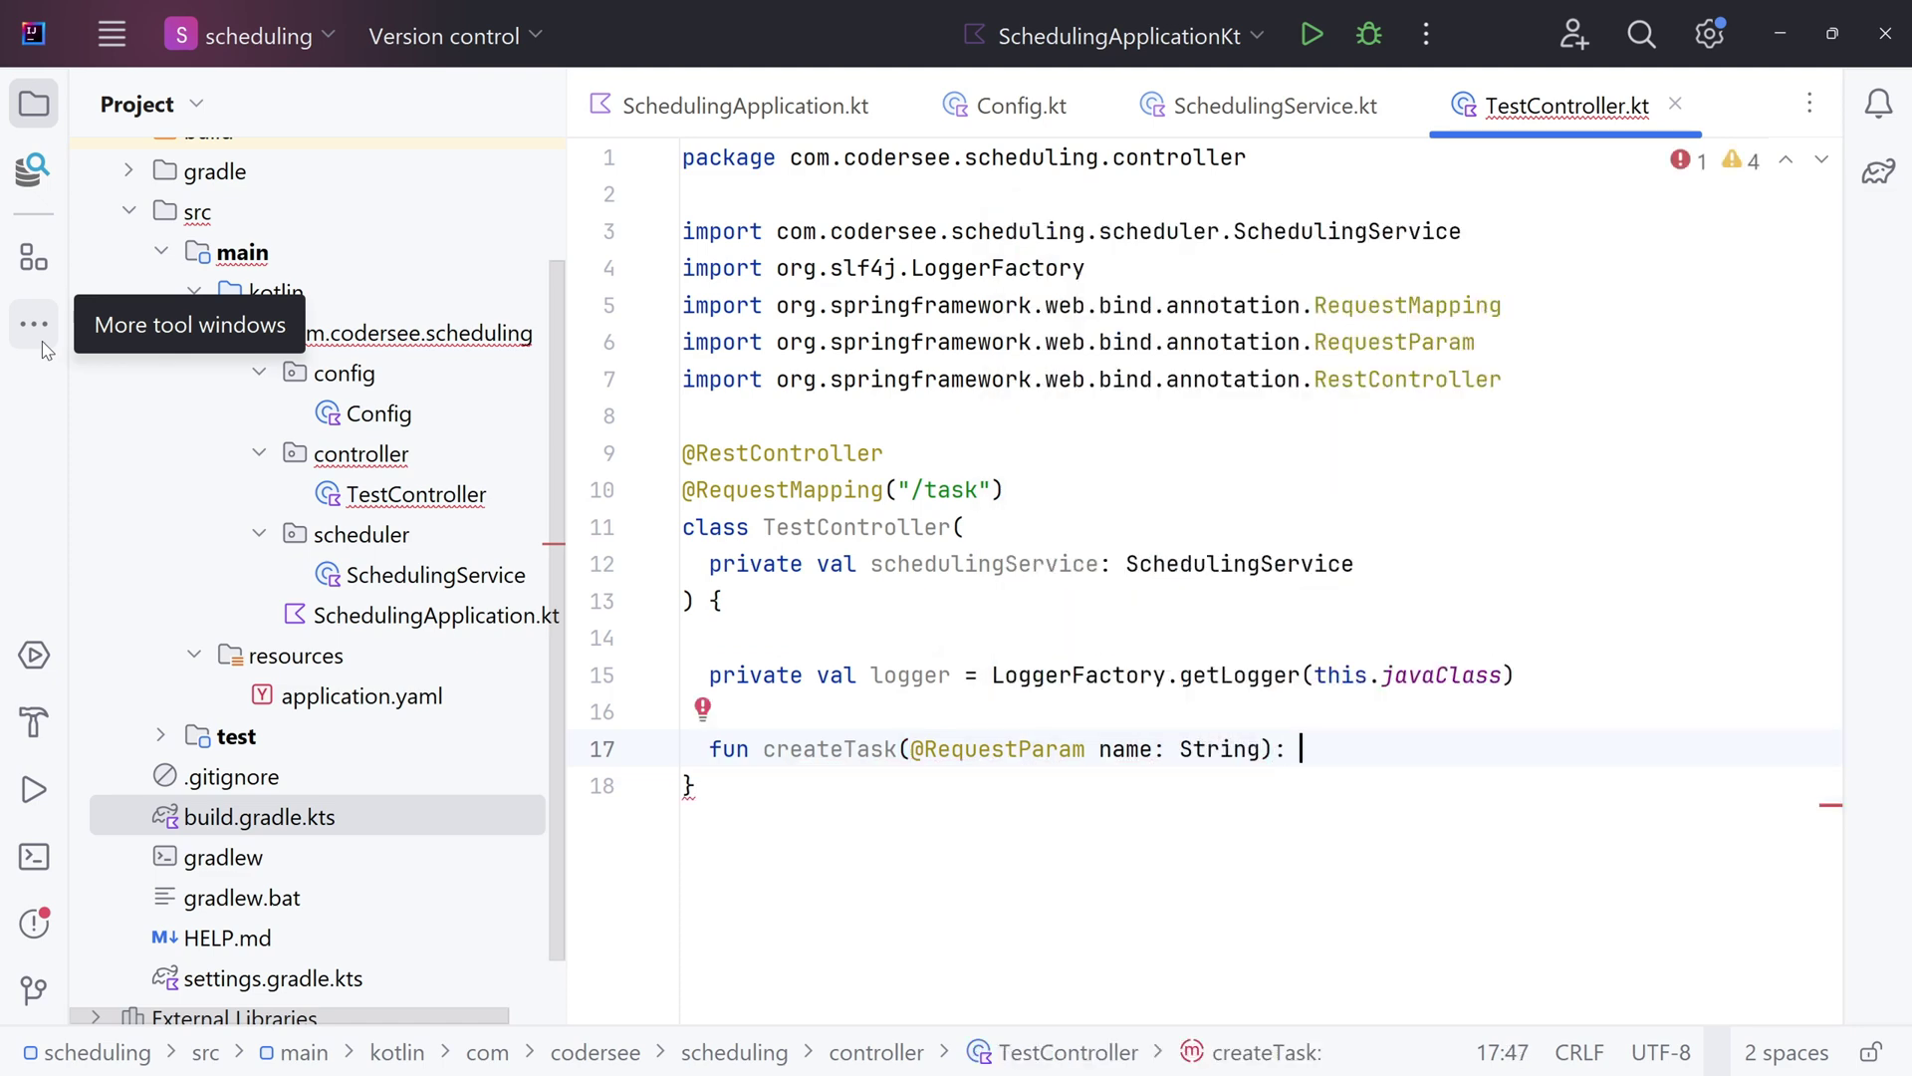
{"action": "type", "text": "Response"}
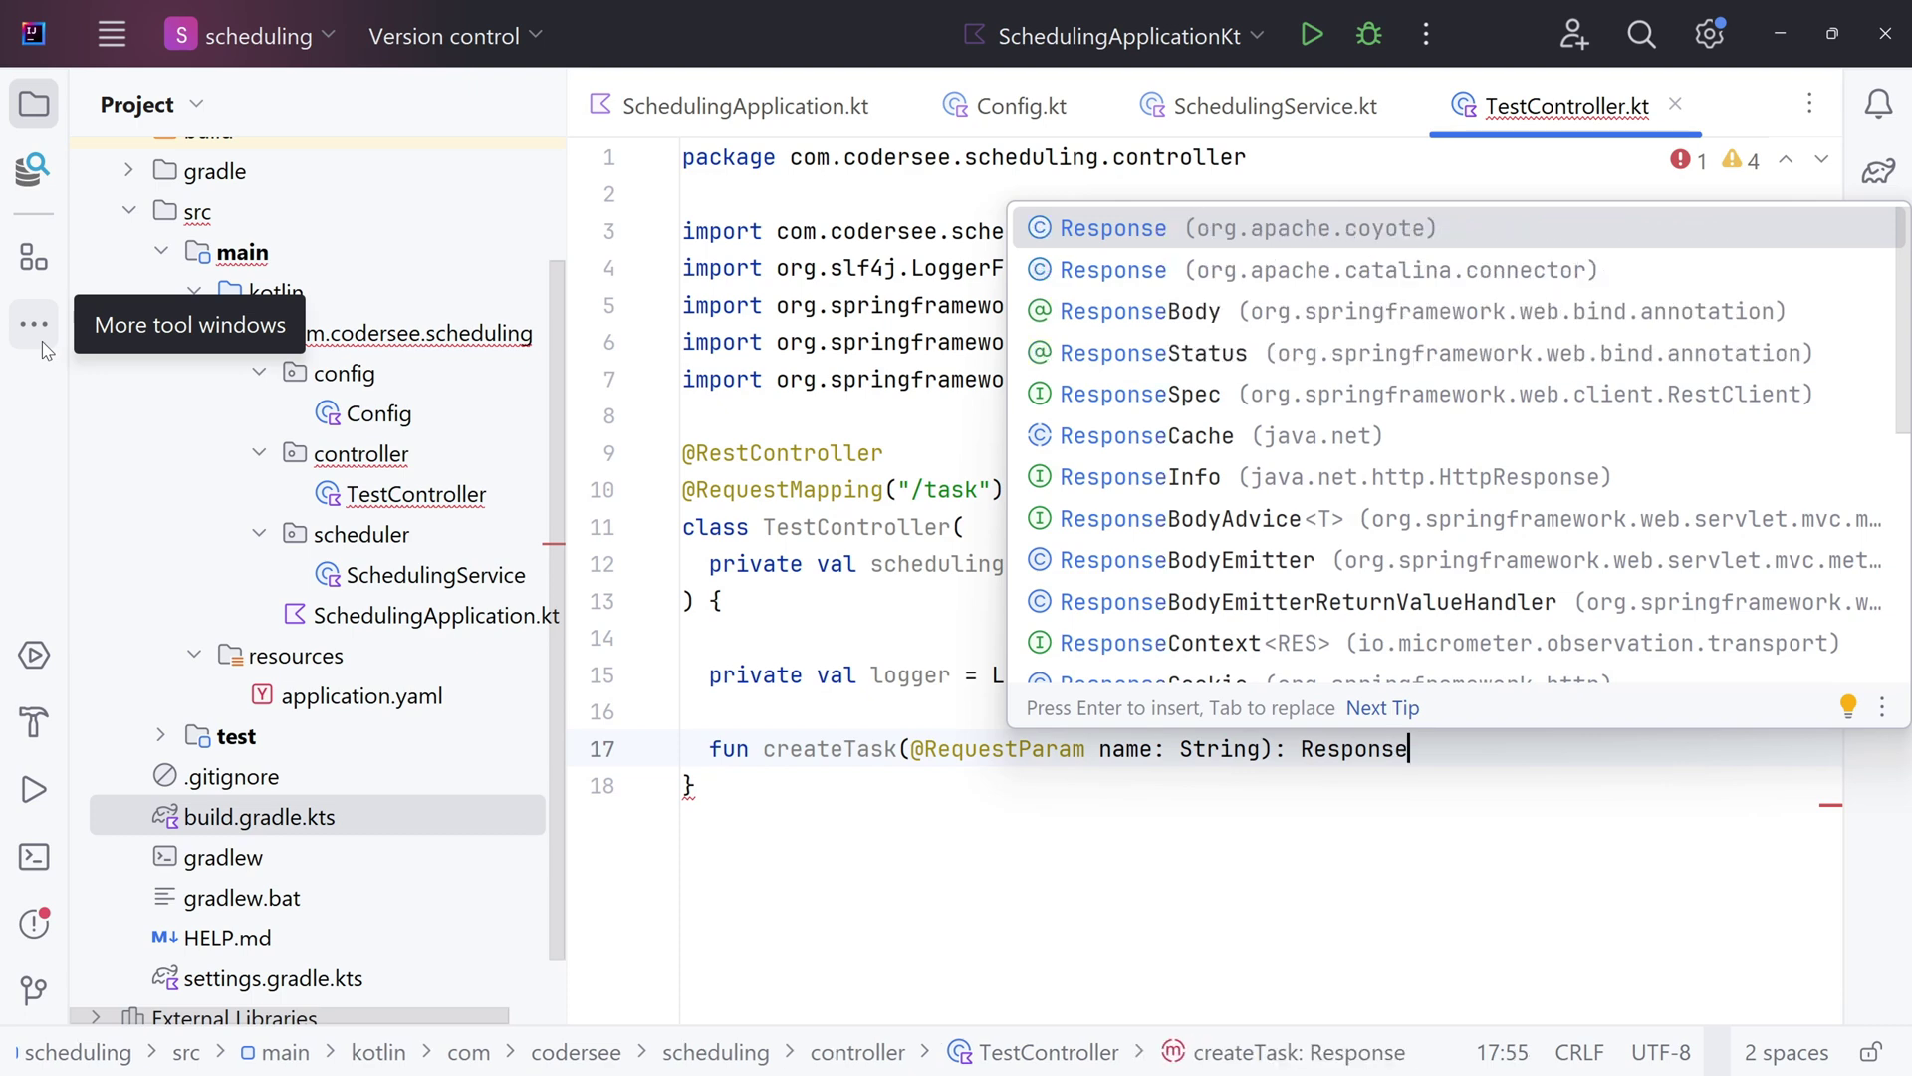
{"action": "type", "text": "Ent"}
{"action": "key", "text": "Return"}
{"action": "type", "text": "<In"}
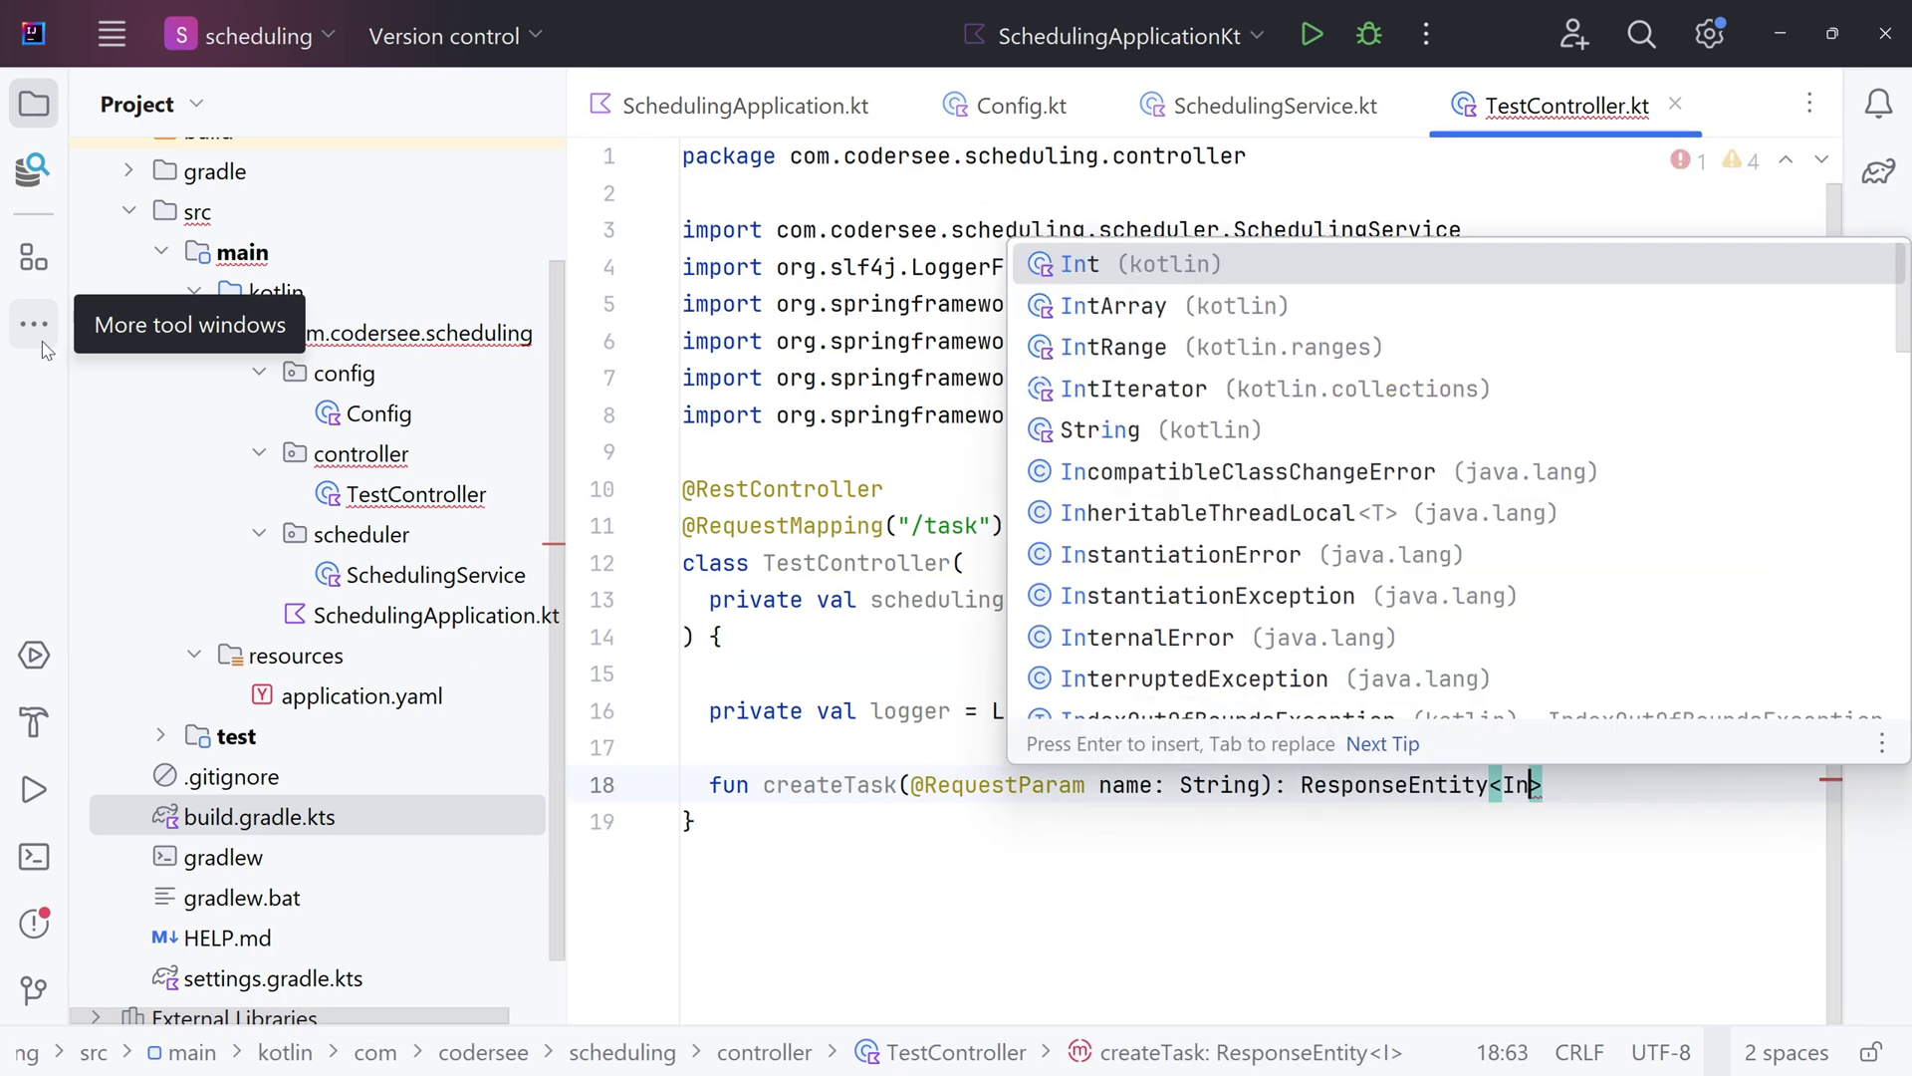
{"action": "type", "text": "t"}
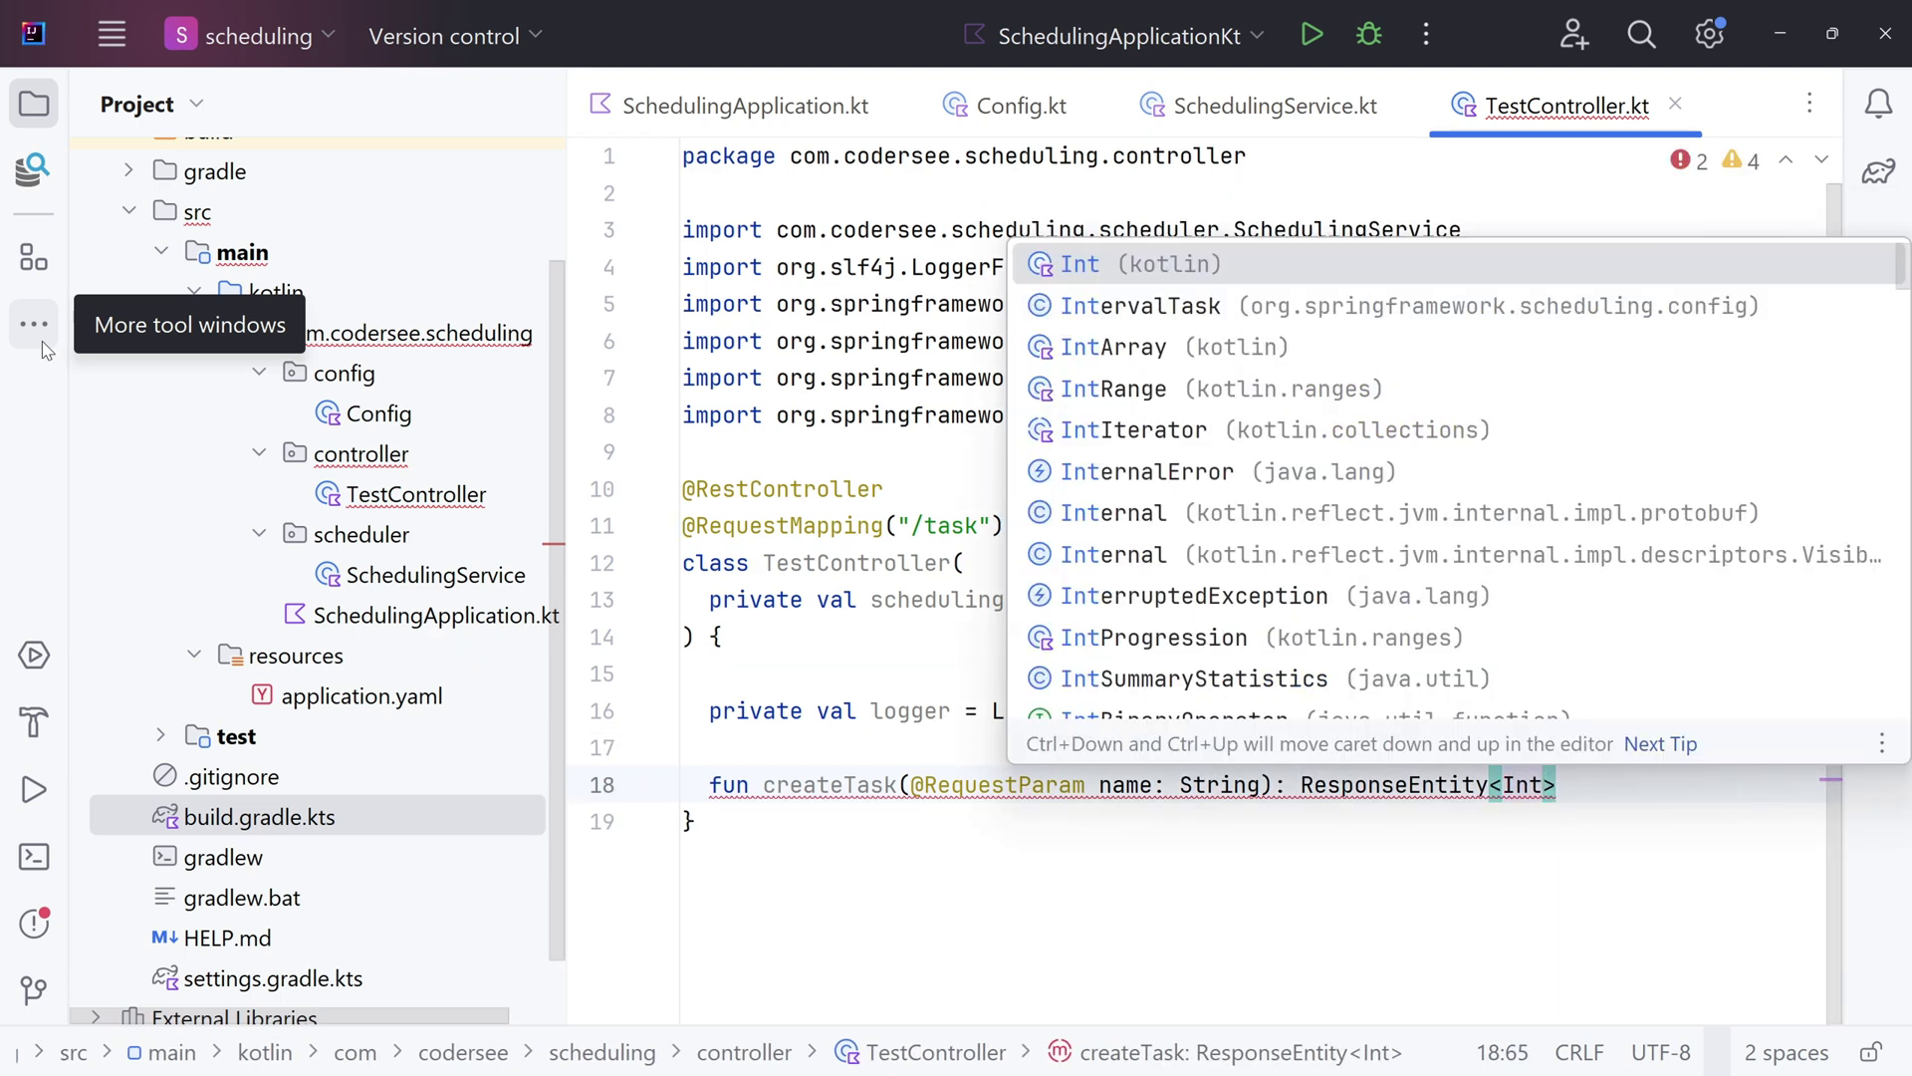
{"action": "key", "text": "Escape"}
{"action": "key", "text": "Up"}
{"action": "key", "text": "Return"}
{"action": "type", "text": "@"}
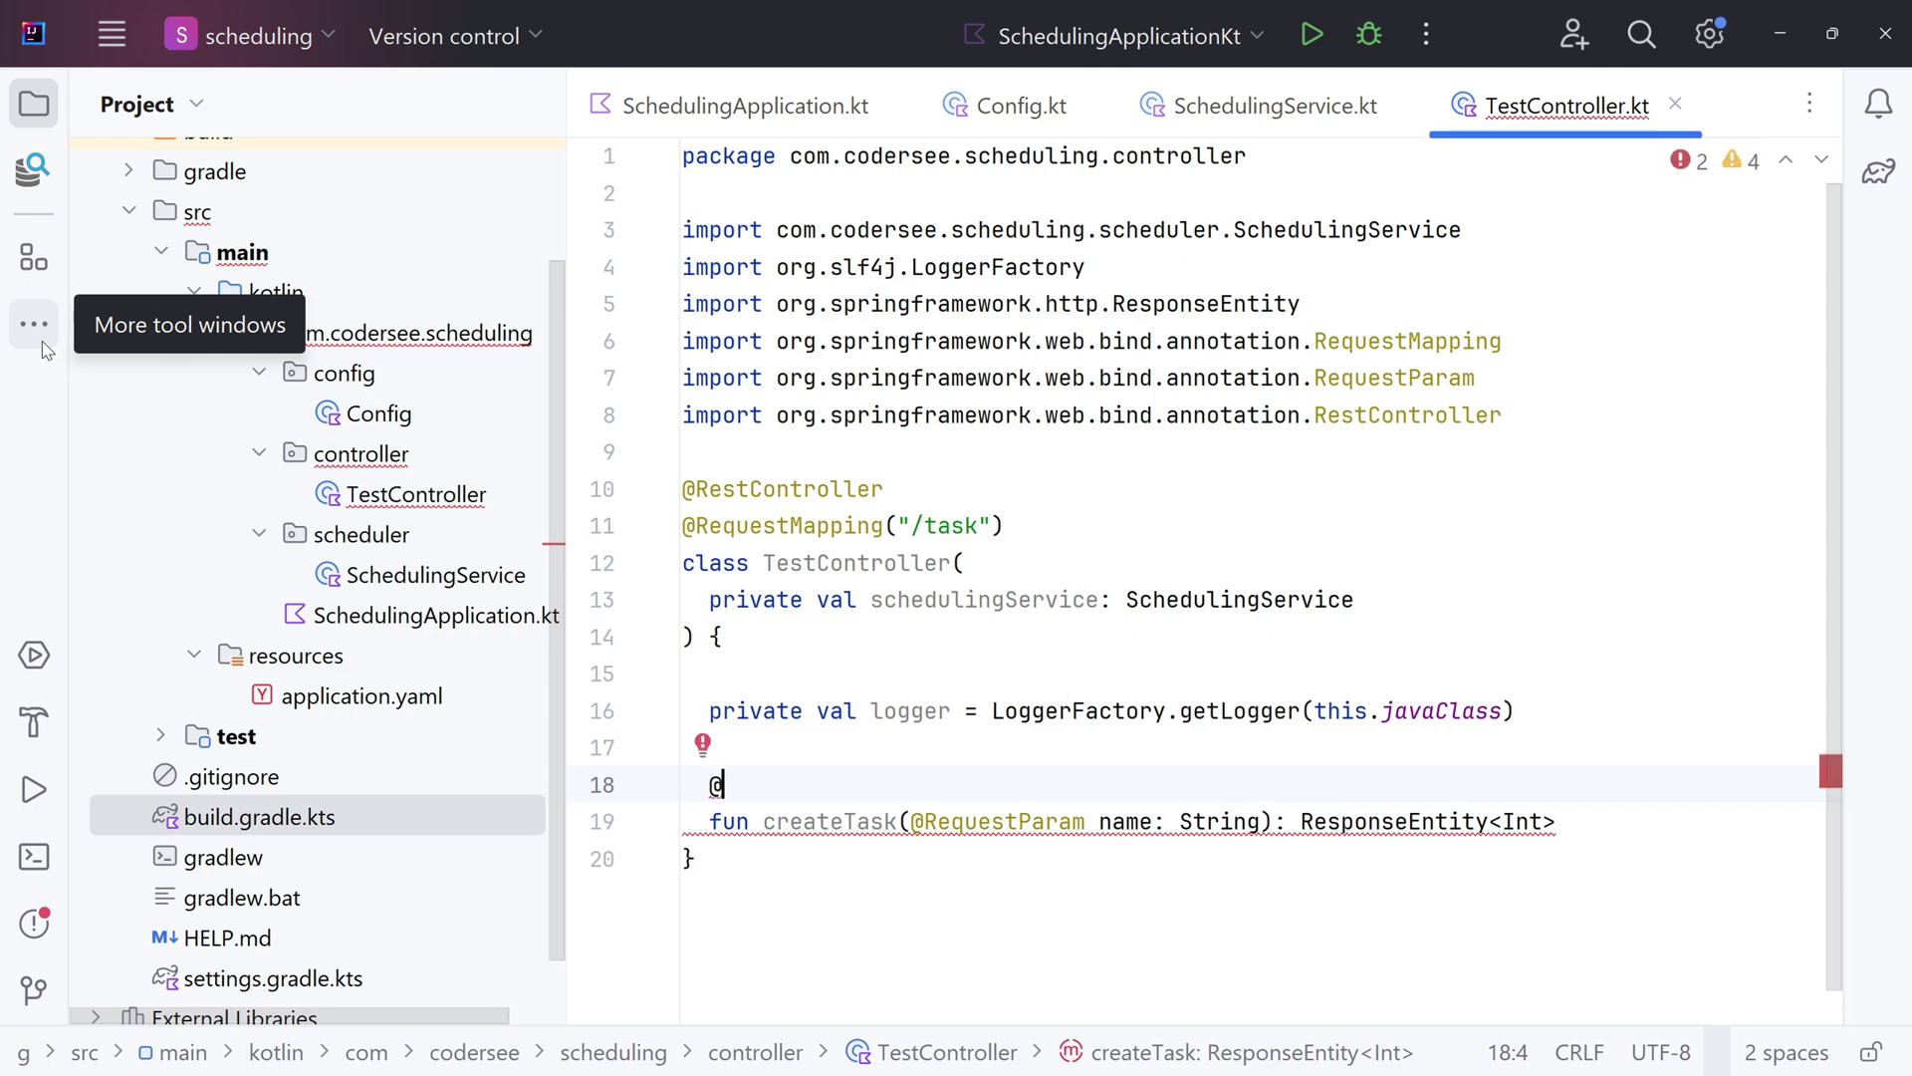
{"action": "type", "text": "Pos"}
{"action": "key", "text": "Return"}
{"action": "key", "text": "Down"}
{"action": "key", "text": "End"}
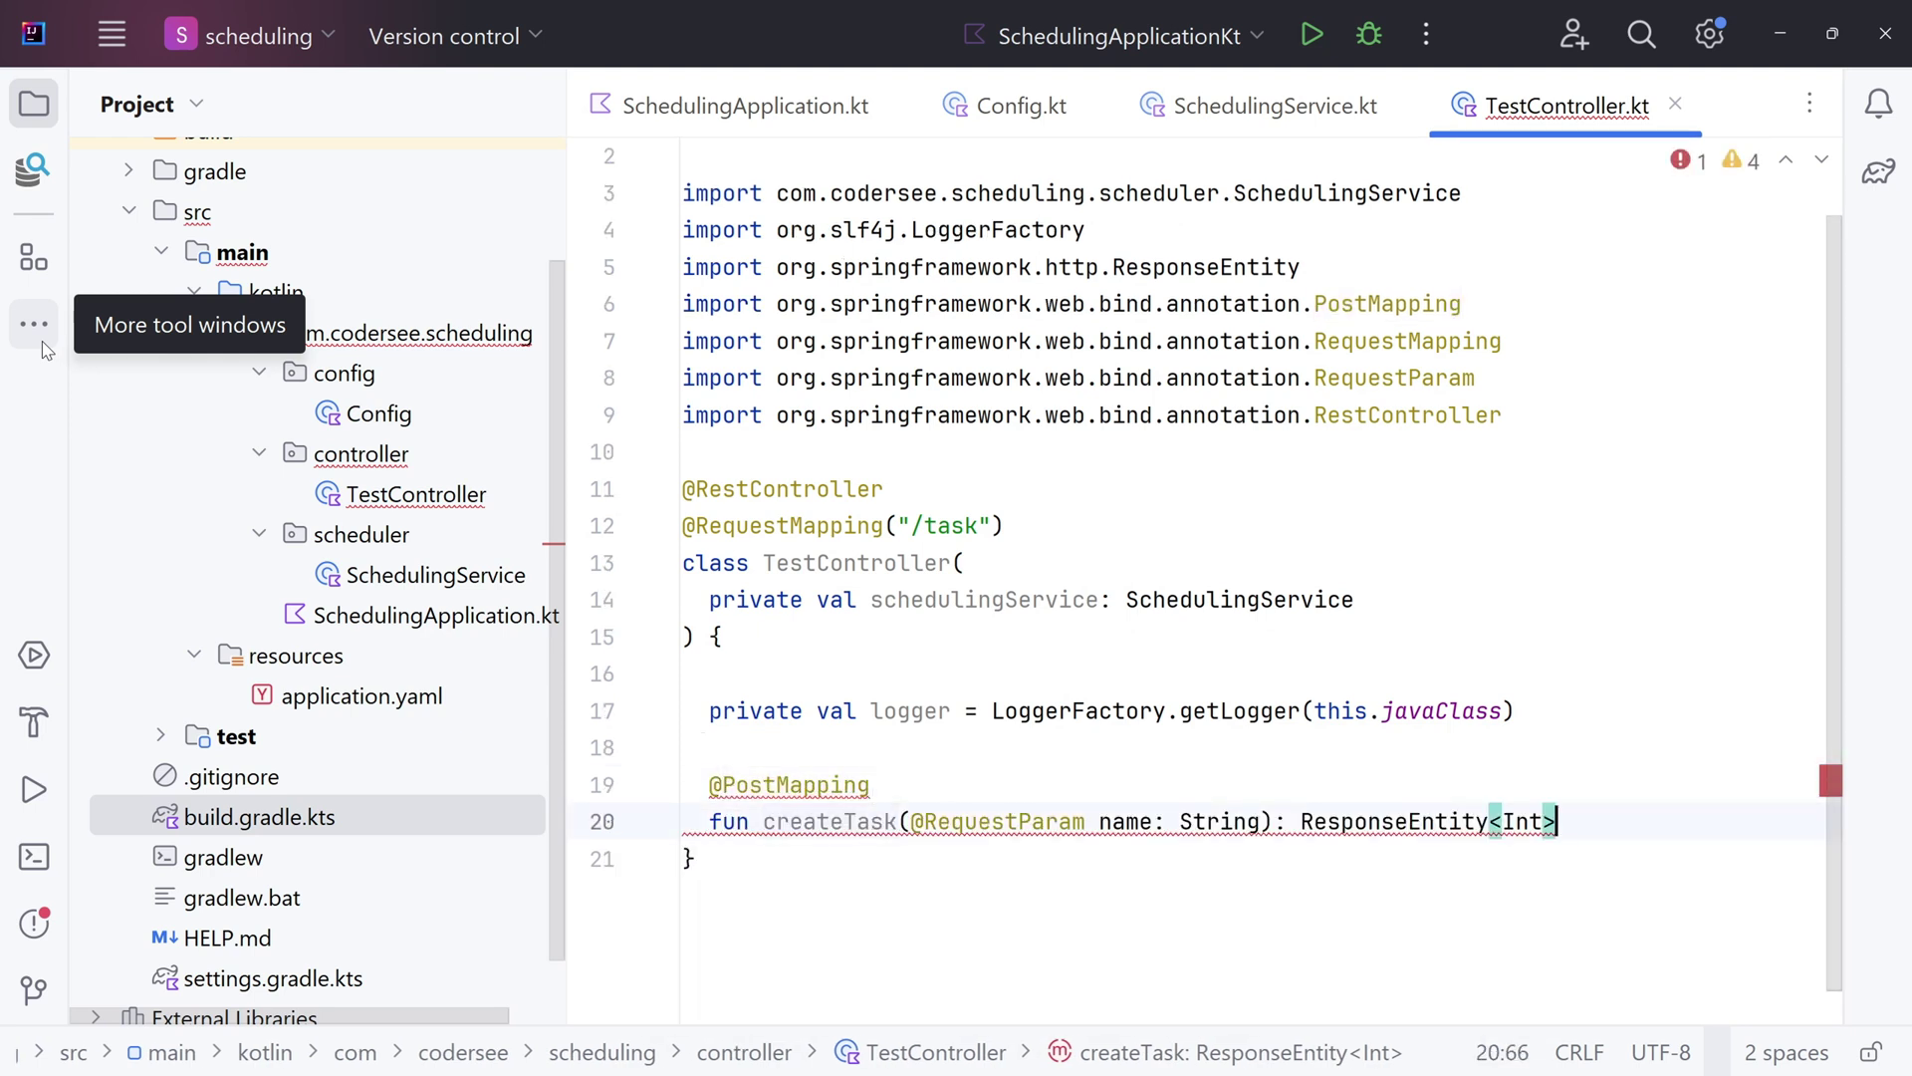
{"action": "type", "text": "{"}
{"action": "key", "text": "BackSpace"}
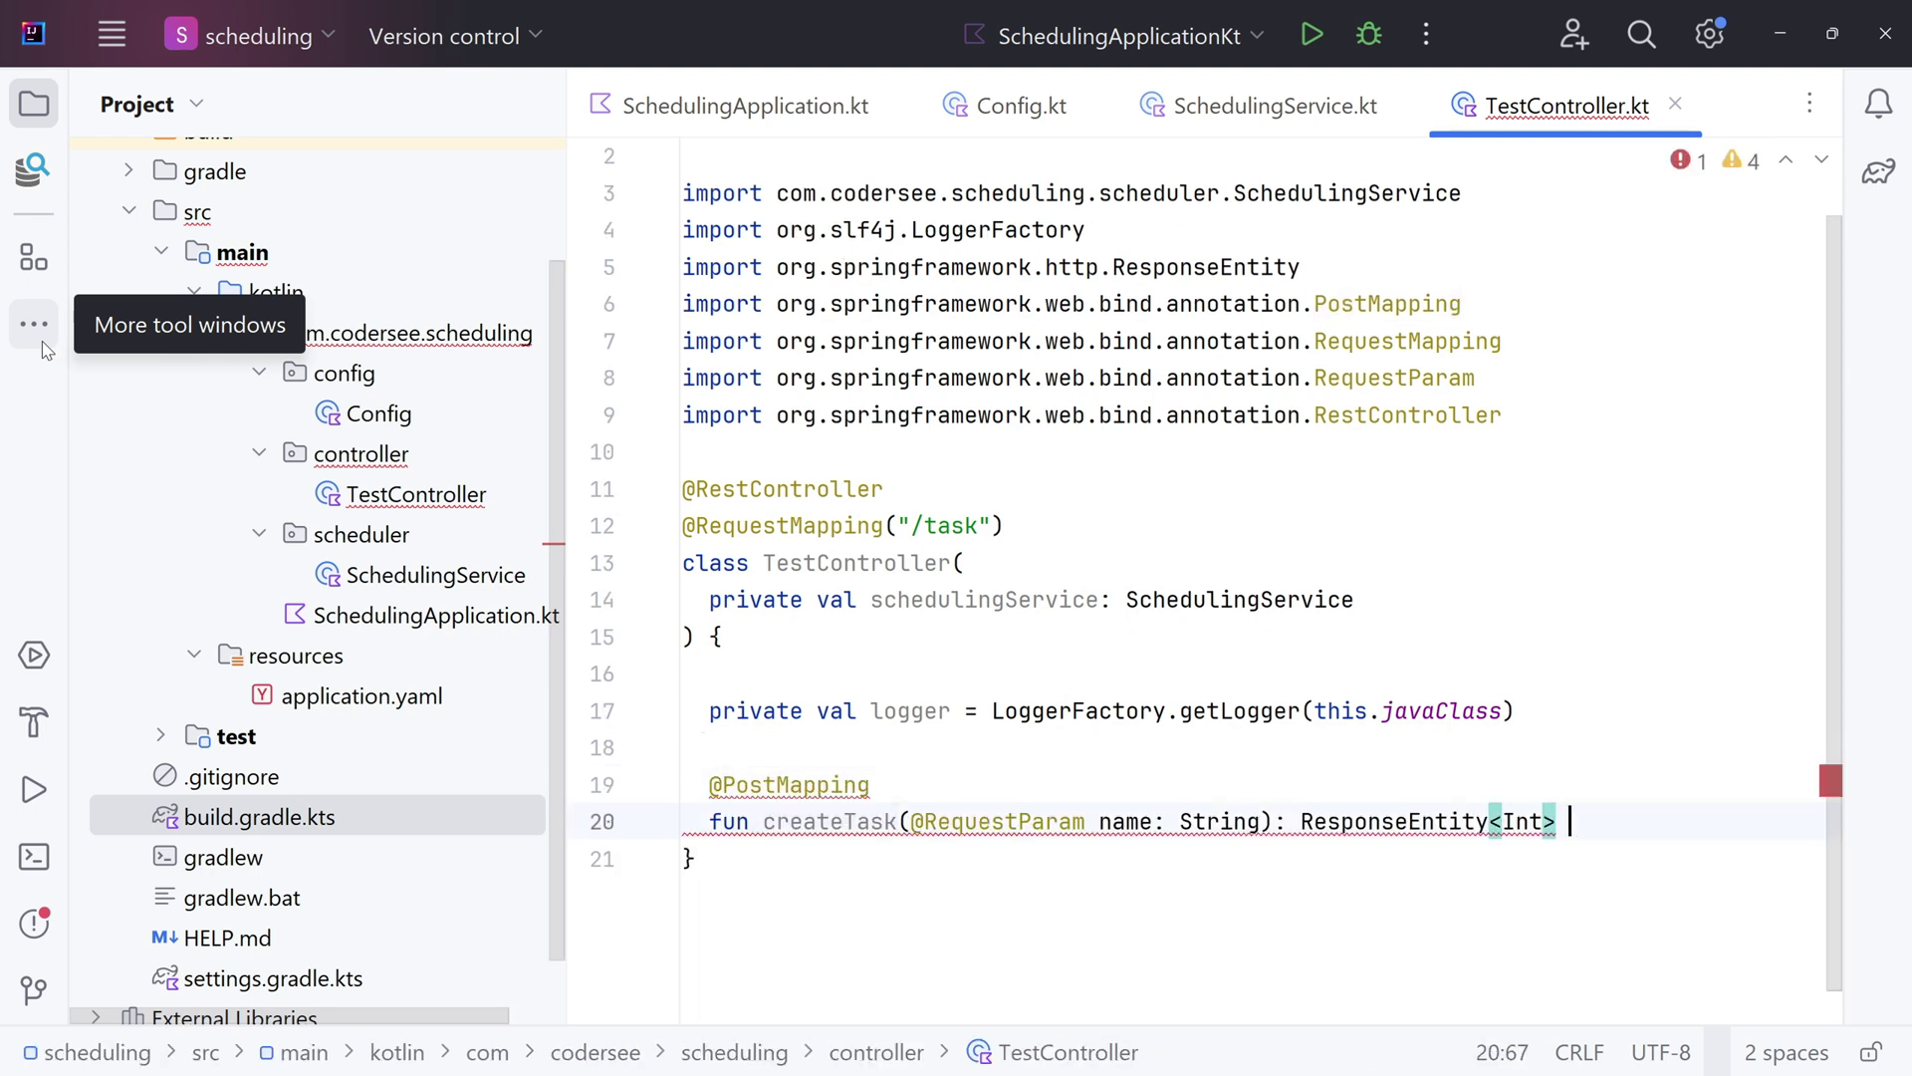
{"action": "type", "text": "{"}
{"action": "key", "text": "Return"}
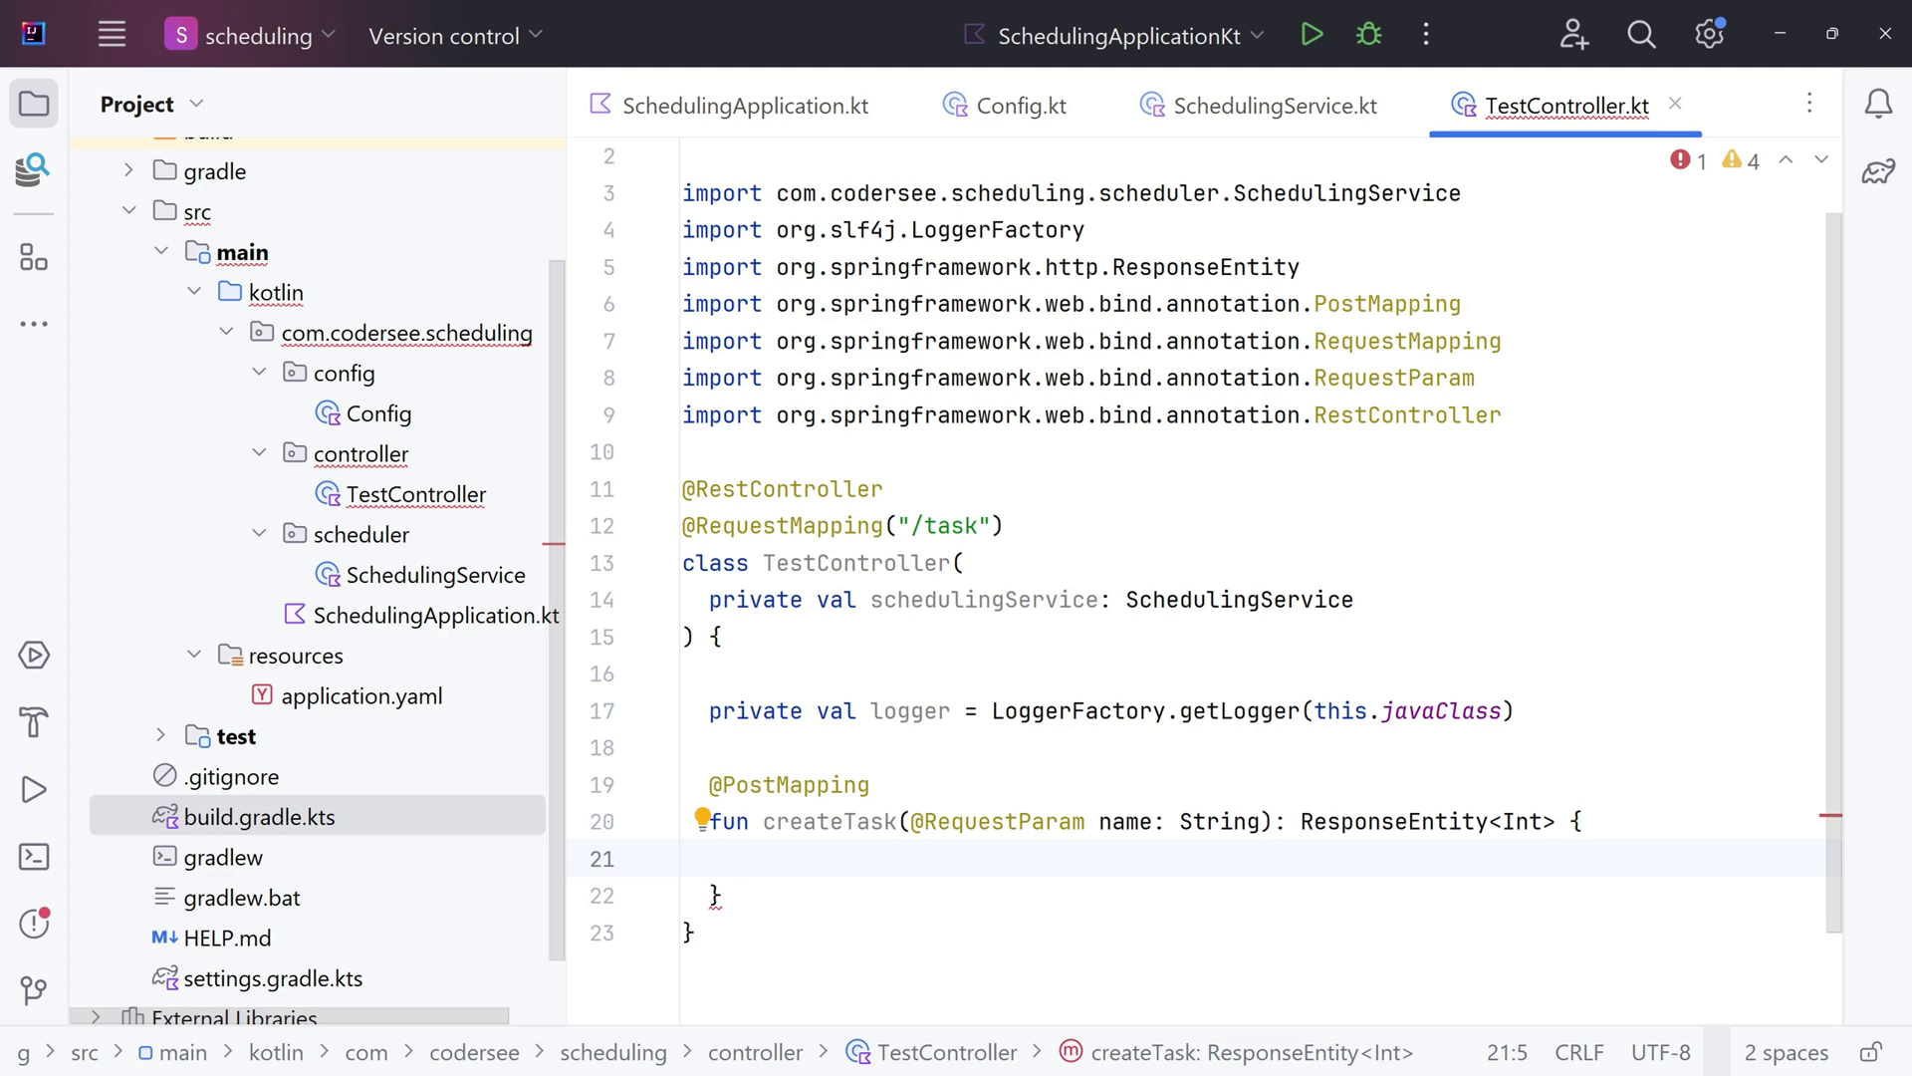
{"action": "type", "text": "val"}
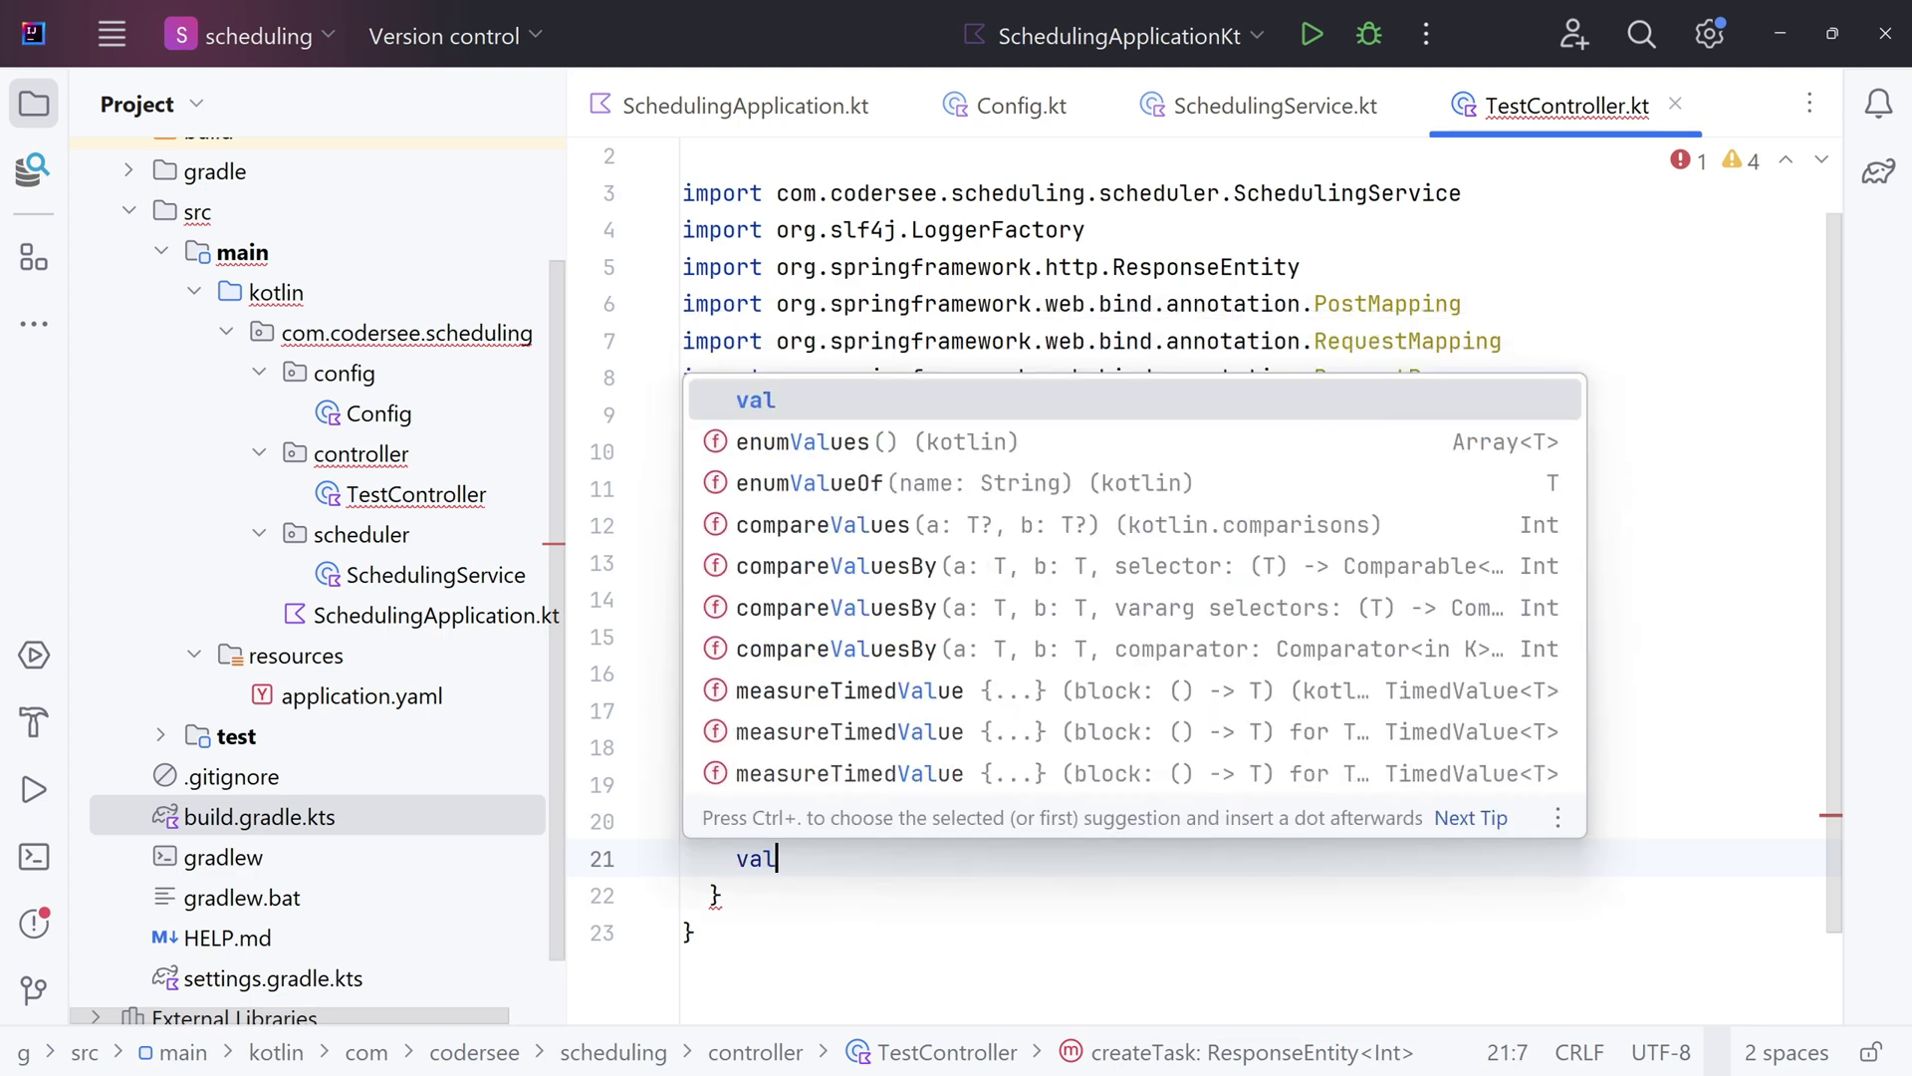
{"action": "type", "text": " task = Ru"}
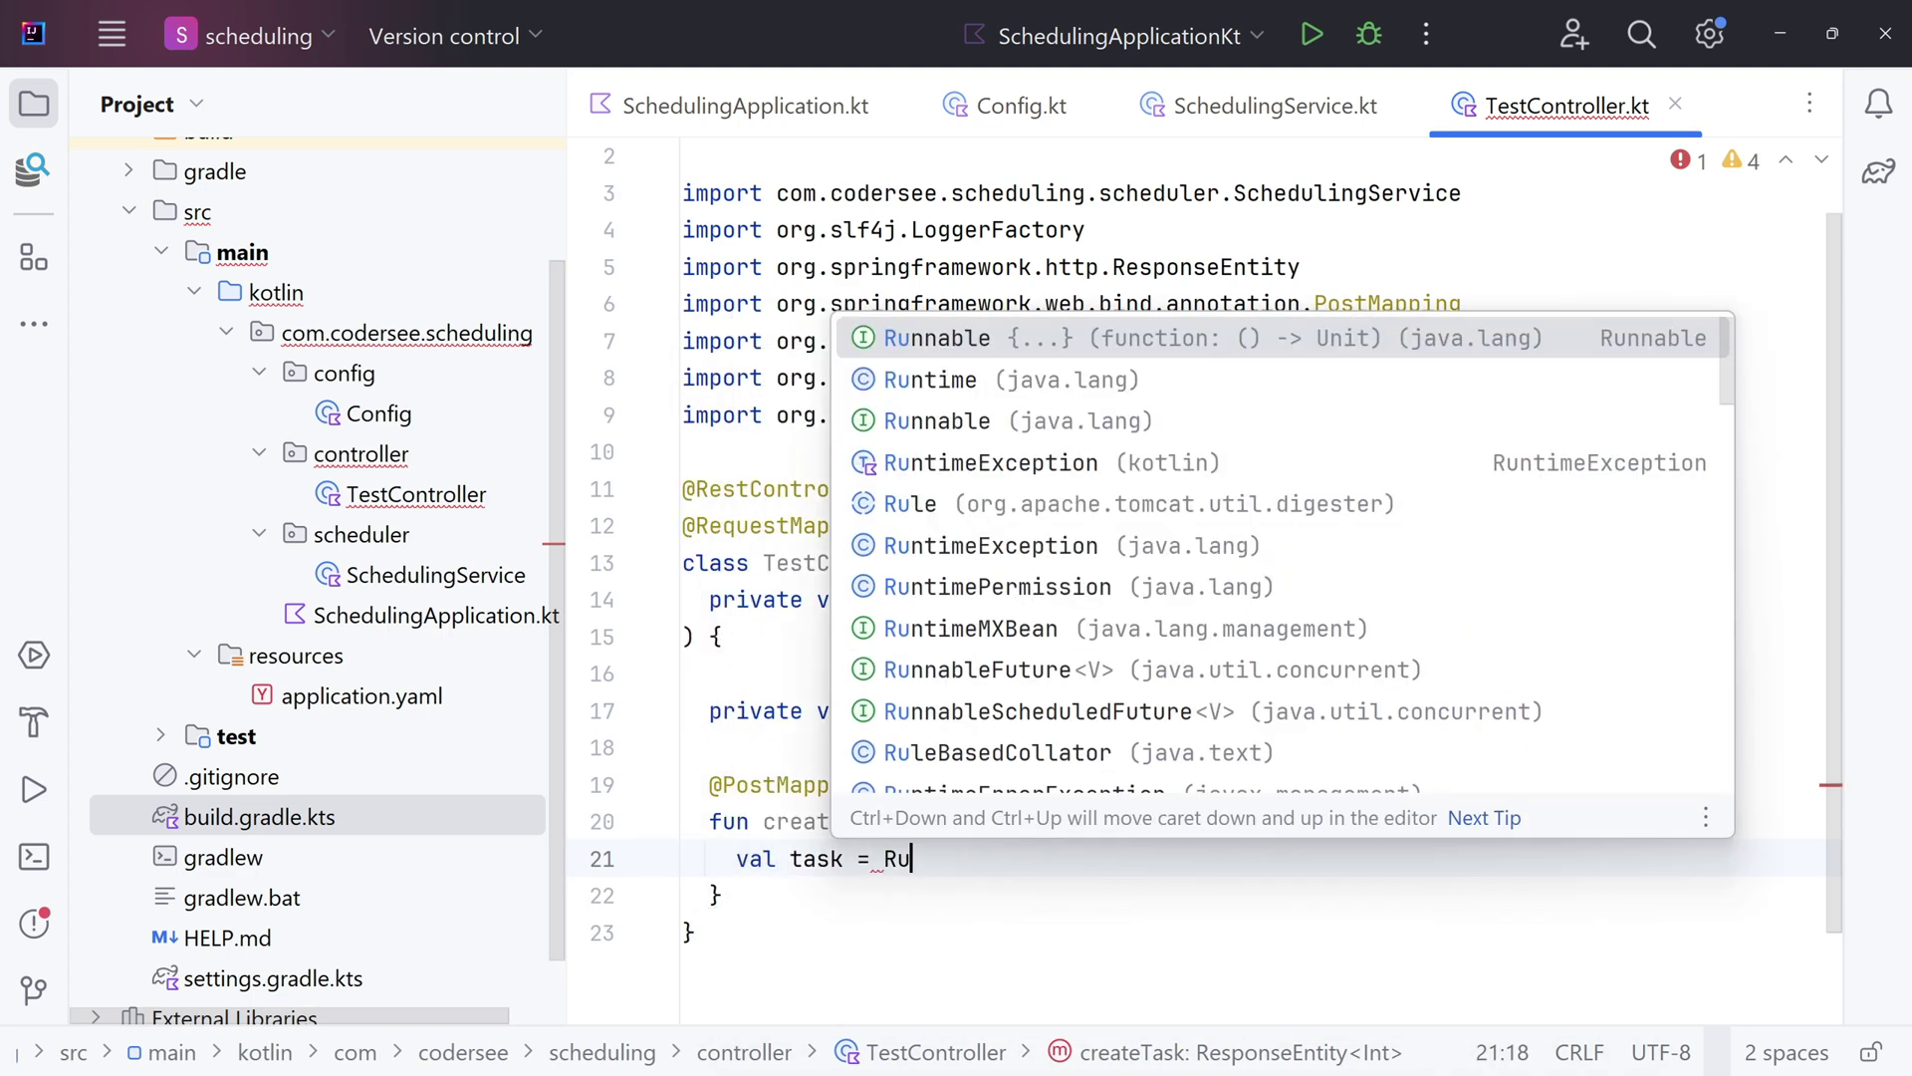
{"action": "type", "text": "nna"}
Step: Build val task = Runnable { logger.info("Passed name: $name") } in createTask
{"action": "key", "text": "Return"}
{"action": "type", "text": "le {"}
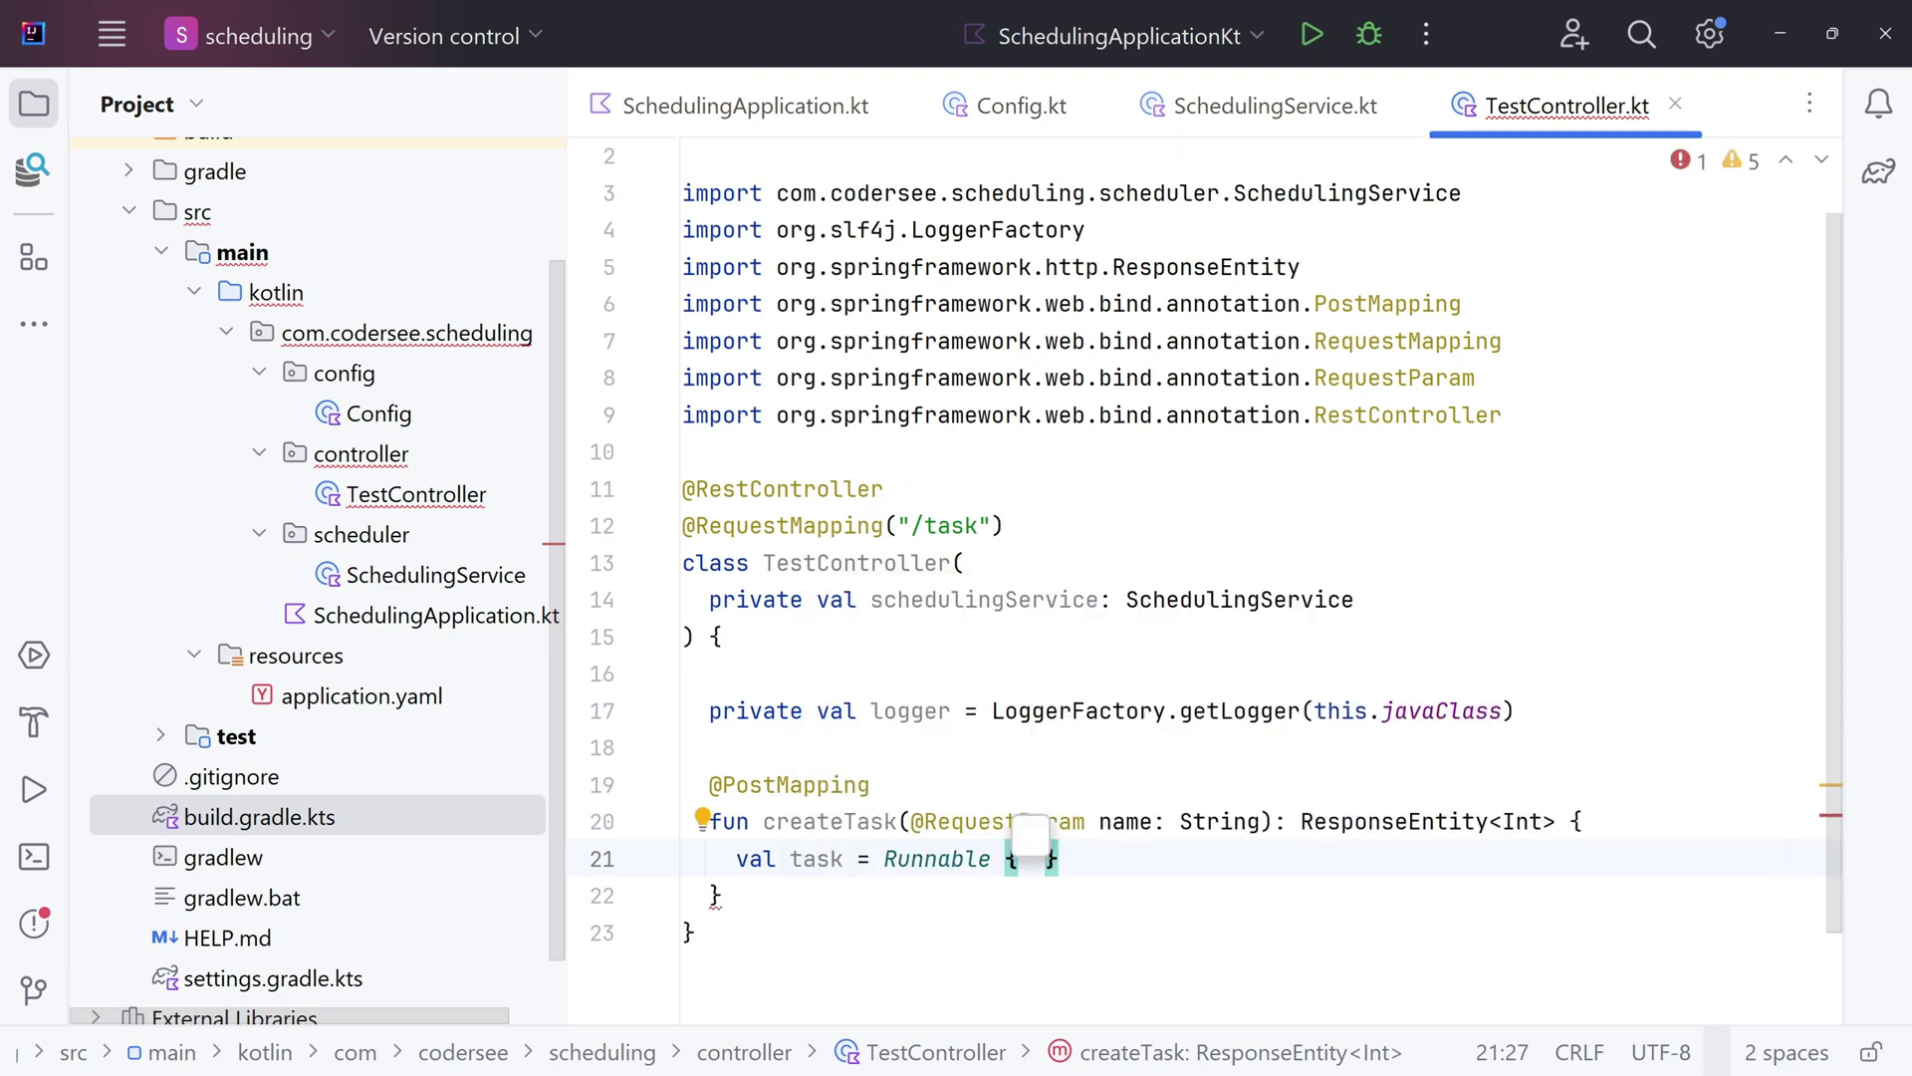
{"action": "type", "text": "ogger. "}
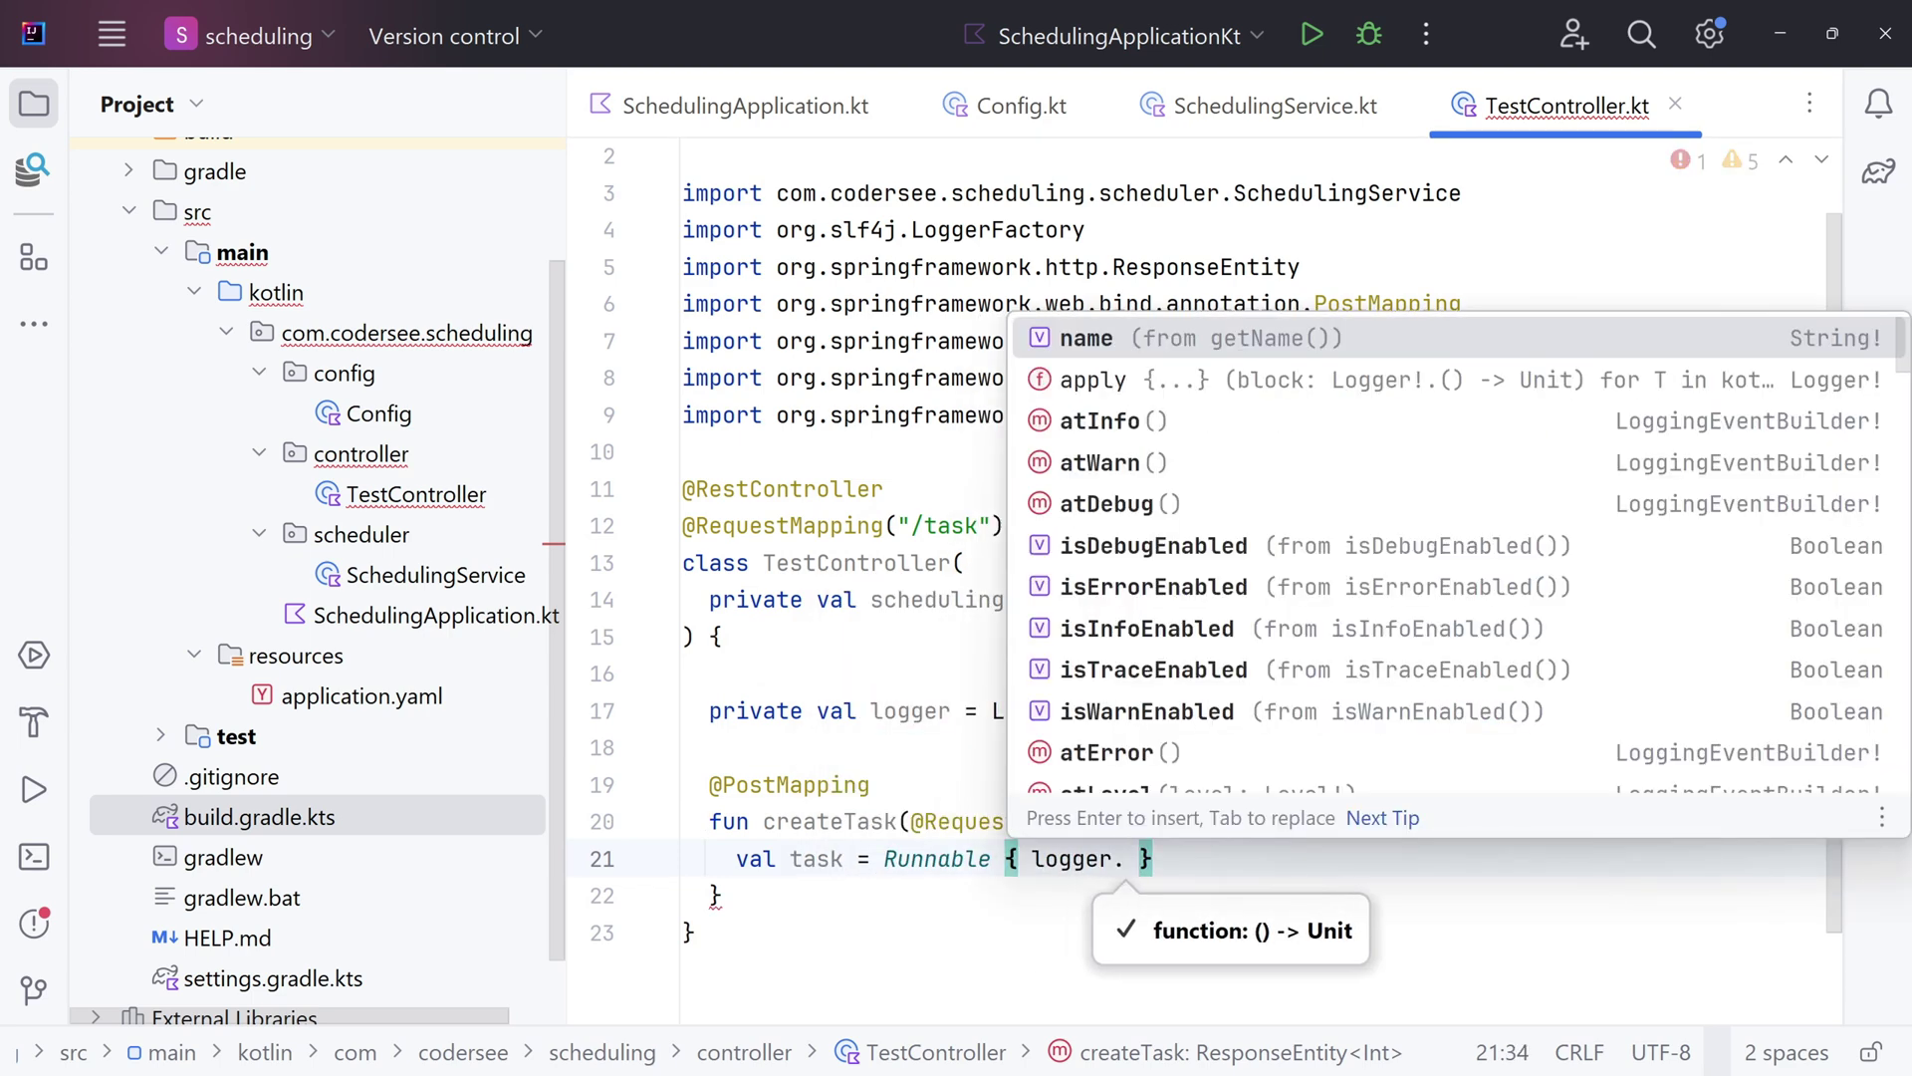
{"action": "type", "text": "in"}
{"action": "key", "text": "Return"}
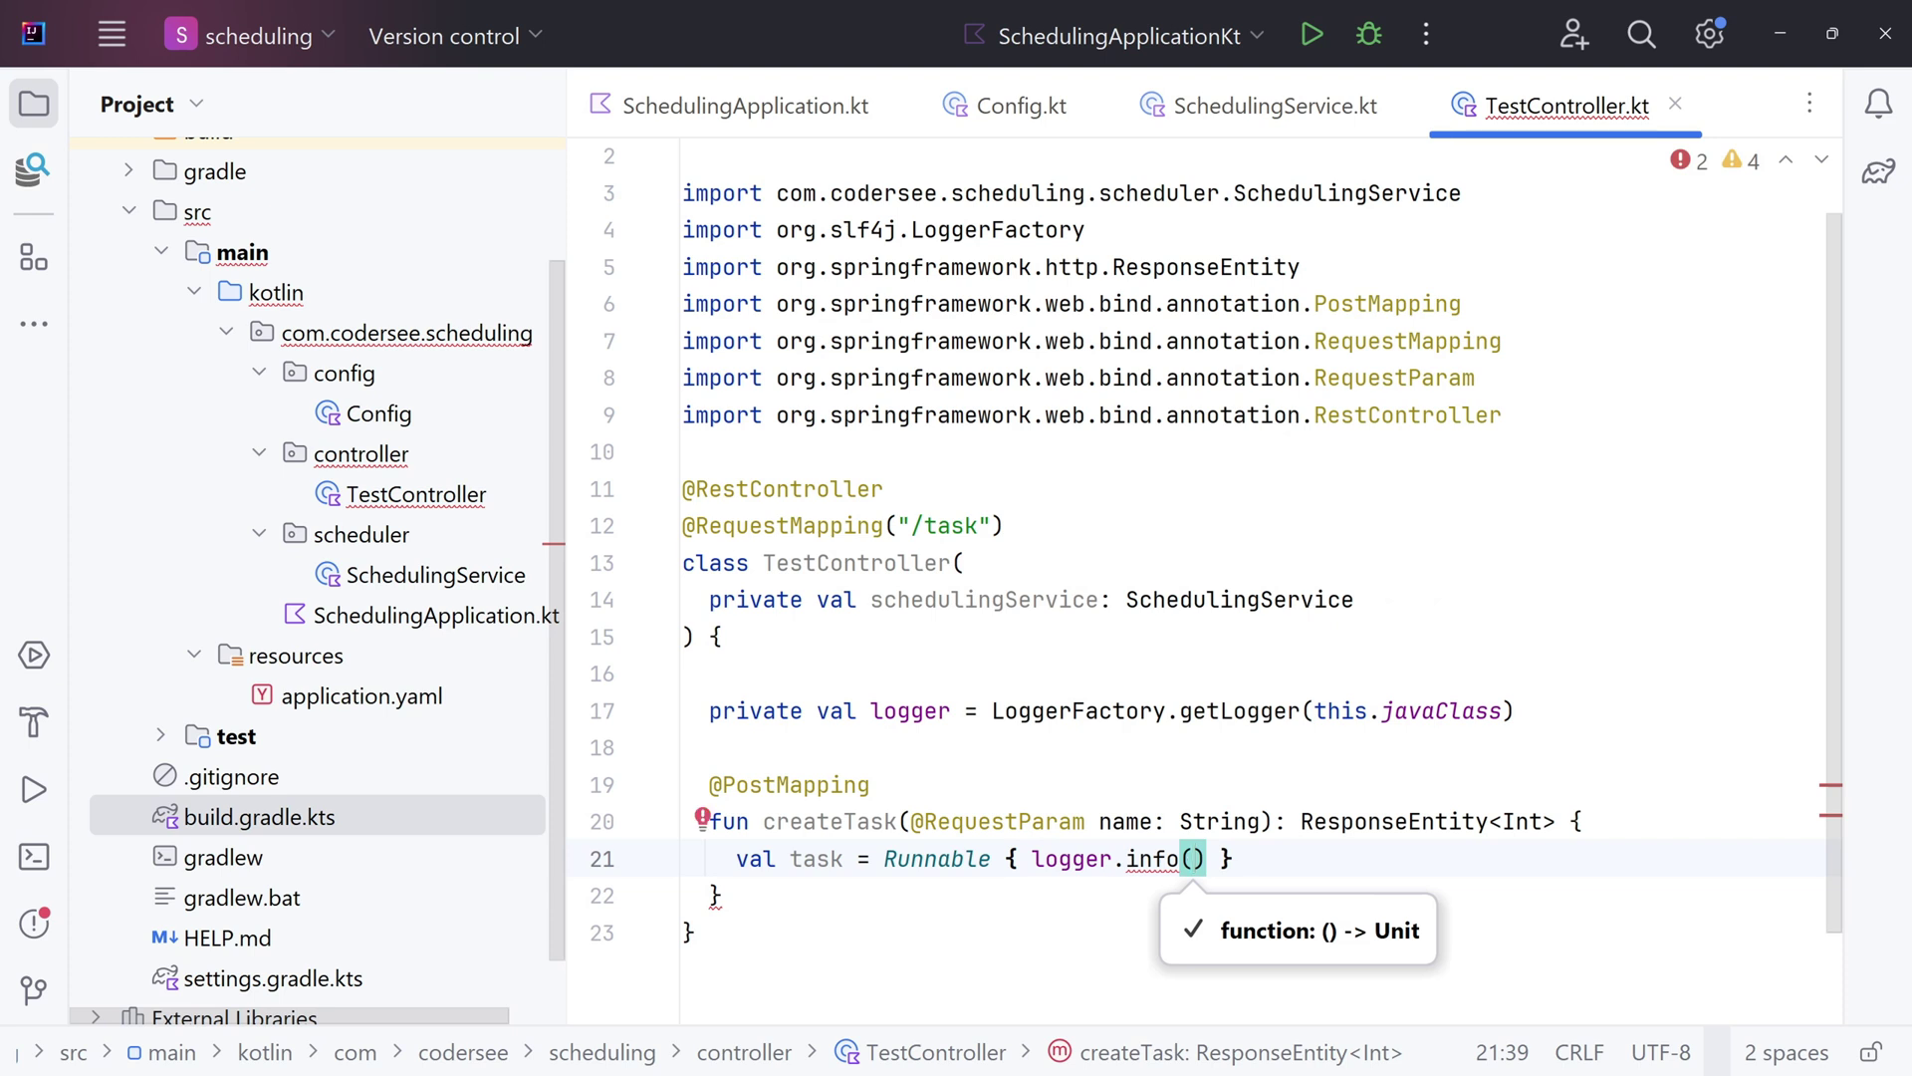
{"action": "type", "text": "\"Passed "}
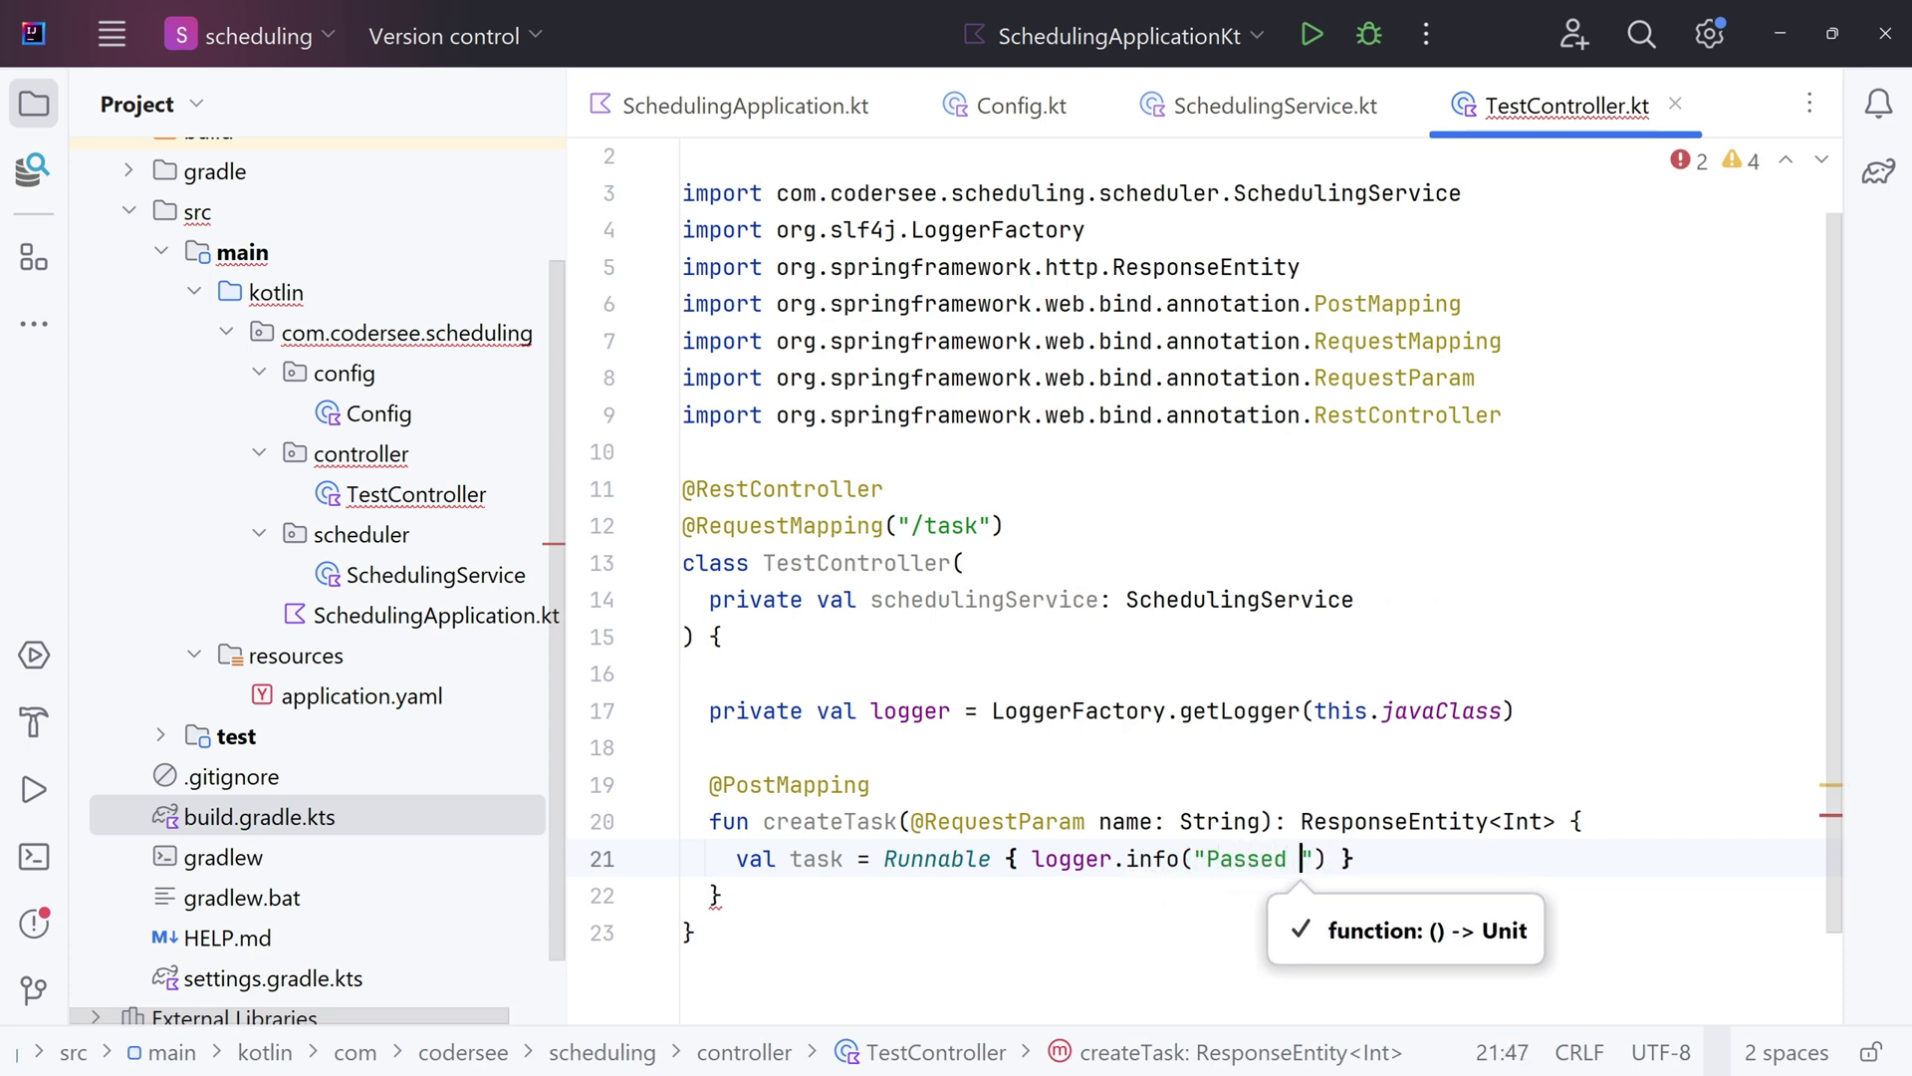
{"action": "type", "text": "name: $"}
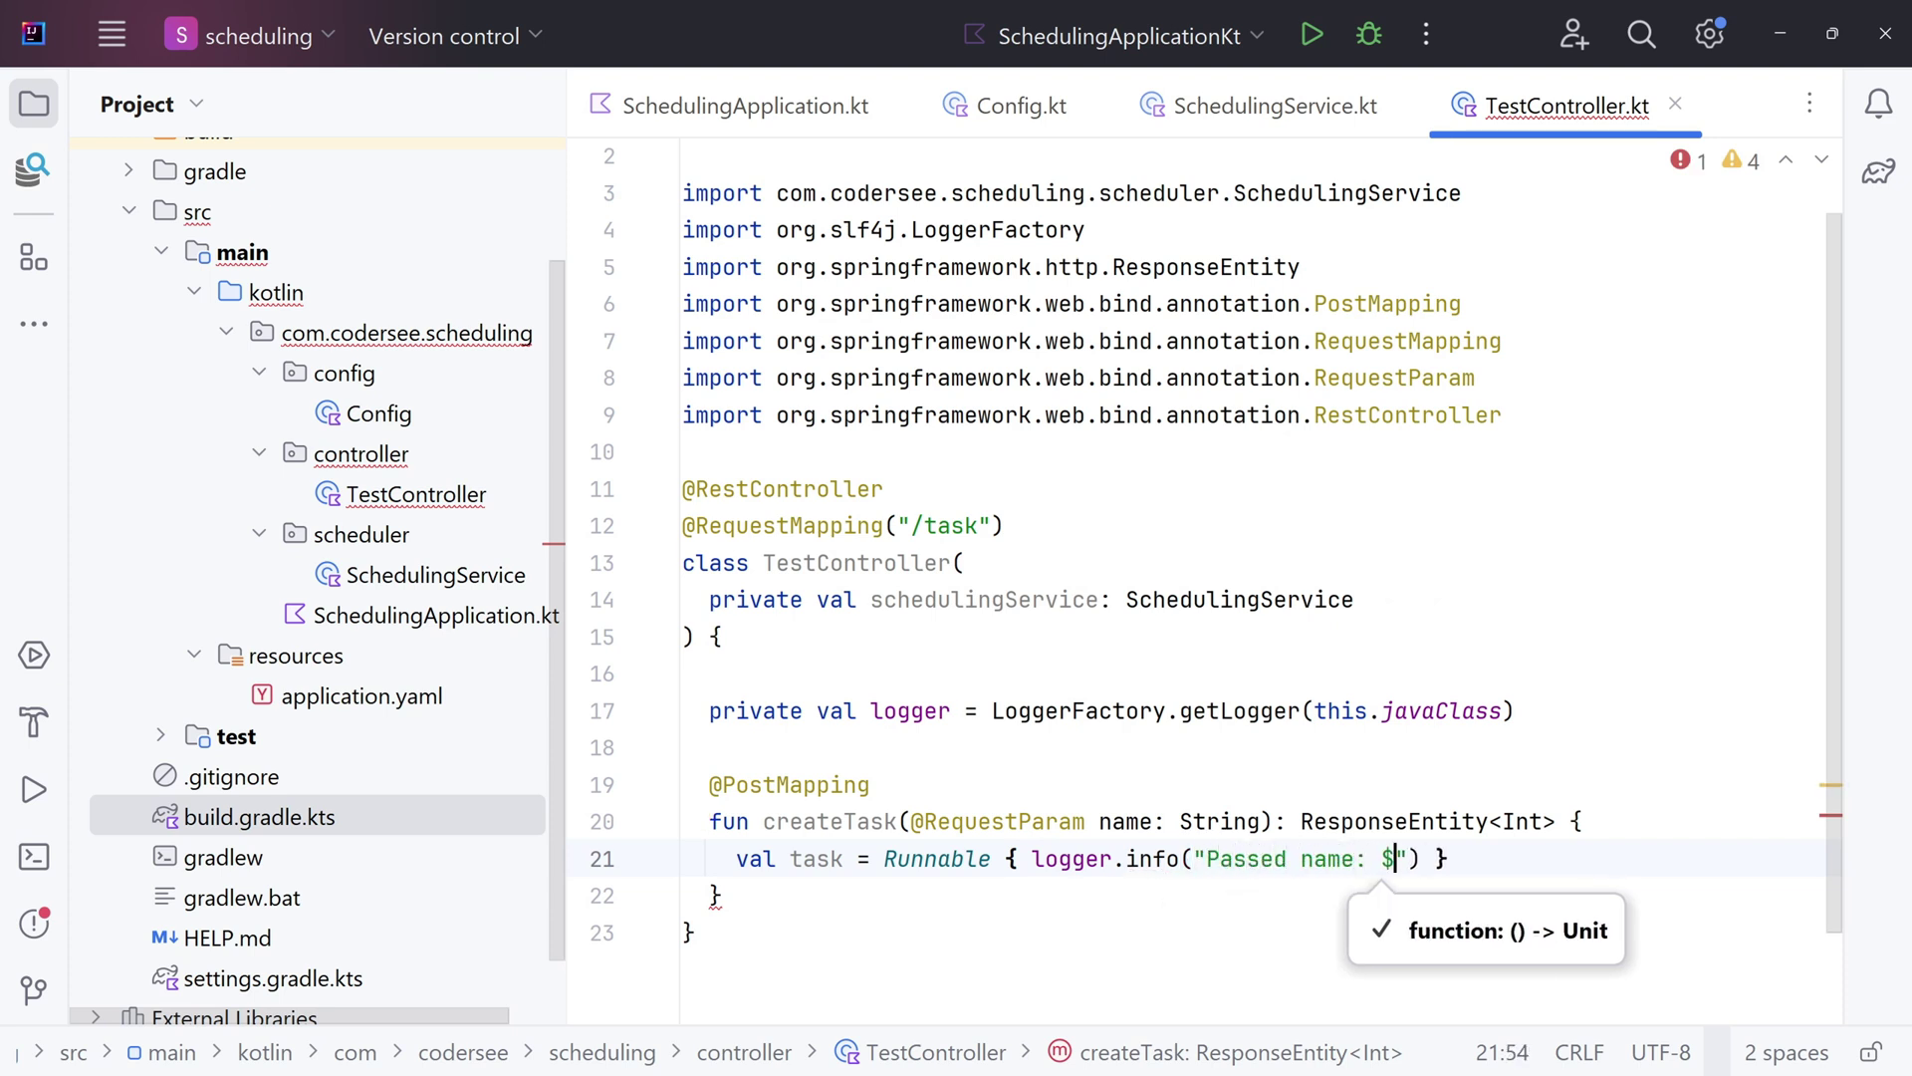
{"action": "type", "text": "n"}
{"action": "key", "text": "Return"}
{"action": "key", "text": "Right"}
{"action": "key", "text": "Right"}
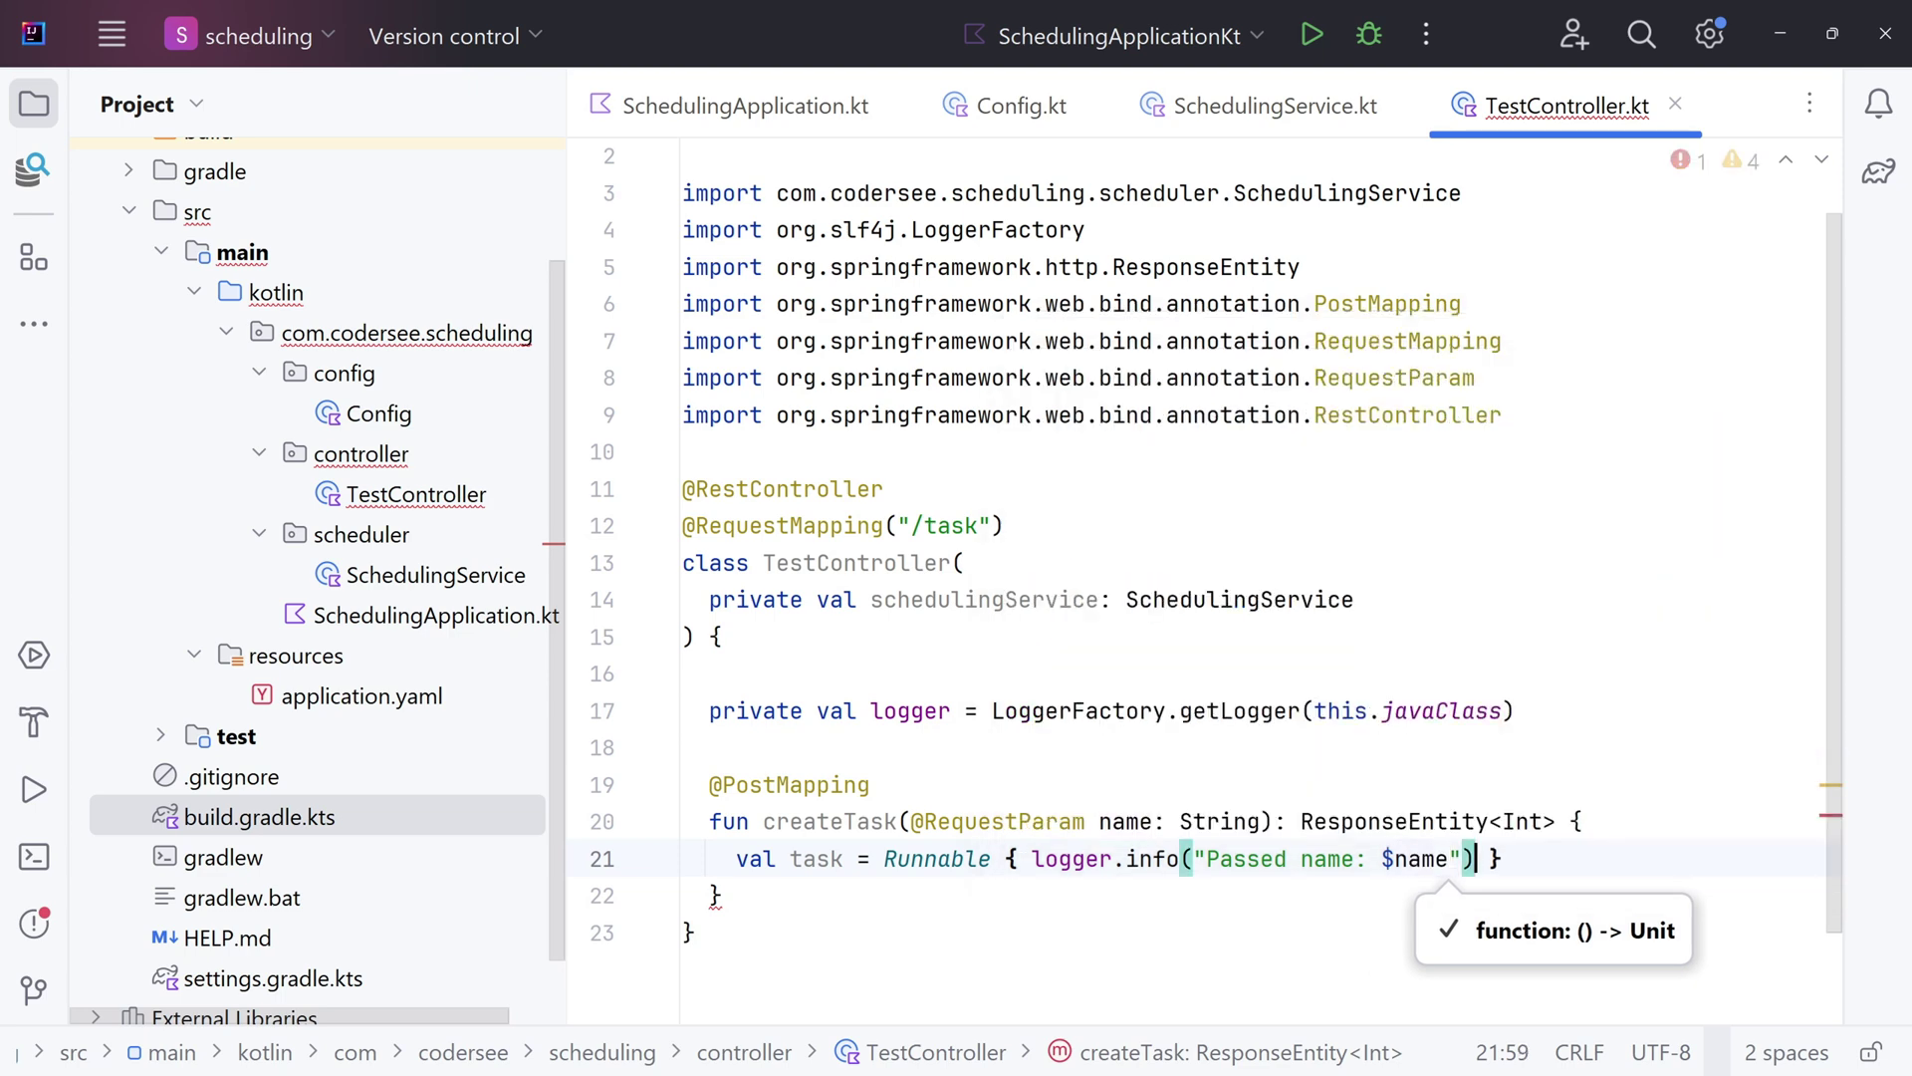
{"action": "key", "text": "Right"}
{"action": "key", "text": "Right"}
{"action": "key", "text": "Return"}
{"action": "key", "text": "Return"}
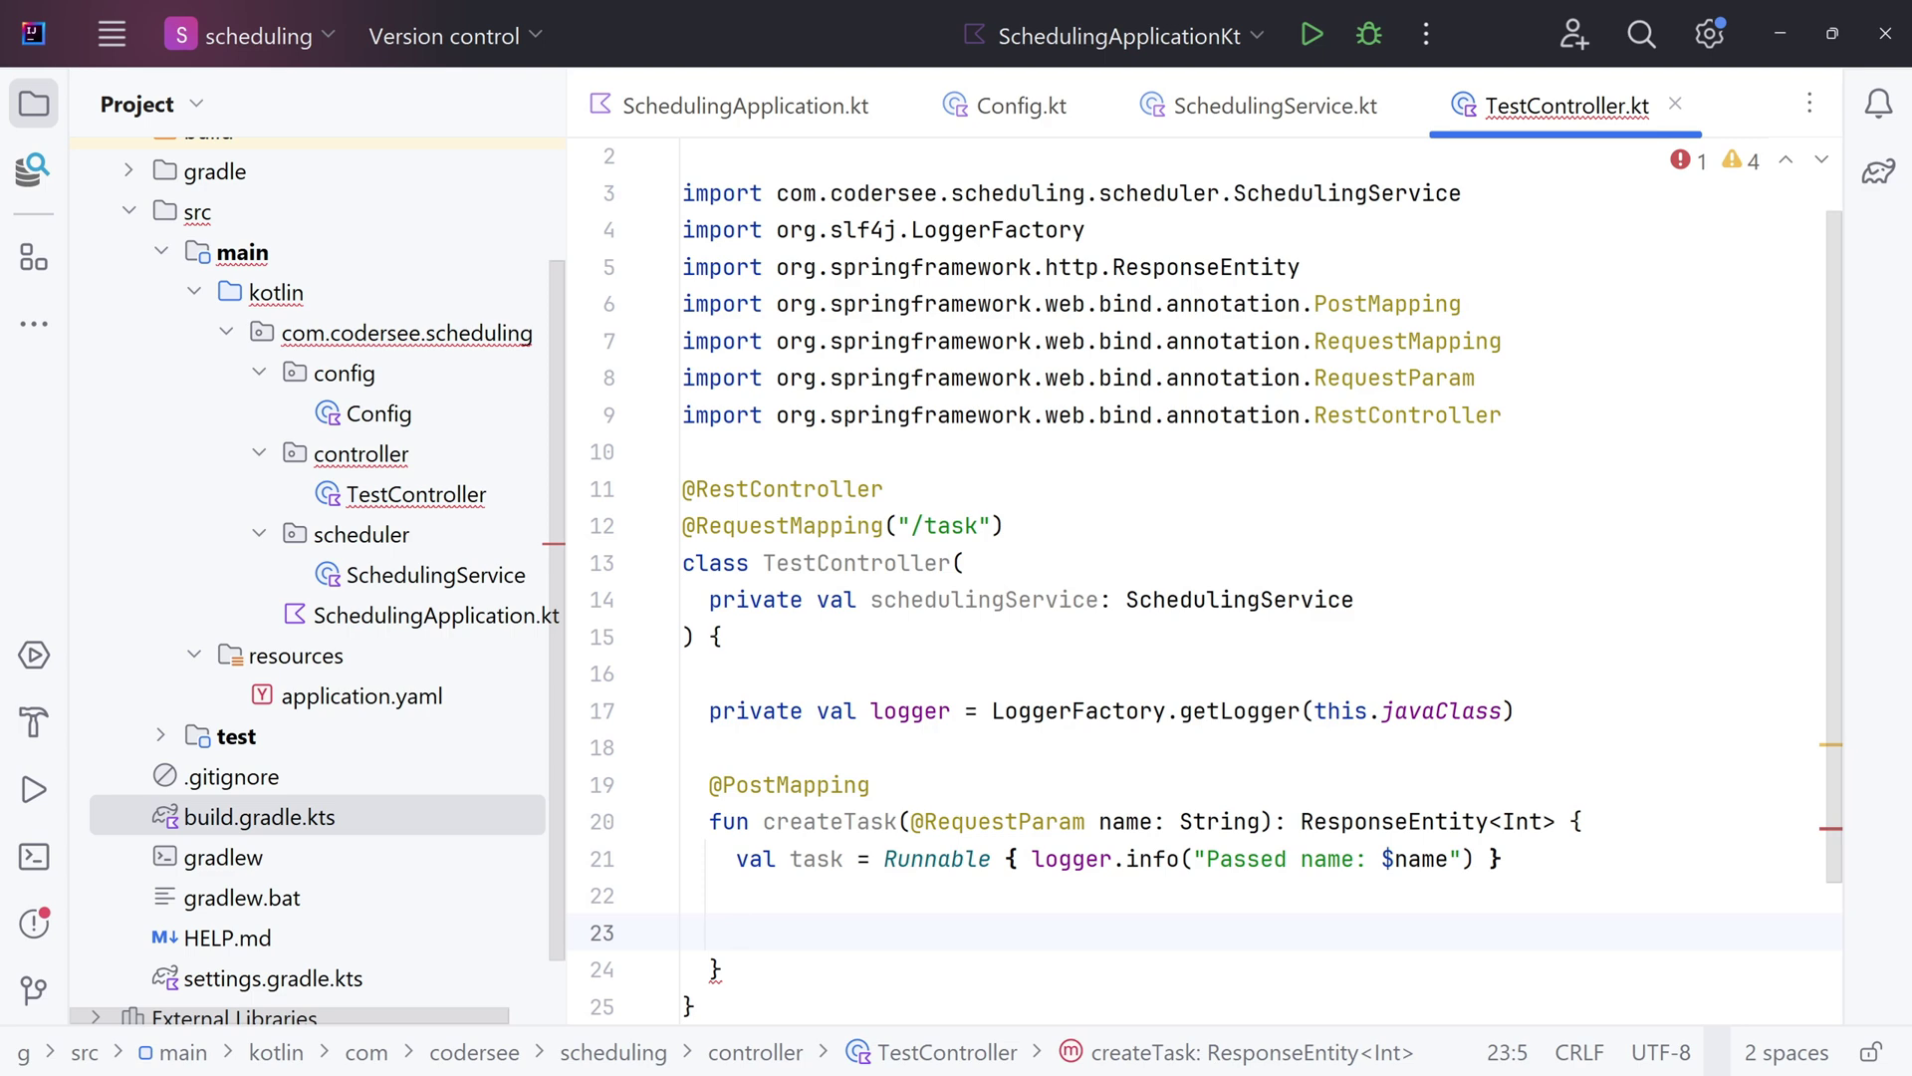
{"action": "type", "text": "val "}
{"action": "type", "text": "createdTask"}
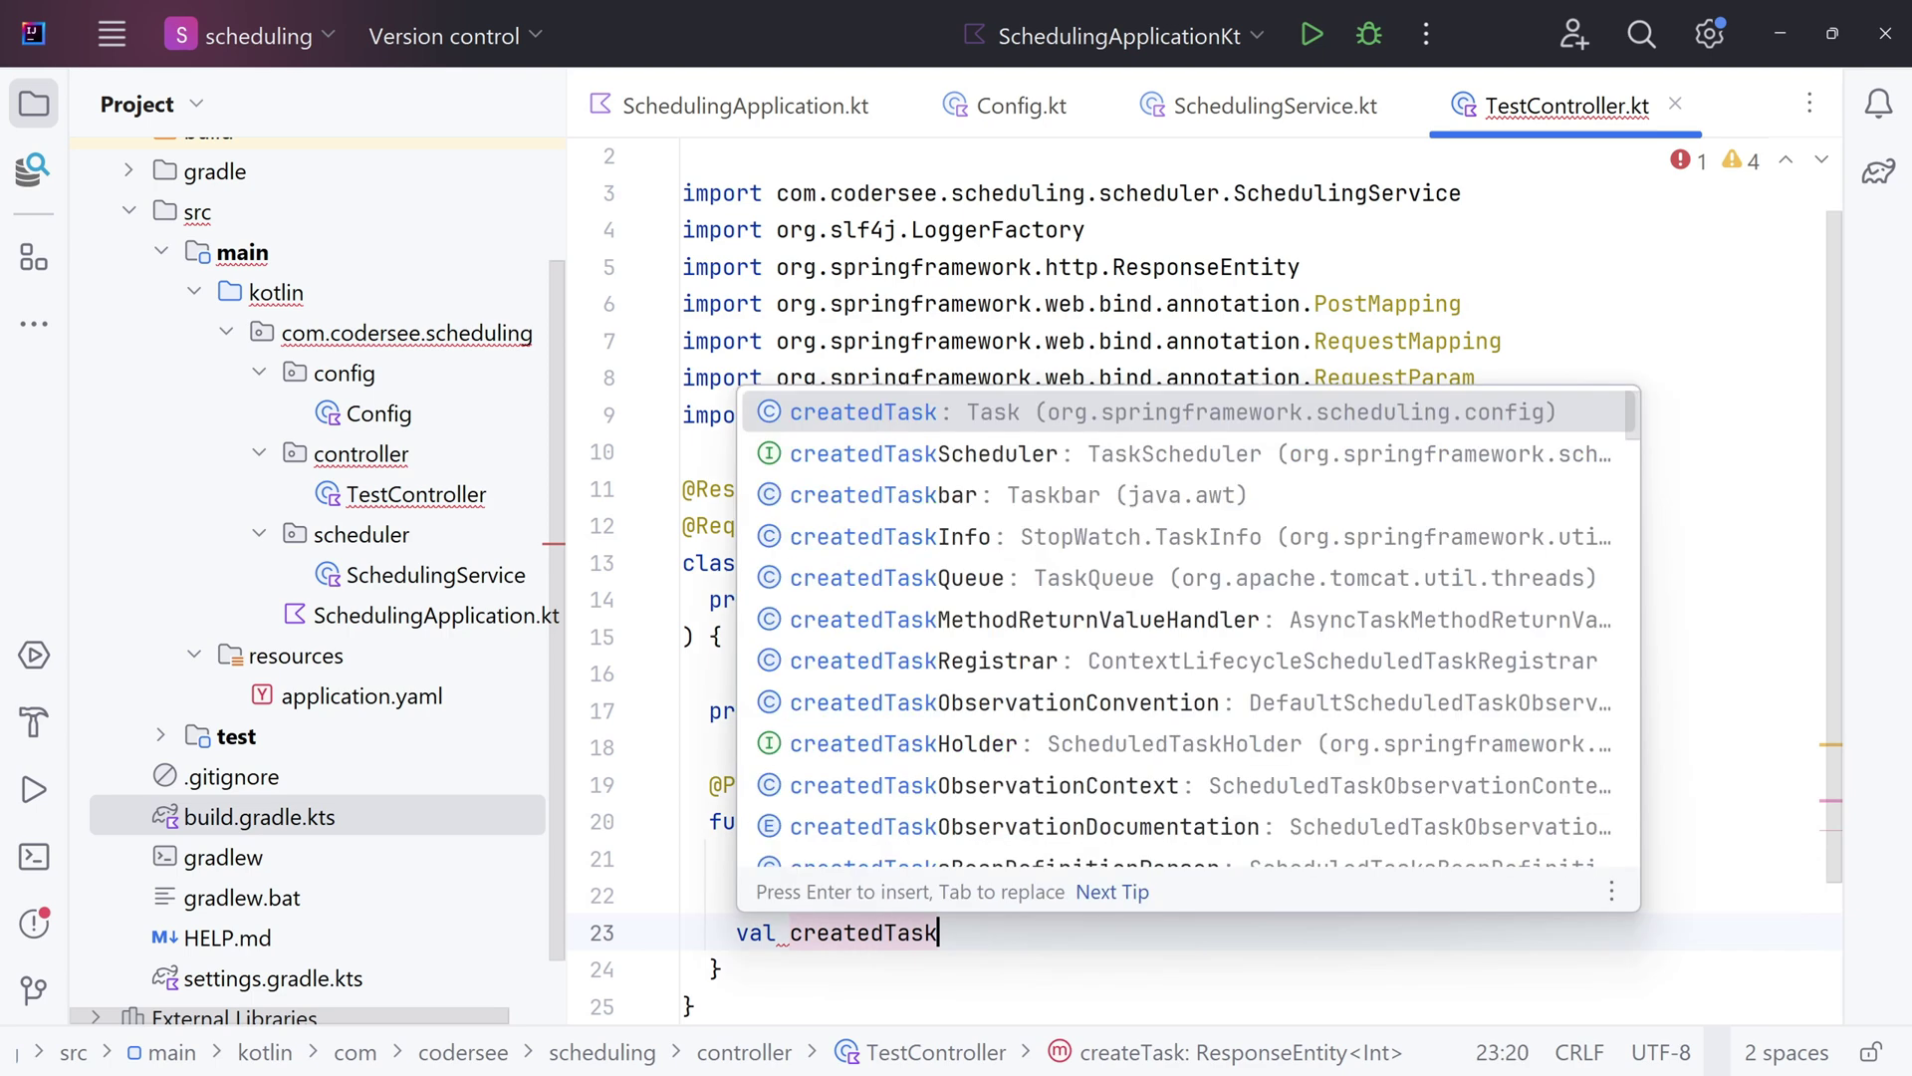
{"action": "type", "text": "Id = "}
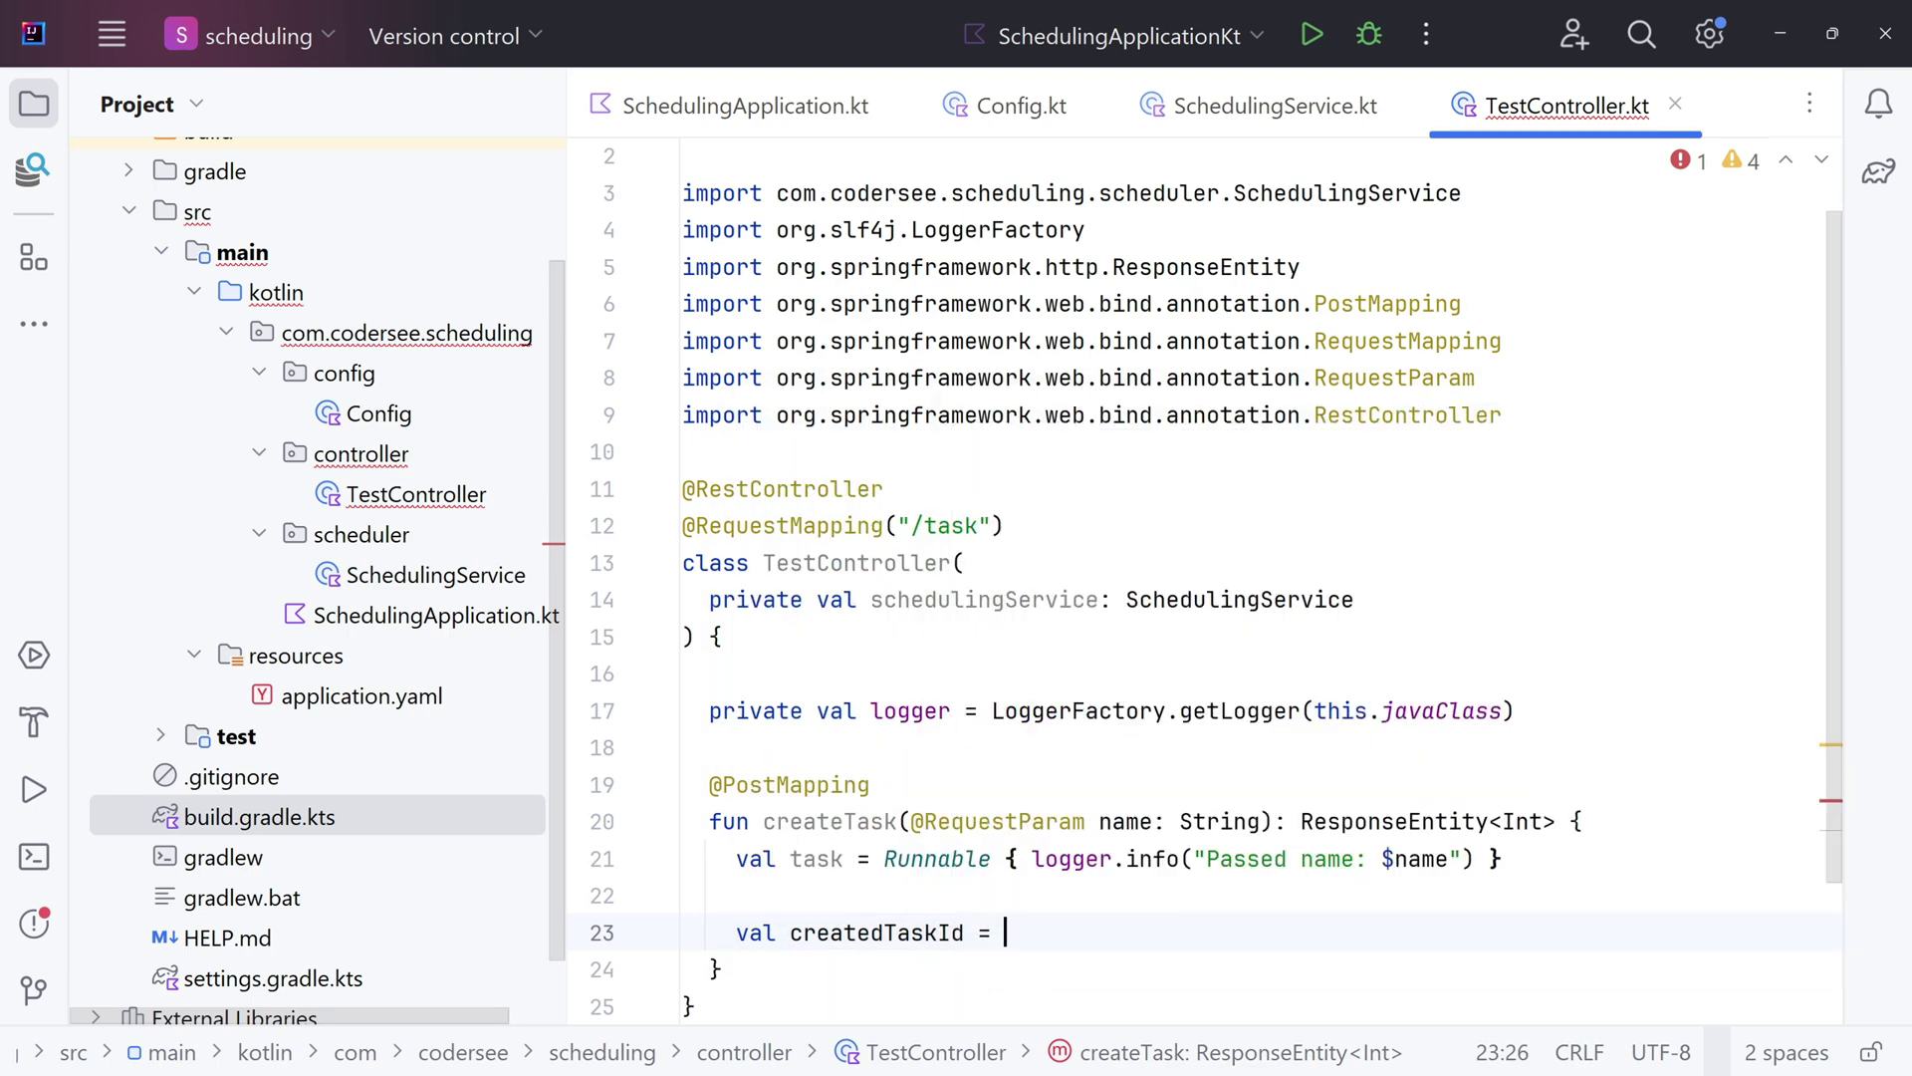
{"action": "type", "text": "sche"}
Step: Call schedulingService.addNewTask(task) and store the created task id
{"action": "key", "text": "Return"}
{"action": "type", "text": "."}
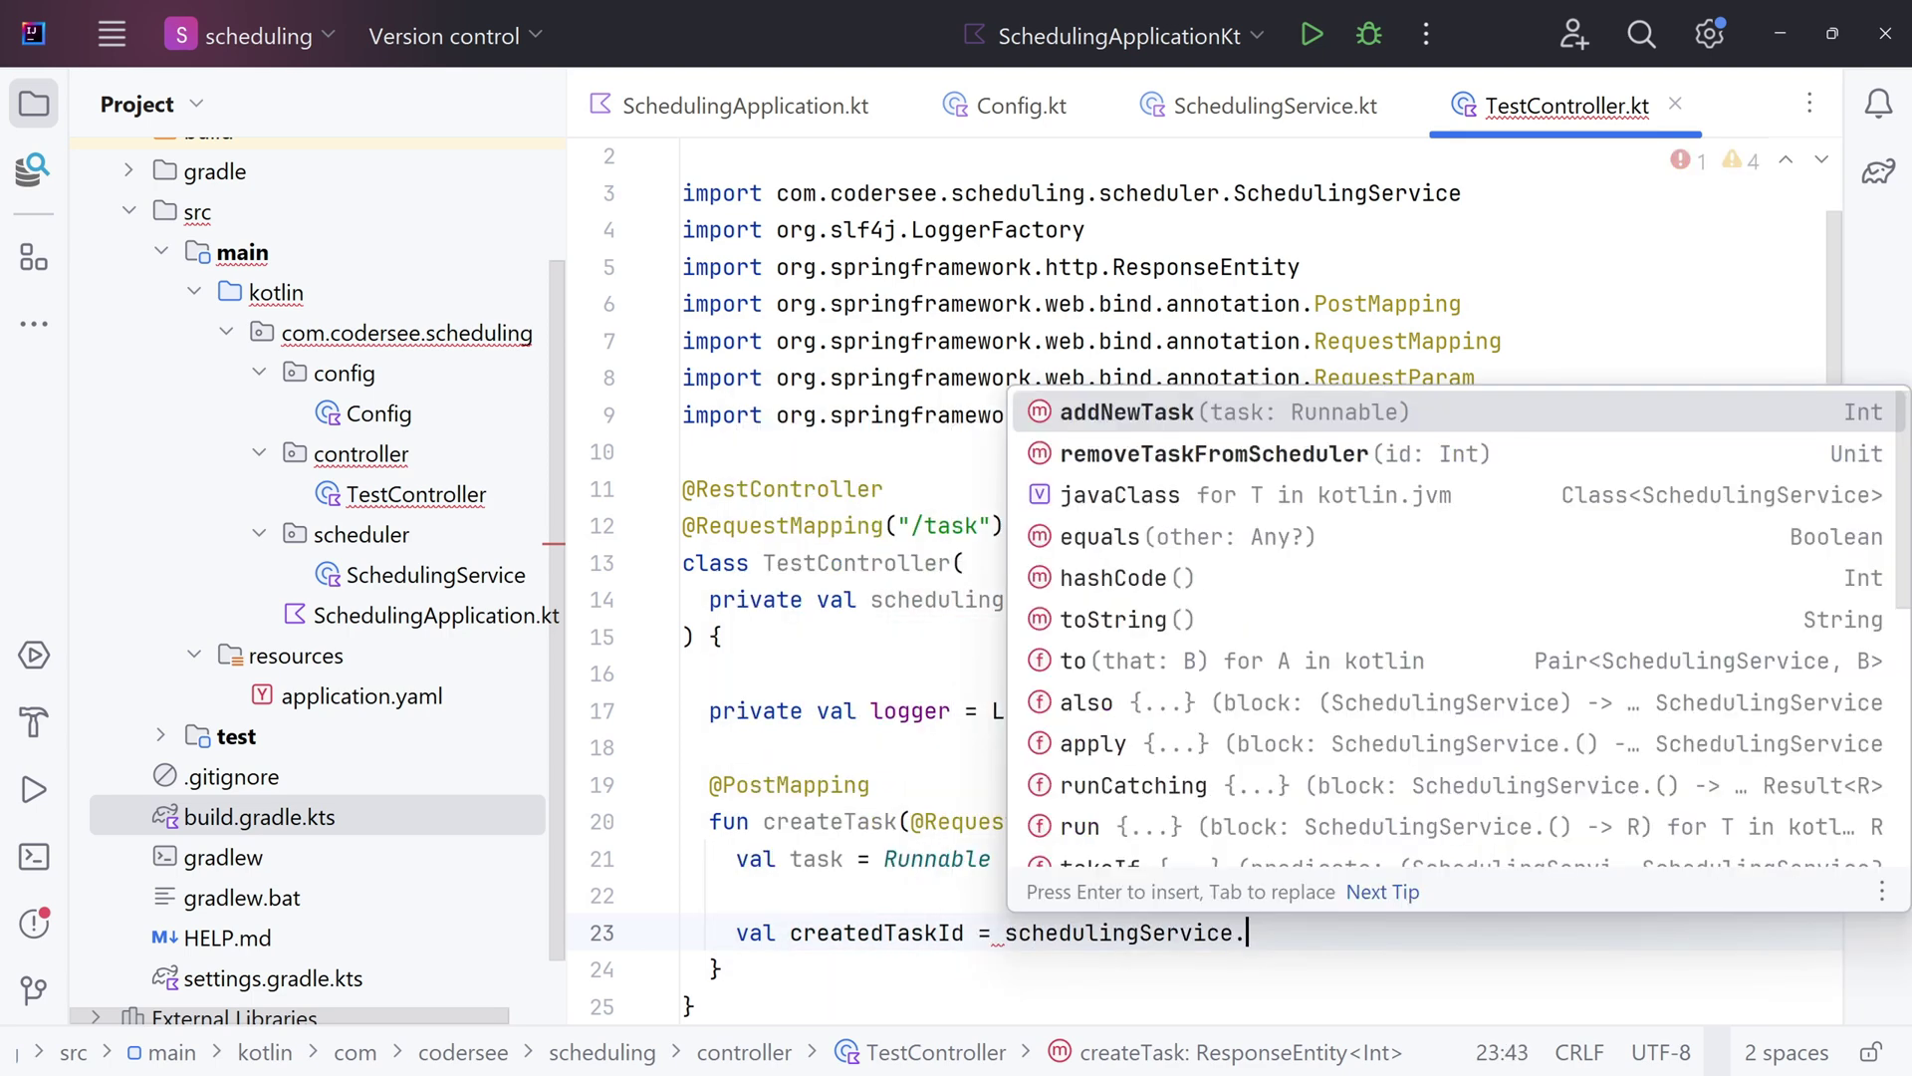
{"action": "key", "text": "Return"}
{"action": "type", "text": "ta"}
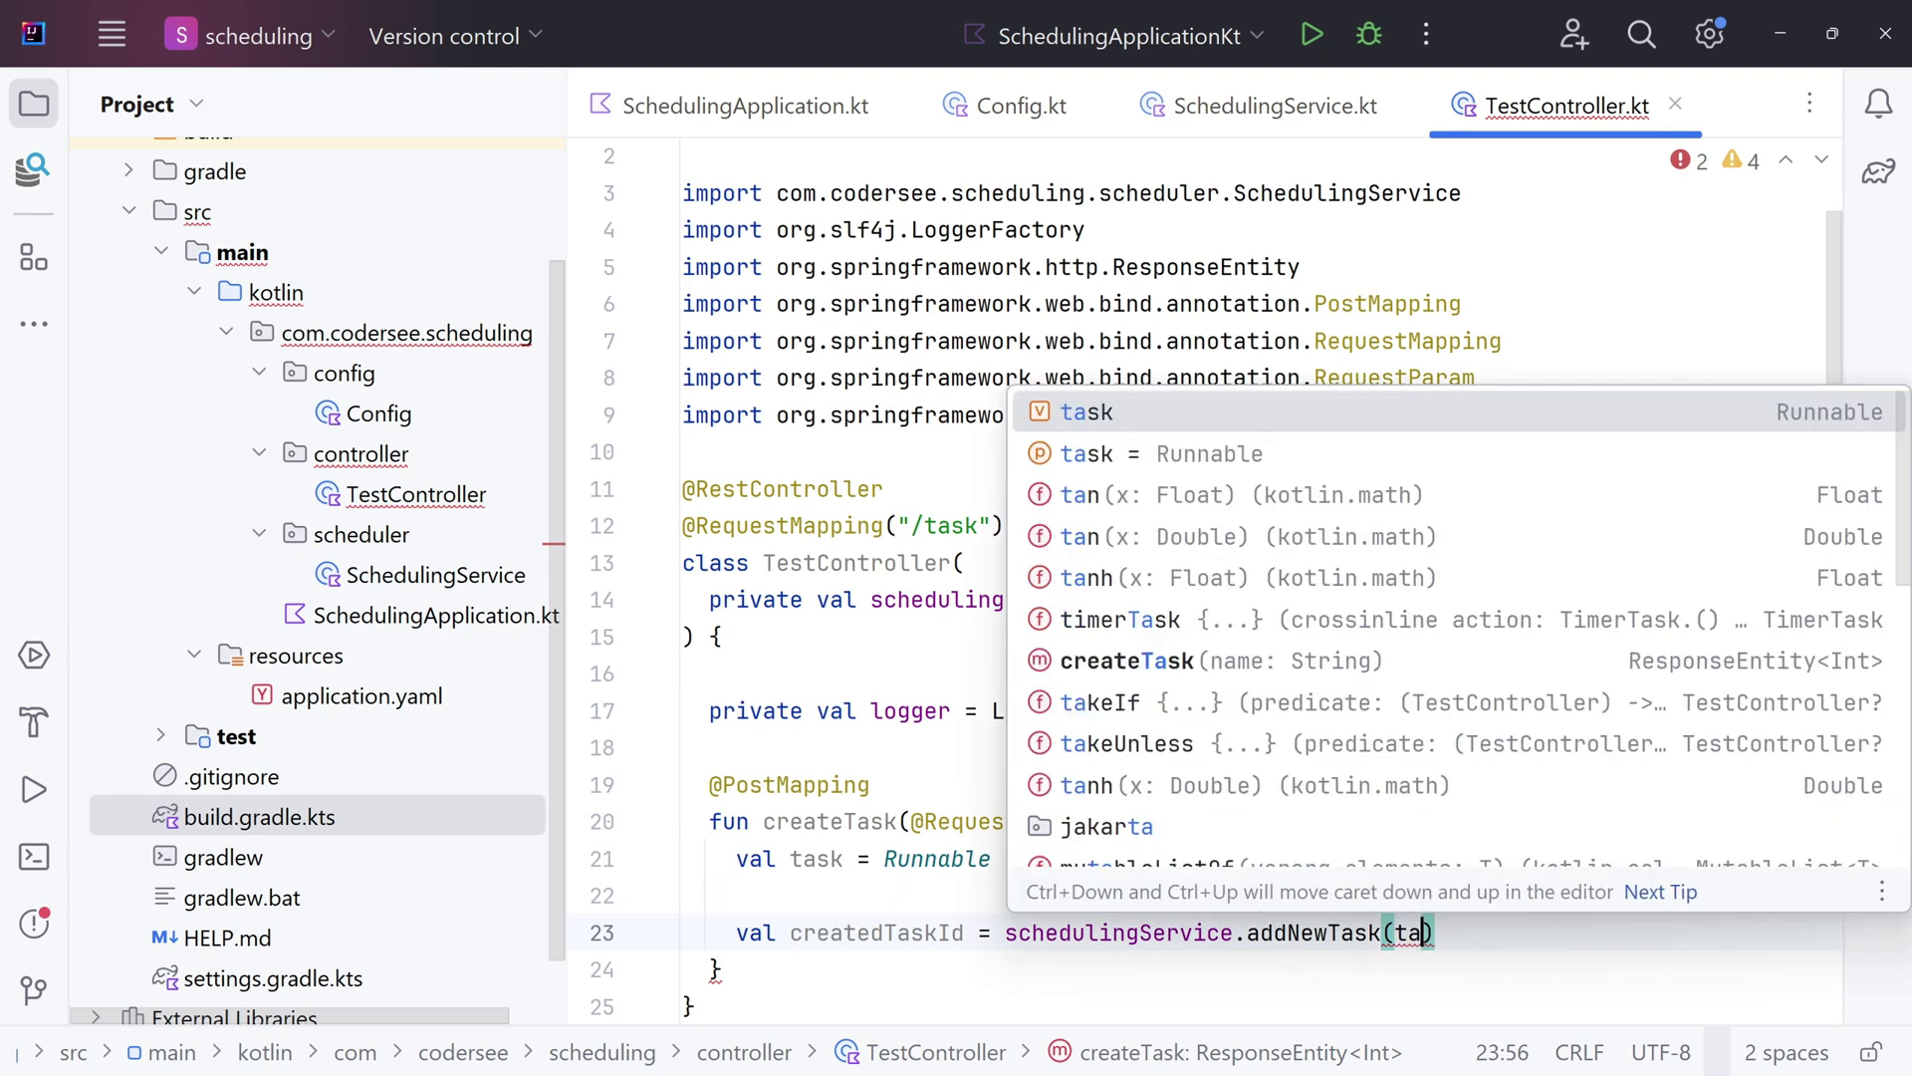
{"action": "key", "text": "Return"}
{"action": "key", "text": "Right"}
{"action": "key", "text": "Return"}
{"action": "key", "text": "Return"}
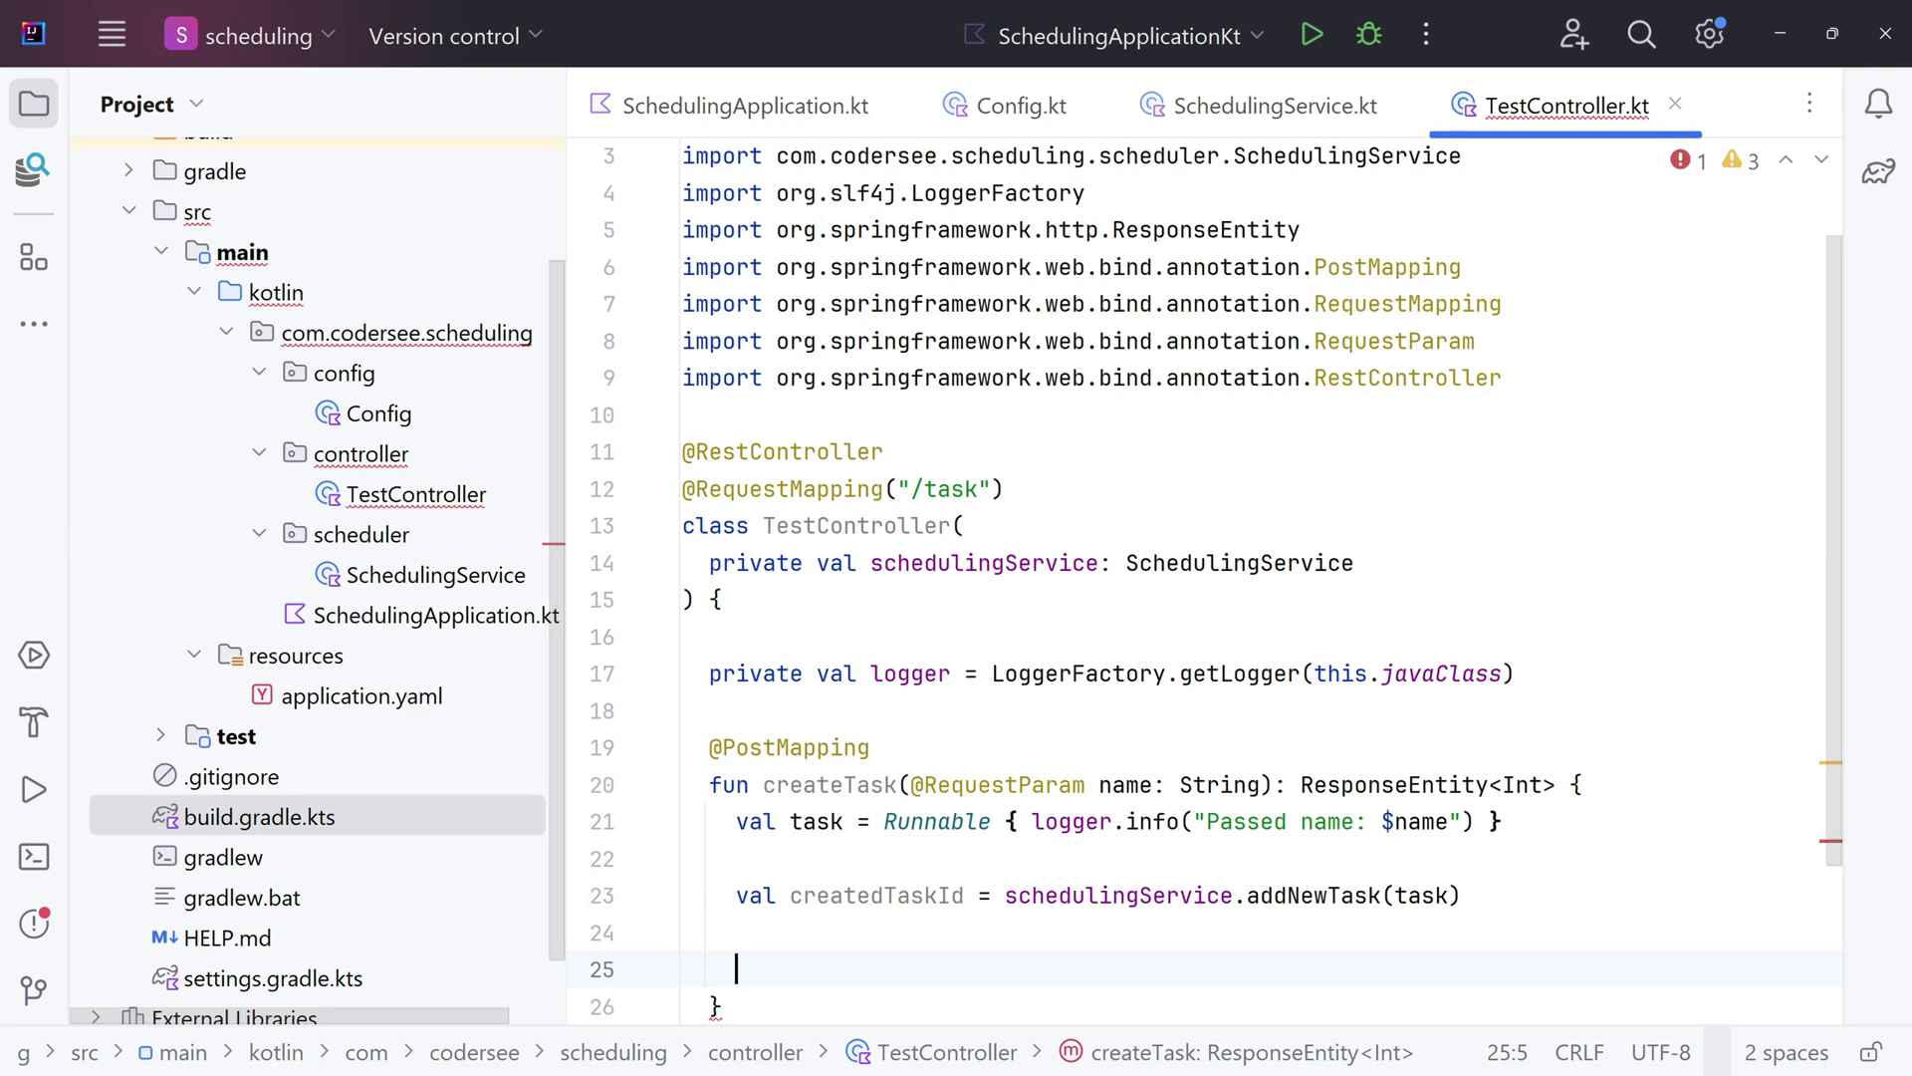
{"action": "type", "text": "re"}
Step: Return ResponseEntity.ok(createdTaskId) and reformat the code with Ctrl+Alt+L
{"action": "key", "text": "Return"}
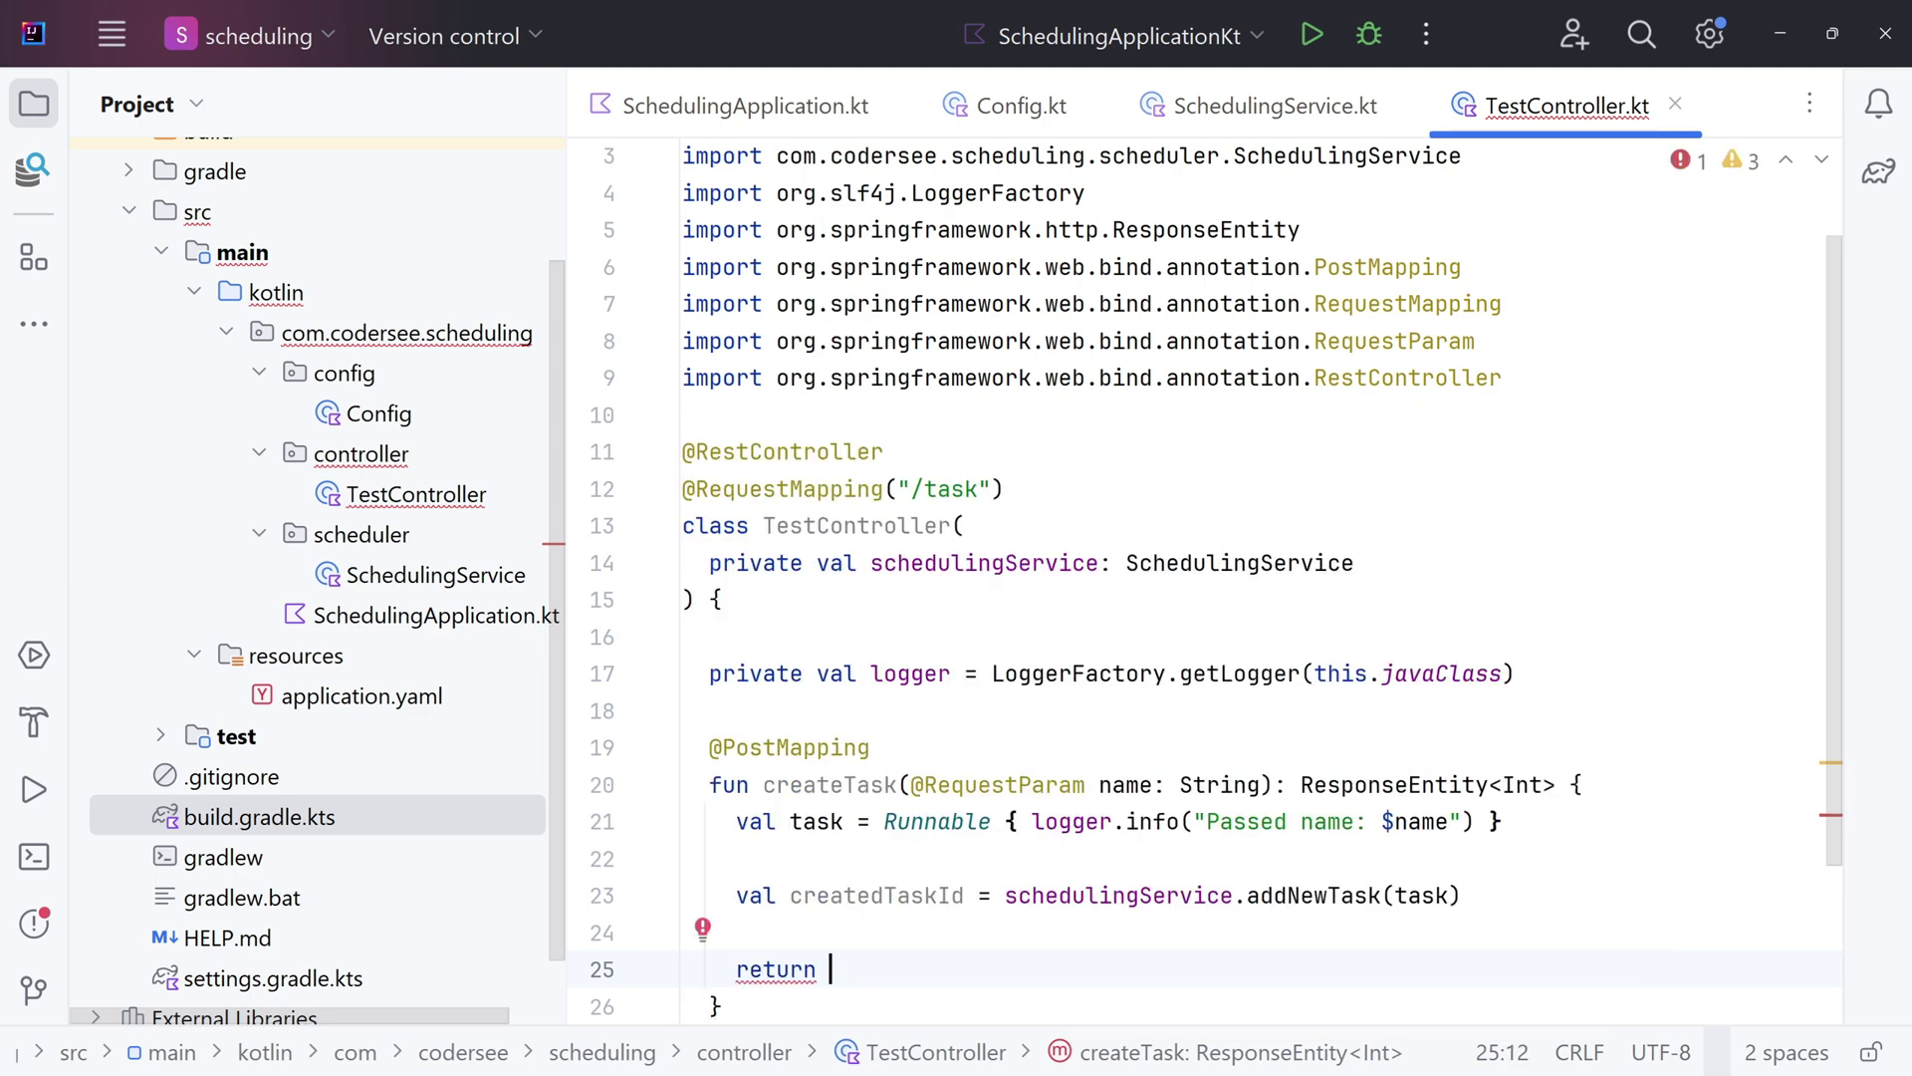
{"action": "type", "text": "Res"}
{"action": "key", "text": "Return"}
{"action": "type", "text": ".o"}
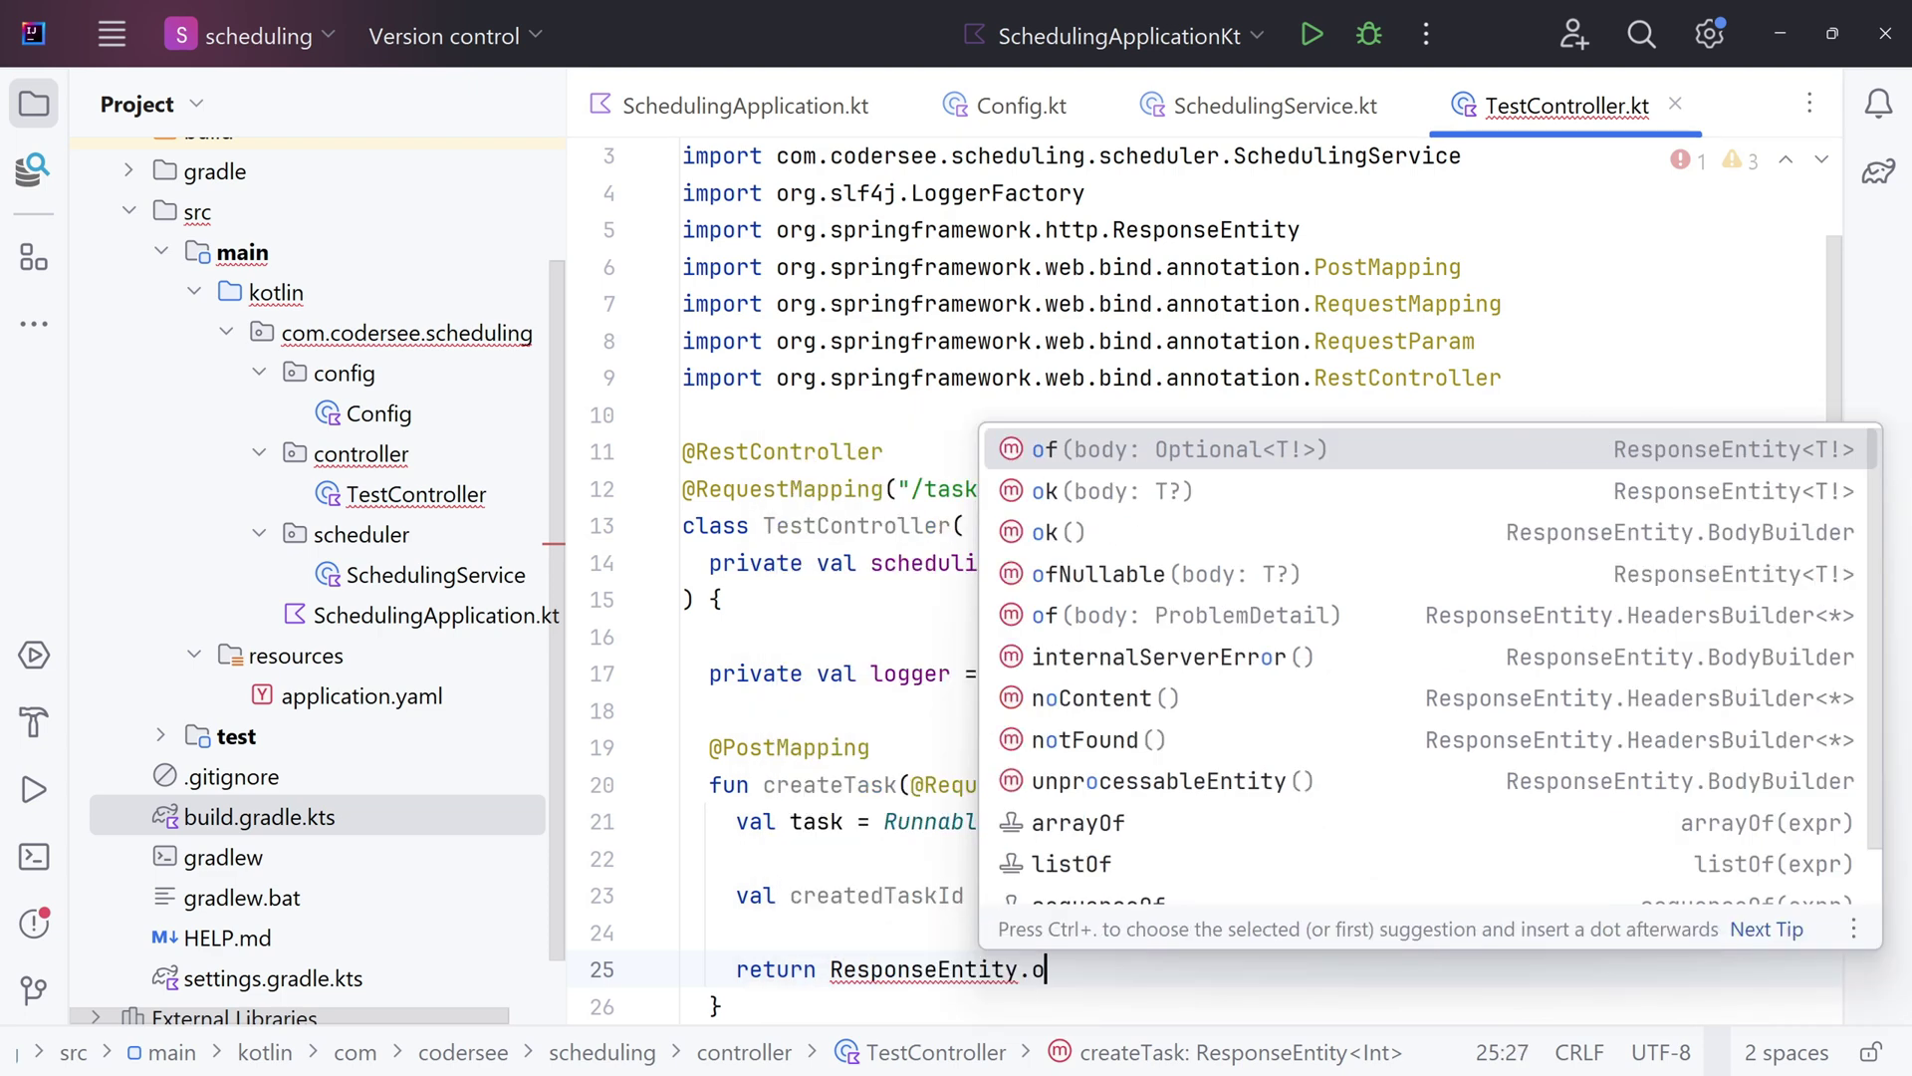
{"action": "key", "text": "Down"}
{"action": "key", "text": "Down"}
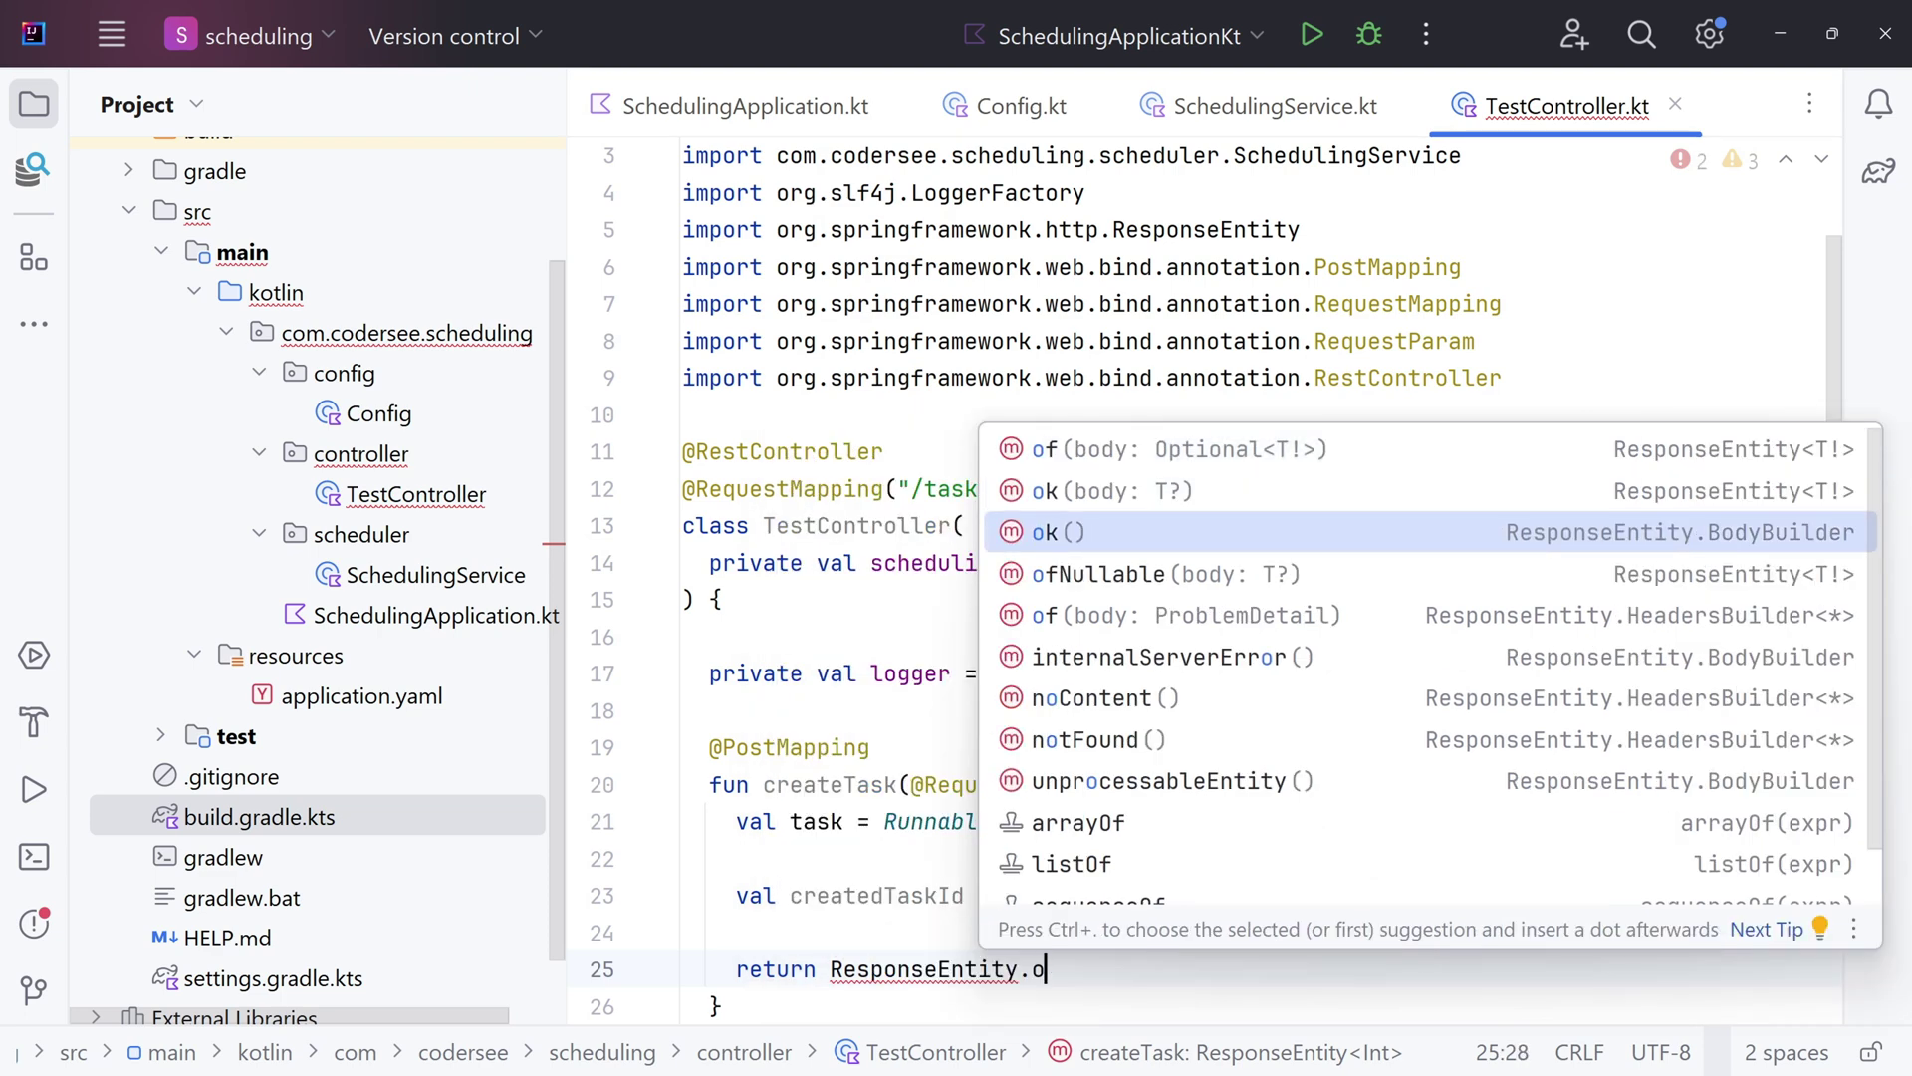
{"action": "key", "text": "Return"}
{"action": "key", "text": "Left"}
{"action": "type", "text": "c"}
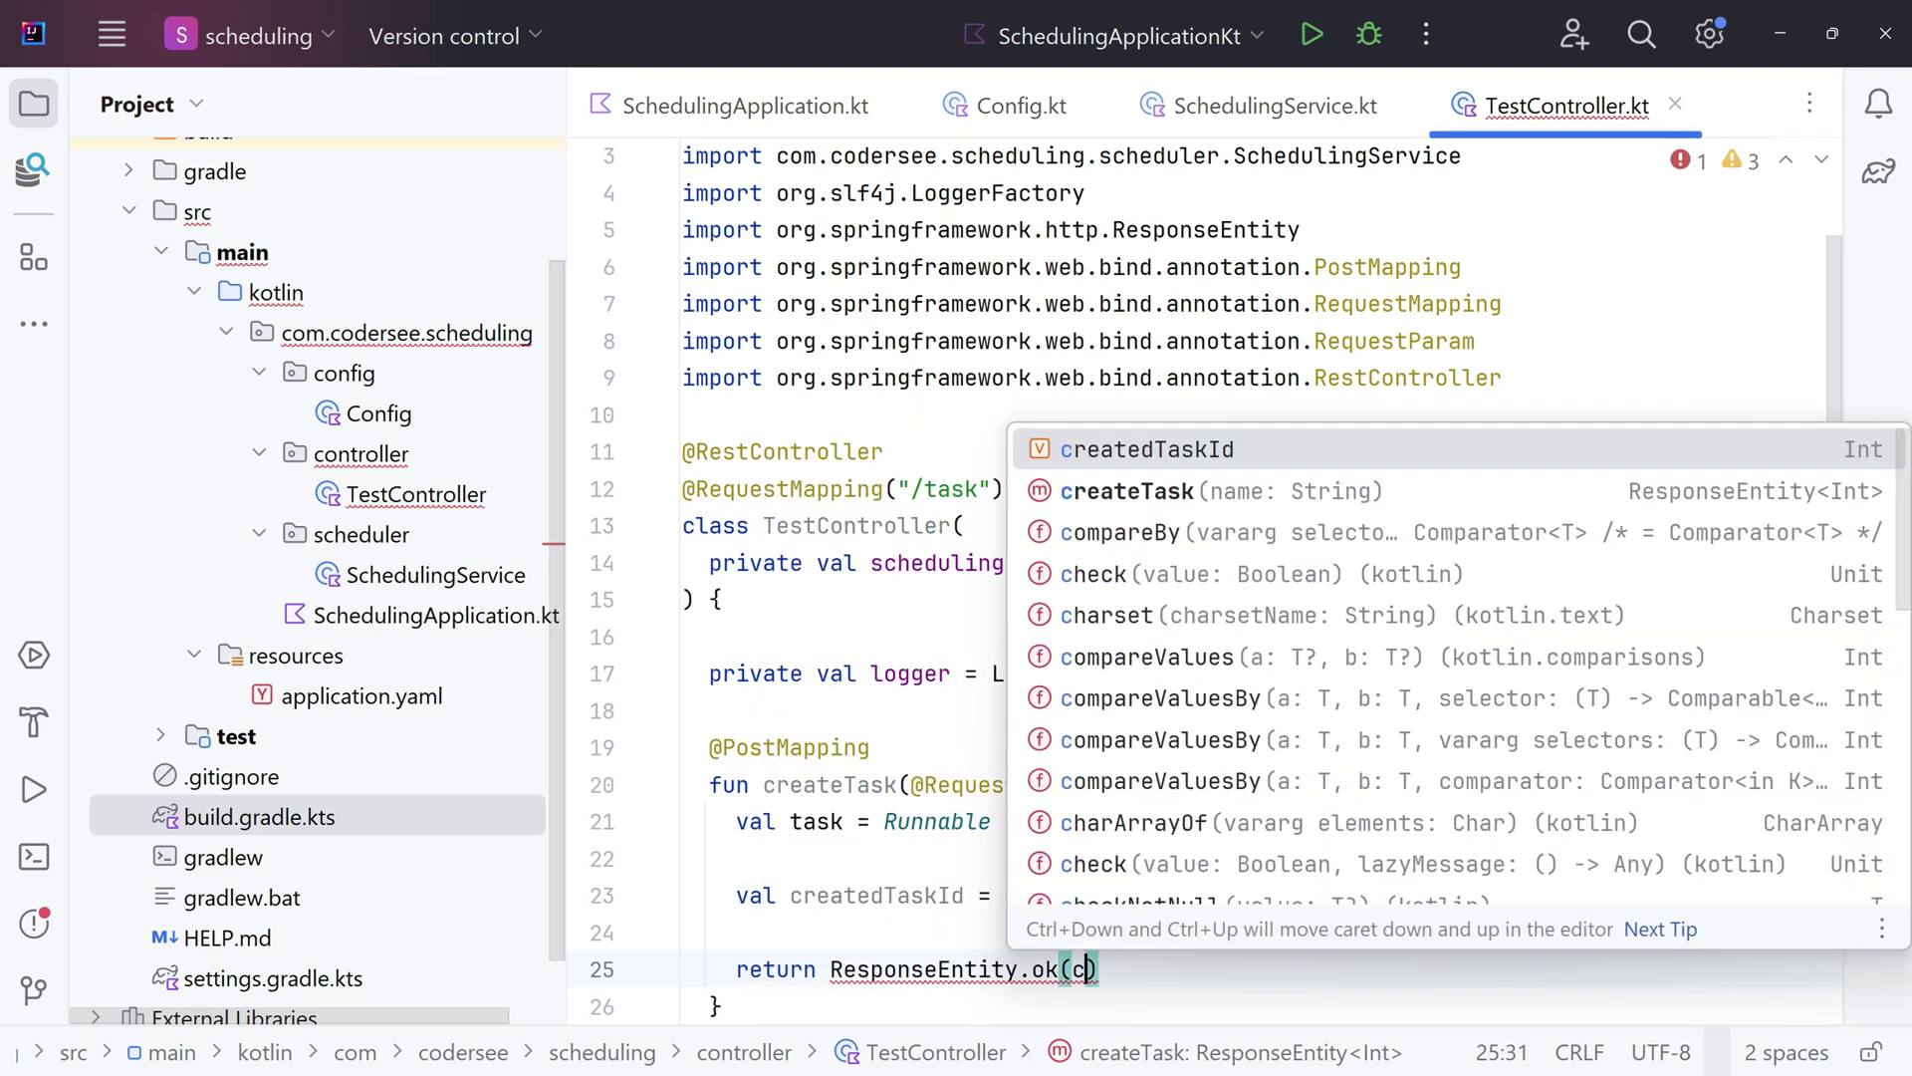
{"action": "type", "text": "re"}
{"action": "key", "text": "Return"}
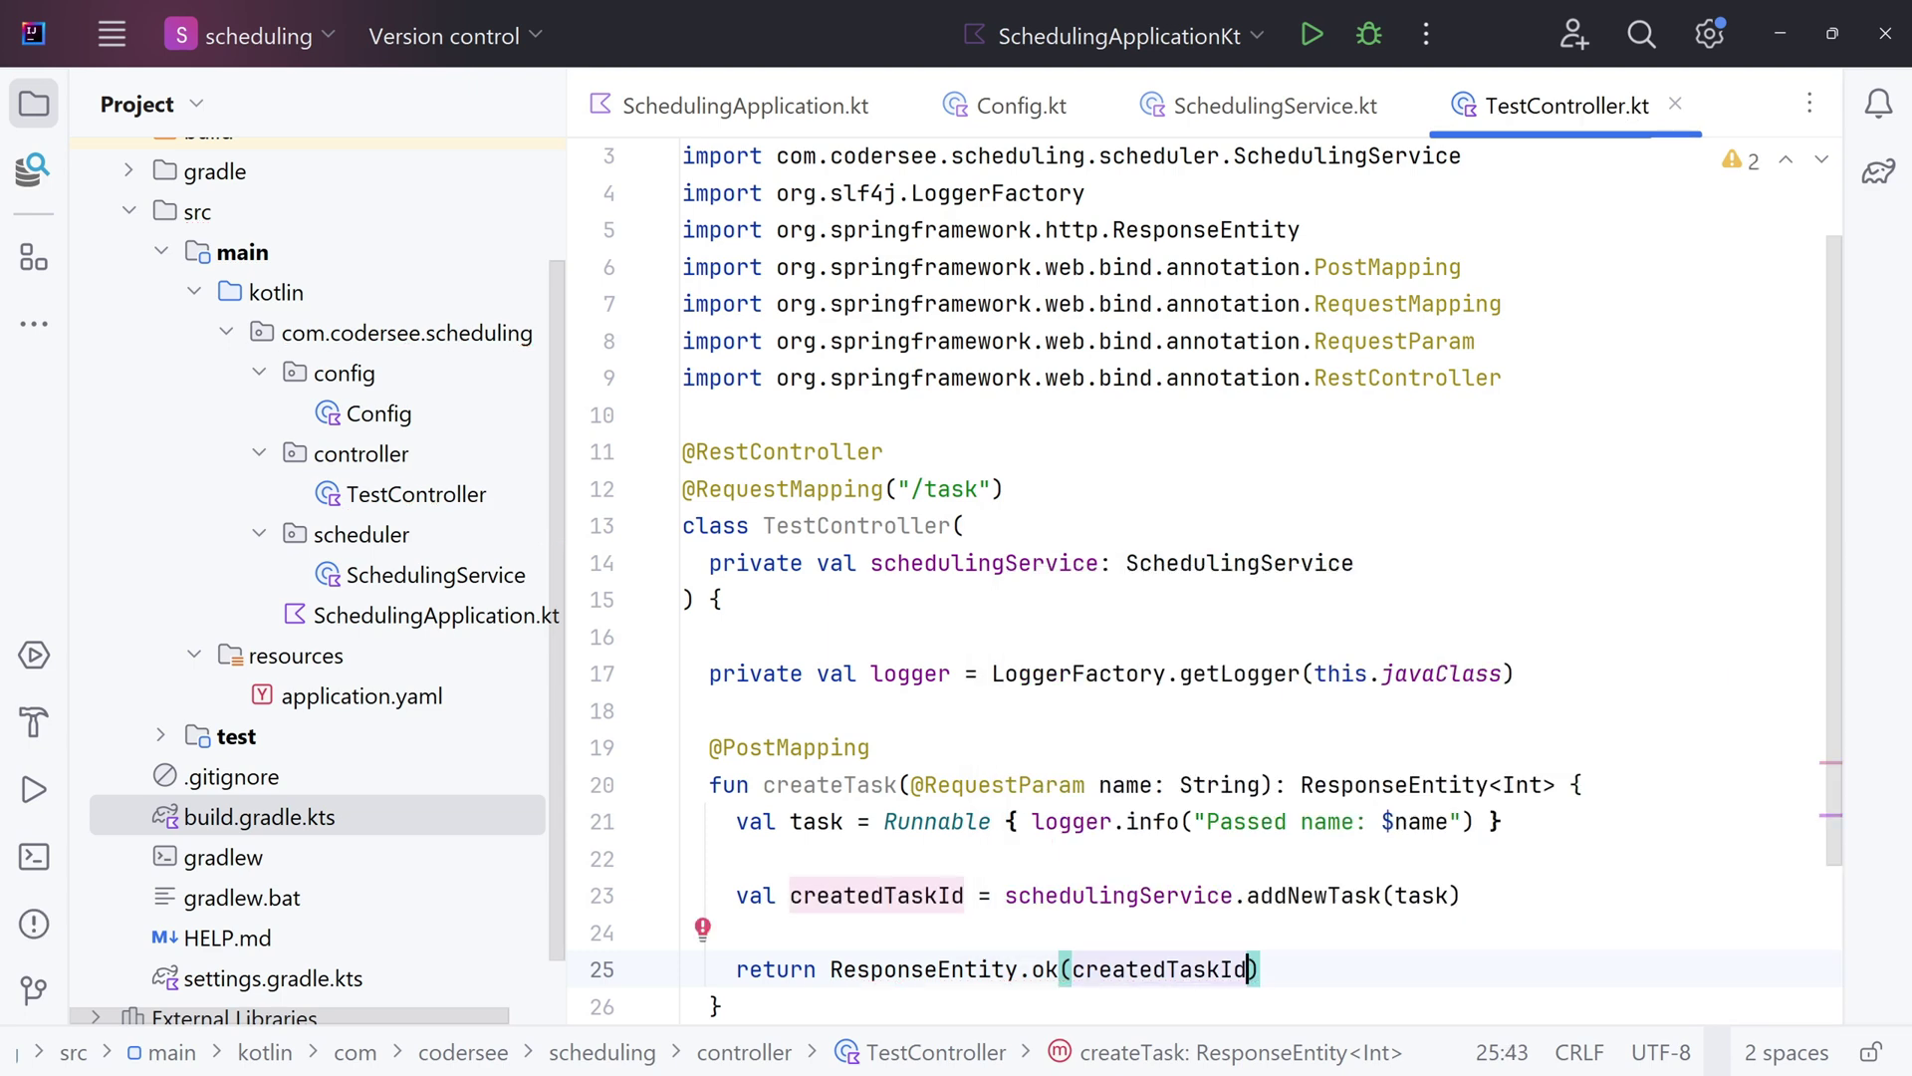
{"action": "key", "text": "ctrl+alt+l"}
{"action": "scroll", "coordinate": [1046, 852], "scroll_direction": "down", "scroll_amount": 2}
{"action": "left_click", "coordinate": [794, 789]}
{"action": "key", "text": "Return"}
{"action": "key", "text": "Return"}
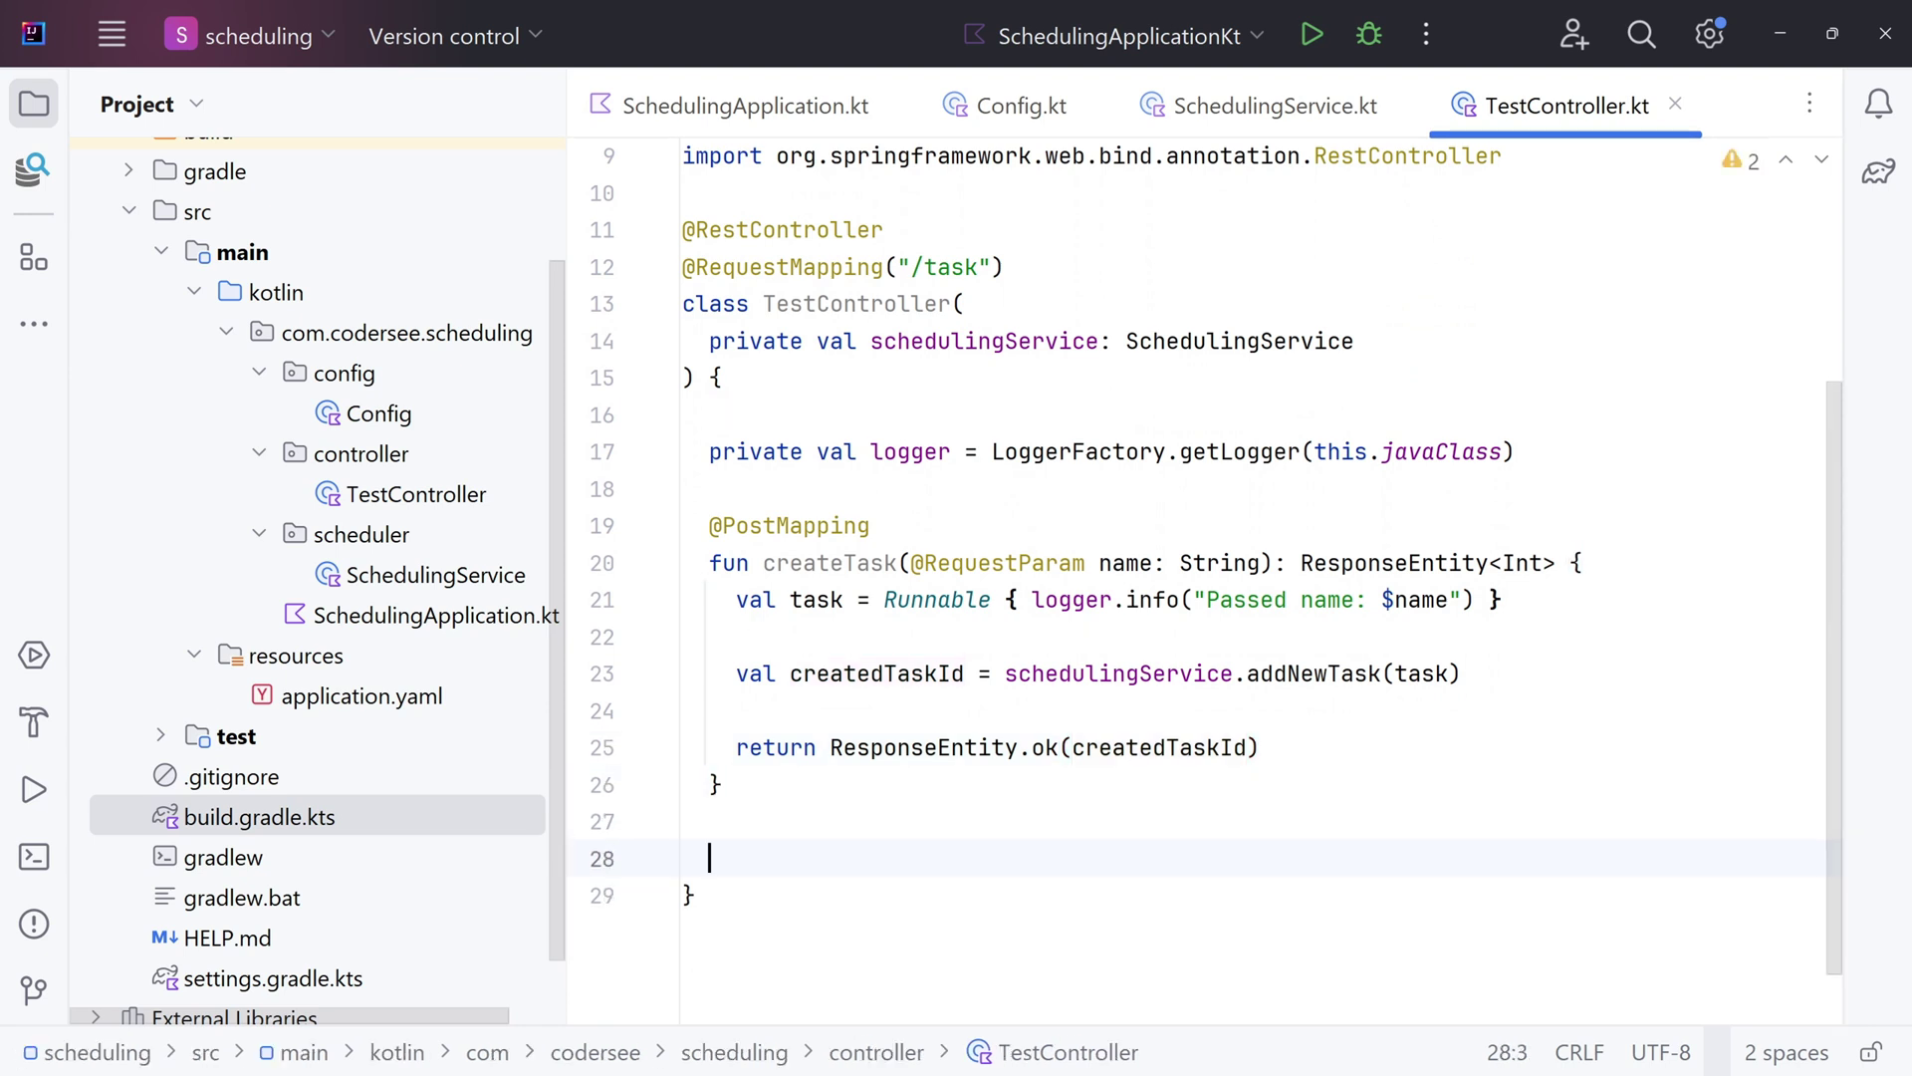
{"action": "type", "text": "@"}
{"action": "type", "text": "Del"}
{"action": "key", "text": "Return"}
{"action": "type", "text": "(\""}
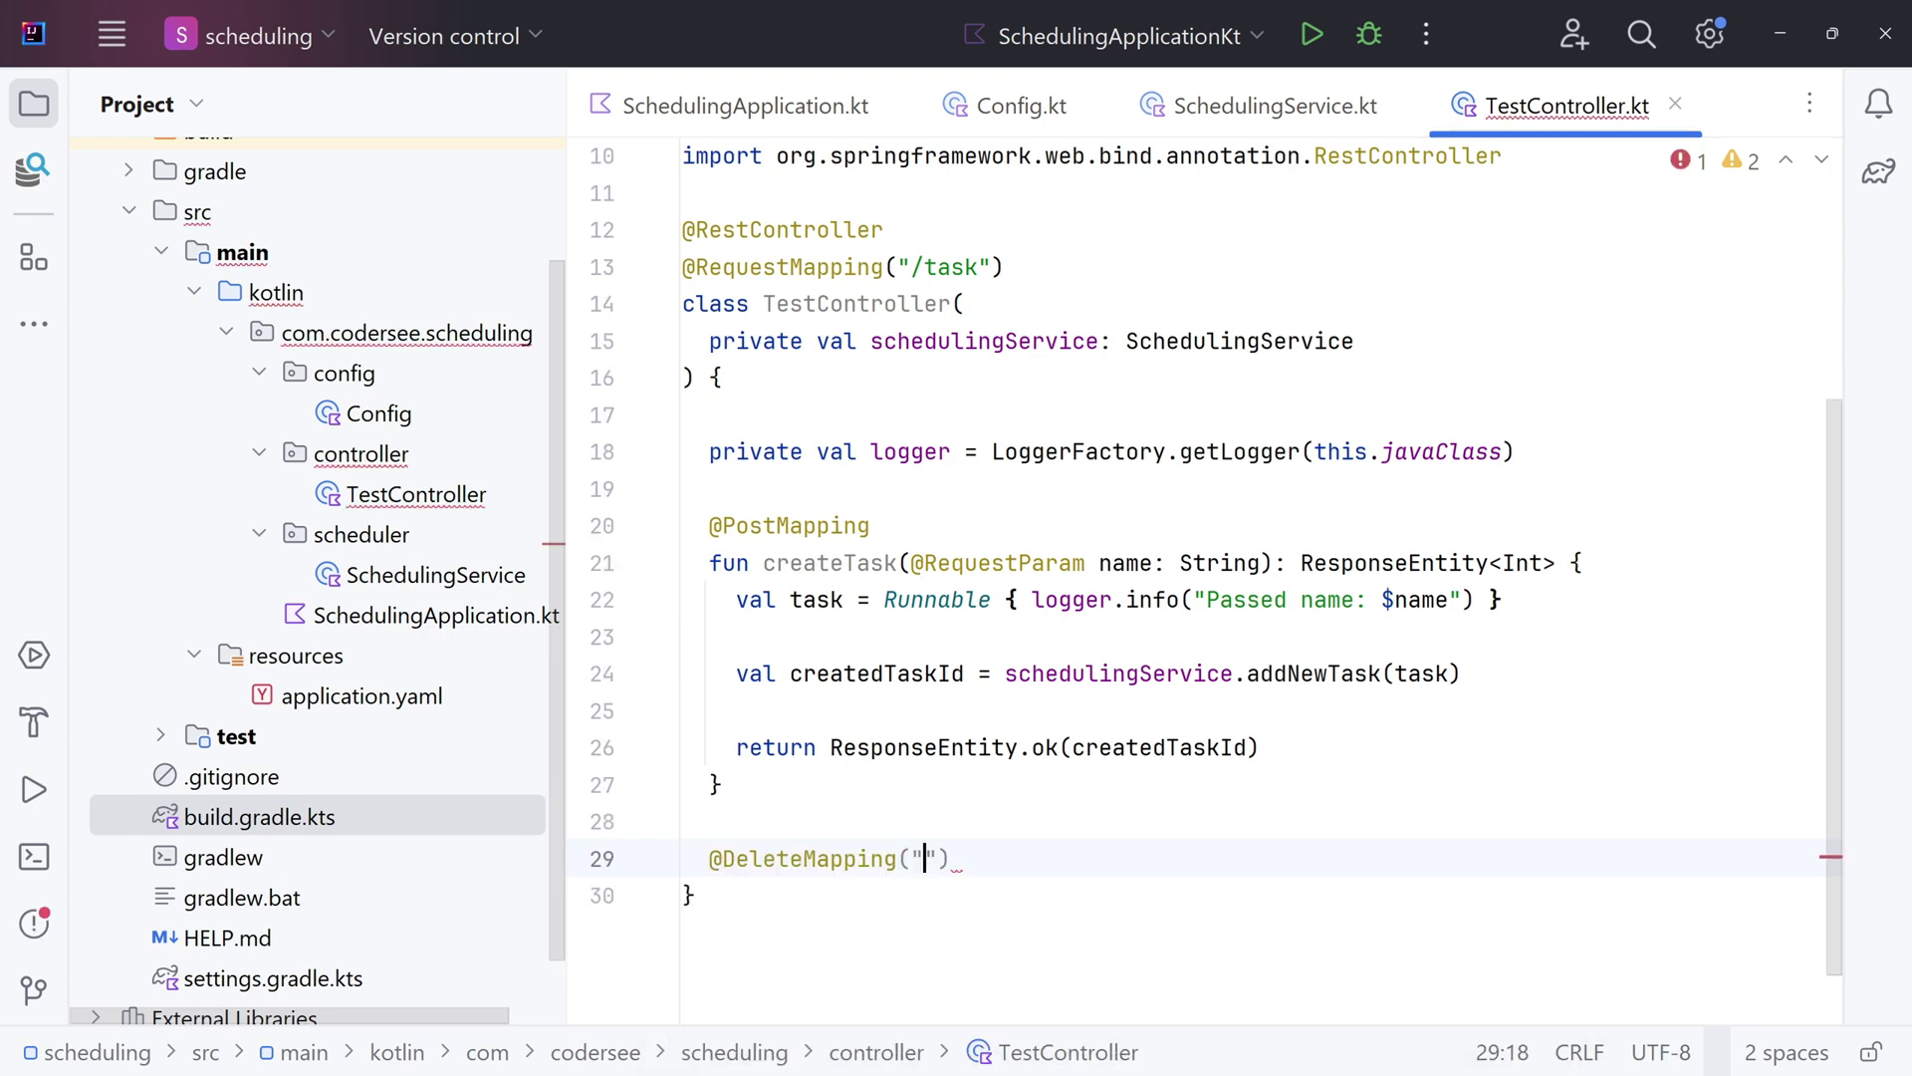
{"action": "type", "text": "/{id}"}
{"action": "type", "text": "\")"}
{"action": "key", "text": "Return"}
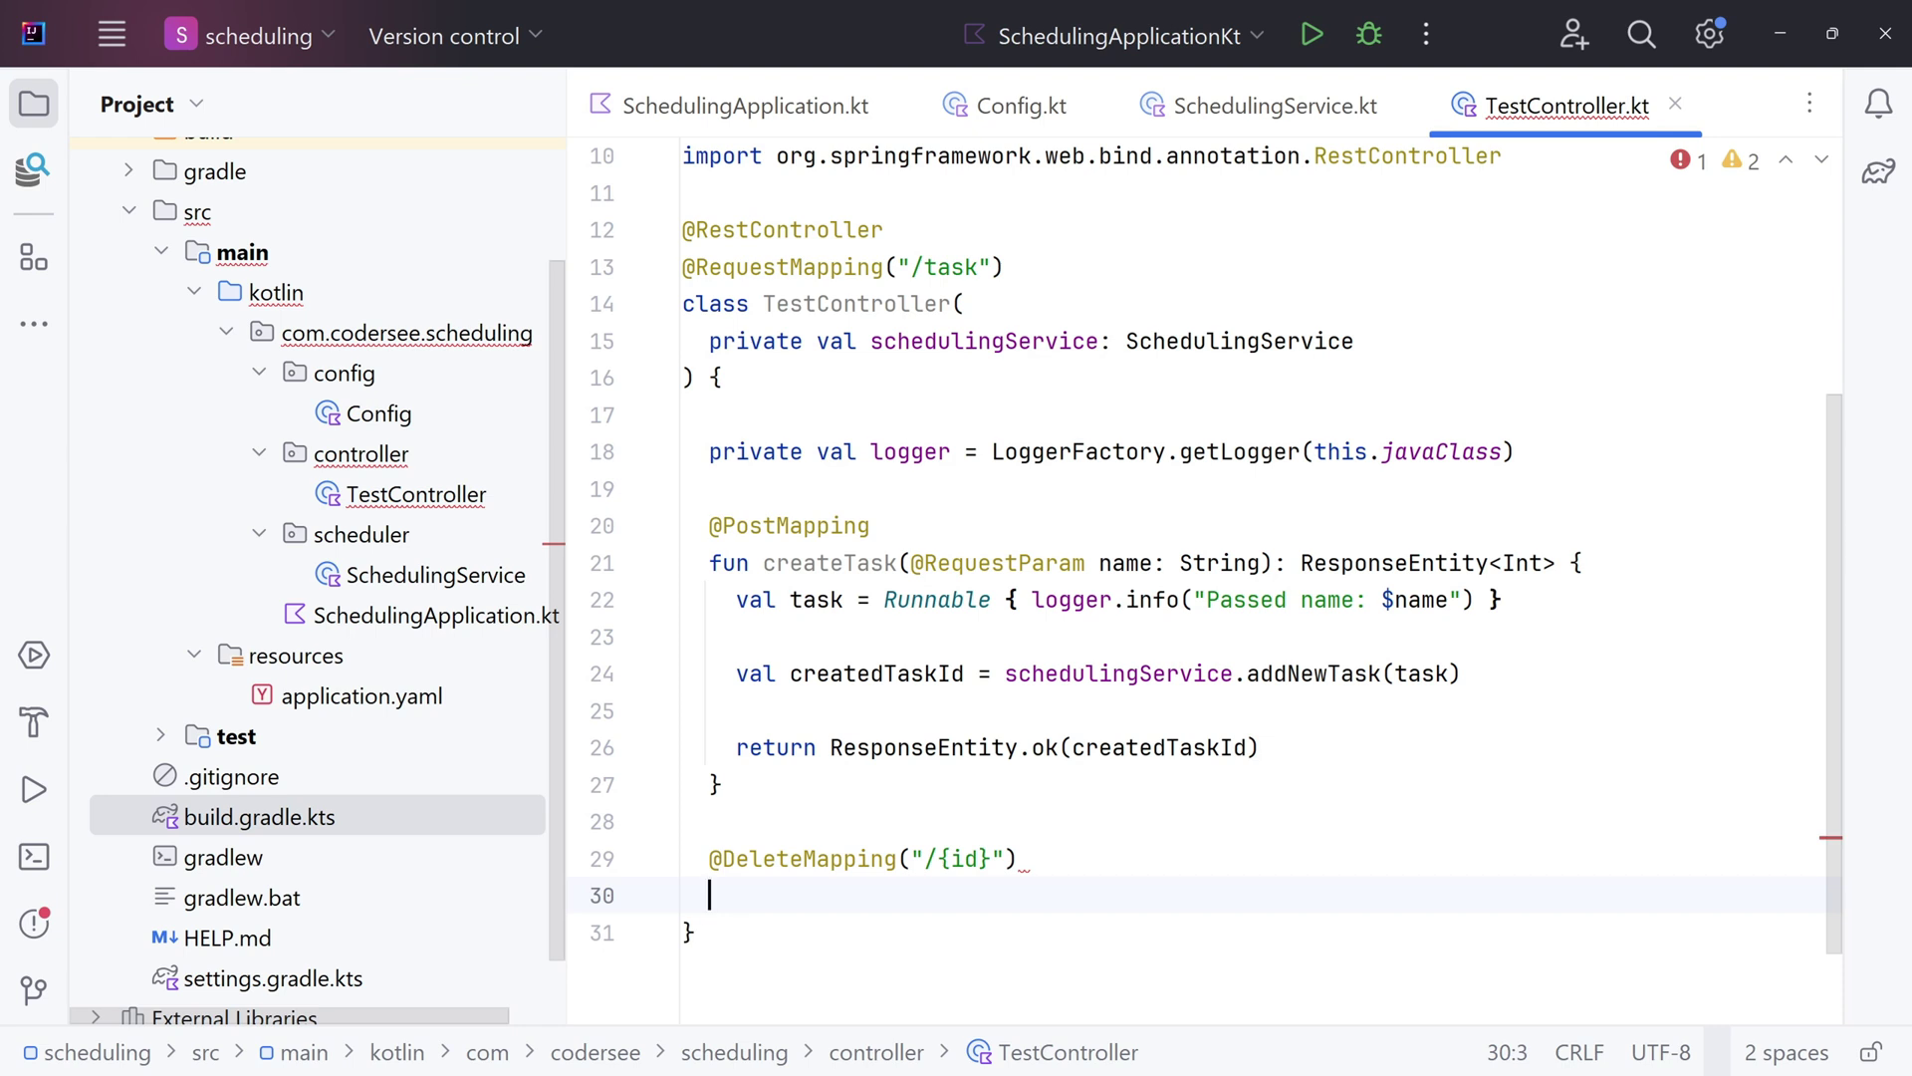
{"action": "type", "text": "fun de"}
{"action": "type", "text": "leteTask("}
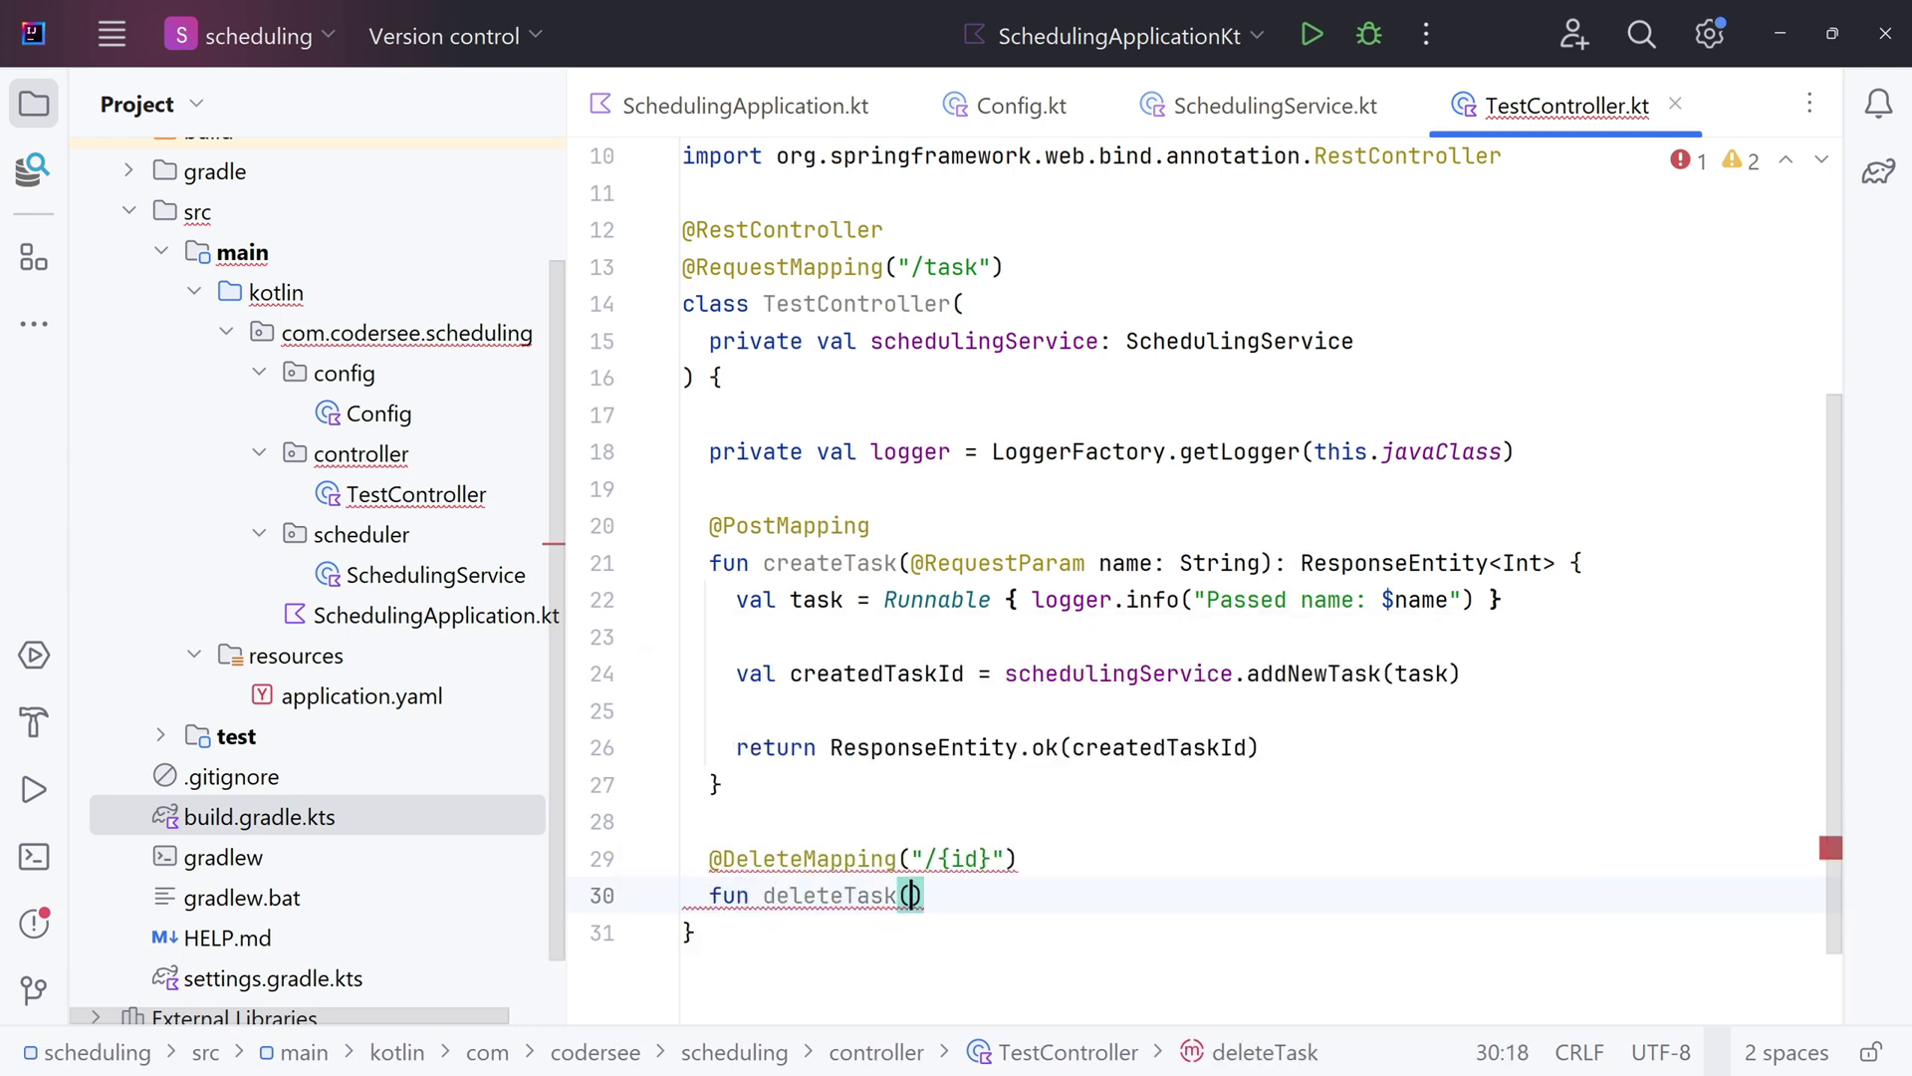
{"action": "type", "text": "@{ath"}
{"action": "key", "text": "BackSpace"}
{"action": "key", "text": "BackSpace"}
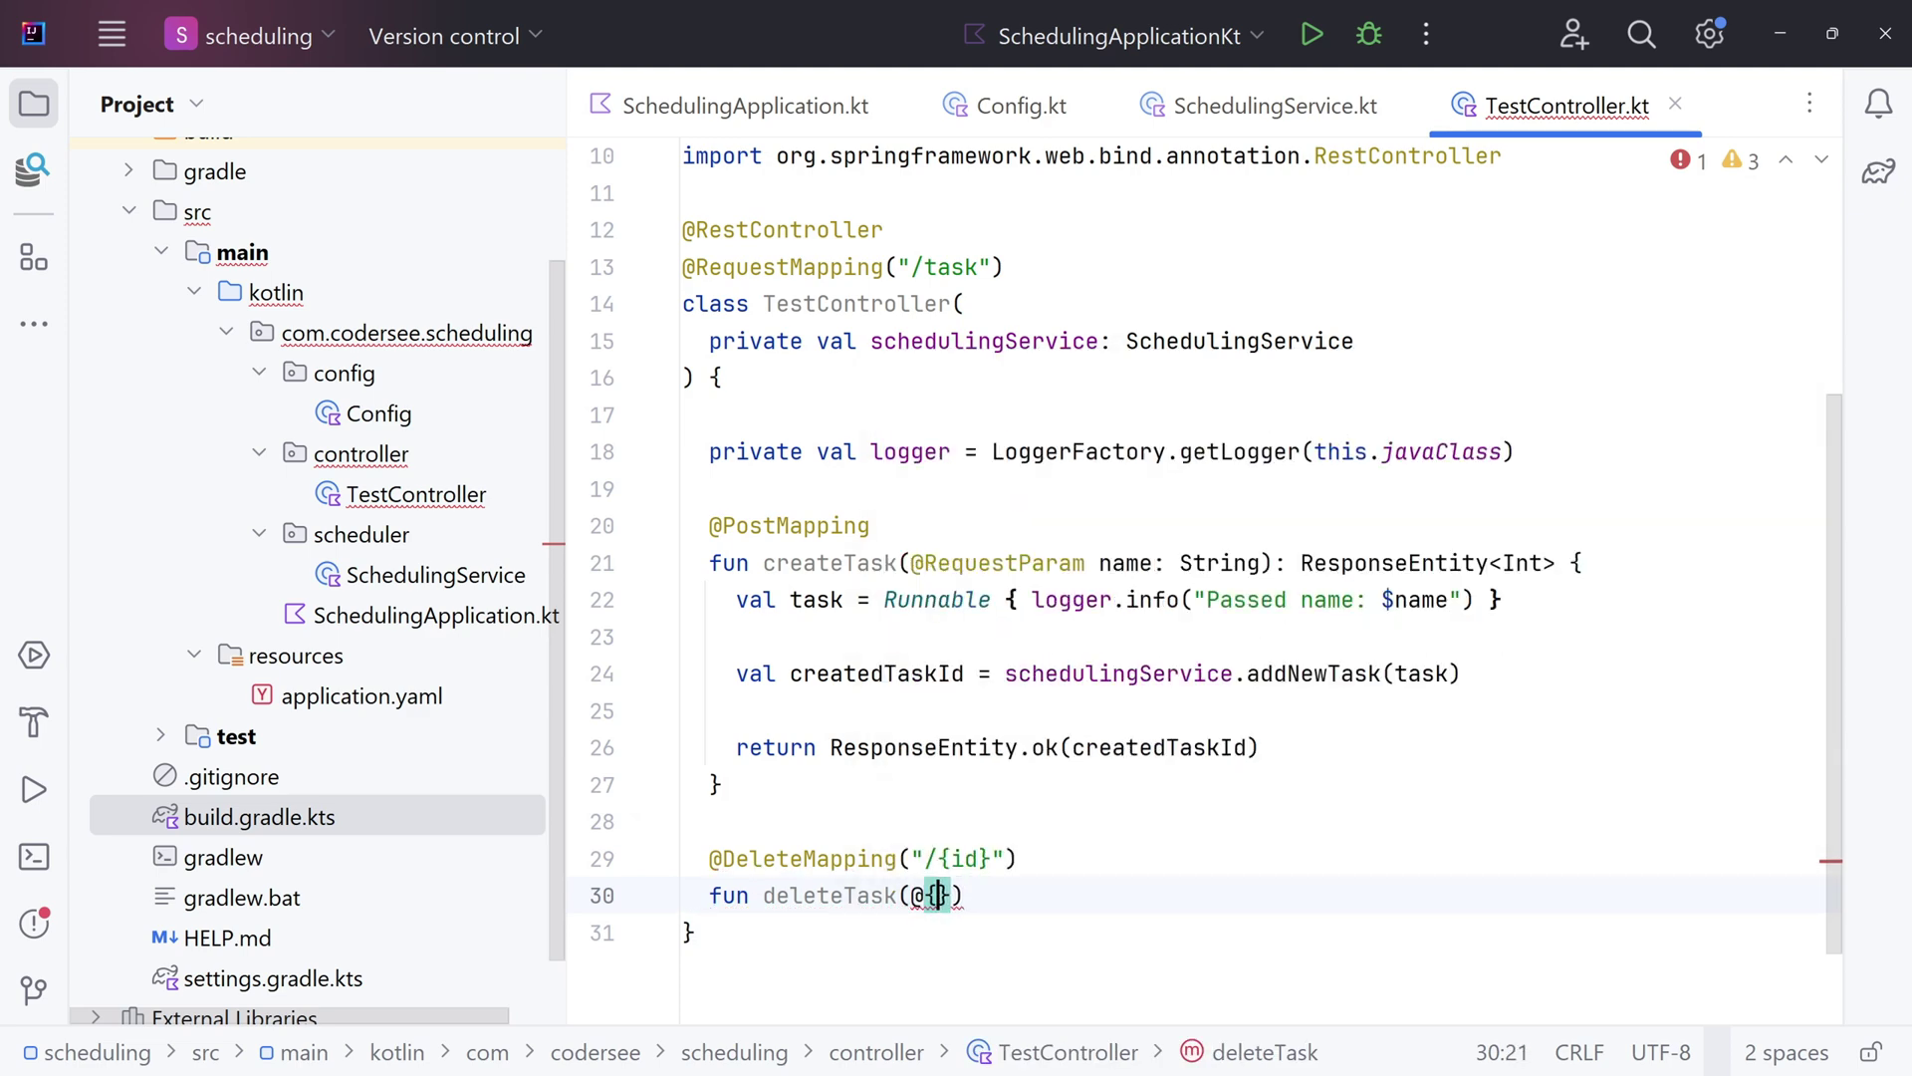
{"action": "key", "text": "BackSpace"}
{"action": "key", "text": "BackSpace"}
{"action": "type", "text": "PathVariab"}
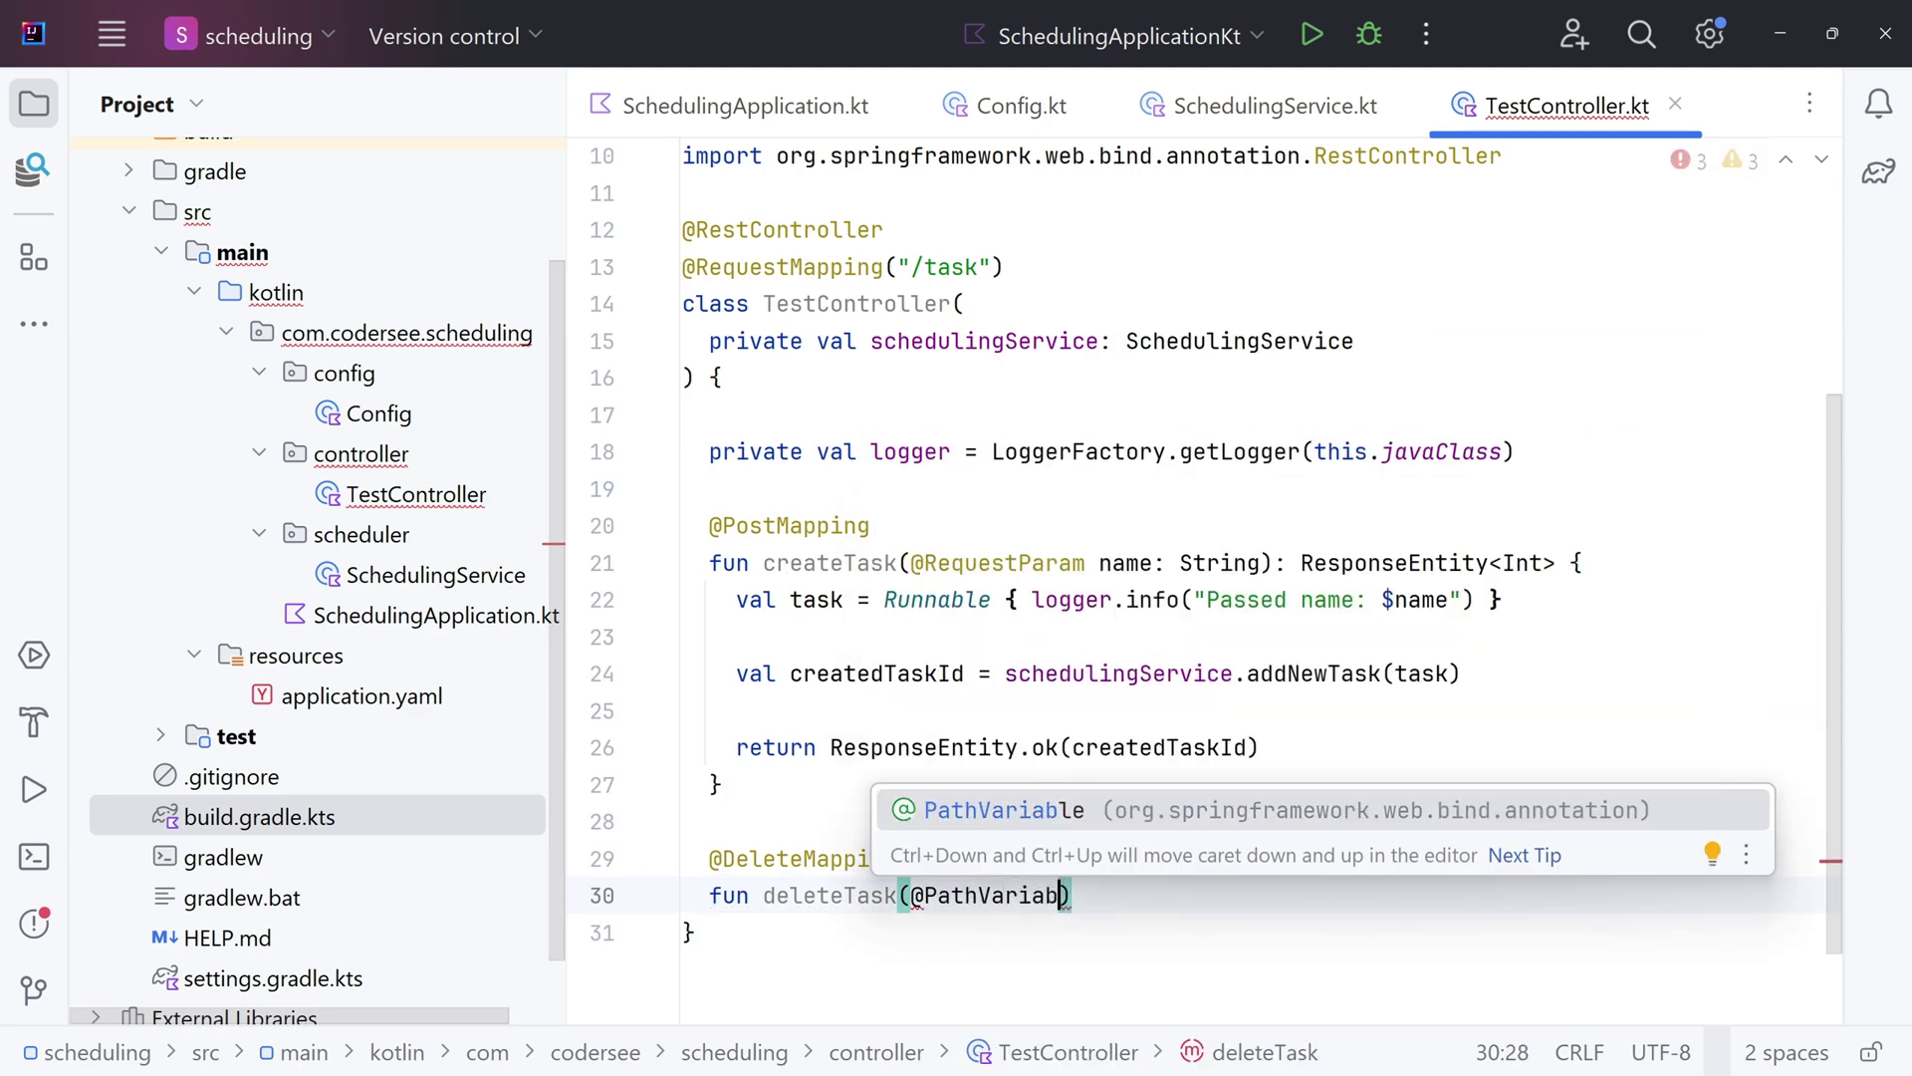
{"action": "key", "text": "Return"}
{"action": "type", "text": "id: S"}
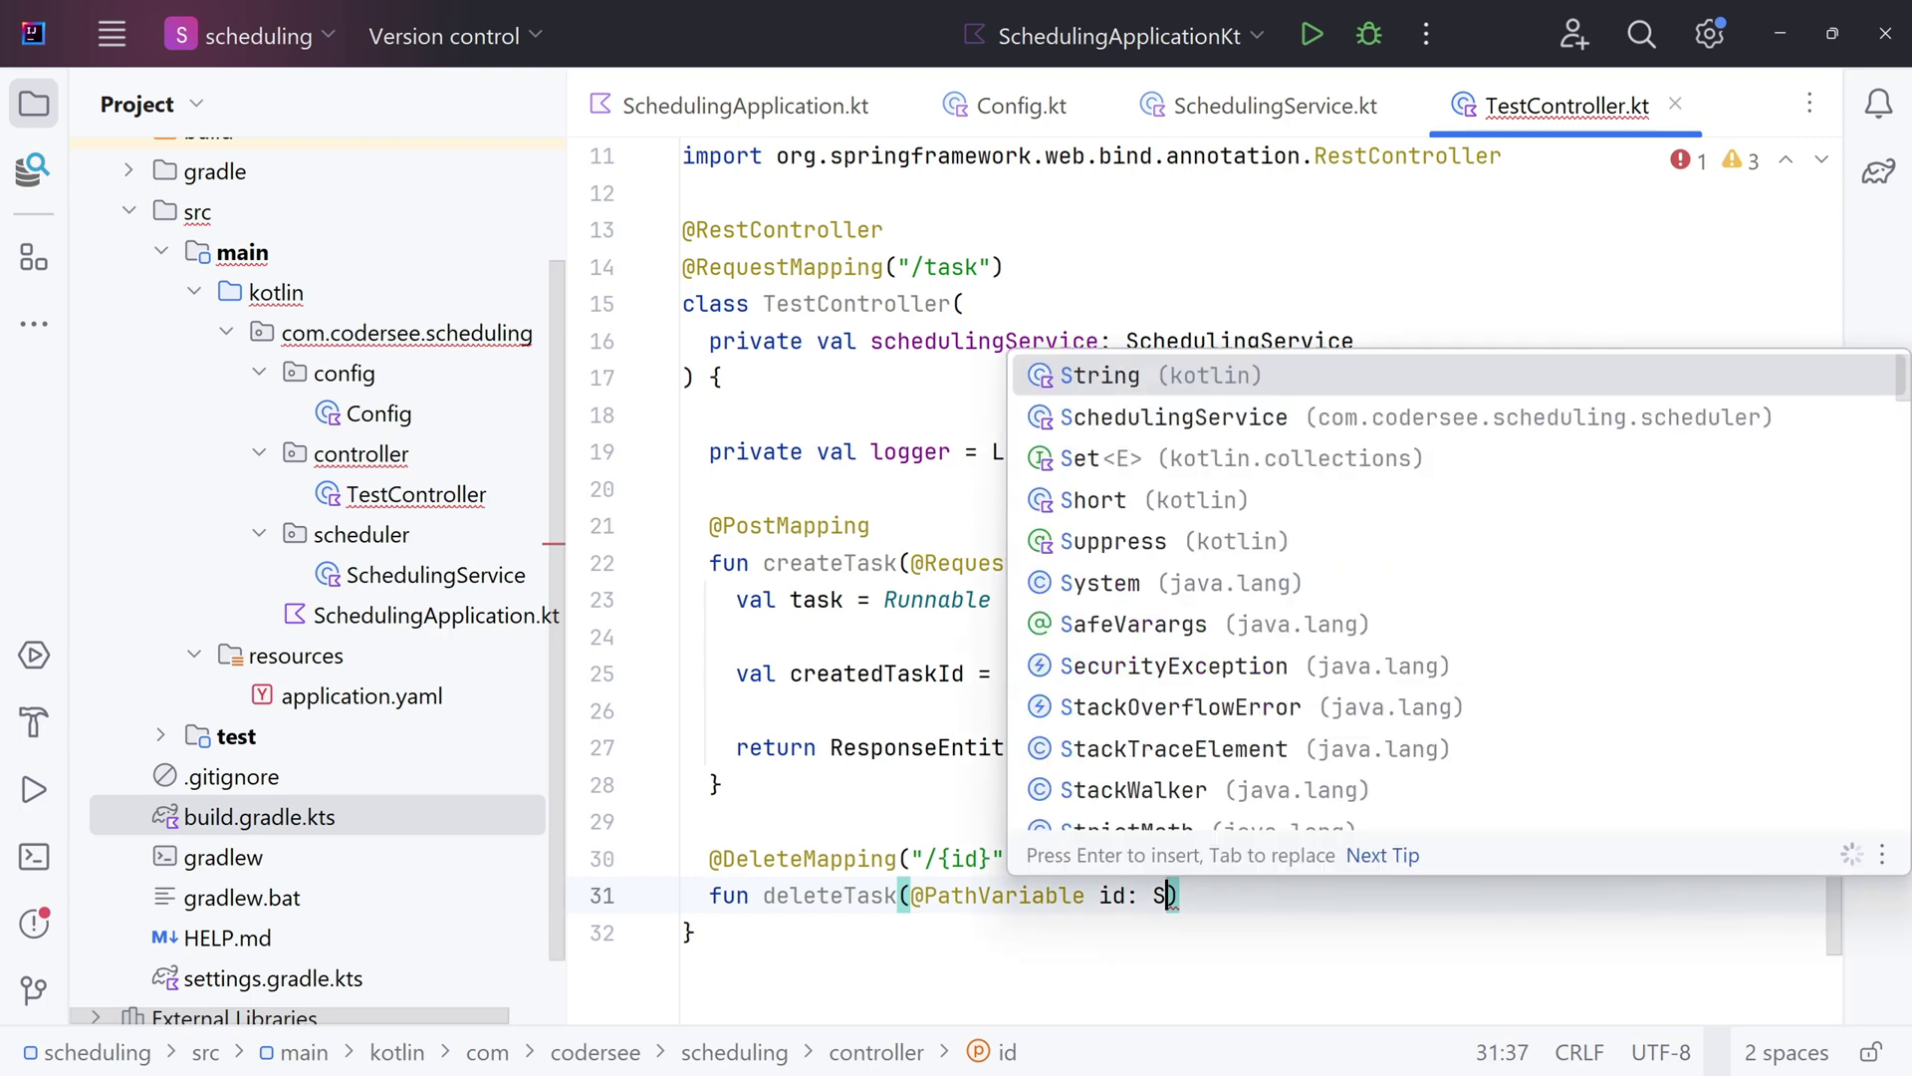
{"action": "key", "text": "BackSpace"}
{"action": "type", "text": "In"}
{"action": "key", "text": "Return"}
{"action": "type", "text": ")"}
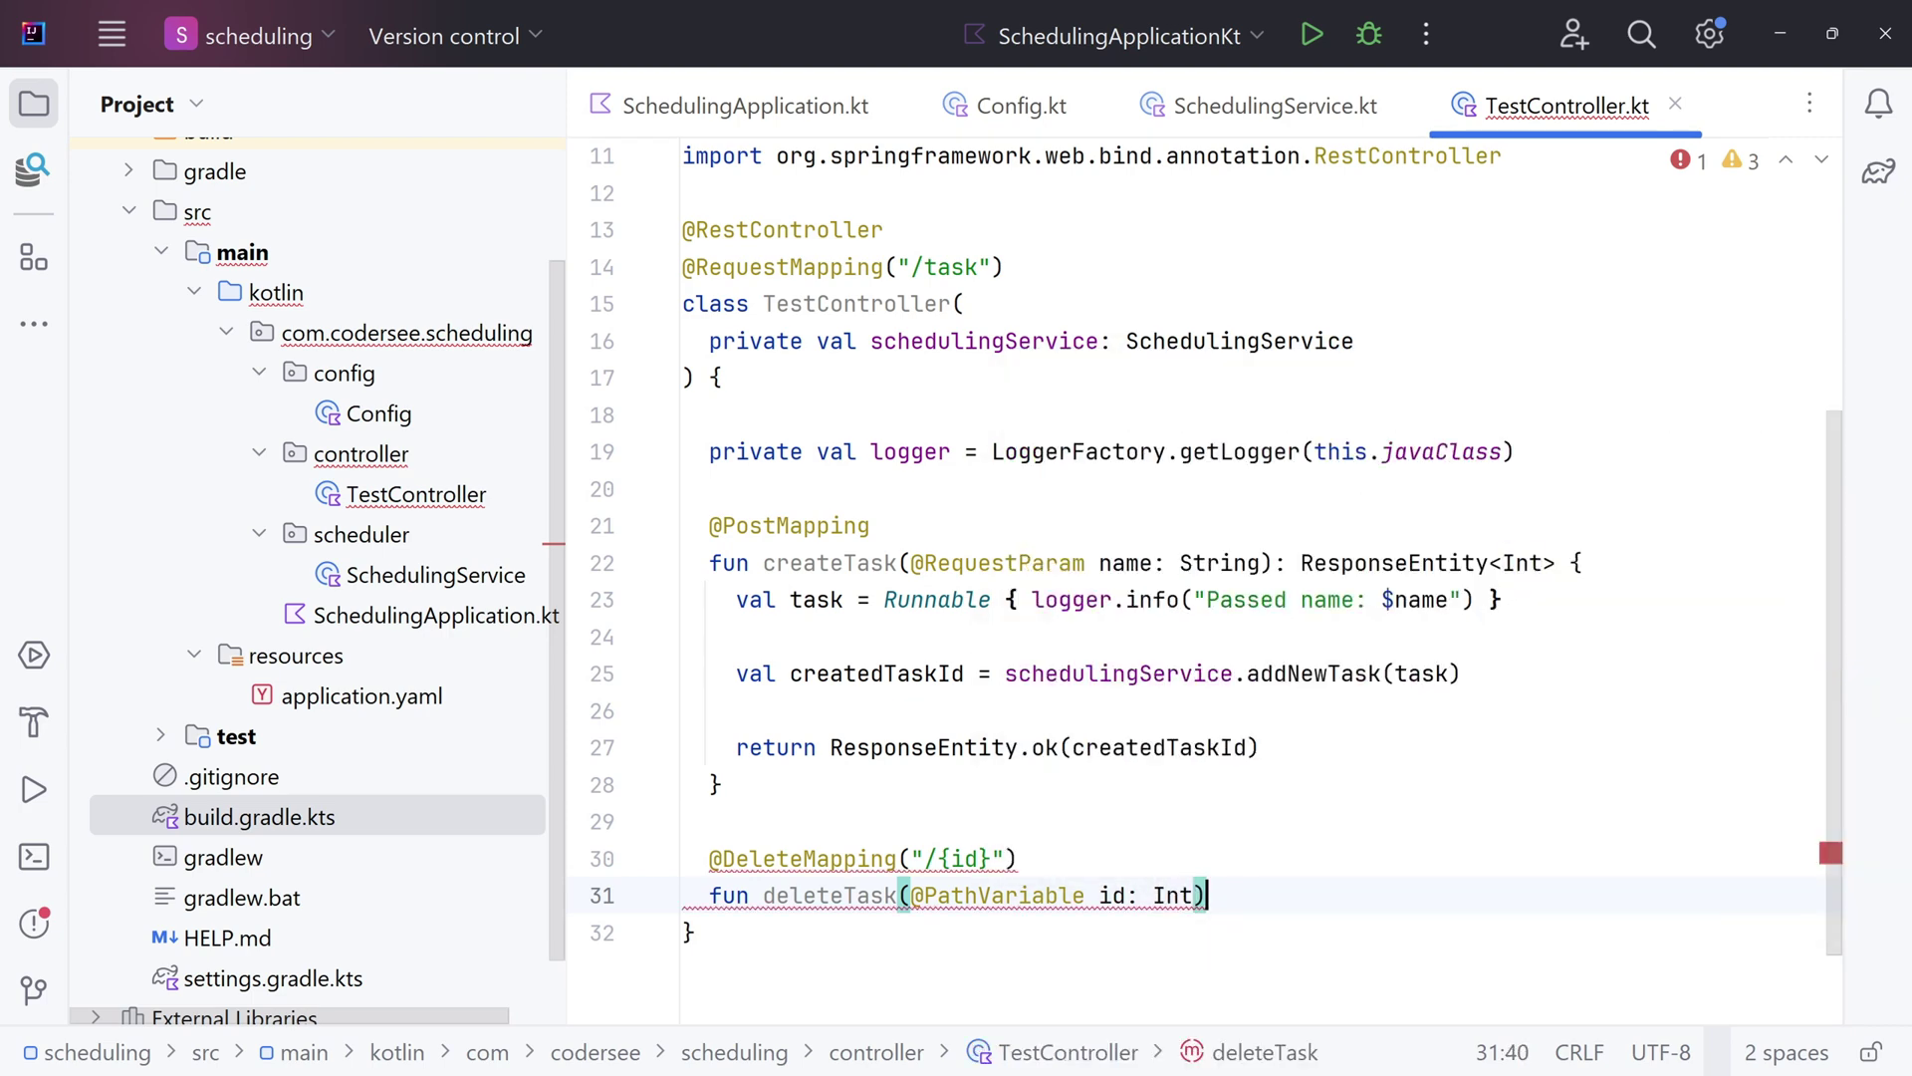
{"action": "type", "text": " {"}
{"action": "key", "text": "Return"}
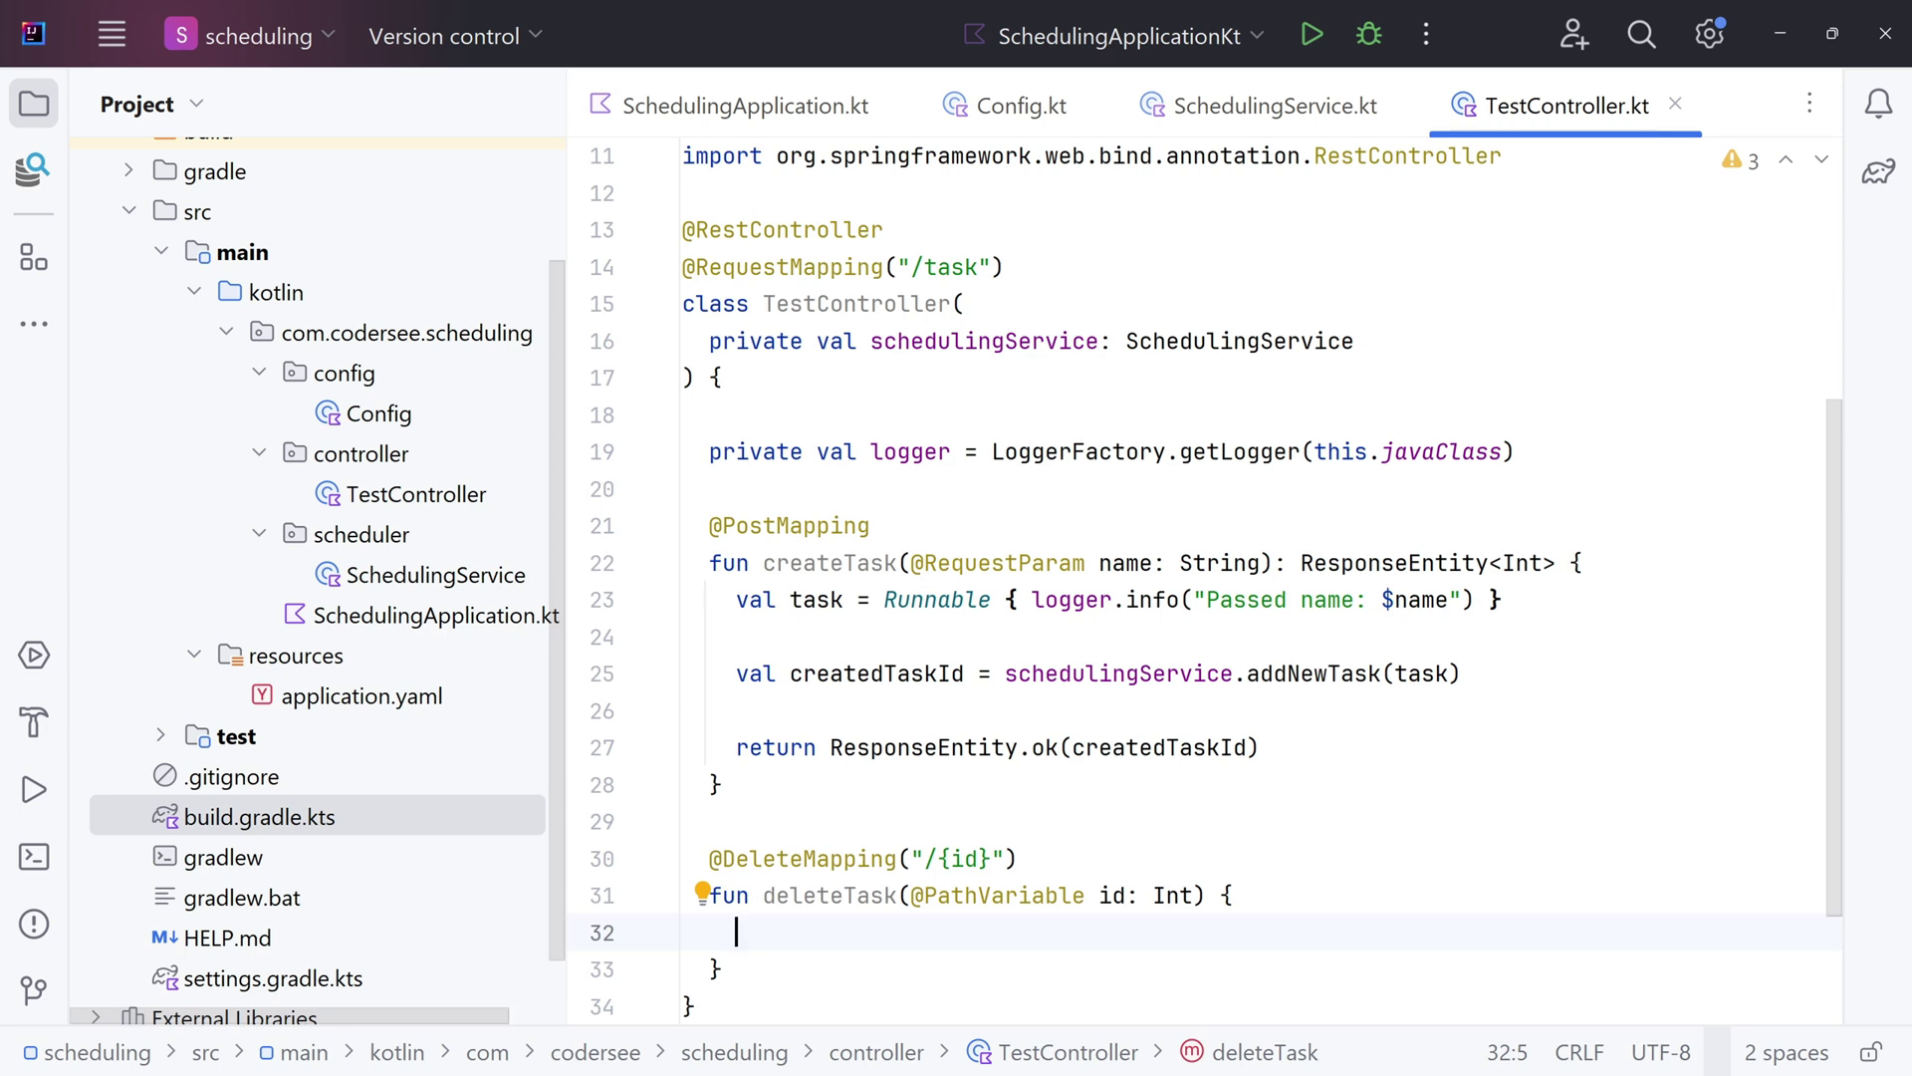
{"action": "type", "text": "sche"}
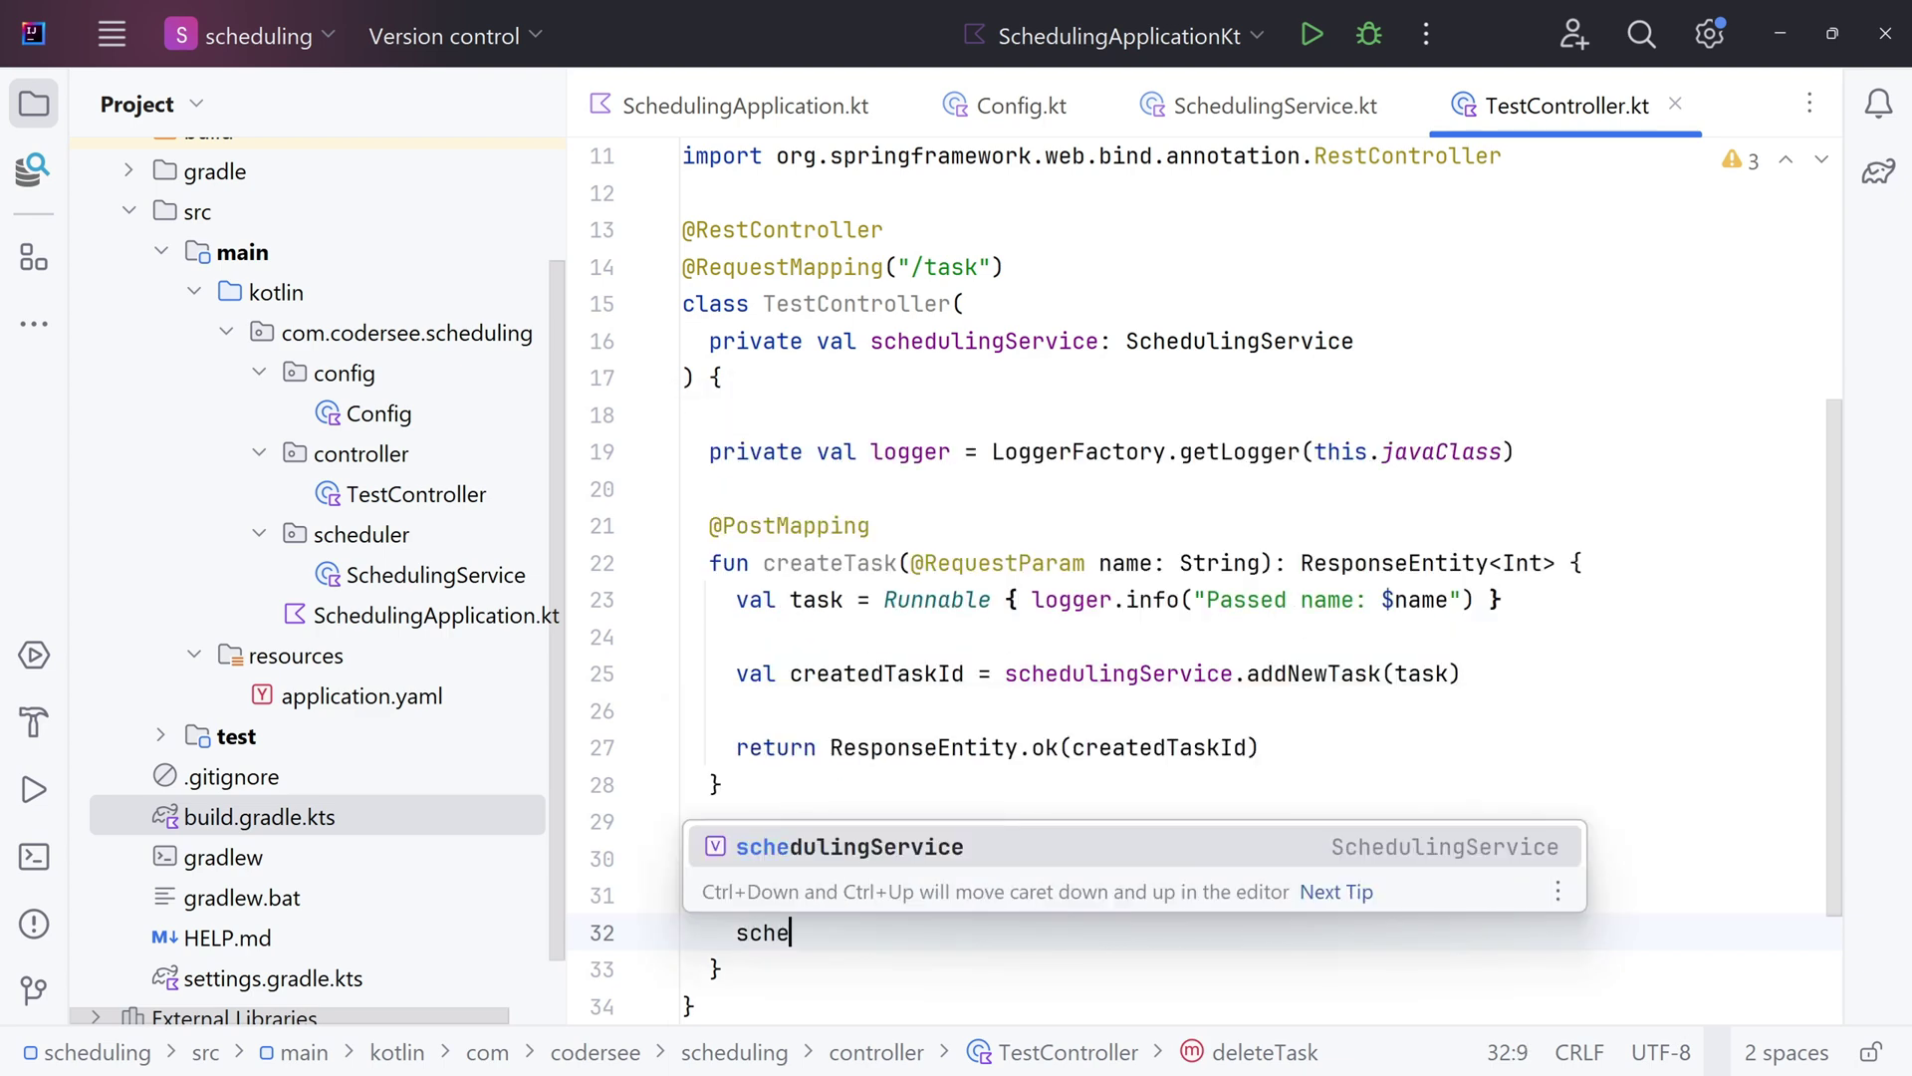
Step: Call schedulingService.removeTaskFromScheduler(id) inside deleteTask
{"action": "key", "text": "Return"}
{"action": "type", "text": "."}
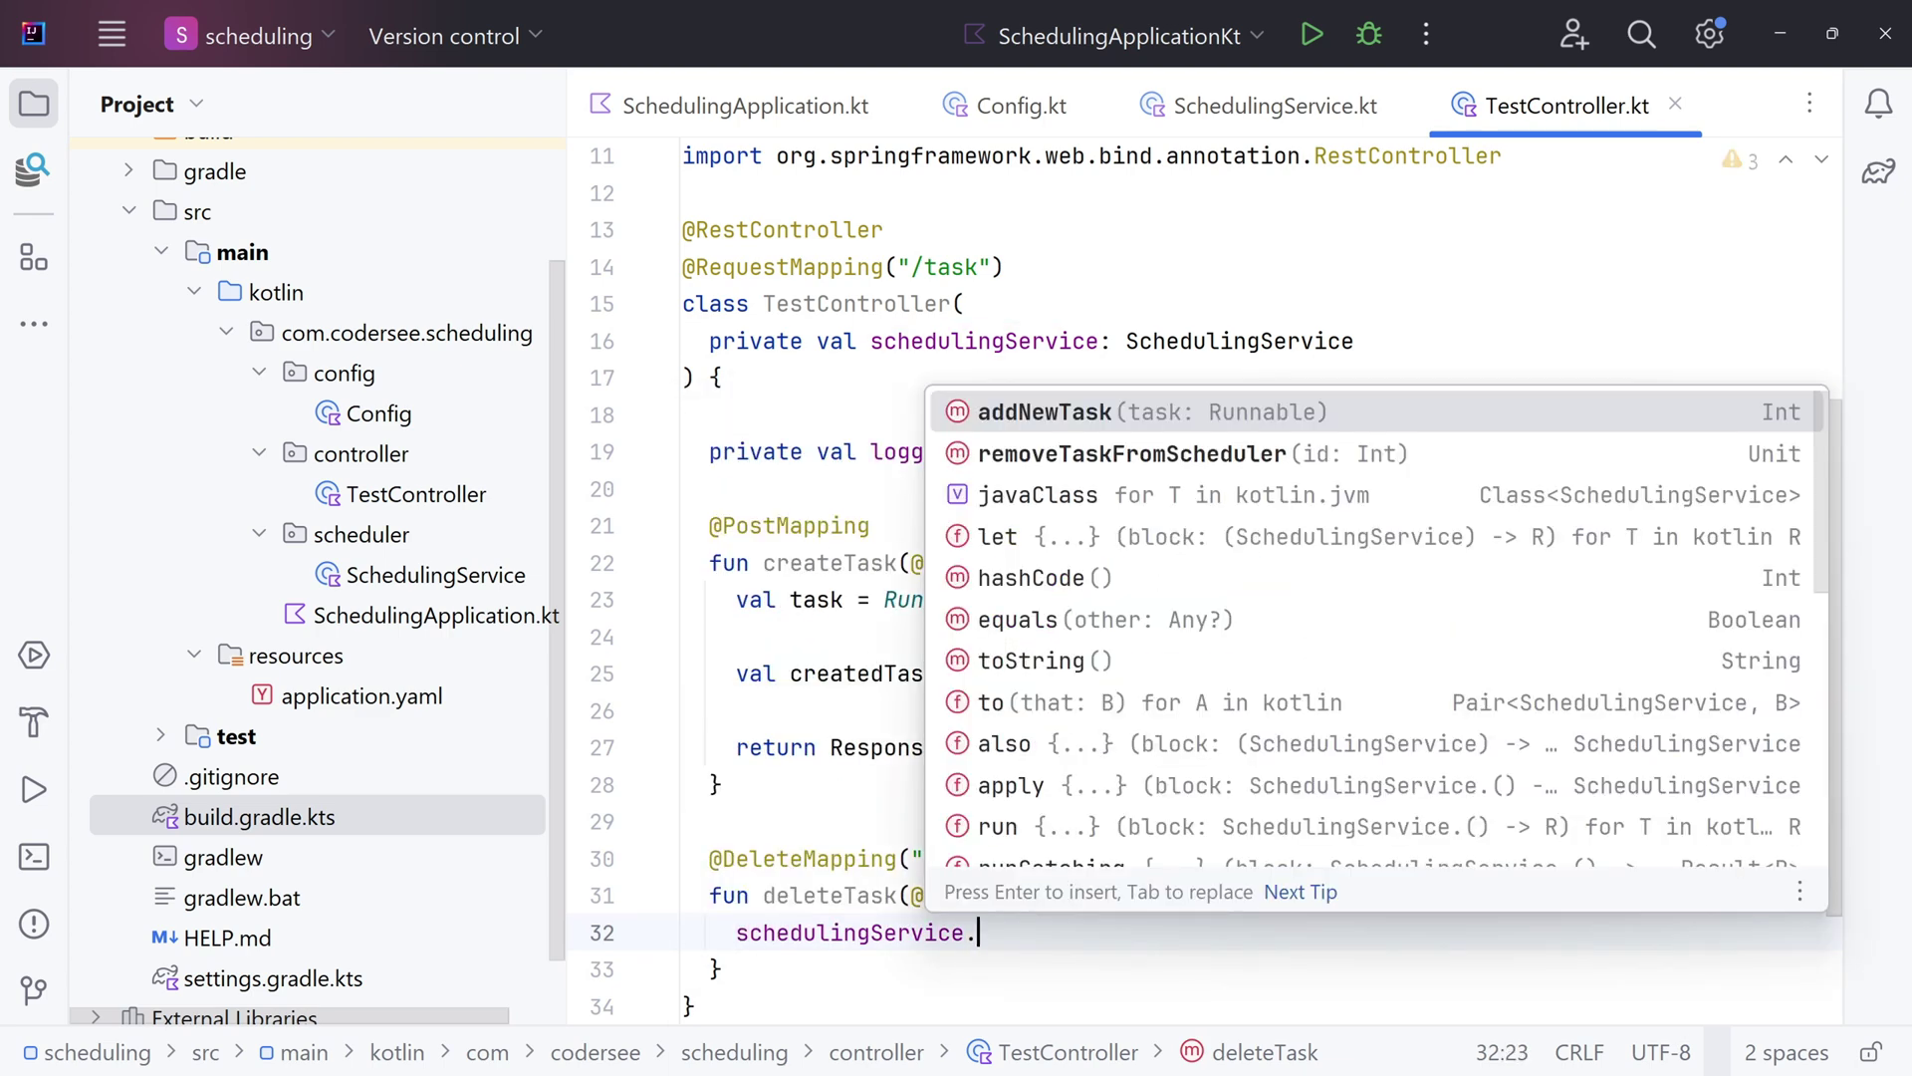
{"action": "key", "text": "Down"}
{"action": "key", "text": "Return"}
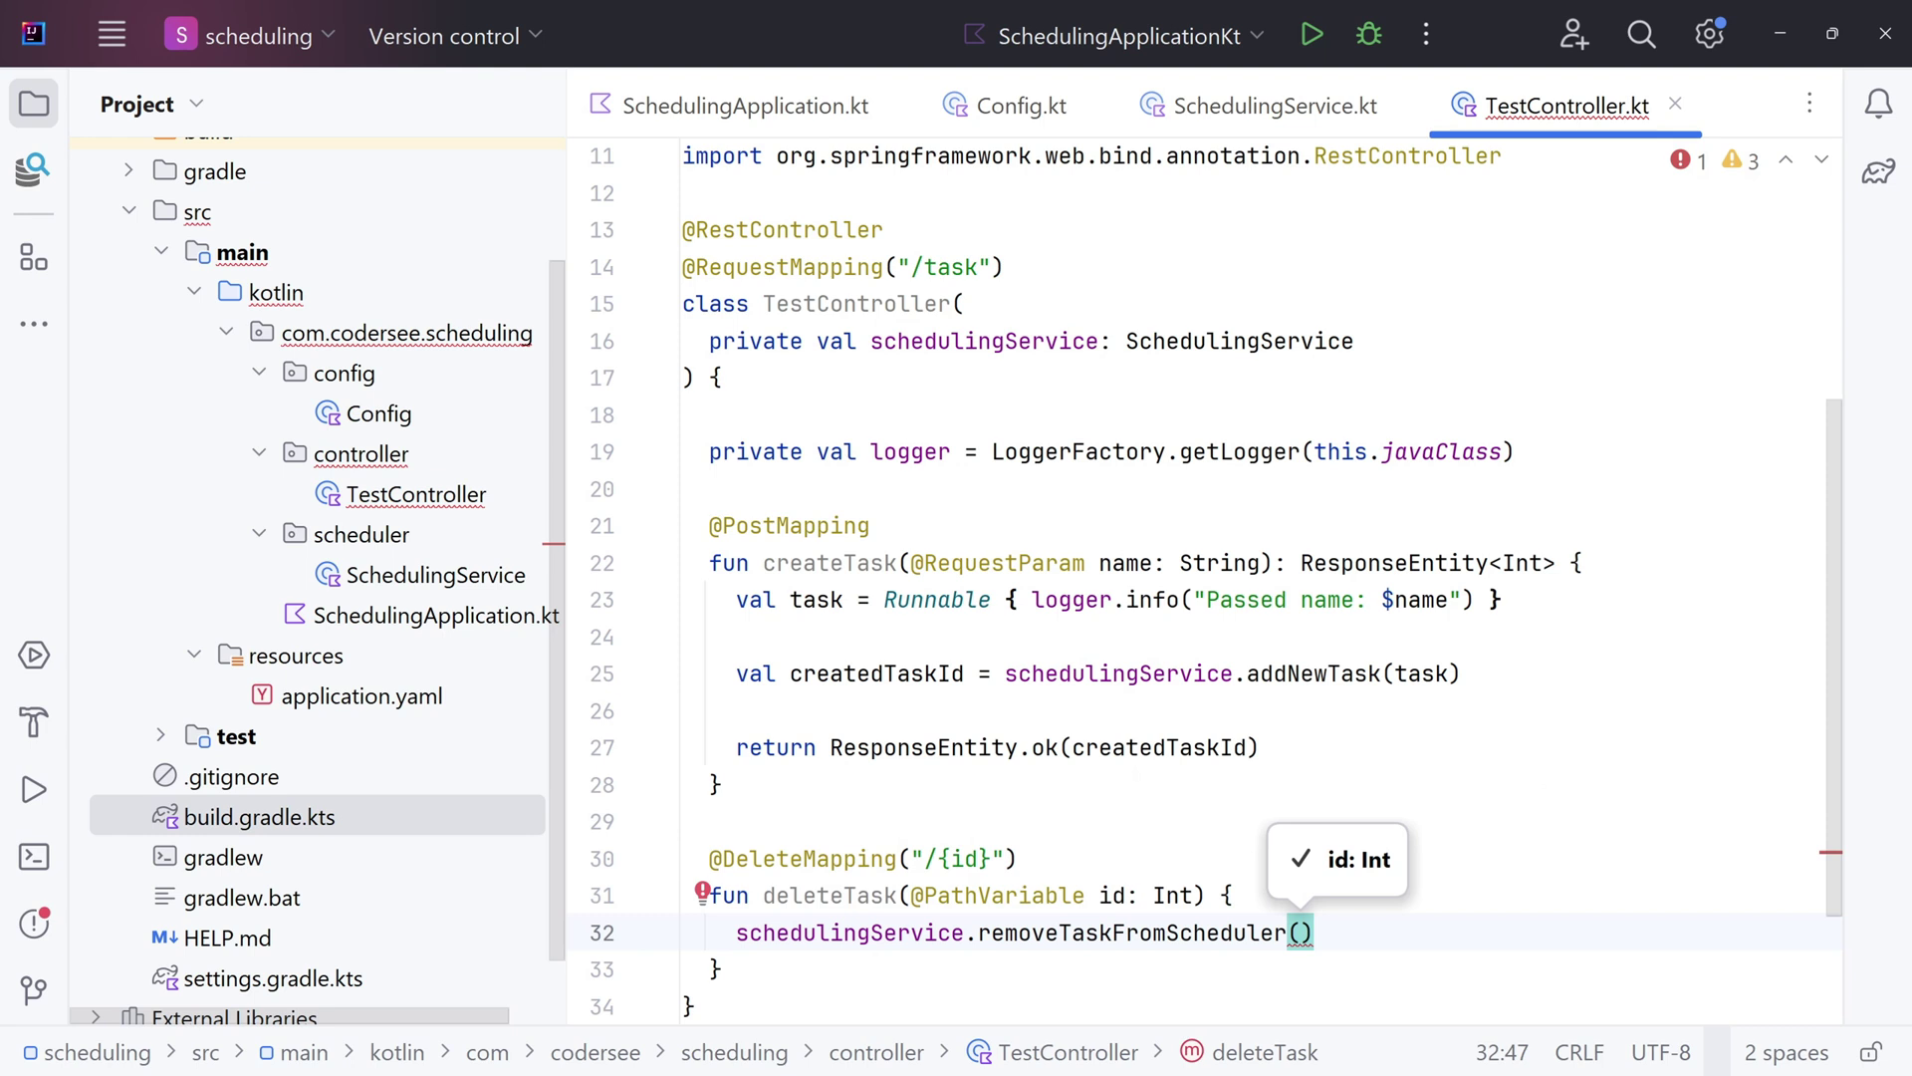
{"action": "type", "text": "id"}
{"action": "key", "text": "Escape"}
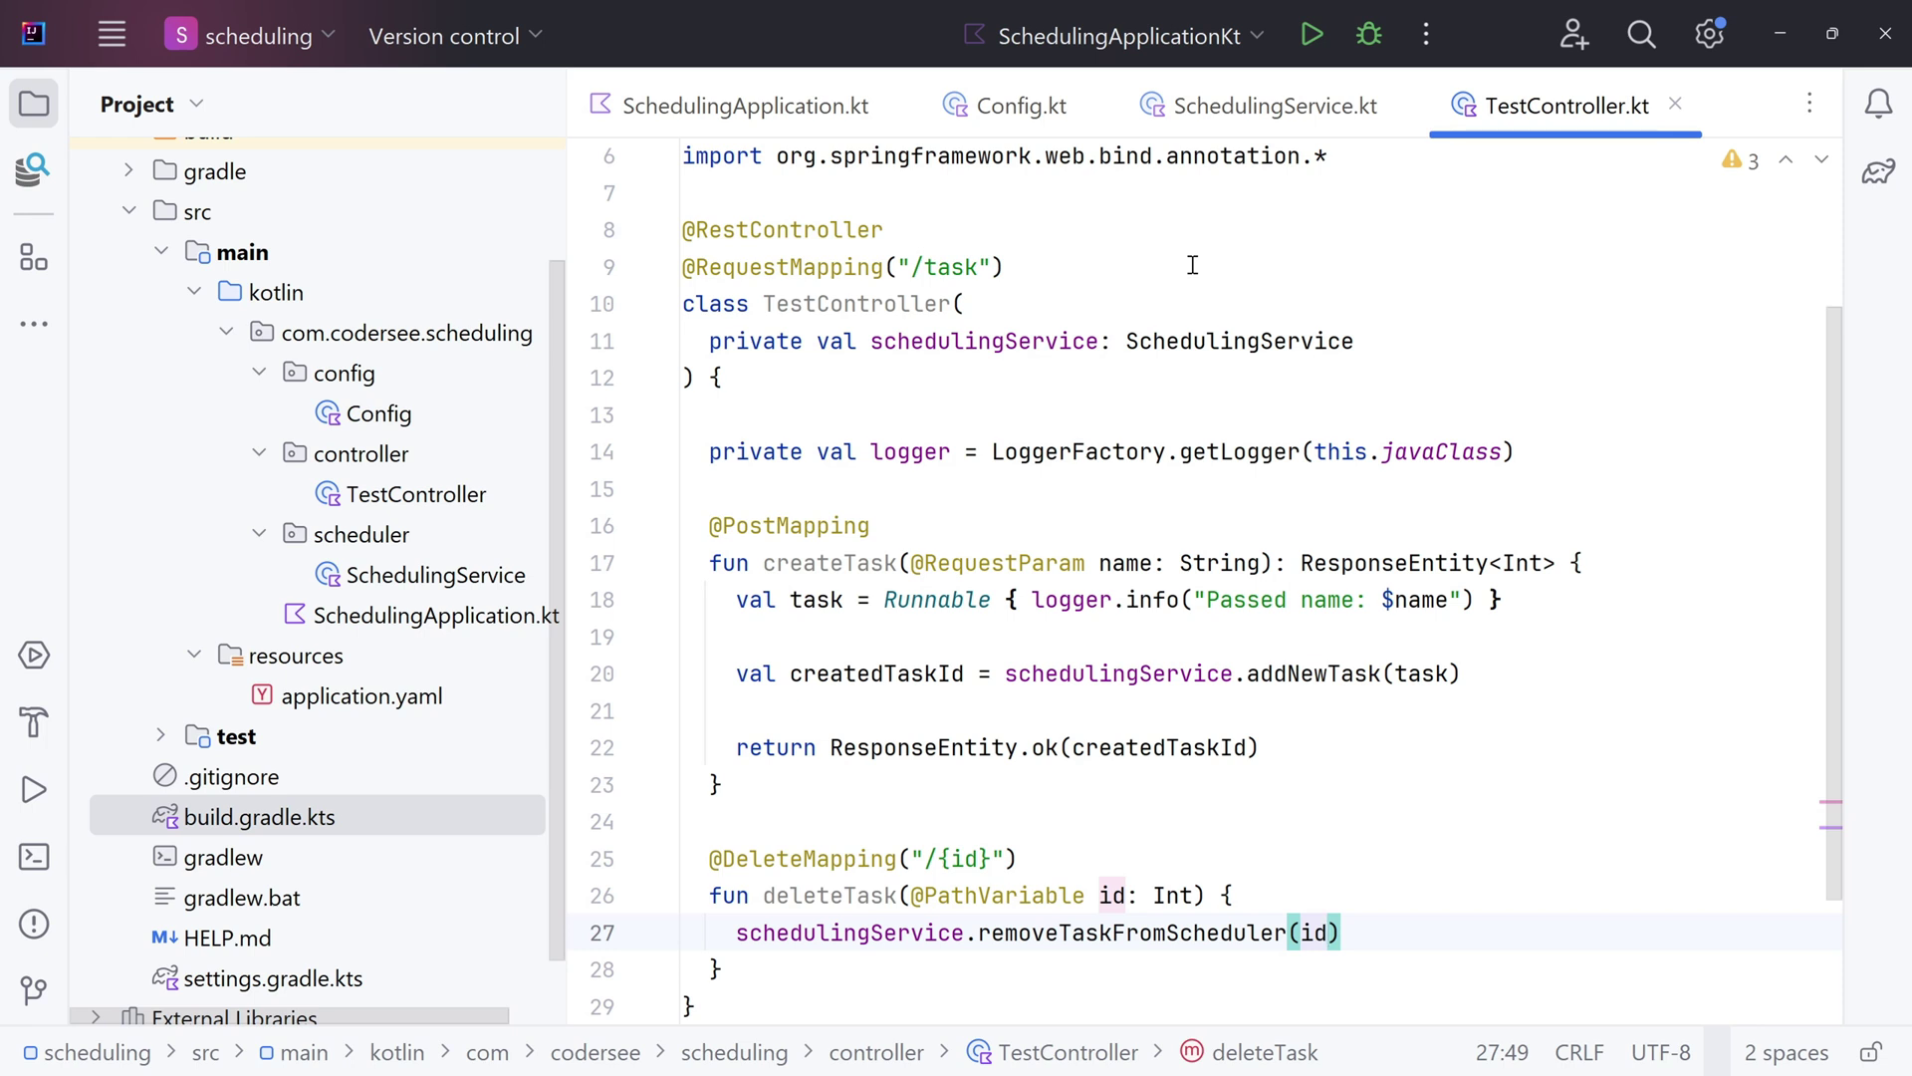
Step: Run the scheduling application, check the log shows Tomcat on port 8080, and switch to Postman
{"action": "left_click", "coordinate": [1312, 34]}
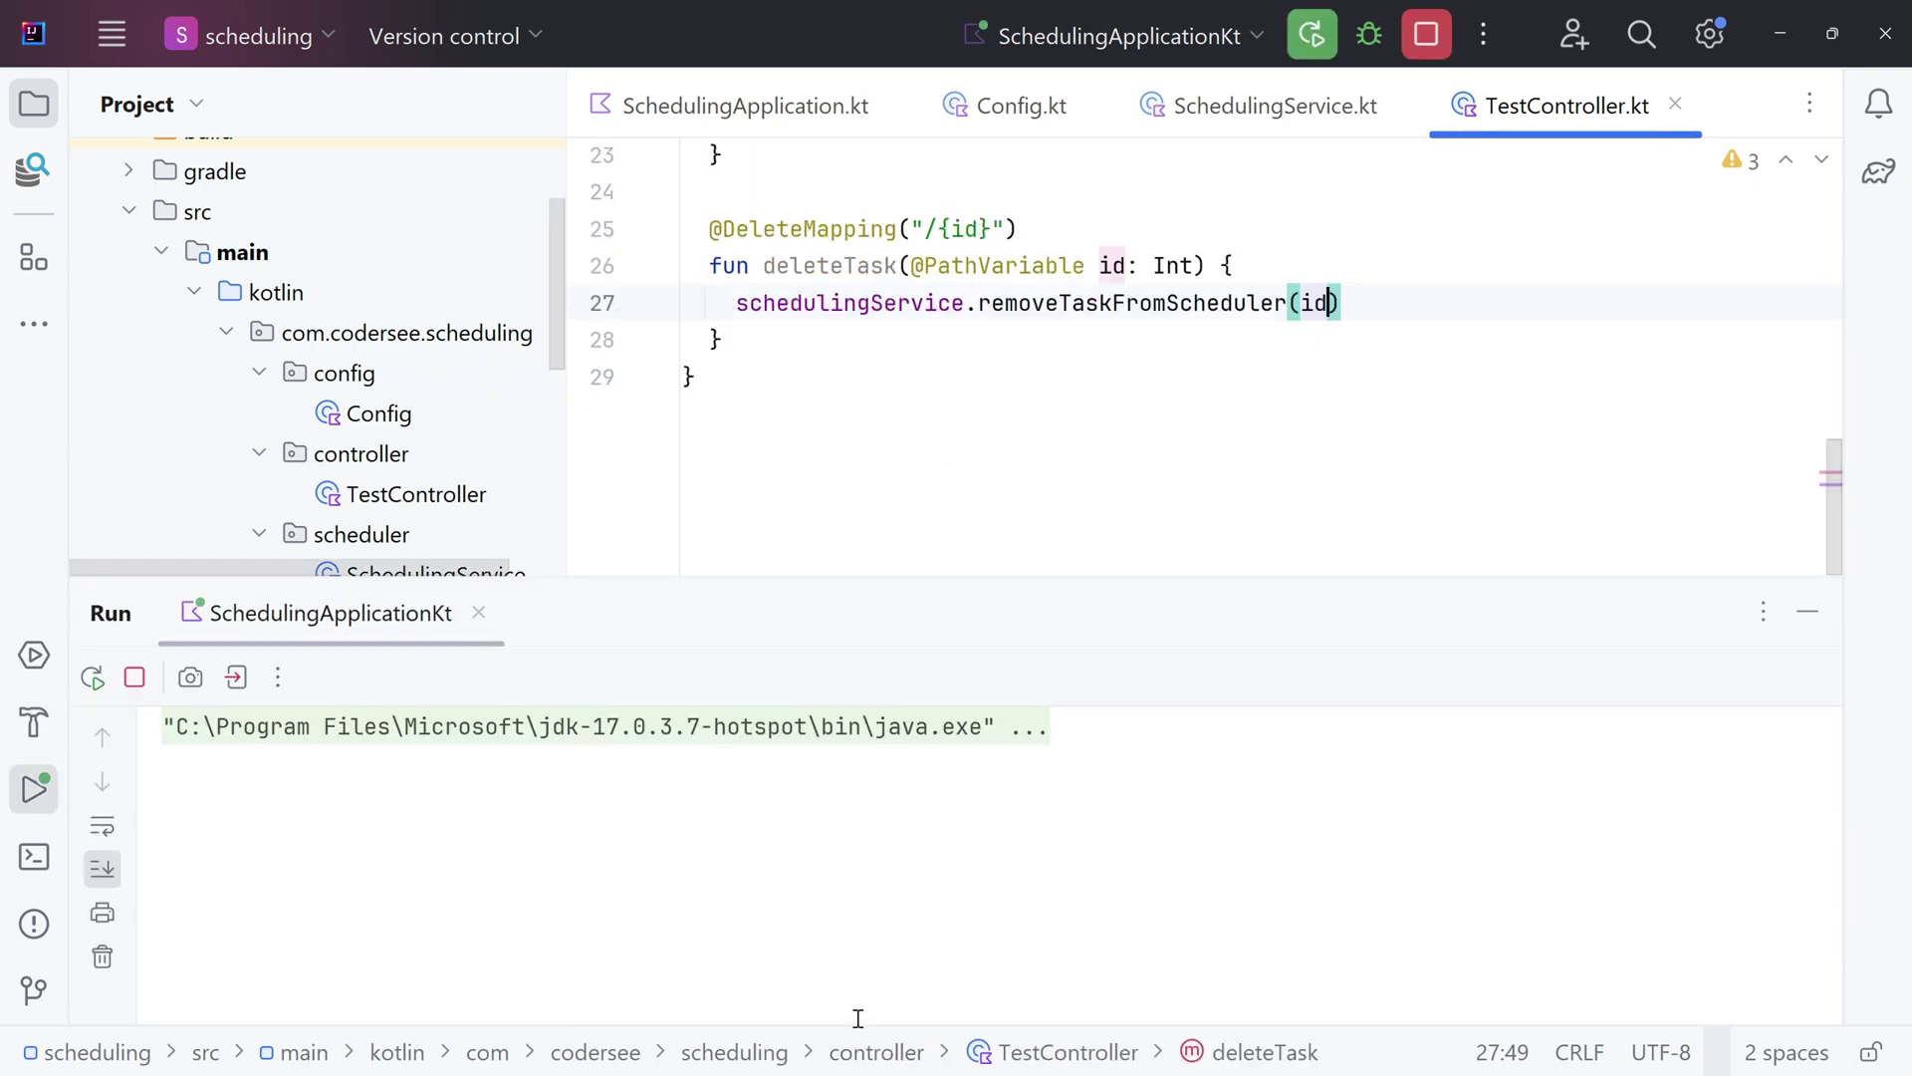
{"action": "left_click_drag", "start_coordinate": [1159, 583], "coordinate": [1163, 549]}
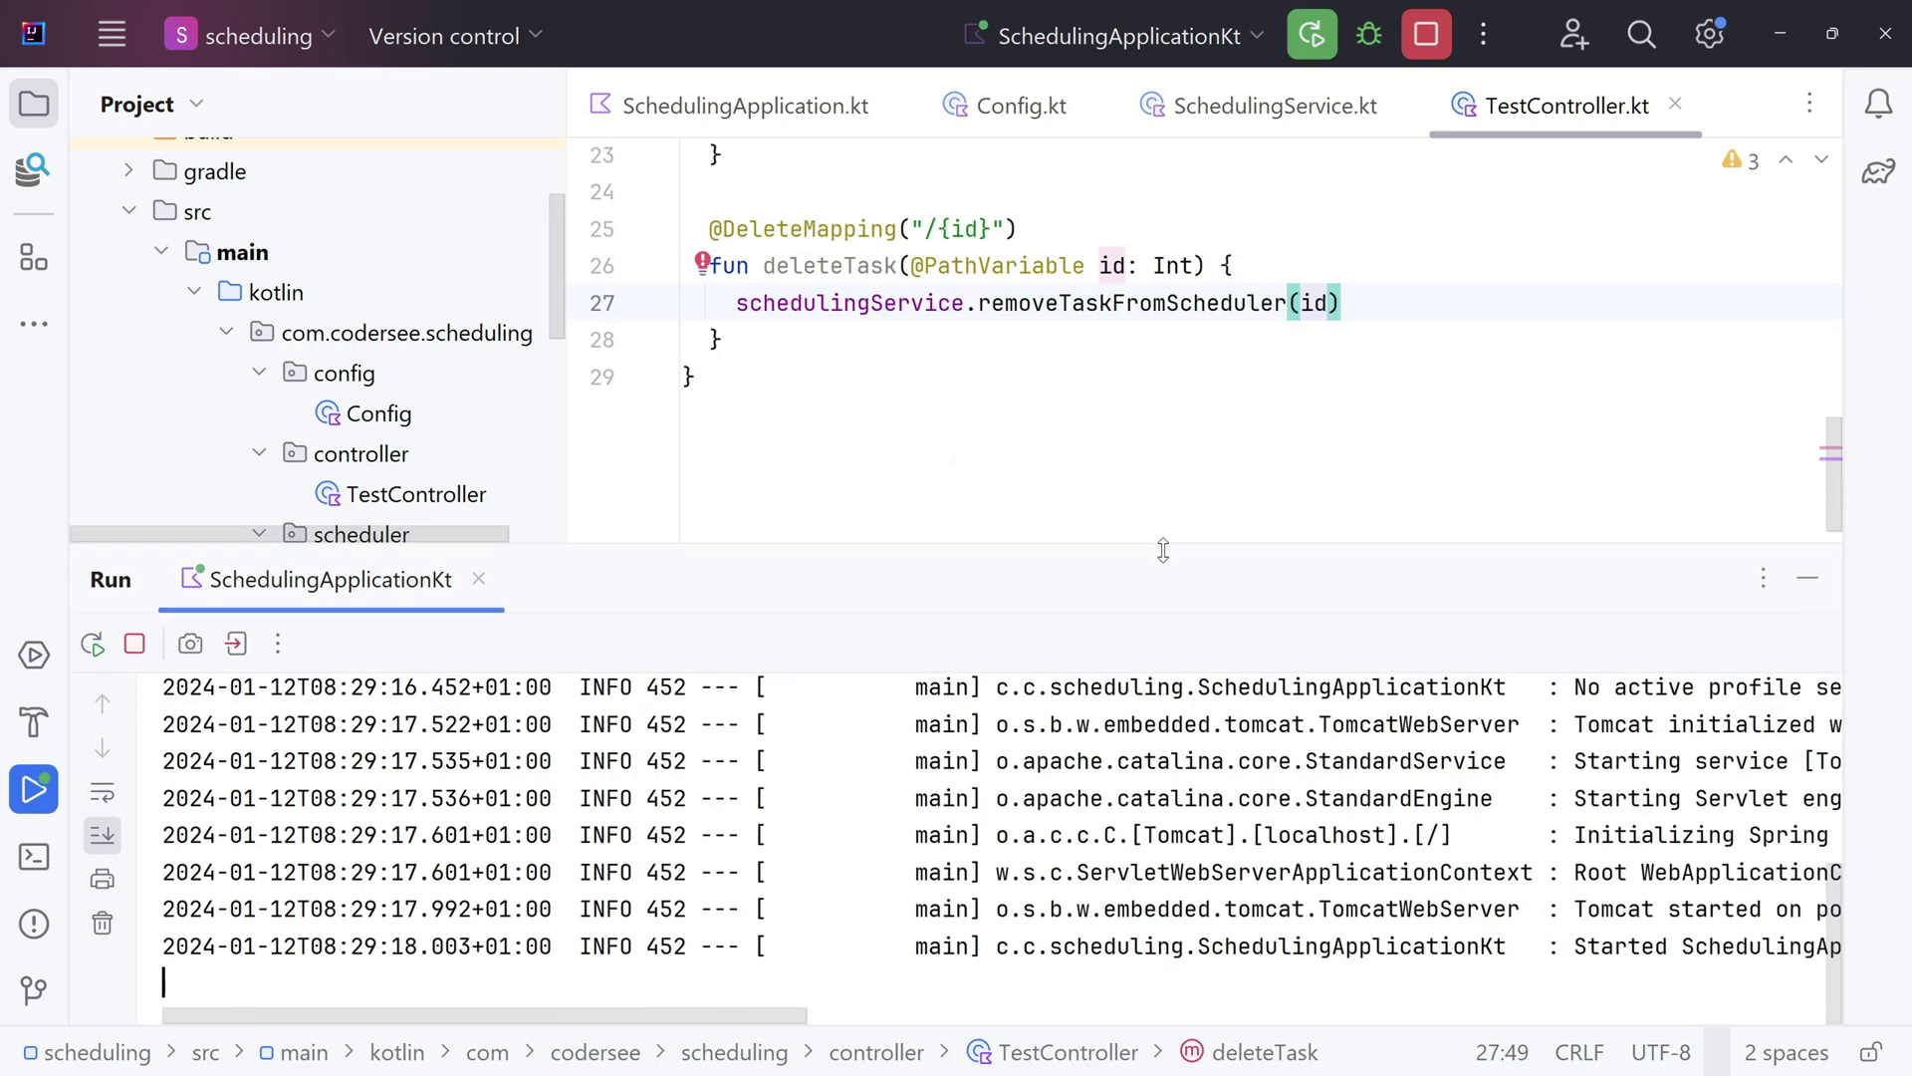
{"action": "left_click_drag", "start_coordinate": [653, 1016], "coordinate": [1028, 996]}
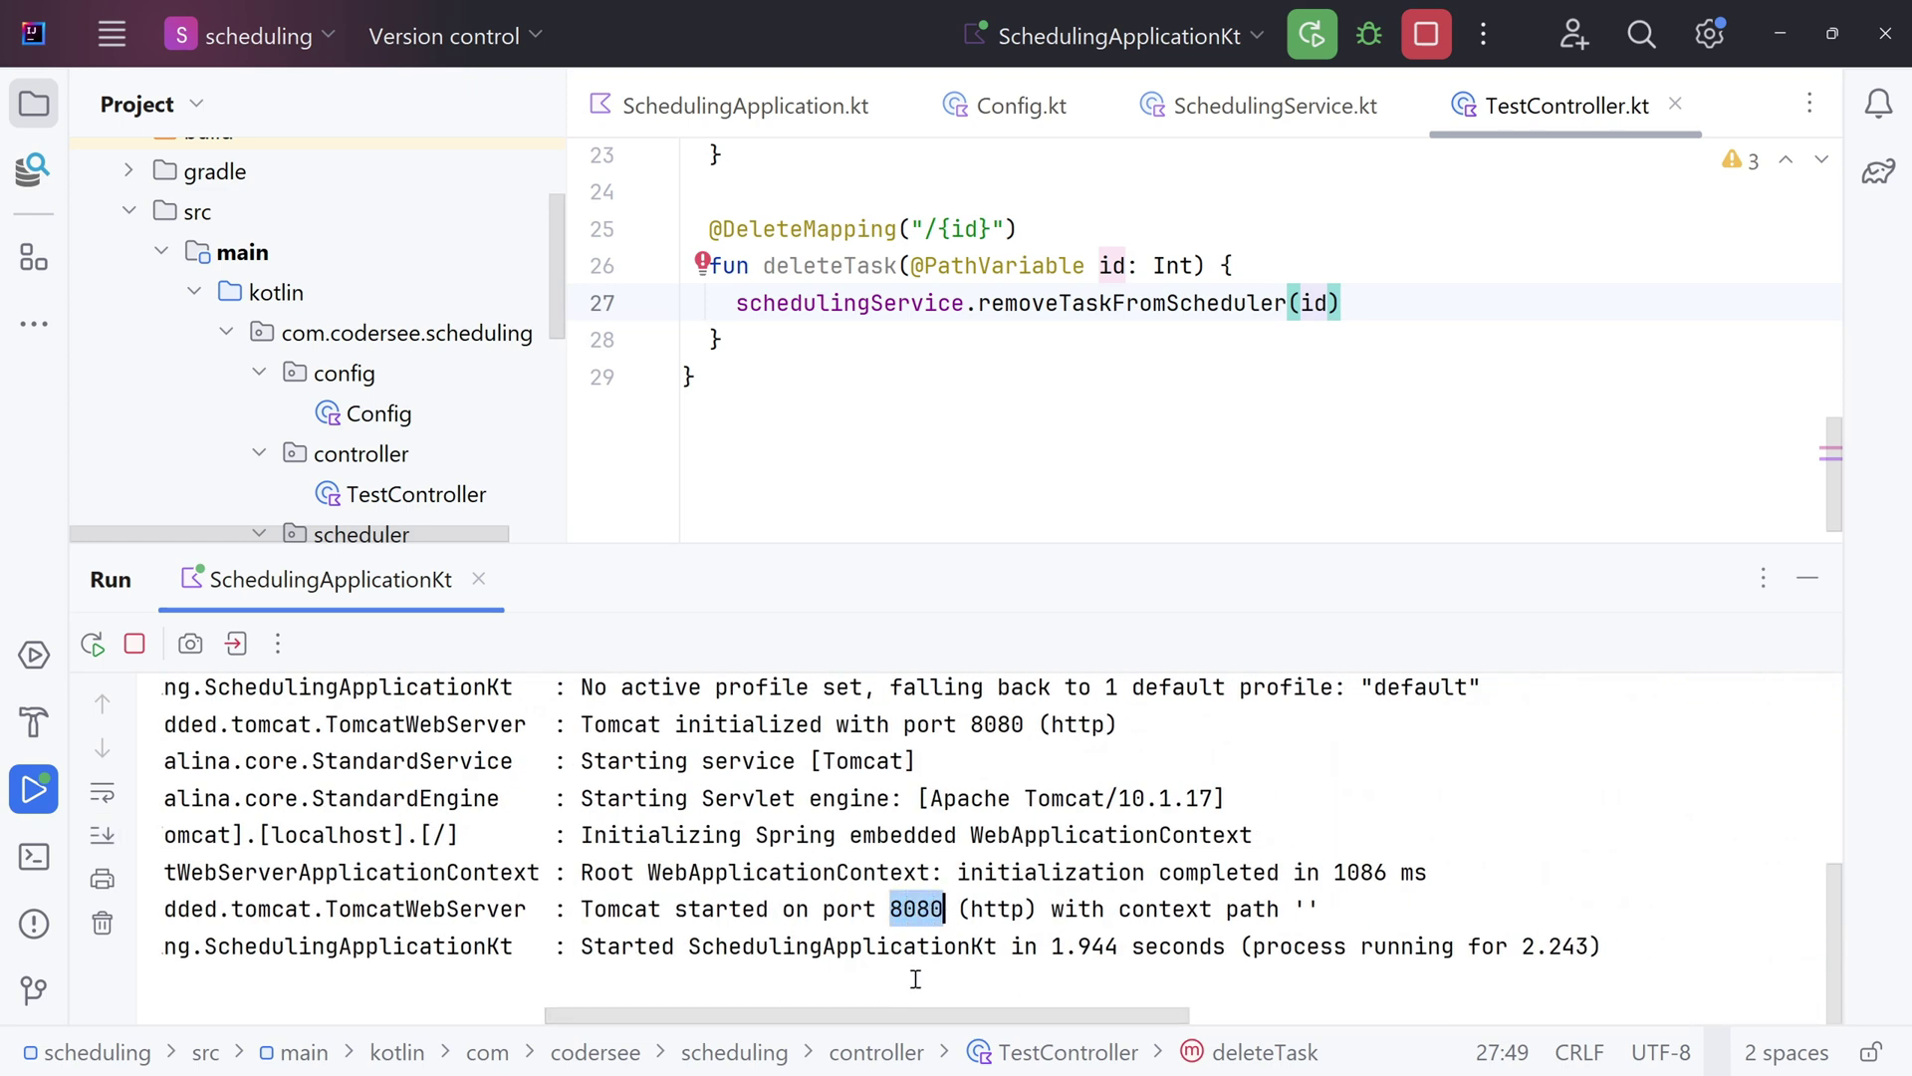
{"action": "left_click_drag", "start_coordinate": [910, 1020], "coordinate": [407, 1028]}
{"action": "left_click", "coordinate": [990, 229]}
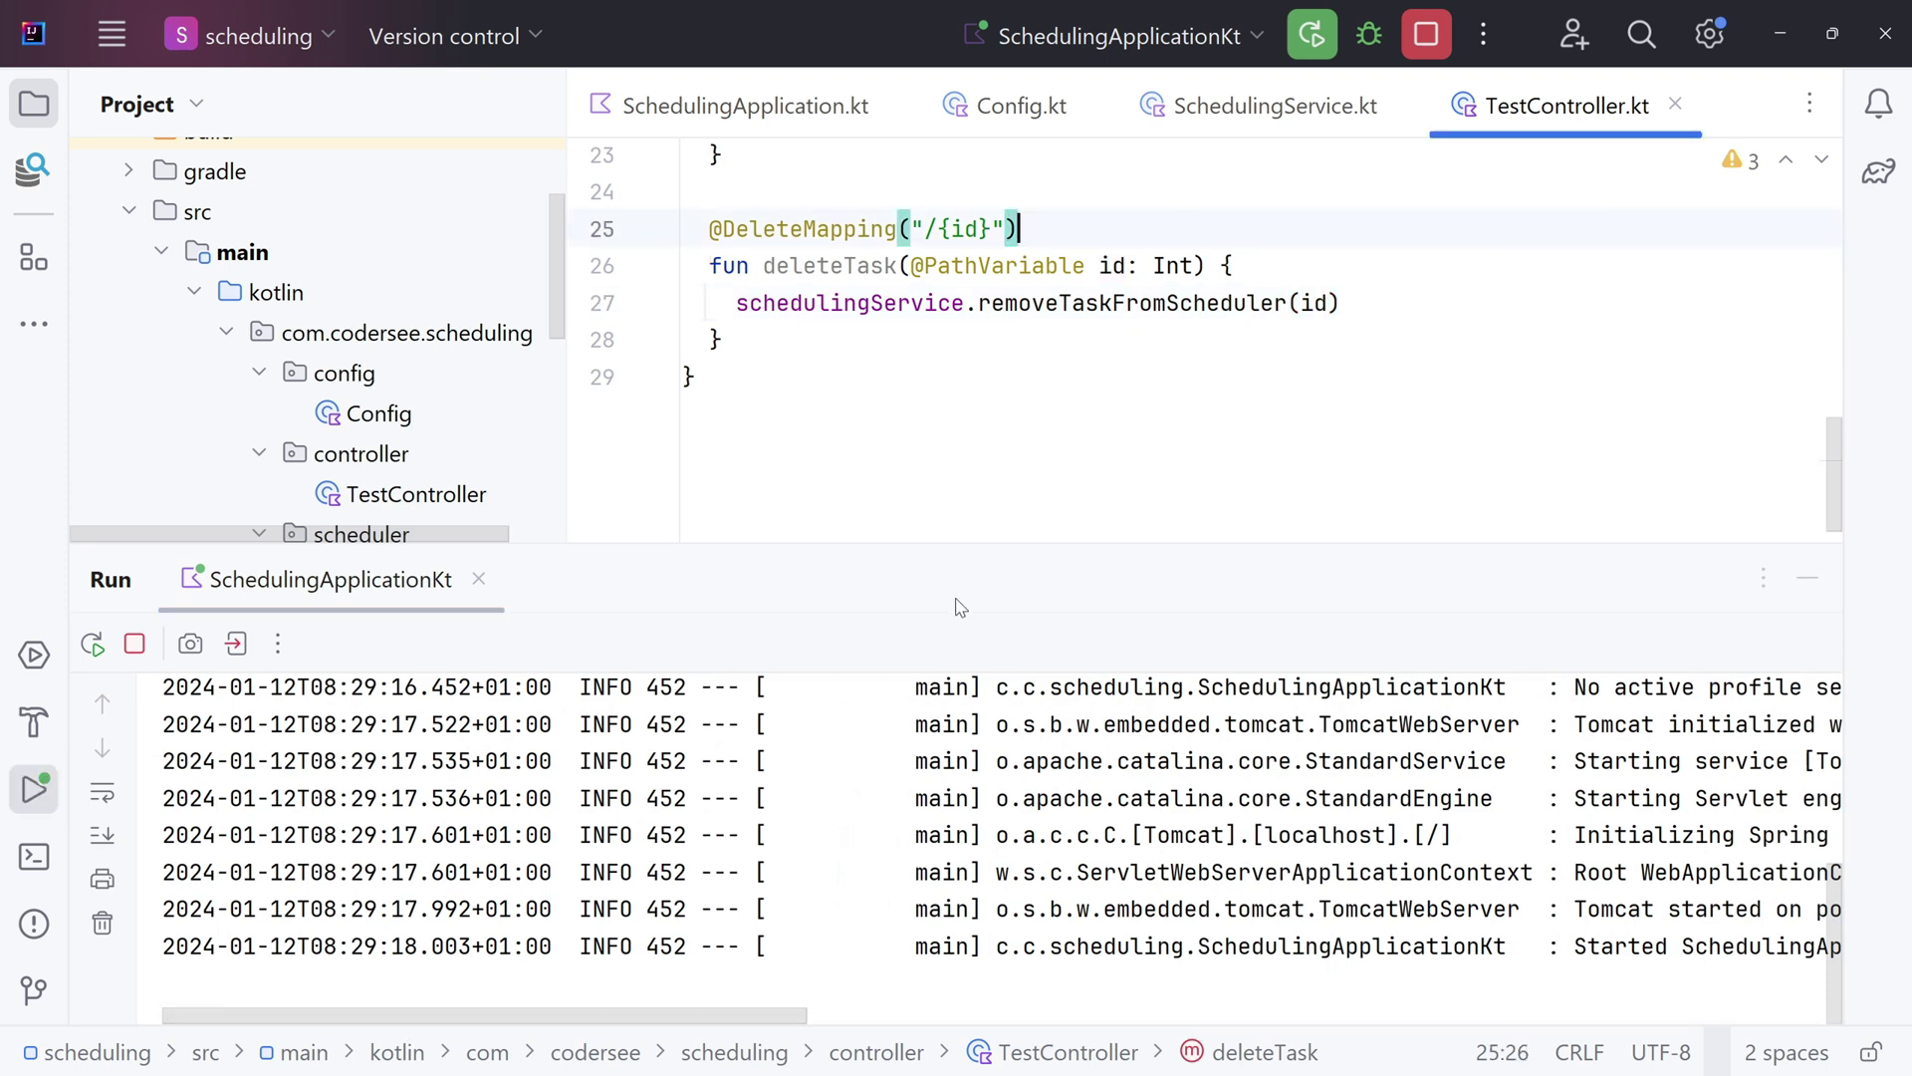
{"action": "left_click_drag", "start_coordinate": [991, 545], "coordinate": [968, 589]}
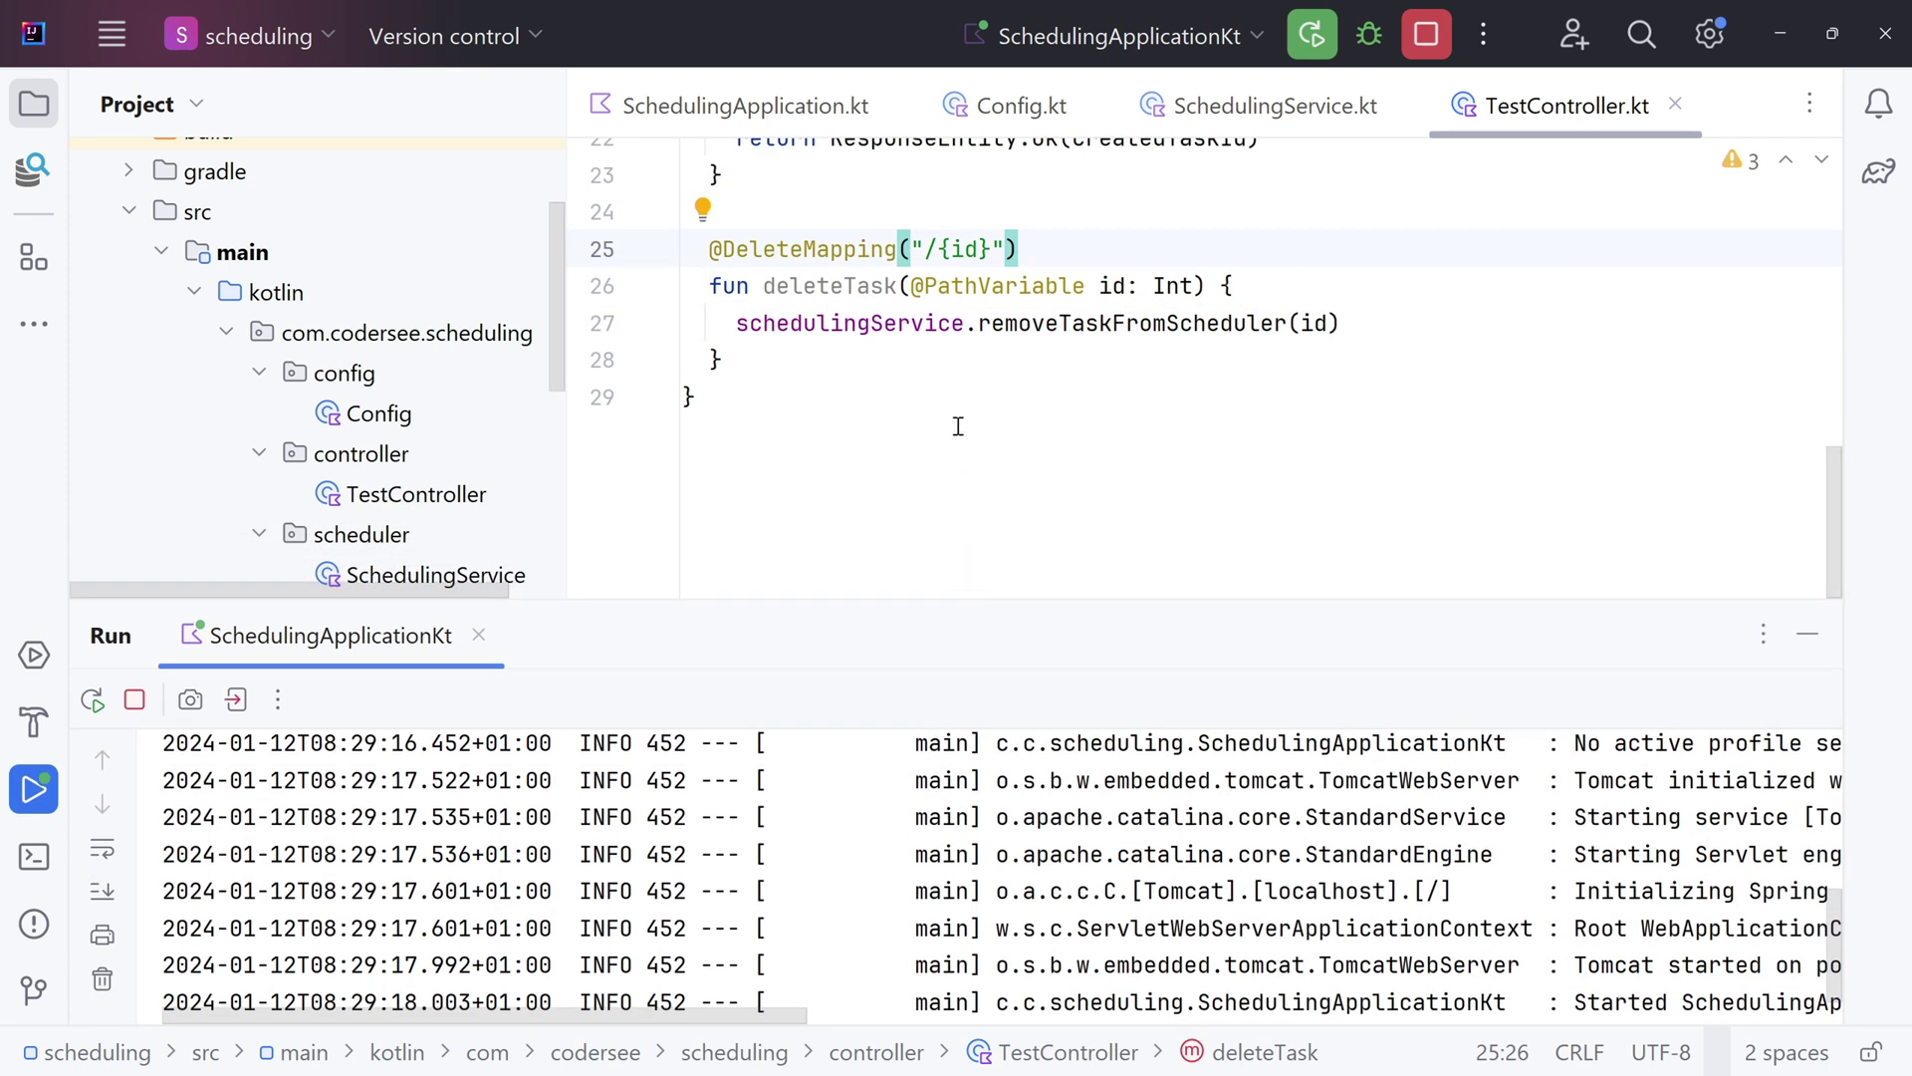
{"action": "left_click", "coordinate": [1339, 381]}
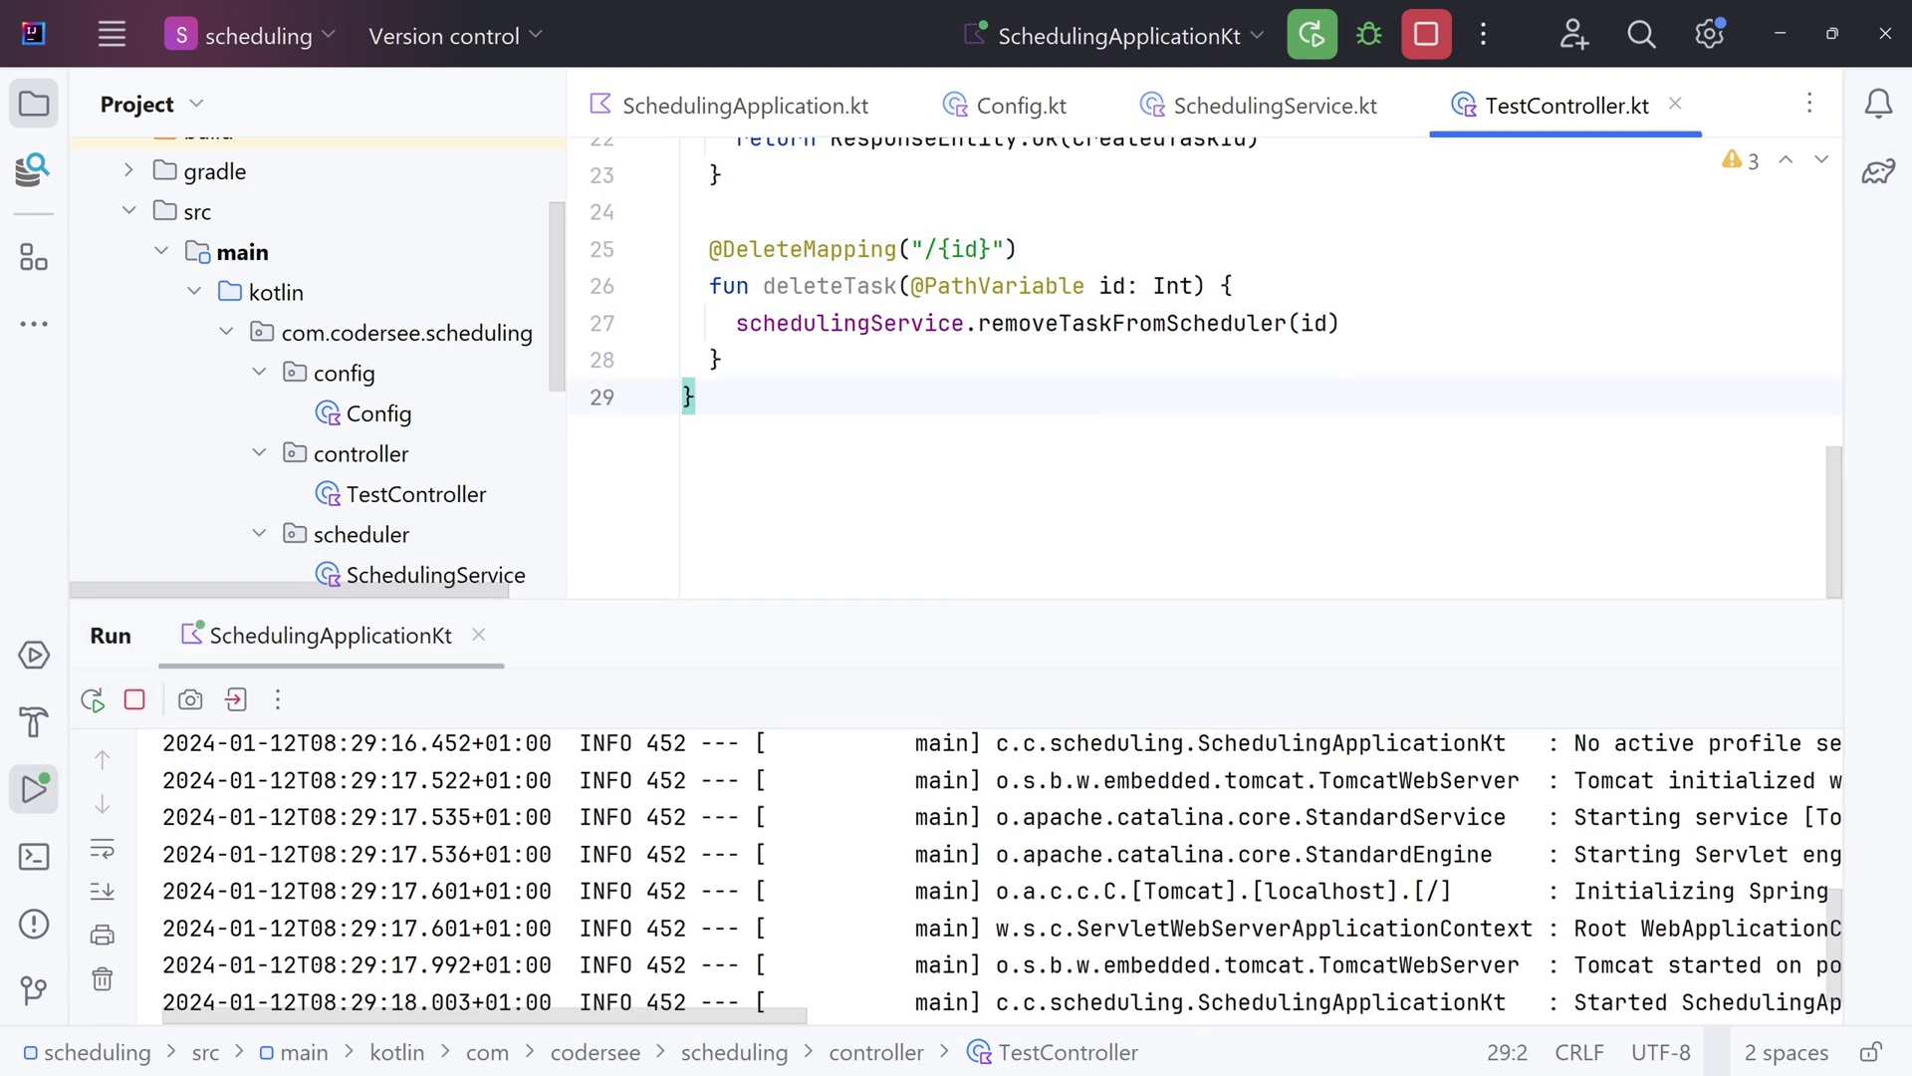
{"action": "key", "text": "alt+Tab"}
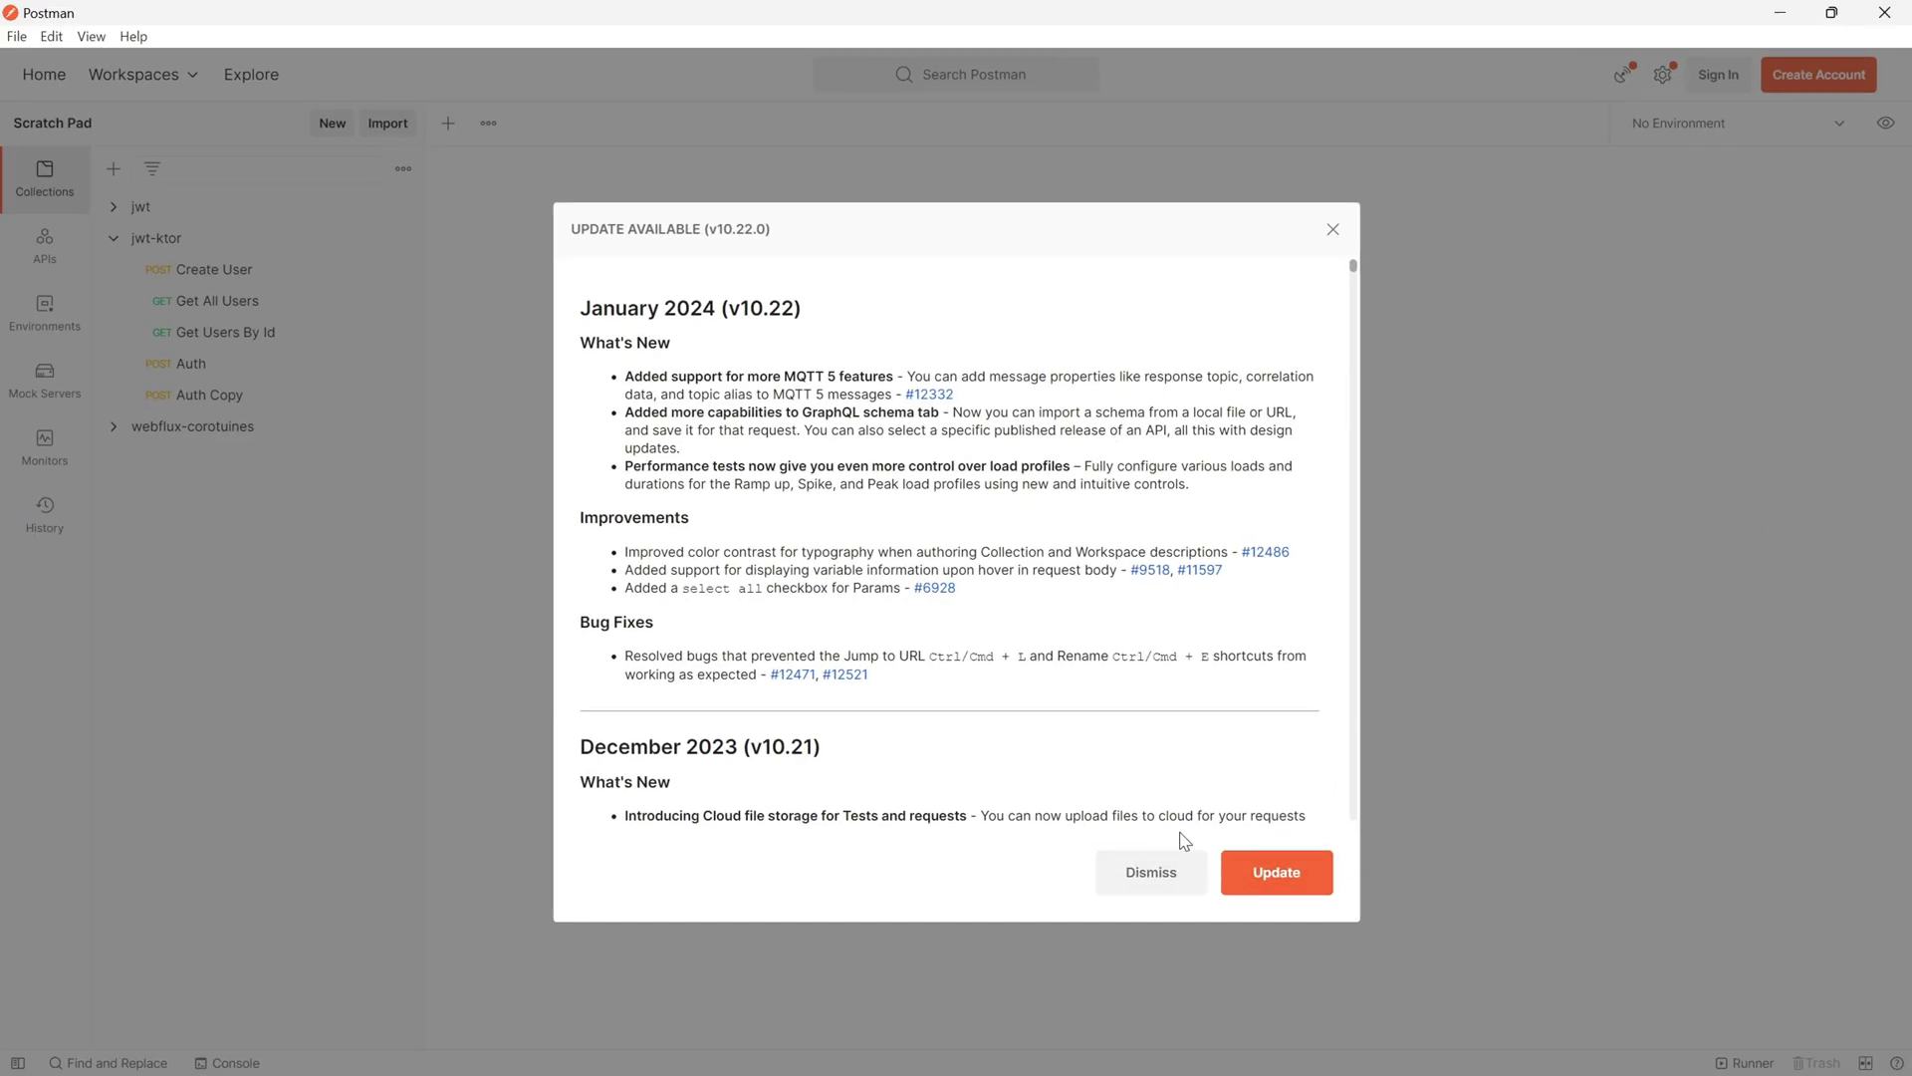
{"action": "left_click", "coordinate": [1148, 885]}
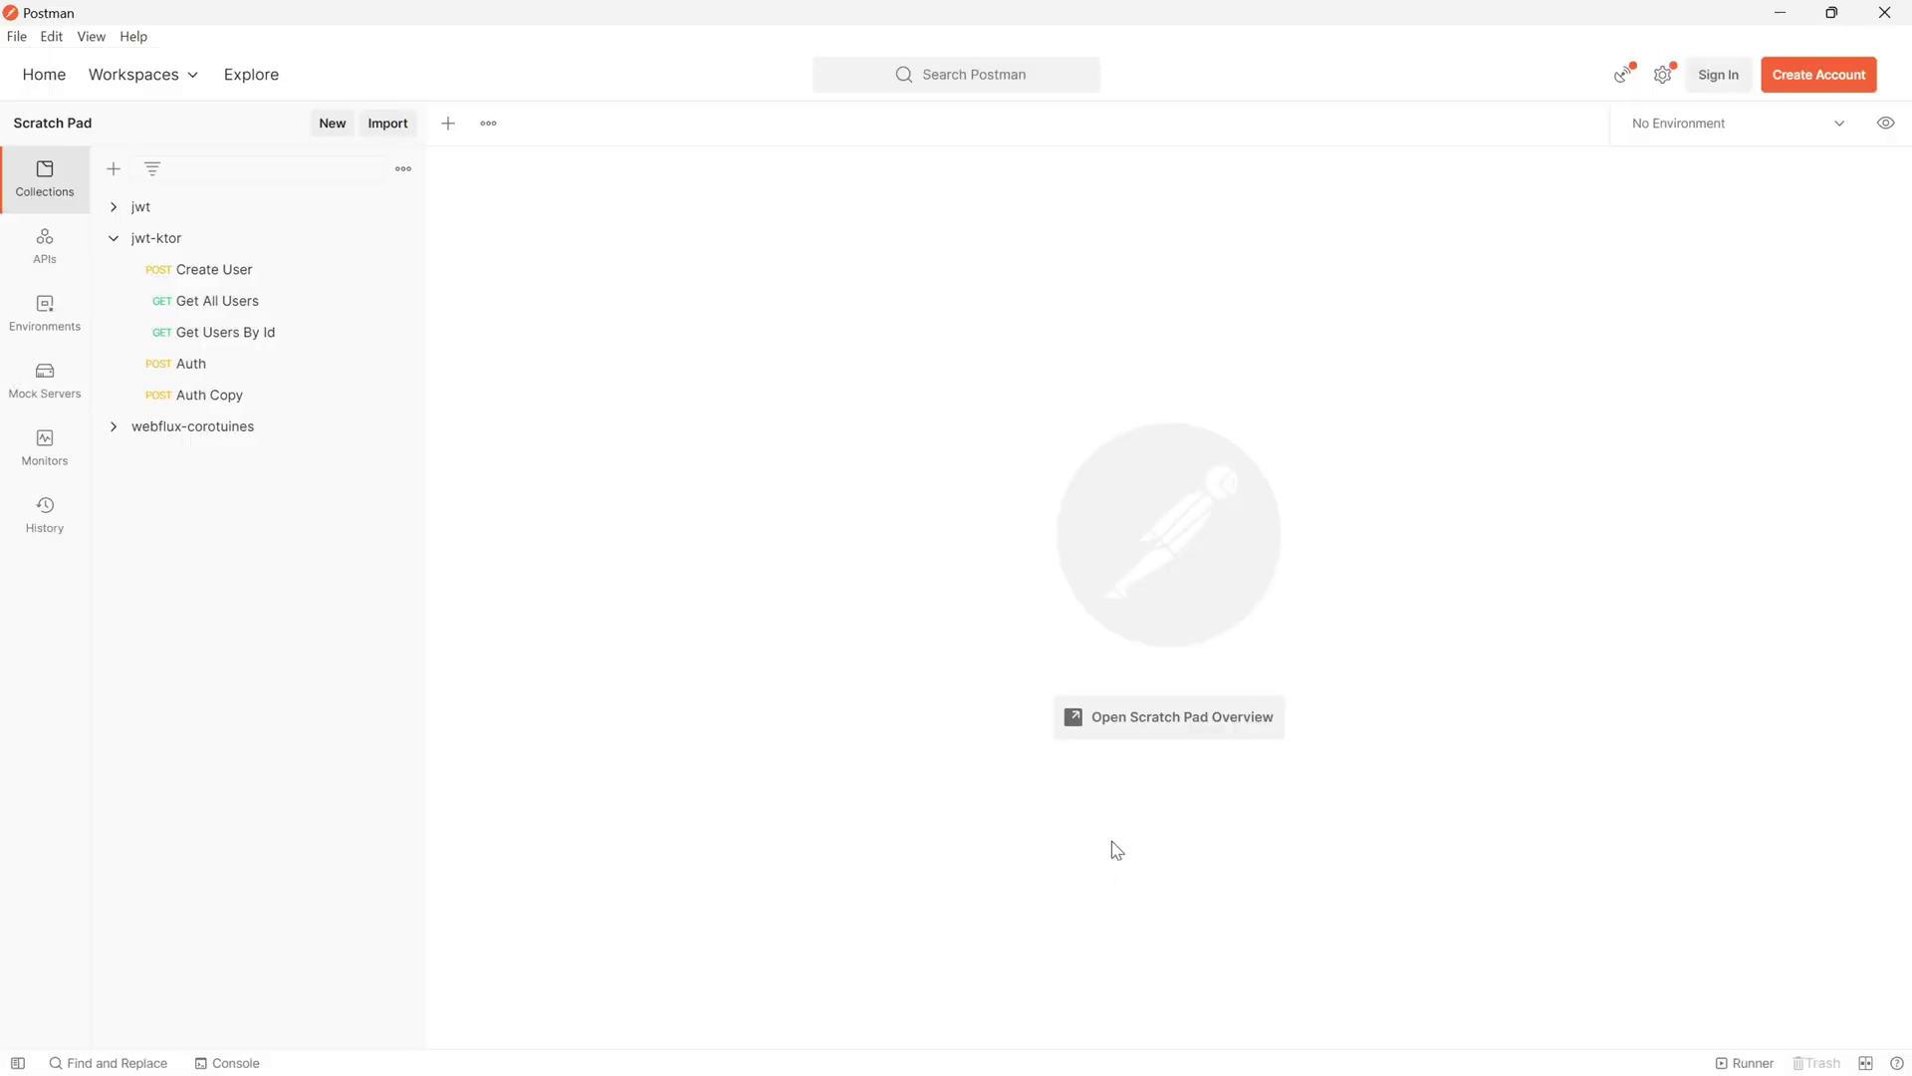
{"action": "left_click", "coordinate": [450, 126]}
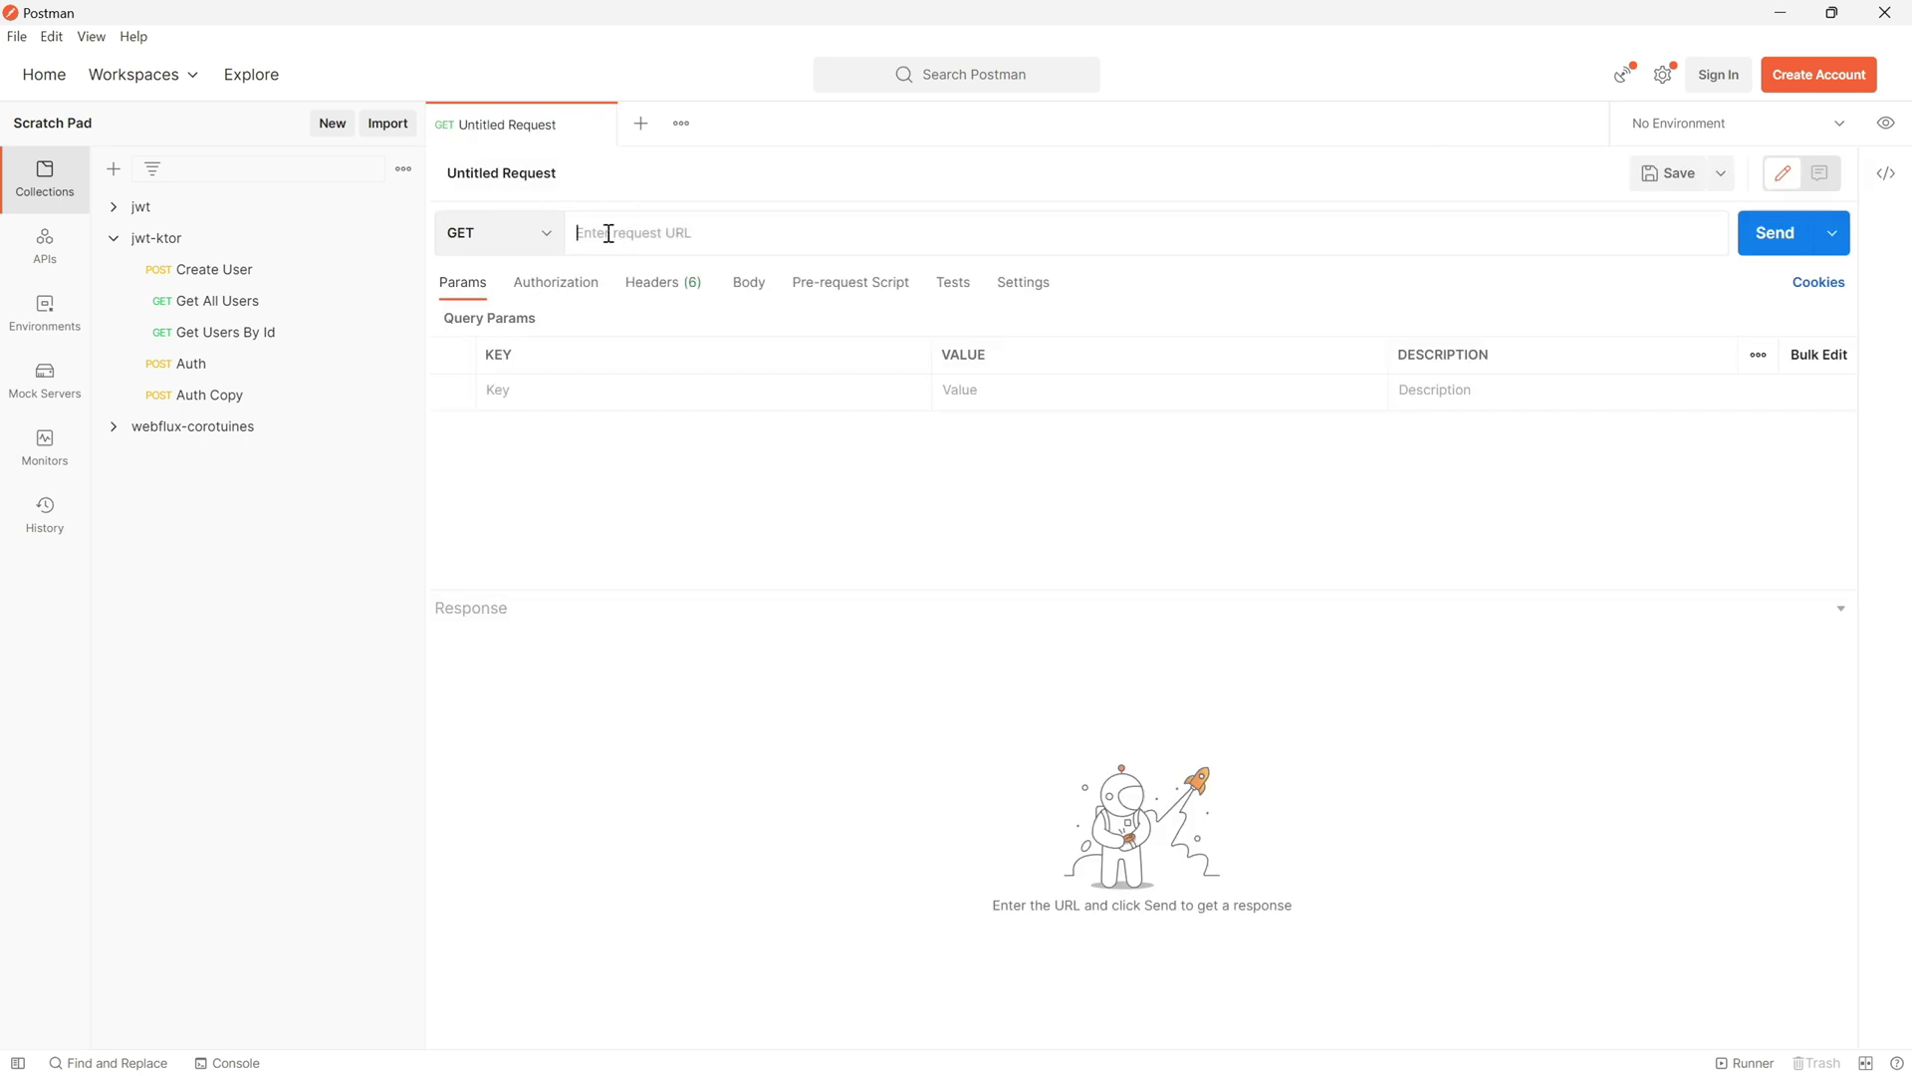
{"action": "left_click", "coordinate": [536, 248]}
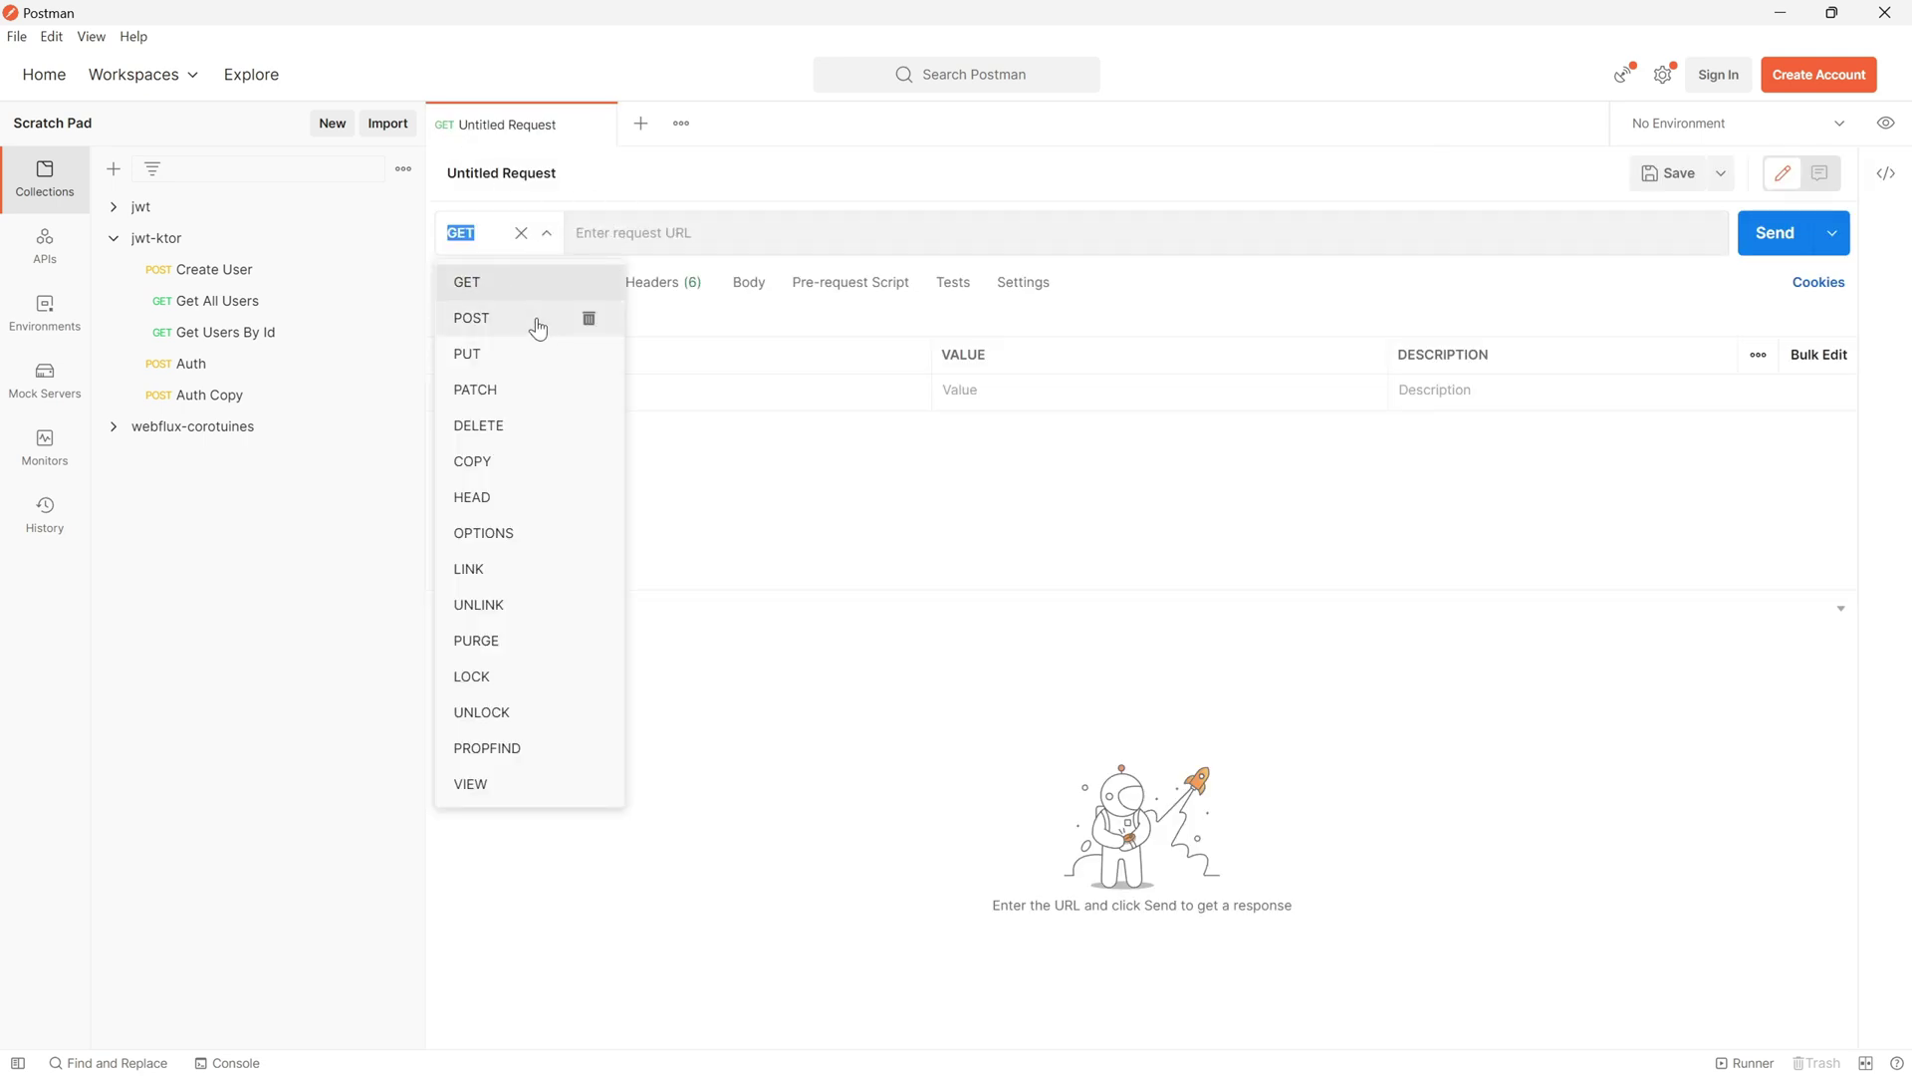
{"action": "left_click", "coordinate": [537, 318]}
{"action": "left_click", "coordinate": [645, 236]}
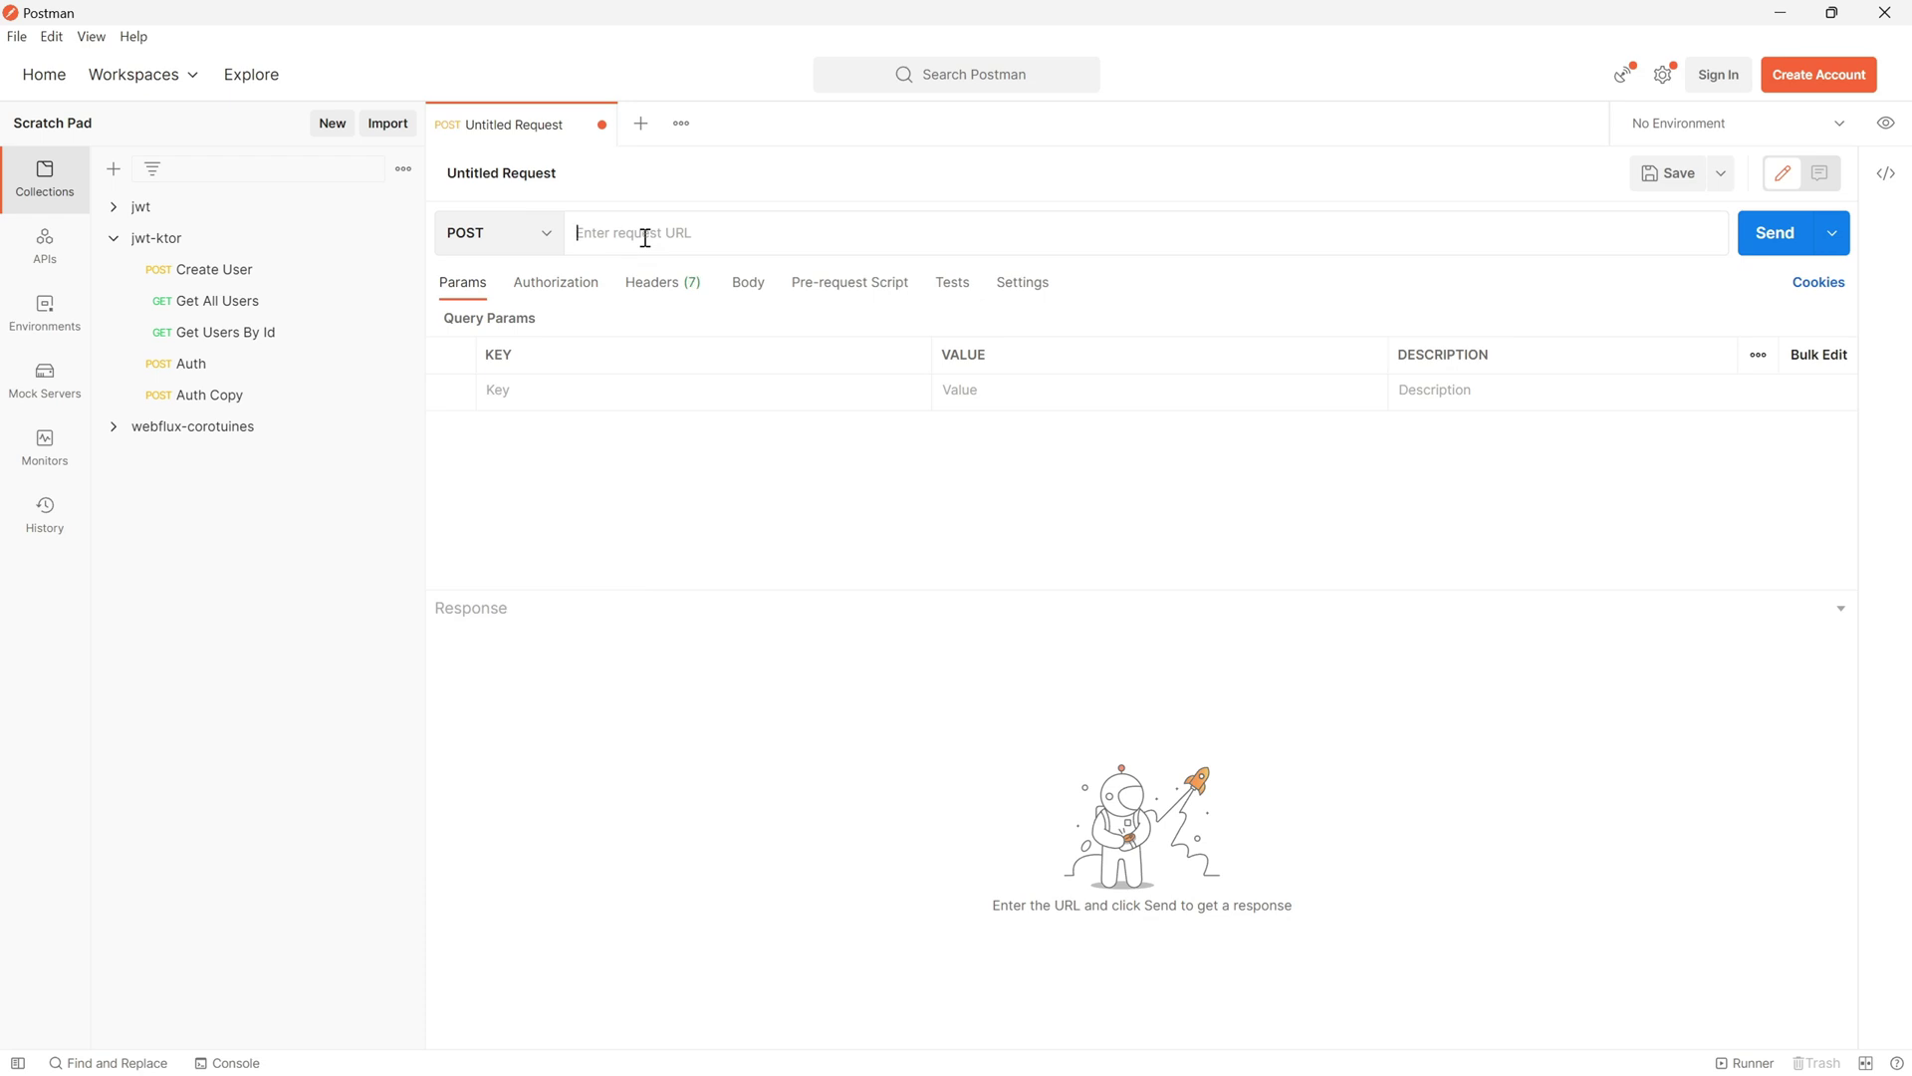
{"action": "type", "text": "htttp"}
{"action": "key", "text": "BackSpace"}
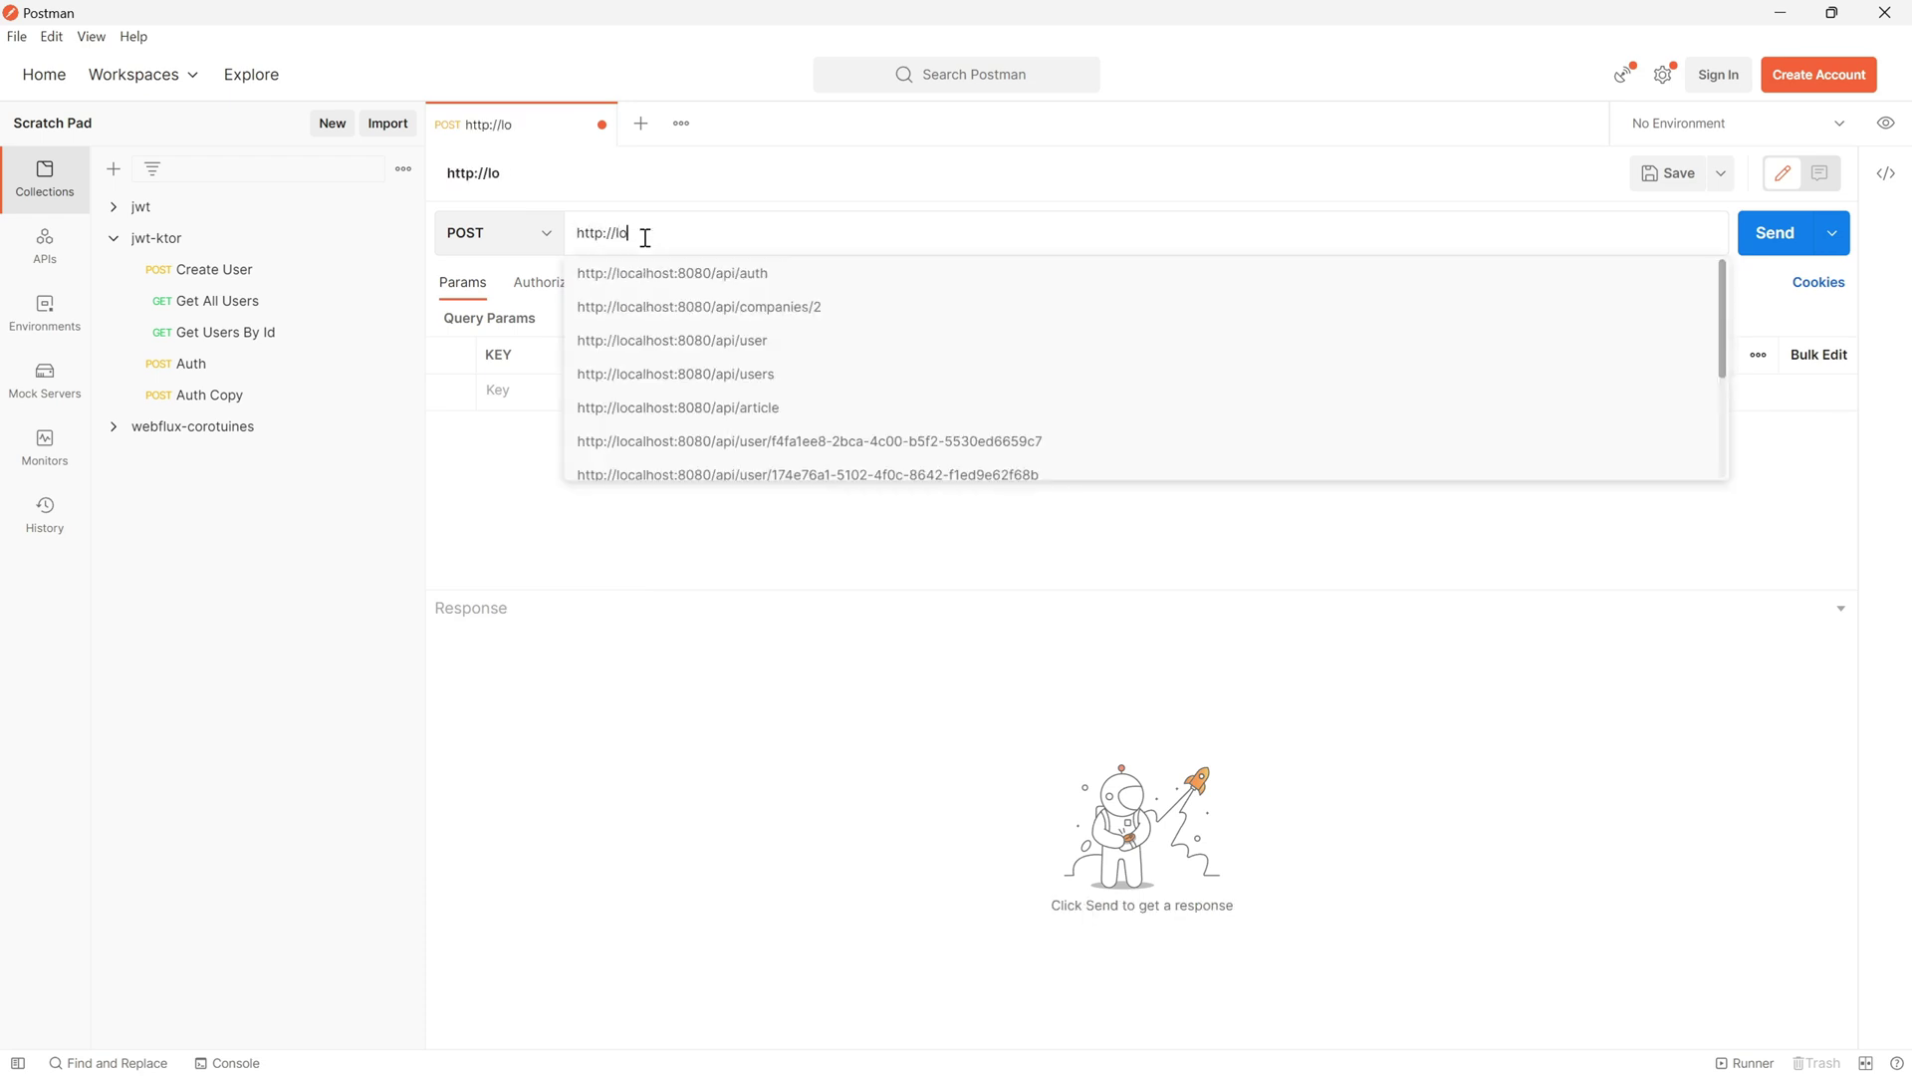
{"action": "type", "text": "hos"}
{"action": "type", "text": "809"}
{"action": "key", "text": "BackSpace"}
{"action": "type", "text": "80"}
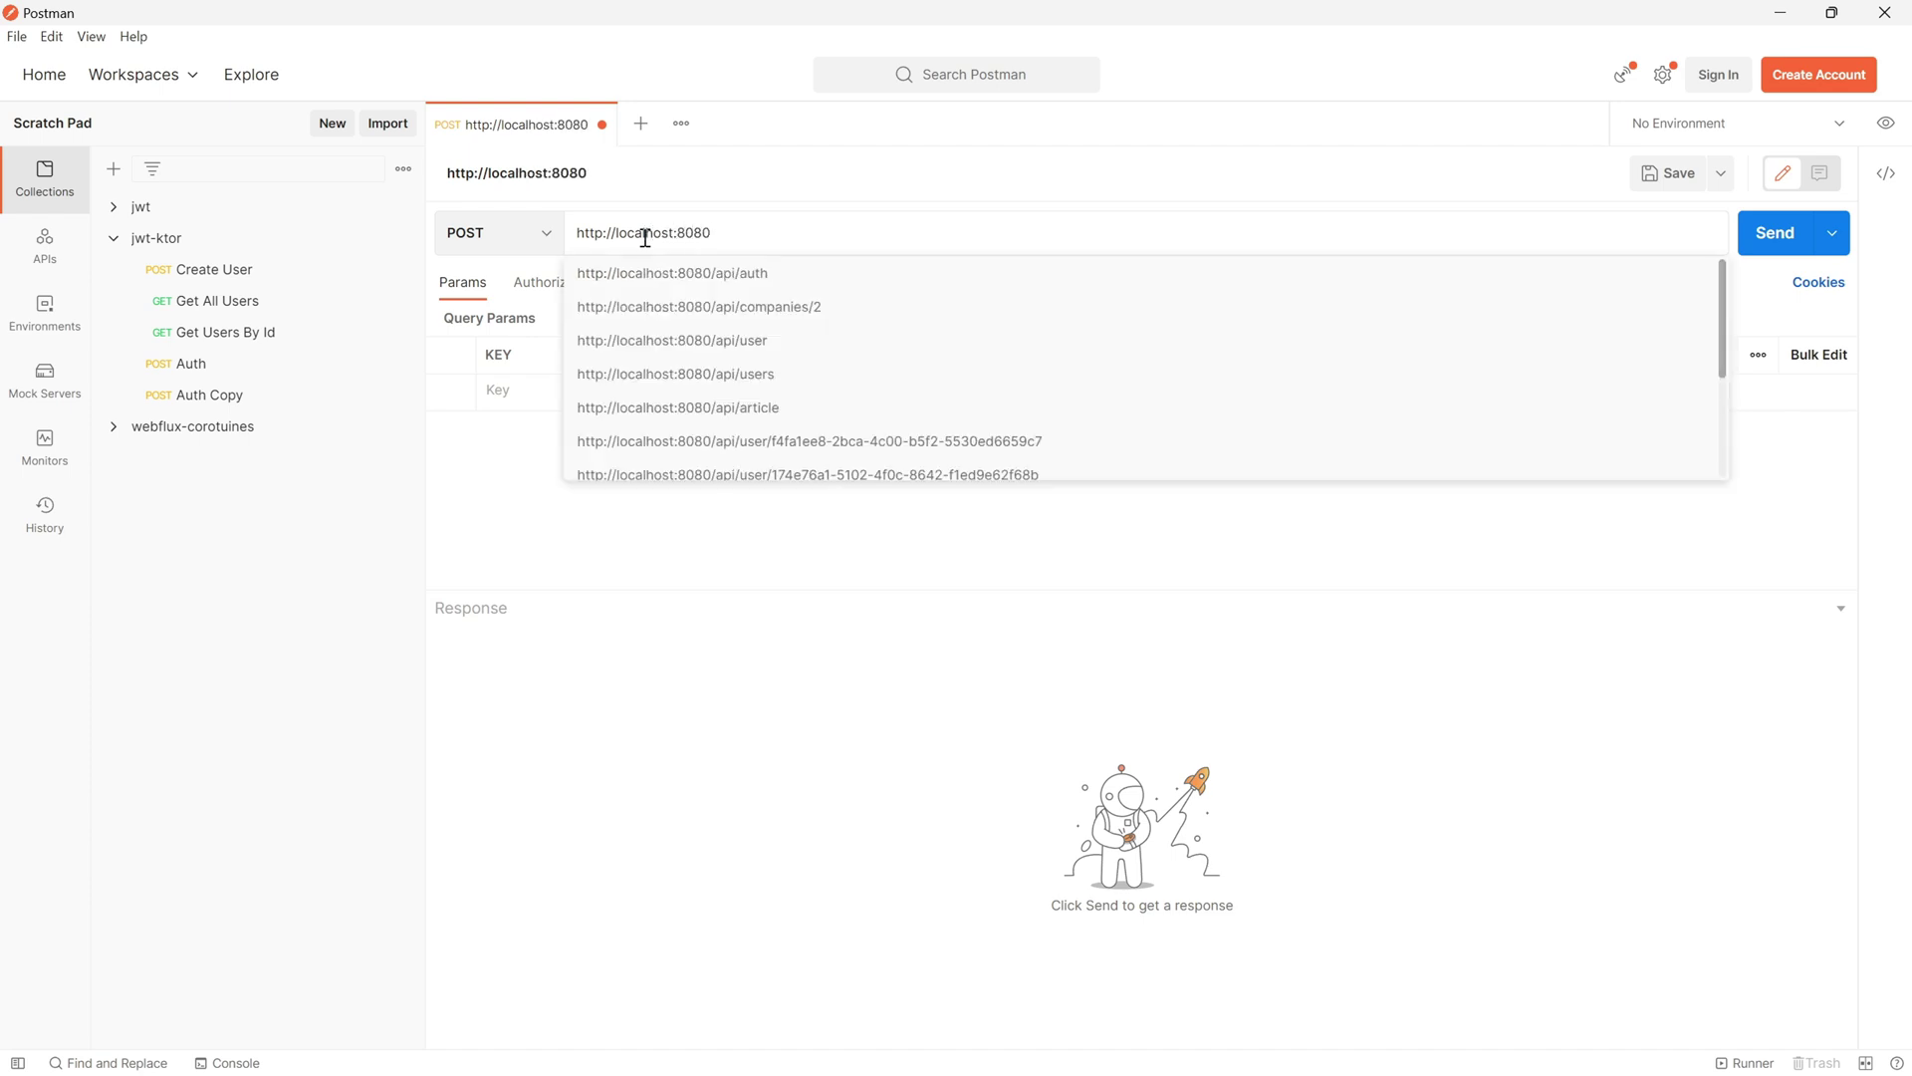
{"action": "type", "text": "task"}
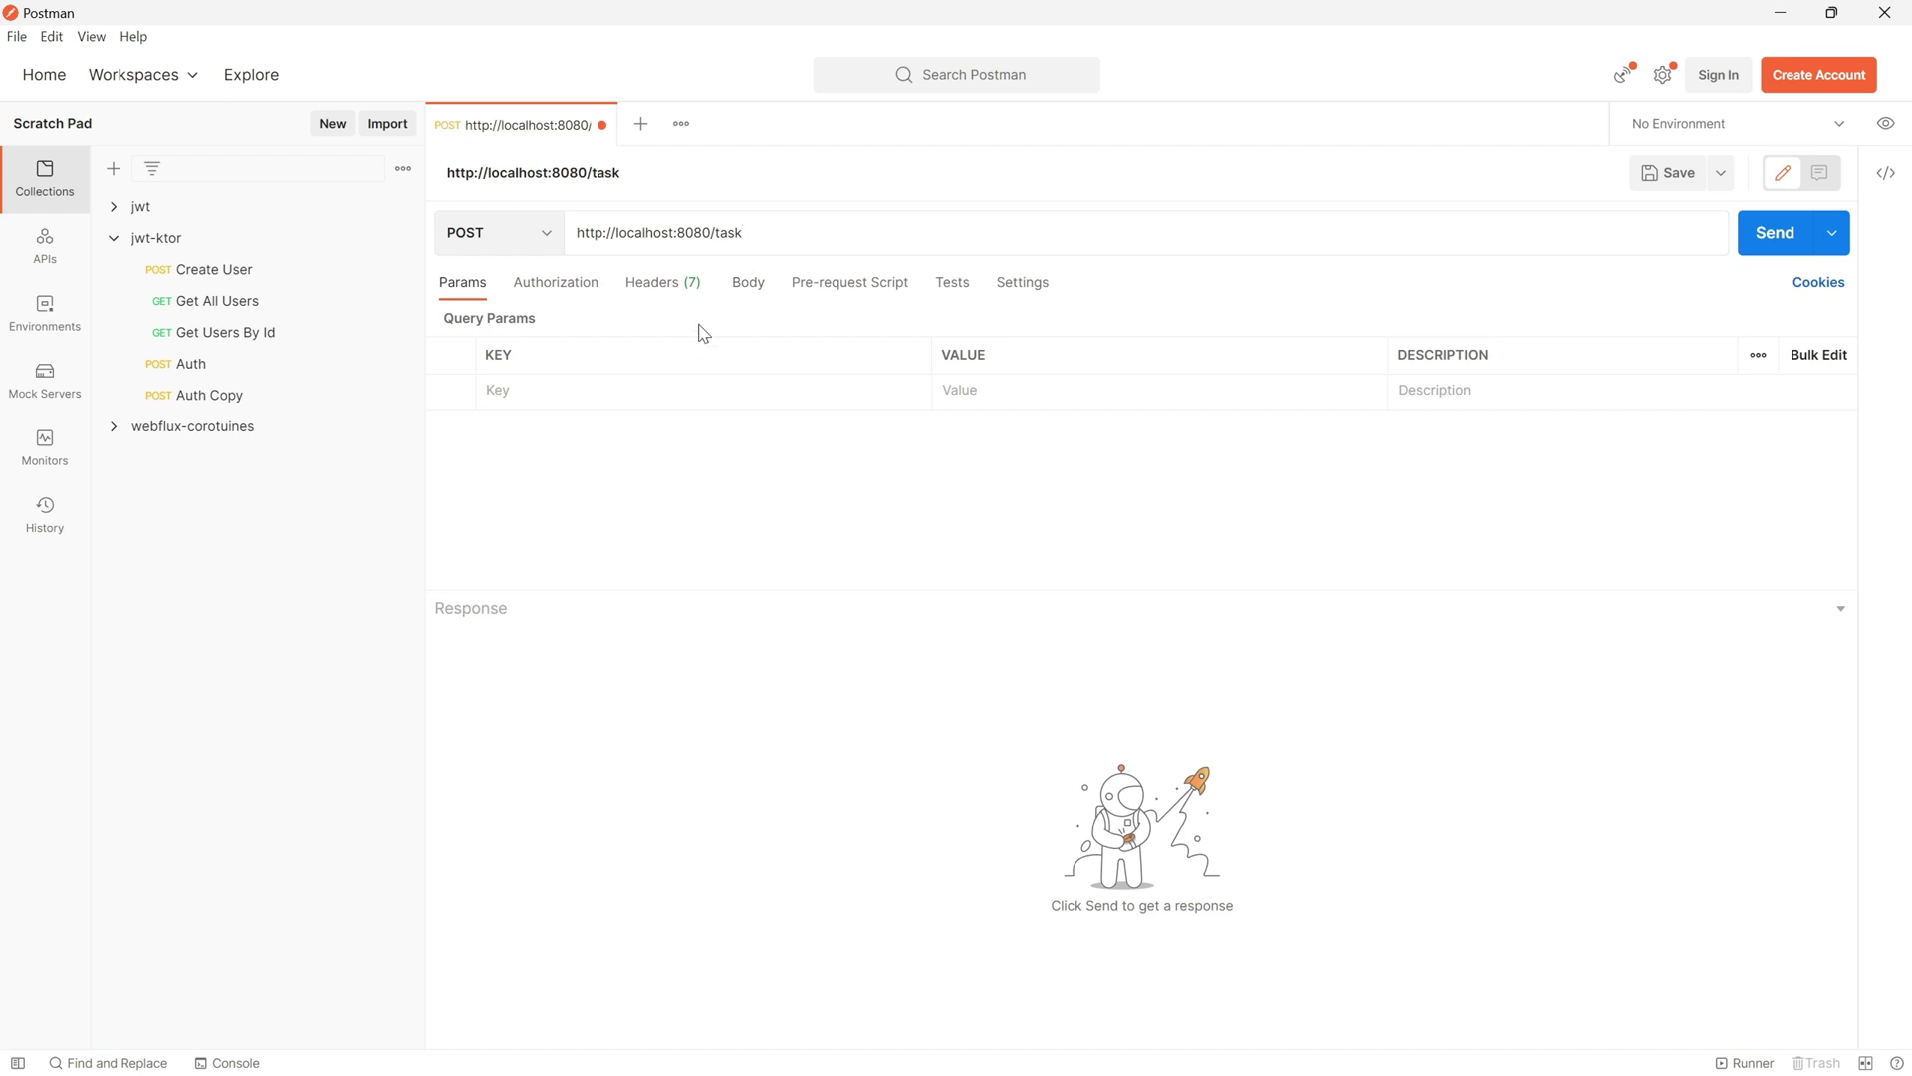
{"action": "type", "text": "?name"}
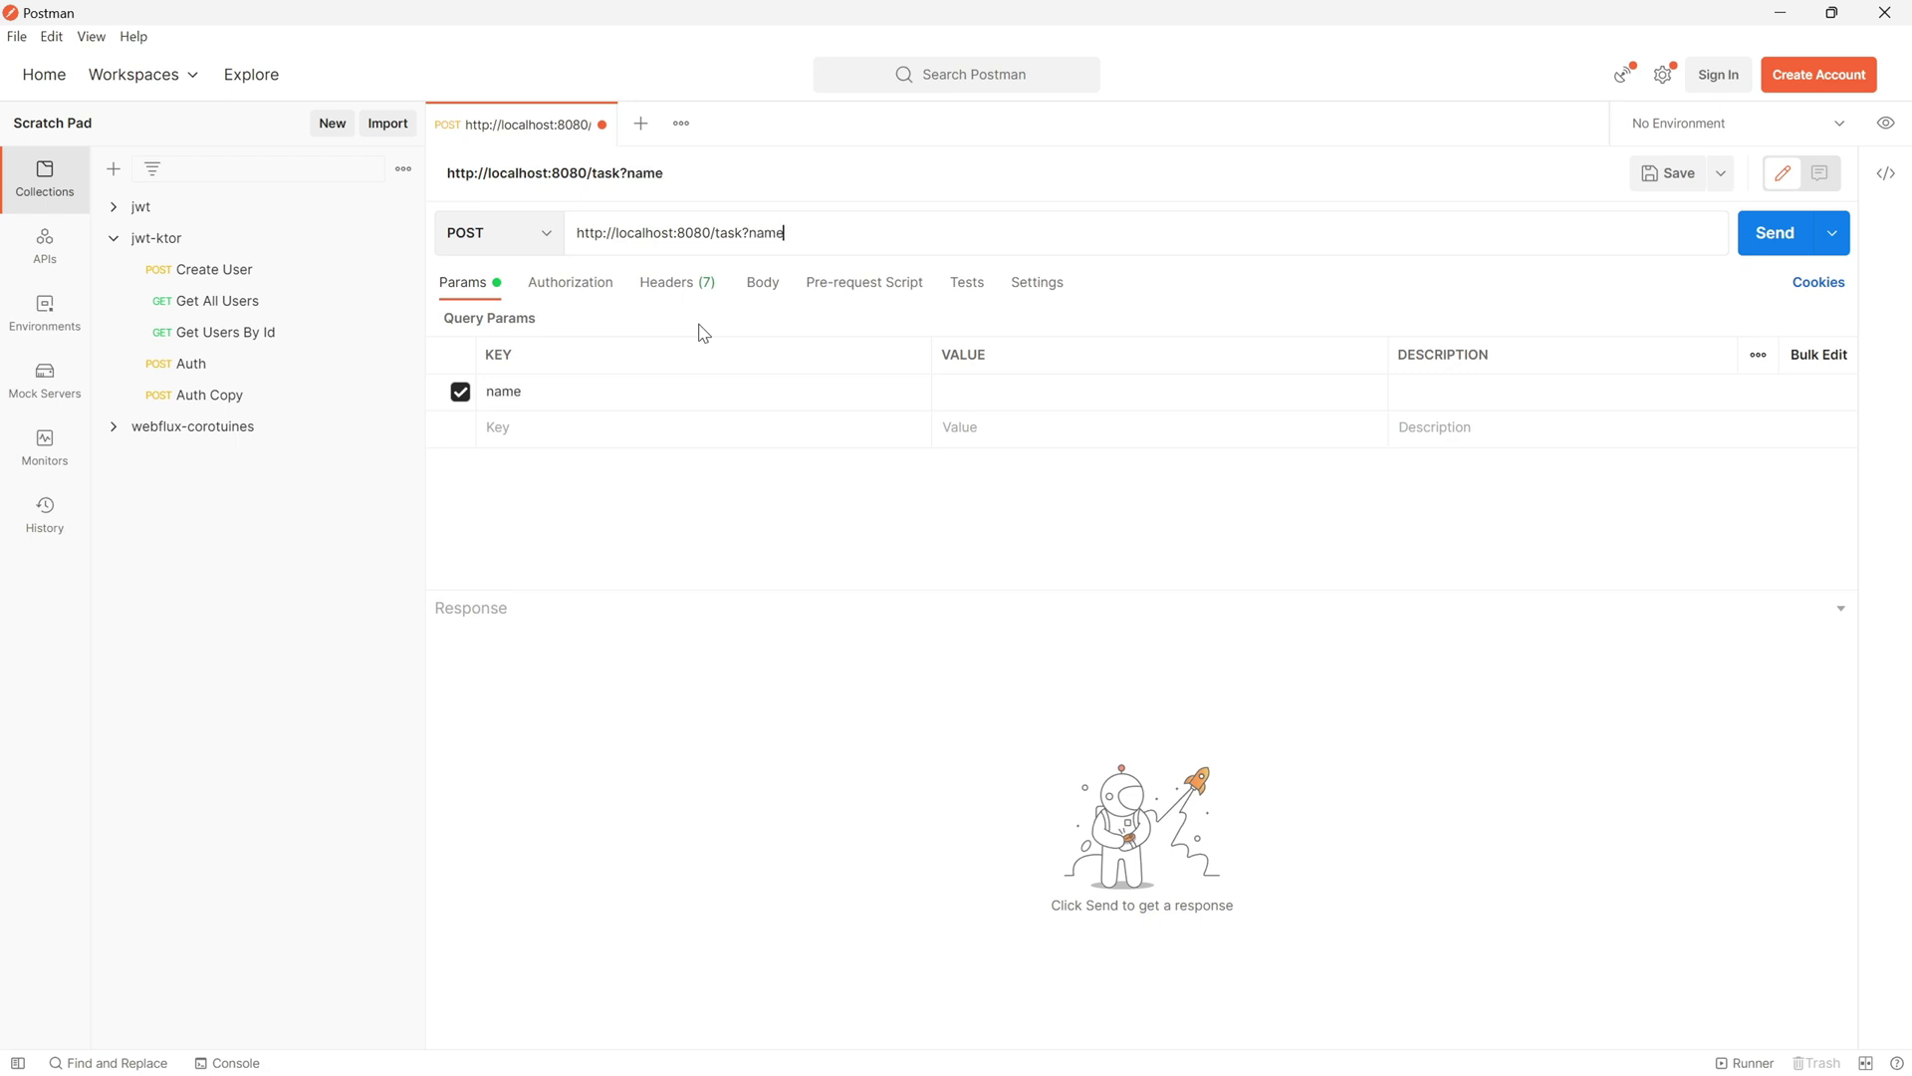
{"action": "type", "text": "Piotr"}
{"action": "type", "text": "&"}
Step: Add a test query parameter asd, erase it again and disable the empty row
{"action": "left_click", "coordinate": [651, 432]}
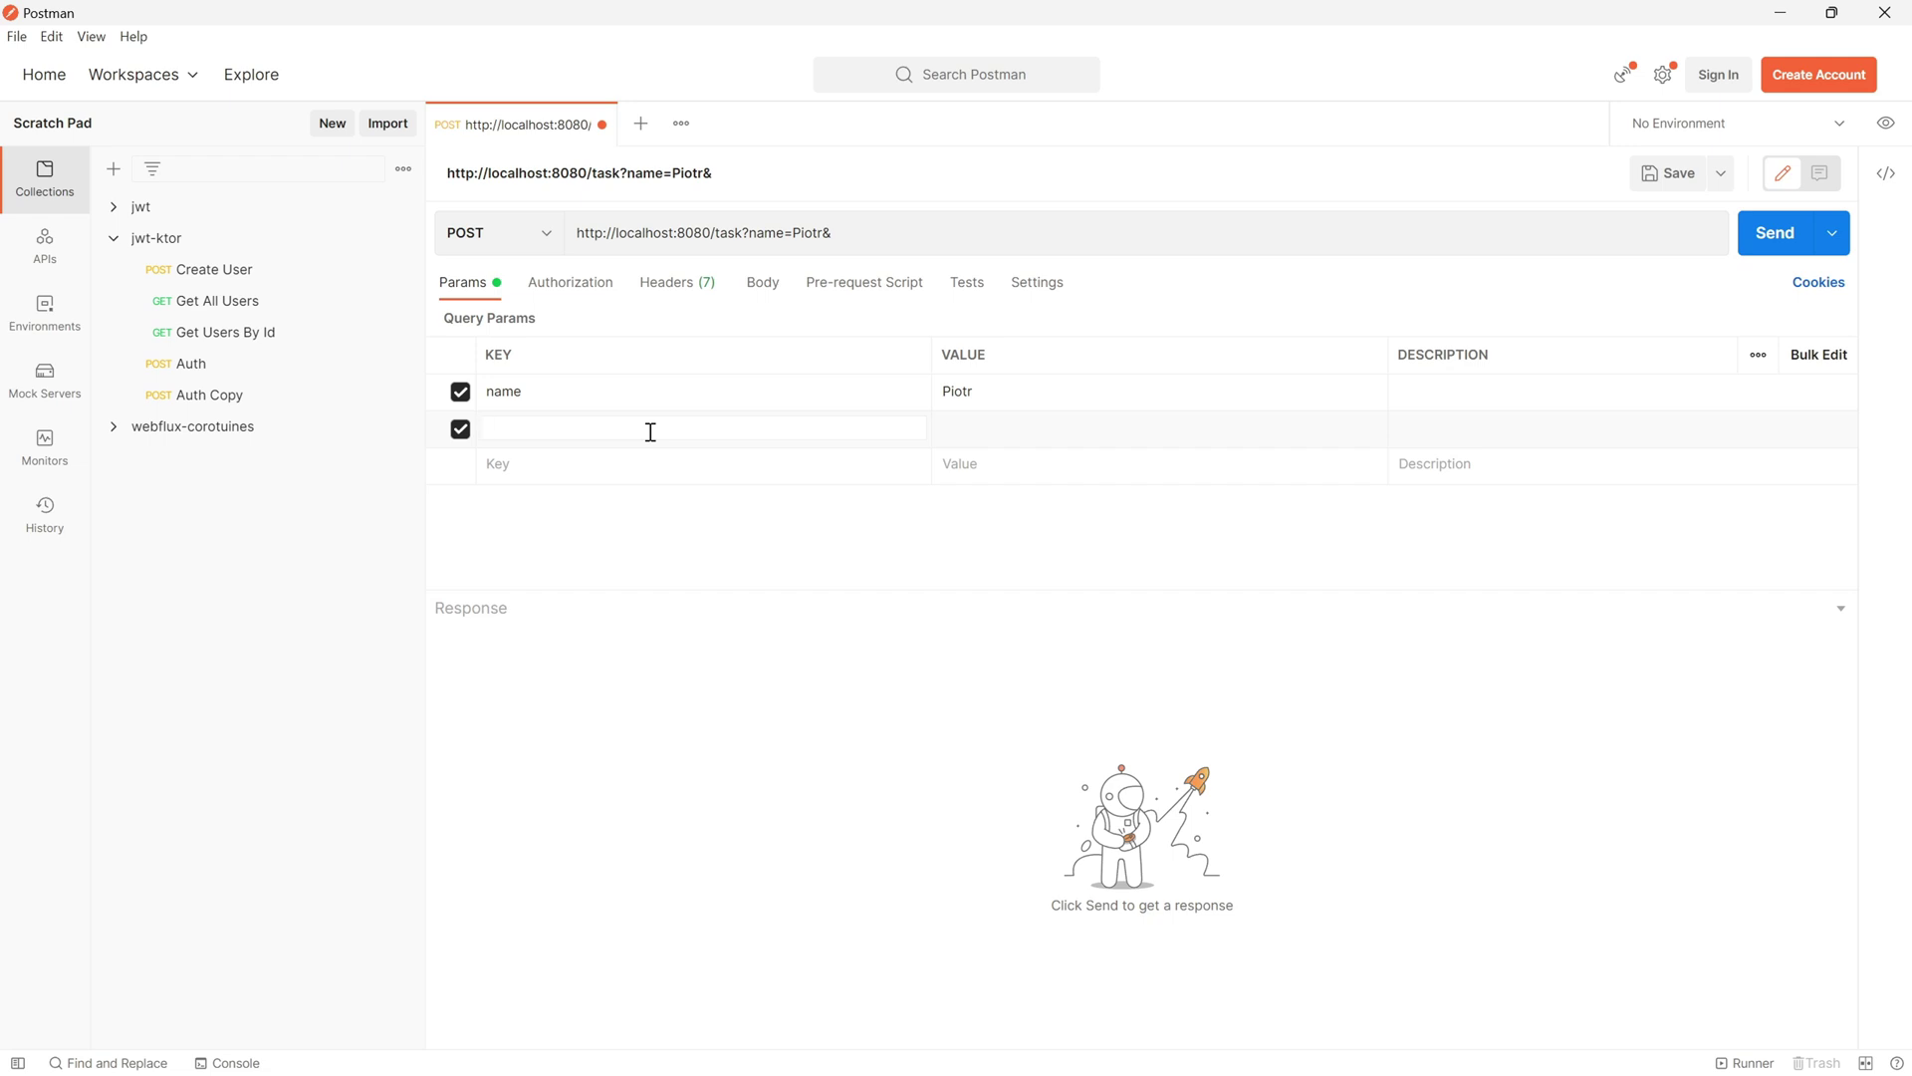
{"action": "type", "text": "asd"}
{"action": "left_click", "coordinate": [1100, 428]}
{"action": "type", "text": "as"}
{"action": "double_click", "coordinate": [978, 445]}
{"action": "key", "text": "BackSpace"}
{"action": "double_click", "coordinate": [607, 431]}
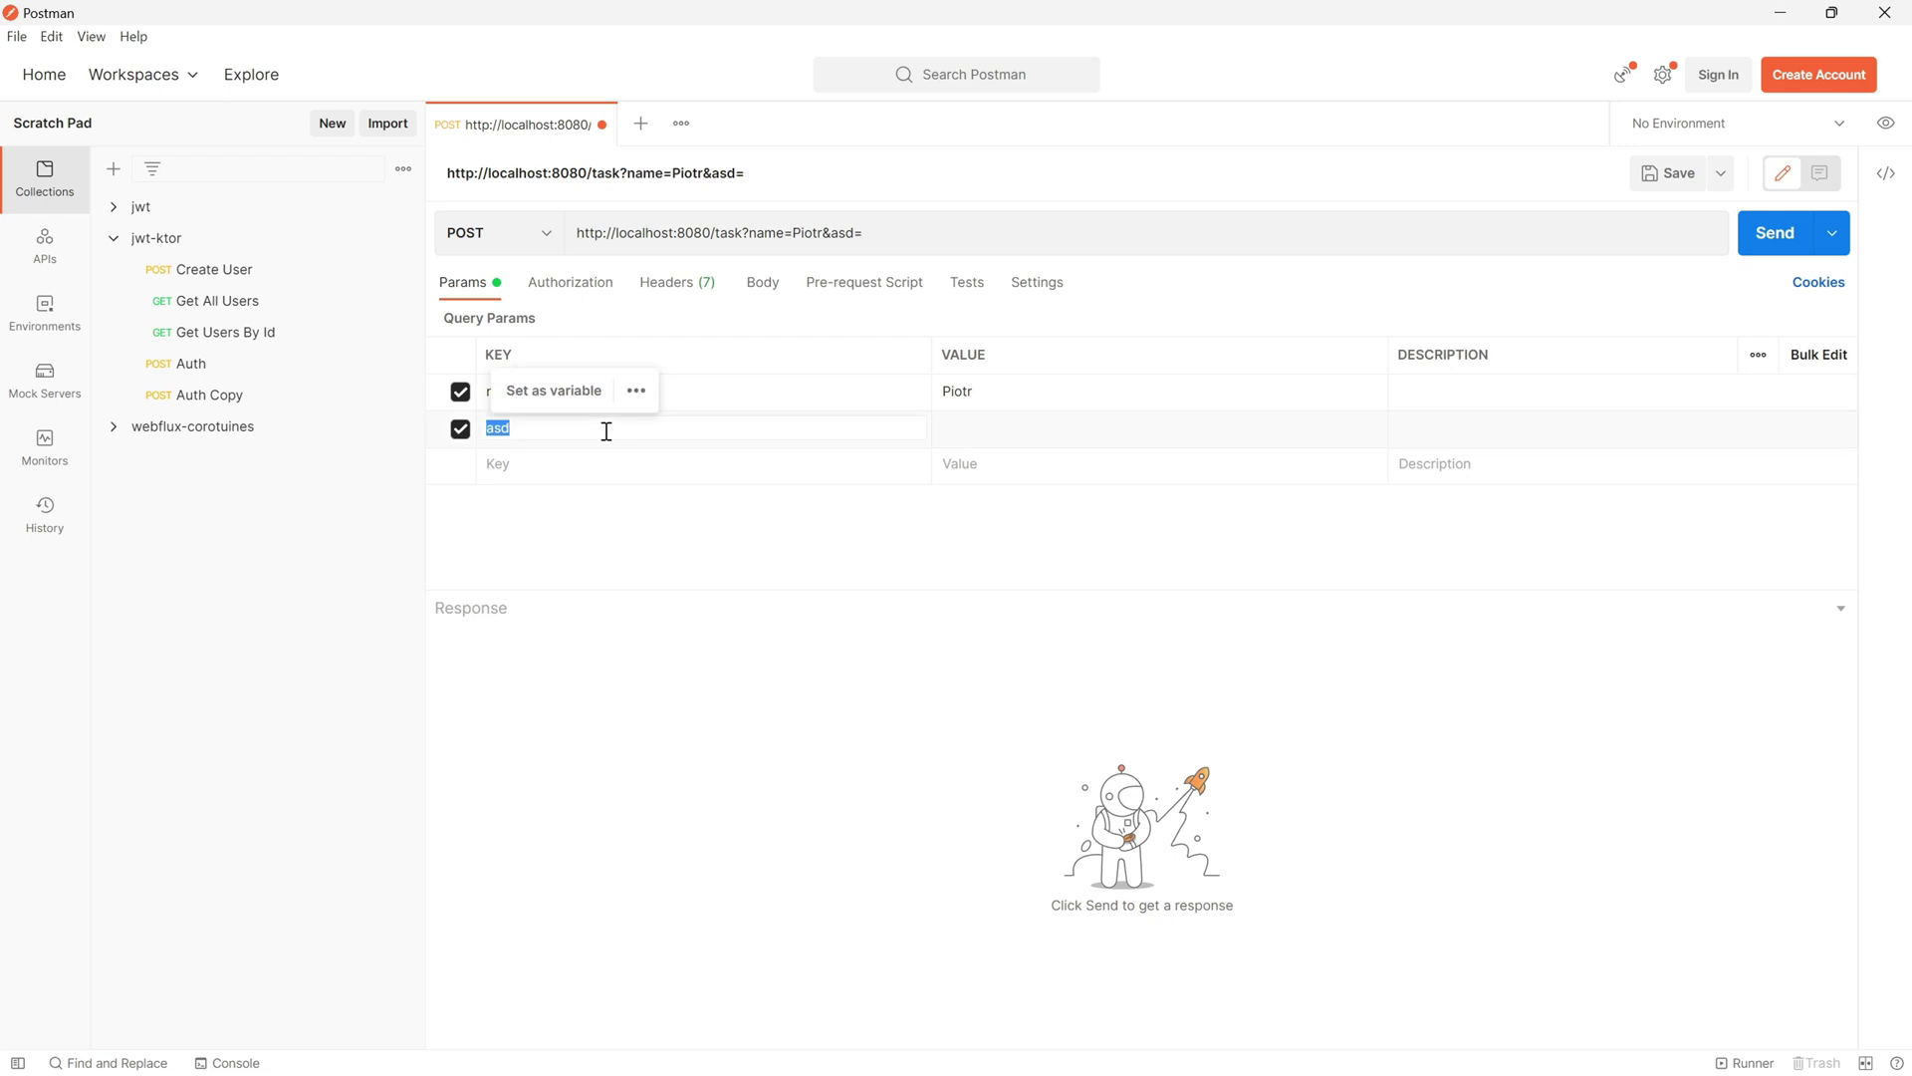
{"action": "key", "text": "BackSpace"}
{"action": "left_click", "coordinate": [460, 430]}
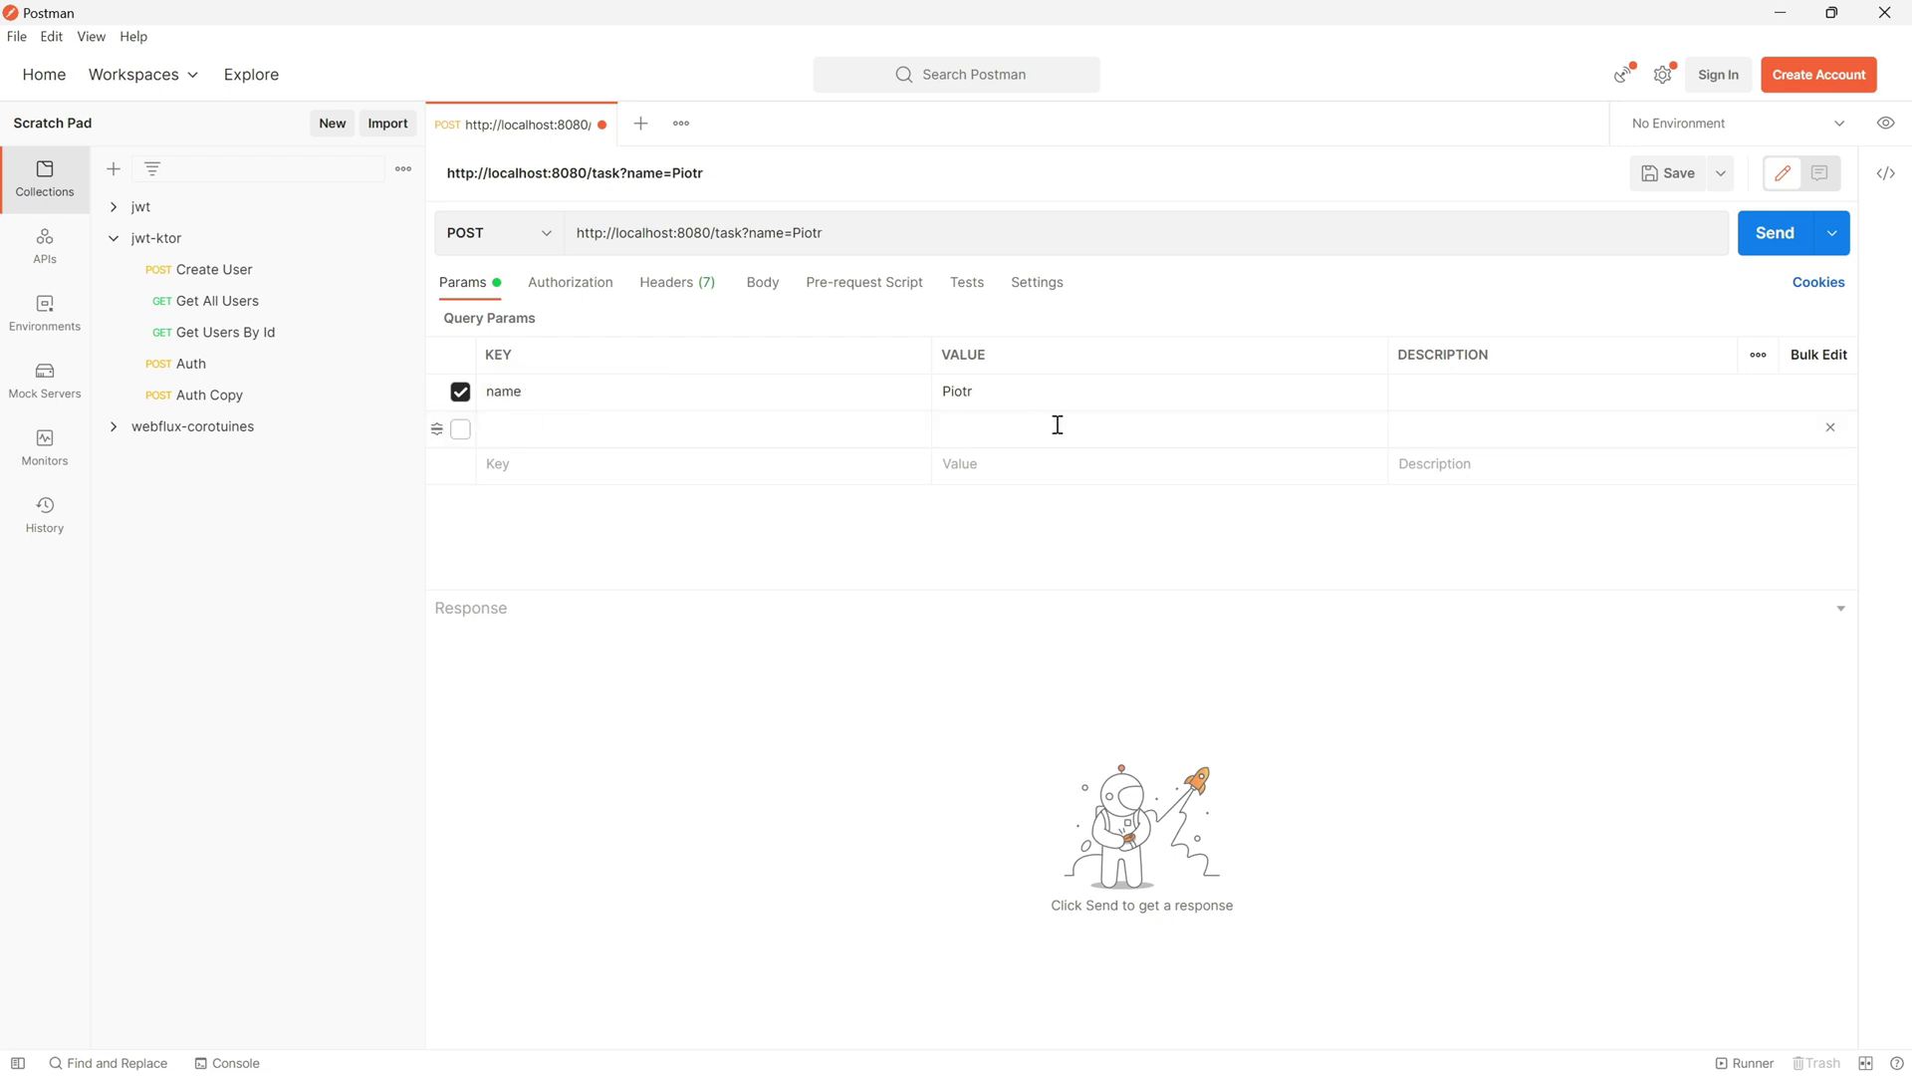
Step: Send the POST for Piotr getting task id 1, then change the name to John and send again
{"action": "left_click", "coordinate": [1764, 236]}
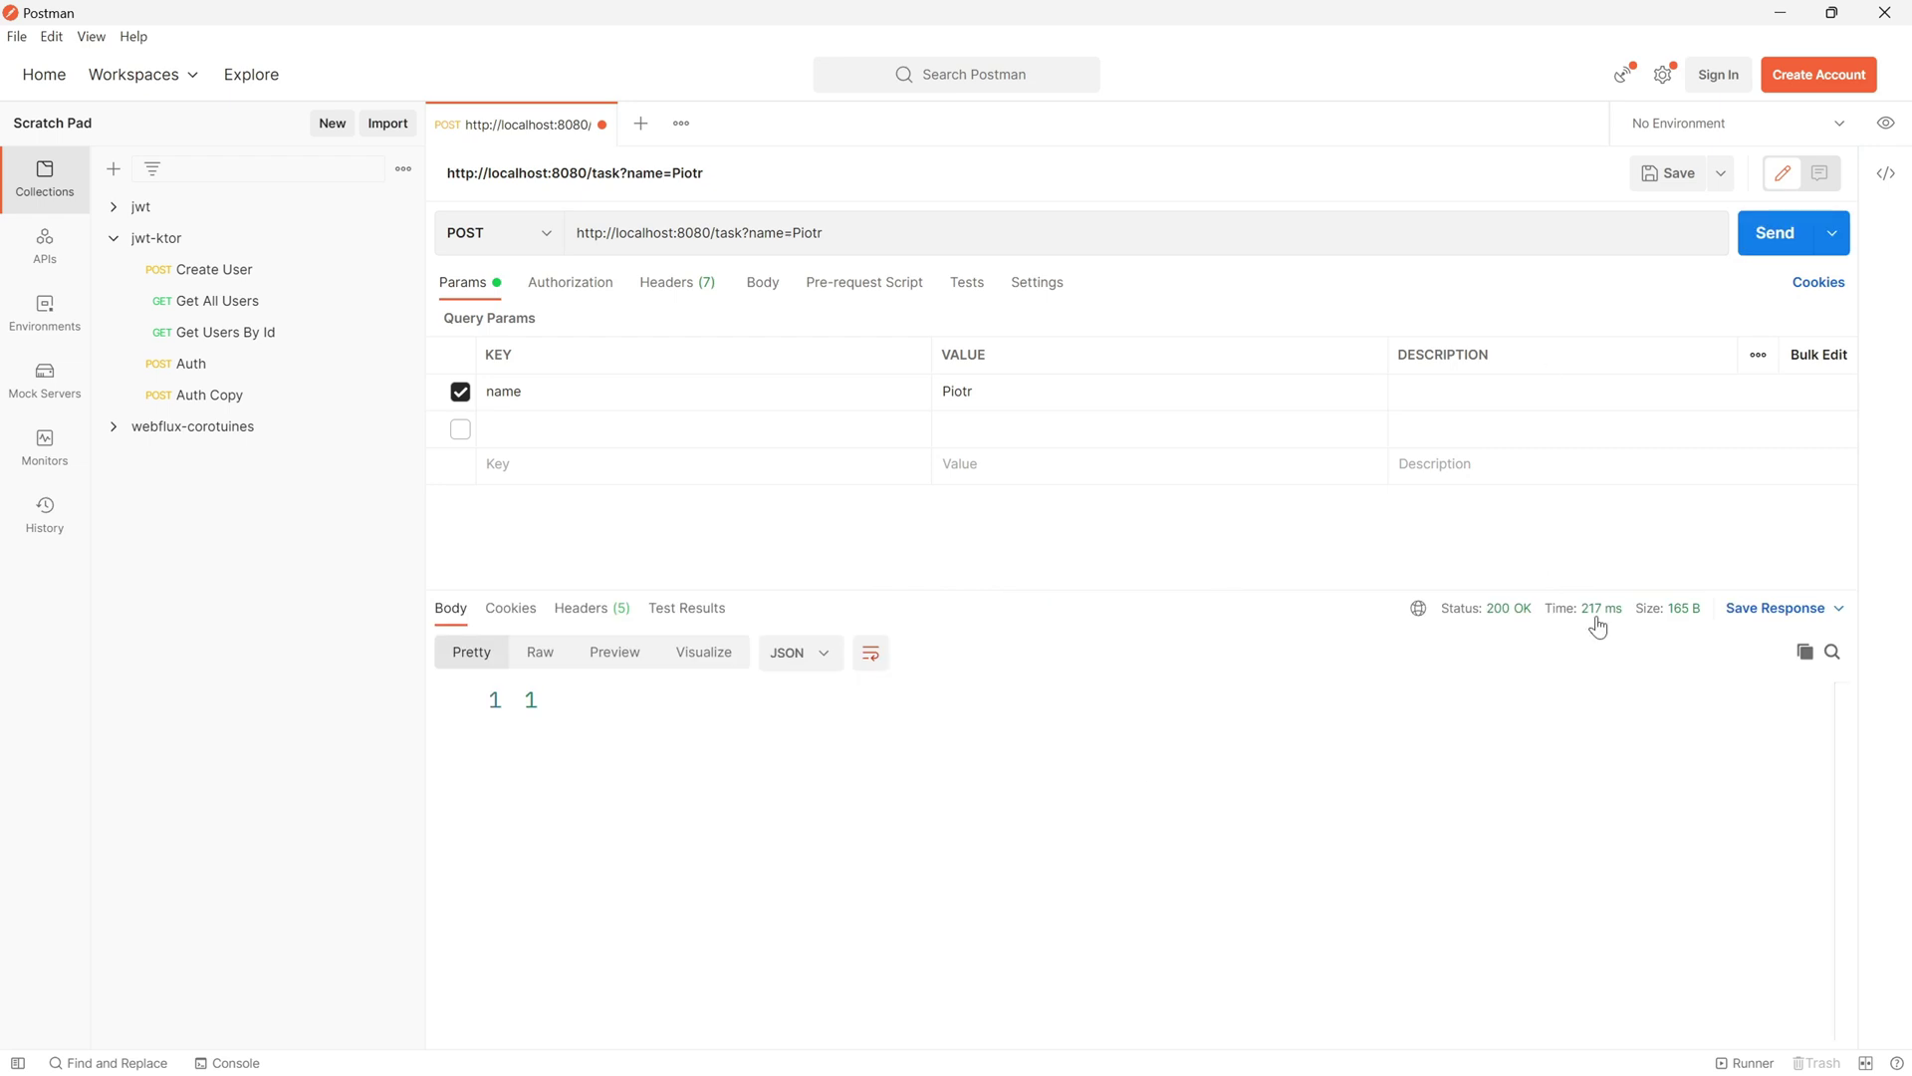
{"action": "left_click_drag", "start_coordinate": [599, 728], "coordinate": [493, 687]}
{"action": "double_click", "coordinate": [815, 236]}
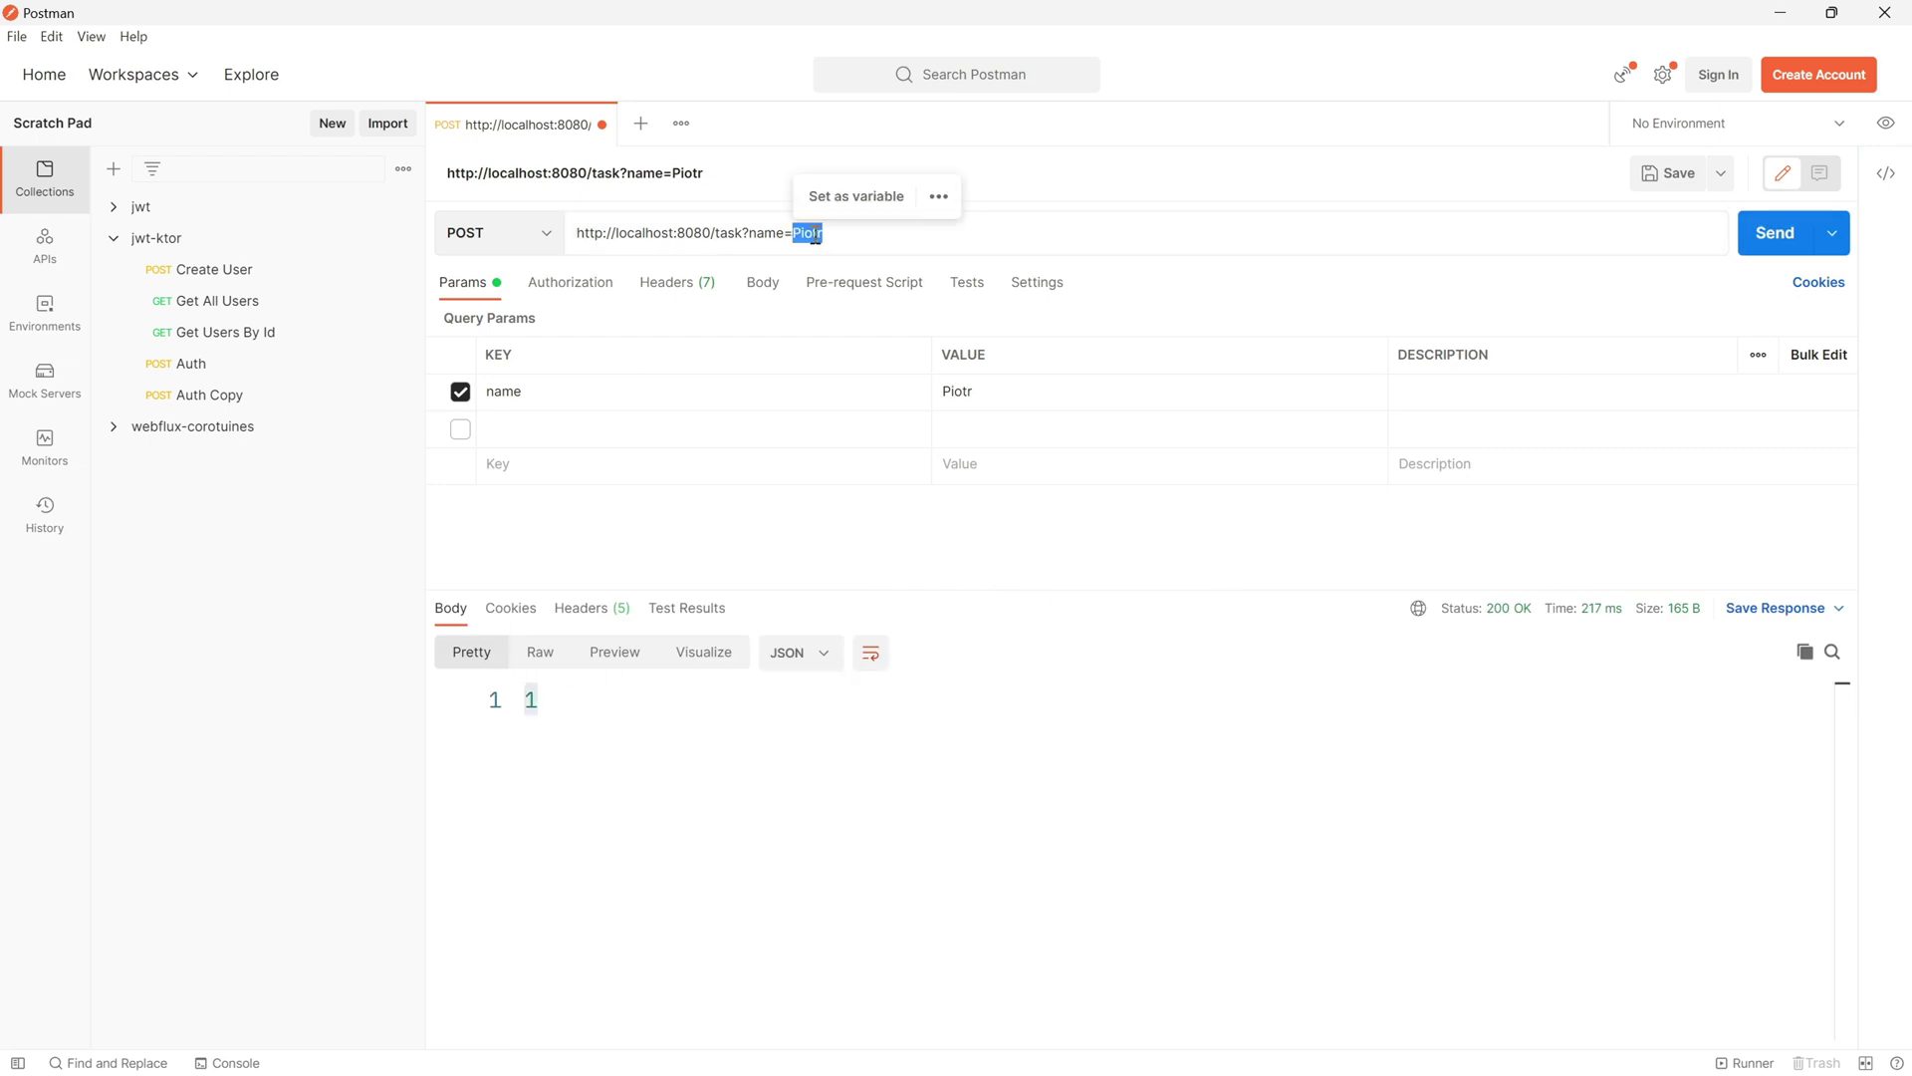
{"action": "type", "text": "John"}
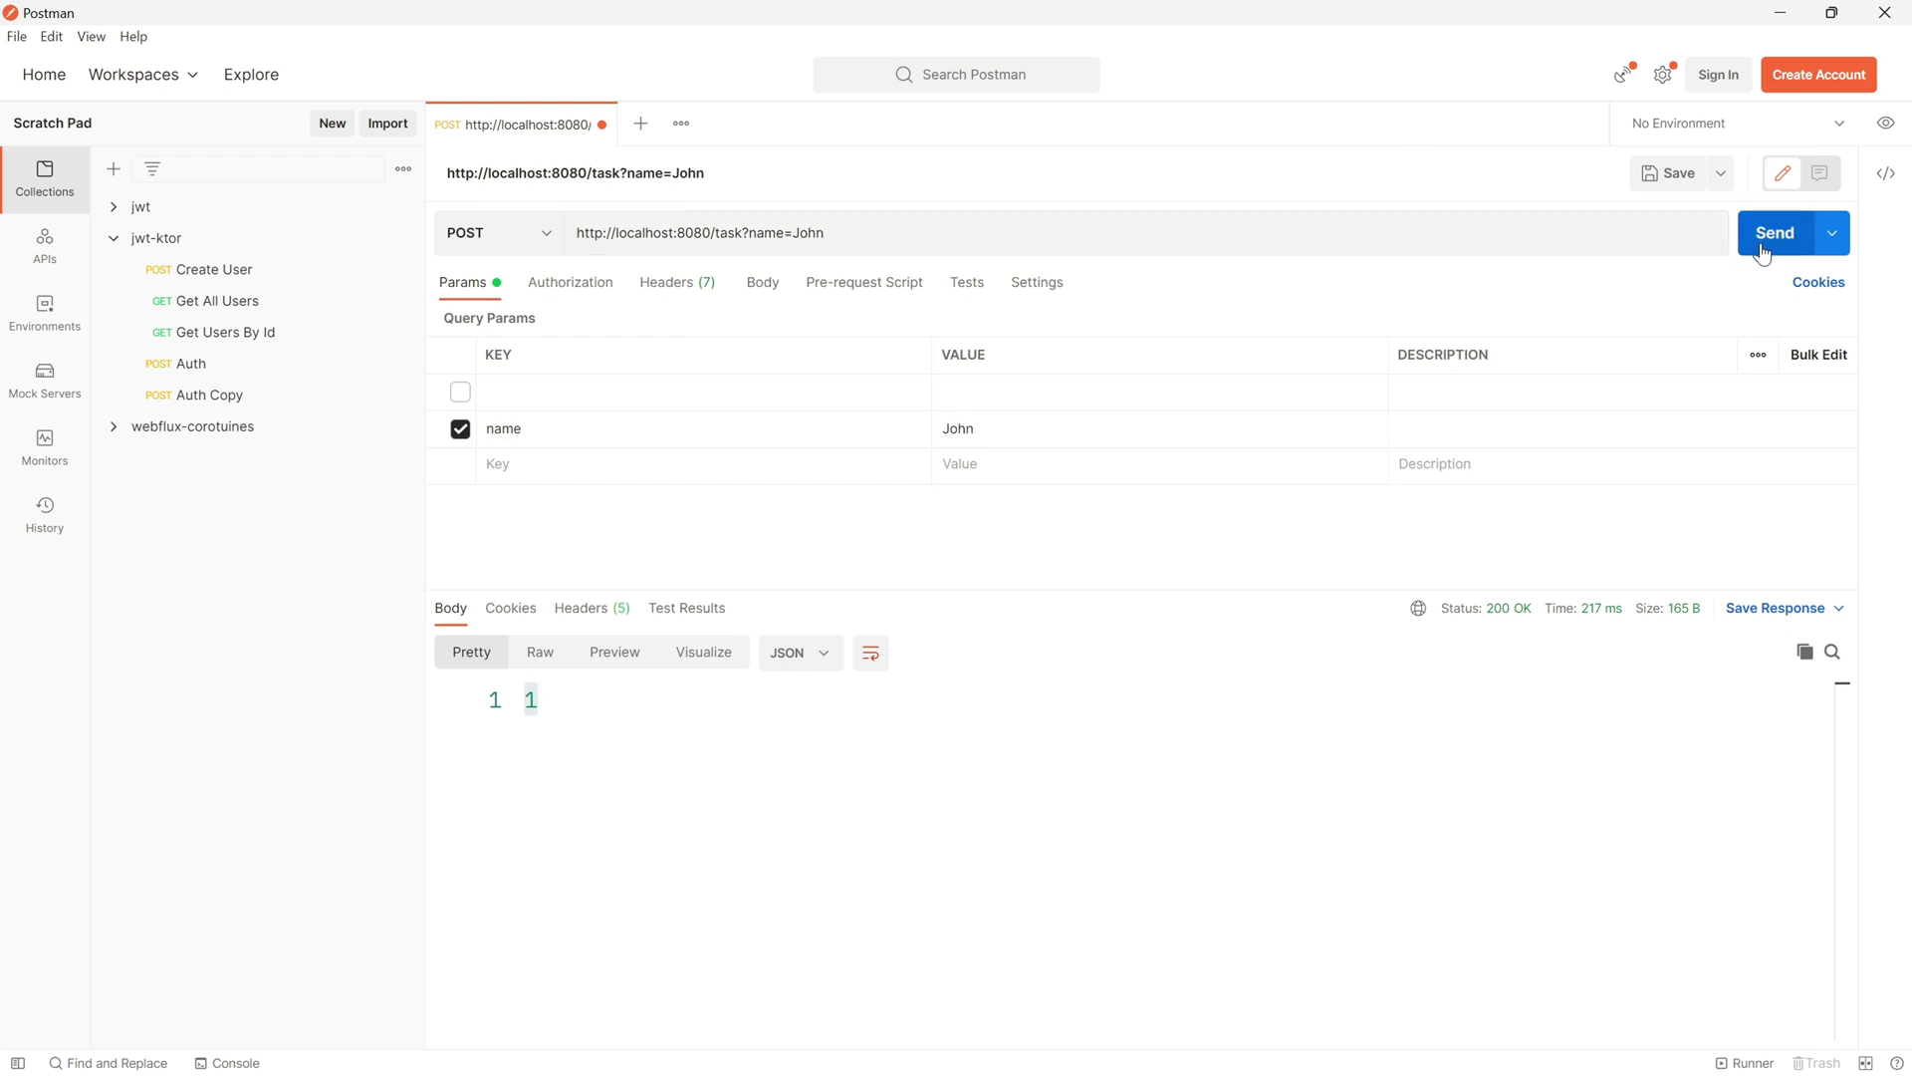
{"action": "left_click", "coordinate": [1766, 246]}
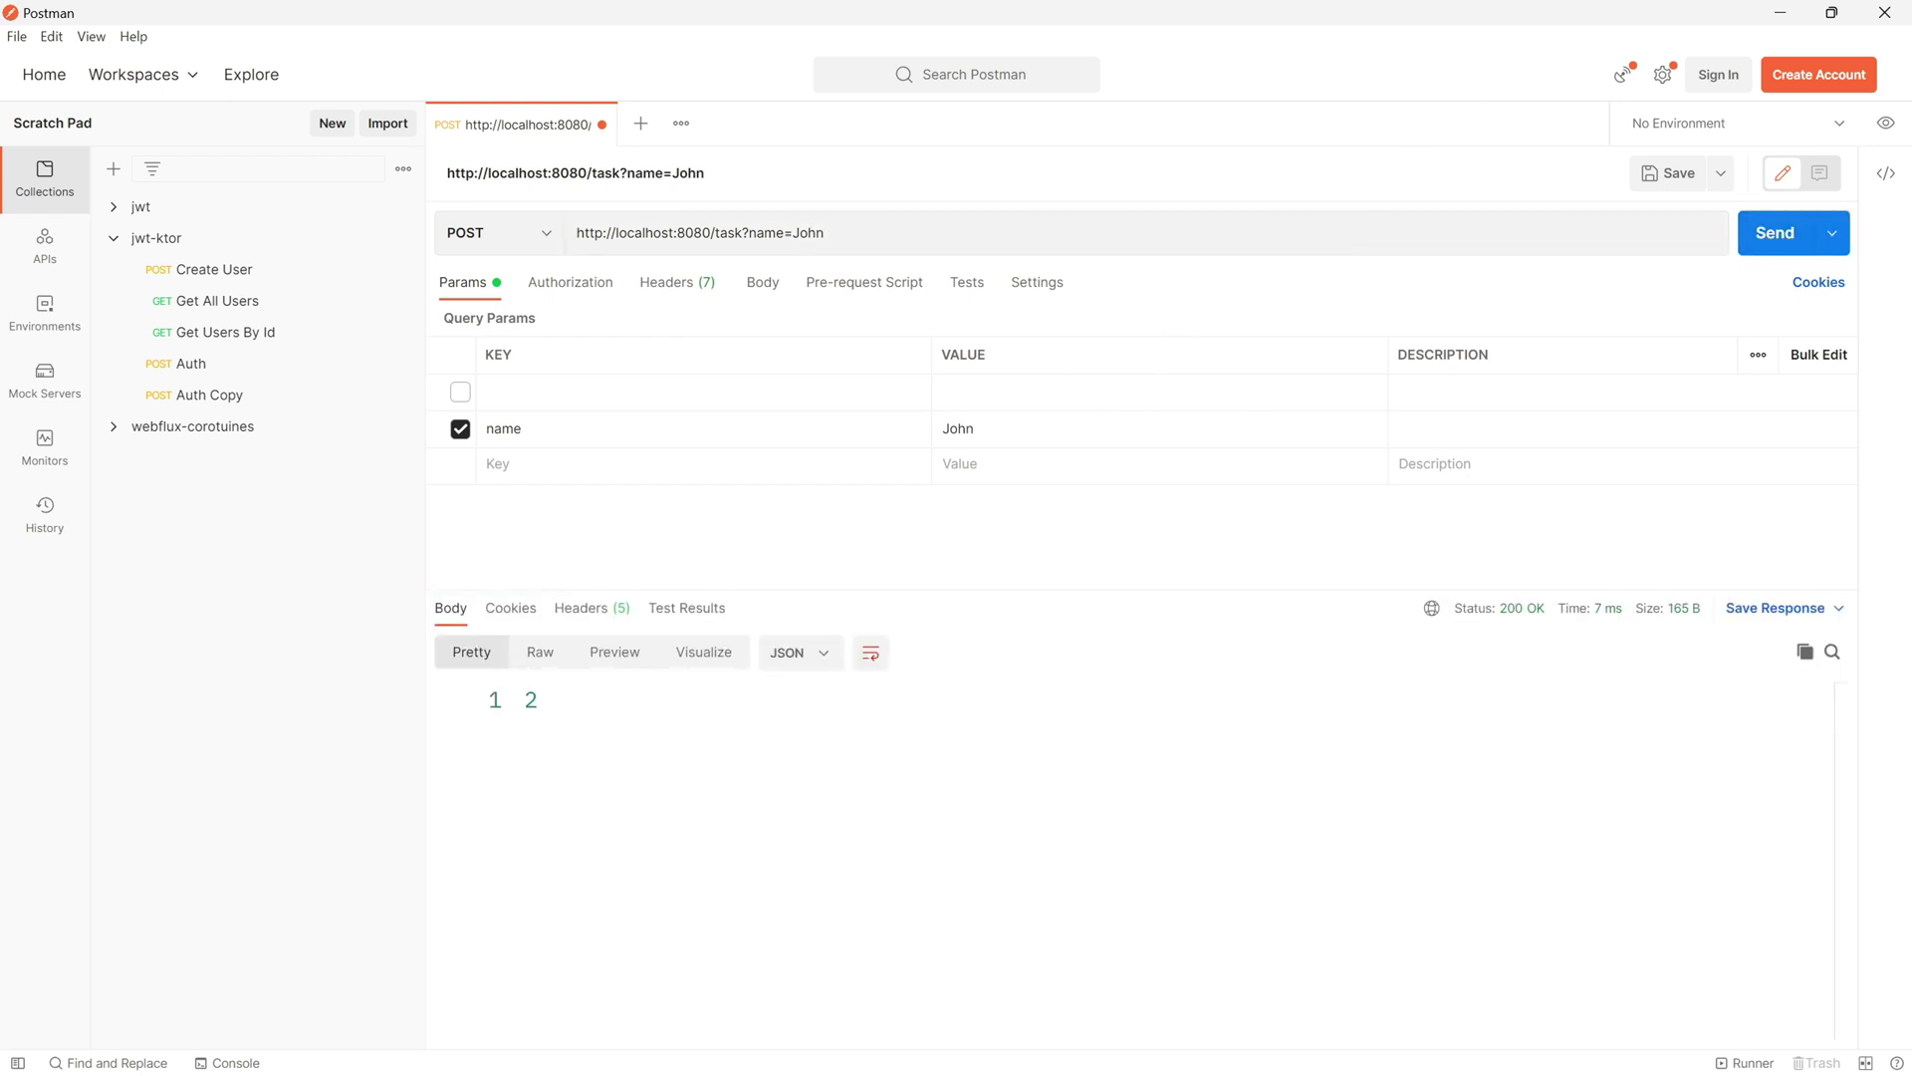
Step: Review the IntelliJ run log where Piotr and John alternate as passed names, then return to Postman
{"action": "key", "text": "alt+Tab"}
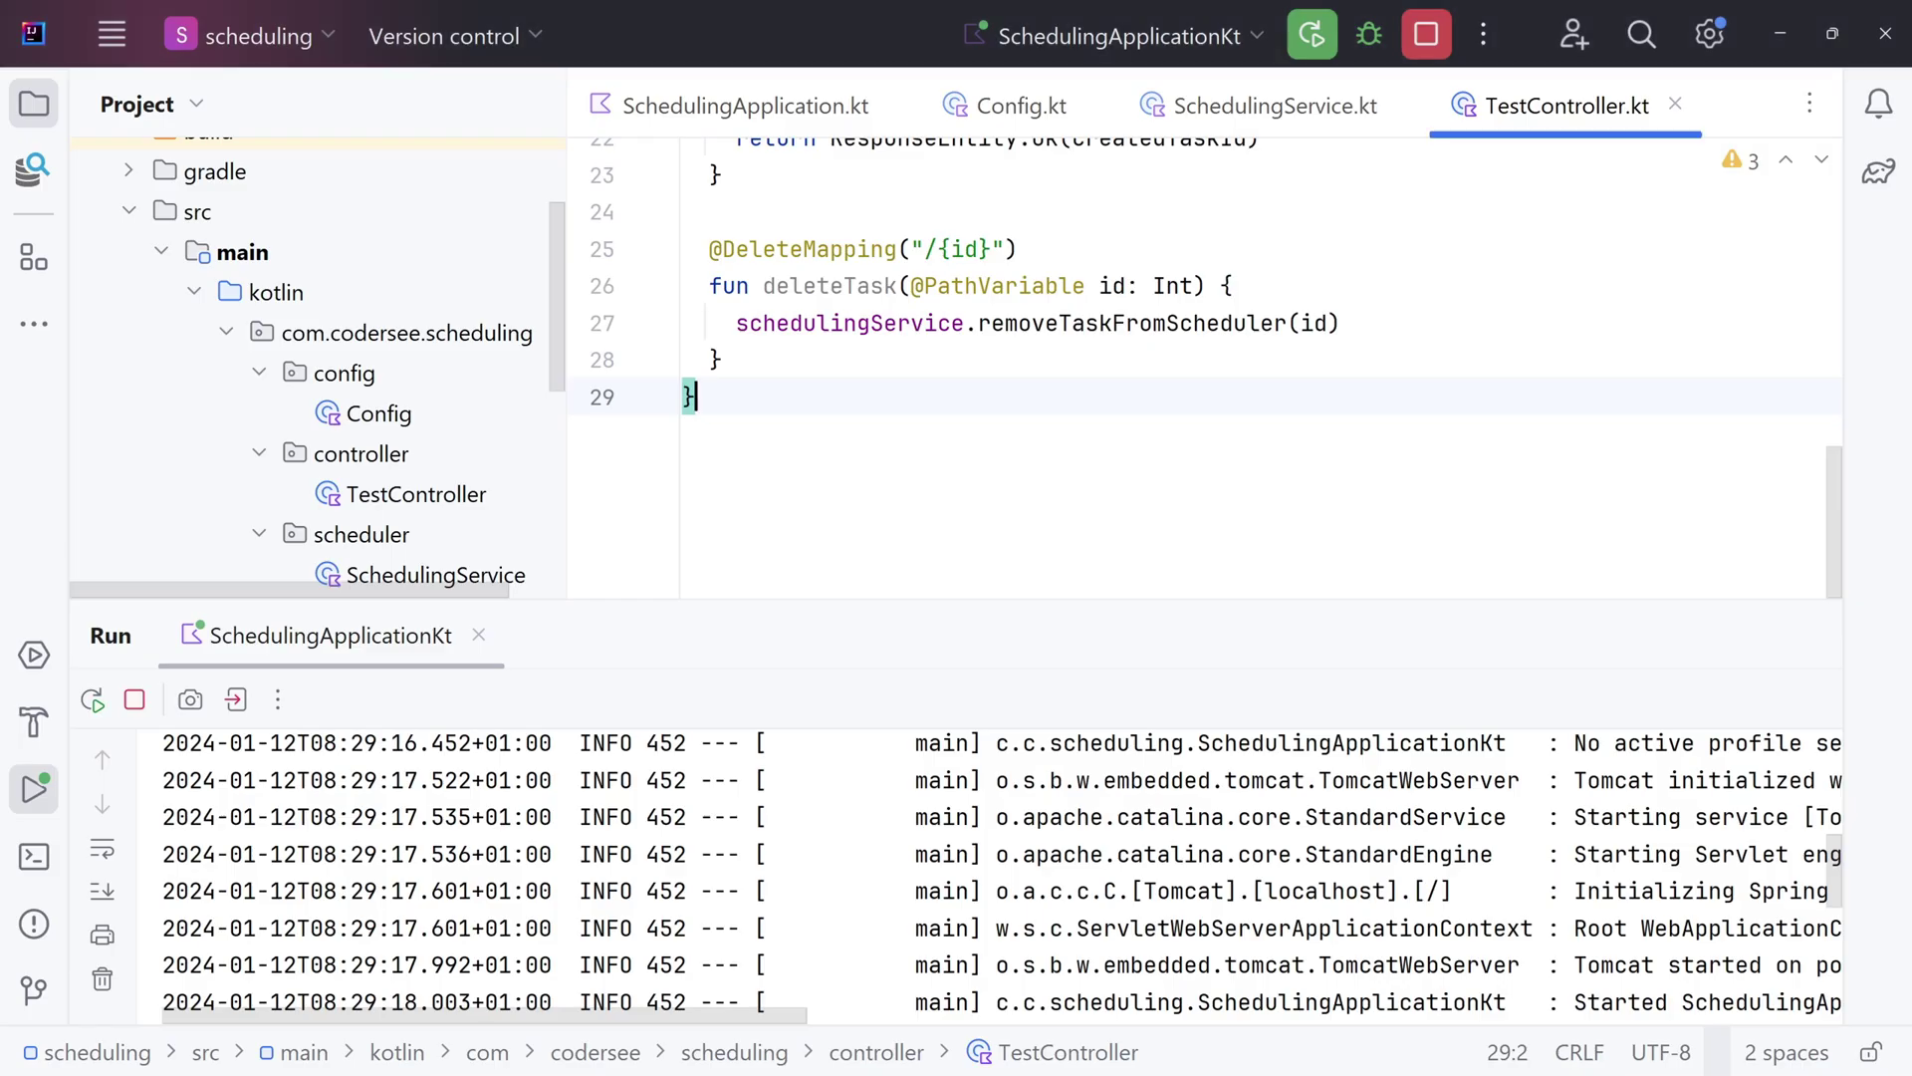
{"action": "left_click_drag", "start_coordinate": [1076, 601], "coordinate": [1076, 248]}
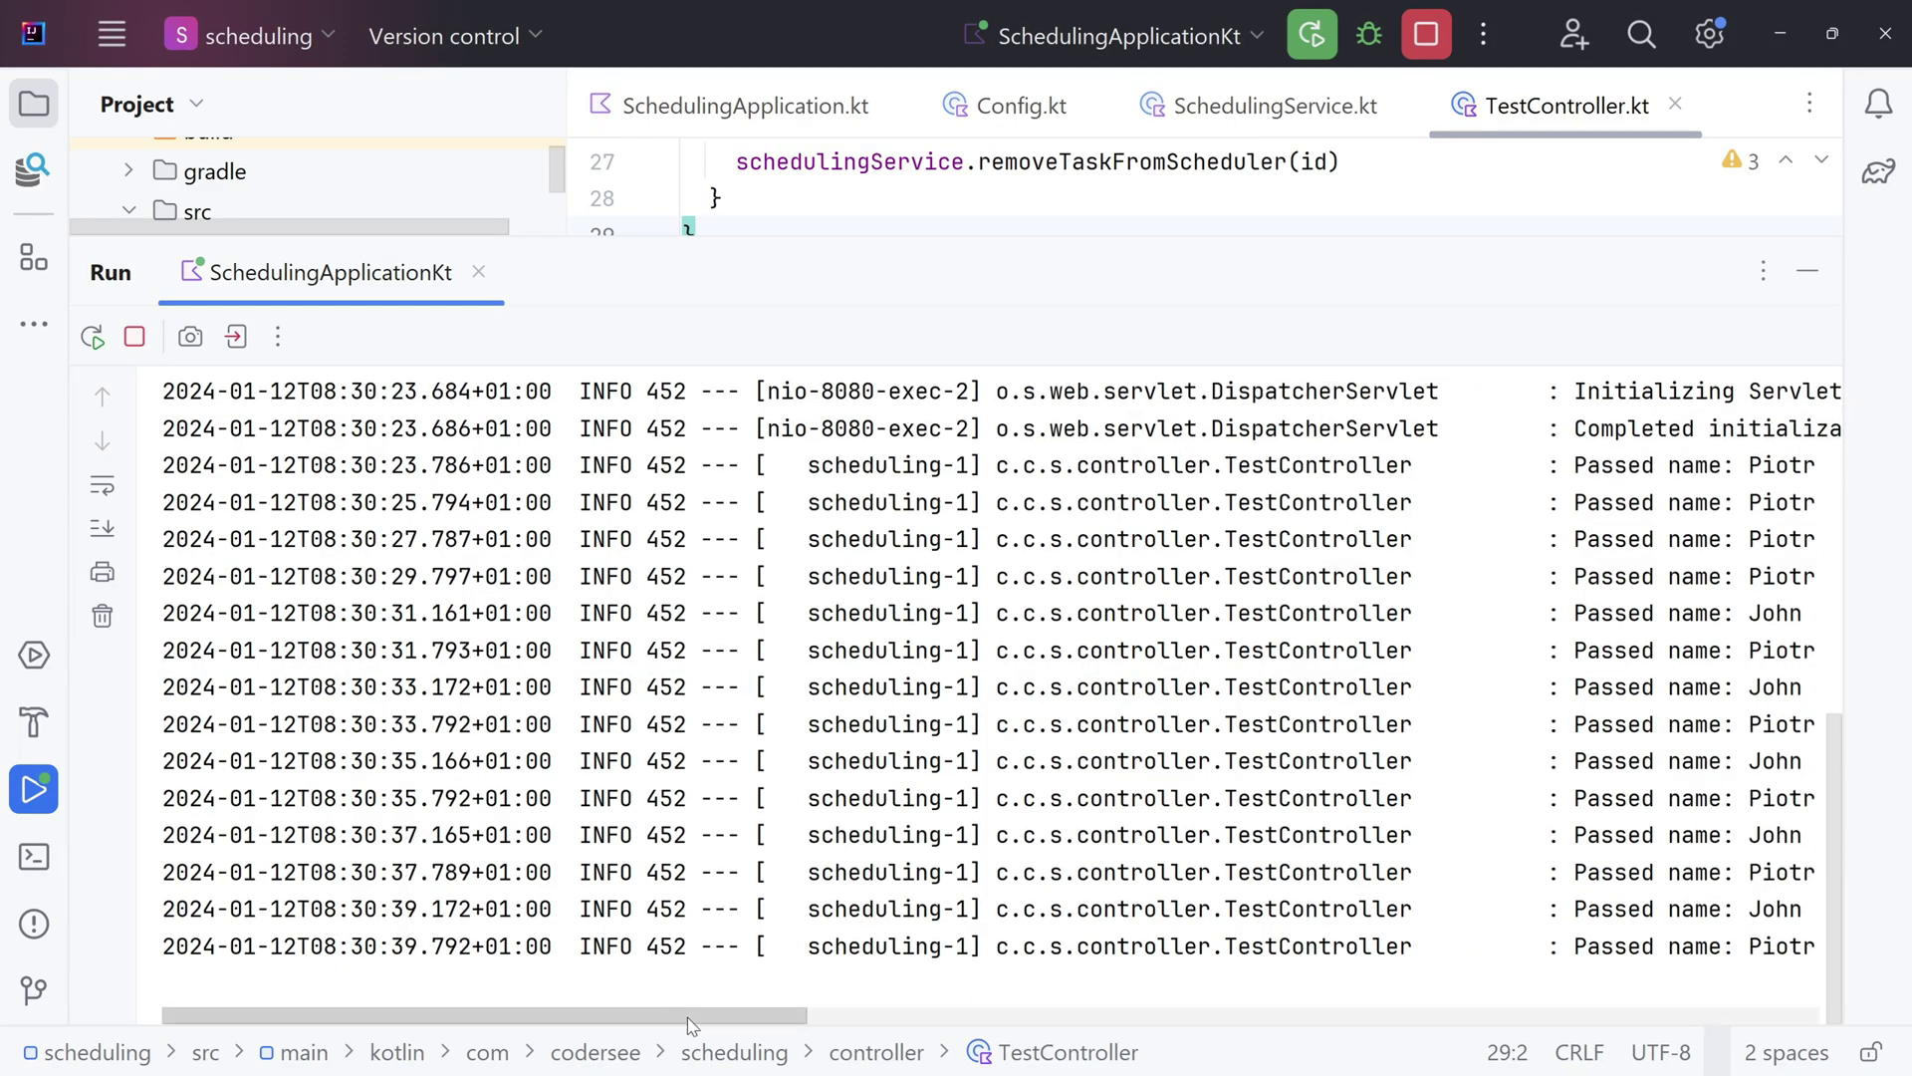
{"action": "left_click_drag", "start_coordinate": [688, 1017], "coordinate": [862, 1017]}
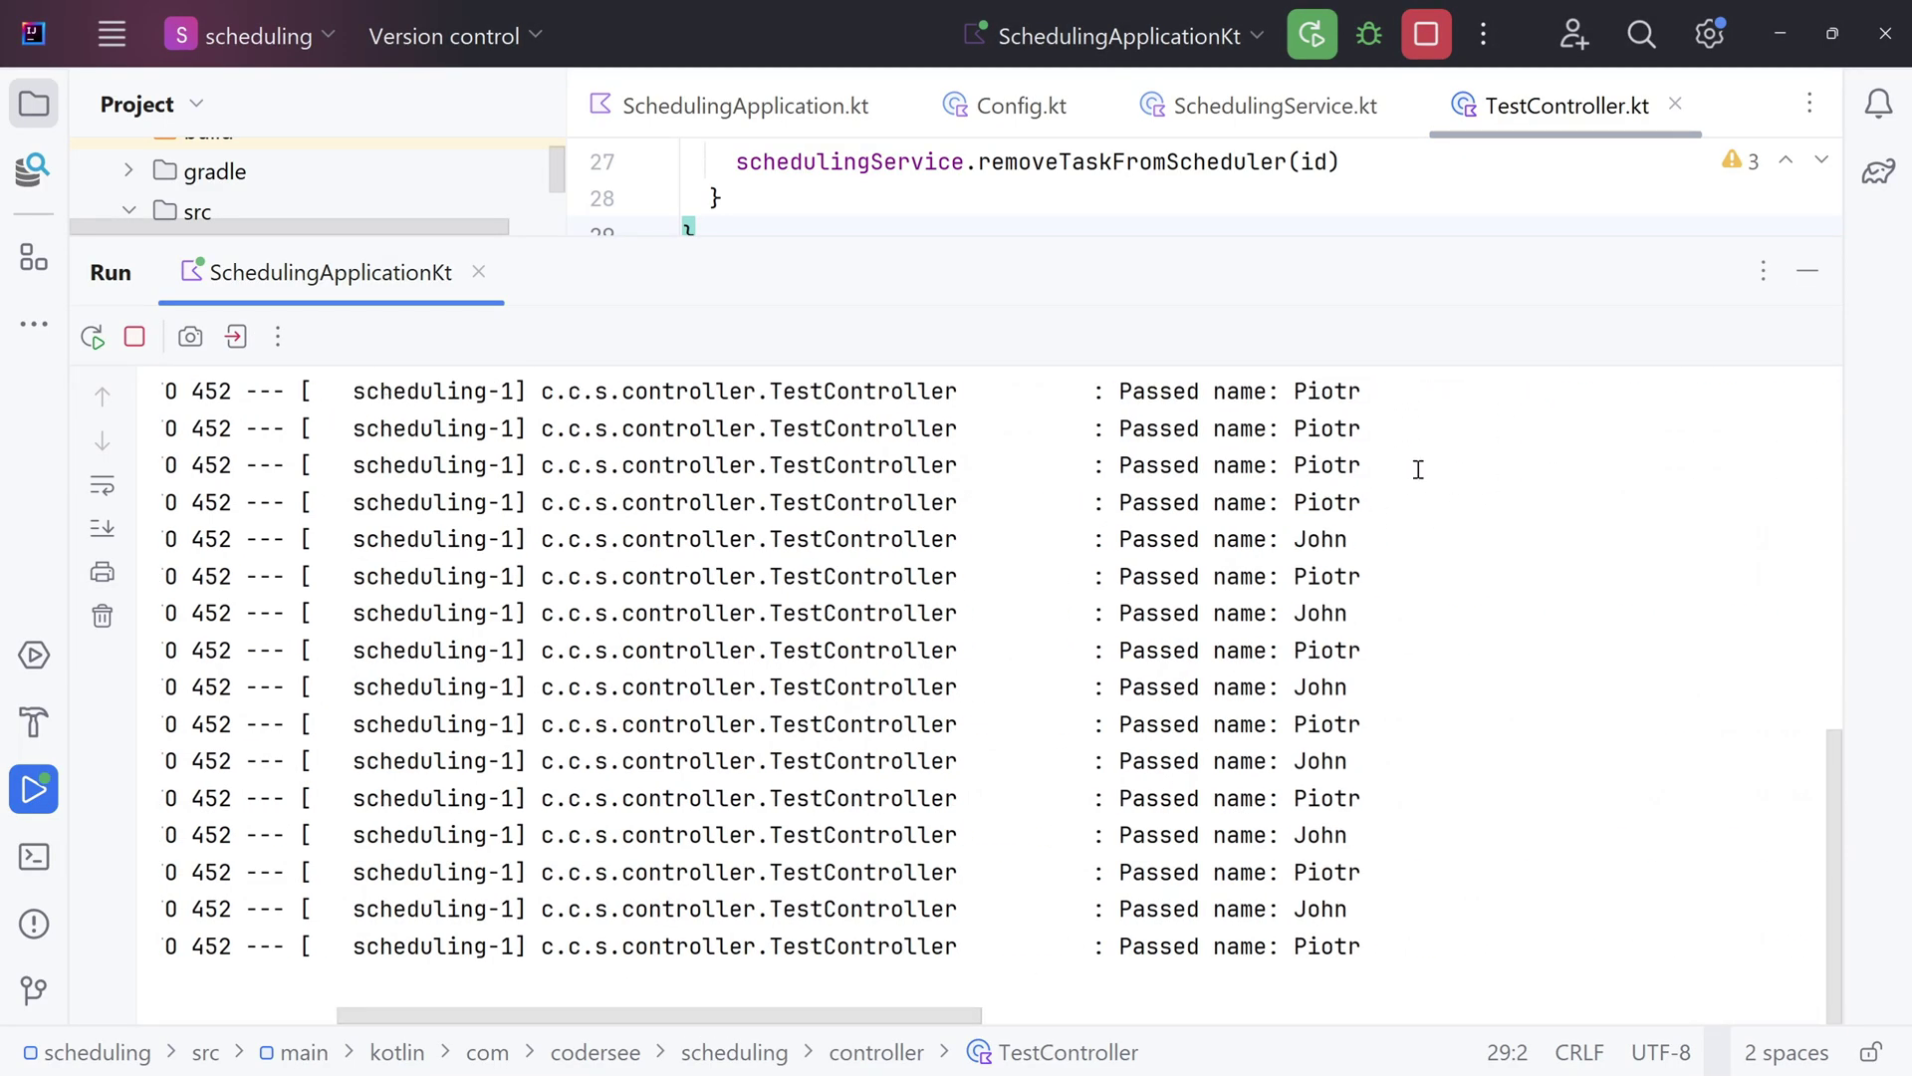
{"action": "scroll", "coordinate": [1415, 493], "scroll_direction": "up", "scroll_amount": 2}
{"action": "scroll", "coordinate": [1403, 603], "scroll_direction": "down", "scroll_amount": 2}
{"action": "scroll", "coordinate": [1404, 604], "scroll_direction": "down", "scroll_amount": 2}
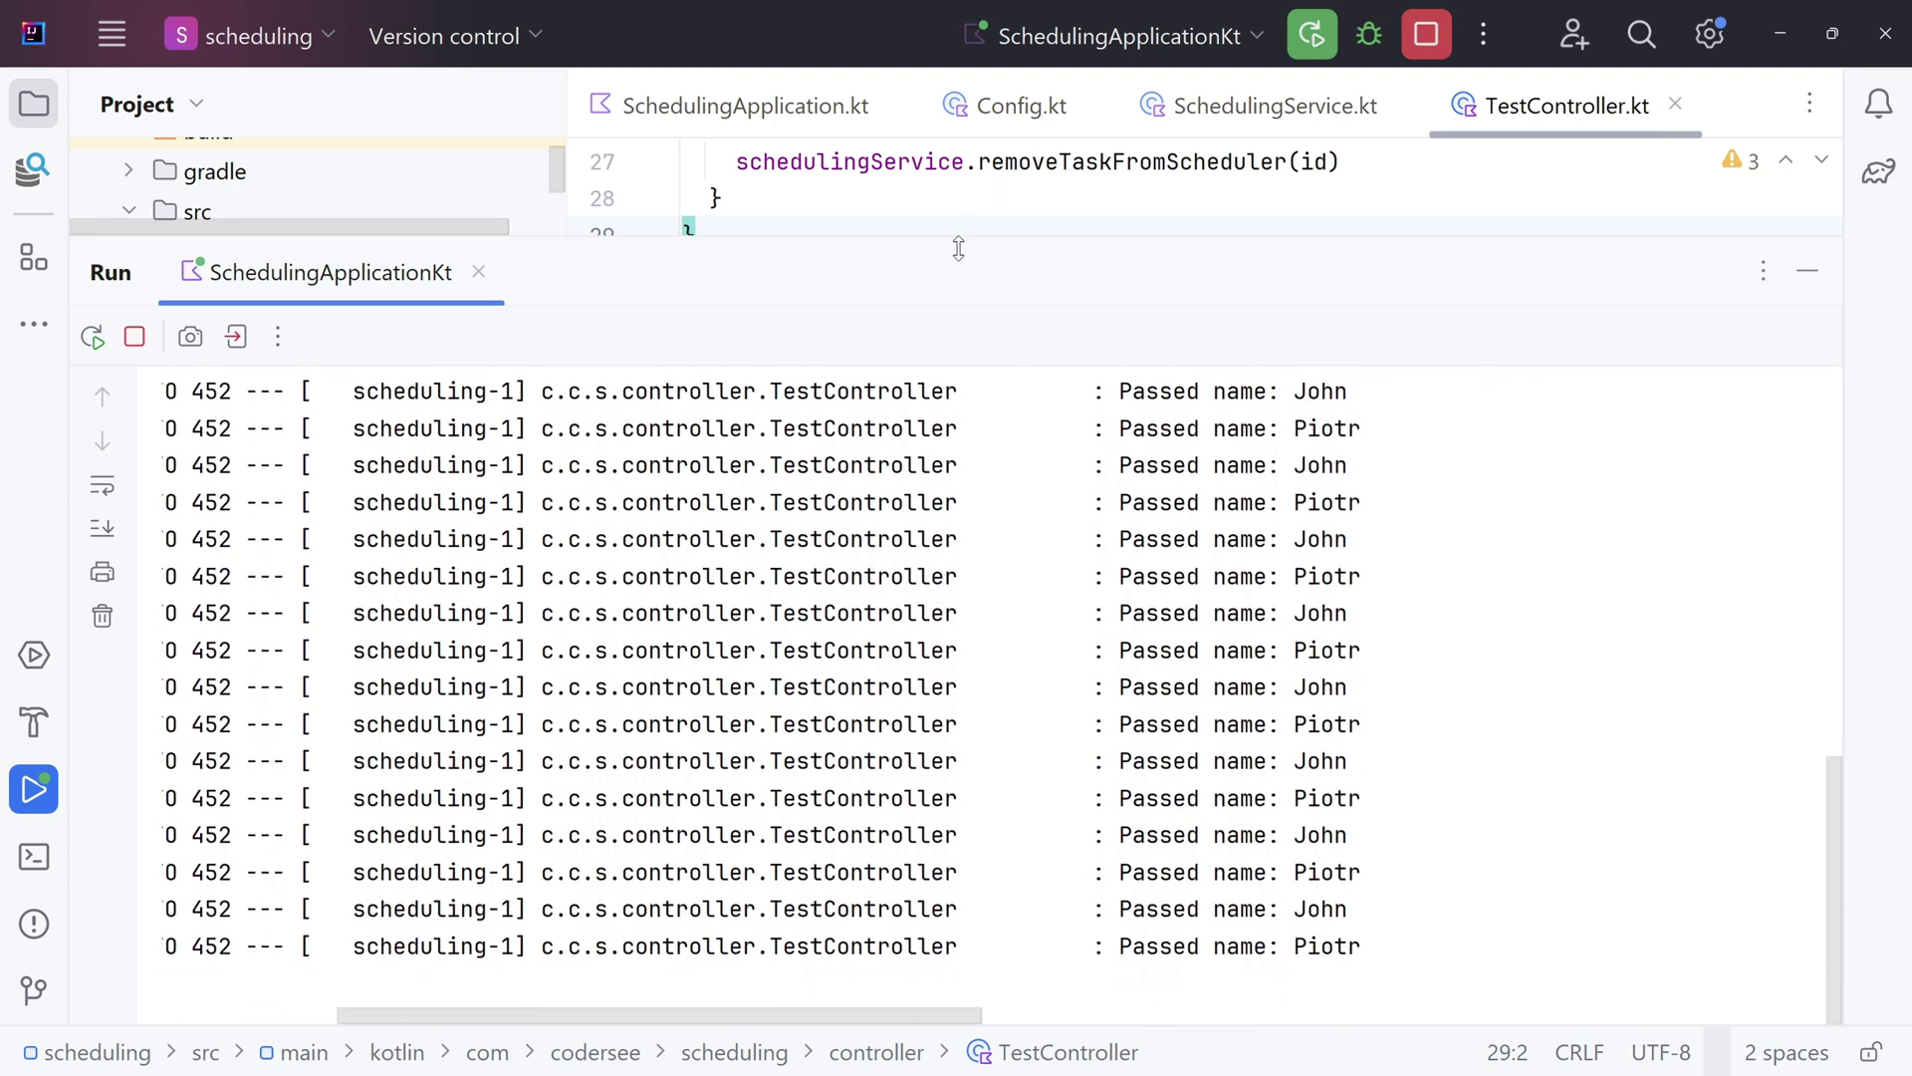
{"action": "left_click_drag", "start_coordinate": [956, 240], "coordinate": [958, 487]}
{"action": "scroll", "coordinate": [926, 298], "scroll_direction": "up", "scroll_amount": 1}
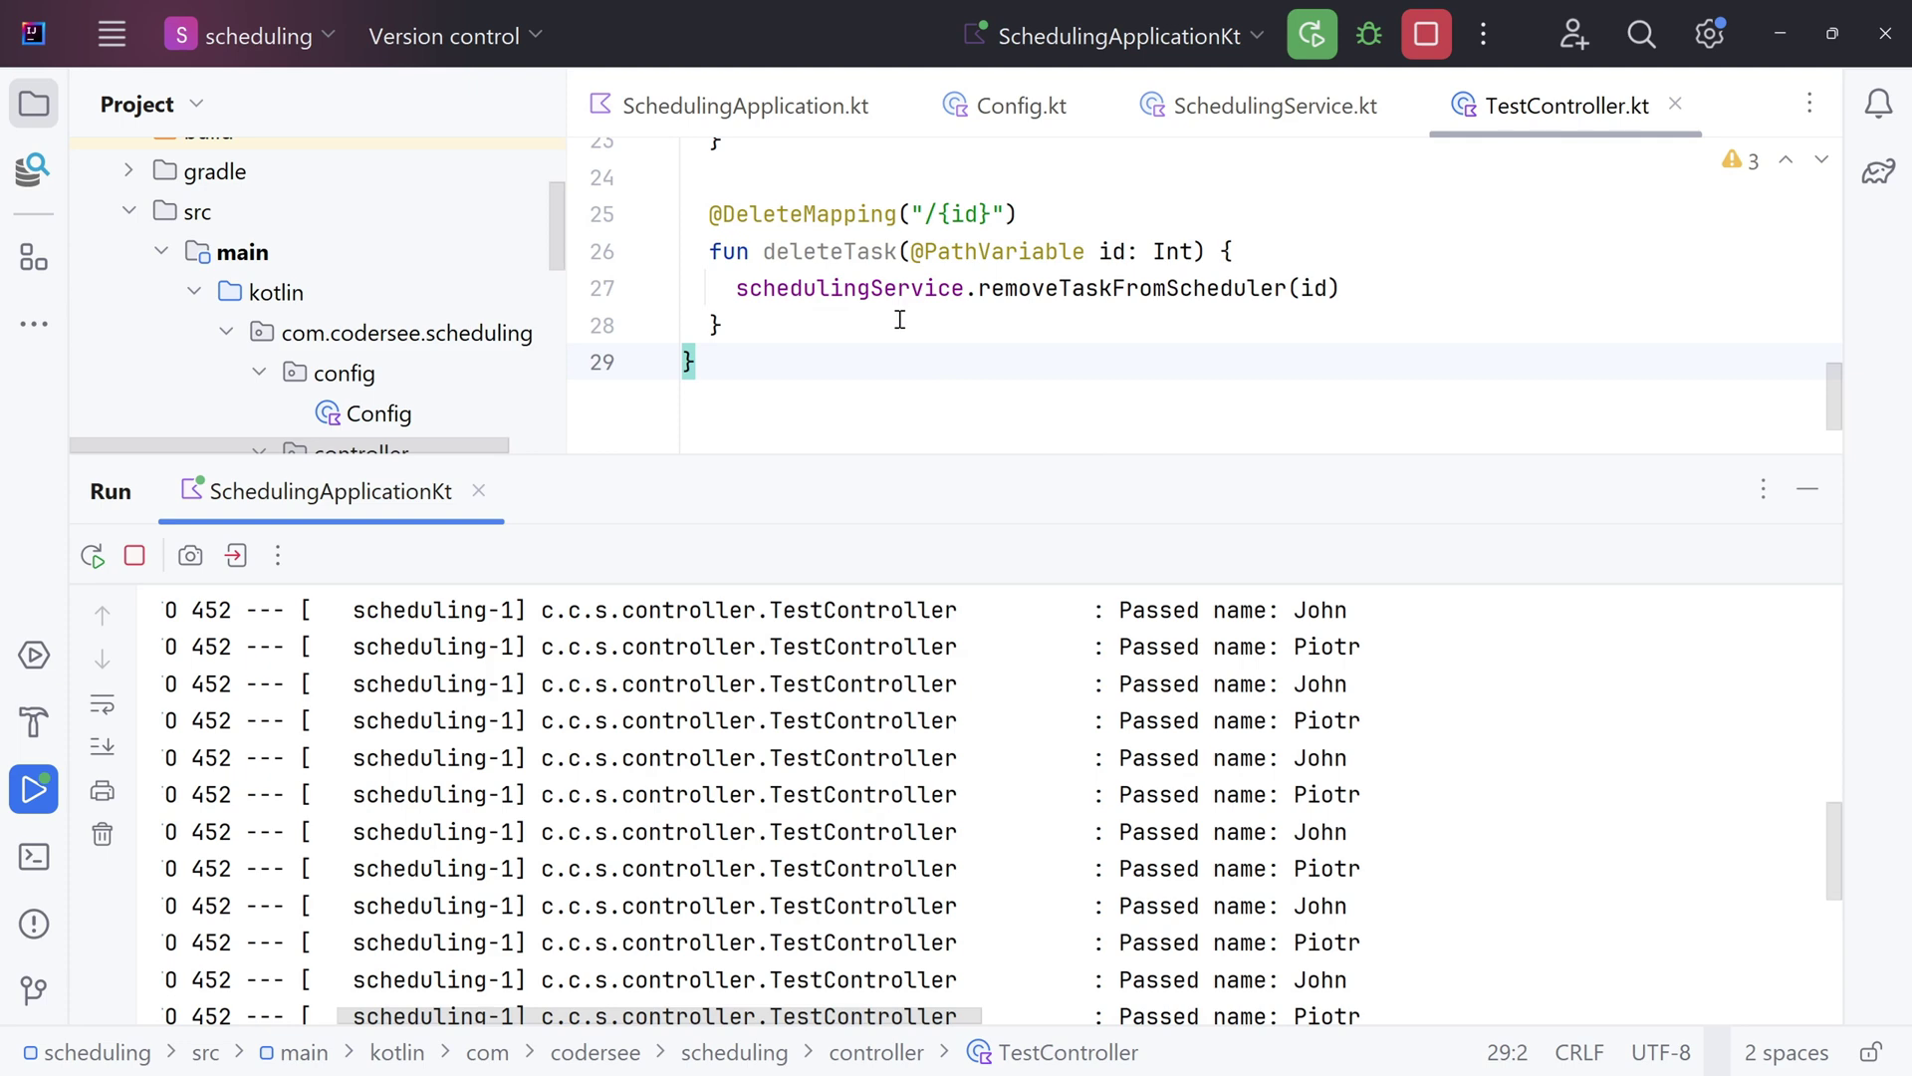
{"action": "key", "text": "alt+Tab"}
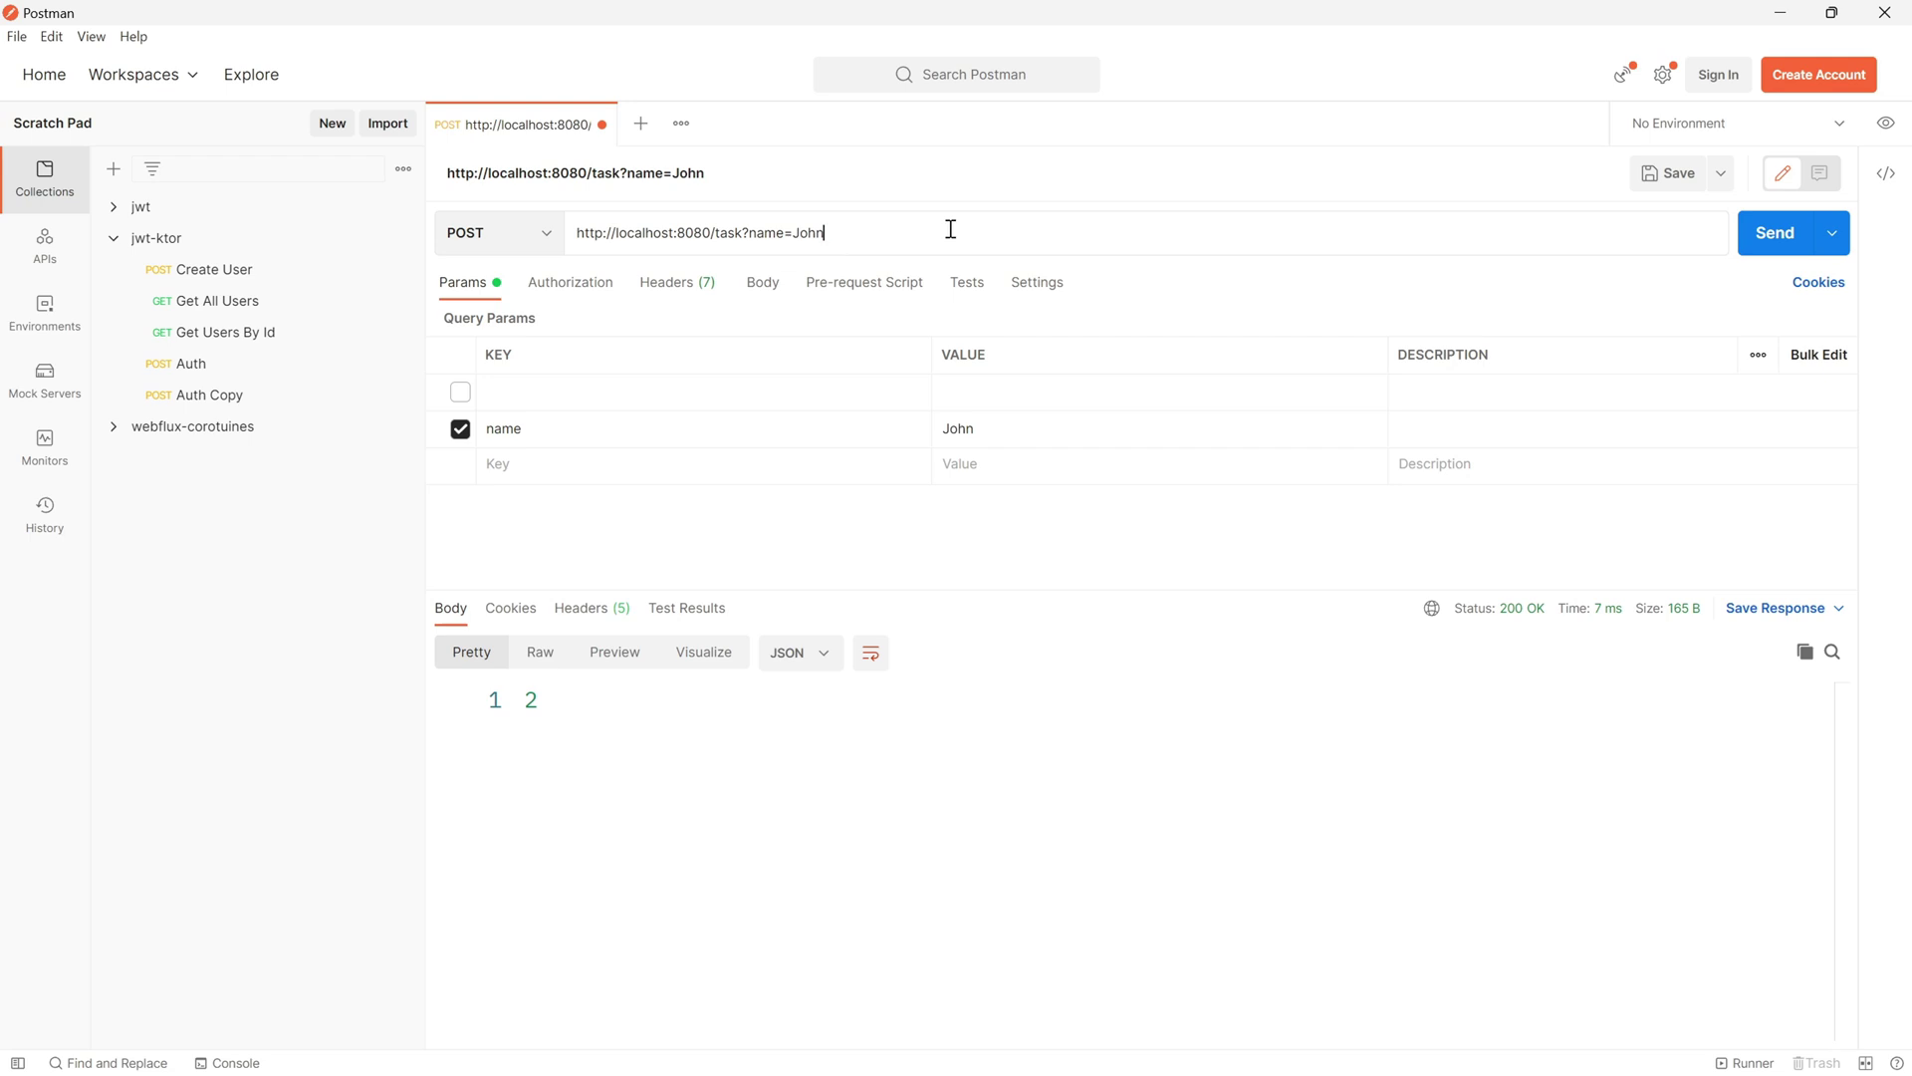
{"action": "left_click_drag", "start_coordinate": [950, 230], "coordinate": [564, 258]}
{"action": "key", "text": "ctrl+c"}
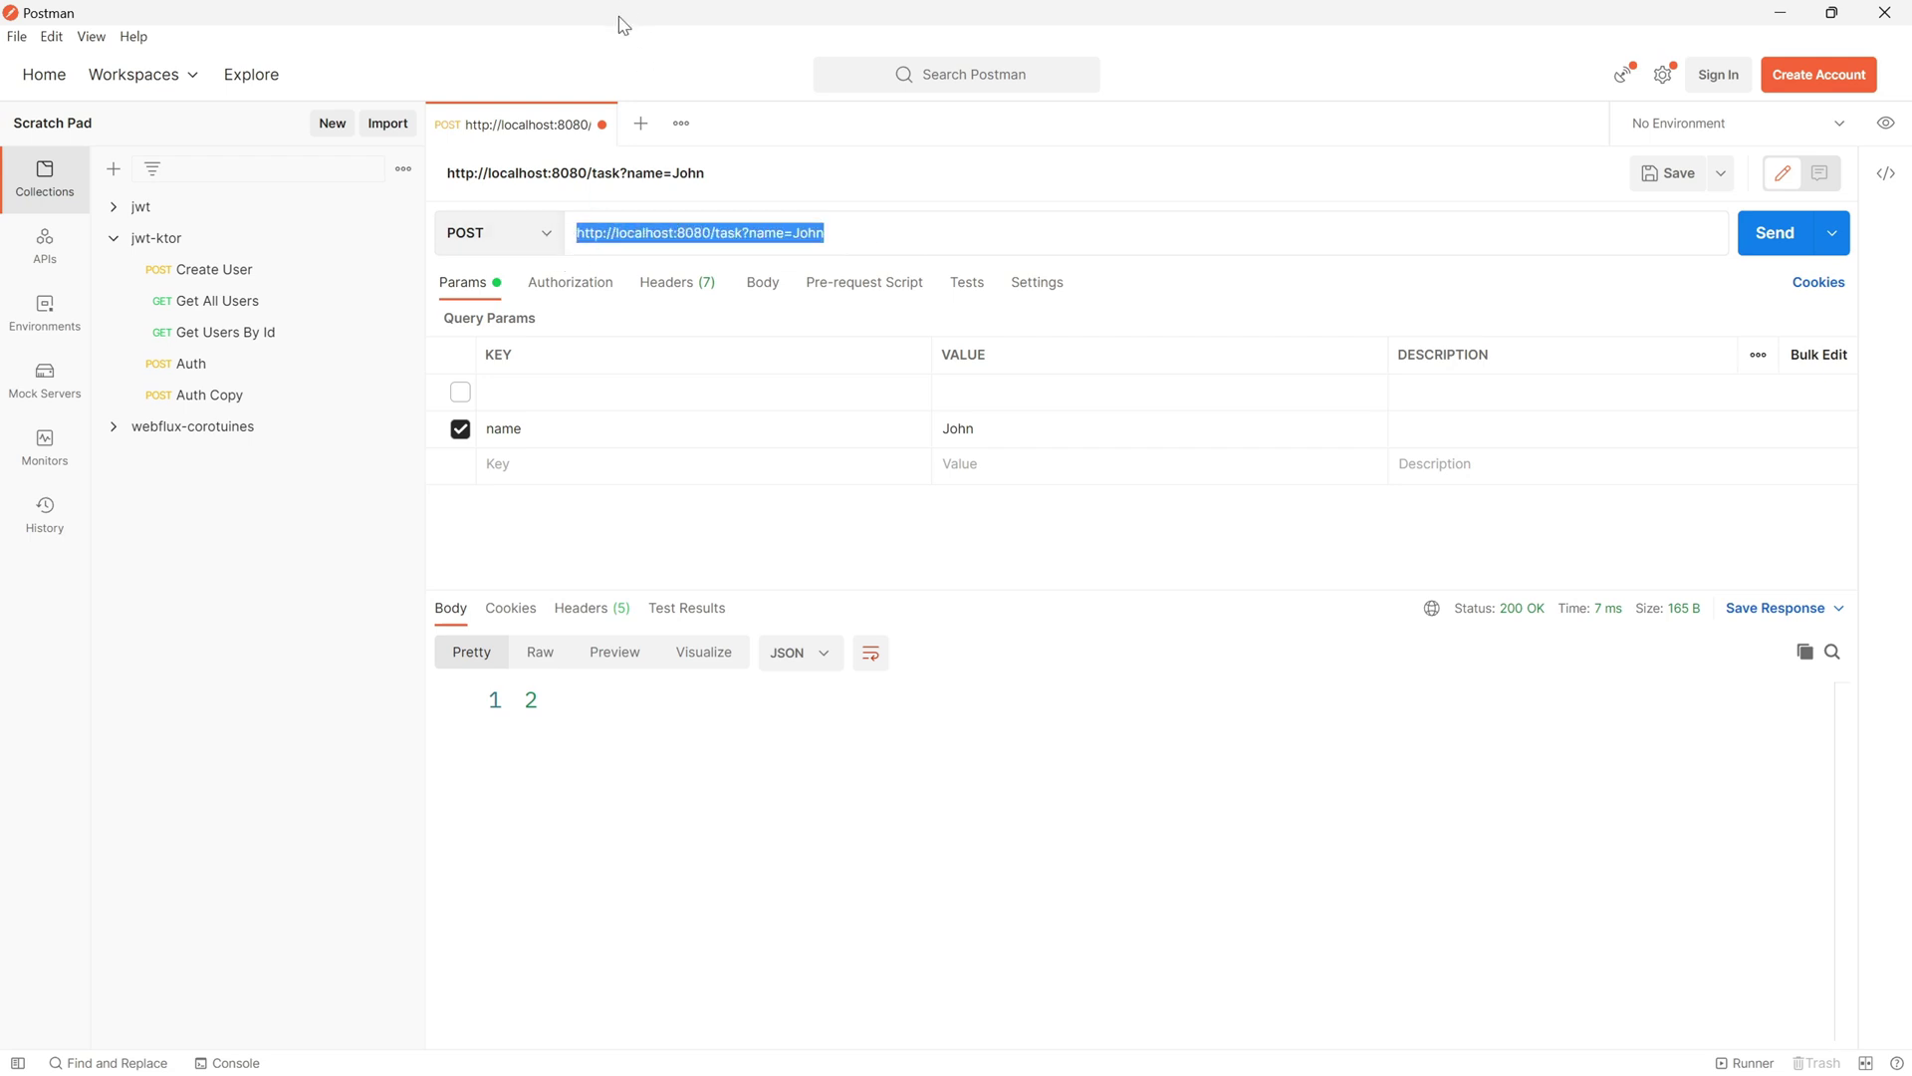
{"action": "left_click", "coordinate": [641, 123]}
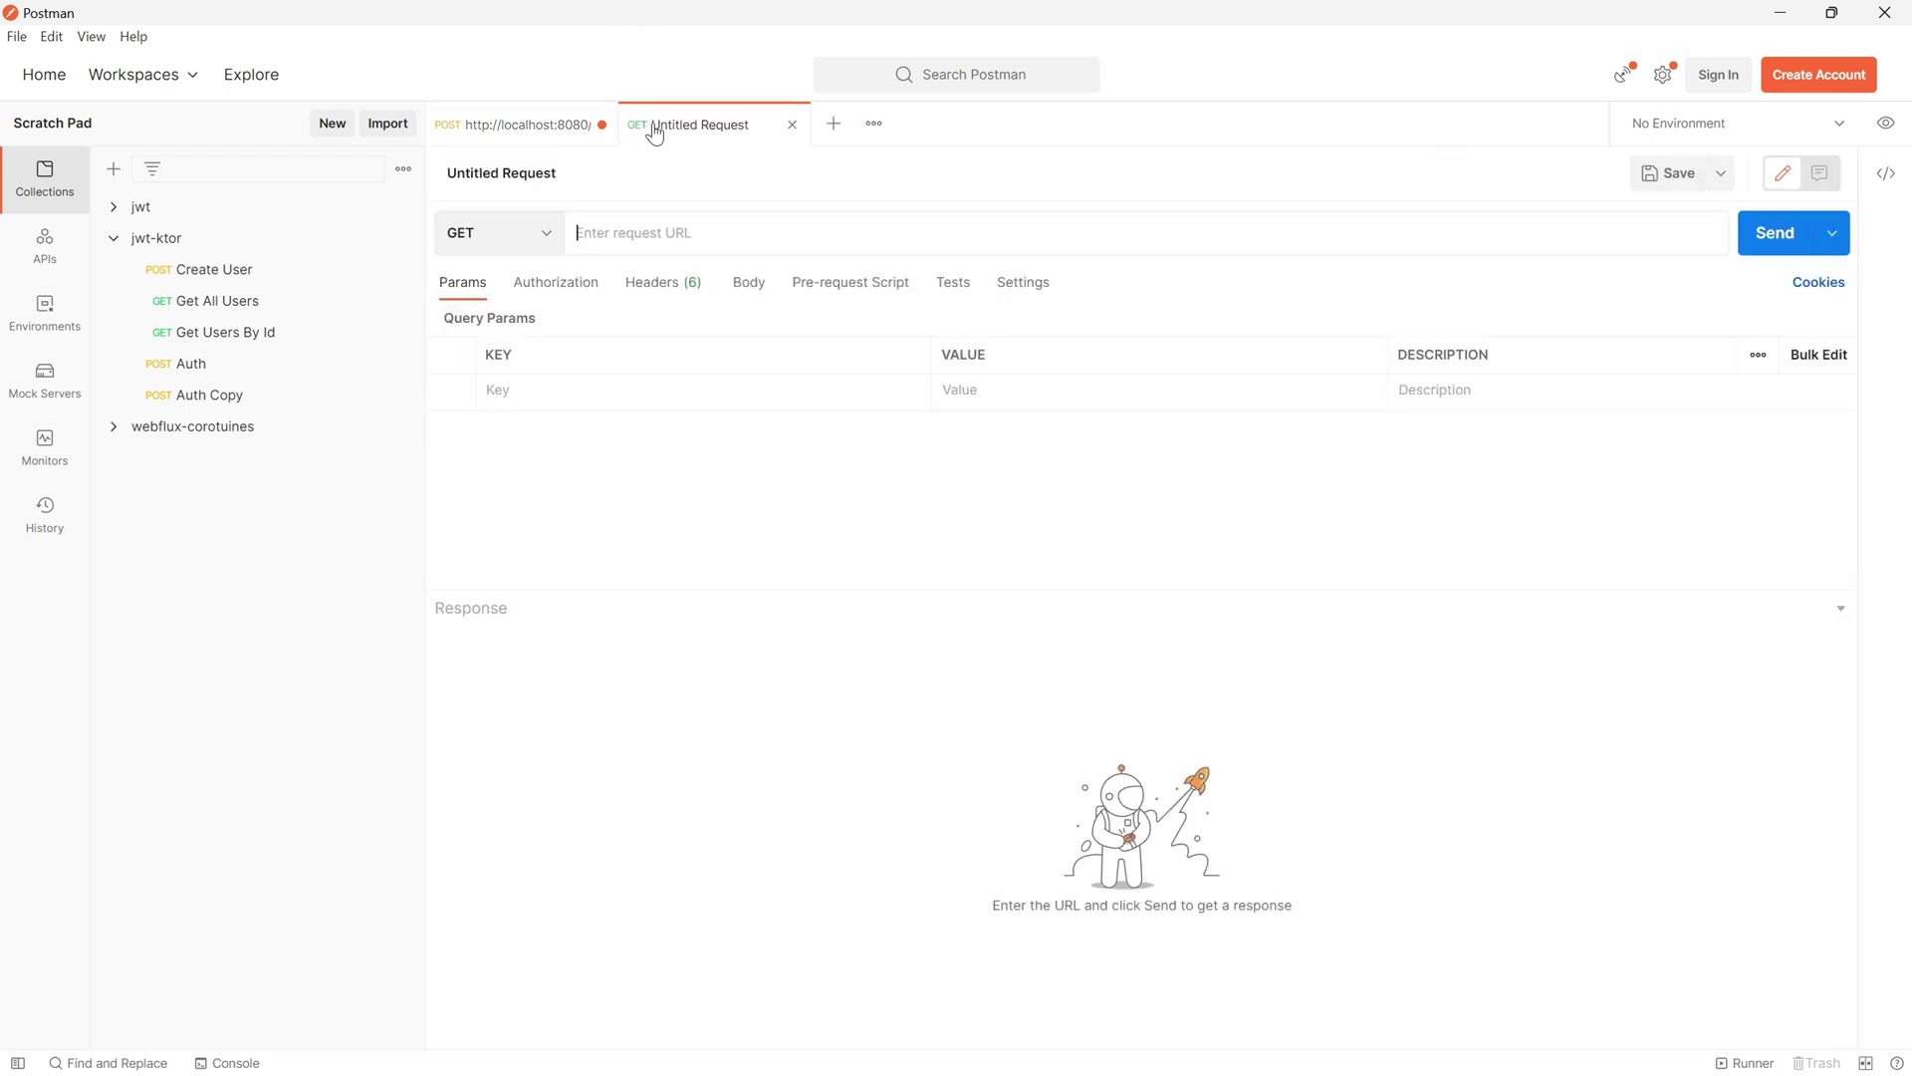
{"action": "left_click", "coordinate": [544, 233]}
{"action": "left_click", "coordinate": [485, 422]}
{"action": "key", "text": "ctrl+v"}
{"action": "left_click_drag", "start_coordinate": [745, 235], "coordinate": [917, 242]}
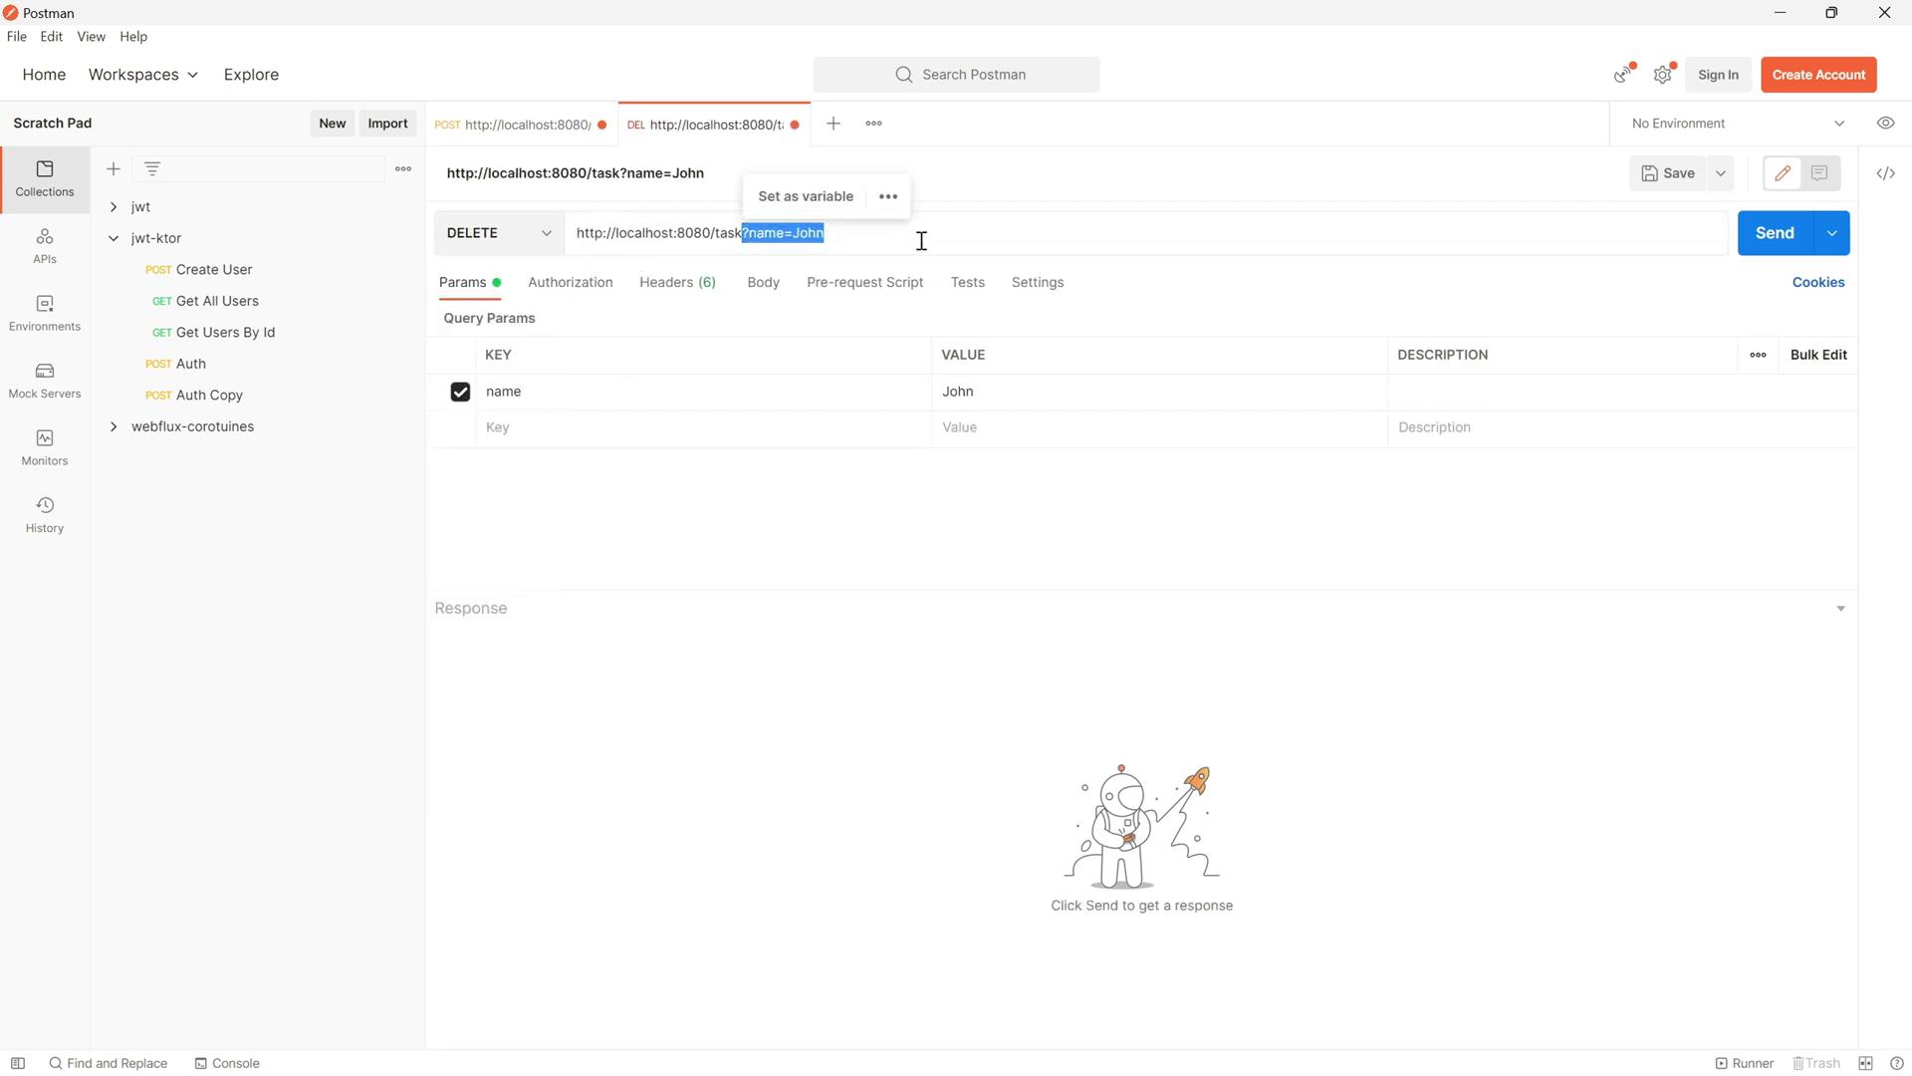
{"action": "key", "text": "BackSpace"}
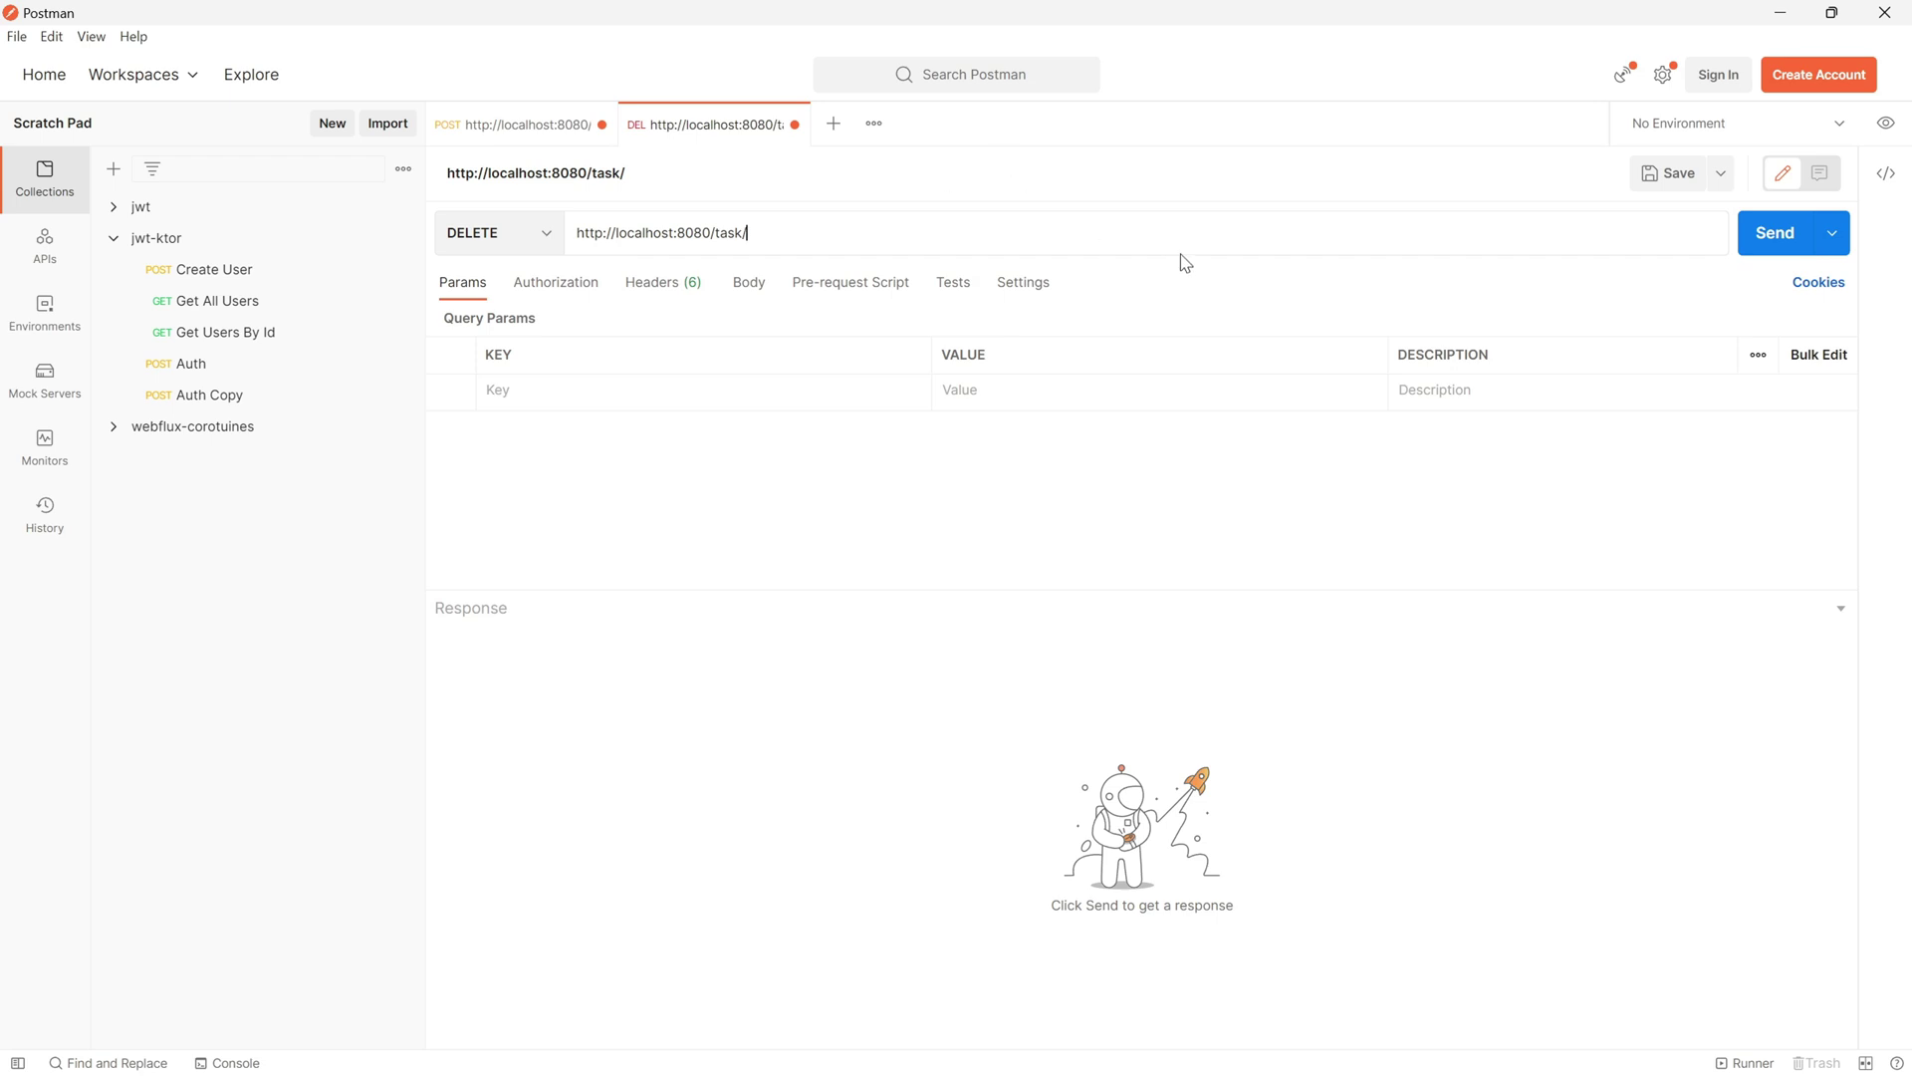
{"action": "type", "text": "1"}
{"action": "left_click", "coordinate": [1778, 246]}
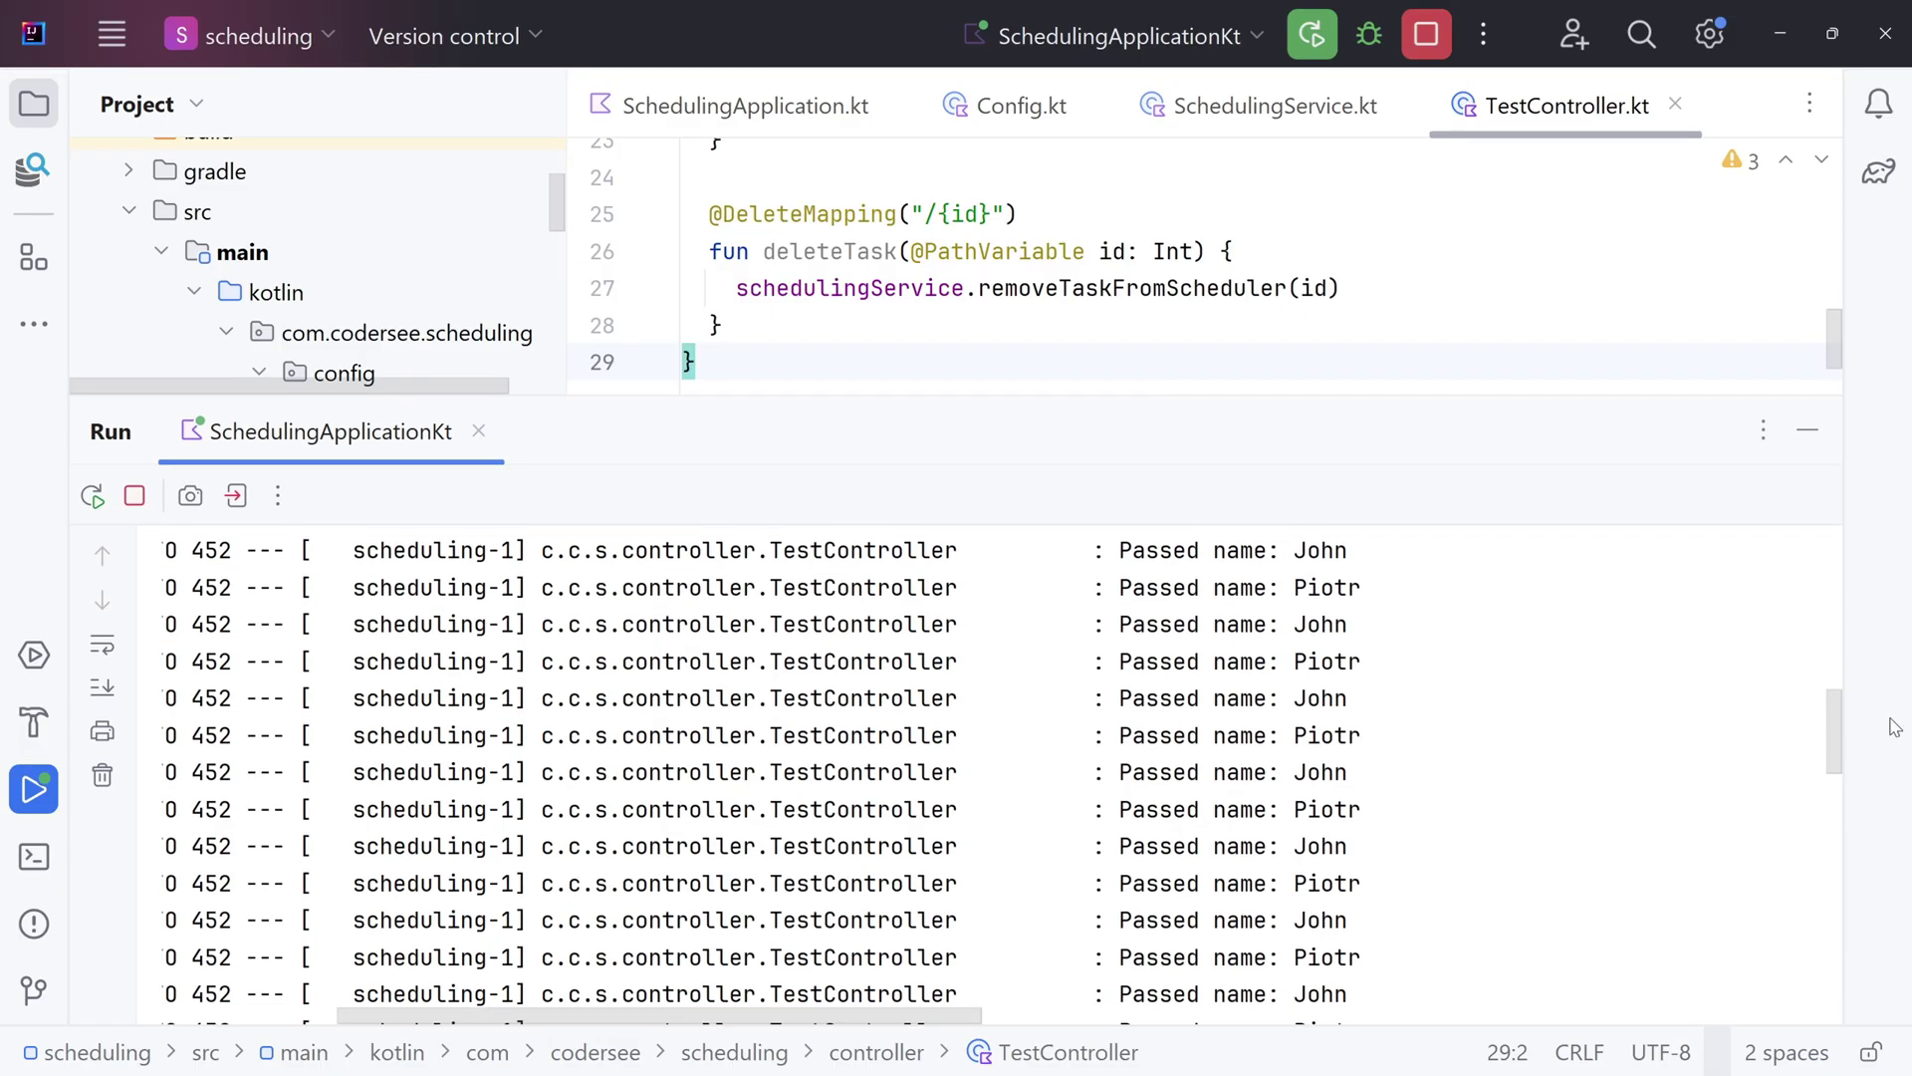
{"action": "left_click_drag", "start_coordinate": [1835, 733], "coordinate": [1834, 987]}
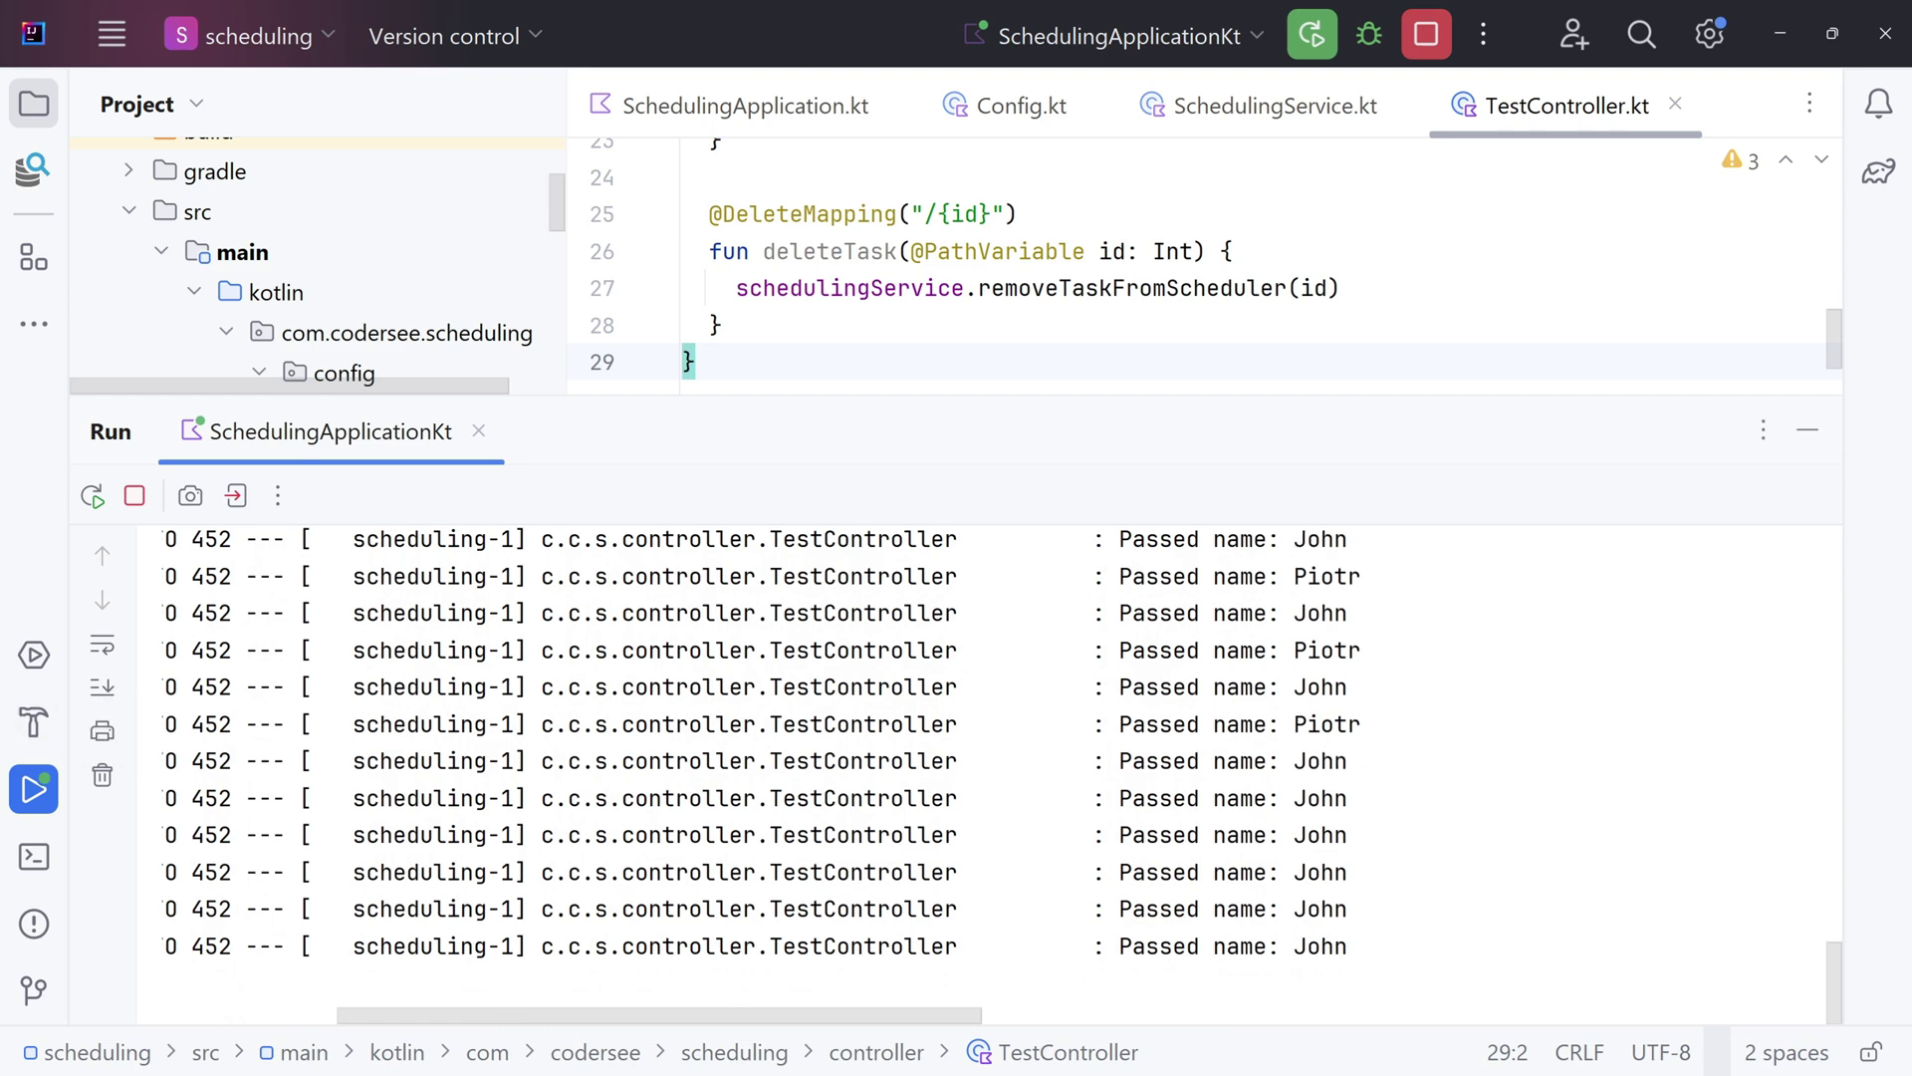
Step: Send DELETE /task/2 from Postman, getting 200 OK, and return to the IDE run log
{"action": "left_click", "coordinate": [760, 232]}
{"action": "key", "text": "BackSpace"}
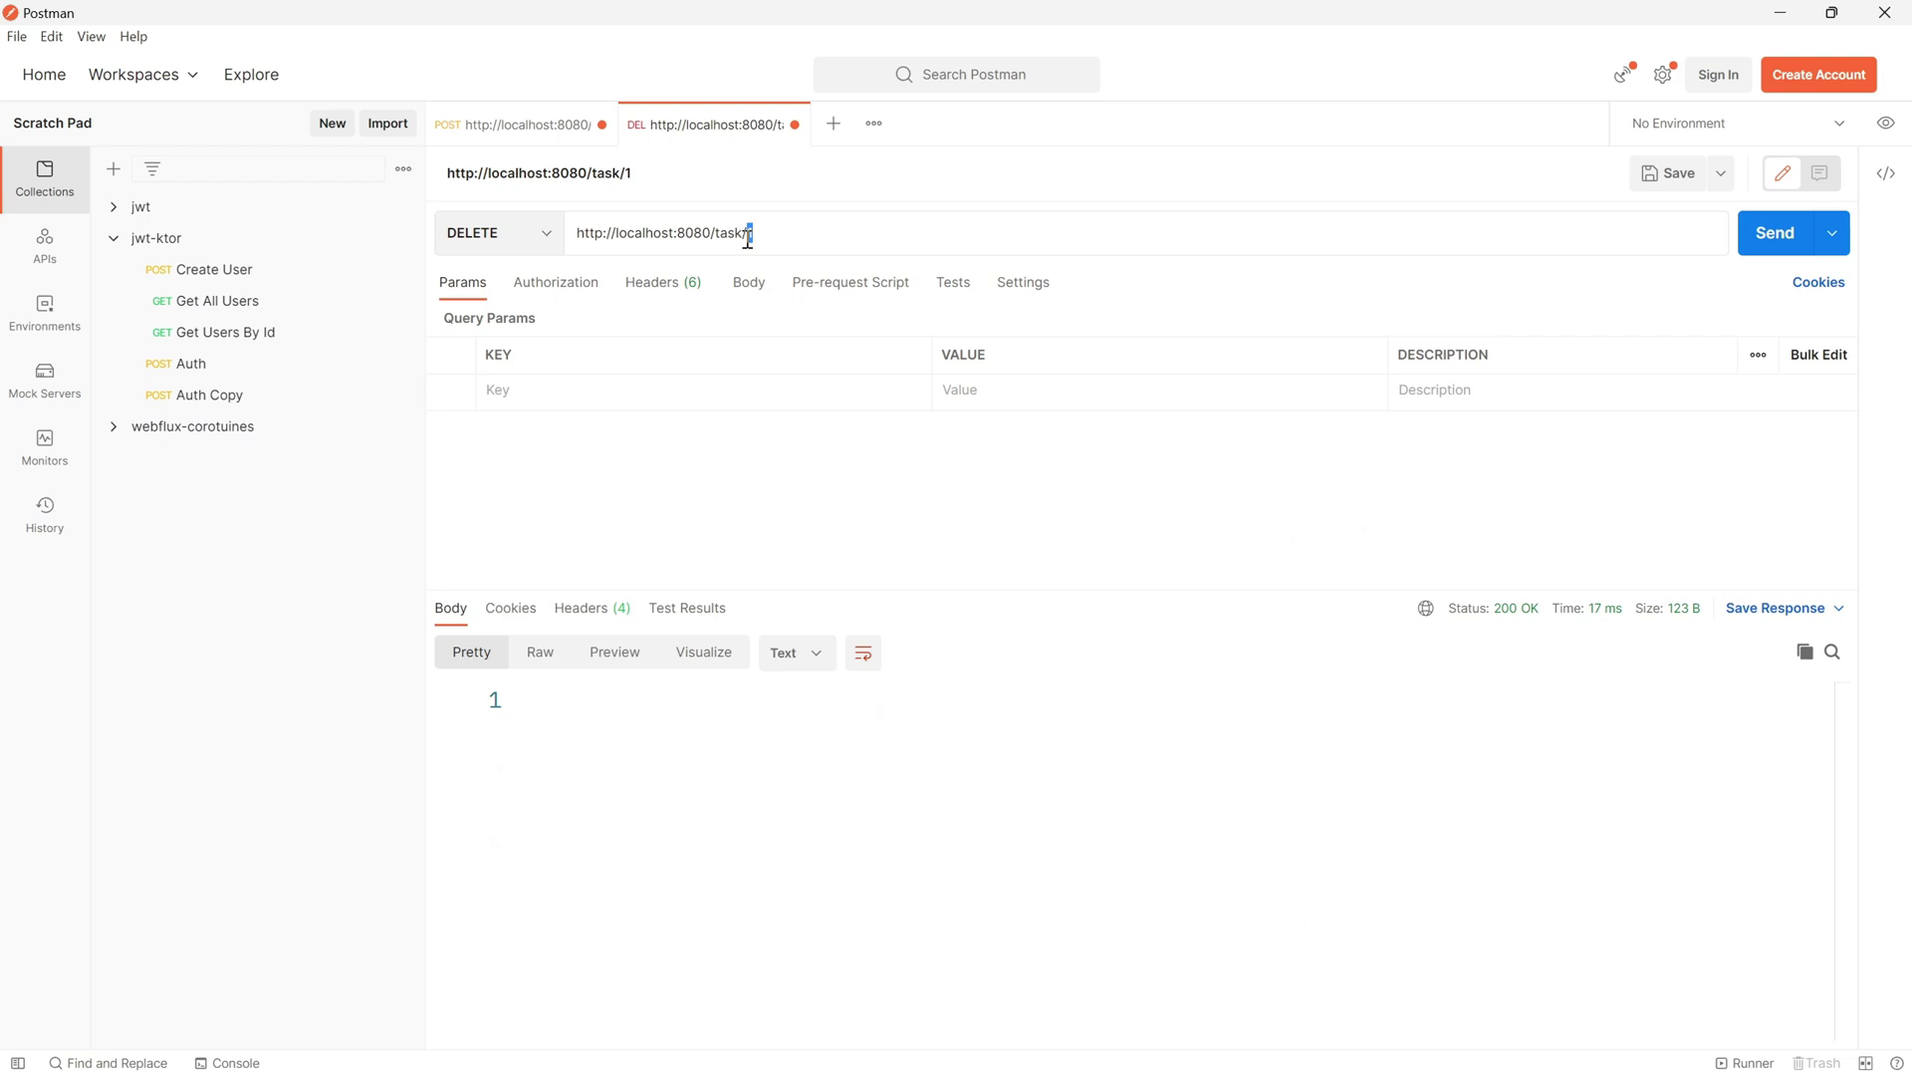
{"action": "type", "text": "2"}
{"action": "left_click", "coordinate": [1785, 236]}
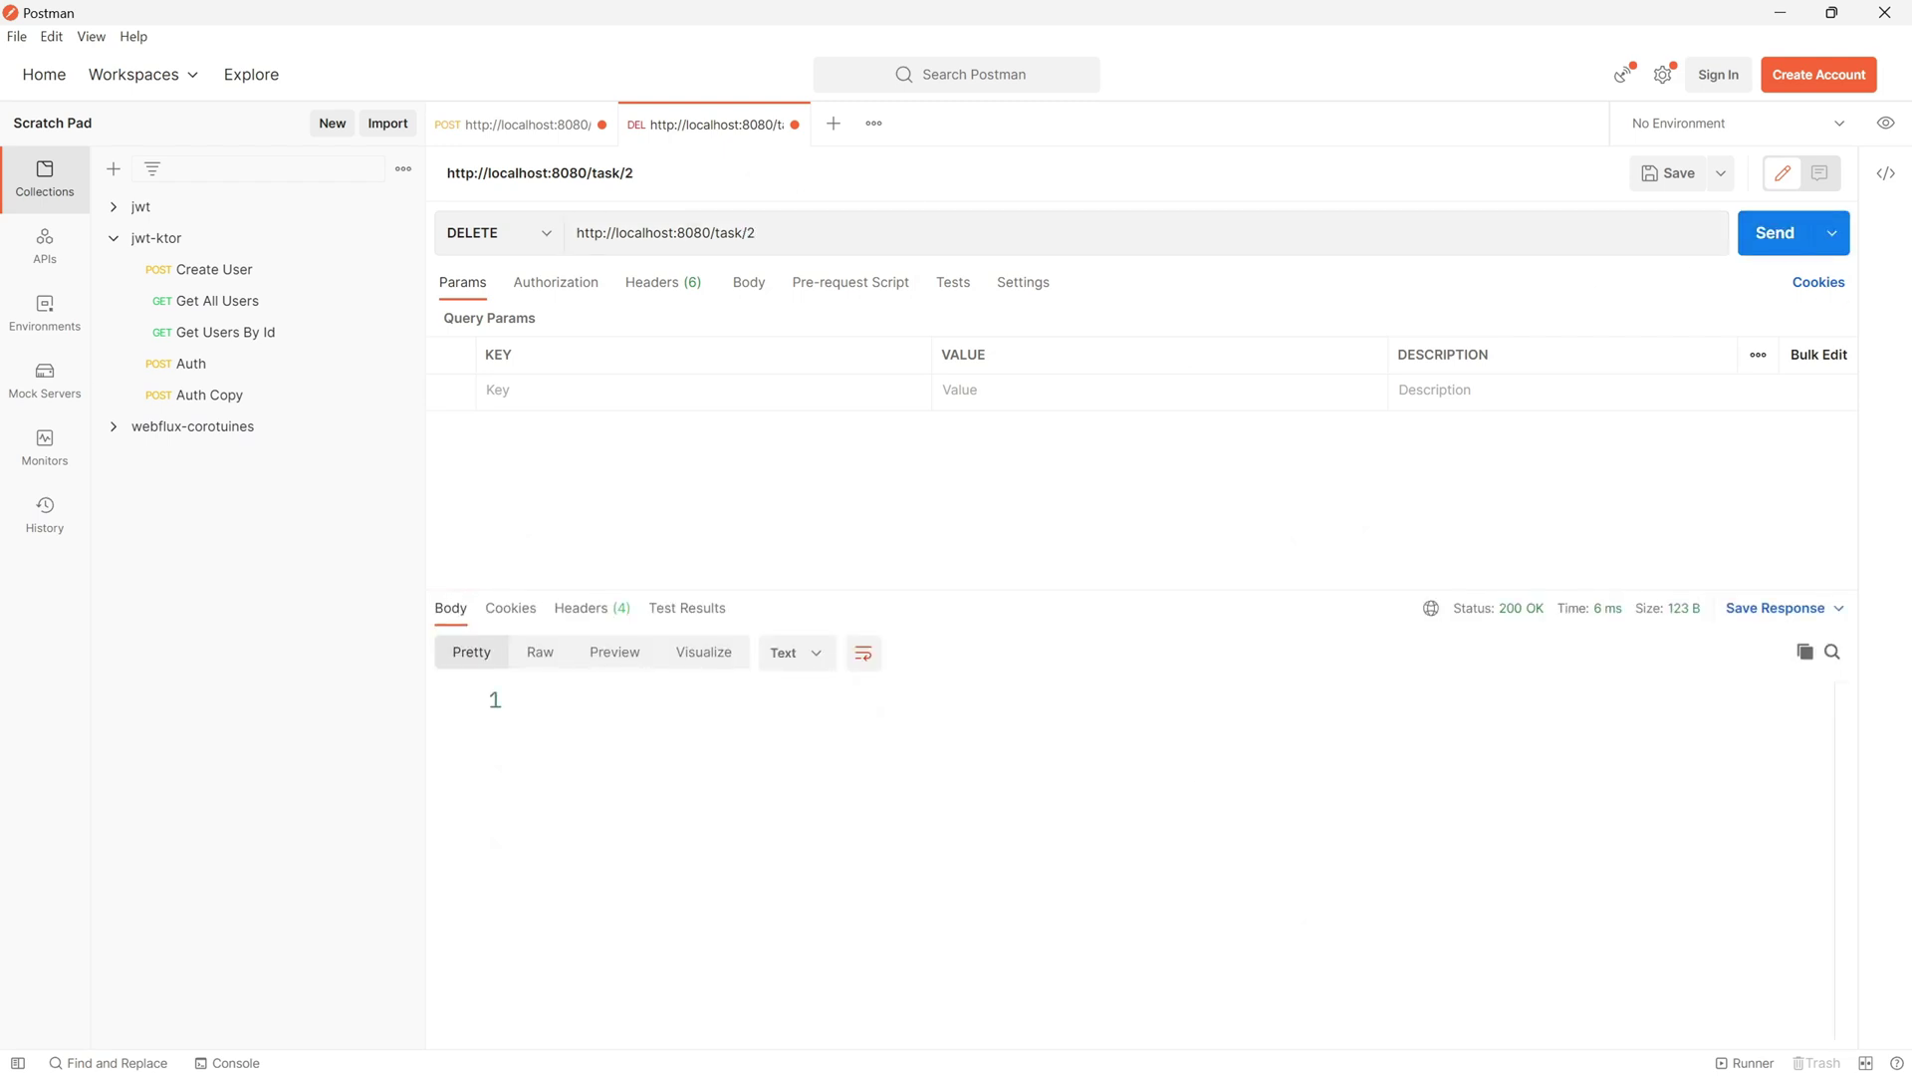
{"action": "key", "text": "alt+Tab"}
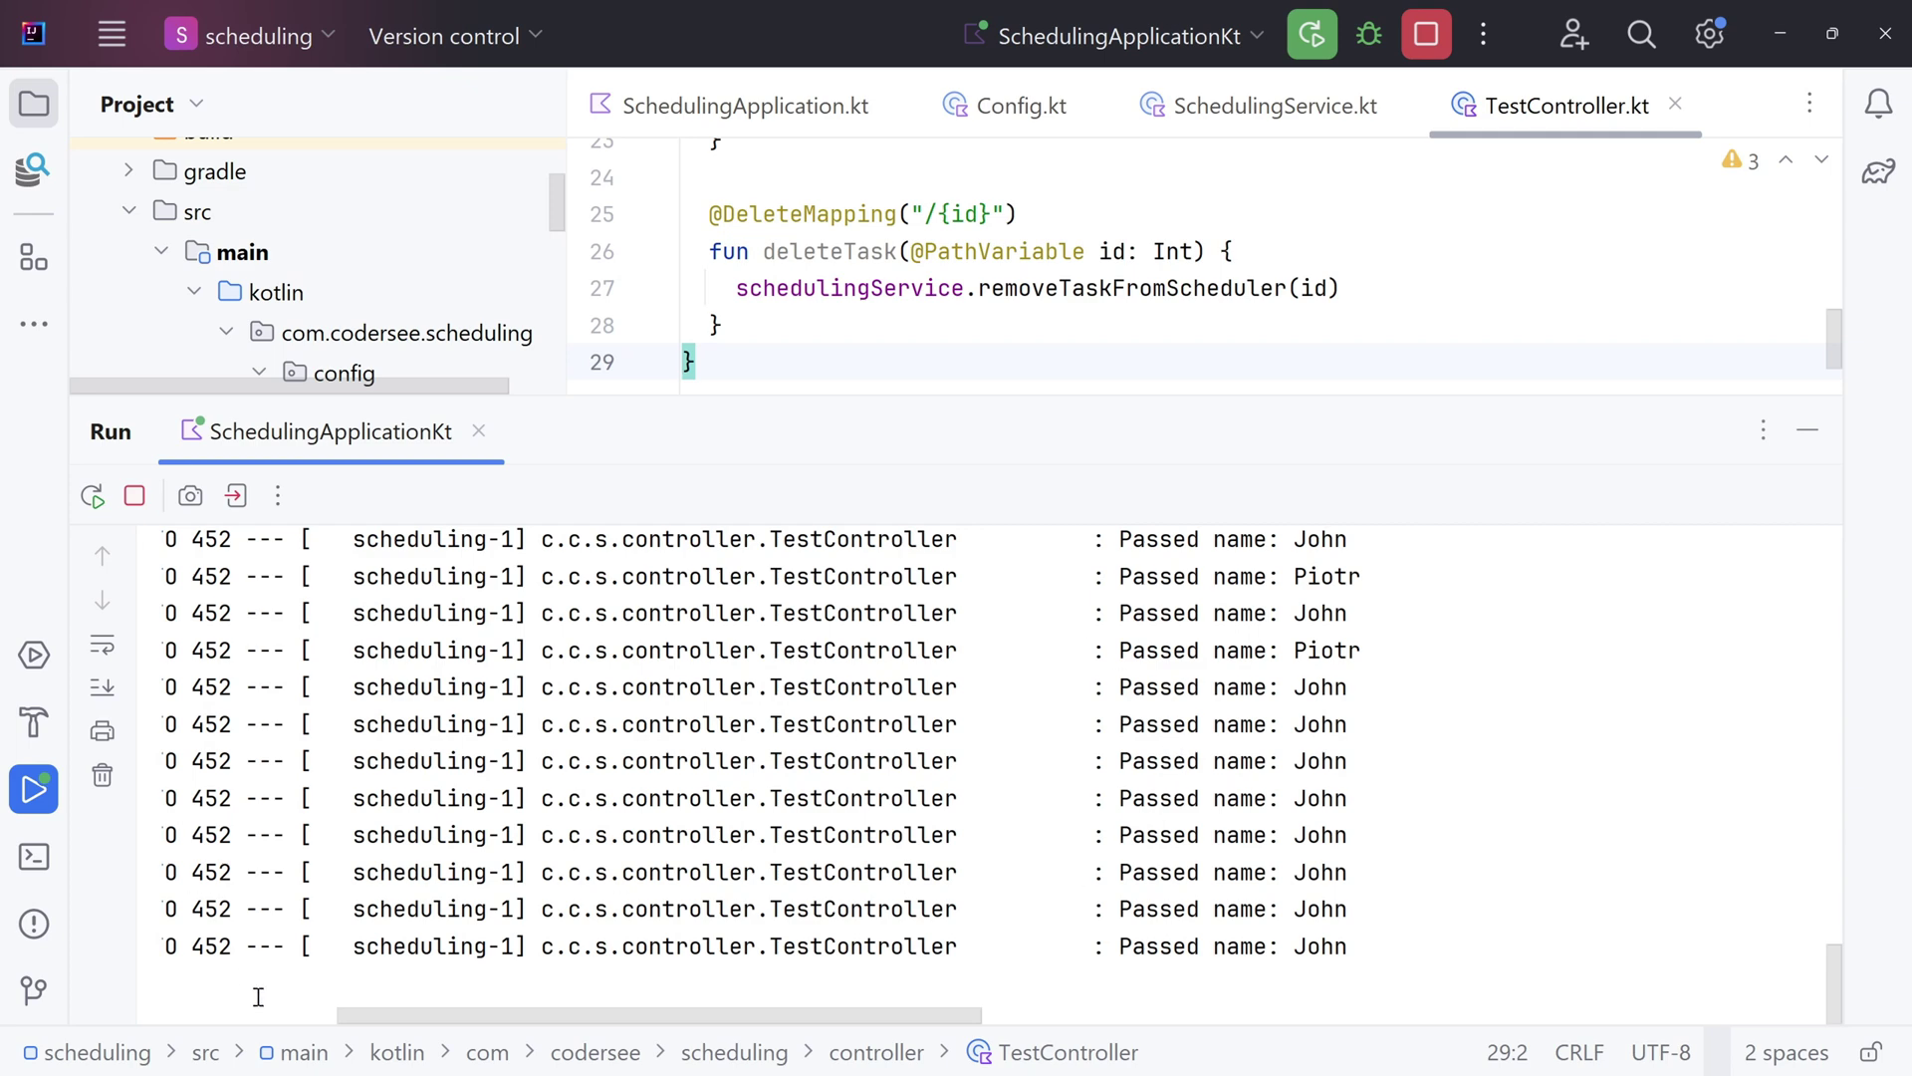
{"action": "left_click_drag", "start_coordinate": [436, 1025], "coordinate": [185, 1022]}
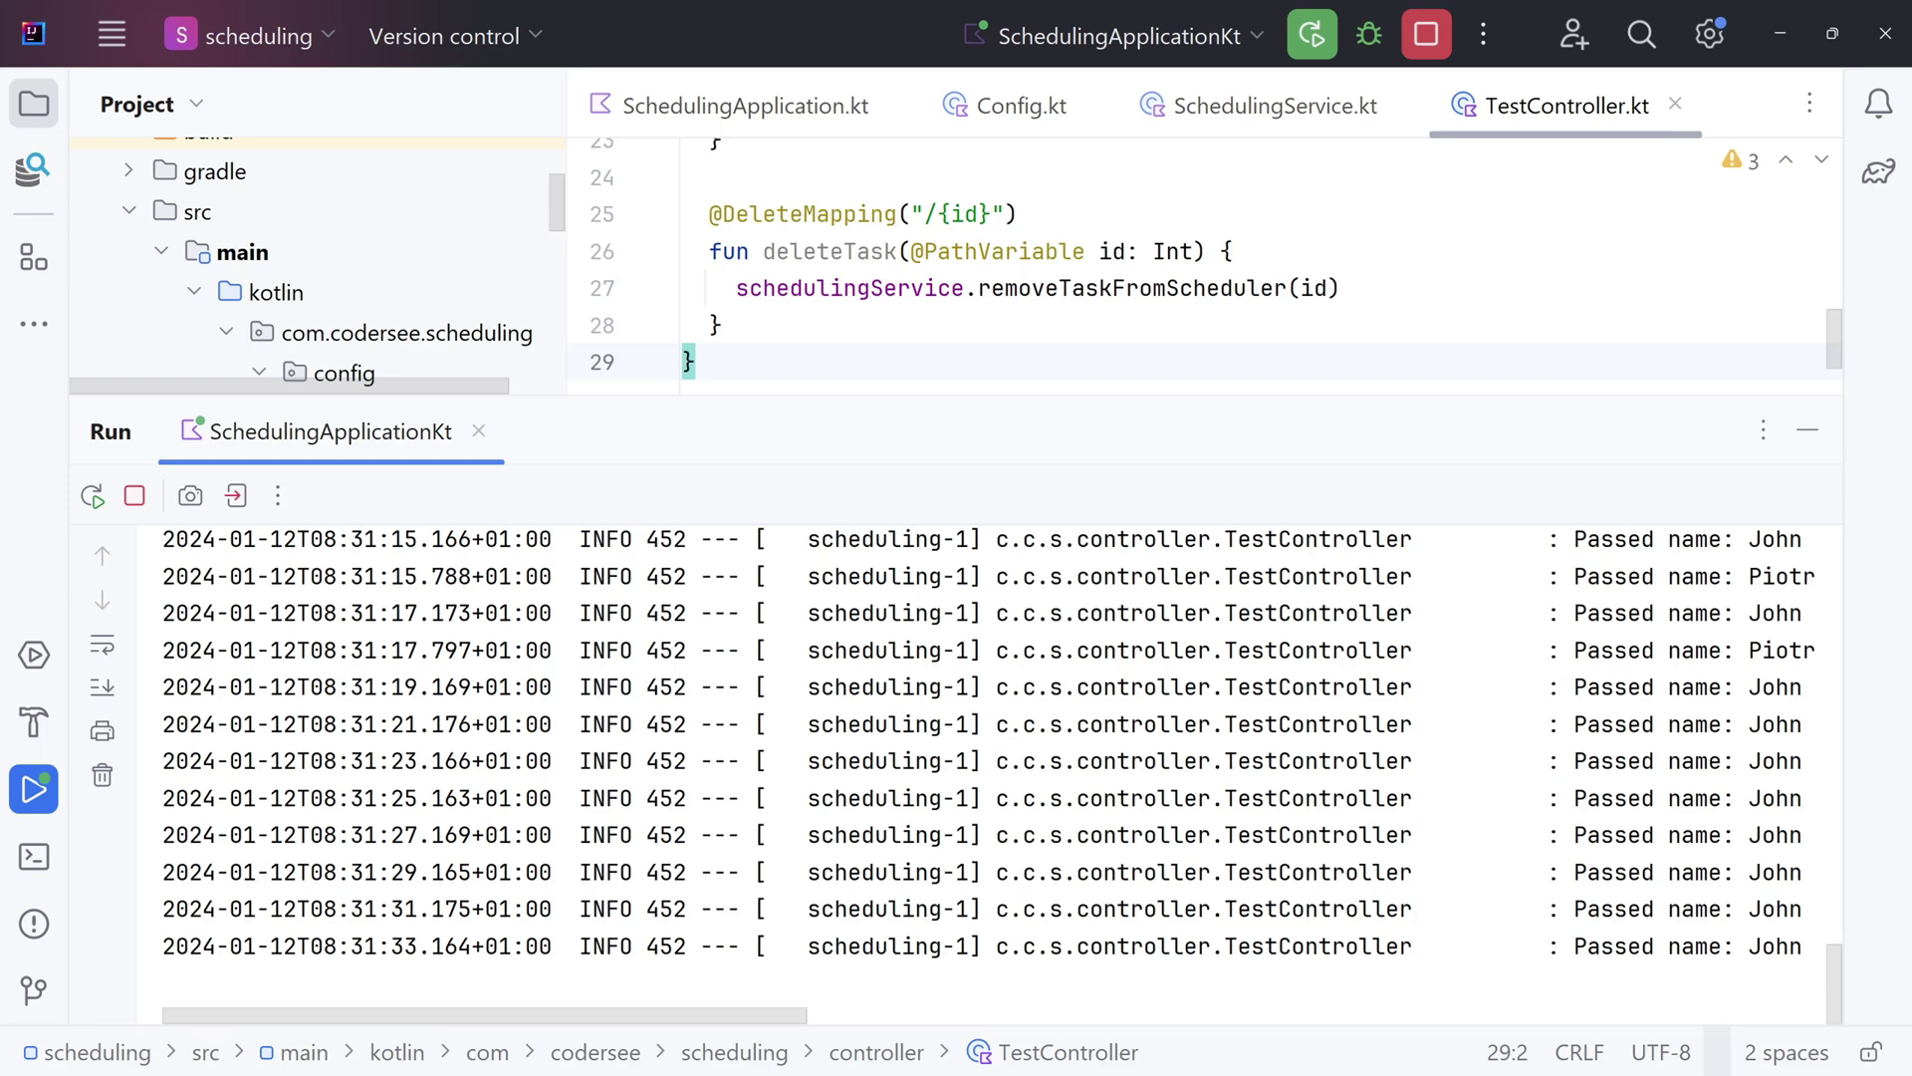
{"action": "left_click_drag", "start_coordinate": [1065, 400], "coordinate": [1075, 482]}
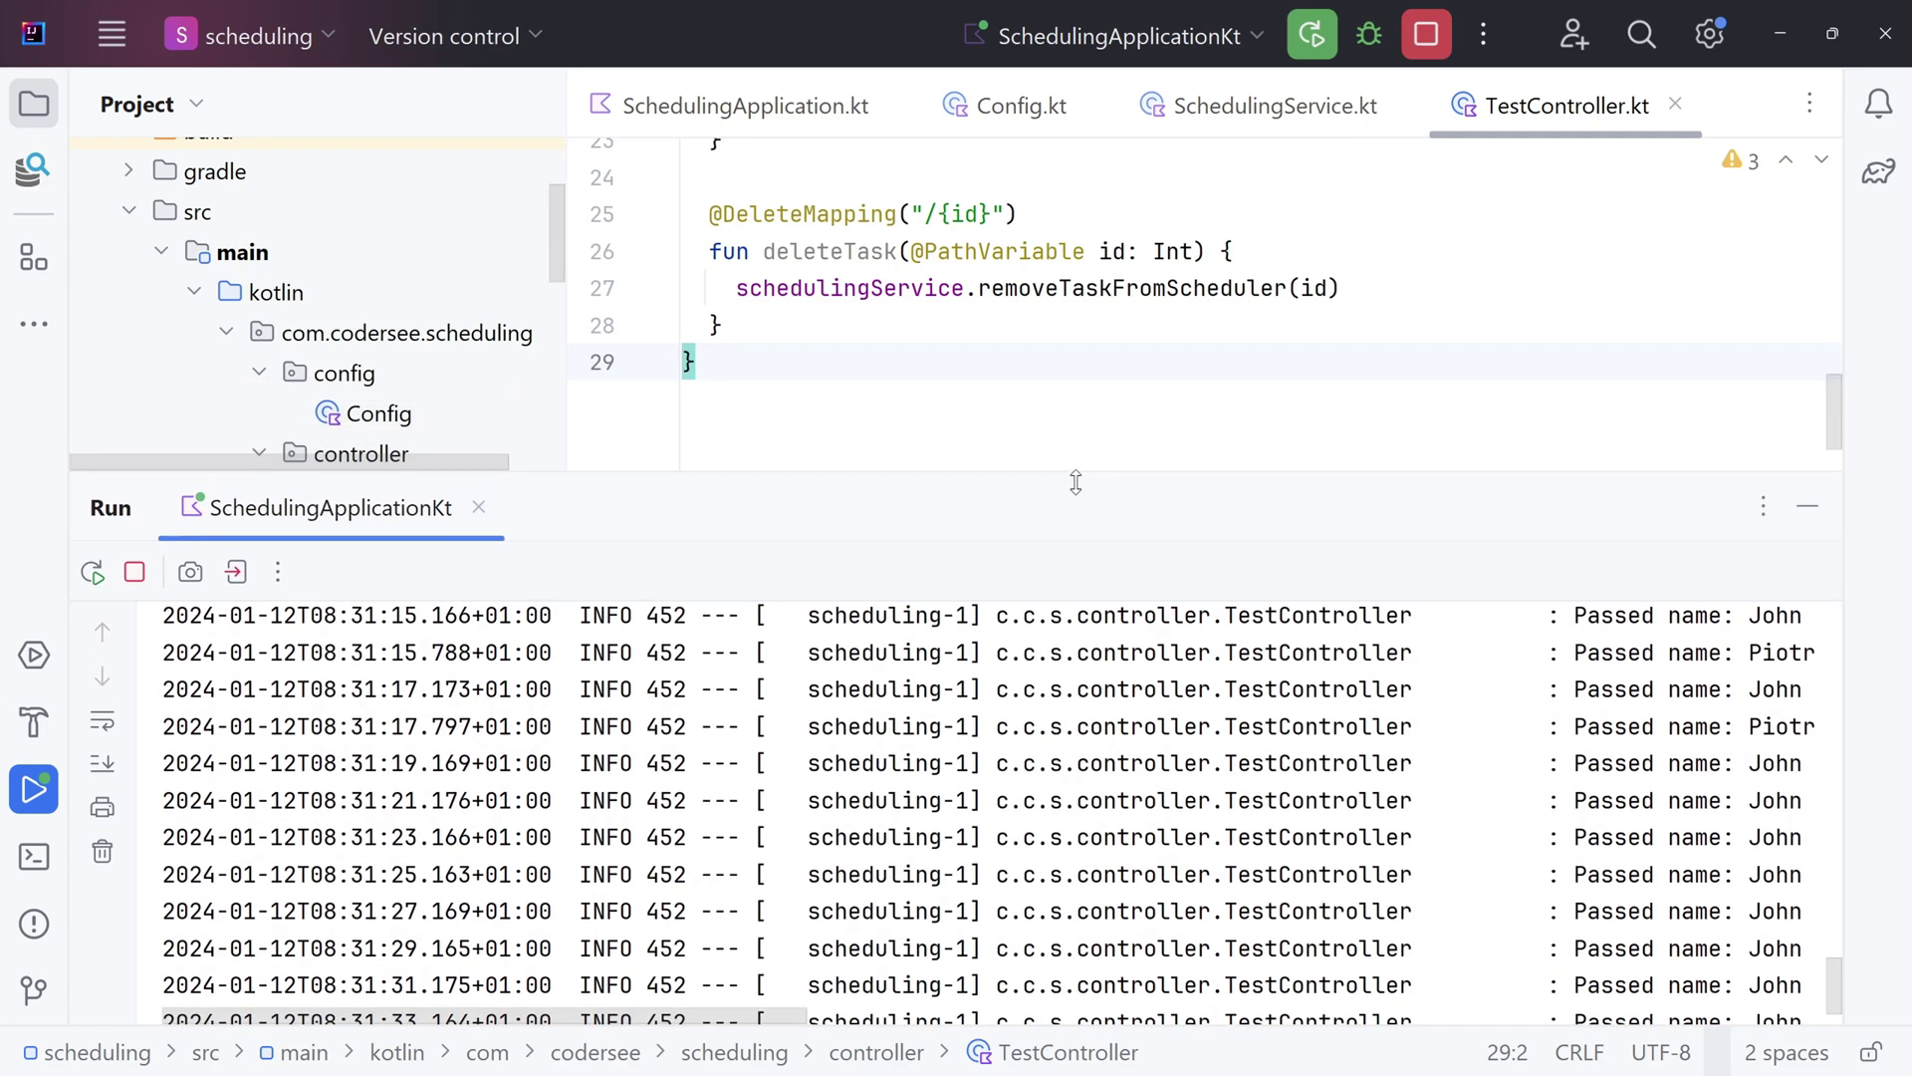